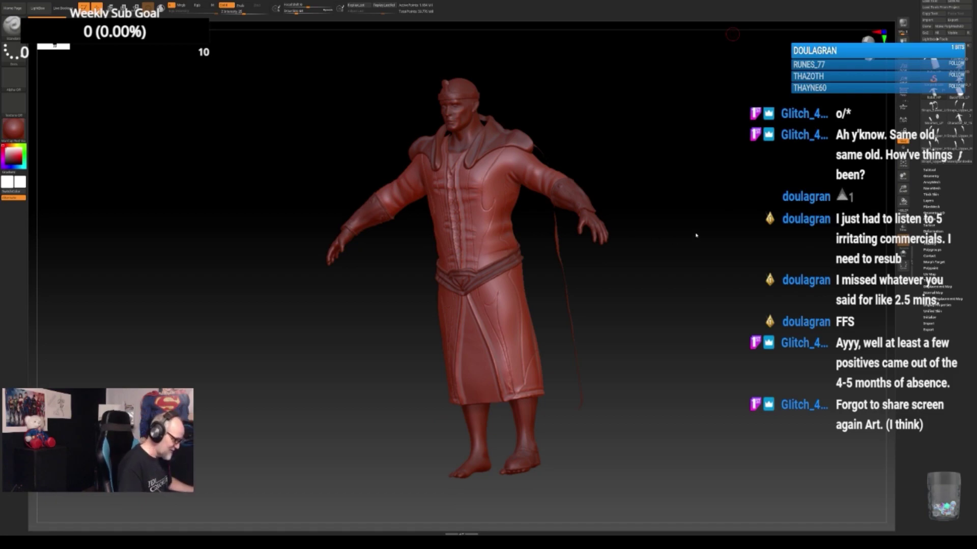
# Examine the robed character sculpt from the front, side and back, including the feet, belt, collar and crown
pyautogui.moveTo(690, 281)
pyautogui.mouseDown()
pyautogui.moveTo(649, 276)
pyautogui.moveTo(677, 281)
pyautogui.moveTo(714, 249)
pyautogui.moveTo(705, 246)
pyautogui.mouseUp()
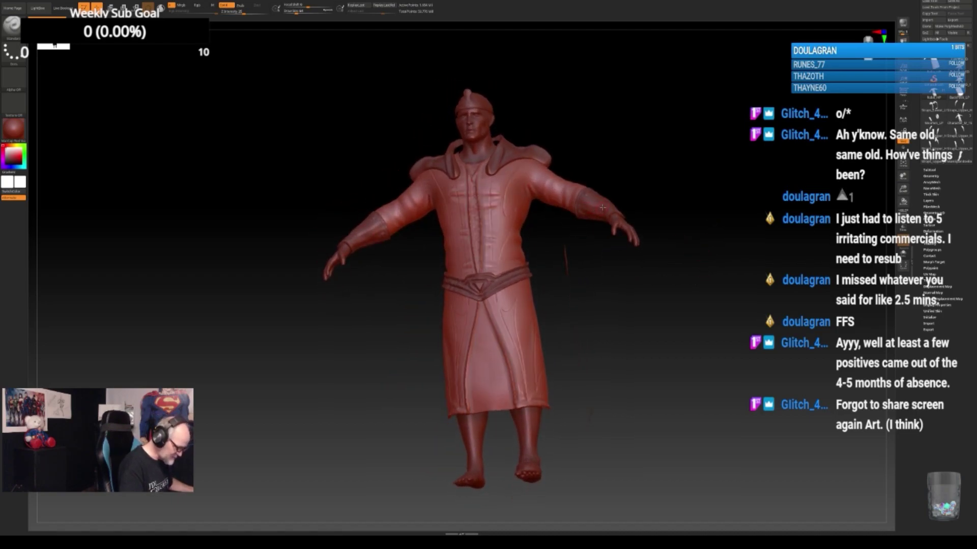
pyautogui.moveTo(584, 344)
pyautogui.mouseDown()
pyautogui.moveTo(499, 395)
pyautogui.moveTo(475, 386)
pyautogui.mouseUp()
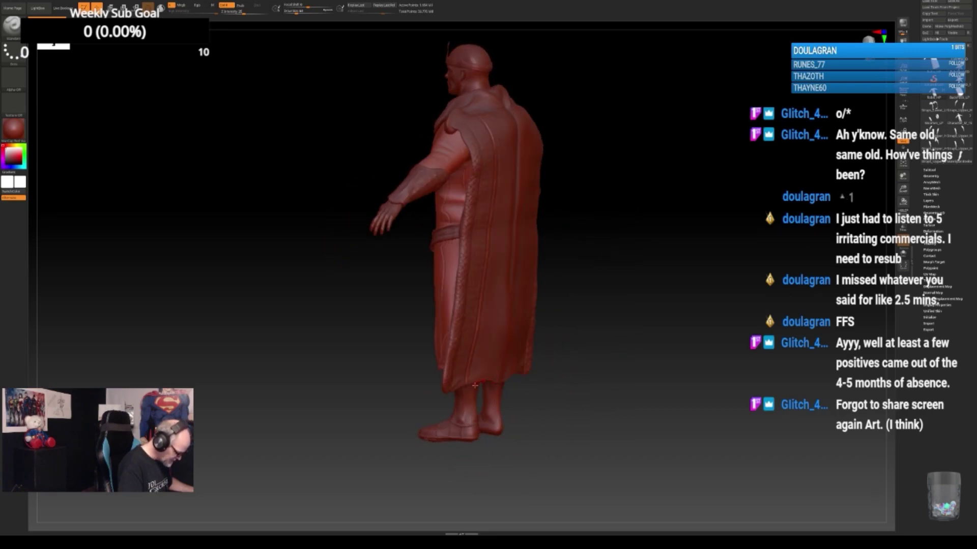
pyautogui.moveTo(554, 404)
pyautogui.keyDown('alt'); pyautogui.mouseDown()
pyautogui.moveTo(582, 460)
pyautogui.moveTo(689, 246)
pyautogui.moveTo(714, 77)
pyautogui.mouseUp(); pyautogui.keyUp('alt')
pyautogui.moveTo(740, 306)
pyautogui.keyDown('alt'); pyautogui.mouseDown()
pyautogui.moveTo(729, 292)
pyautogui.moveTo(573, 347)
pyautogui.mouseUp(); pyautogui.keyUp('alt')
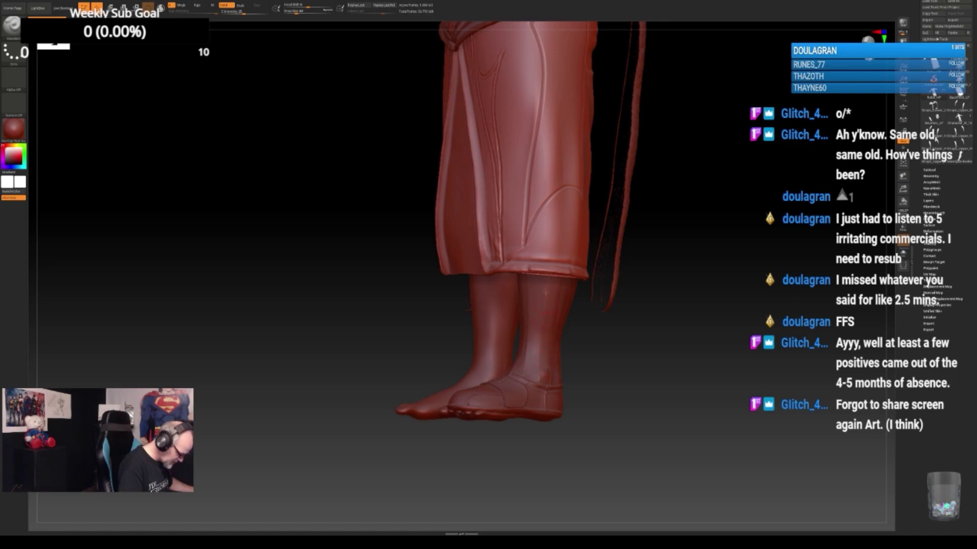
pyautogui.moveTo(701, 153)
pyautogui.keyDown('alt'); pyautogui.mouseDown()
pyautogui.moveTo(680, 330)
pyautogui.moveTo(691, 264)
pyautogui.mouseUp(); pyautogui.keyUp('alt')
pyautogui.keyDown('alt'); pyautogui.moveTo(694, 213); pyautogui.dragTo(689, 308); pyautogui.keyUp('alt')
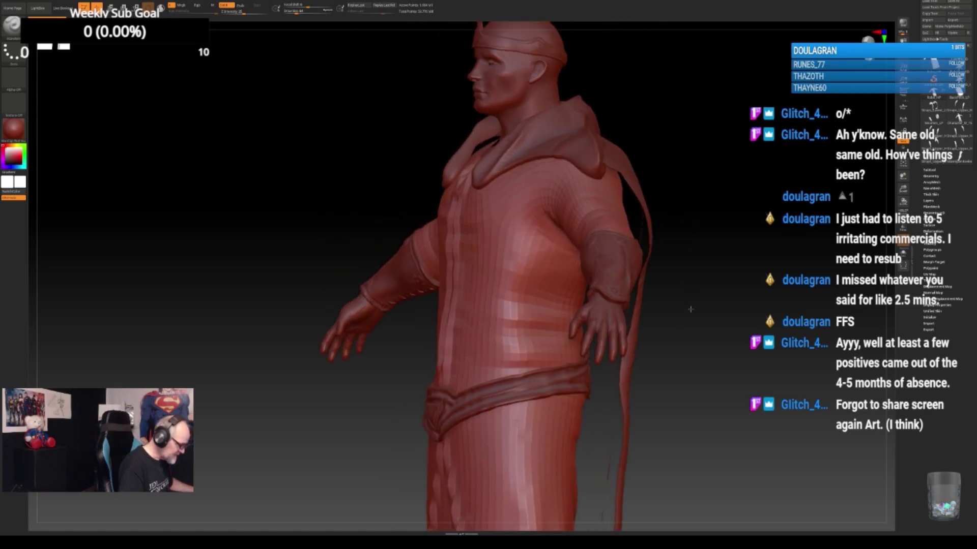
pyautogui.keyDown('alt'); pyautogui.moveTo(701, 158); pyautogui.dragTo(698, 248); pyautogui.keyUp('alt')
pyautogui.moveTo(565, 145); pyautogui.dragTo(649, 148)
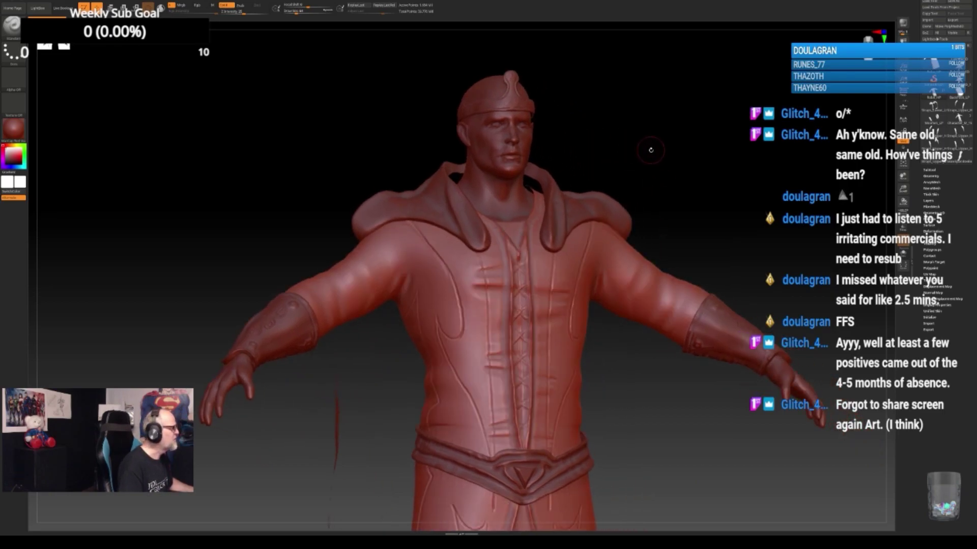
pyautogui.moveTo(711, 183); pyautogui.dragTo(684, 177)
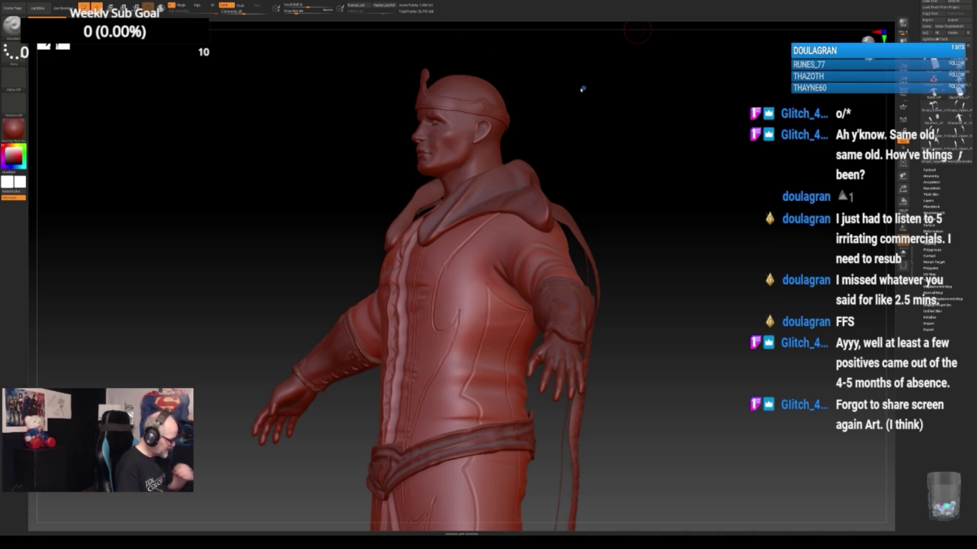
pyautogui.moveTo(637, 178)
pyautogui.mouseDown()
pyautogui.moveTo(640, 196)
pyautogui.moveTo(670, 159)
pyautogui.mouseUp()
pyautogui.keyDown('alt'); pyautogui.moveTo(594, 304); pyautogui.dragTo(604, 276); pyautogui.keyUp('alt')
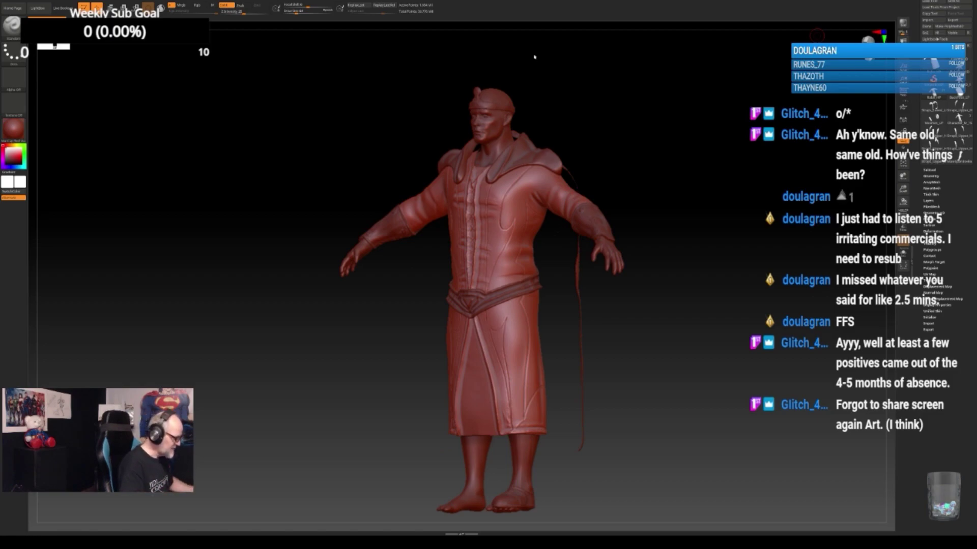
pyautogui.moveTo(661, 180)
pyautogui.mouseDown()
pyautogui.moveTo(621, 178)
pyautogui.moveTo(670, 178)
pyautogui.moveTo(550, 161)
pyautogui.moveTo(628, 138)
pyautogui.moveTo(606, 142)
pyautogui.moveTo(651, 154)
pyautogui.mouseUp()
# Open the subtool list and look through the high-poly and low-poly costume parts, including the boot strap, bracers and bunny ears
pyautogui.click(928, 169)
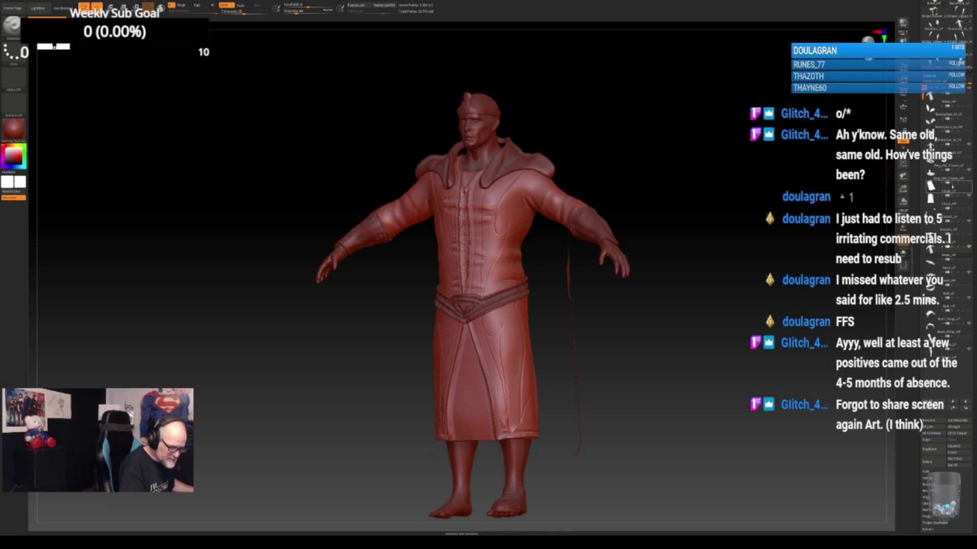
pyautogui.moveTo(973, 253); pyautogui.dragTo(974, 242)
pyautogui.scroll(2, 946, 254)
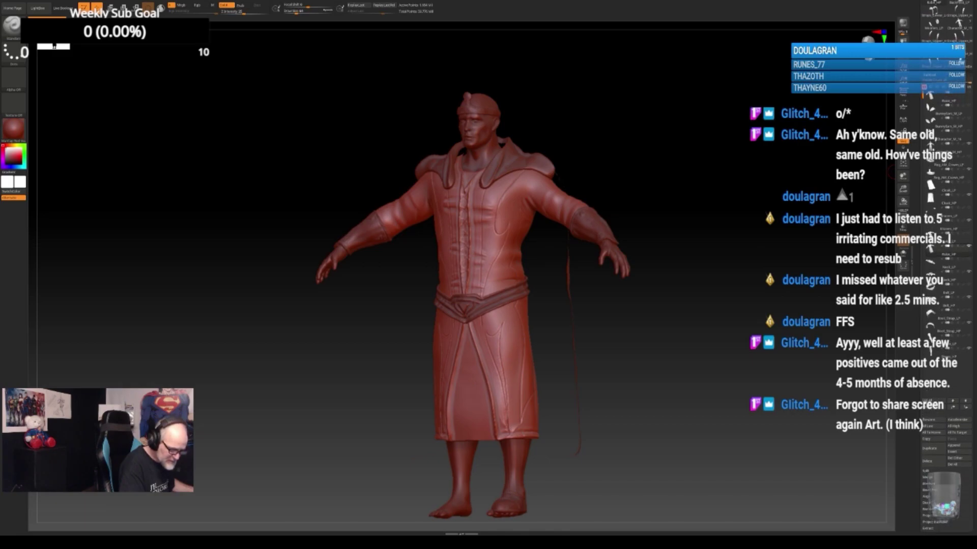
pyautogui.scroll(1, 946, 255)
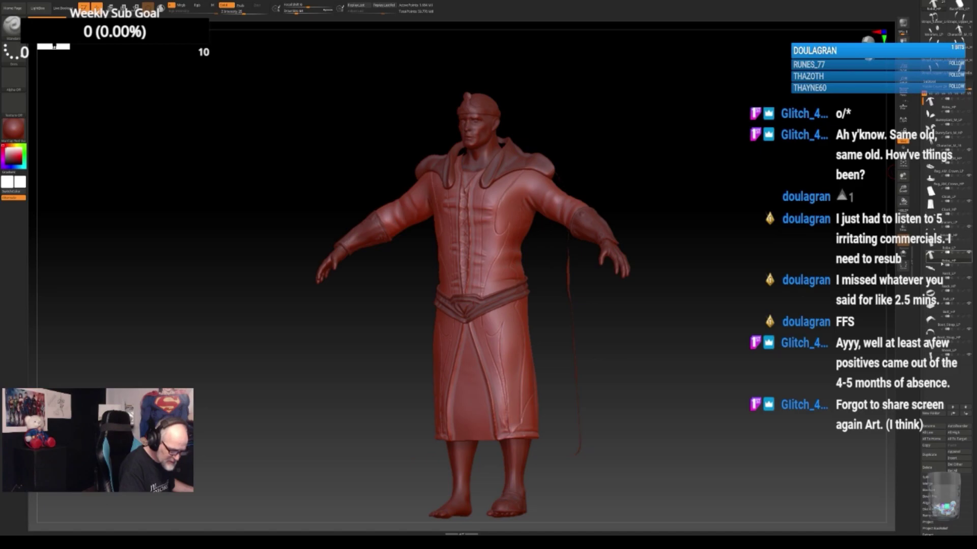
pyautogui.moveTo(946, 301)
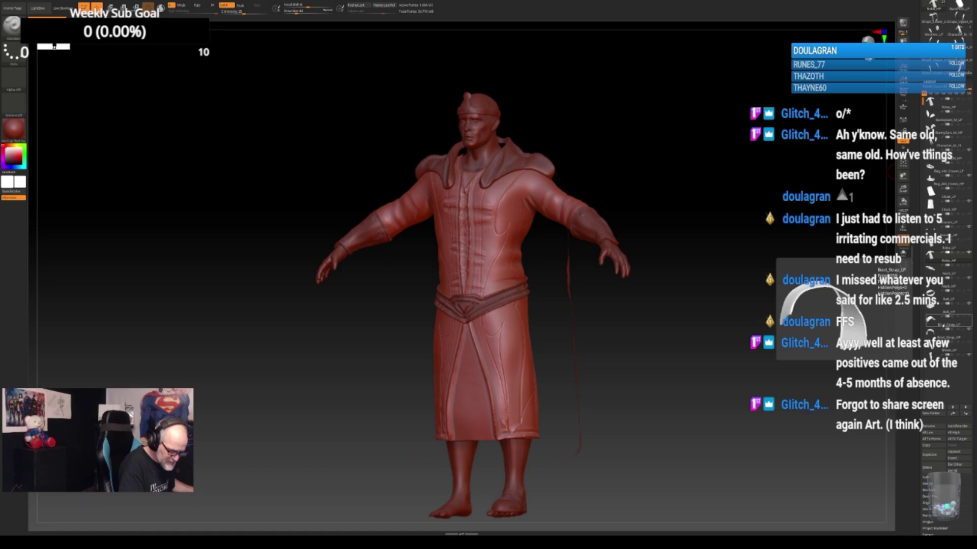
pyautogui.moveTo(947, 246)
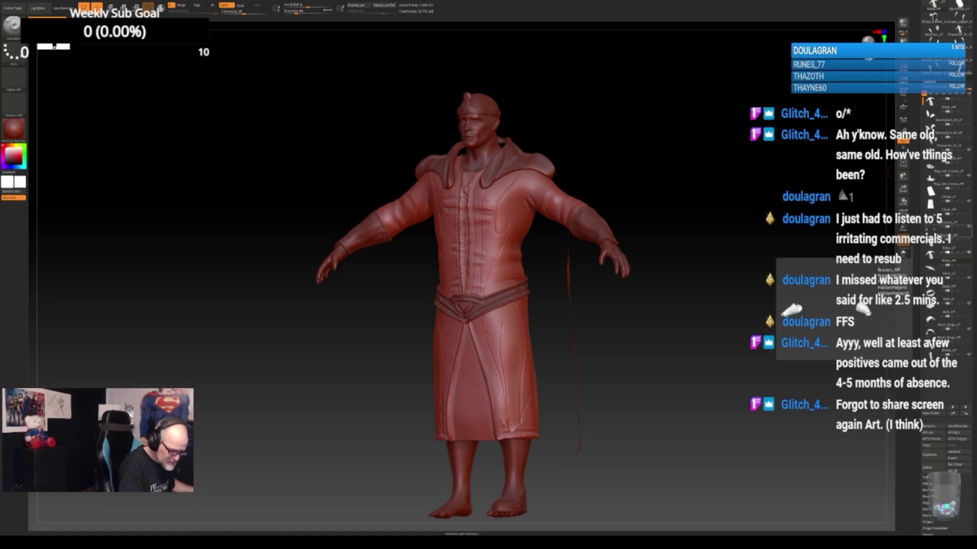
pyautogui.moveTo(946, 180)
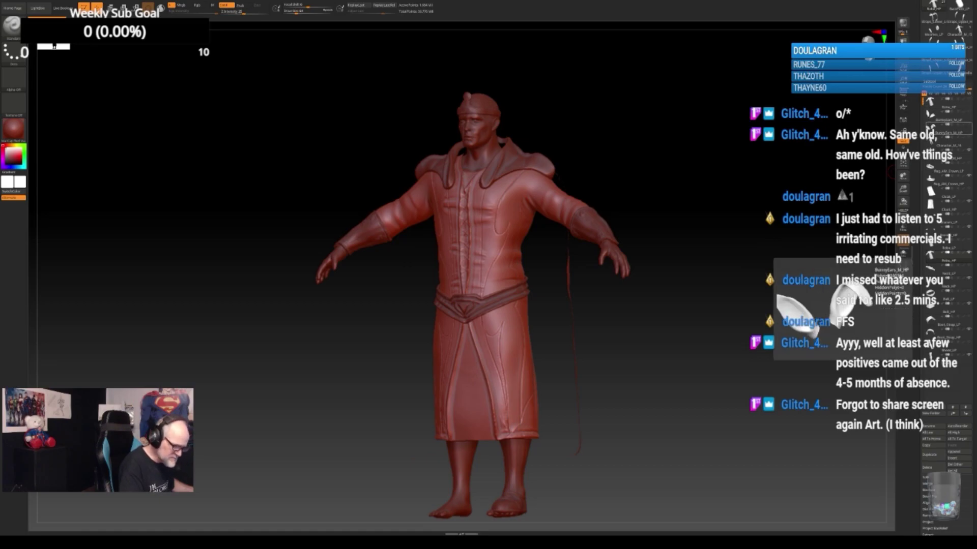
pyautogui.moveTo(948, 155)
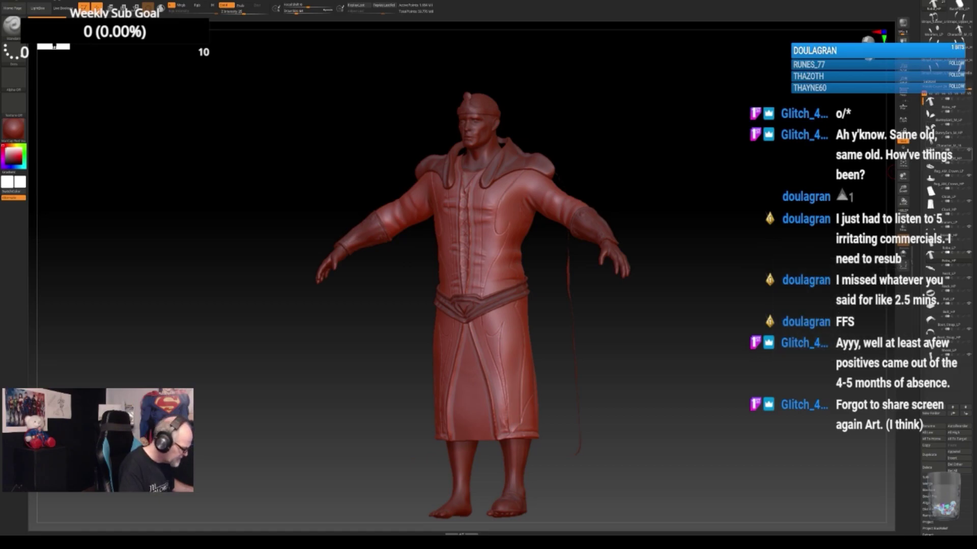
# Activate the body, cloak, bracers, robe and hood subtools one after another to inspect each part on the character
pyautogui.click(947, 155)
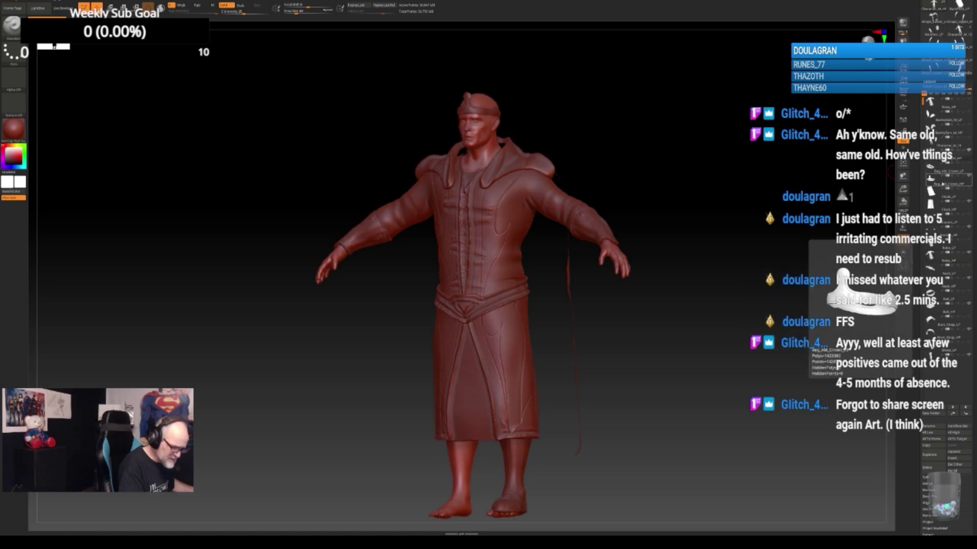
pyautogui.moveTo(941, 210)
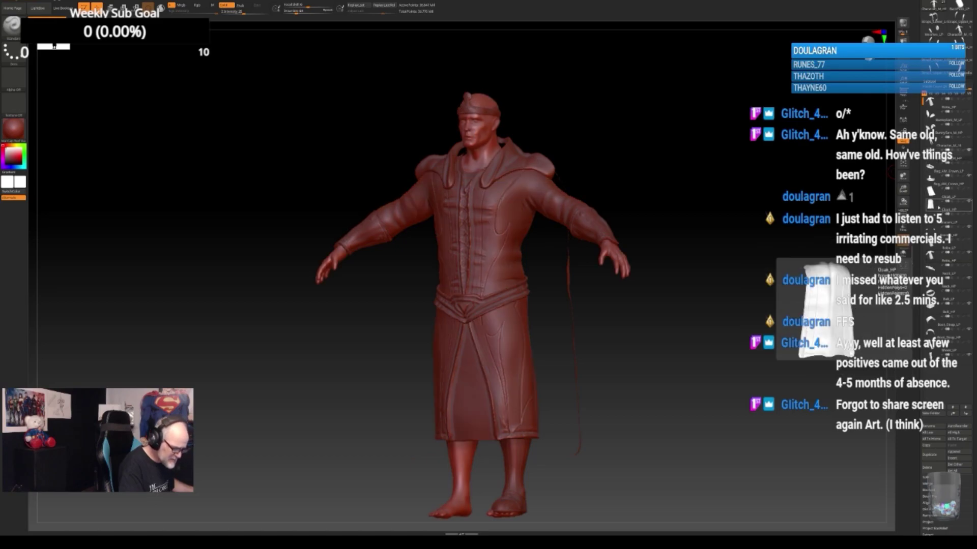
pyautogui.moveTo(751, 240); pyautogui.dragTo(549, 229)
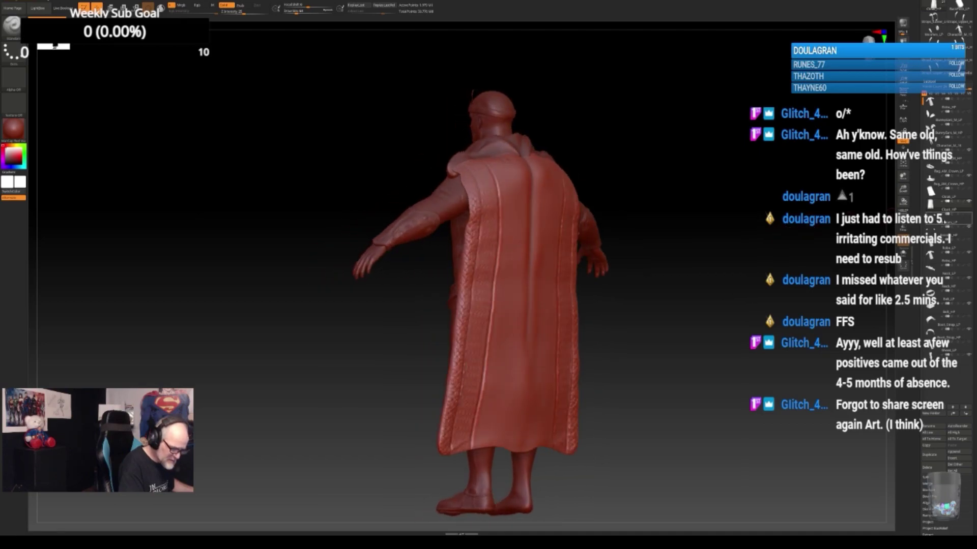
pyautogui.click(943, 232)
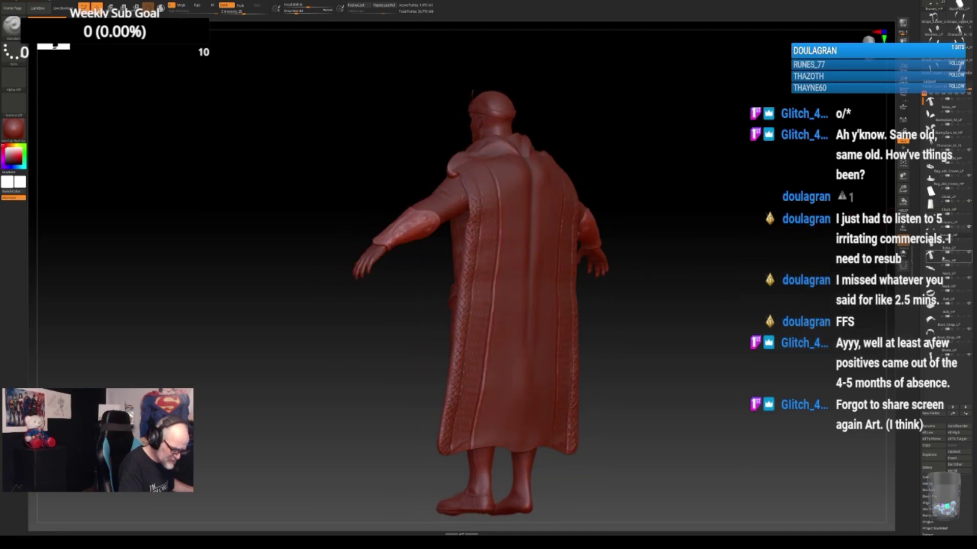
pyautogui.click(942, 258)
pyautogui.click(943, 283)
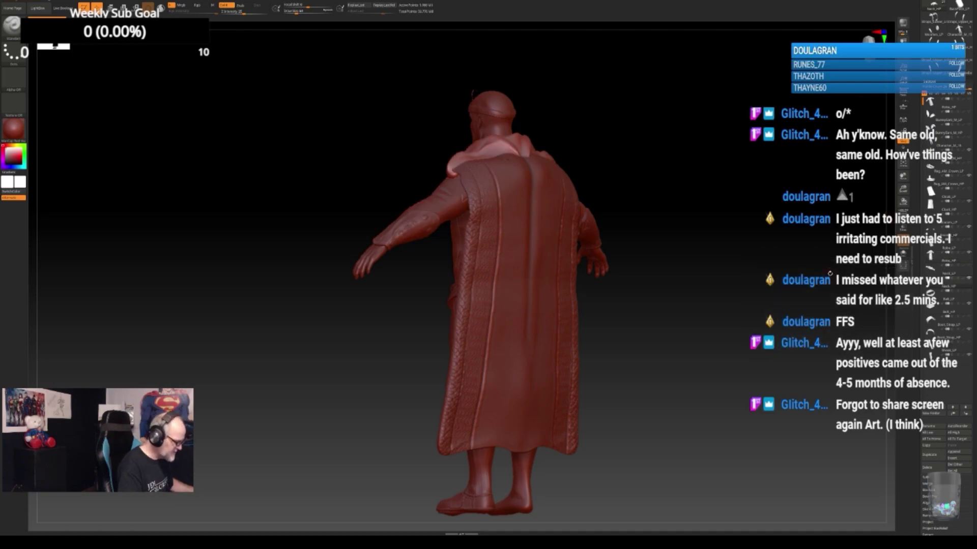
pyautogui.moveTo(830, 274); pyautogui.dragTo(781, 263)
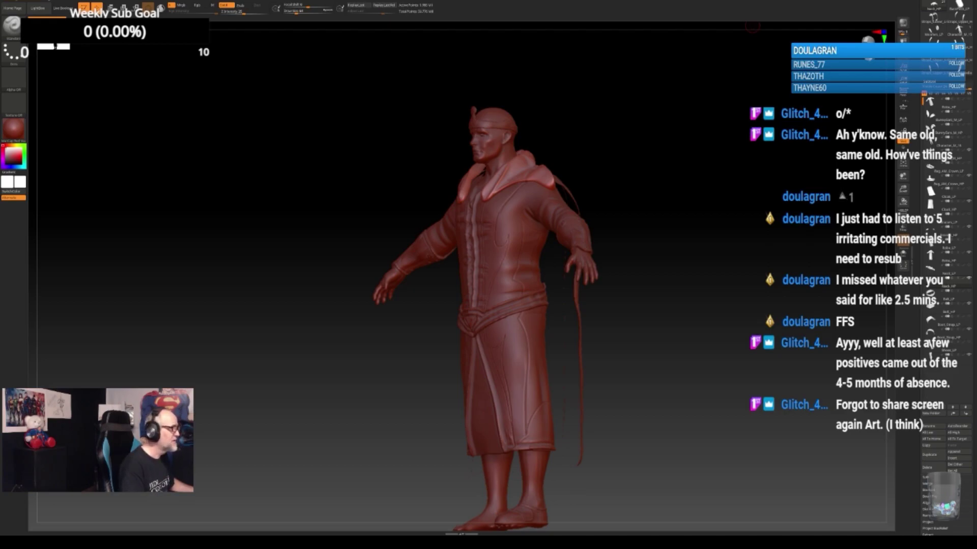
# Switch to the Unreal Editor, maximize its window and play the current level
pyautogui.moveTo(478, 0); pyautogui.dragTo(525, 122)
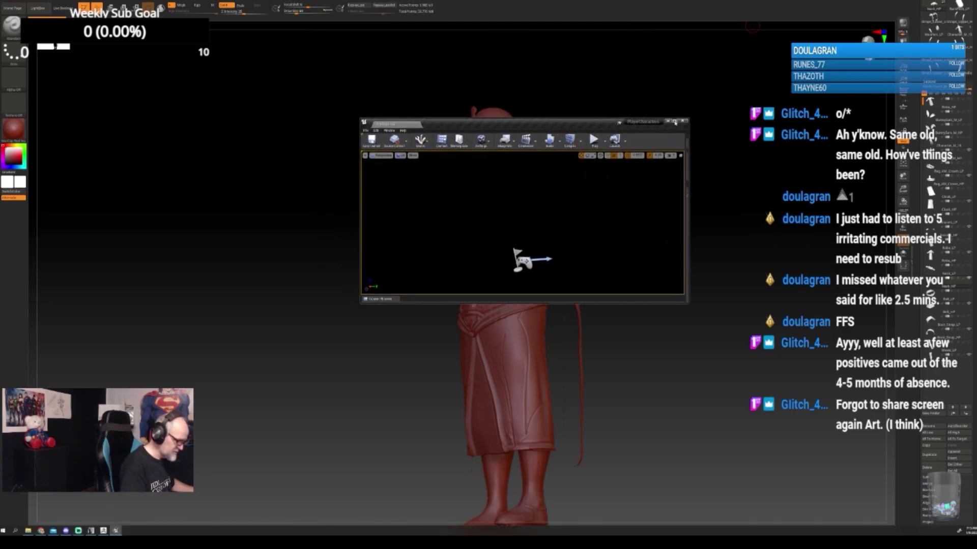
pyautogui.click(674, 122)
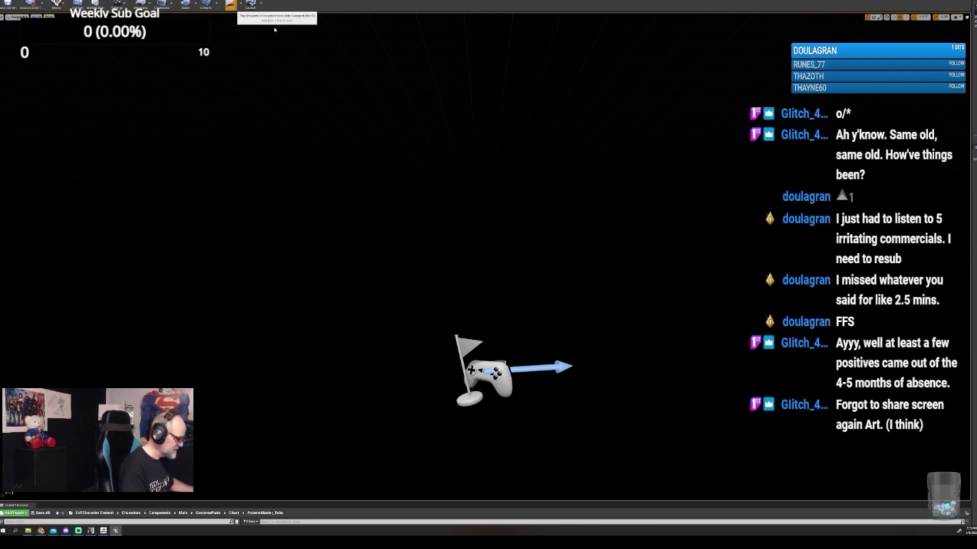
pyautogui.hotkey('alt', 'p')
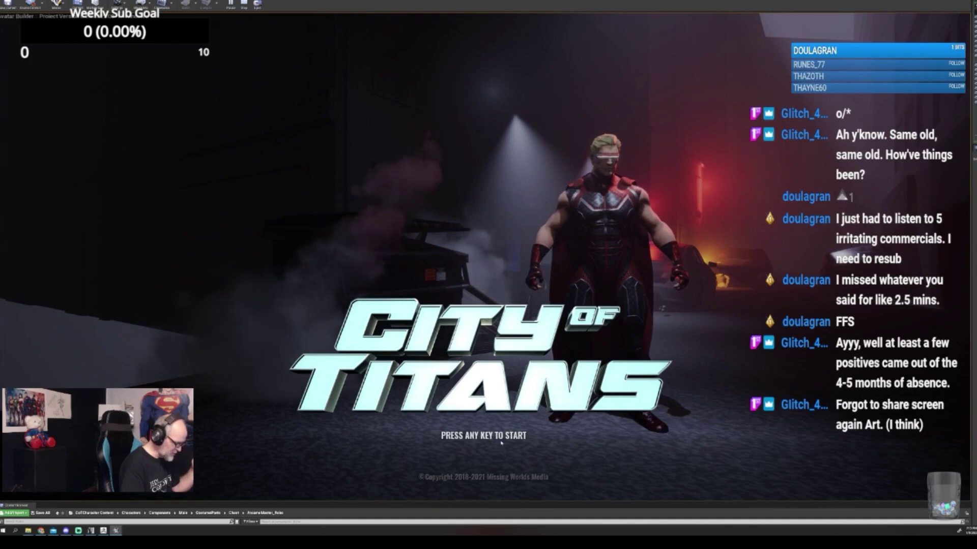
# Start a new character in City of Titans and load the saved character Arcane Master
pyautogui.click(500, 437)
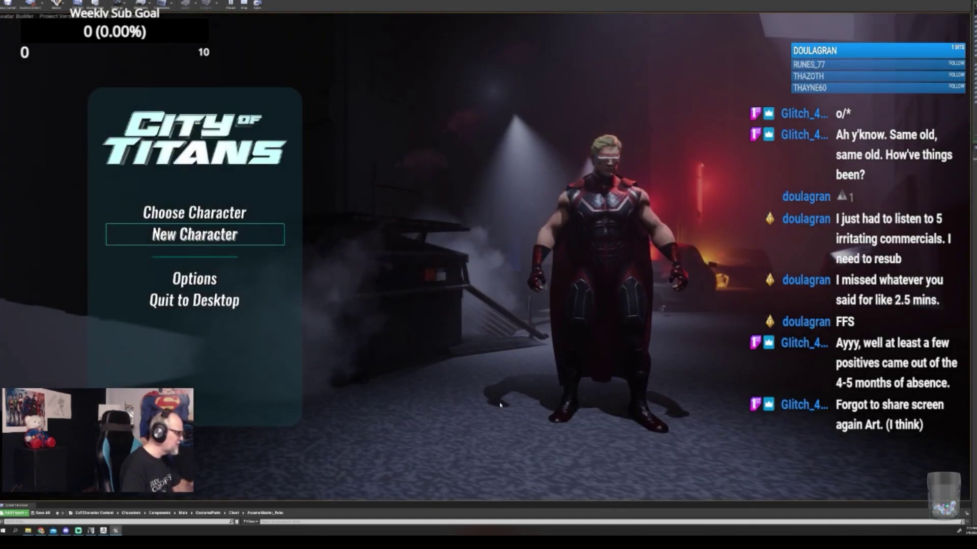
pyautogui.click(243, 242)
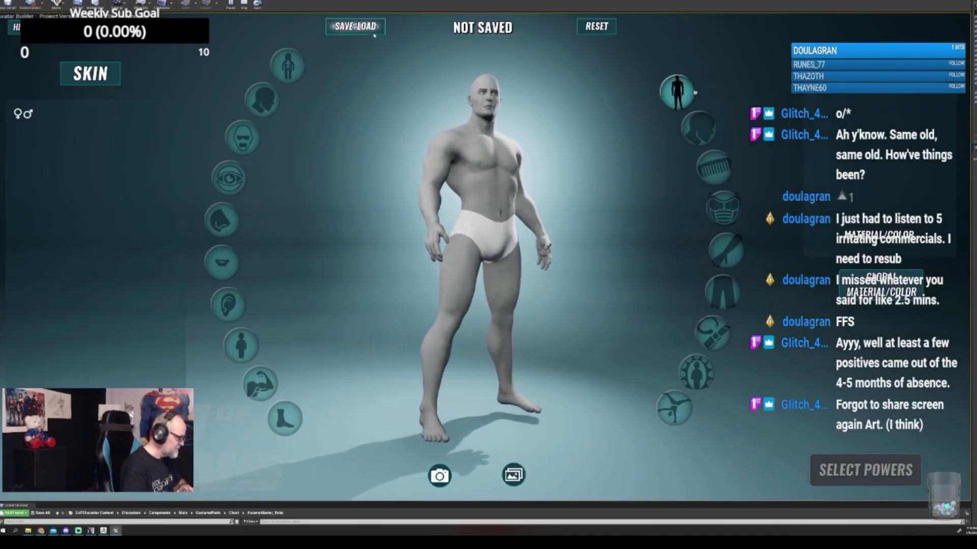
pyautogui.click(355, 26)
pyautogui.click(296, 77)
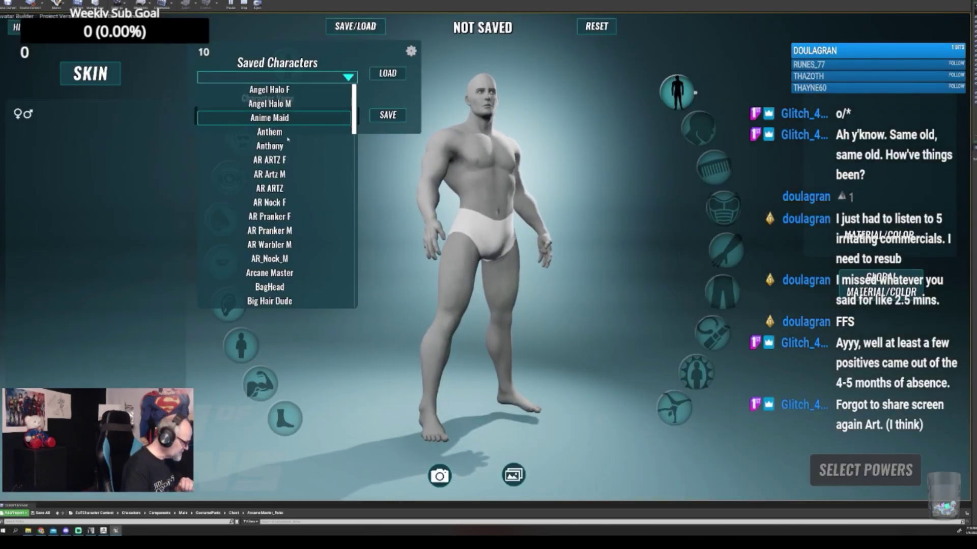
pyautogui.click(287, 273)
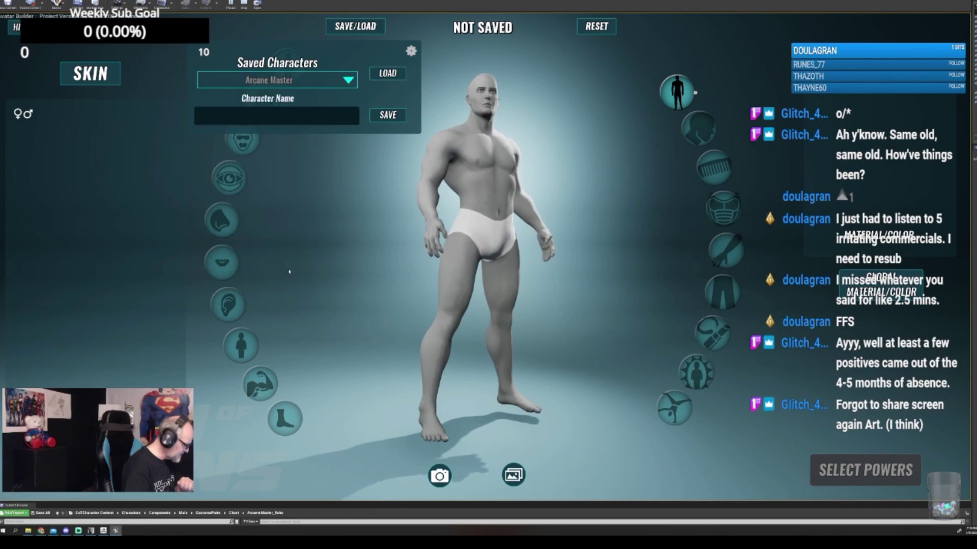
pyautogui.click(395, 74)
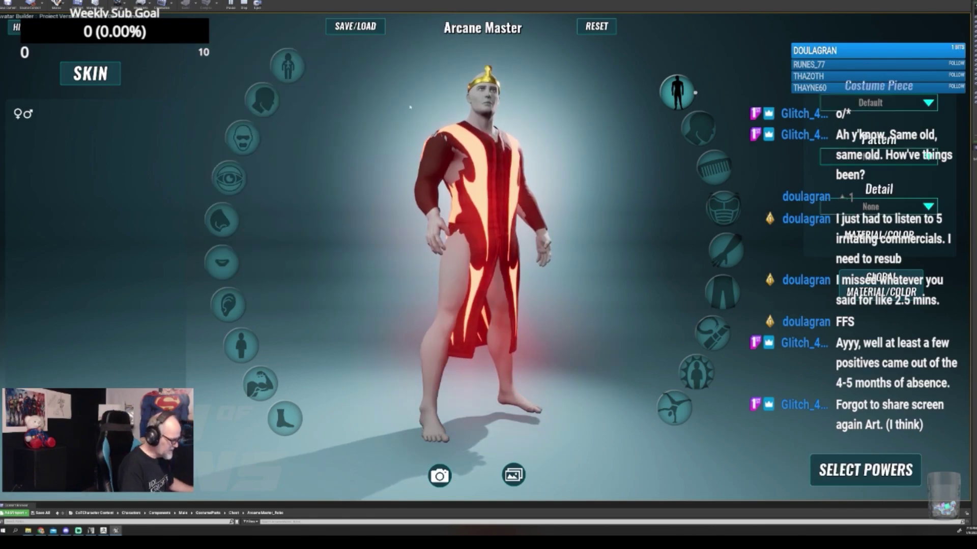
# Inspect the loaded Arcane Master's crown, face and robe up close and at full body length
pyautogui.scroll(3, 488, 255)
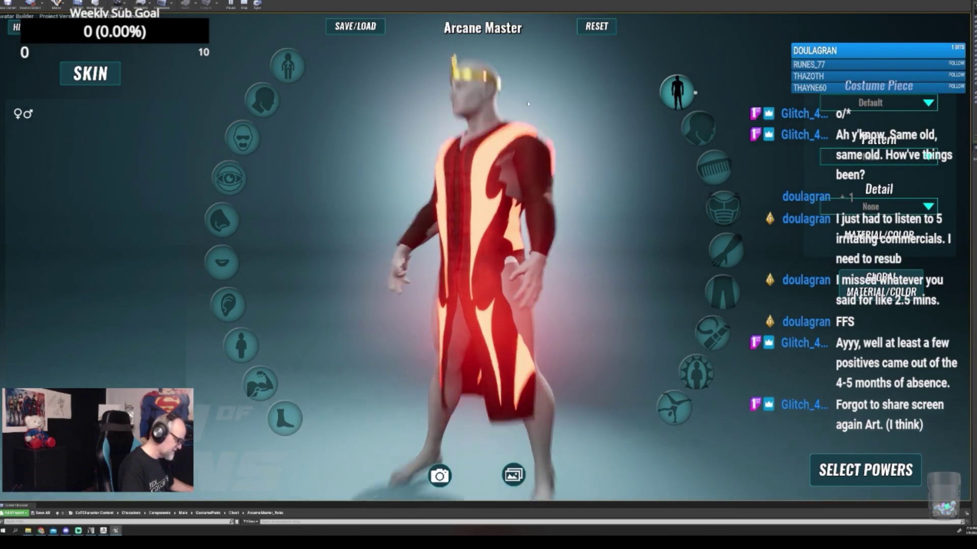
pyautogui.moveTo(538, 83); pyautogui.dragTo(490, 220)
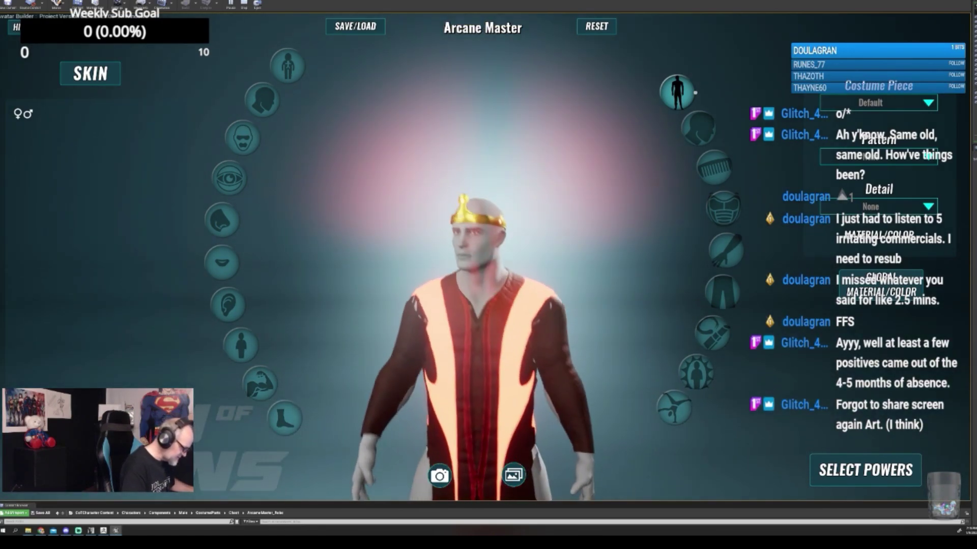
pyautogui.scroll(5, 489, 221)
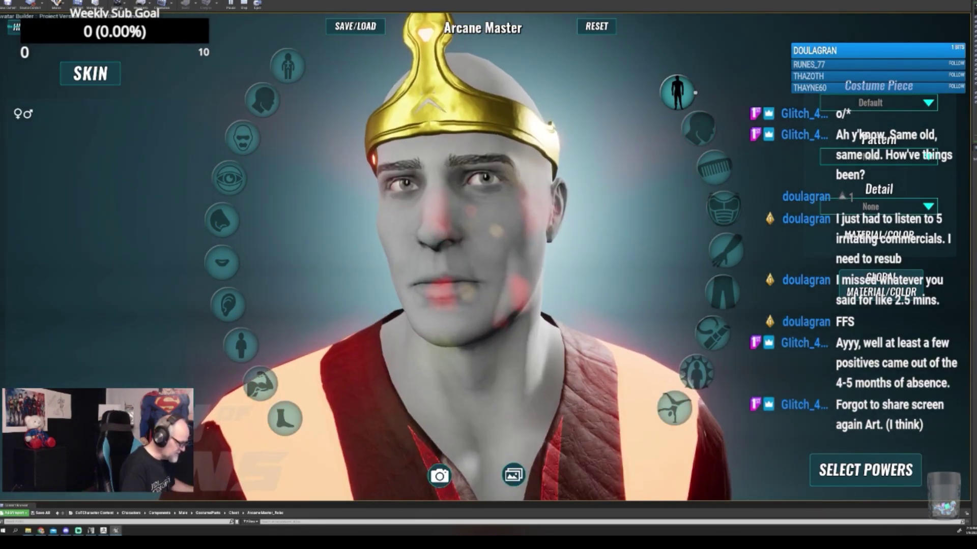
pyautogui.moveTo(533, 83); pyautogui.dragTo(527, 132)
pyautogui.scroll(-5, 525, 245)
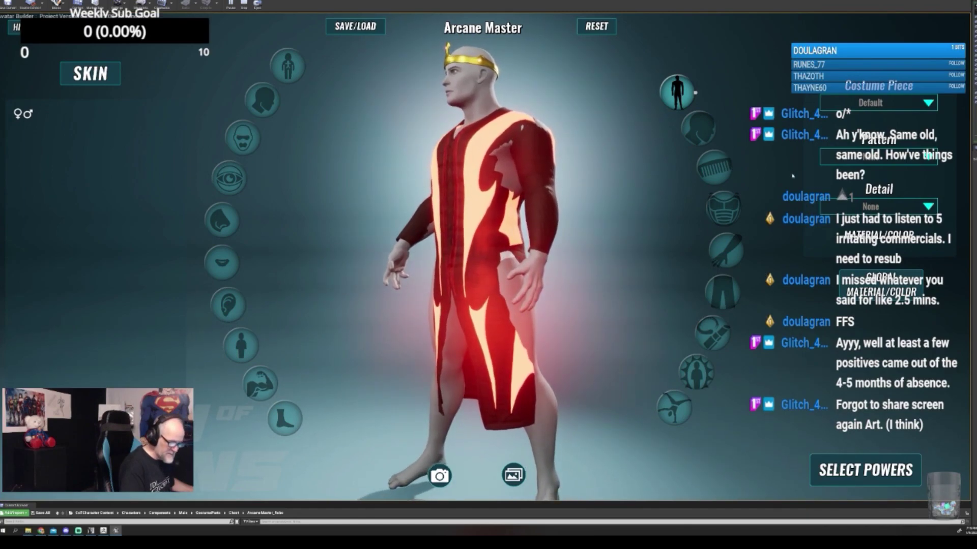
# Set the glow of the Arcane Master Robe's selected material color to 0
pyautogui.click(733, 208)
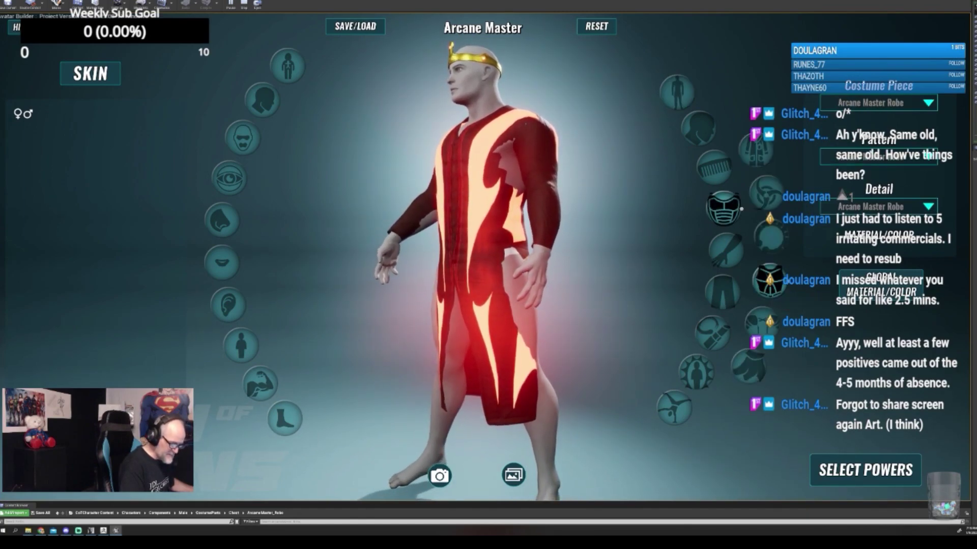
pyautogui.click(881, 236)
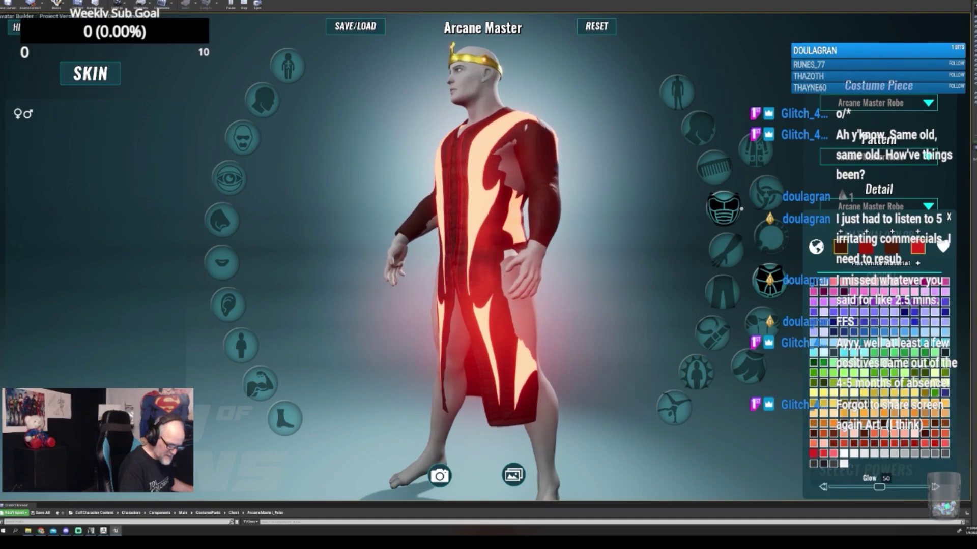
pyautogui.moveTo(863, 489); pyautogui.dragTo(834, 487)
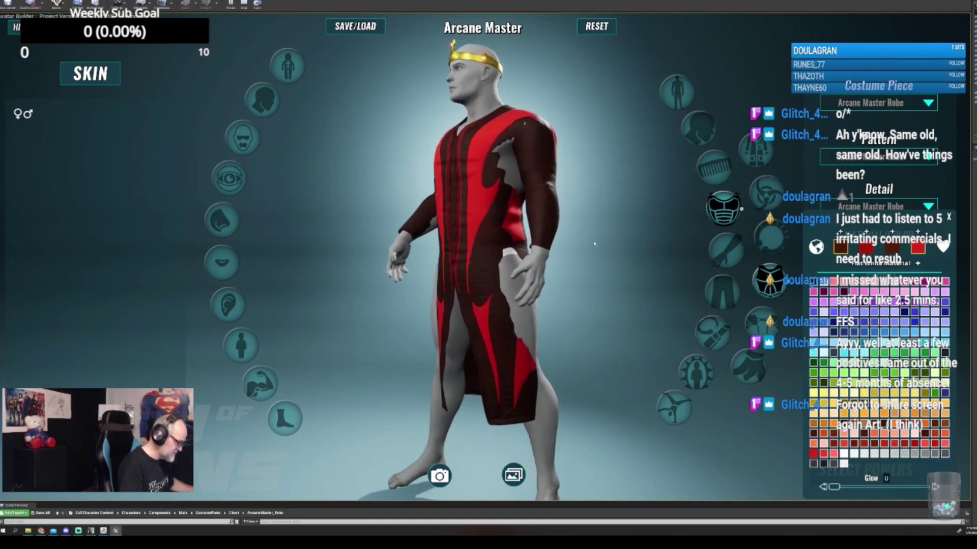
# Inspect the Arcane Master Robe from the side, back and front, and end the play session
pyautogui.moveTo(594, 243); pyautogui.dragTo(631, 231)
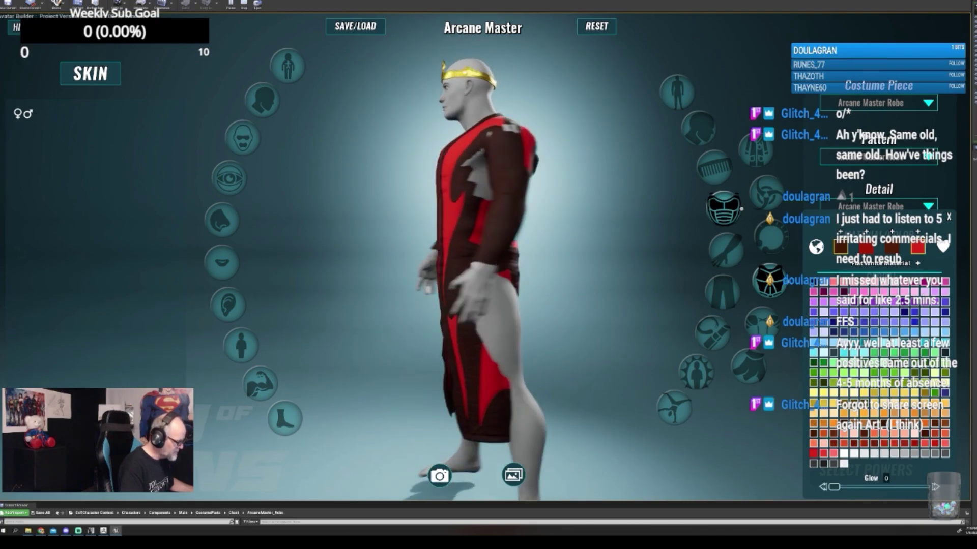
pyautogui.moveTo(535, 200); pyautogui.dragTo(656, 212)
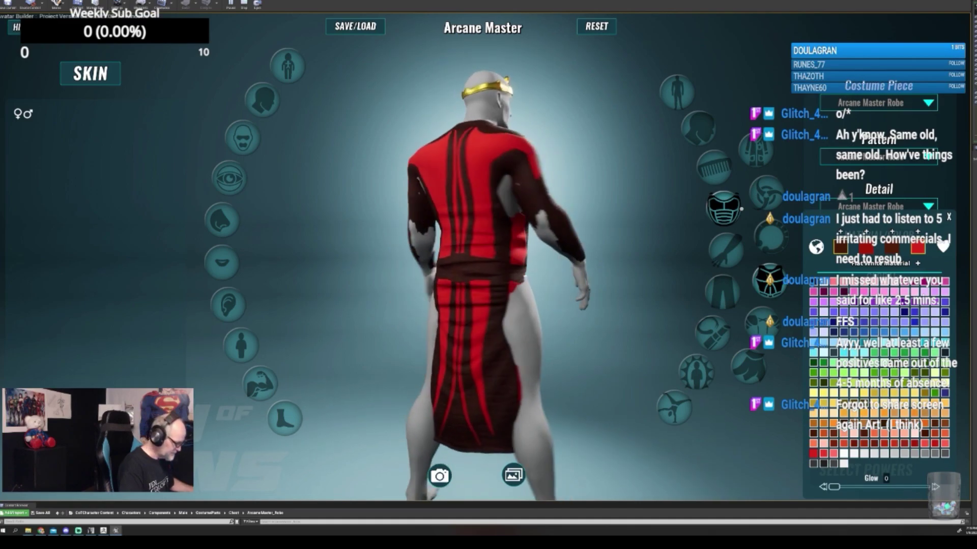
pyautogui.moveTo(655, 212); pyautogui.dragTo(476, 82)
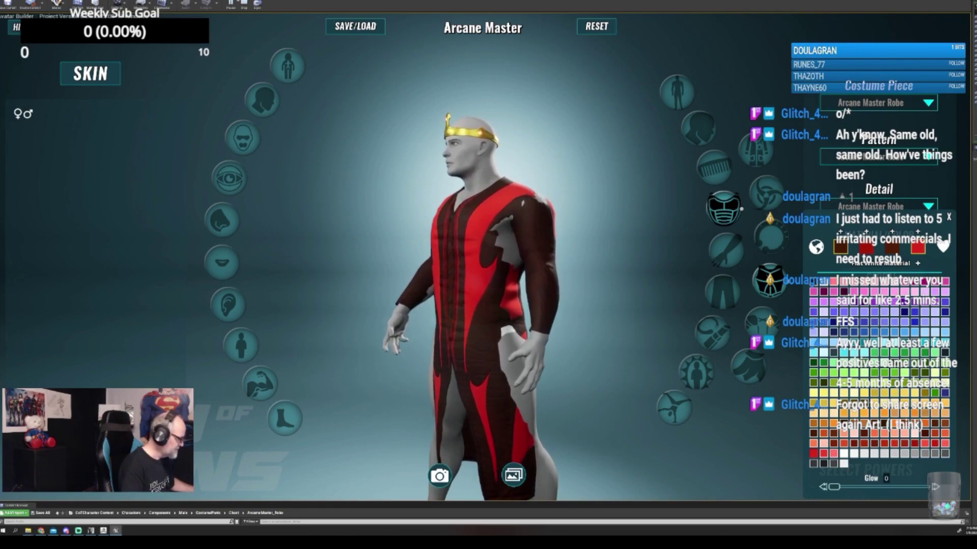
pyautogui.press('Escape')
# Switch to ZBrush and unwrap the low-poly hood subtool with UV Master
pyautogui.hotkey('alt', 'Tab')
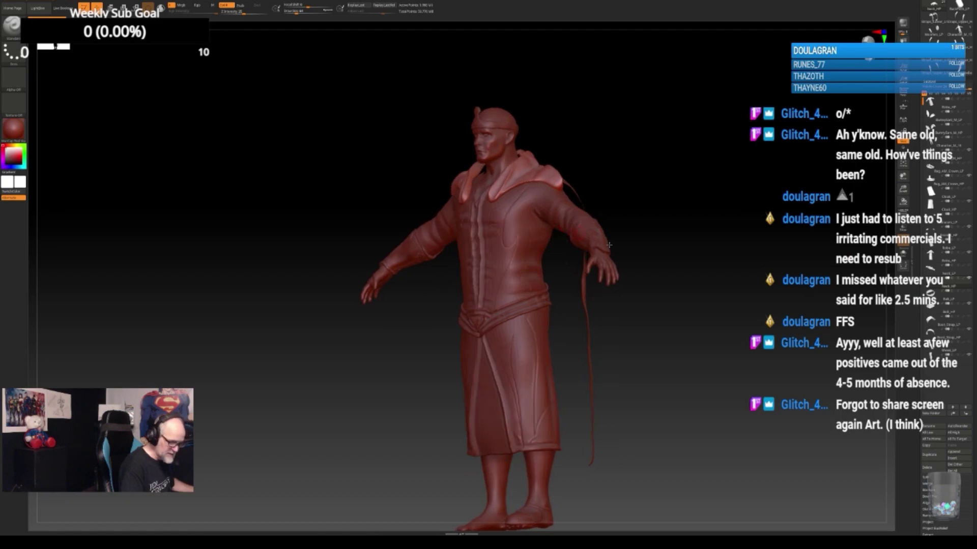
pyautogui.click(968, 269)
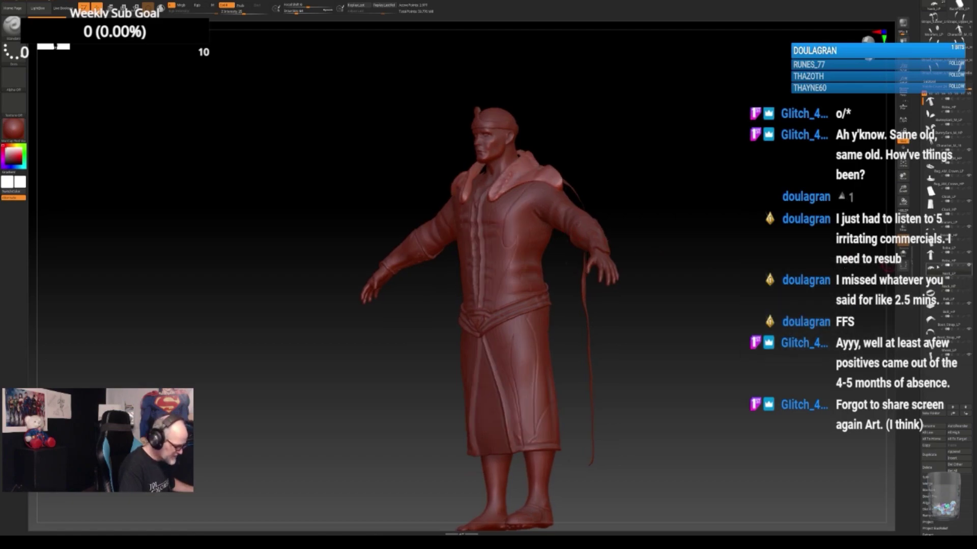
pyautogui.click(330, 1)
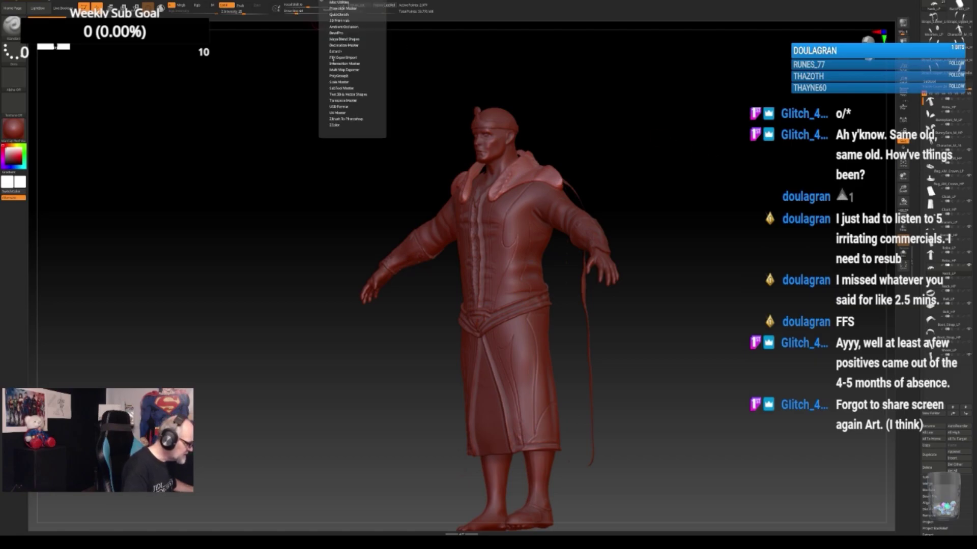
pyautogui.click(336, 112)
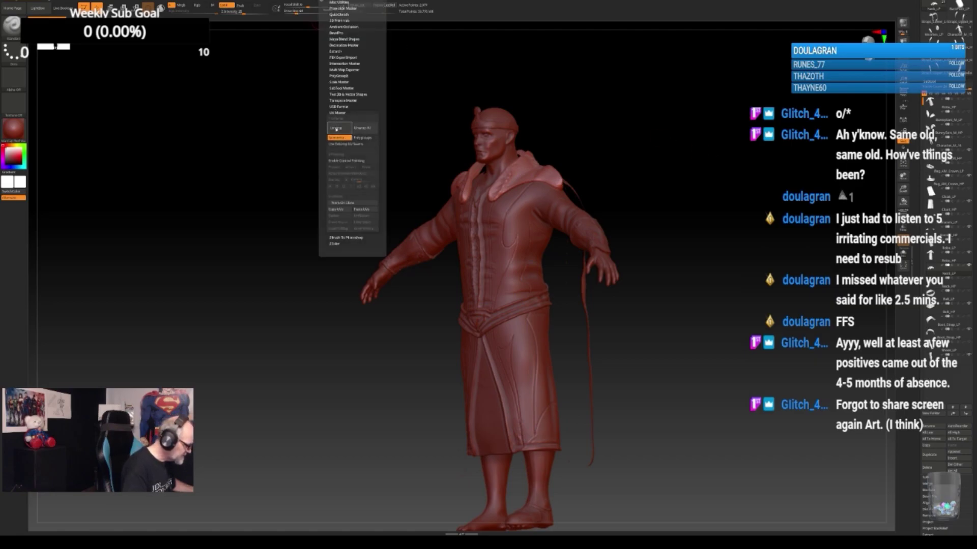
pyautogui.click(337, 128)
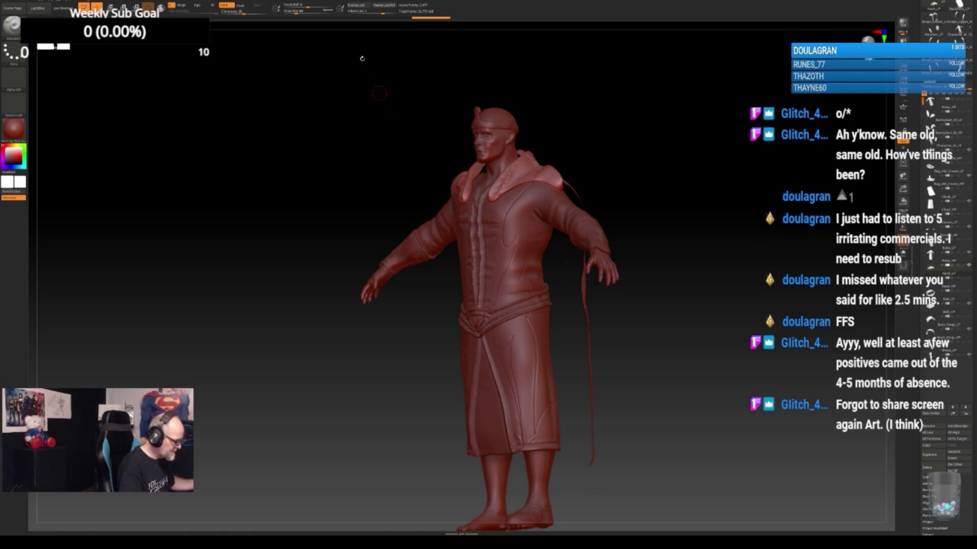
# Export the selected low-poly hood subtool with FBX ExportImport as Hood_LP
pyautogui.click(333, 1)
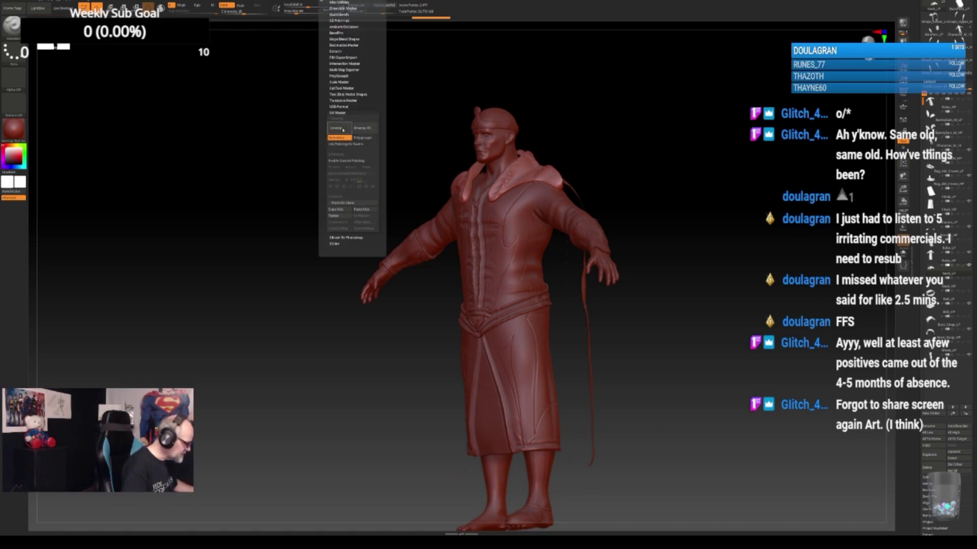
pyautogui.click(338, 113)
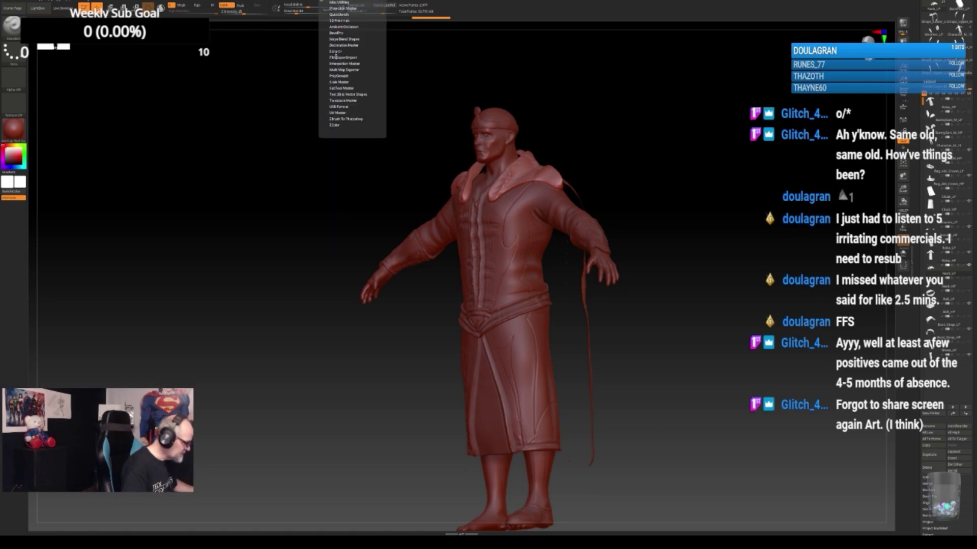
pyautogui.click(336, 57)
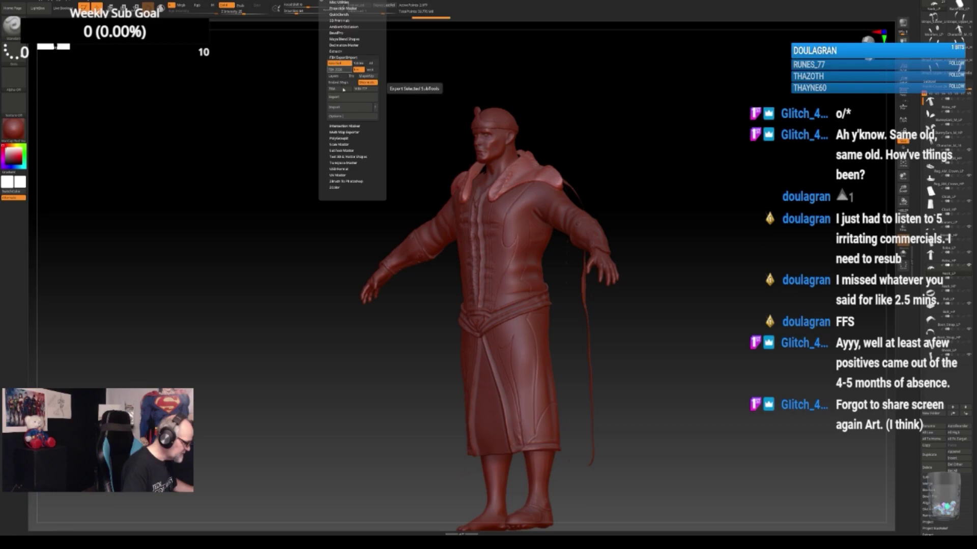
pyautogui.click(343, 89)
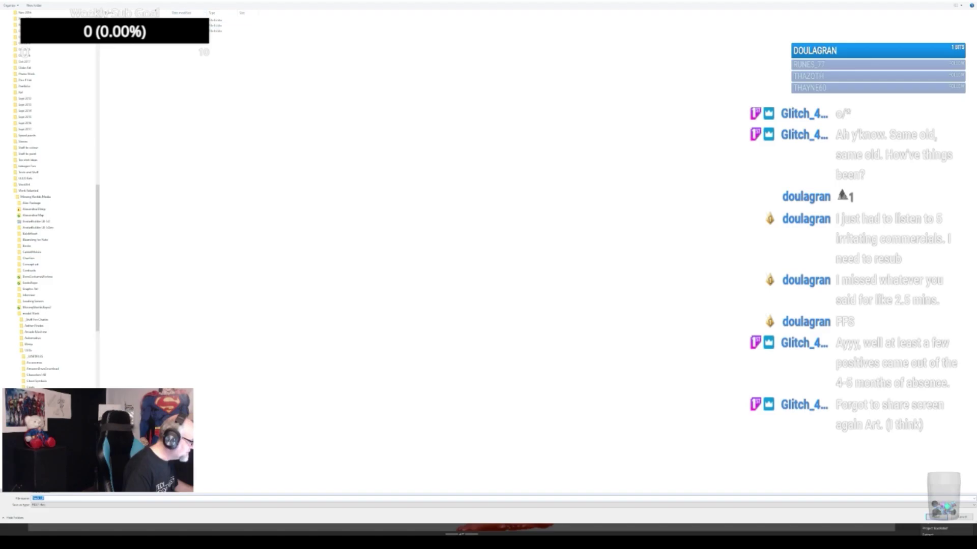
pyautogui.doubleClick(136, 20)
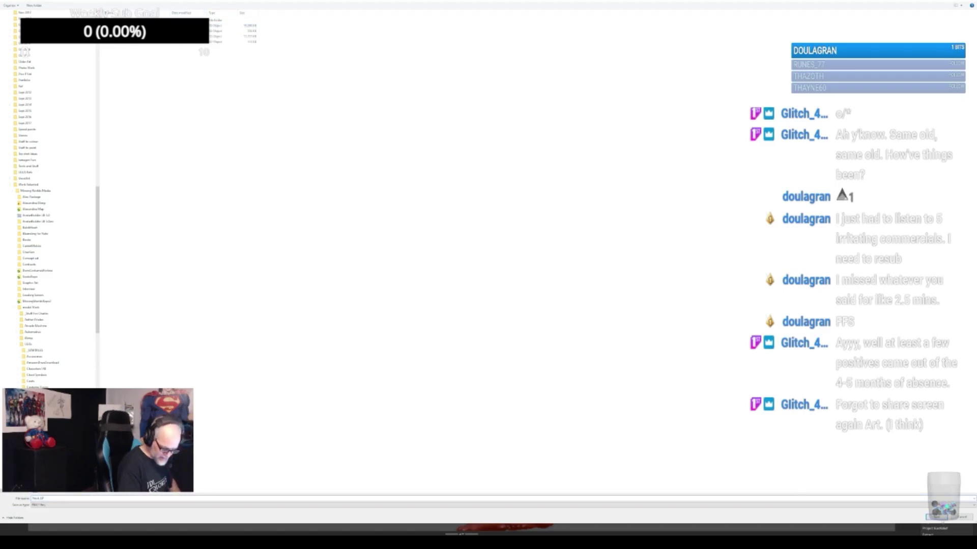
pyautogui.click(927, 517)
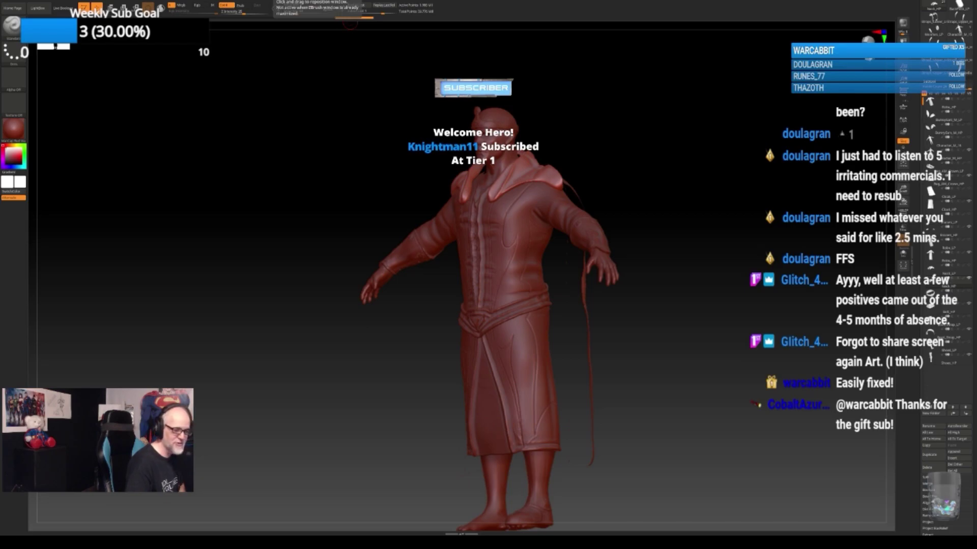
# Select the high-poly hood subtool and export it as an FBX file alongside the low-poly version
pyautogui.hotkey('alt', 'Tab')
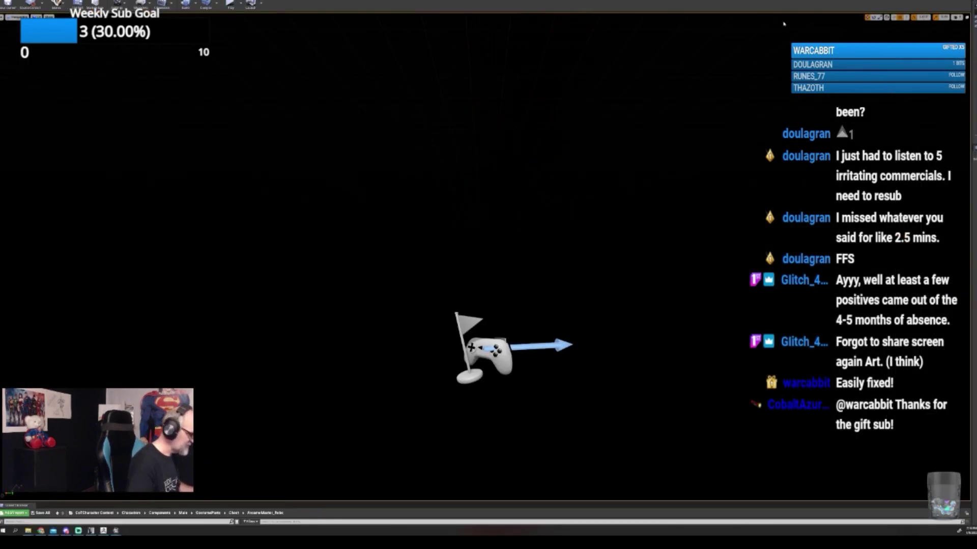
pyautogui.hotkey('alt', 'Tab')
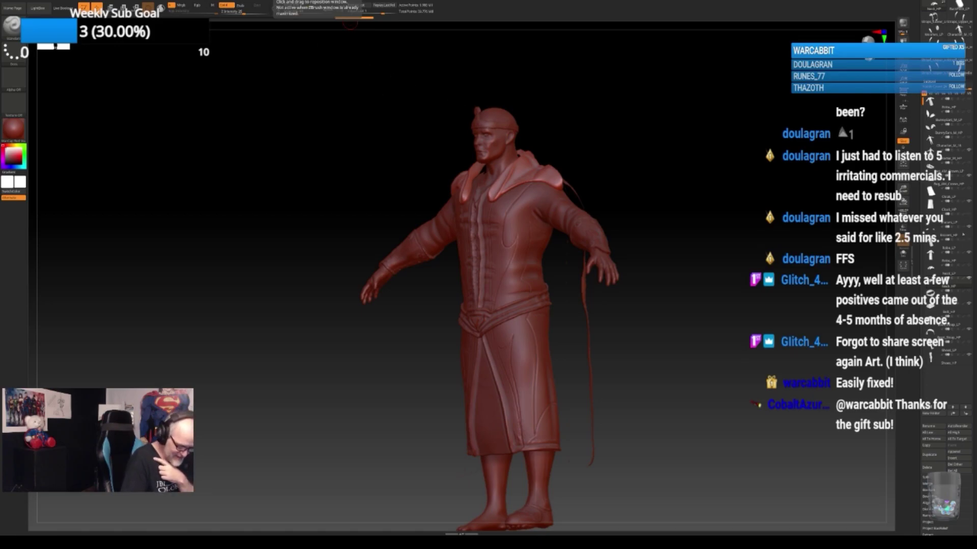
pyautogui.click(961, 233)
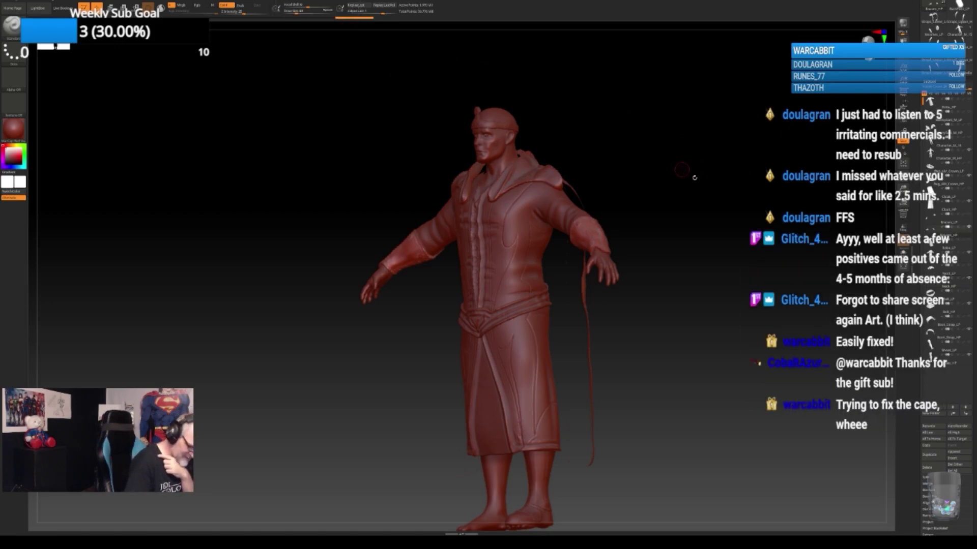
pyautogui.click(951, 283)
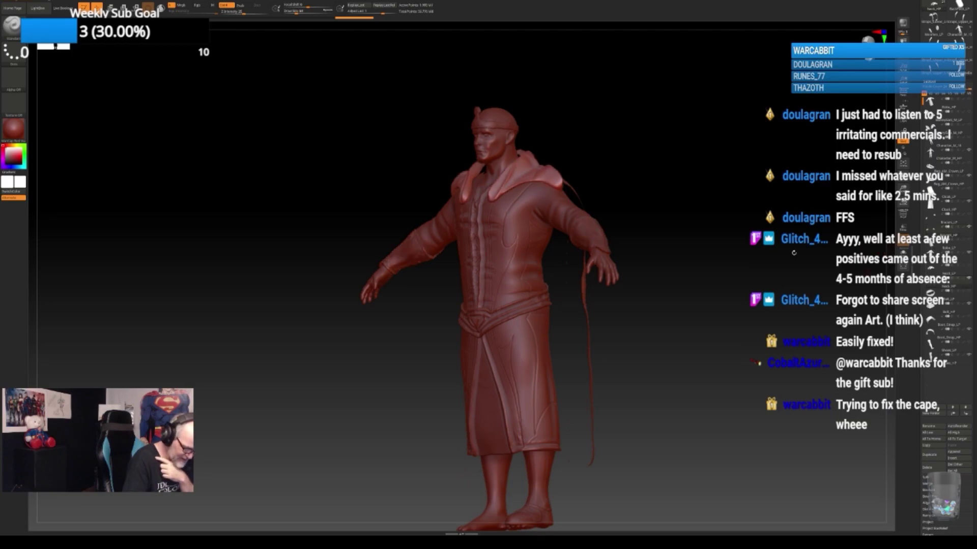
pyautogui.click(333, 2)
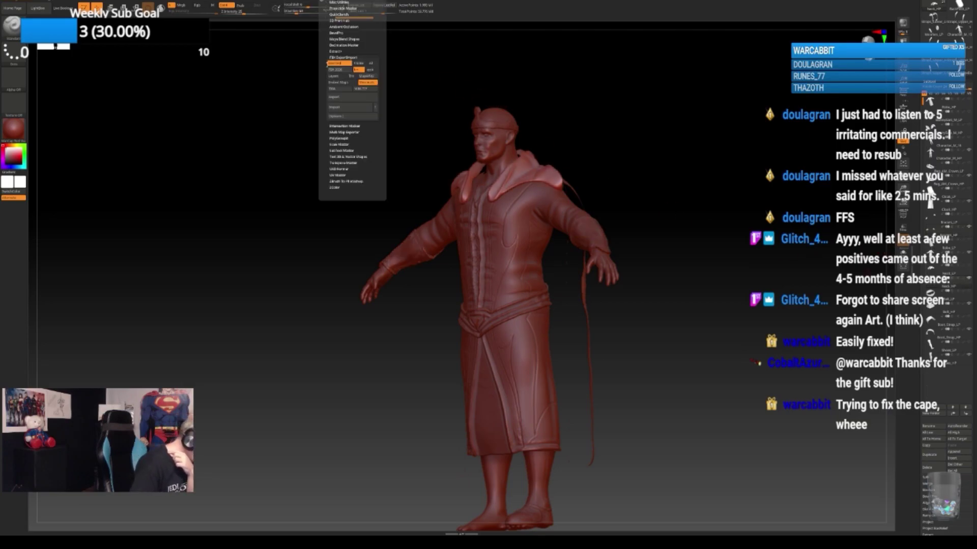
pyautogui.click(352, 98)
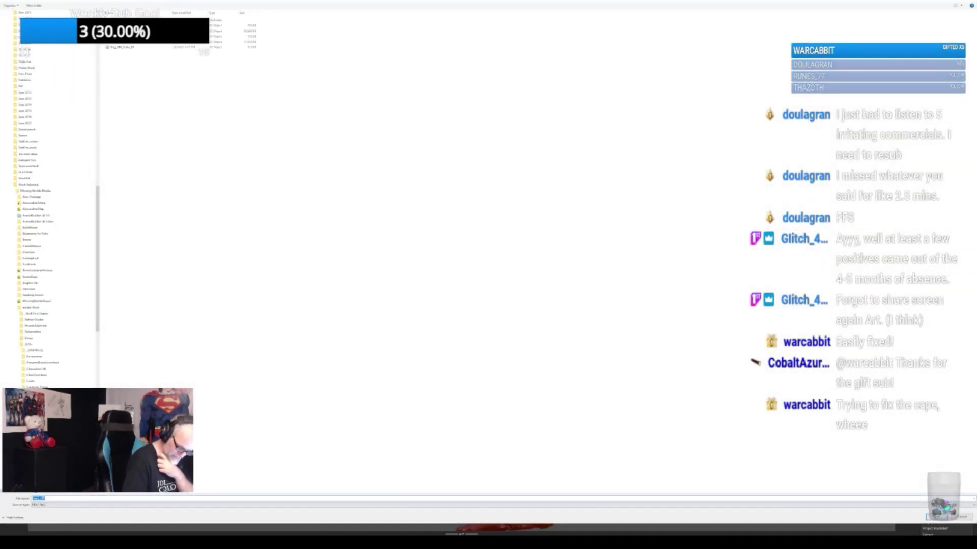
pyautogui.press('Return')
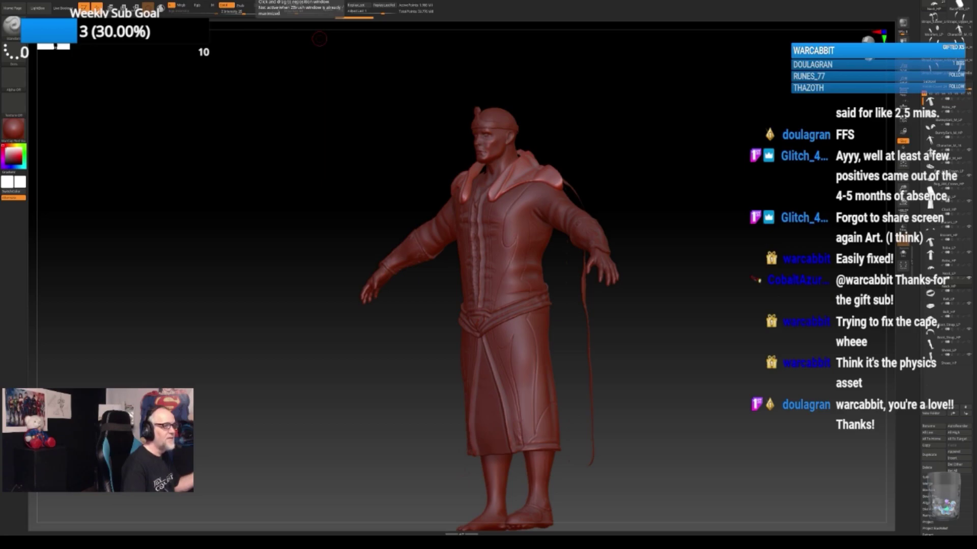
# Bring the Cinema 4D project with the rigged, robed character to the main screen and maximize its window
pyautogui.moveTo(696, 0); pyautogui.dragTo(587, 75)
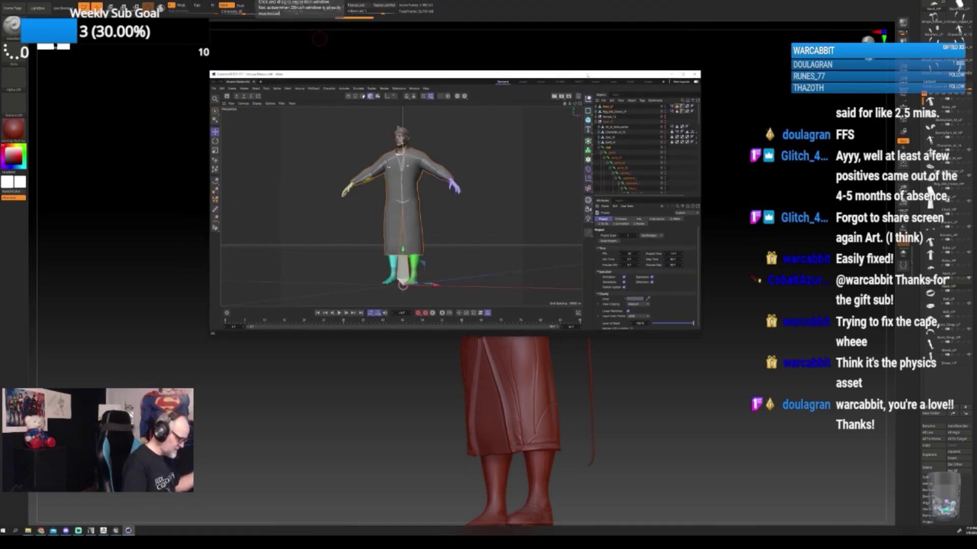
pyautogui.doubleClick(507, 73)
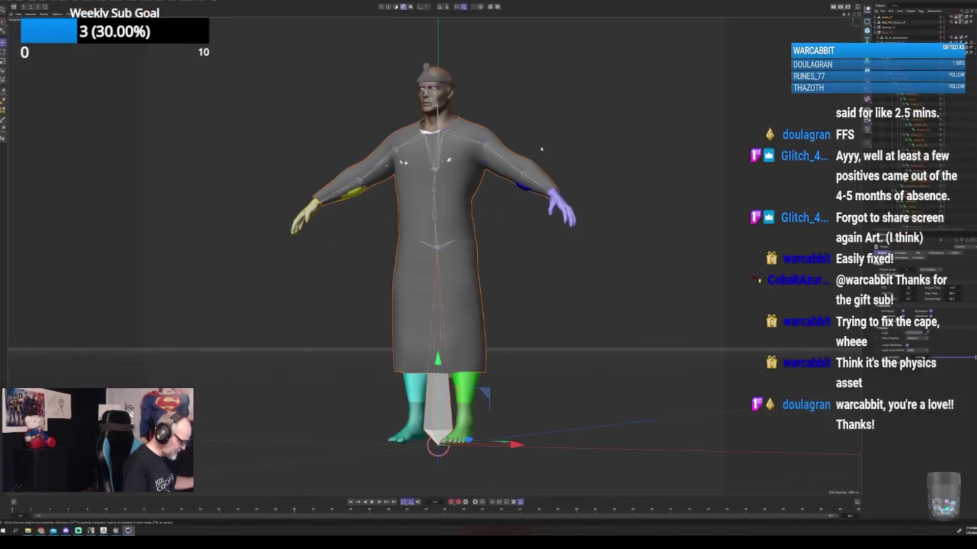
pyautogui.moveTo(619, 144)
pyautogui.keyDown('alt'); pyautogui.mouseDown()
pyautogui.moveTo(591, 150)
pyautogui.moveTo(603, 144)
pyautogui.mouseUp(); pyautogui.keyUp('alt')
# Merge the exported Hood_LP file into the character project and accept the import settings
pyautogui.click(5, 1)
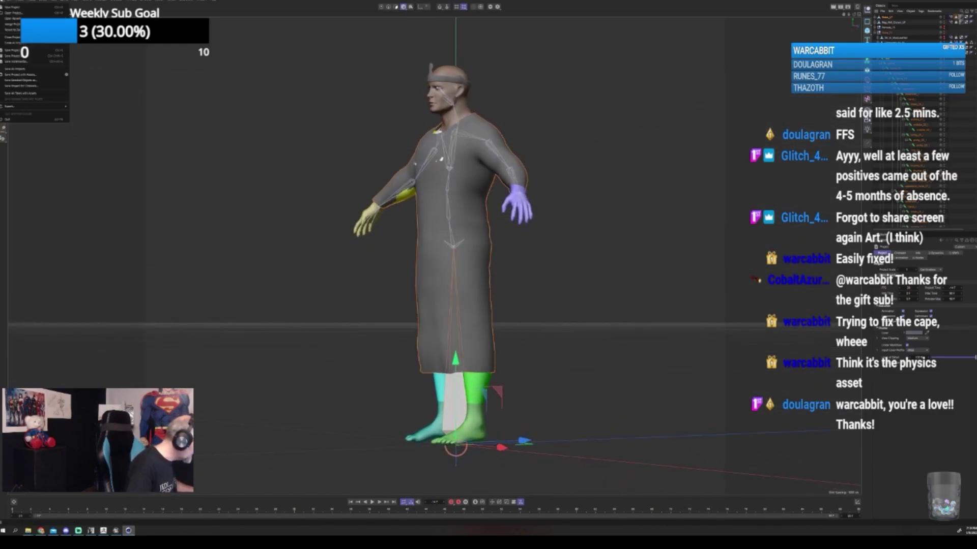
pyautogui.click(15, 24)
pyautogui.click(5, 1)
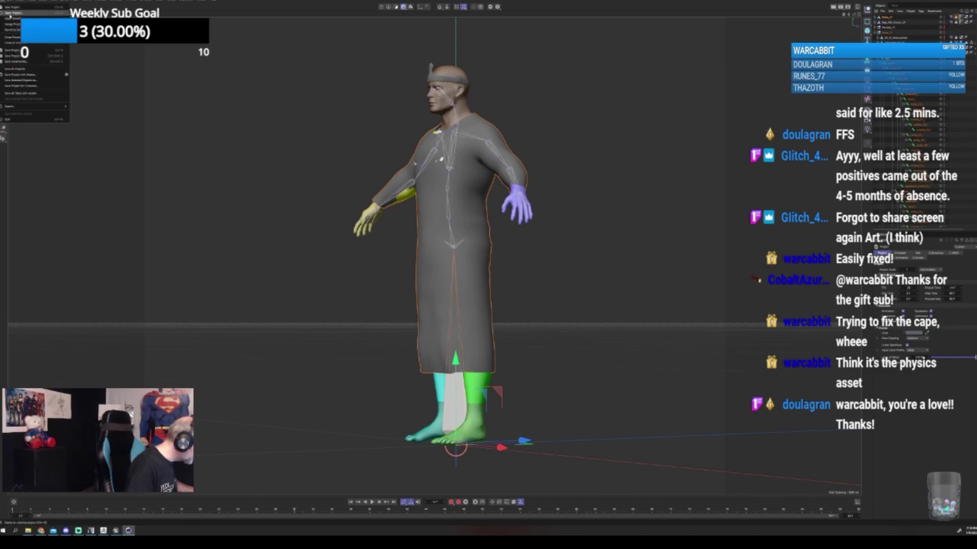
pyautogui.click(11, 23)
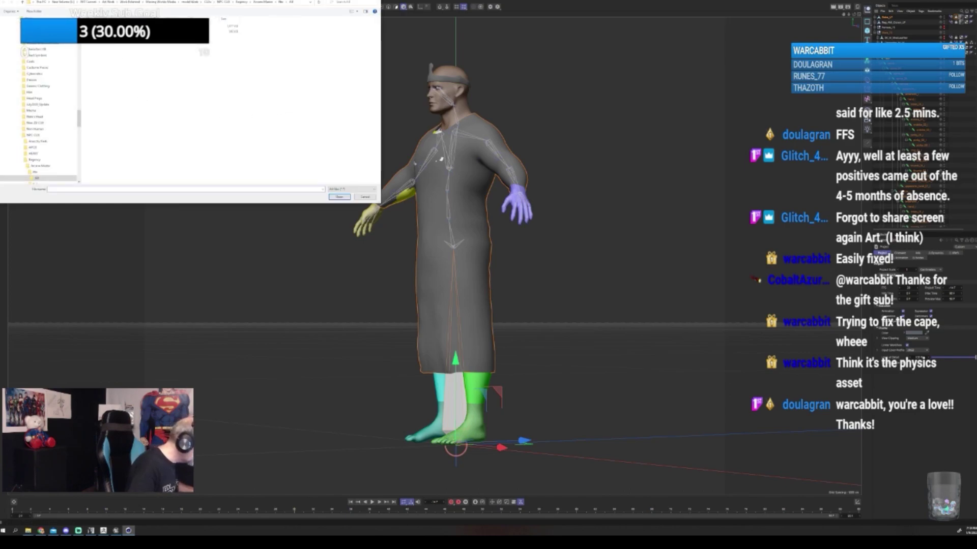
pyautogui.click(260, 2)
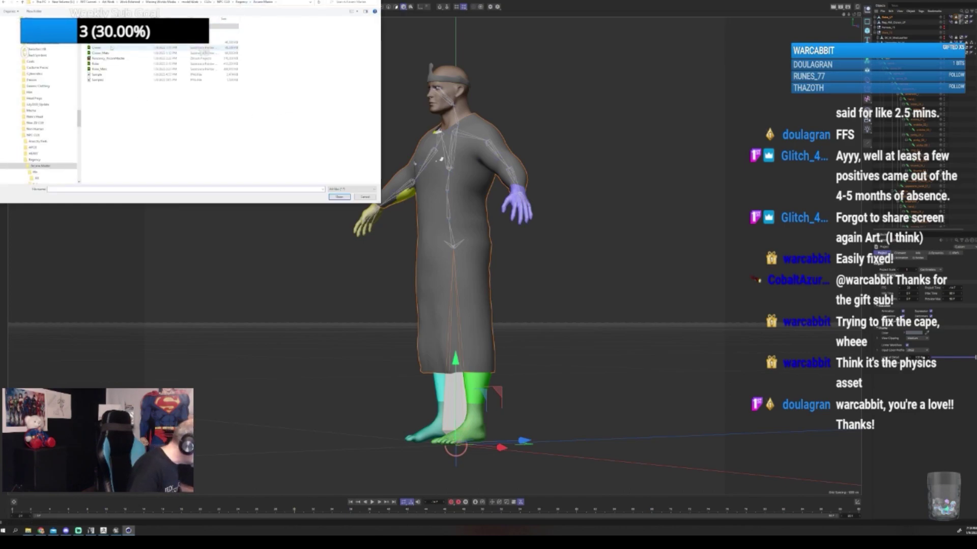
pyautogui.click(34, 172)
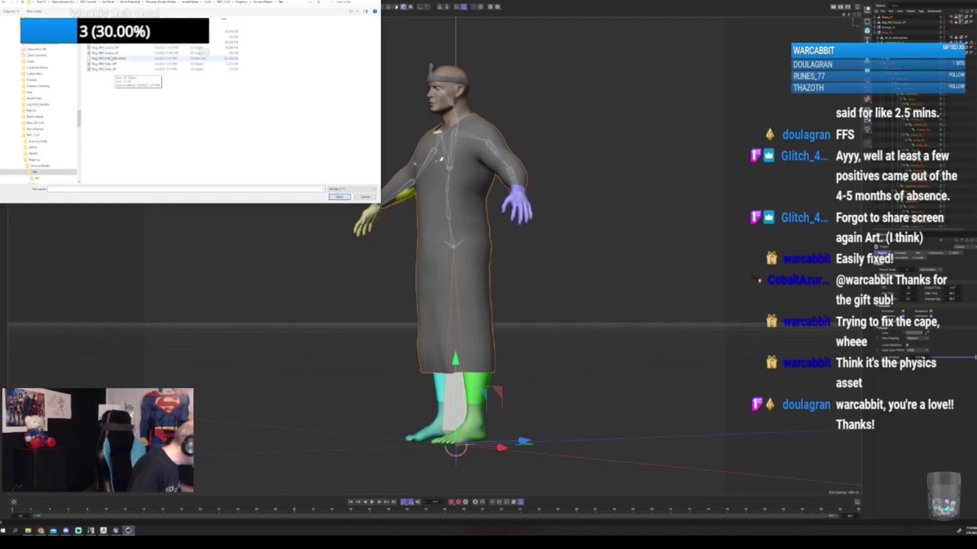
pyautogui.click(135, 37)
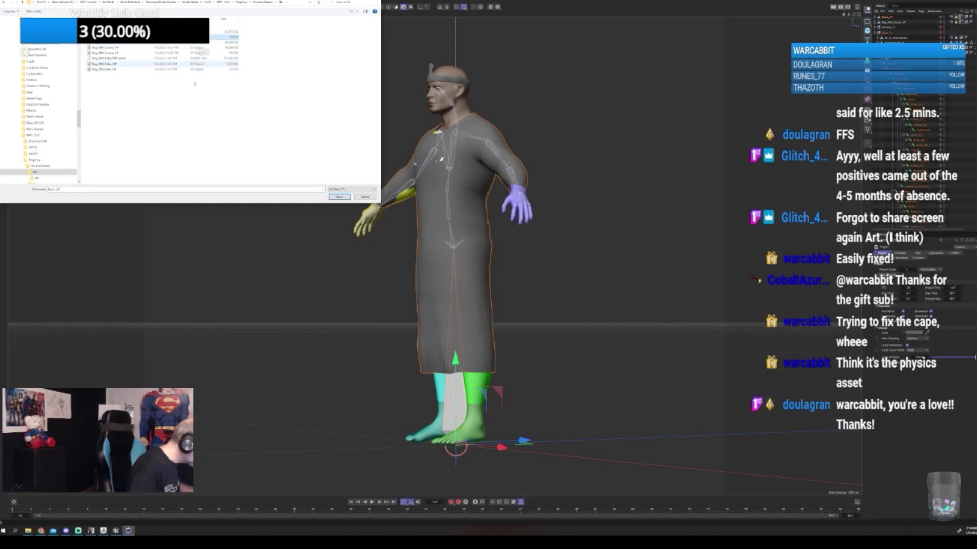
pyautogui.click(340, 197)
pyautogui.click(333, 260)
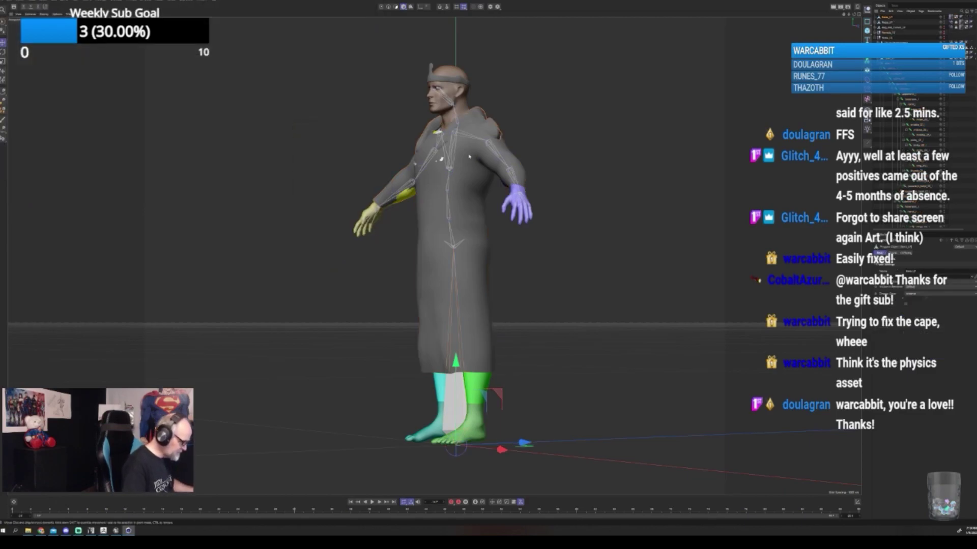
# Examine the merged hood's fit on the robed character from several angles and display its coordinate attributes
pyautogui.keyDown('alt'); pyautogui.moveTo(578, 102); pyautogui.dragTo(548, 116); pyautogui.keyUp('alt')
pyautogui.scroll(4, 548, 117)
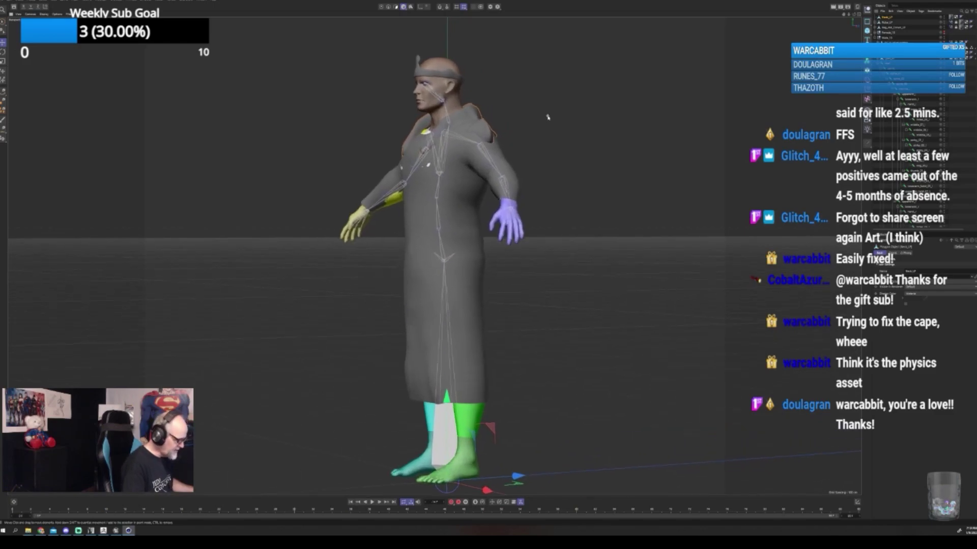
pyautogui.keyDown('alt'); pyautogui.moveTo(516, 115); pyautogui.dragTo(523, 120, button='middle'); pyautogui.keyUp('alt')
pyautogui.keyDown('alt'); pyautogui.moveTo(523, 120); pyautogui.dragTo(565, 154); pyautogui.keyUp('alt')
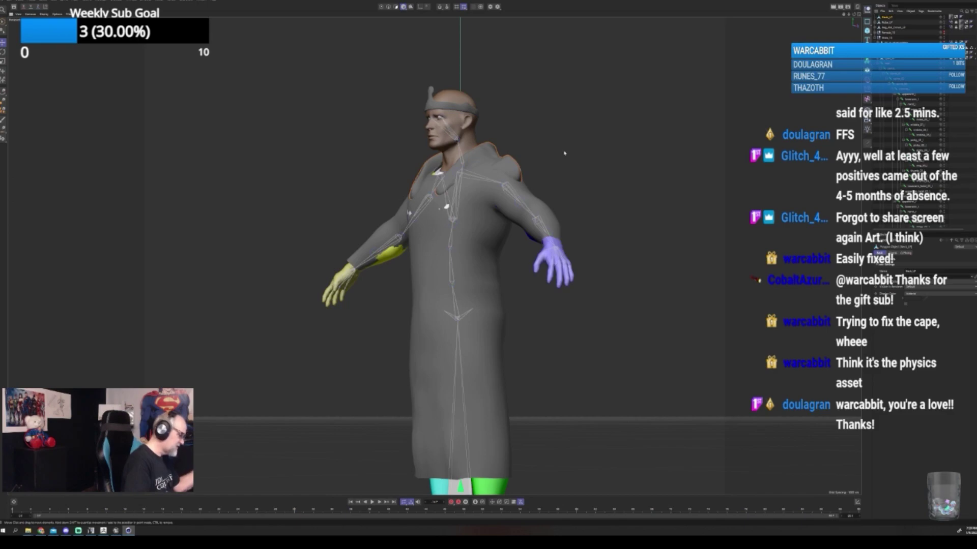
pyautogui.keyDown('alt'); pyautogui.moveTo(544, 198); pyautogui.dragTo(571, 178); pyautogui.keyUp('alt')
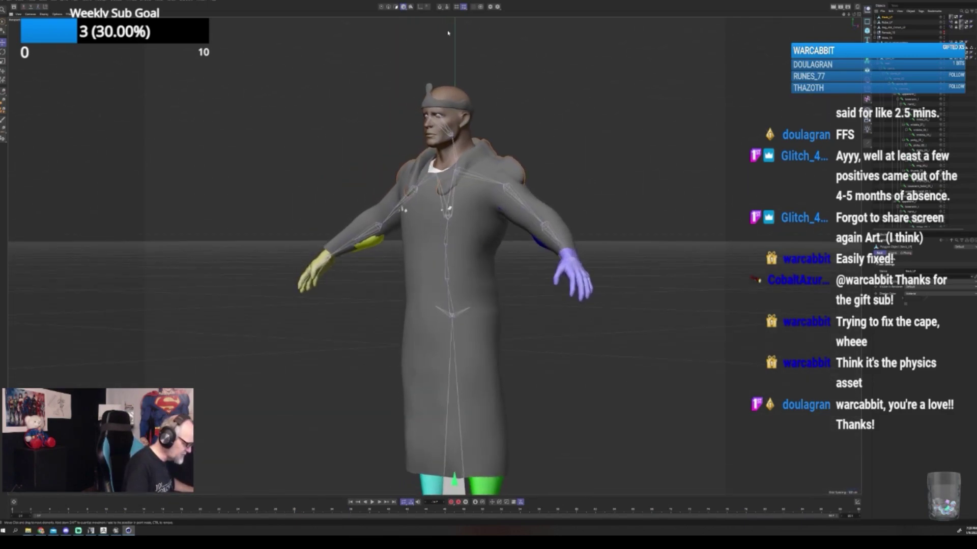
pyautogui.keyDown('alt'); pyautogui.moveTo(596, 173); pyautogui.dragTo(601, 83, button='middle'); pyautogui.keyUp('alt')
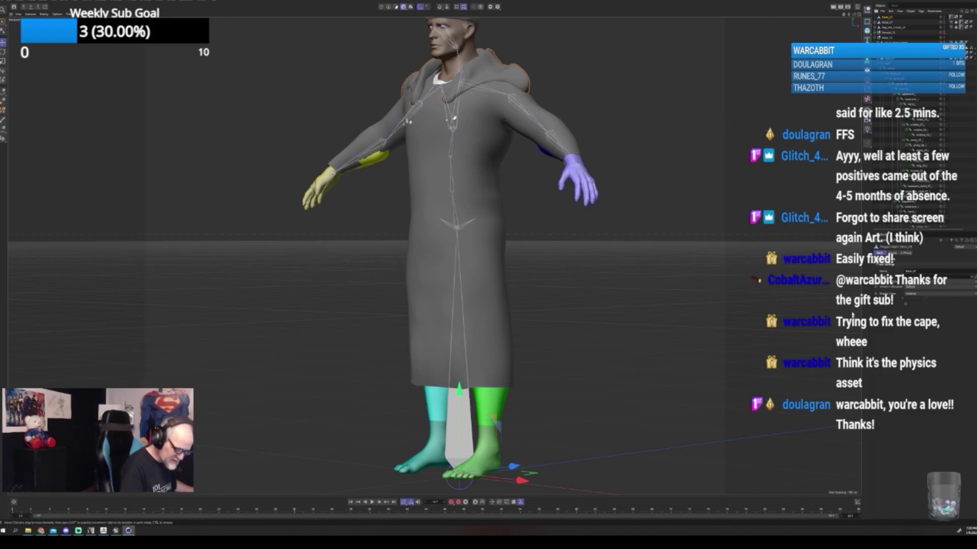
pyautogui.click(892, 254)
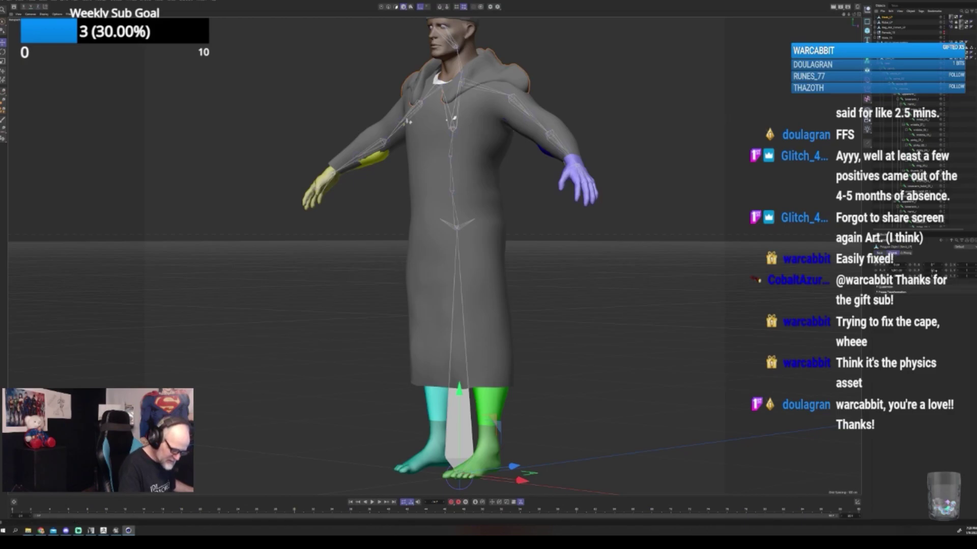
# Try to change the merged hood's rotation in its coordinates and undo each rotation
pyautogui.click(933, 270)
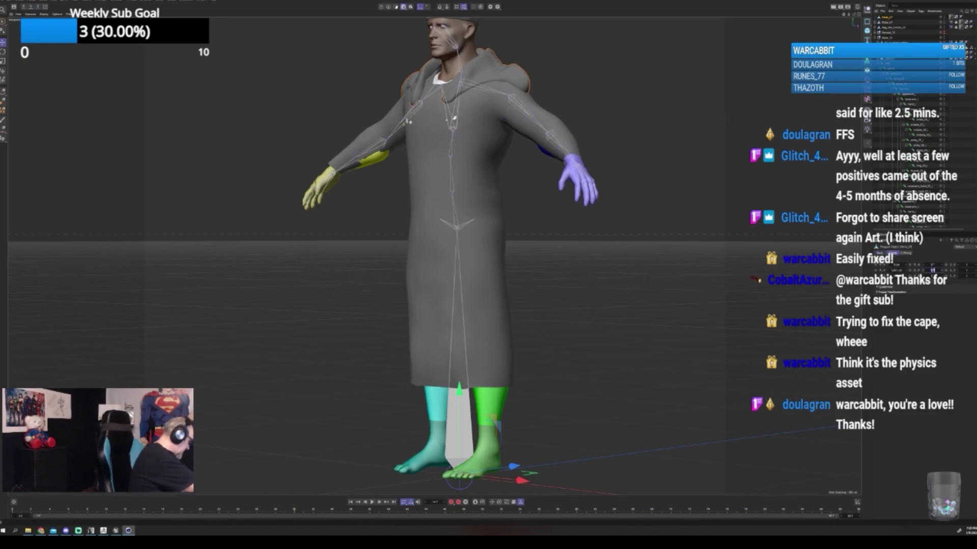
pyautogui.press('Return')
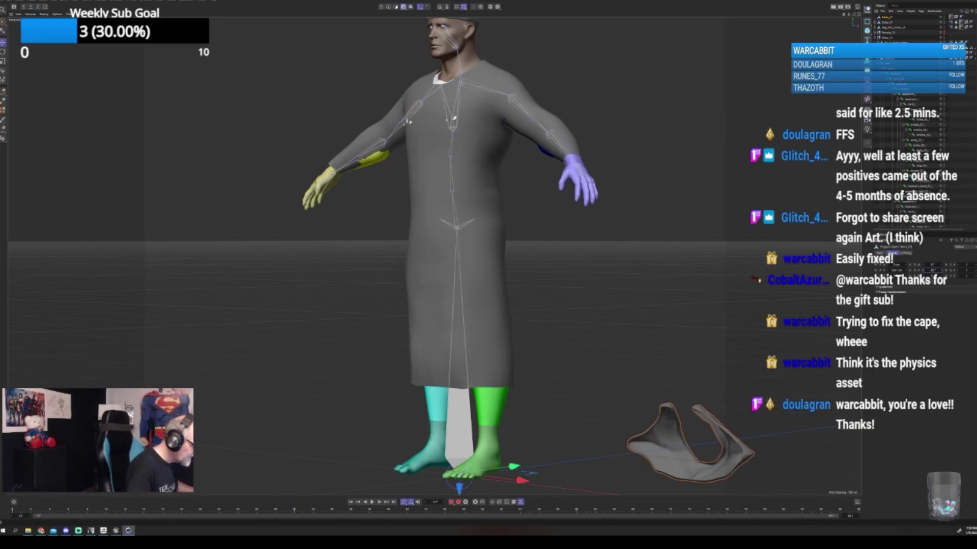
pyautogui.keyDown('alt'); pyautogui.moveTo(605, 94); pyautogui.dragTo(598, 93); pyautogui.keyUp('alt')
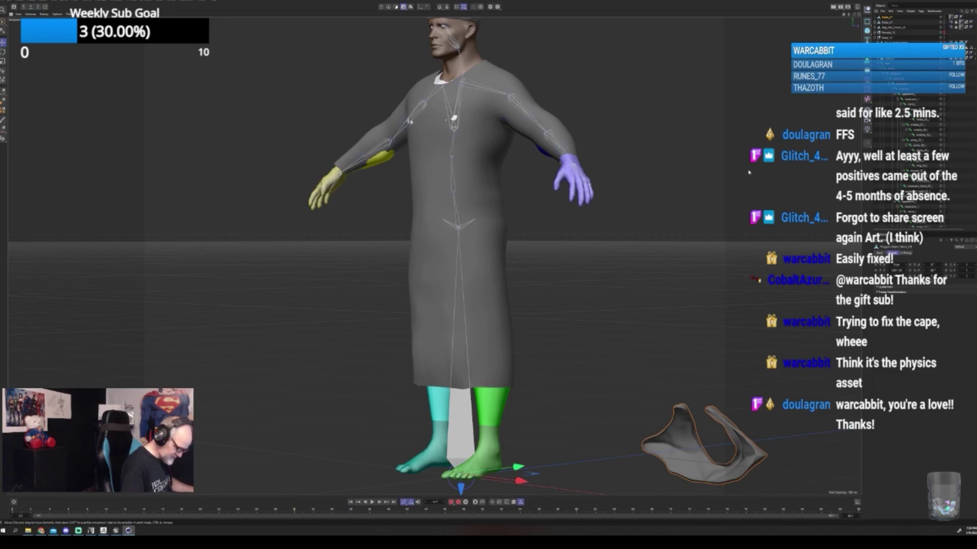
pyautogui.hotkey('ctrl', 'z')
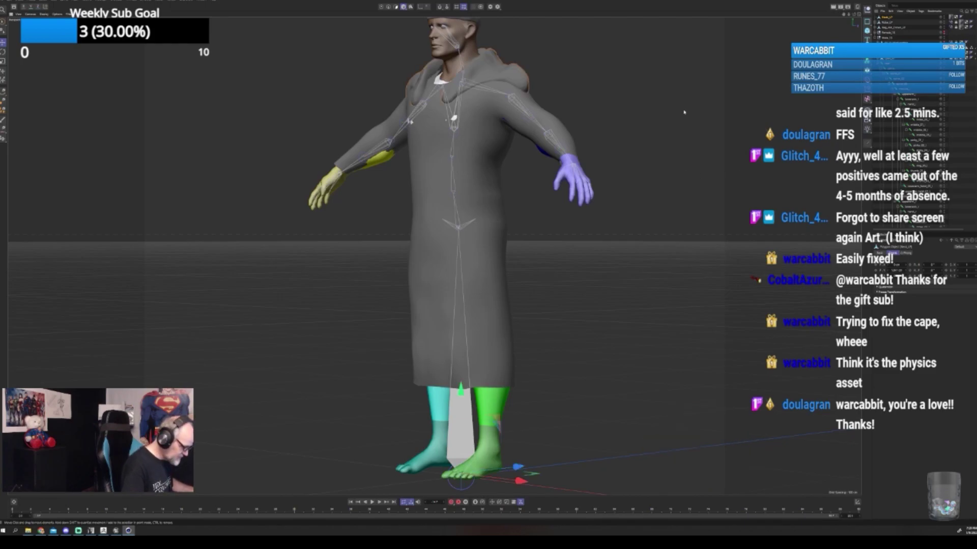
pyautogui.keyDown('alt'); pyautogui.moveTo(684, 112); pyautogui.dragTo(590, 33); pyautogui.keyUp('alt')
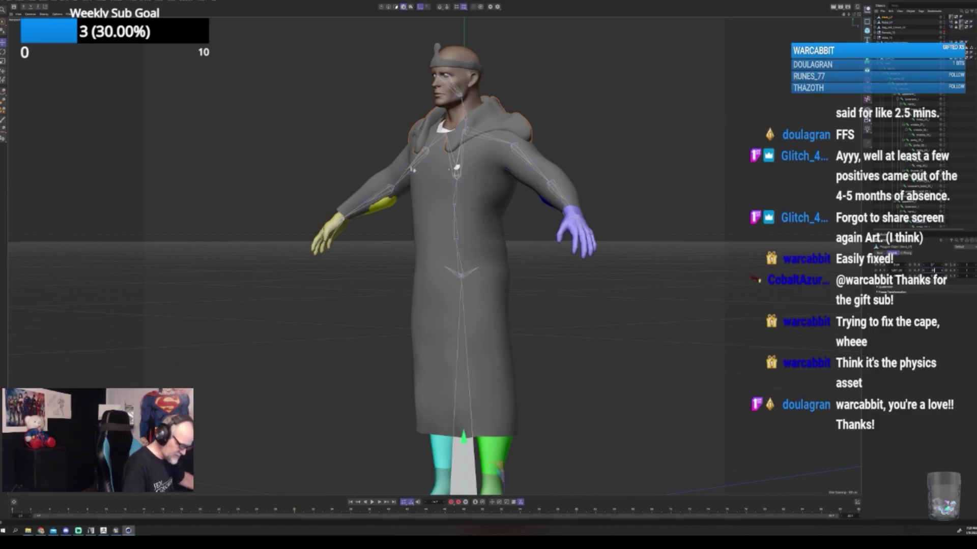
pyautogui.press('Return')
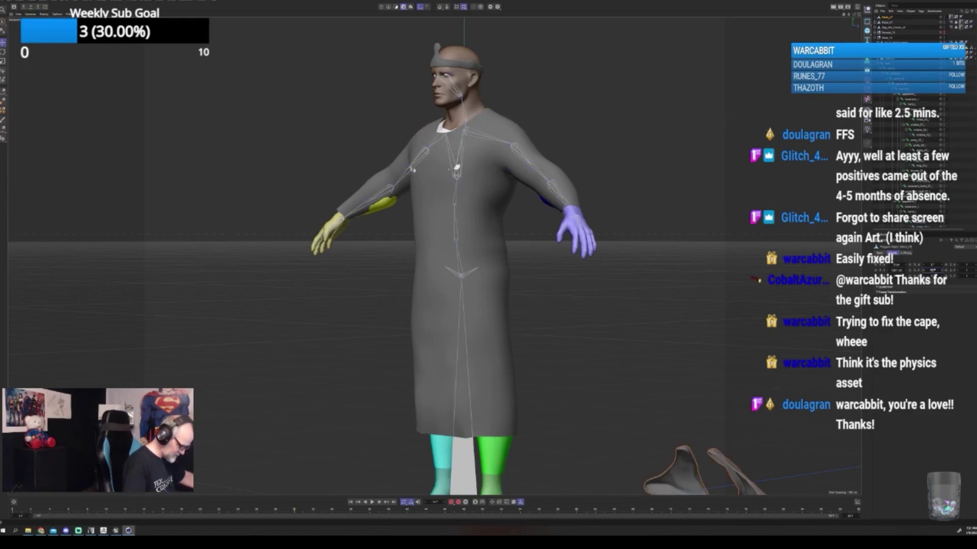
pyautogui.hotkey('ctrl', 'z')
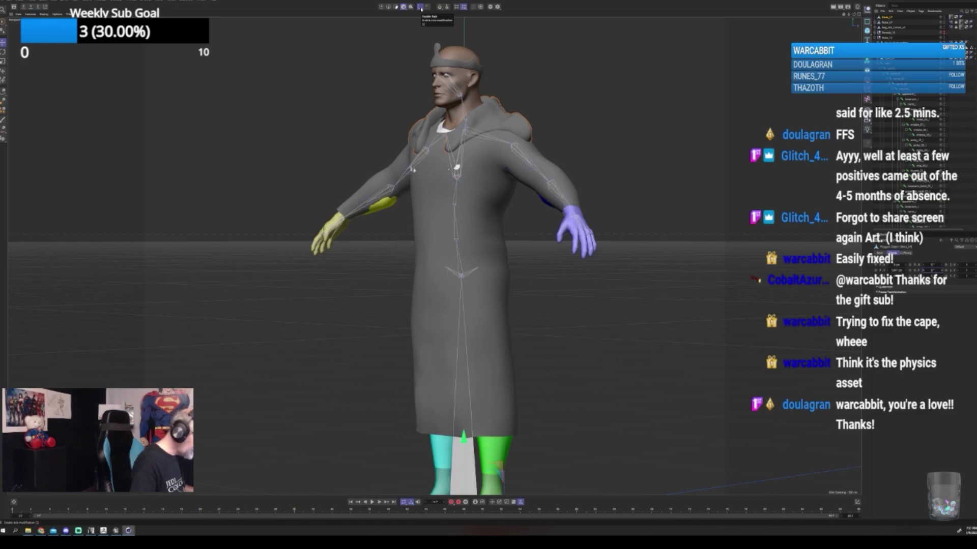
pyautogui.click(421, 7)
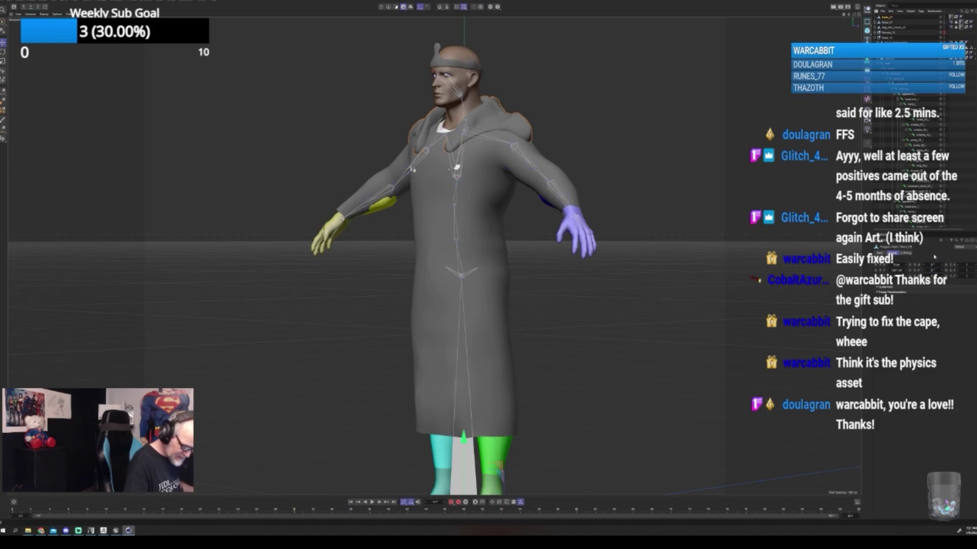
pyautogui.moveTo(934, 270); pyautogui.dragTo(934, 265)
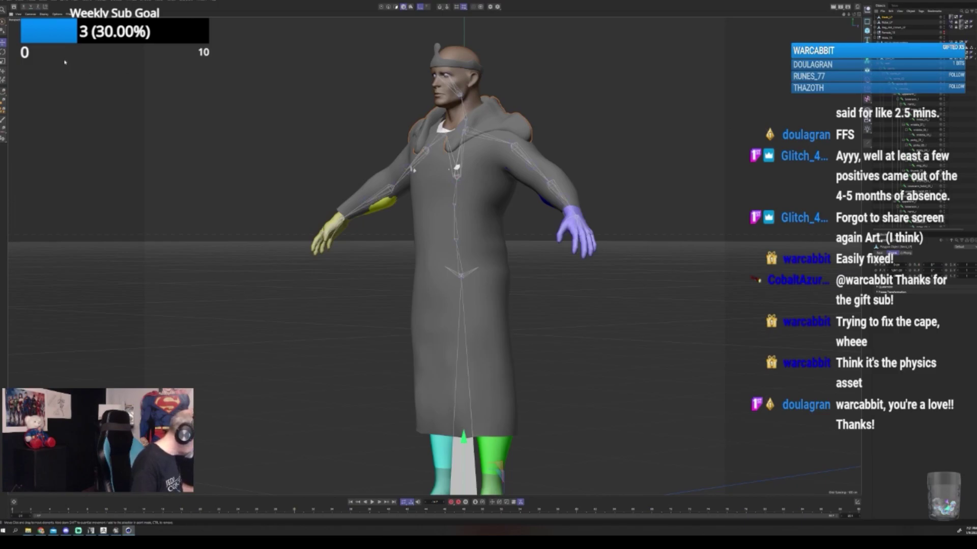
# Save the character project with the merged hood
pyautogui.click(2, 1)
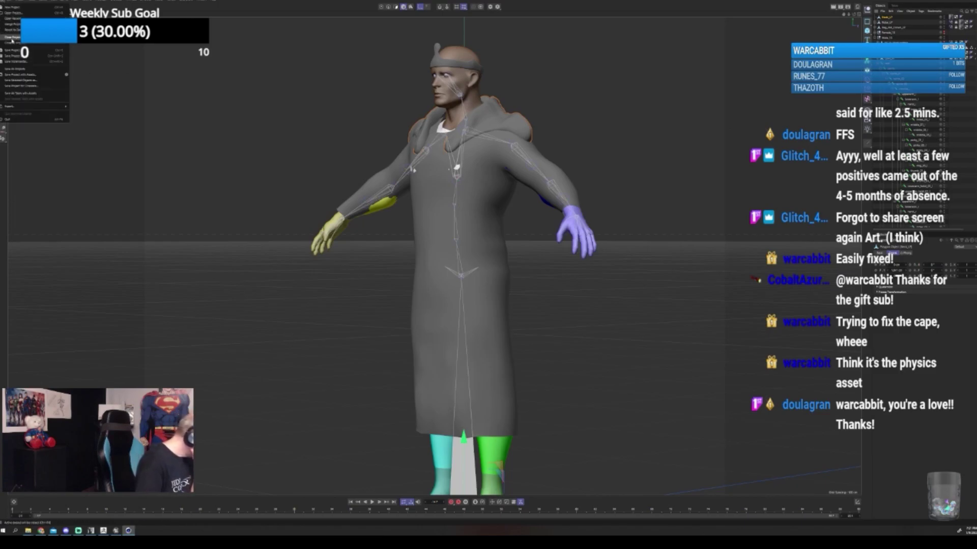
pyautogui.click(12, 49)
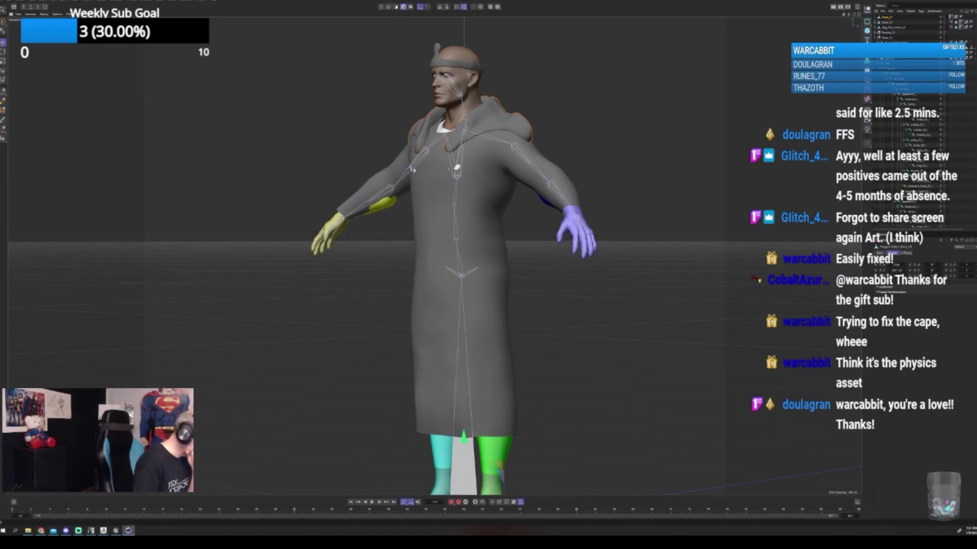
pyautogui.hotkey('alt', 'Tab')
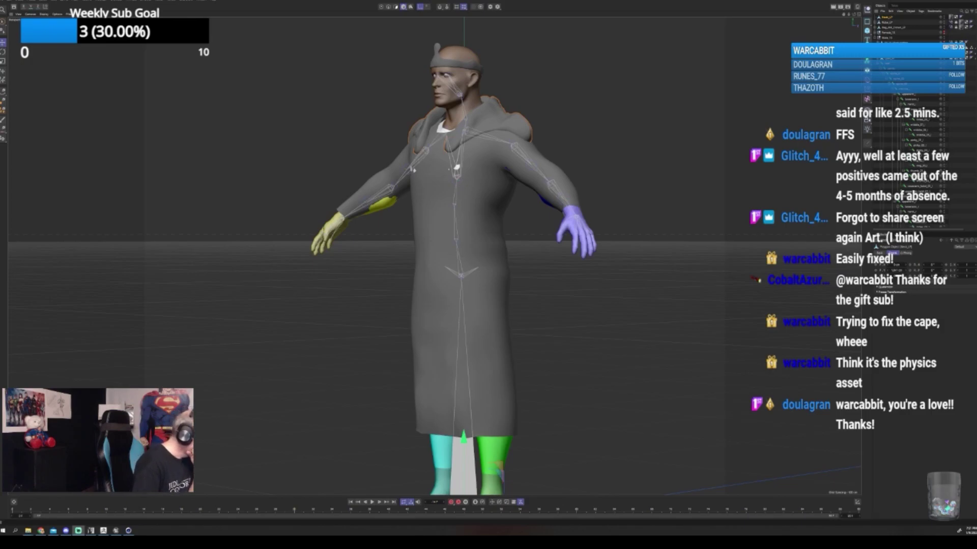
# Try setting the hood's rotation to 90 degrees with axis modification enabled, and undo the rotation
pyautogui.click(420, 8)
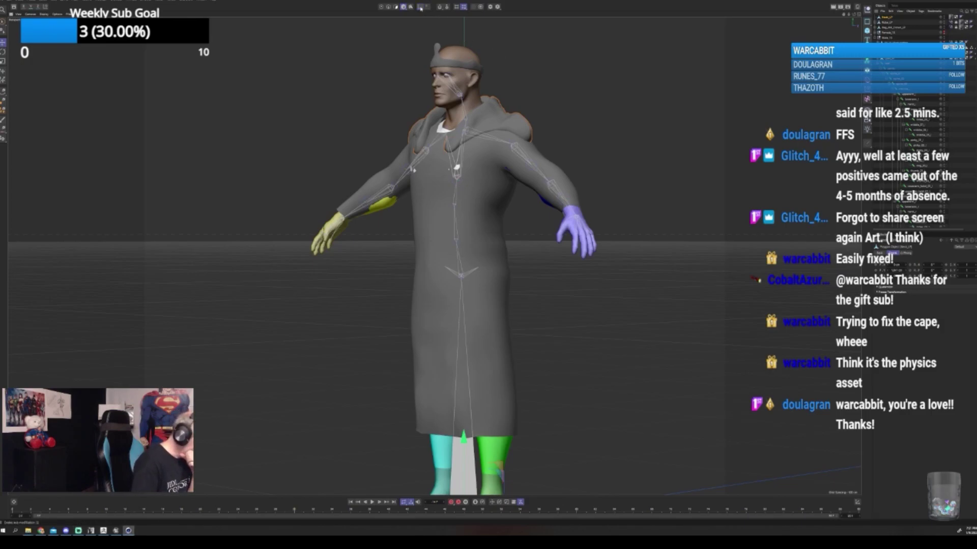
pyautogui.click(421, 9)
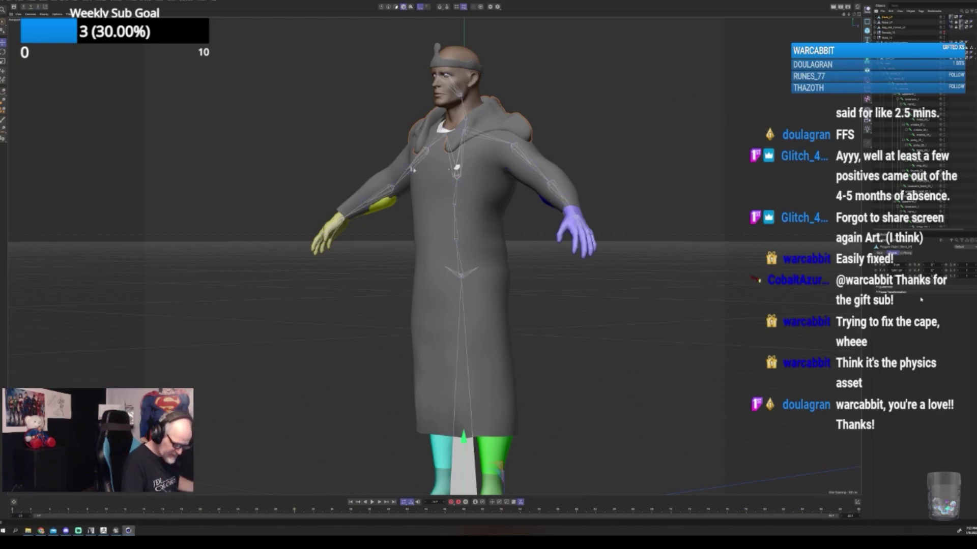
pyautogui.click(880, 254)
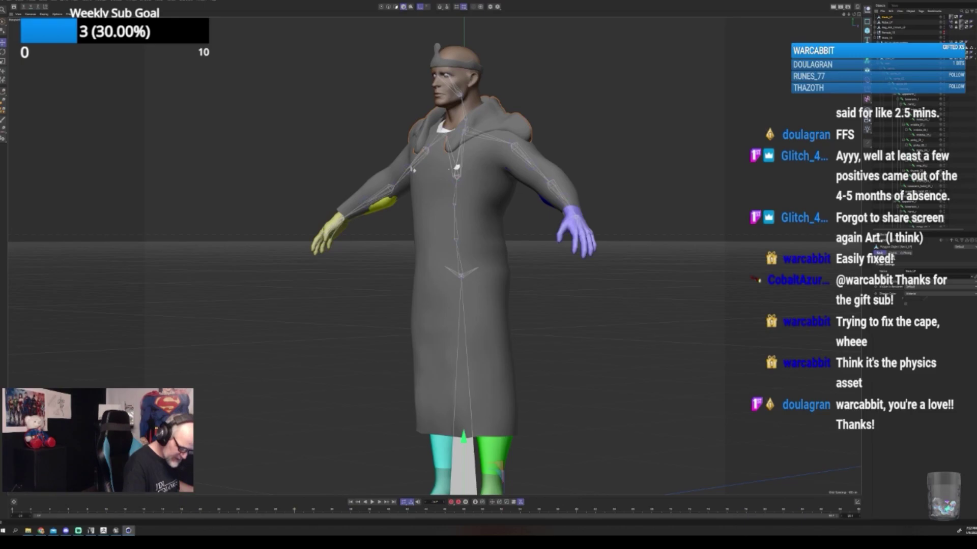
pyautogui.click(893, 253)
pyautogui.doubleClick(931, 271)
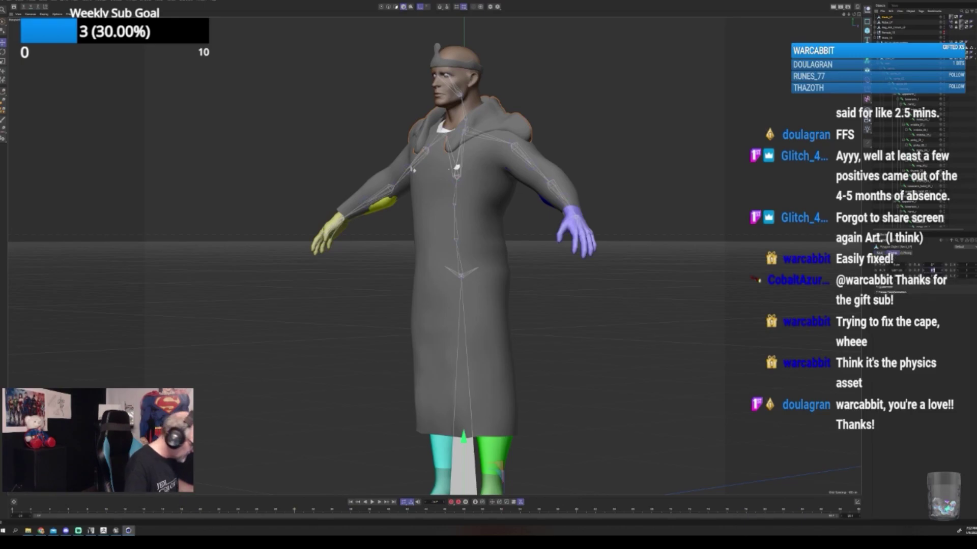
pyautogui.write('90')
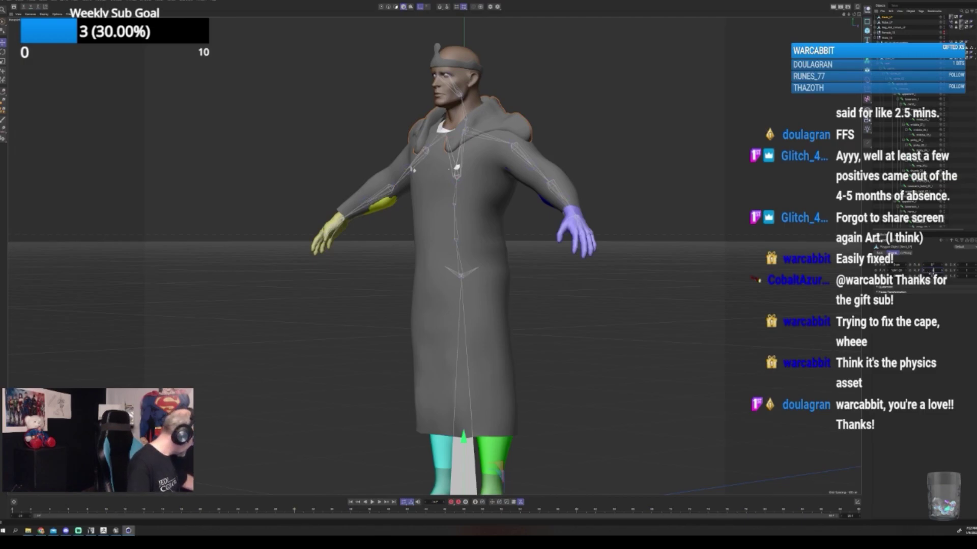
pyautogui.press('Return')
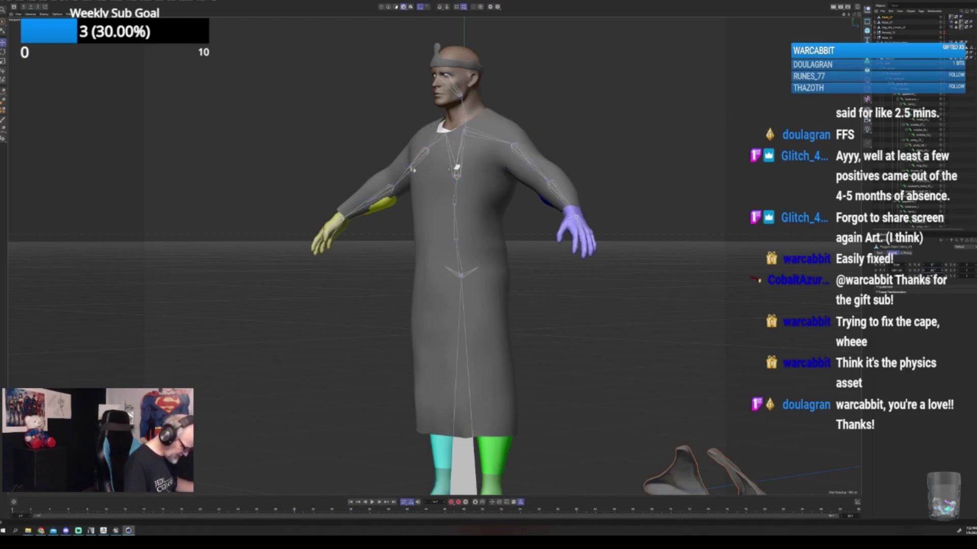
pyautogui.hotkey('ctrl', 'z')
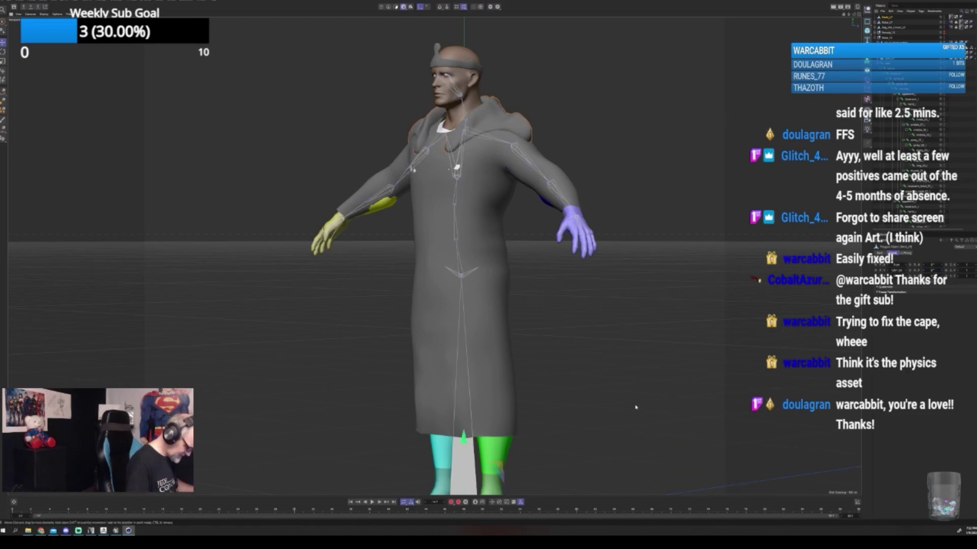
# Switch the workspace to another interface layout with the hooded character in view
pyautogui.moveTo(636, 407)
pyautogui.keyDown('alt'); pyautogui.mouseDown()
pyautogui.moveTo(651, 382)
pyautogui.moveTo(641, 414)
pyautogui.mouseUp(); pyautogui.keyUp('alt')
pyautogui.keyDown('alt'); pyautogui.moveTo(641, 414); pyautogui.dragTo(654, 337, button='middle'); pyautogui.keyUp('alt')
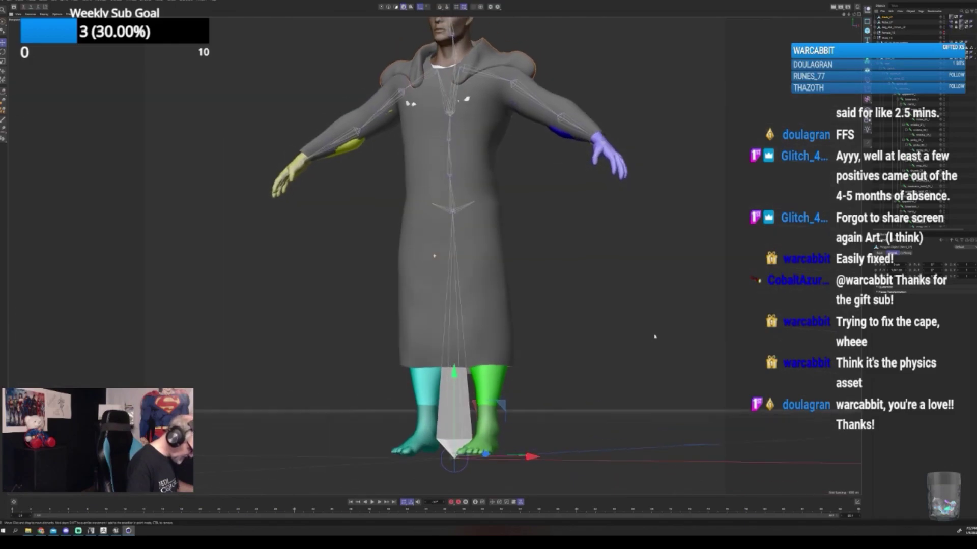
pyautogui.keyDown('alt'); pyautogui.moveTo(655, 336); pyautogui.dragTo(672, 315); pyautogui.keyUp('alt')
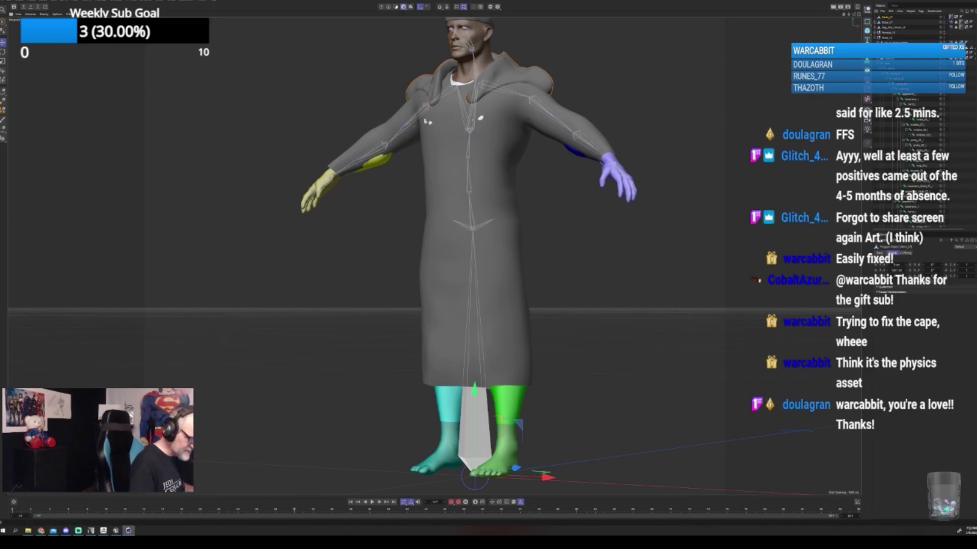
pyautogui.click(730, 2)
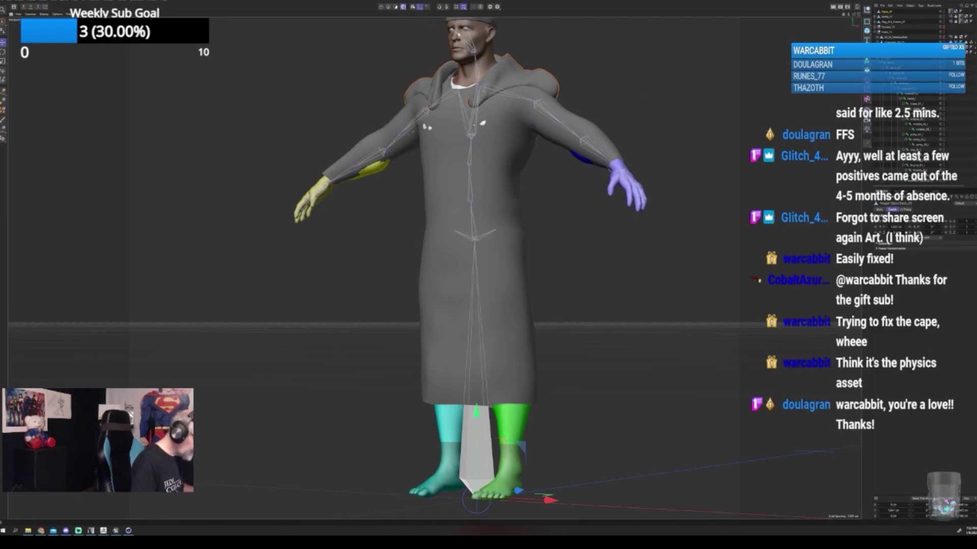
# Compare the axis orientation and coordinates of the robe, the object listed below it and the hood
pyautogui.moveTo(931, 227); pyautogui.dragTo(931, 227)
pyautogui.hotkey('ctrl', 'z')
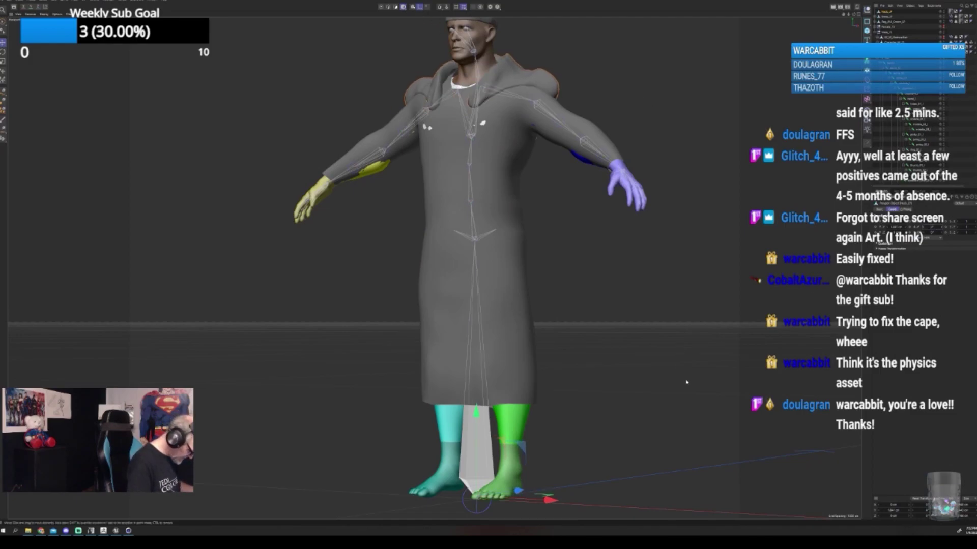
pyautogui.keyDown('alt'); pyautogui.moveTo(687, 381); pyautogui.dragTo(697, 378); pyautogui.keyUp('alt')
pyautogui.keyDown('alt'); pyautogui.moveTo(715, 349); pyautogui.dragTo(719, 361, button='middle'); pyautogui.keyUp('alt')
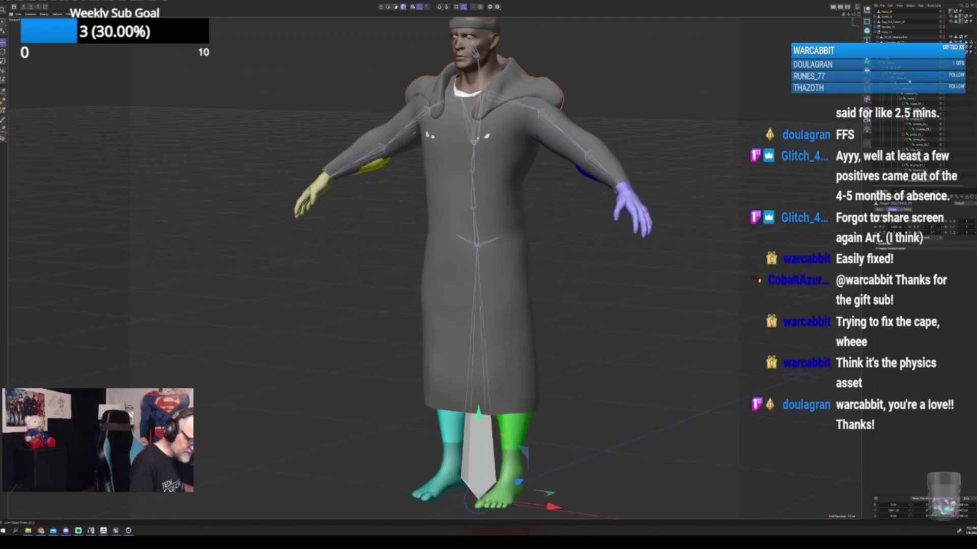
pyautogui.click(886, 17)
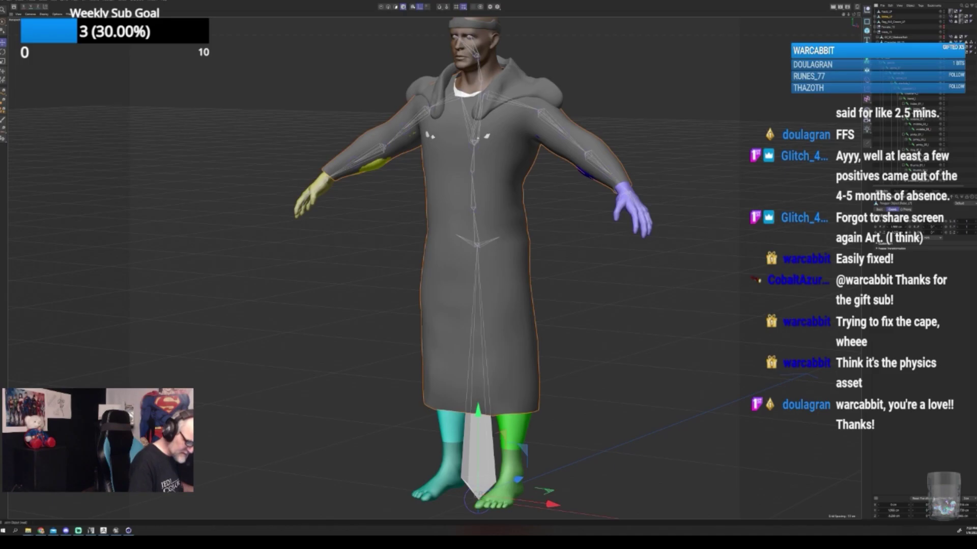
pyautogui.click(887, 22)
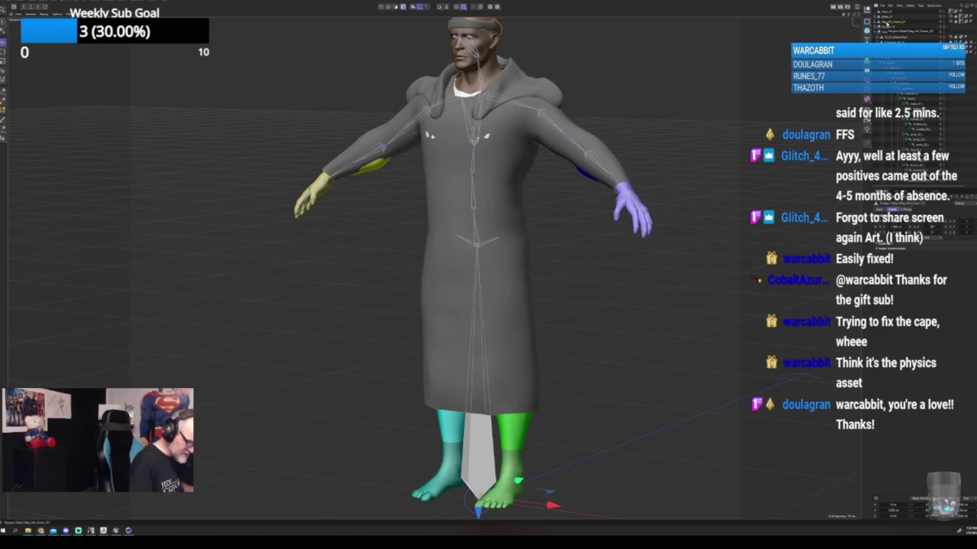
pyautogui.click(886, 17)
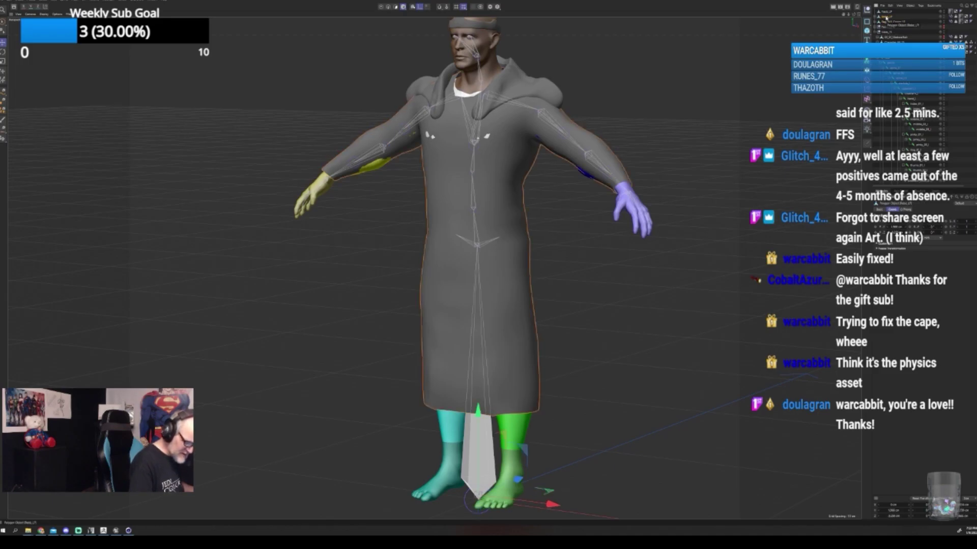
pyautogui.click(887, 22)
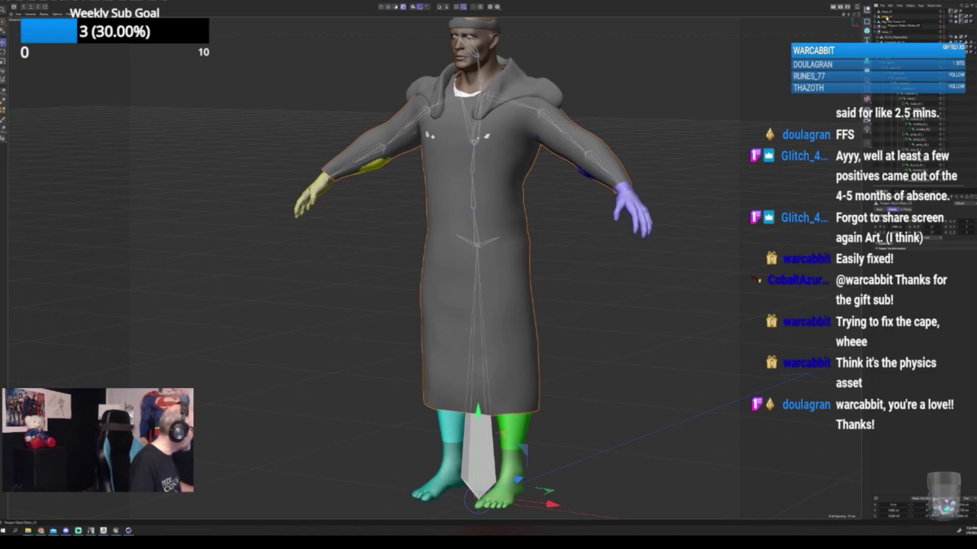
pyautogui.click(886, 11)
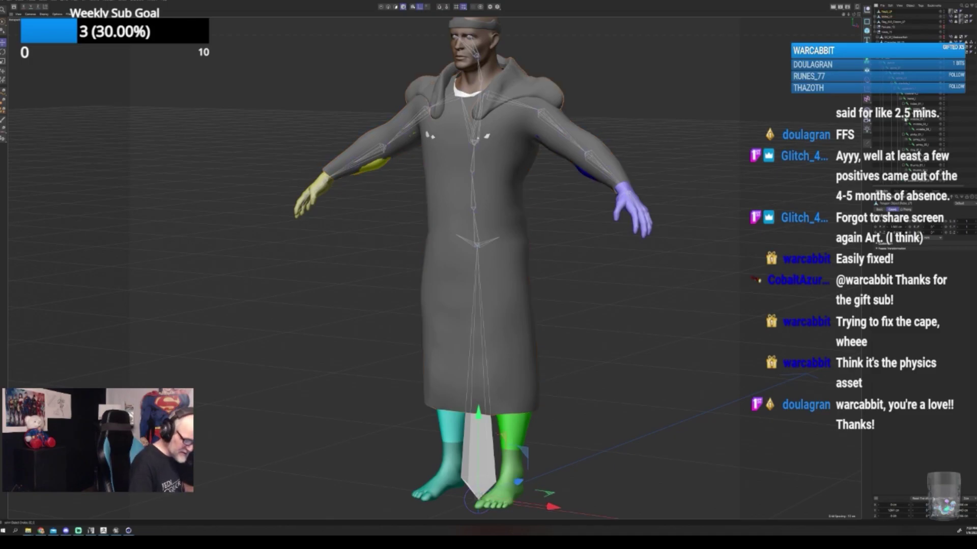
# Try adjusting the hood's rotation value in its coordinates again and undo the changes
pyautogui.moveTo(932, 227); pyautogui.dragTo(942, 226)
pyautogui.hotkey('ctrl', 'z')
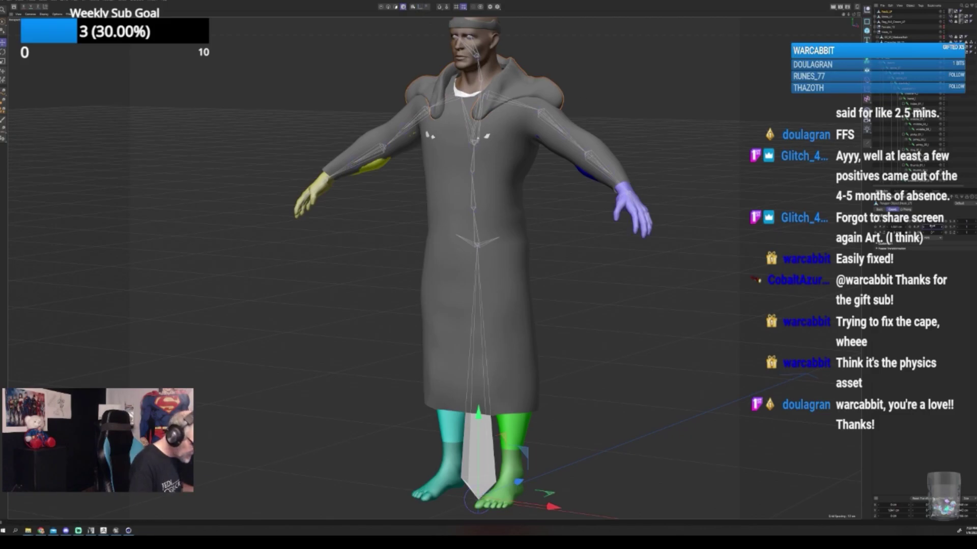
pyautogui.moveTo(932, 226); pyautogui.dragTo(941, 226)
pyautogui.hotkey('ctrl', 'z')
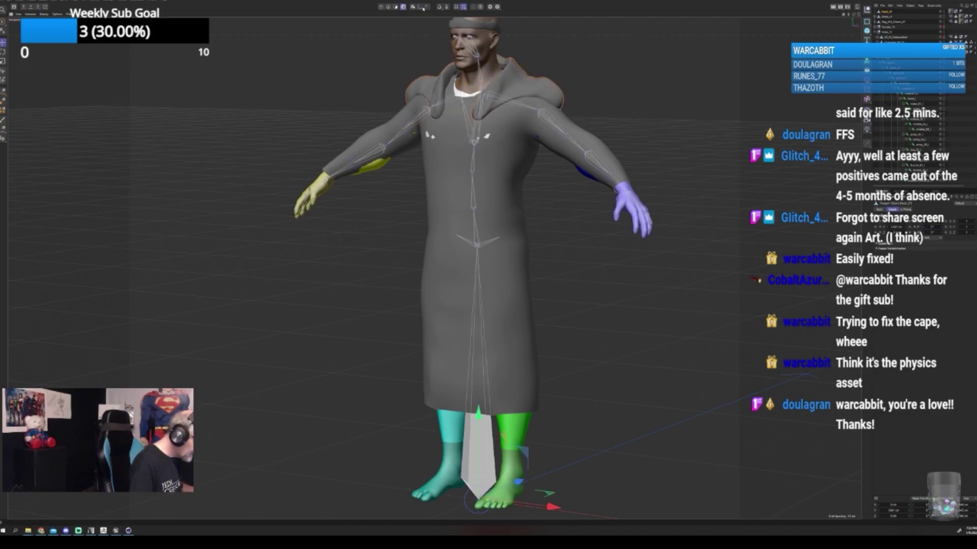
# Save the character project with axis modification disabled and switch to ZBrush
pyautogui.click(420, 7)
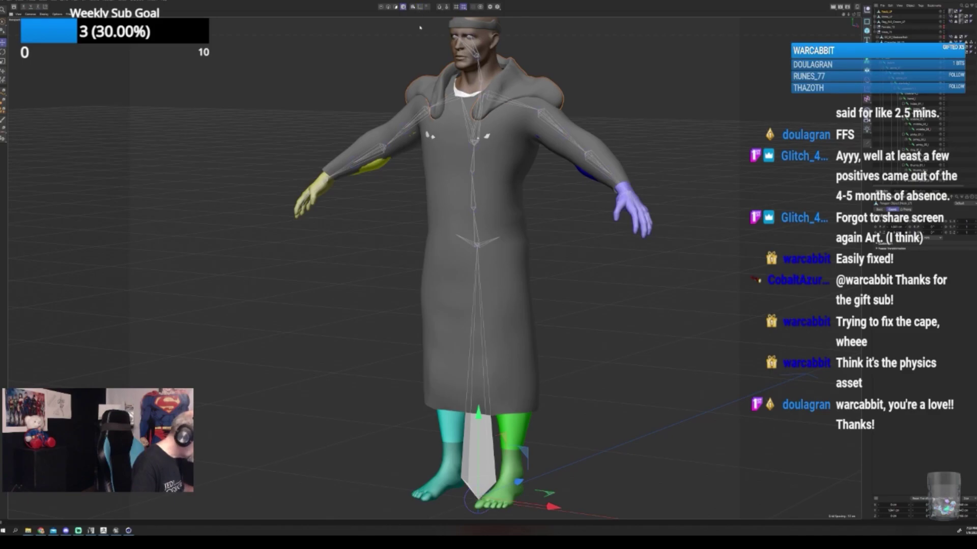
pyautogui.click(4, 2)
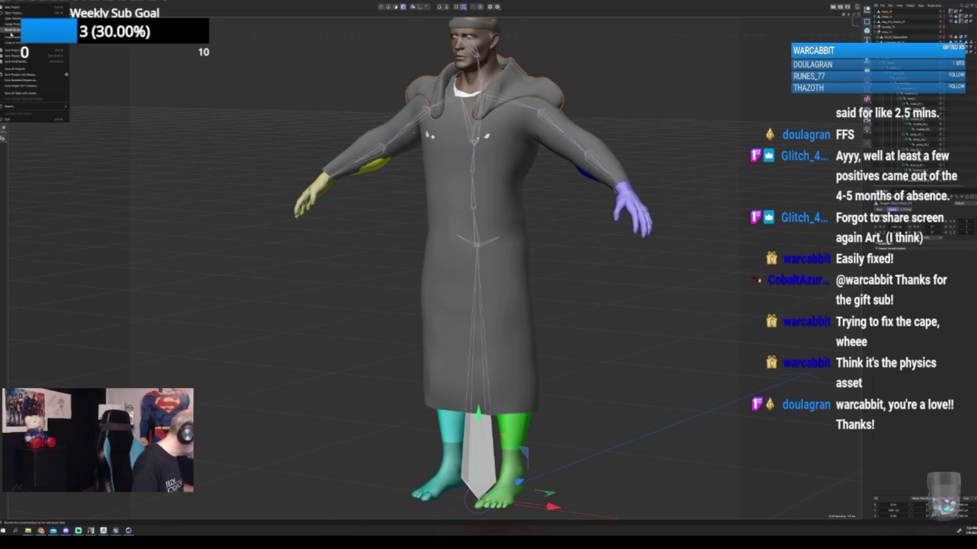
pyautogui.click(31, 50)
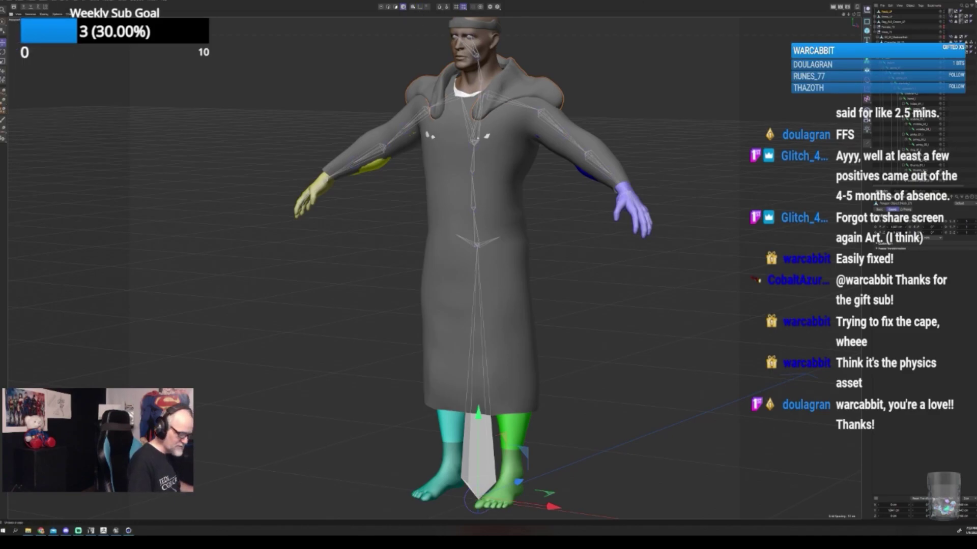
pyautogui.hotkey('alt', 'Tab')
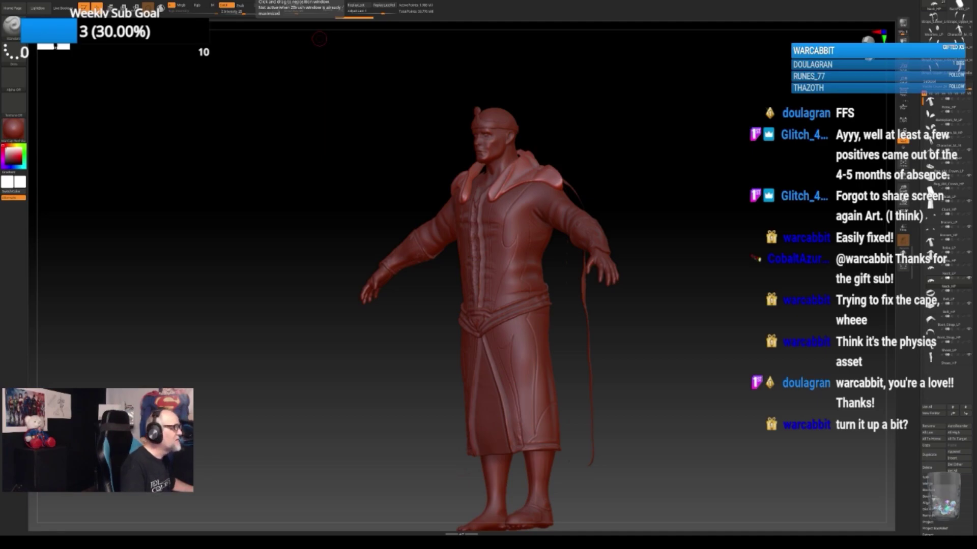
# Switch back to Cinema 4D and maximize its window with the hooded character in view
pyautogui.hotkey('alt', 'Tab')
pyautogui.moveTo(546, 0); pyautogui.dragTo(540, 202)
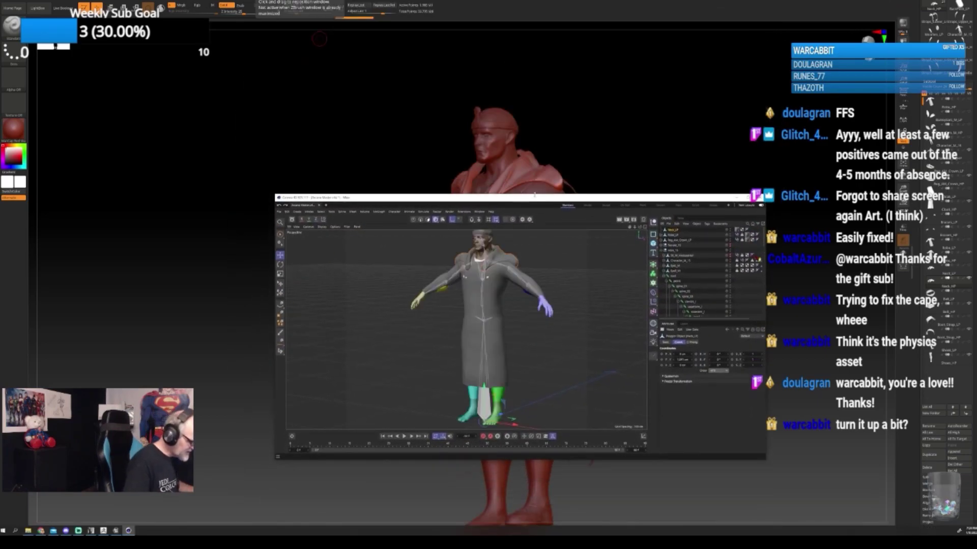
pyautogui.doubleClick(539, 202)
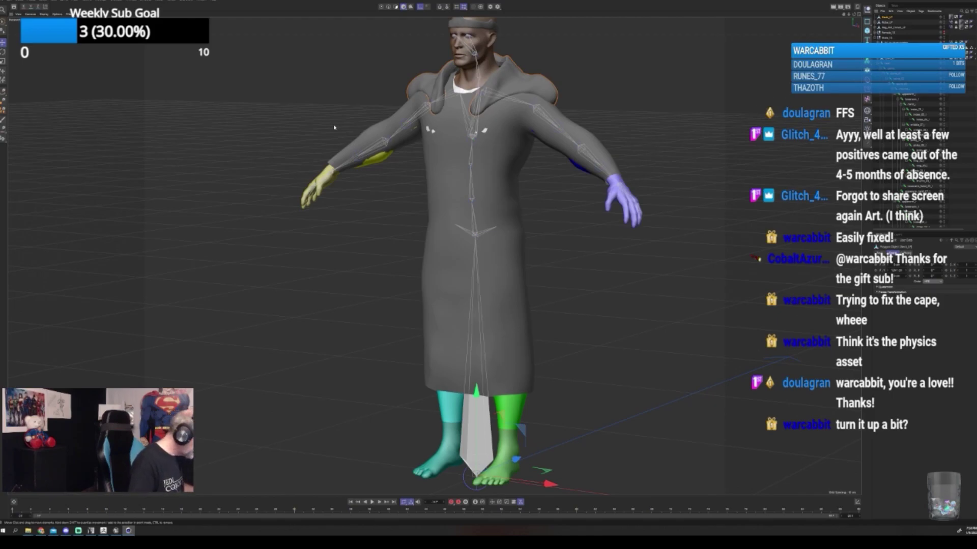
# Try moving the hood's axis vertically with axis modification enabled and undo the moves
pyautogui.click(4, 44)
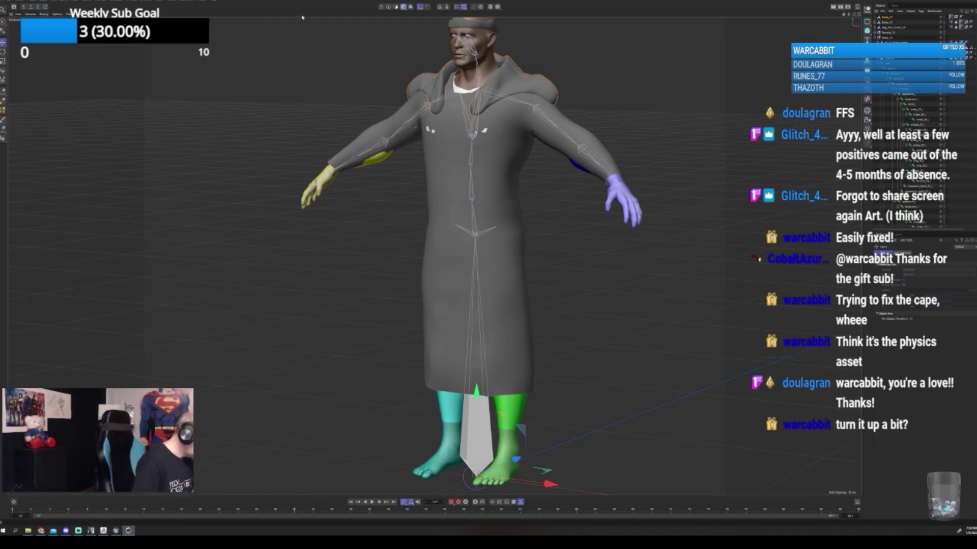
pyautogui.click(420, 7)
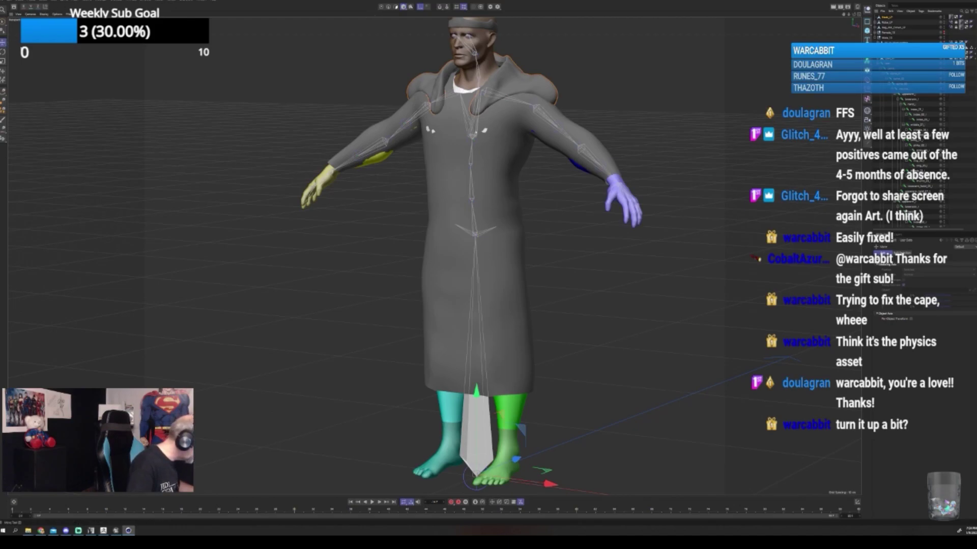
pyautogui.moveTo(472, 393); pyautogui.dragTo(471, 340)
pyautogui.hotkey('ctrl', 'z')
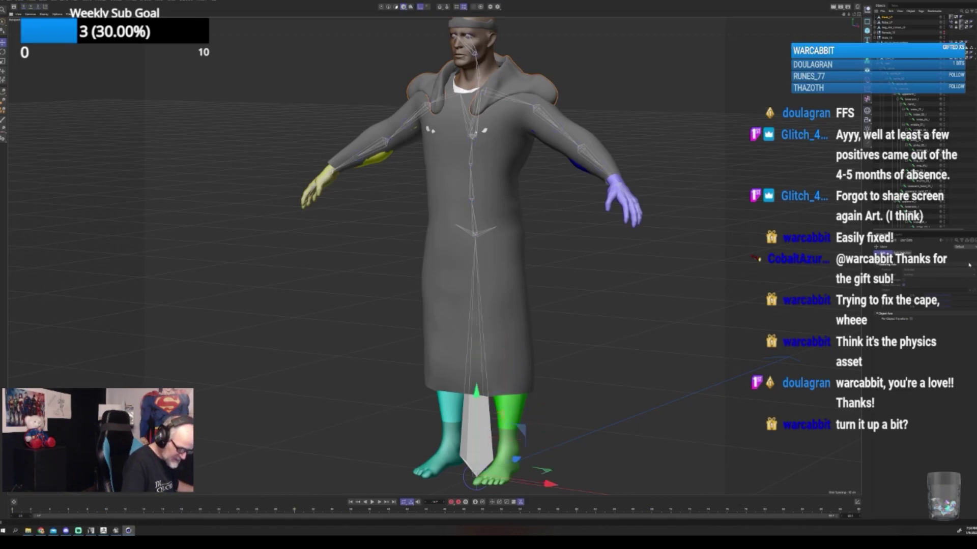
pyautogui.click(884, 19)
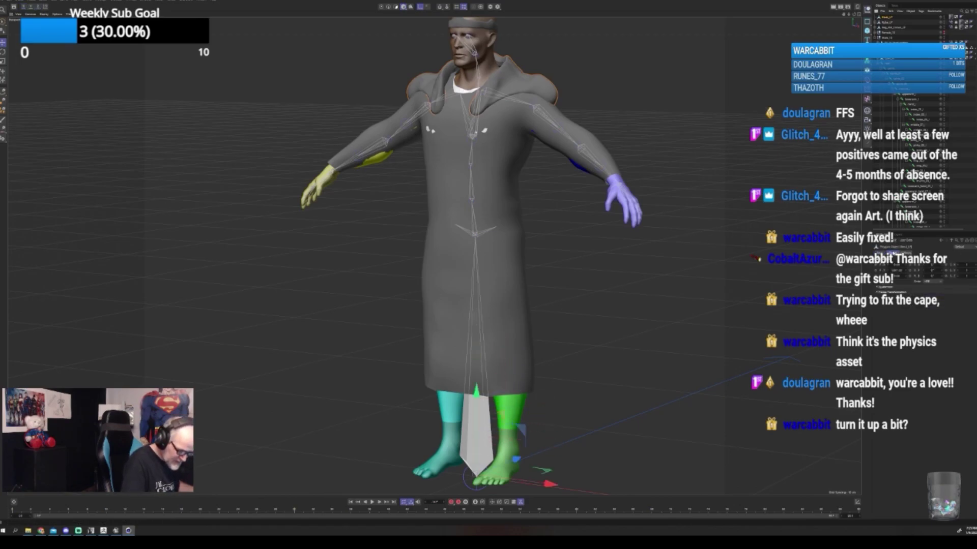
pyautogui.moveTo(475, 400); pyautogui.dragTo(490, 372)
pyautogui.hotkey('ctrl', 'z')
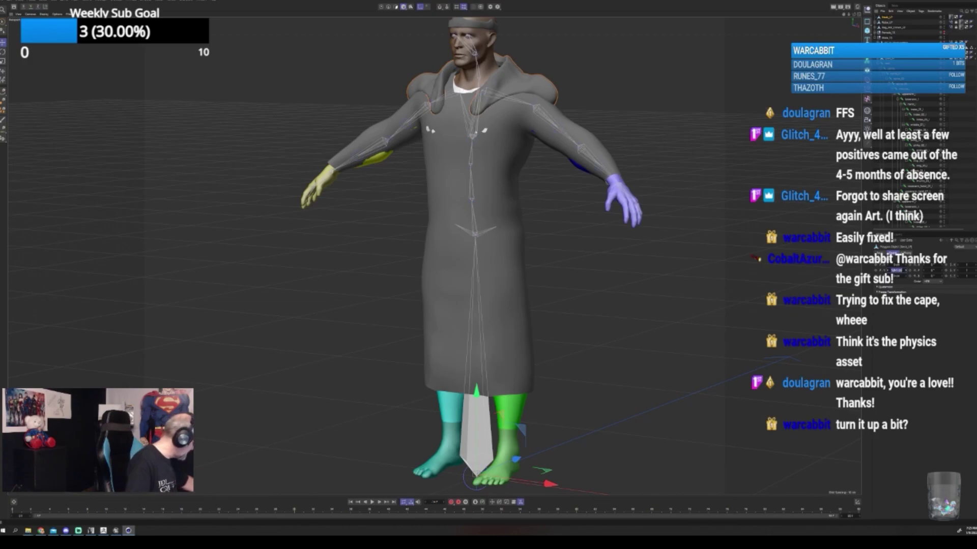
# Try entering a new vertical position value for the hood in its coordinates and undo the change
pyautogui.press('Return')
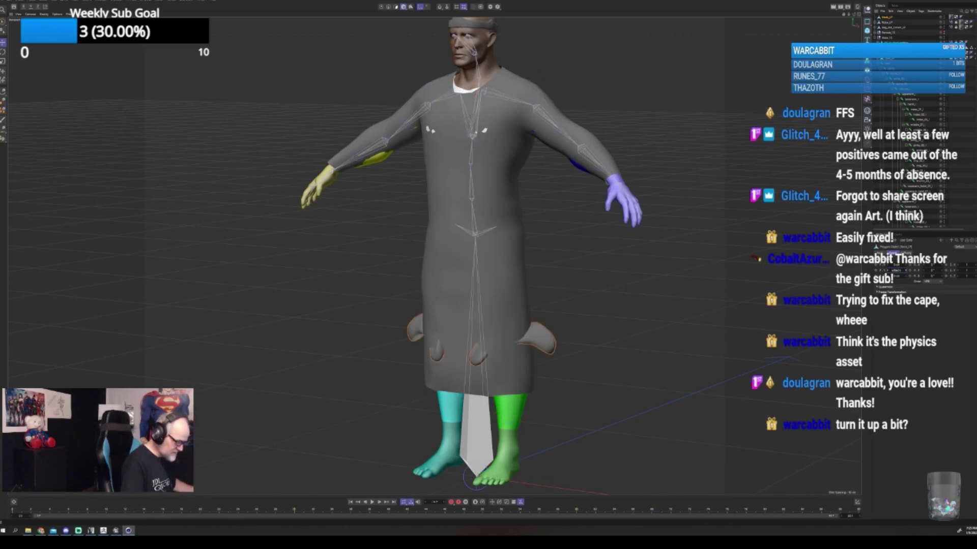
pyautogui.hotkey('ctrl', 'z')
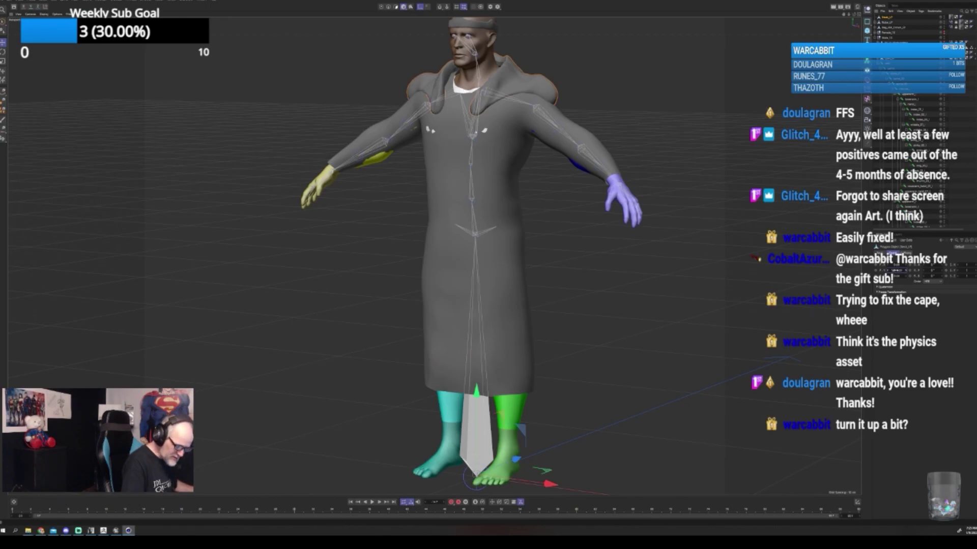
pyautogui.moveTo(896, 270); pyautogui.dragTo(906, 270)
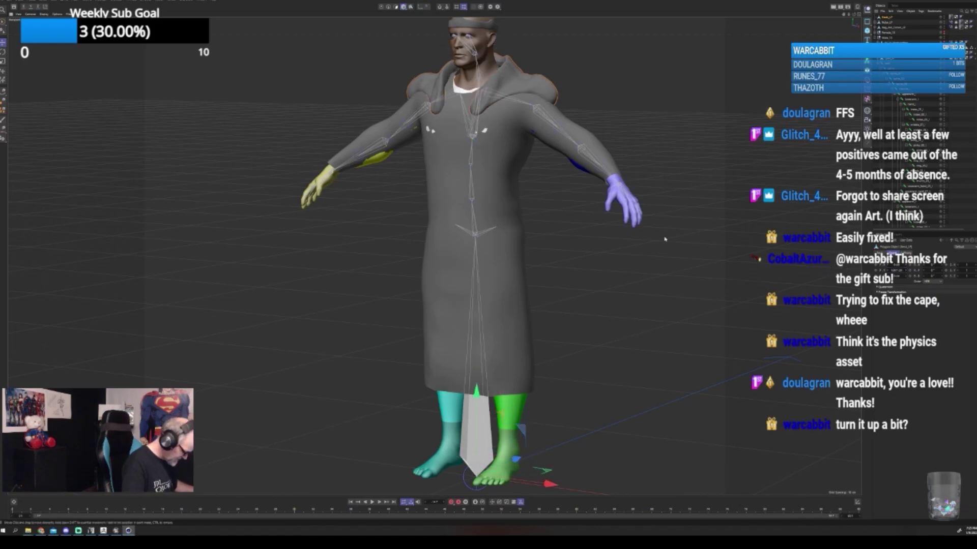
pyautogui.click(420, 6)
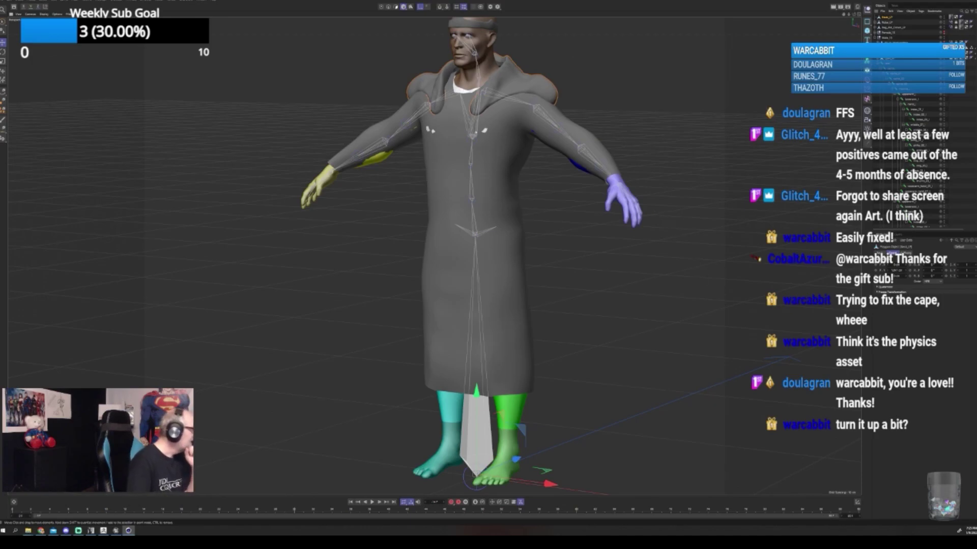
# Try adjusting the hood's rotation value gradually in its coordinates and undo the rotation
pyautogui.hotkey('alt', 'Tab')
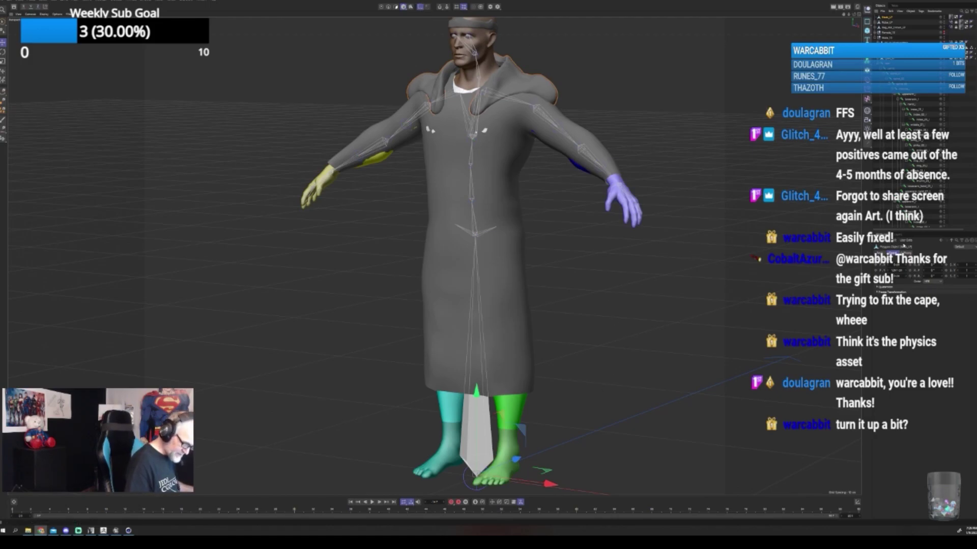
pyautogui.moveTo(935, 270); pyautogui.dragTo(935, 260)
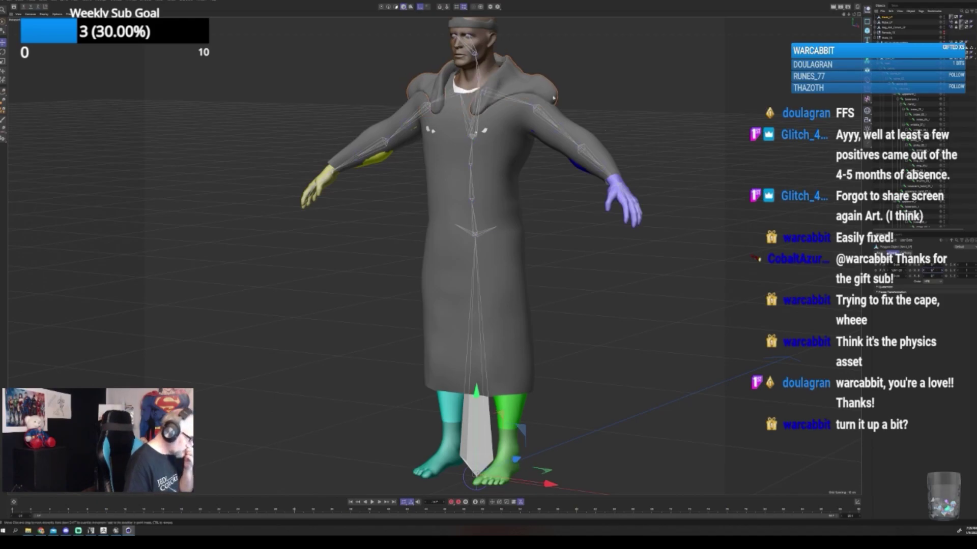
pyautogui.hotkey('alt', 'Tab')
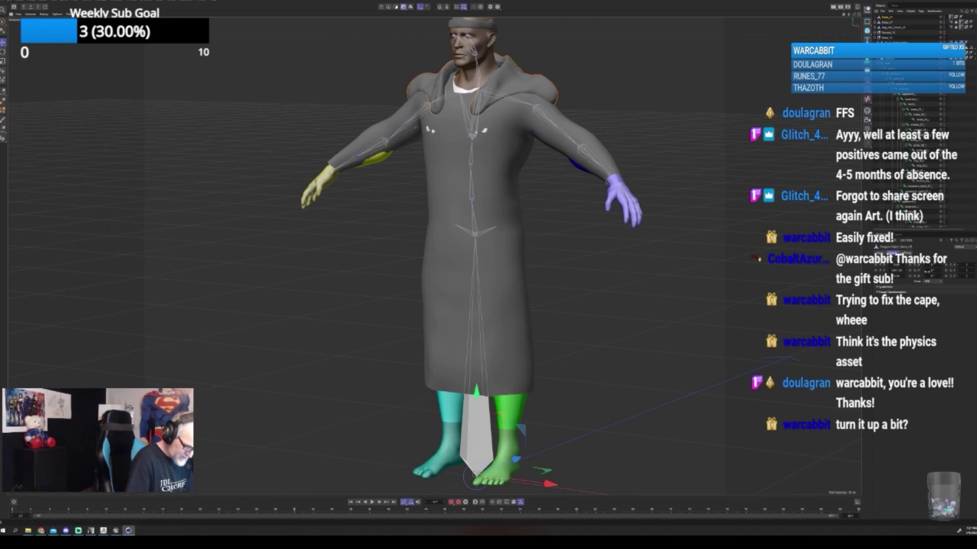
pyautogui.moveTo(926, 271); pyautogui.dragTo(936, 271)
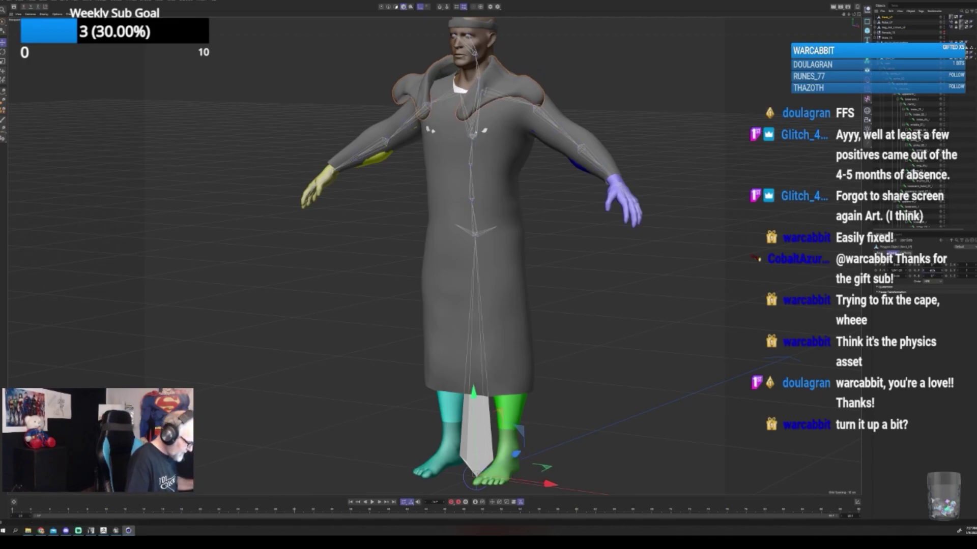
pyautogui.hotkey('ctrl', 'z')
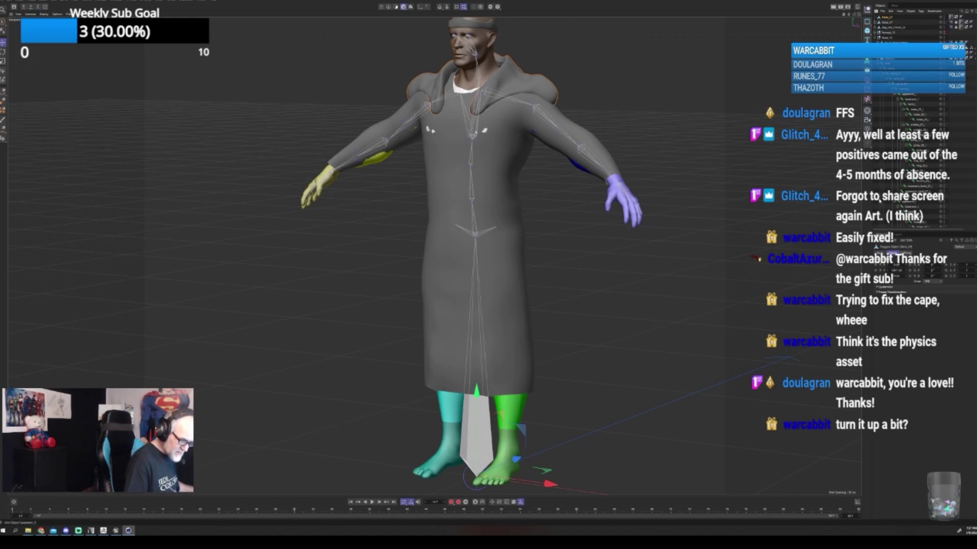
# Toggle axis modification, try entering a new rotation value for the hood and reverse it
pyautogui.click(420, 7)
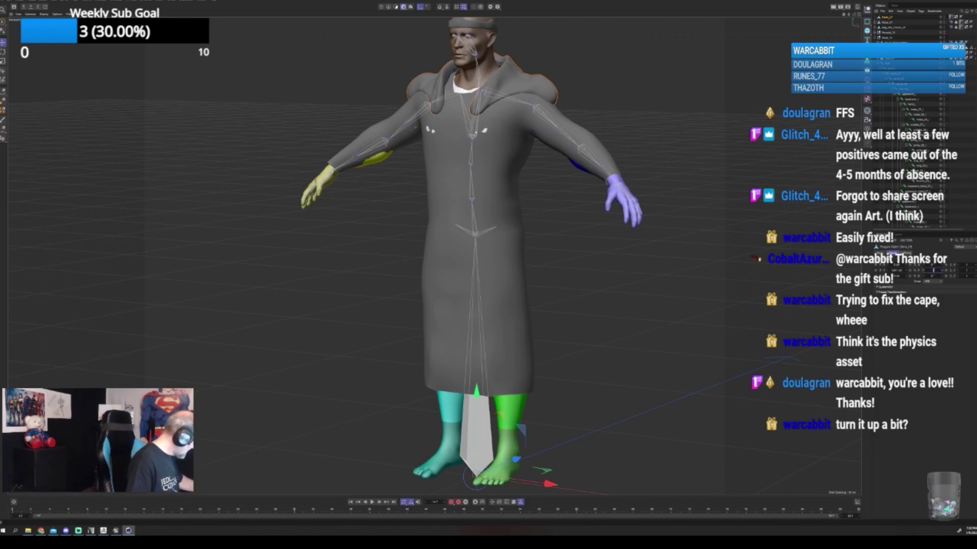
pyautogui.press('Return')
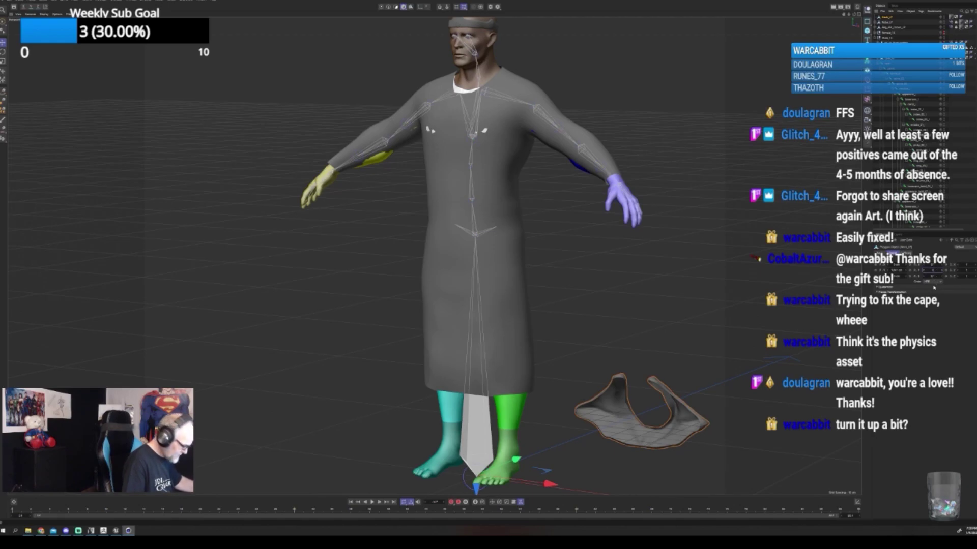
pyautogui.press('Return')
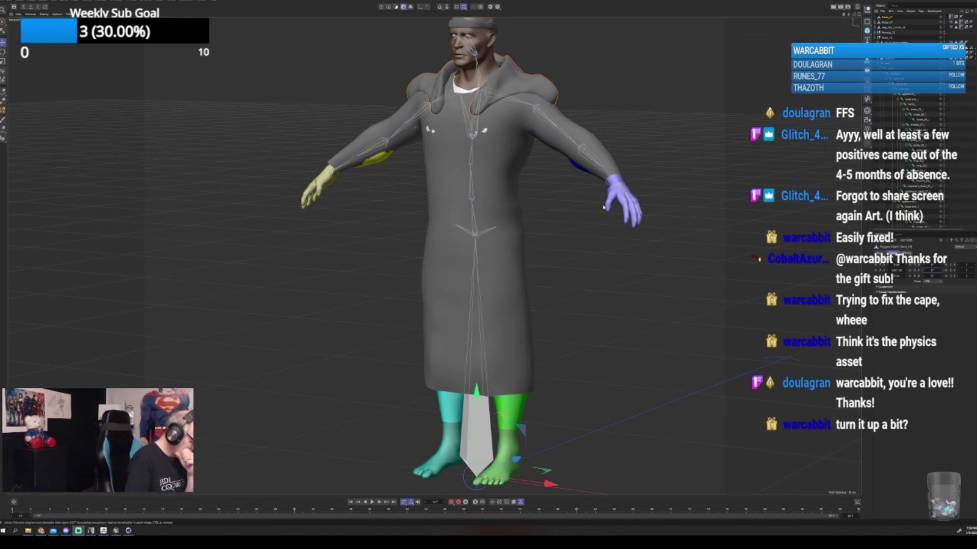
# Expand the hood's Freeze Transformation settings, try a new frozen rotation value and reverse the change
pyautogui.click(888, 18)
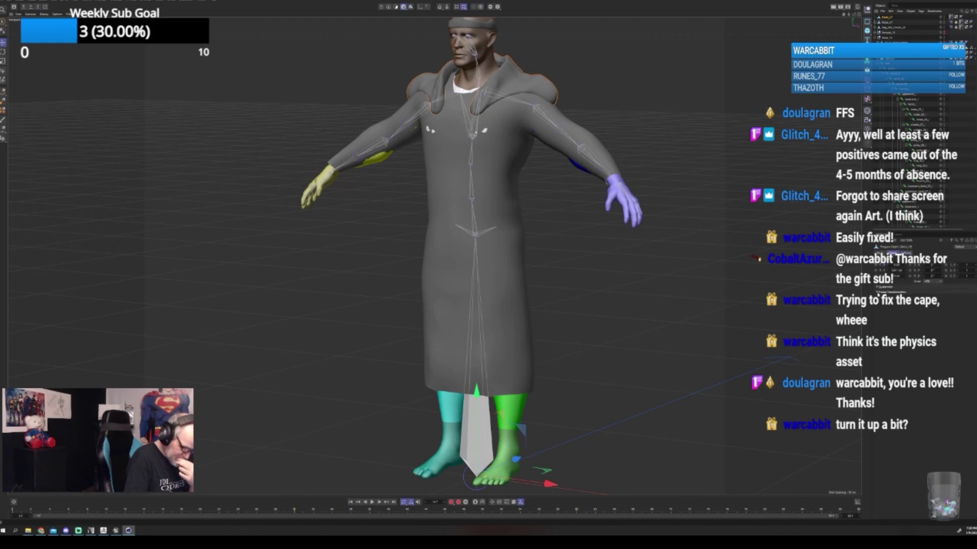
pyautogui.click(876, 292)
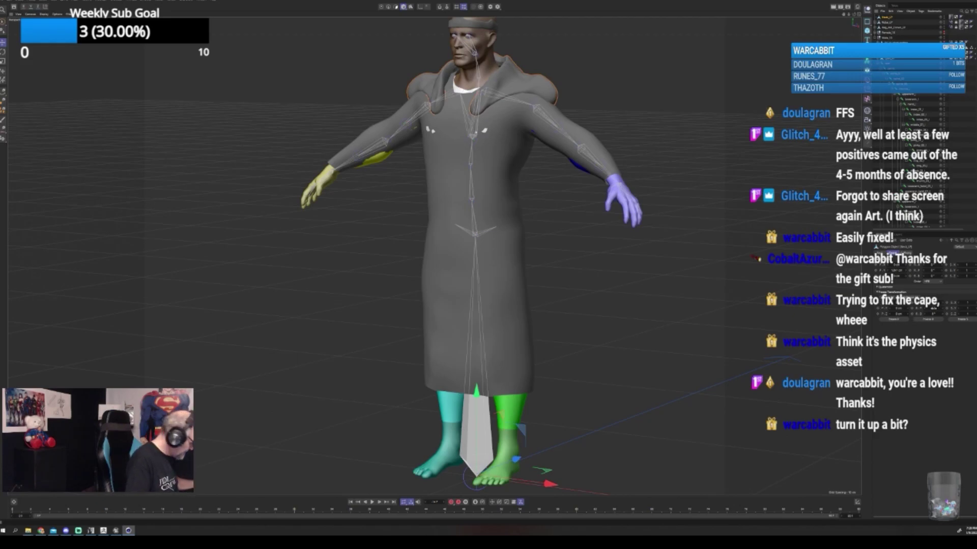
pyautogui.click(420, 6)
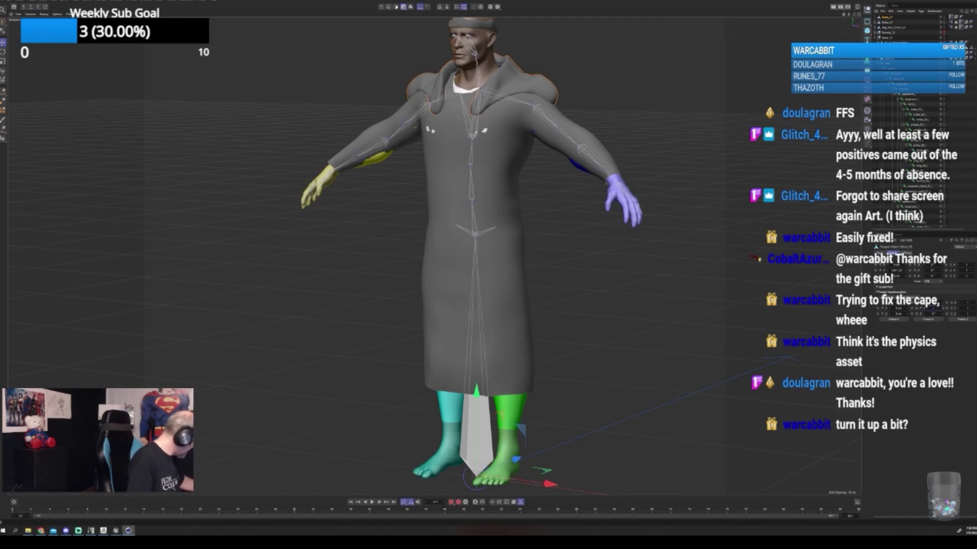
pyautogui.press('Return')
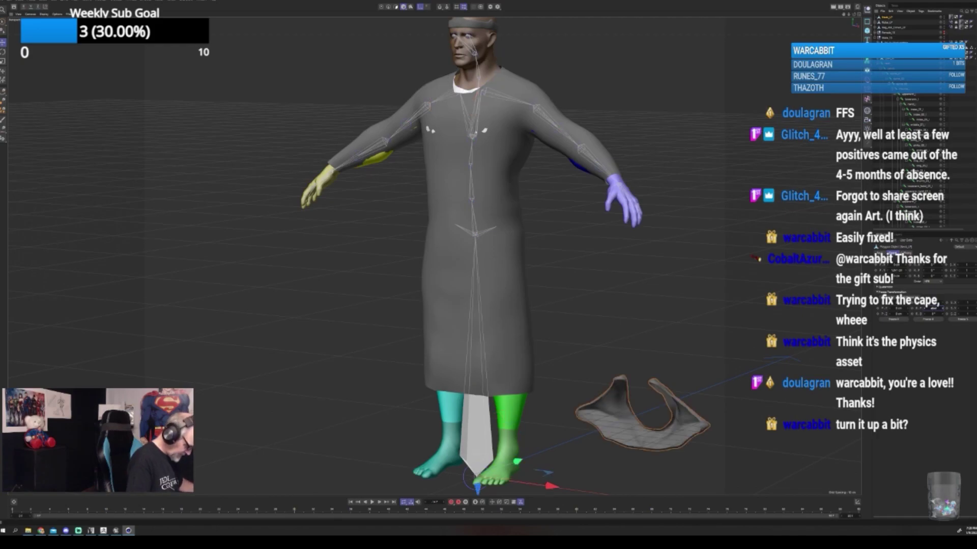
pyautogui.hotkey('ctrl', 'y')
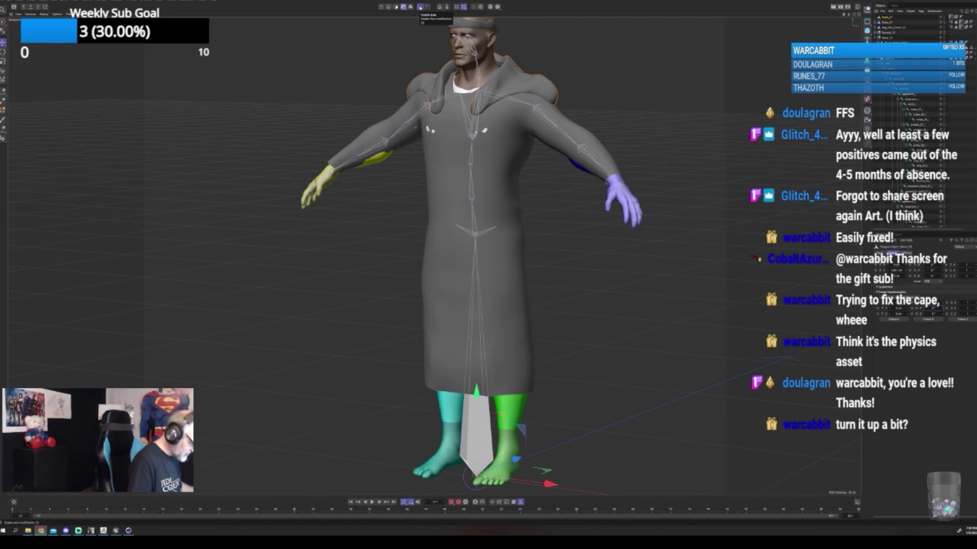
# Switch to another interface layout and leave point editing so the whole hood is selected
pyautogui.click(421, 8)
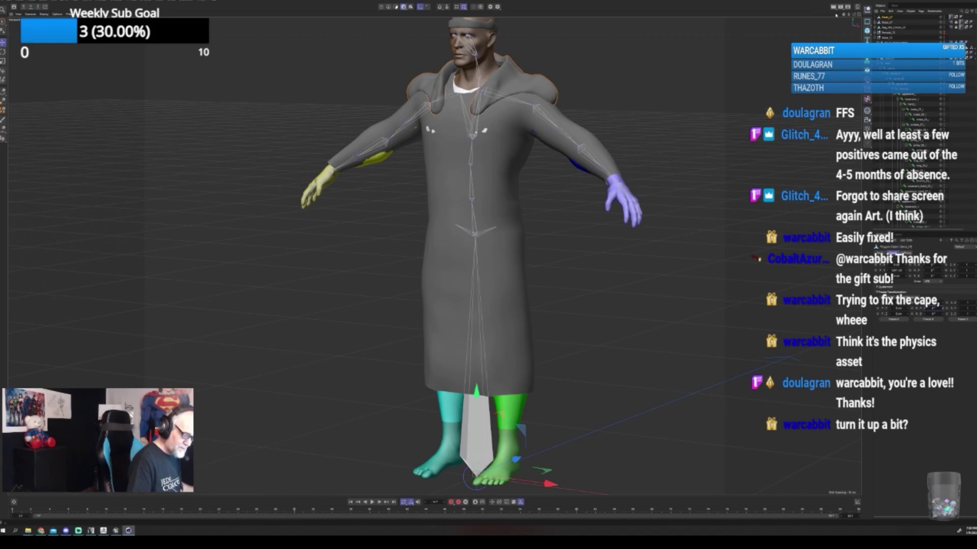
pyautogui.click(690, 1)
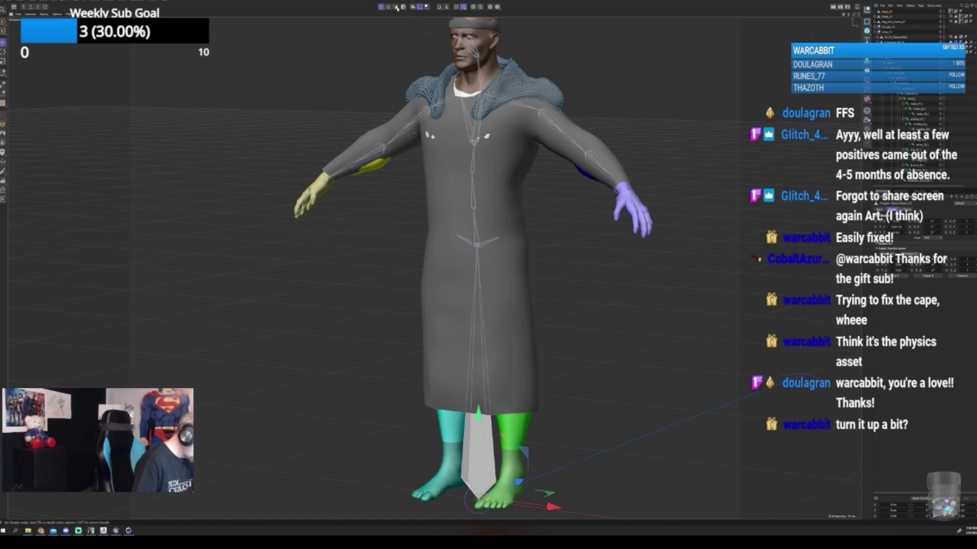
pyautogui.click(395, 6)
pyautogui.click(403, 7)
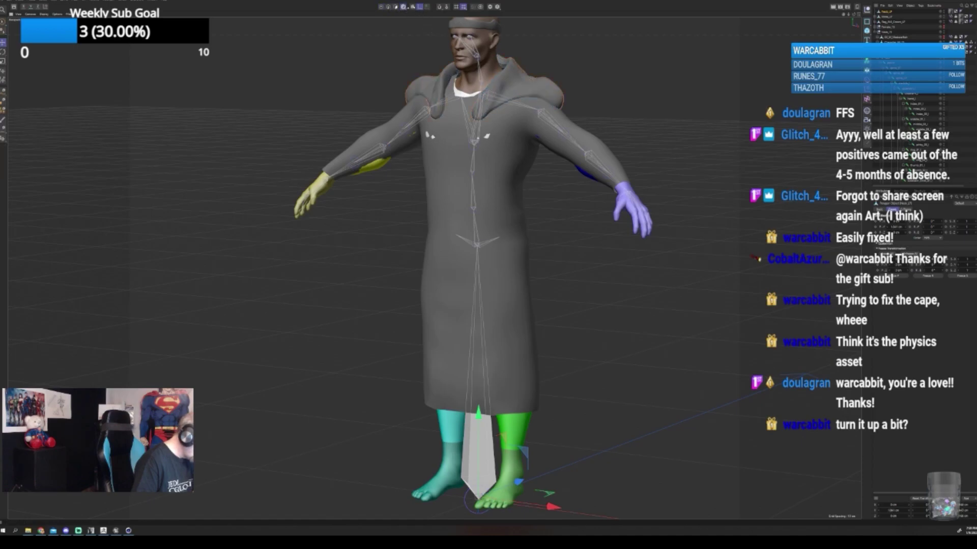
# Try entering a rotation value for the hood in Object mode and undo the rotation
pyautogui.click(404, 7)
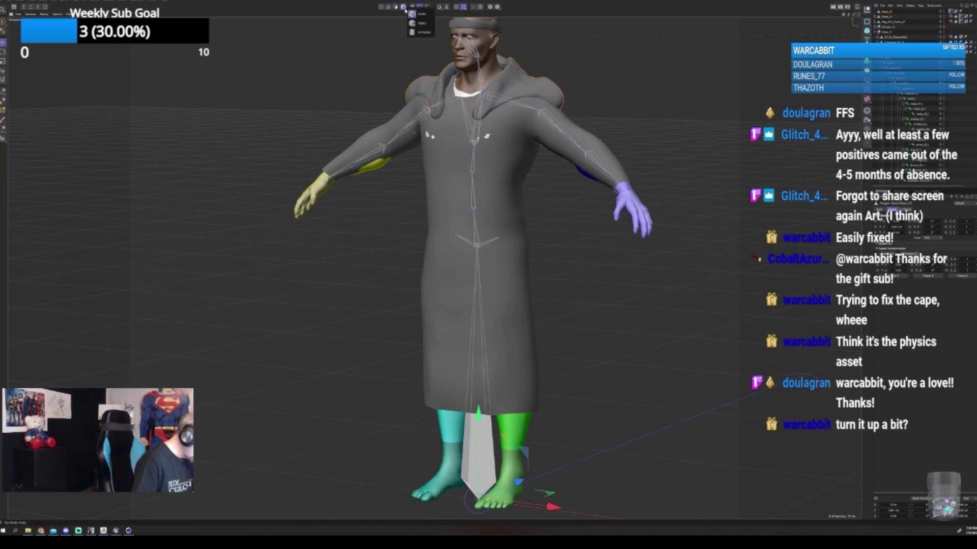
pyautogui.click(422, 24)
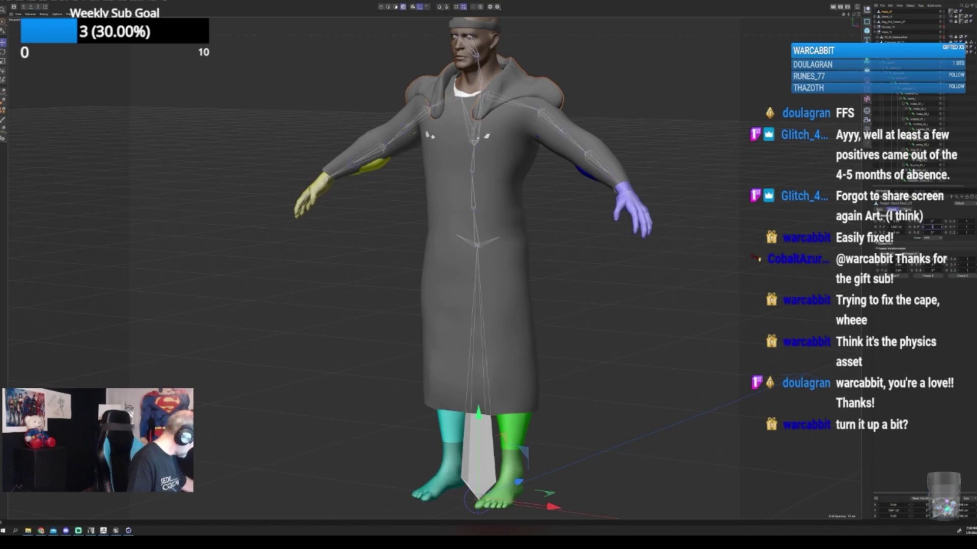
pyautogui.press('Return')
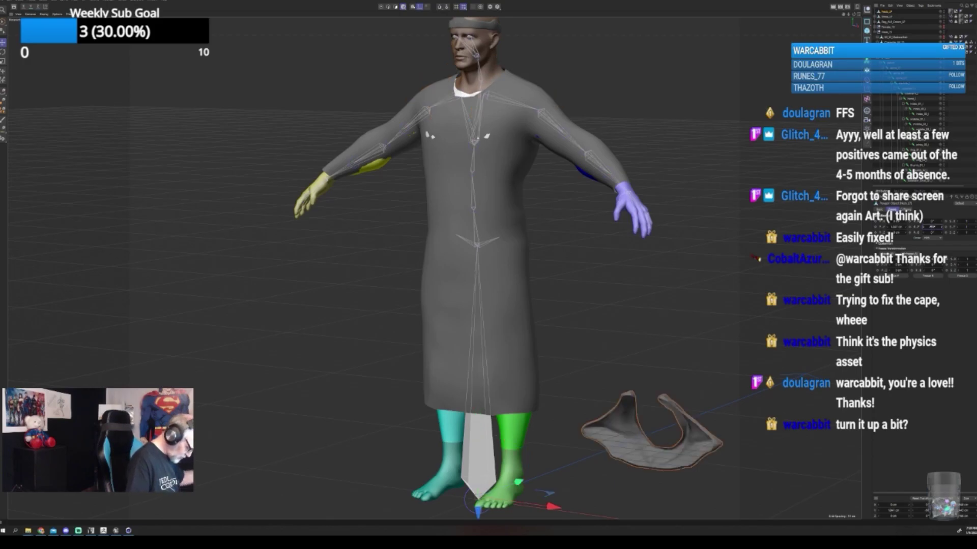
pyautogui.hotkey('ctrl', 'z')
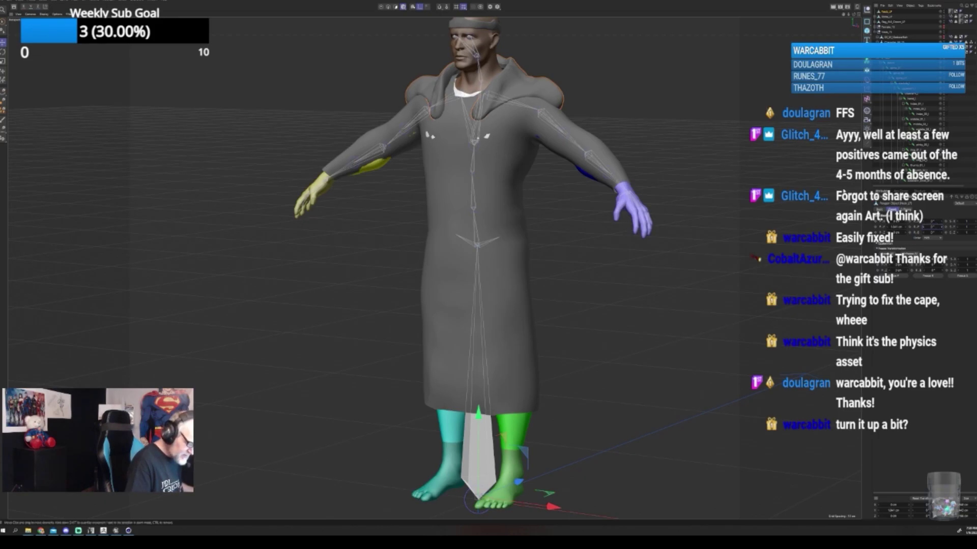
# Try shifting the first alignment slider in the Axis Center options, reset it and return to the hood's attributes
pyautogui.click(900, 191)
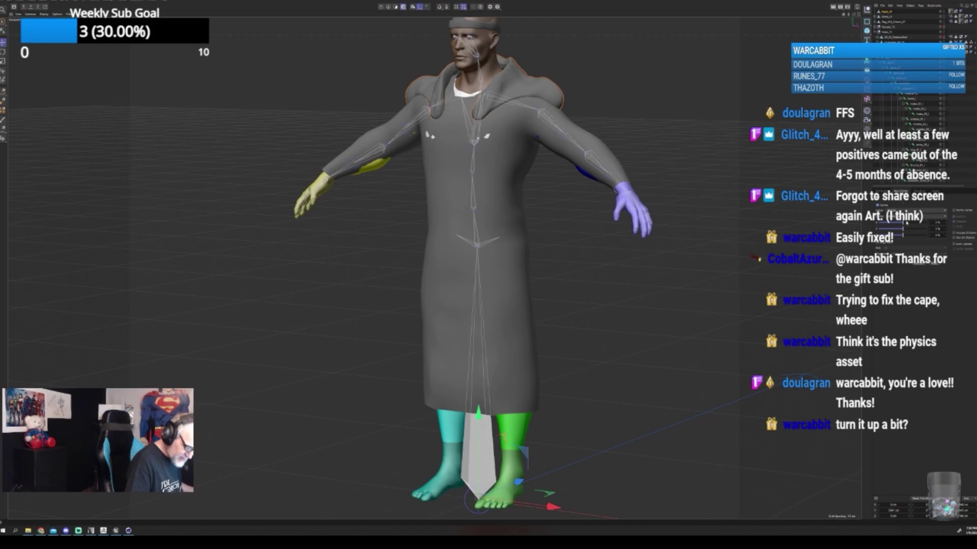
pyautogui.moveTo(904, 223)
pyautogui.mouseDown()
pyautogui.moveTo(927, 224)
pyautogui.moveTo(900, 224)
pyautogui.mouseUp()
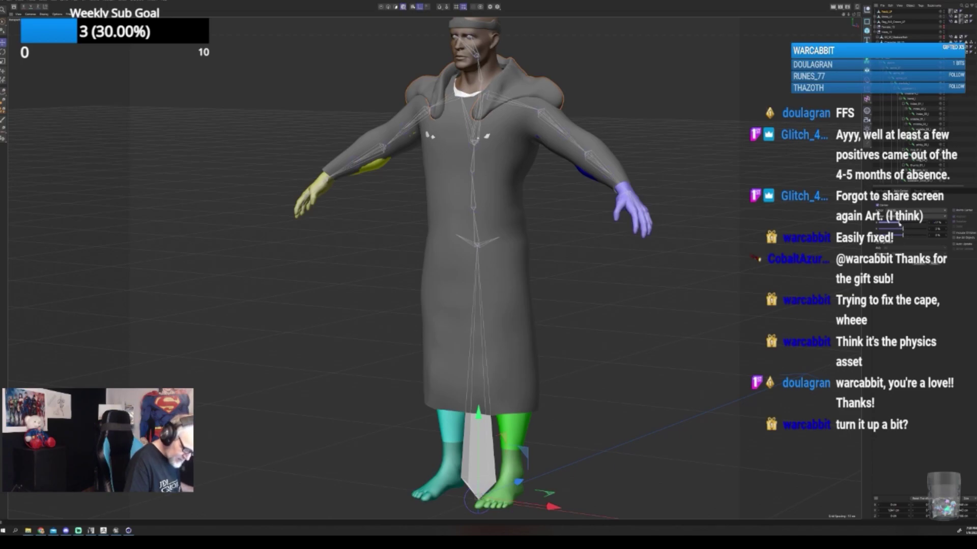
pyautogui.click(937, 222)
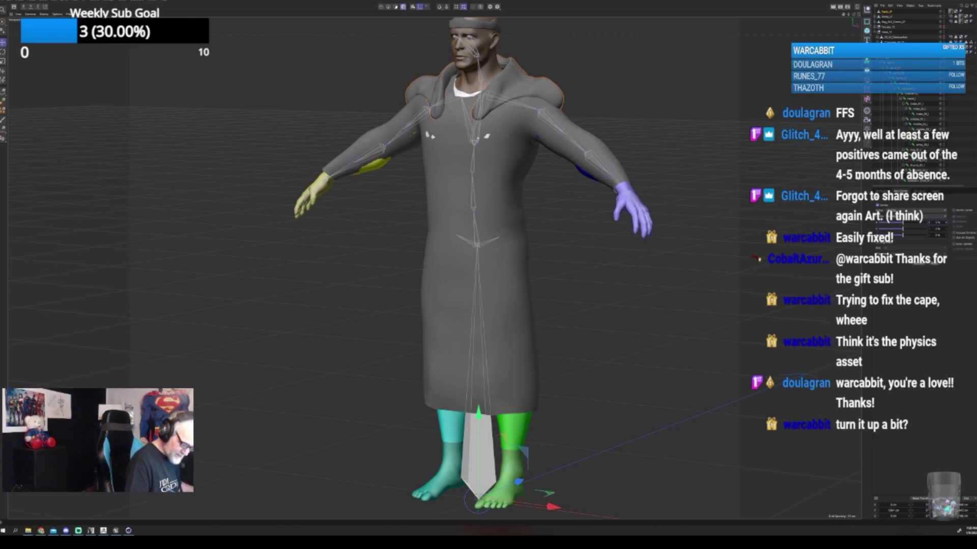
pyautogui.click(884, 191)
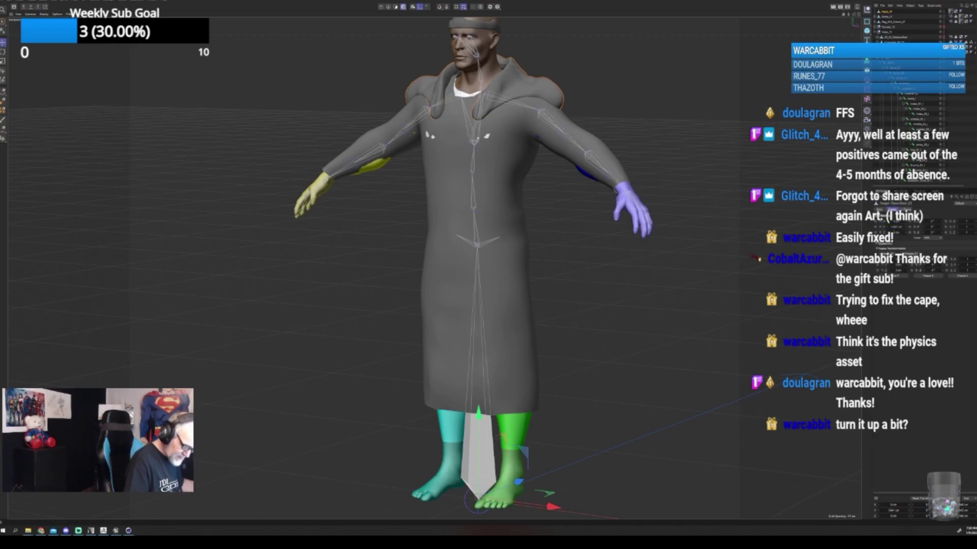
# Collapse the hood's Freeze Transformation settings, check its point structure data and return to its attributes
pyautogui.click(877, 249)
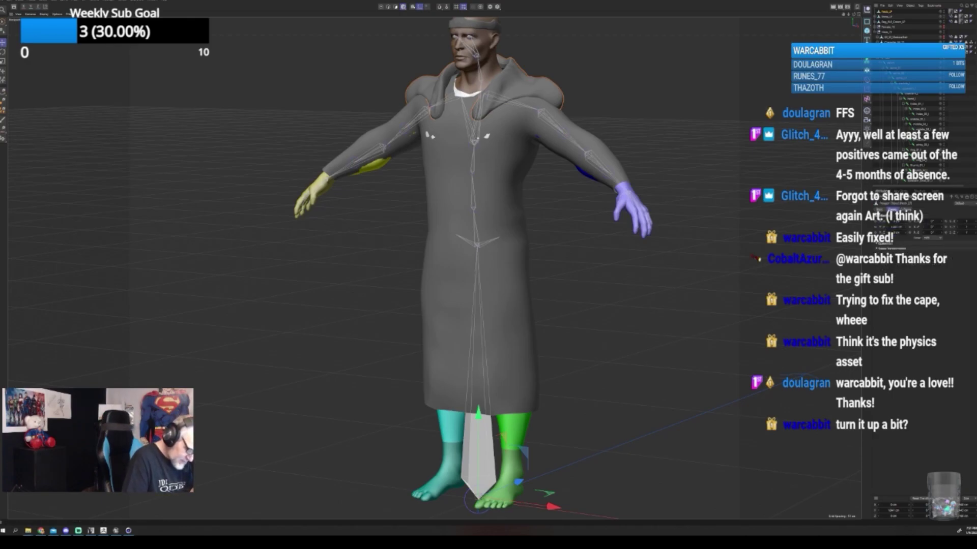
pyautogui.click(919, 191)
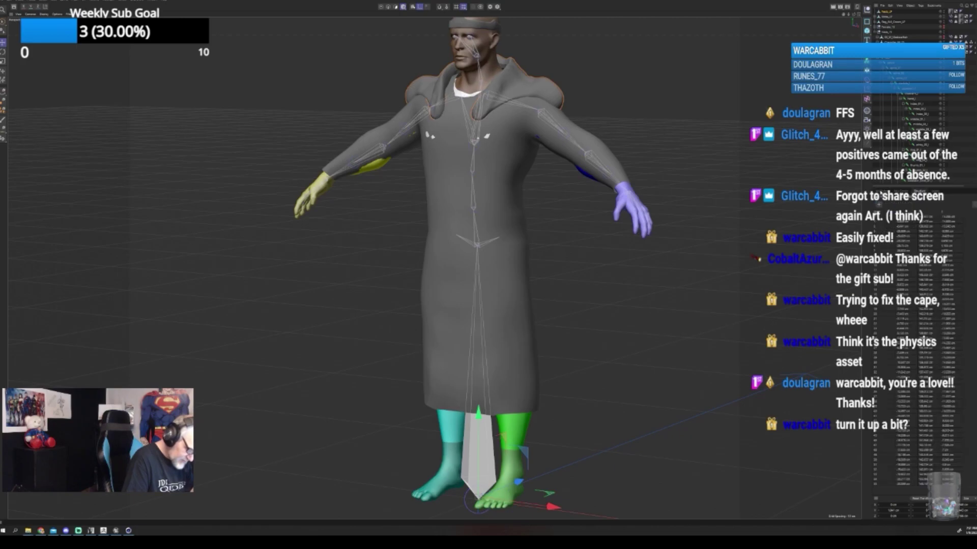
pyautogui.click(881, 192)
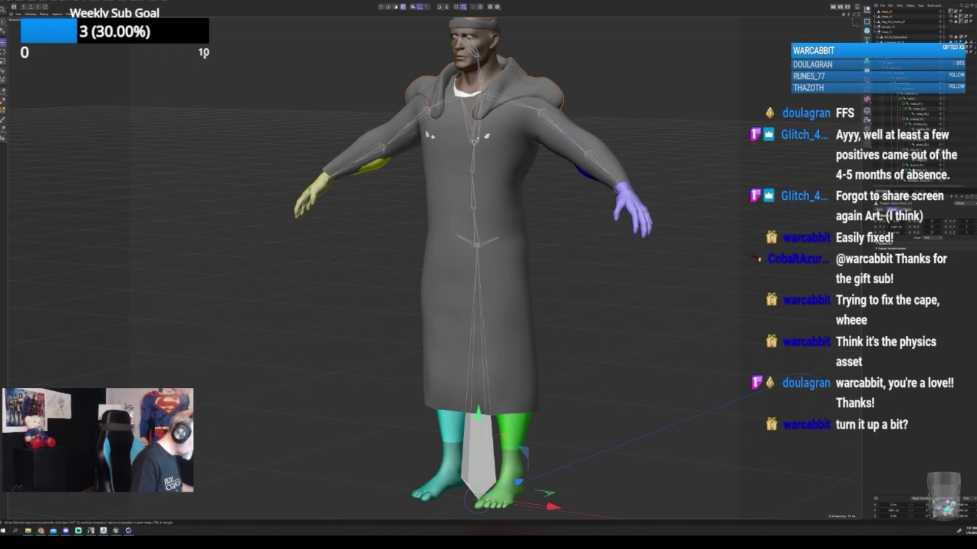
# Add a cube primitive and reduce its width, depth and height to form a low block around the character's feet
pyautogui.click(23, 2)
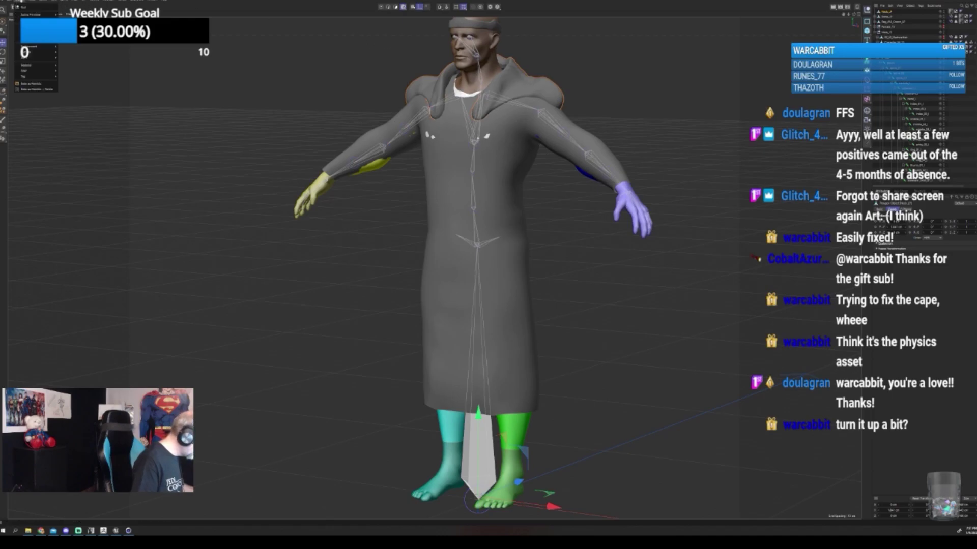
pyautogui.moveTo(31, 16)
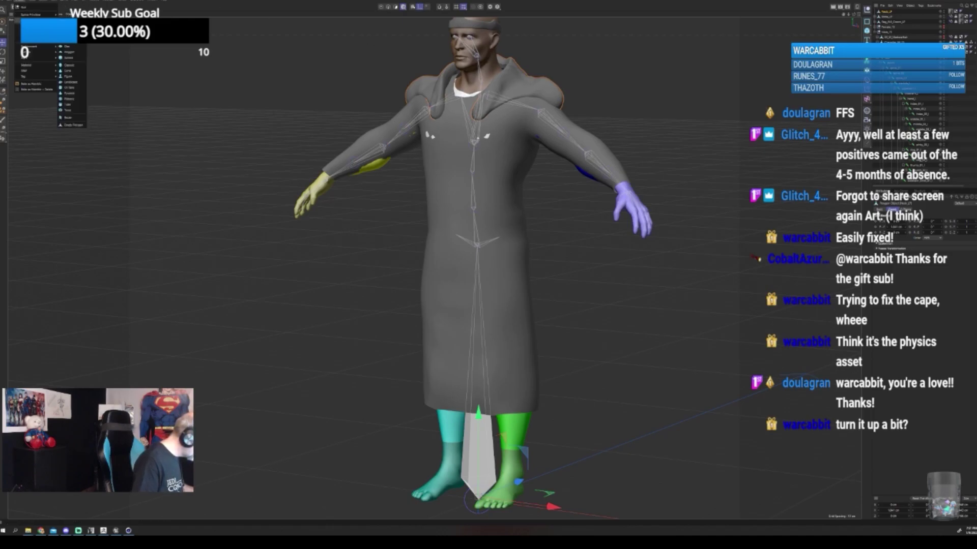
pyautogui.click(66, 46)
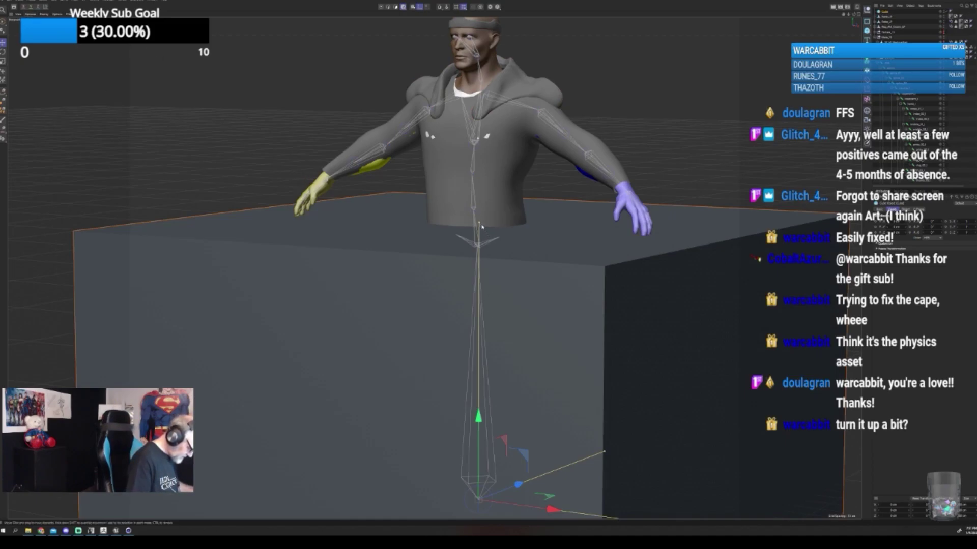
pyautogui.moveTo(481, 227); pyautogui.dragTo(507, 402)
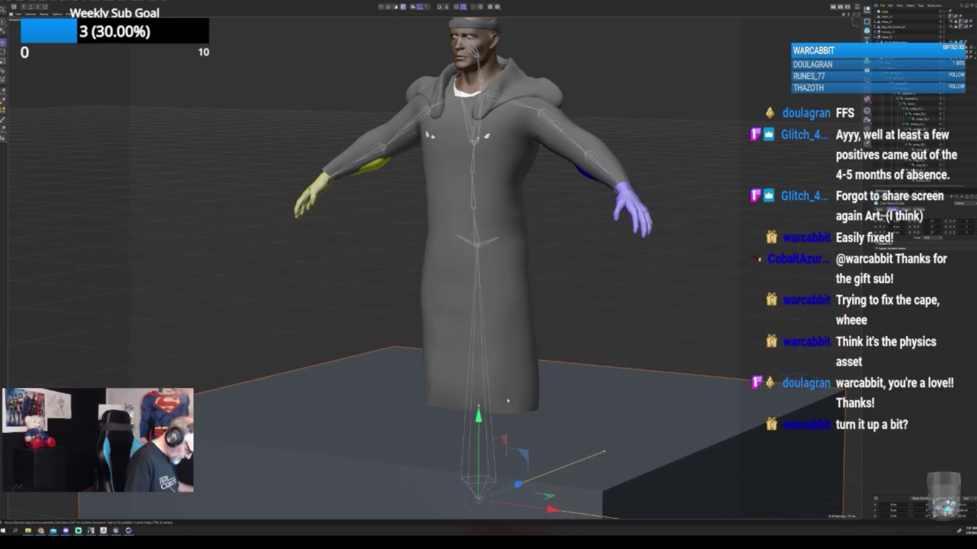
pyautogui.keyDown('alt'); pyautogui.moveTo(605, 341); pyautogui.dragTo(578, 205, button='middle'); pyautogui.keyUp('alt')
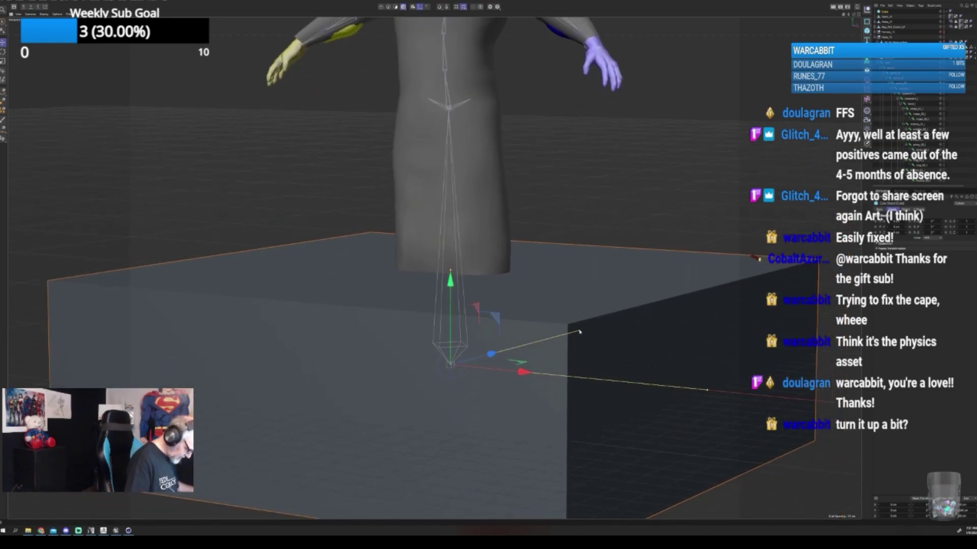
pyautogui.moveTo(579, 330); pyautogui.dragTo(525, 339)
pyautogui.moveTo(706, 388); pyautogui.dragTo(504, 371)
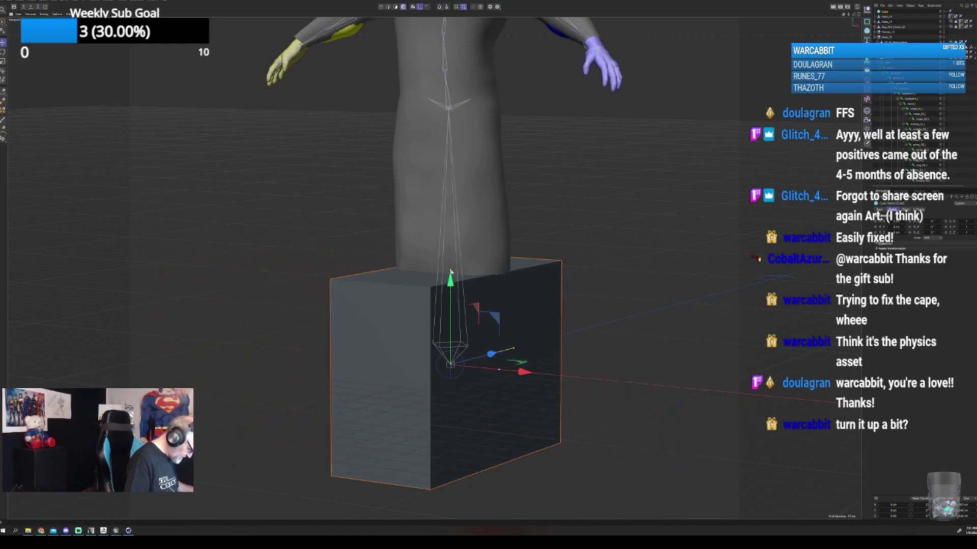
pyautogui.moveTo(448, 280); pyautogui.dragTo(456, 339)
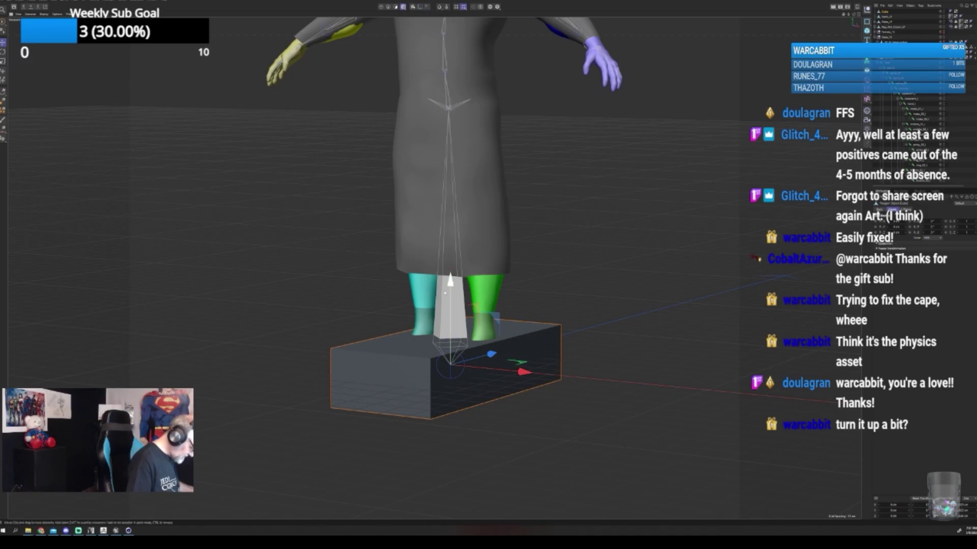
# Try moving the cube upward twice, undo each move and delete the cube
pyautogui.moveTo(451, 277); pyautogui.dragTo(455, 250)
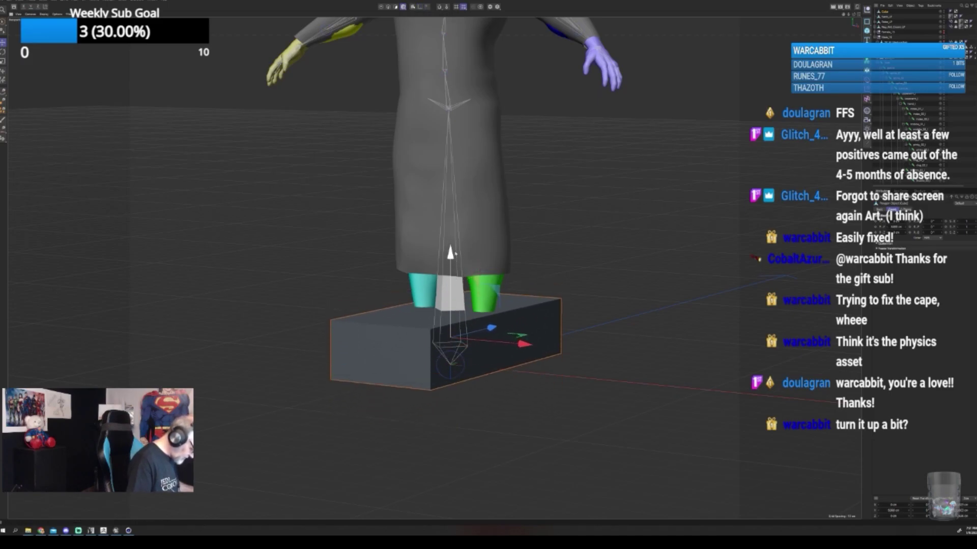
pyautogui.hotkey('ctrl', 'z')
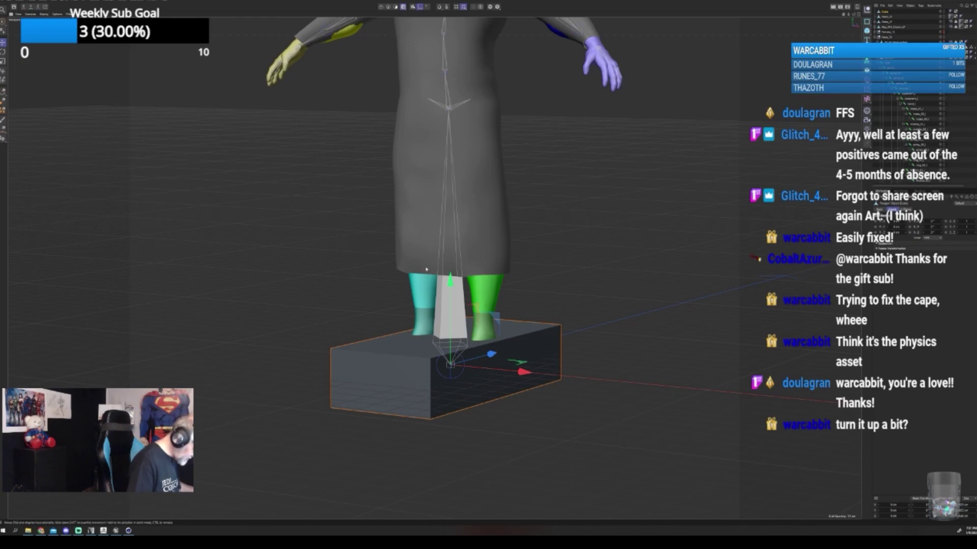
pyautogui.moveTo(451, 280); pyautogui.dragTo(456, 208)
pyautogui.hotkey('ctrl', 'z')
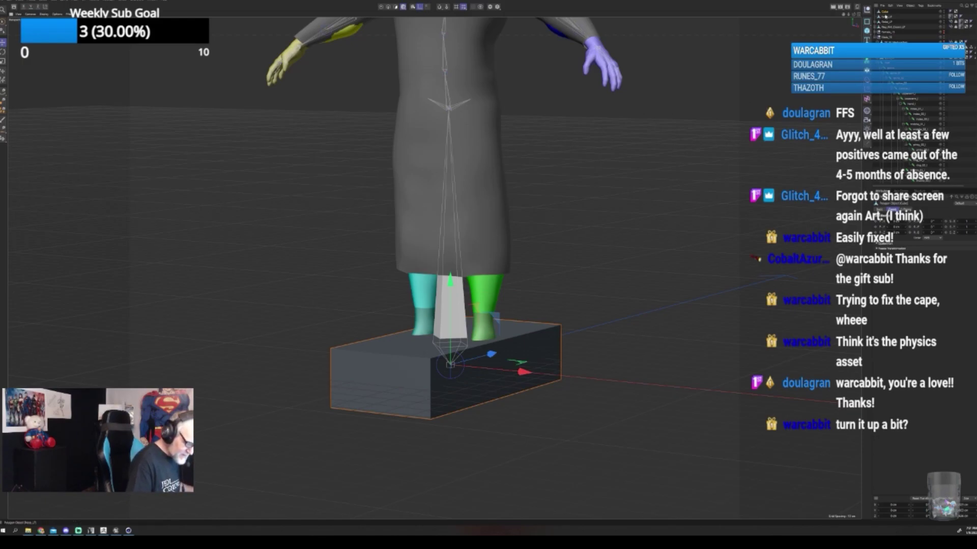
pyautogui.press('Delete')
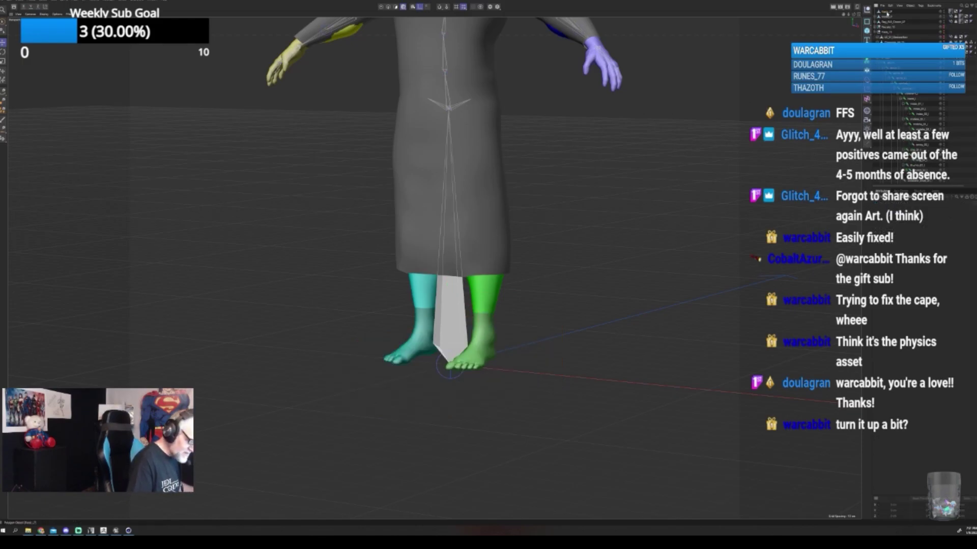
# Select the hood, try moving it upward along its vertical axis and undo the moves
pyautogui.click(887, 14)
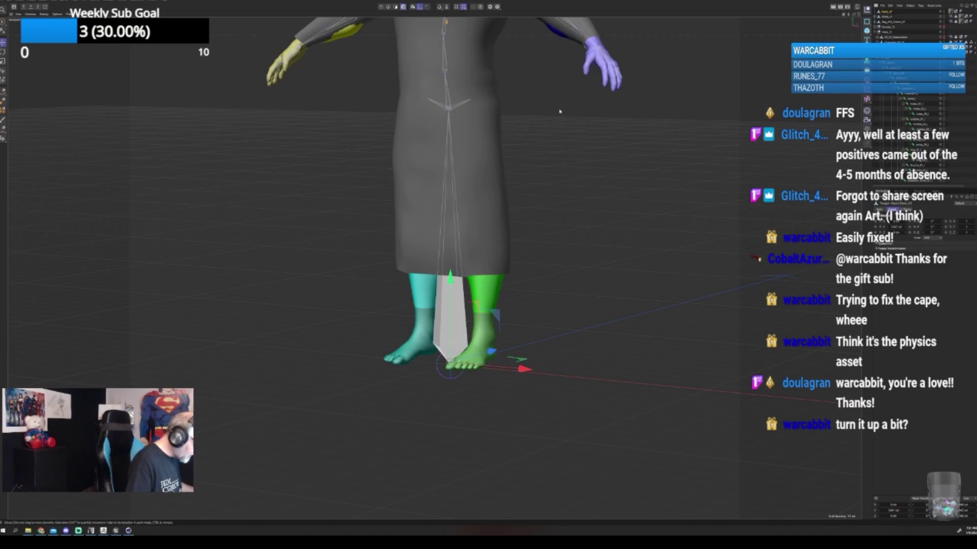
pyautogui.moveTo(451, 279); pyautogui.dragTo(463, 223)
pyautogui.keyDown('alt'); pyautogui.moveTo(585, 110); pyautogui.dragTo(576, 131); pyautogui.keyUp('alt')
pyautogui.keyDown('alt'); pyautogui.moveTo(577, 131); pyautogui.dragTo(583, 170, button='middle'); pyautogui.keyUp('alt')
pyautogui.moveTo(455, 327); pyautogui.dragTo(475, 296)
pyautogui.hotkey('ctrl', 'z')
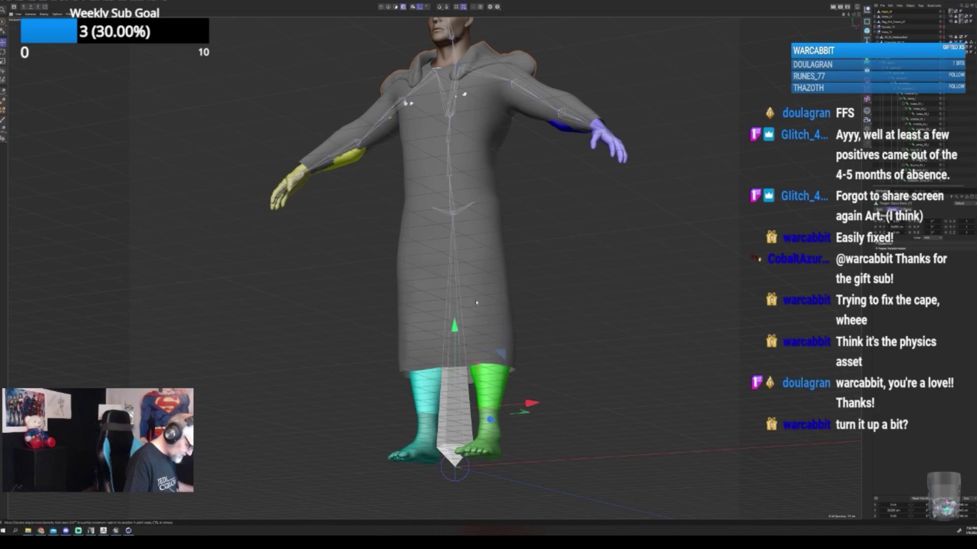
pyautogui.hotkey('ctrl', 'z')
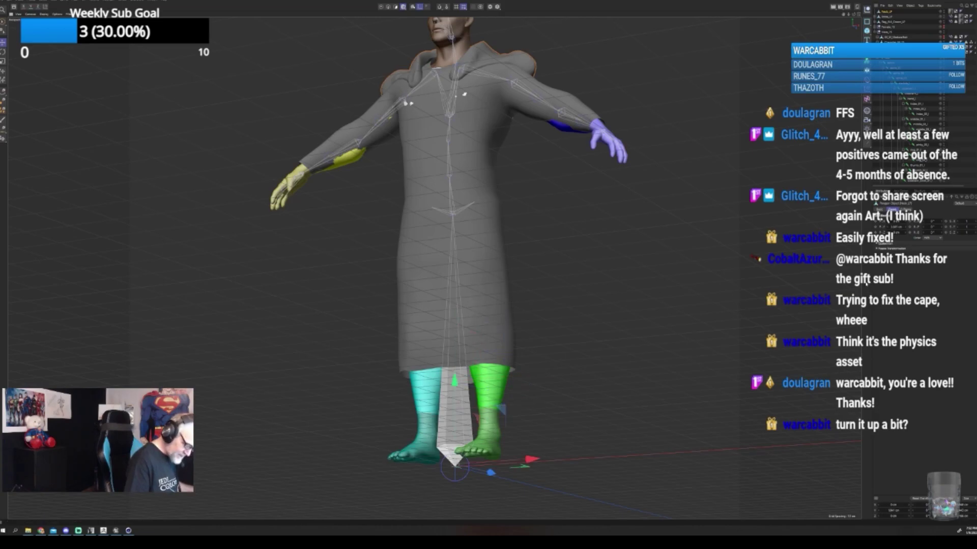
# Switch to the Rotate tool, try entering a new rotation value for the hood and reverse the change
pyautogui.press('r')
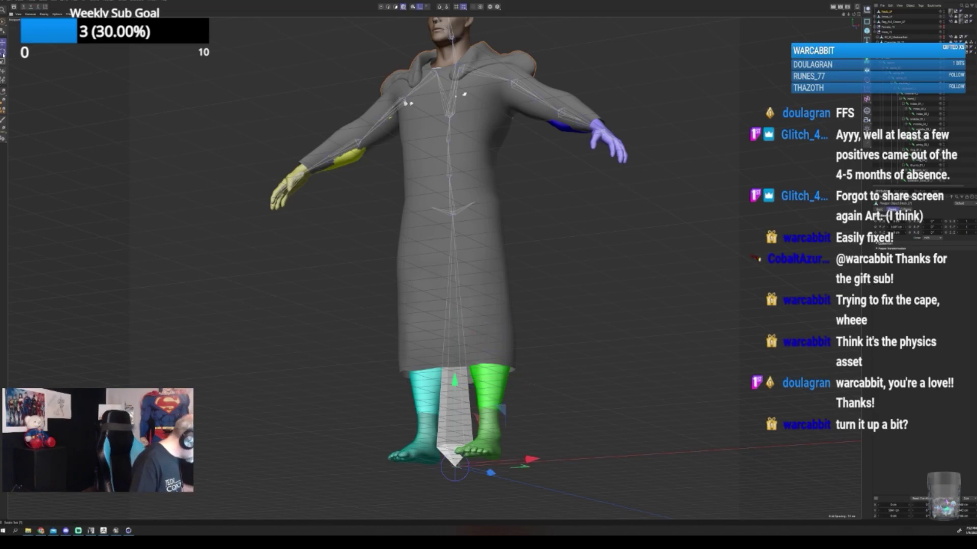
pyautogui.moveTo(432, 445); pyautogui.dragTo(530, 512)
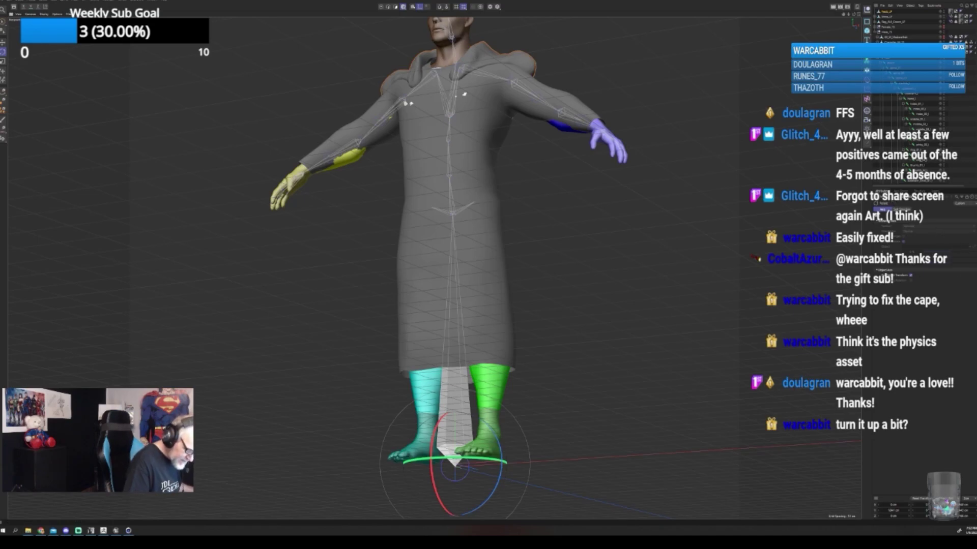
pyautogui.click(885, 14)
pyautogui.click(932, 227)
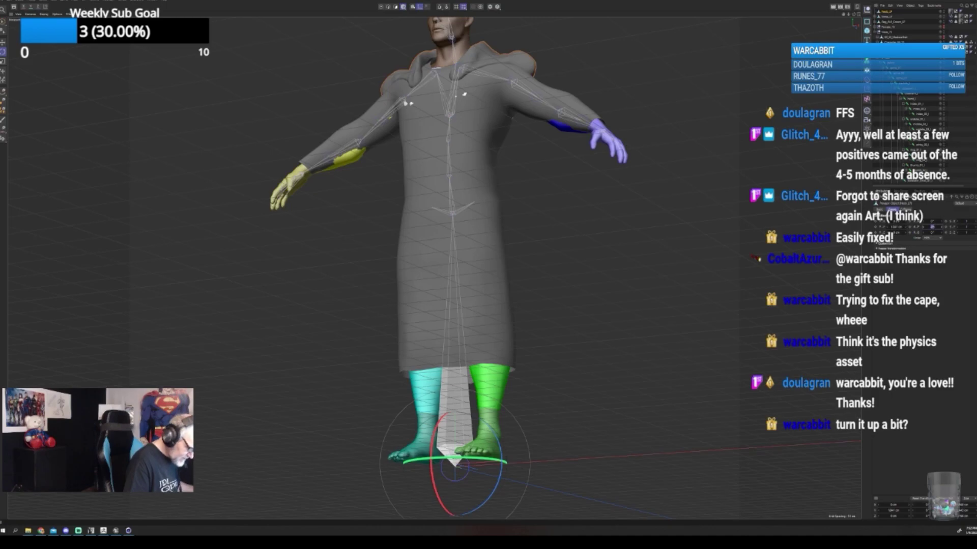
pyautogui.press('Return')
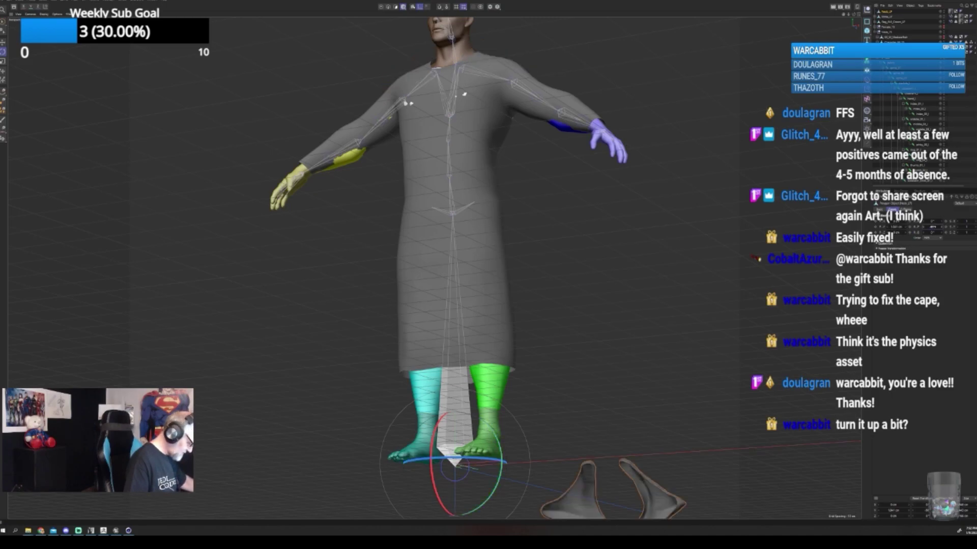
pyautogui.hotkey('ctrl', 'y')
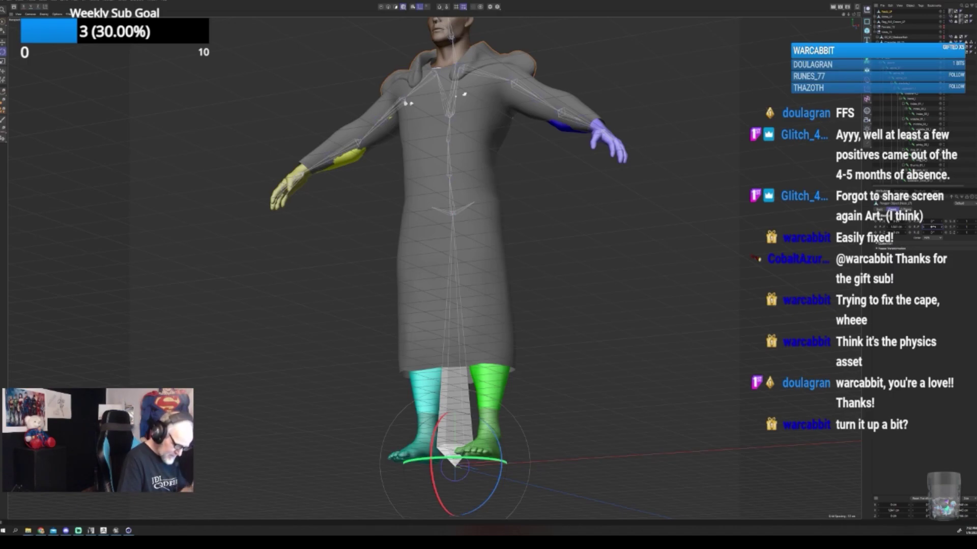
# Try another rotation order and rotation value for the hood, and try turning its axis with the Rotate tool before restoring it
pyautogui.click(939, 240)
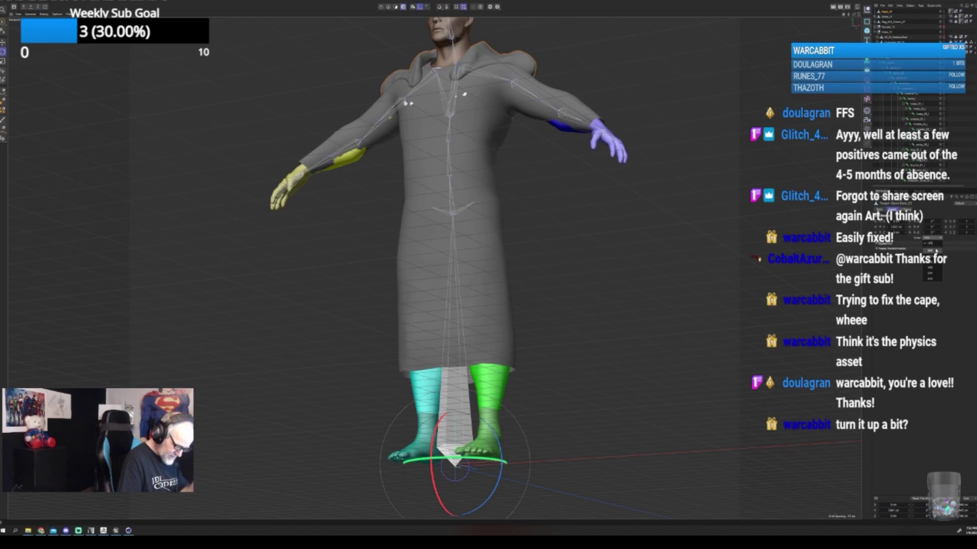
pyautogui.click(936, 250)
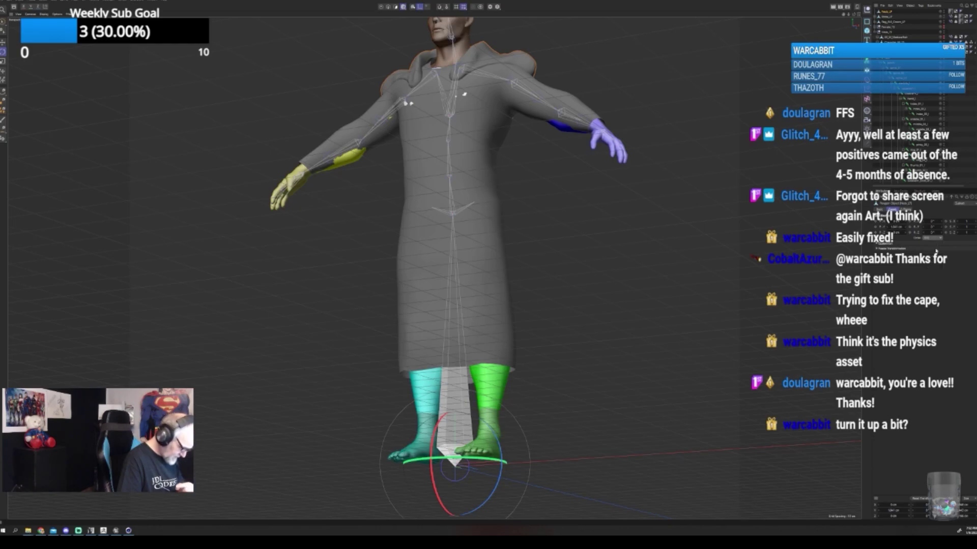
pyautogui.click(933, 227)
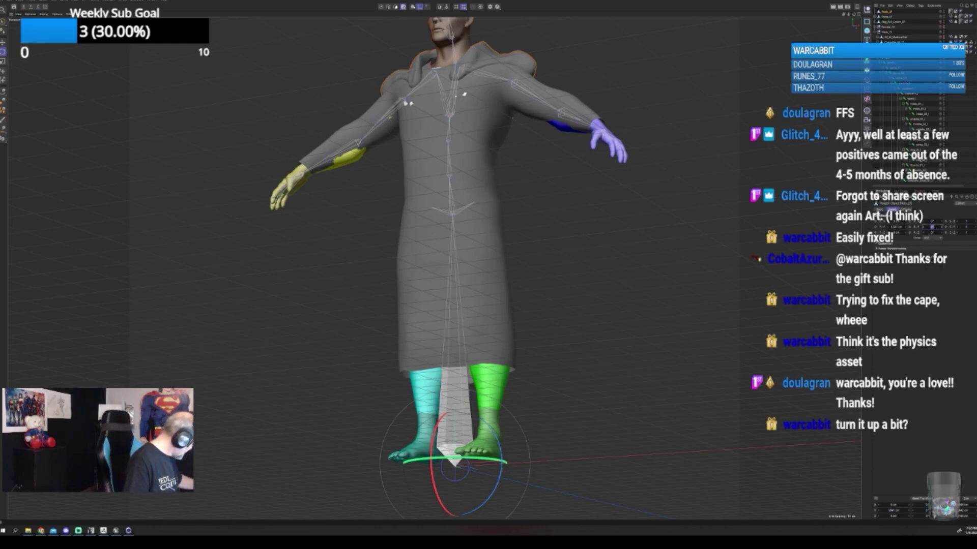
pyautogui.press('Return')
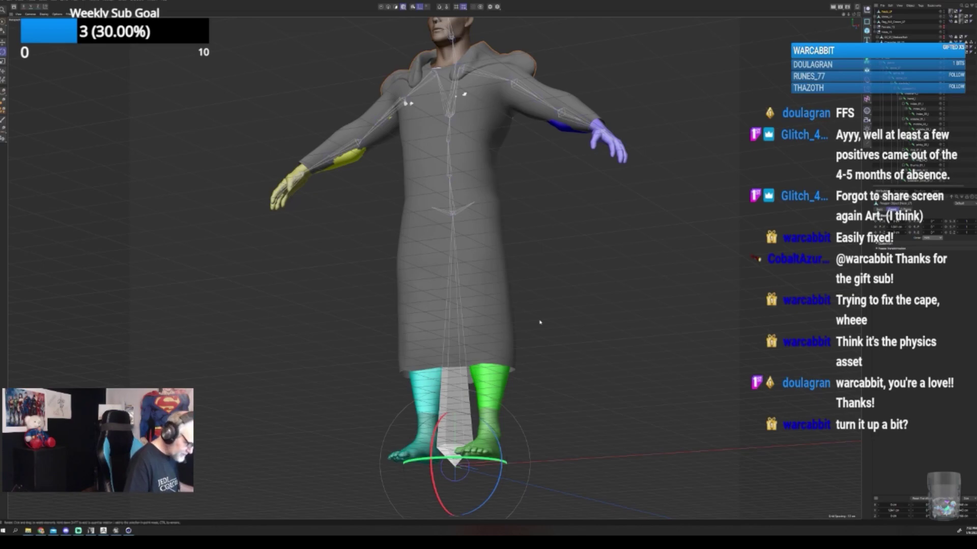
pyautogui.moveTo(436, 428); pyautogui.dragTo(467, 392)
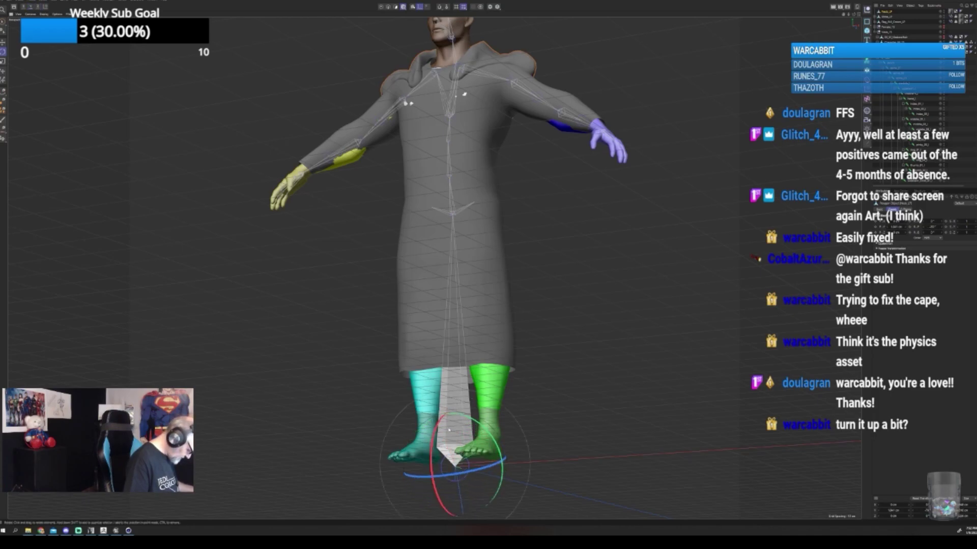
pyautogui.moveTo(449, 430); pyautogui.dragTo(473, 494)
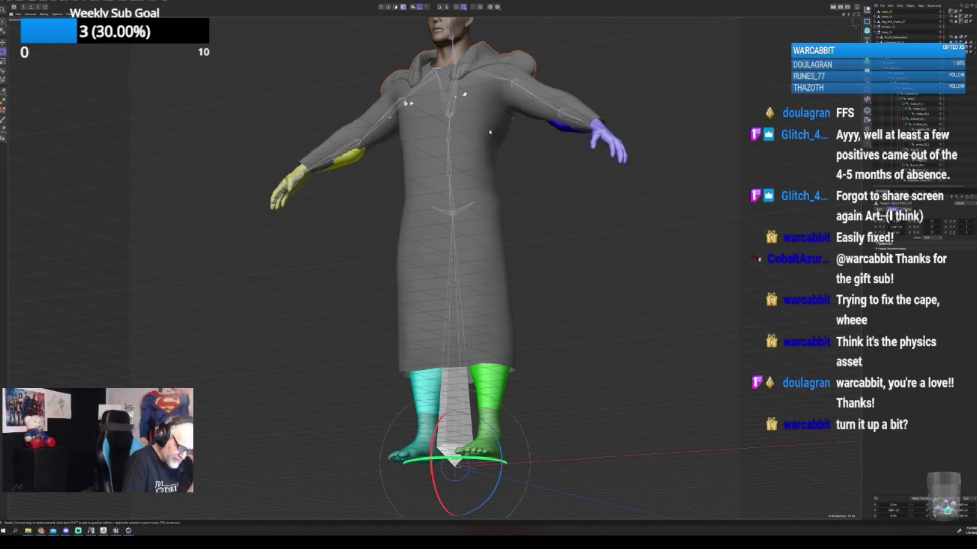
# Check the Axis Center options and return to the hood's coordinate attributes
pyautogui.click(899, 191)
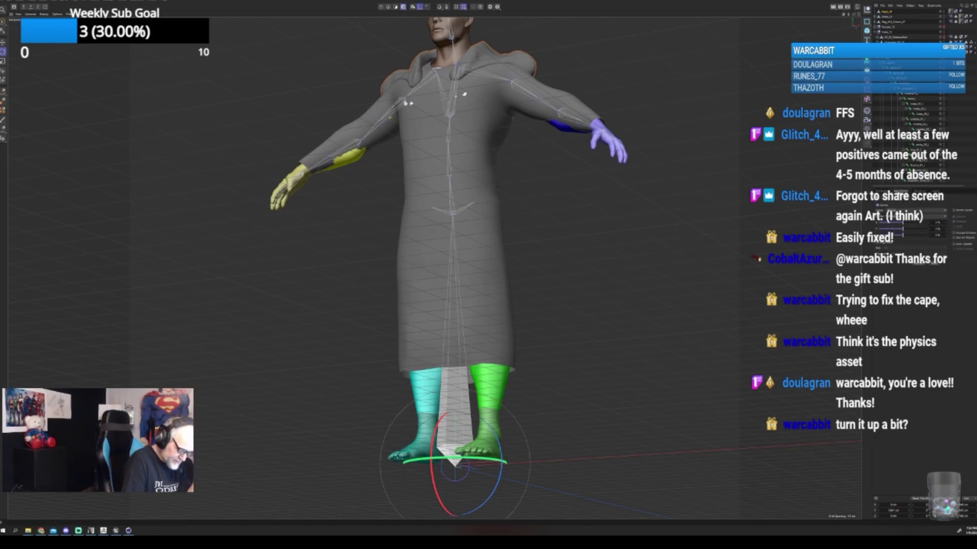
pyautogui.click(884, 191)
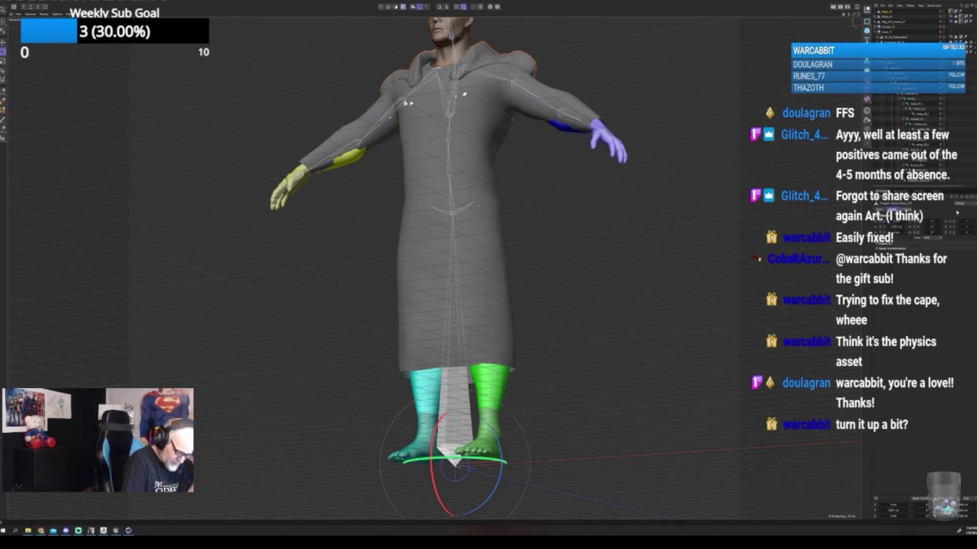
pyautogui.click(975, 204)
pyautogui.click(974, 204)
pyautogui.moveTo(974, 223); pyautogui.dragTo(975, 216)
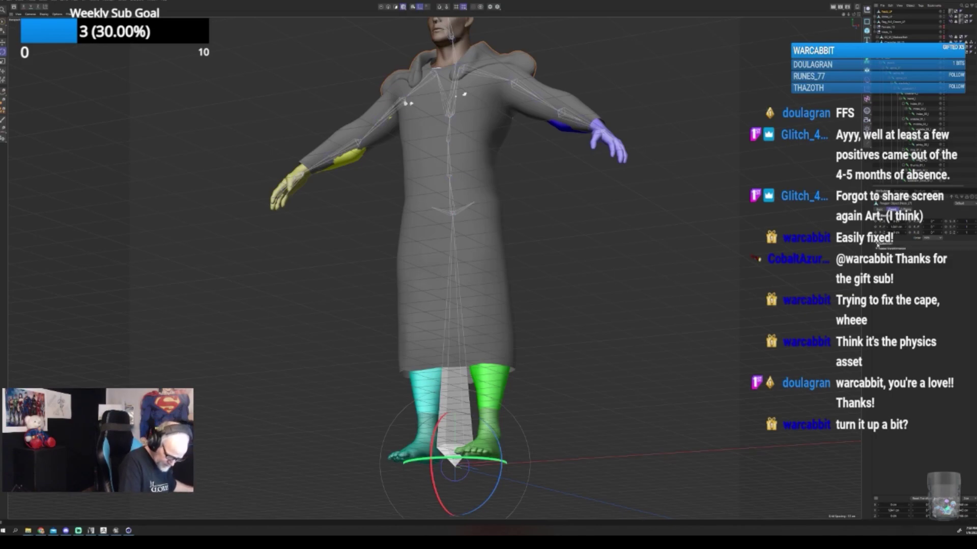
# Enlarge the coordinate manager area and enter a new rotation value for the hood there
pyautogui.moveTo(906, 499); pyautogui.dragTo(907, 275)
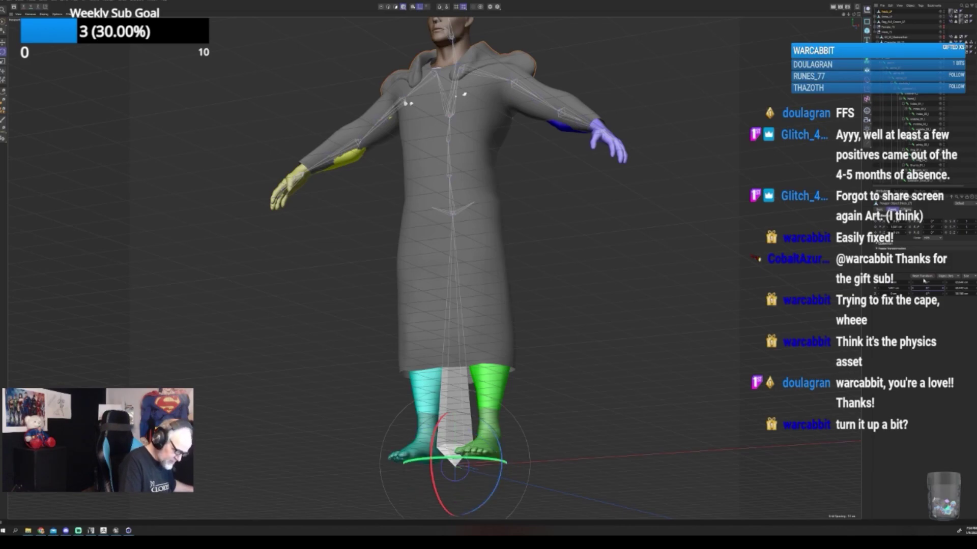
pyautogui.moveTo(898, 273); pyautogui.dragTo(899, 265)
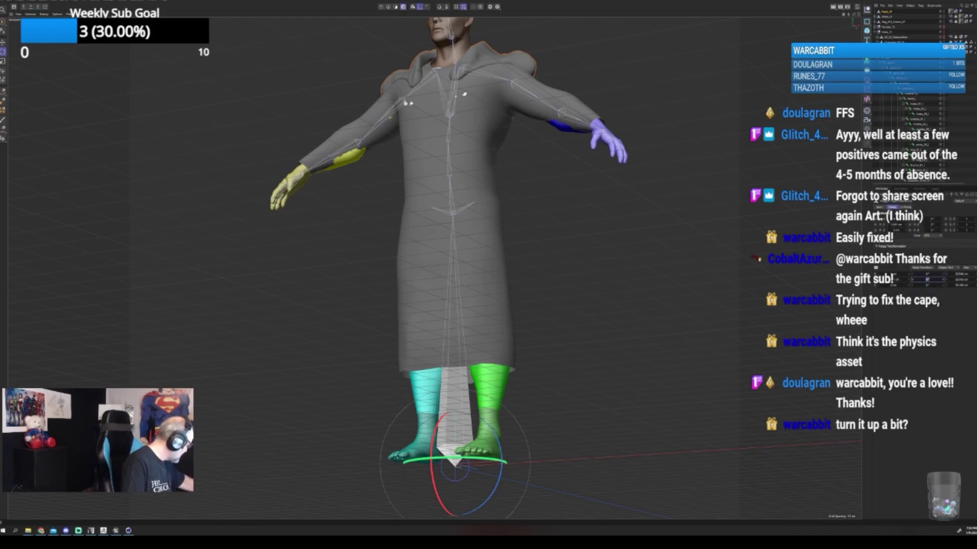
pyautogui.press('Return')
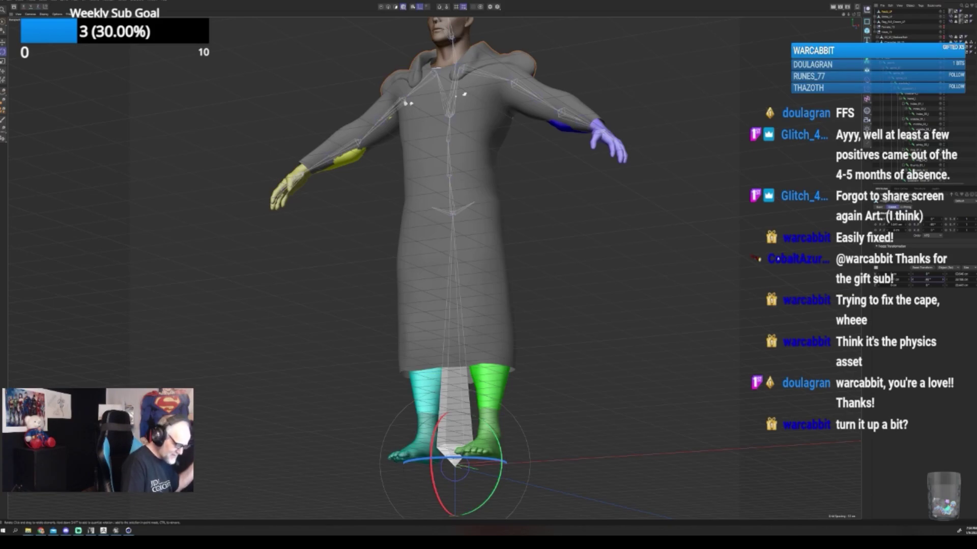
# Save the project in its current state
pyautogui.click(4, 2)
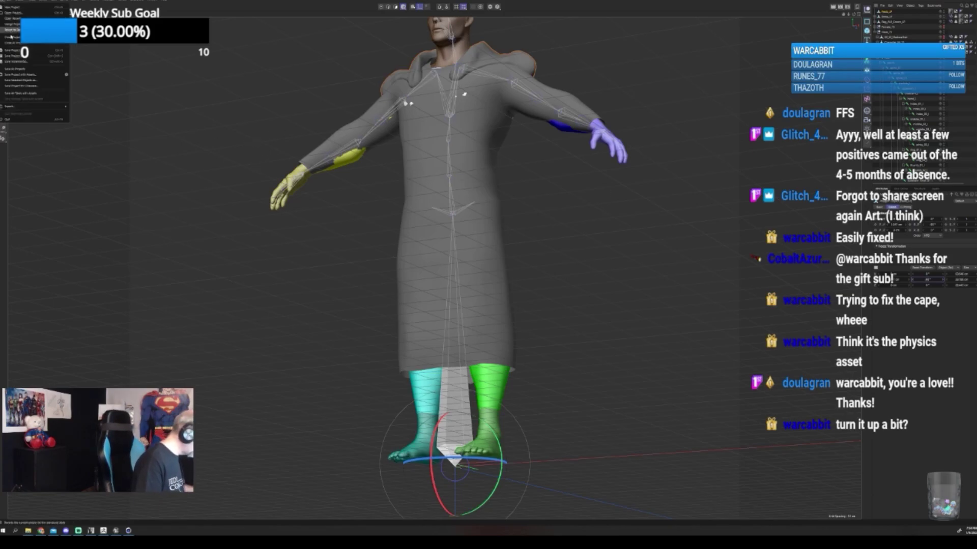
pyautogui.click(12, 51)
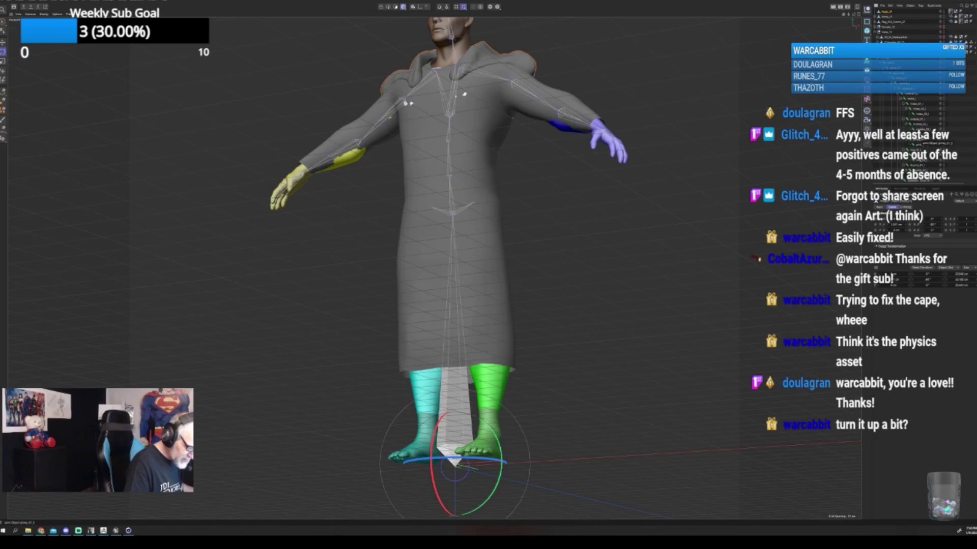
# Add the skeleton's joints to the hood selection, switch to the layout with the timeline and bind the hood to the selected joints
pyautogui.scroll(-4, 920, 134)
pyautogui.scroll(-5, 897, 145)
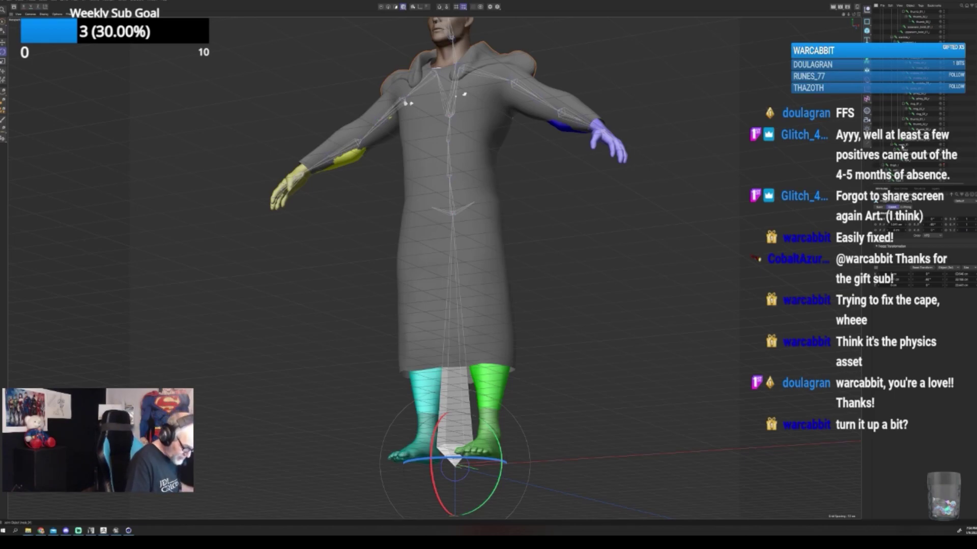
pyautogui.click(908, 154)
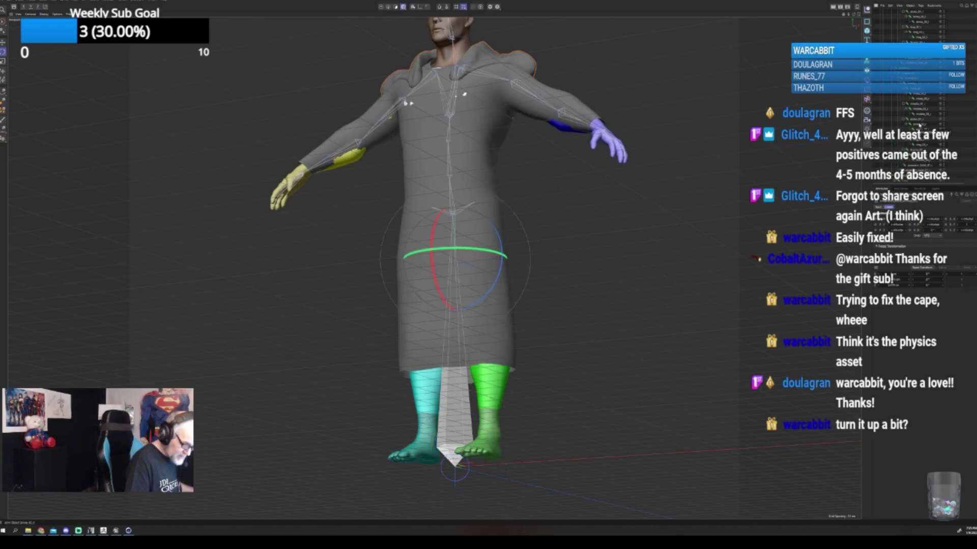
pyautogui.scroll(6, 919, 128)
pyautogui.scroll(2, 919, 124)
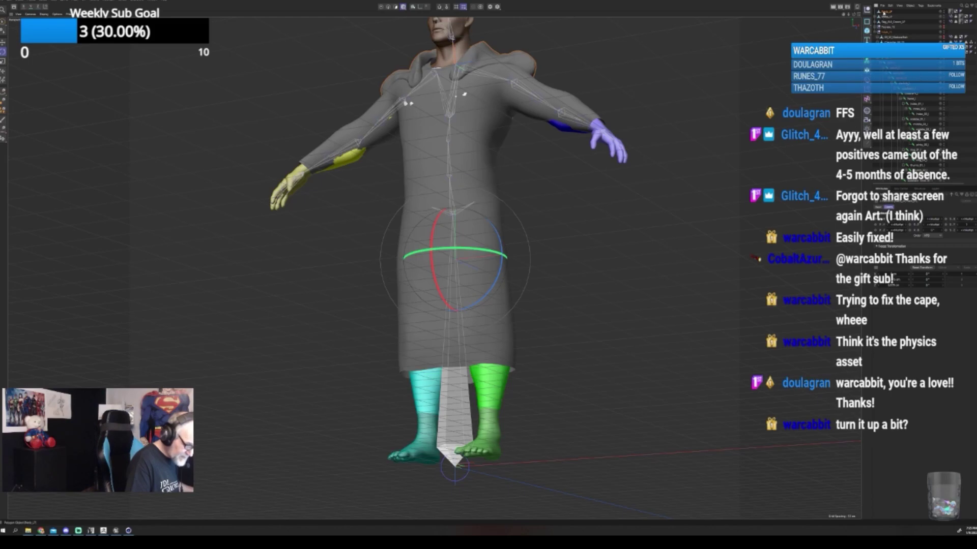
pyautogui.click(909, 95)
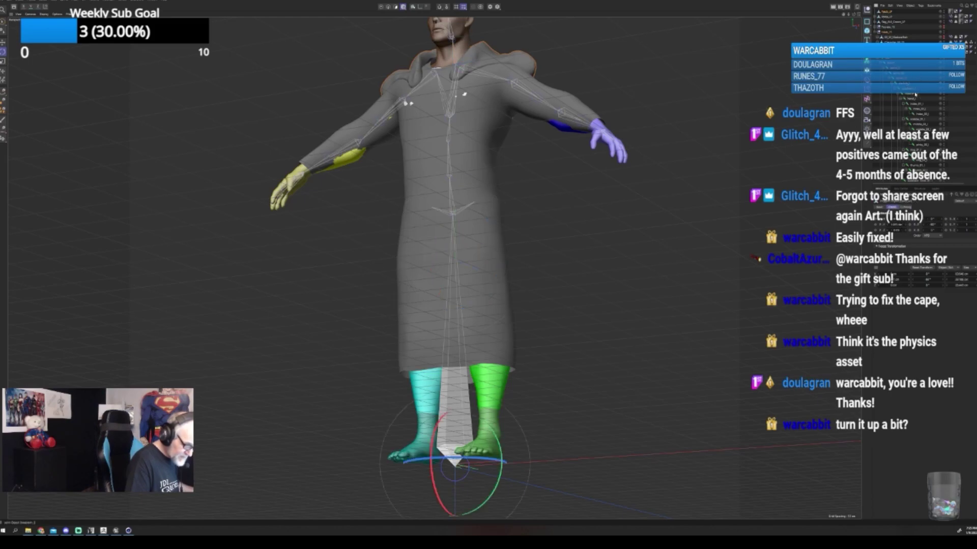
pyautogui.click(913, 123)
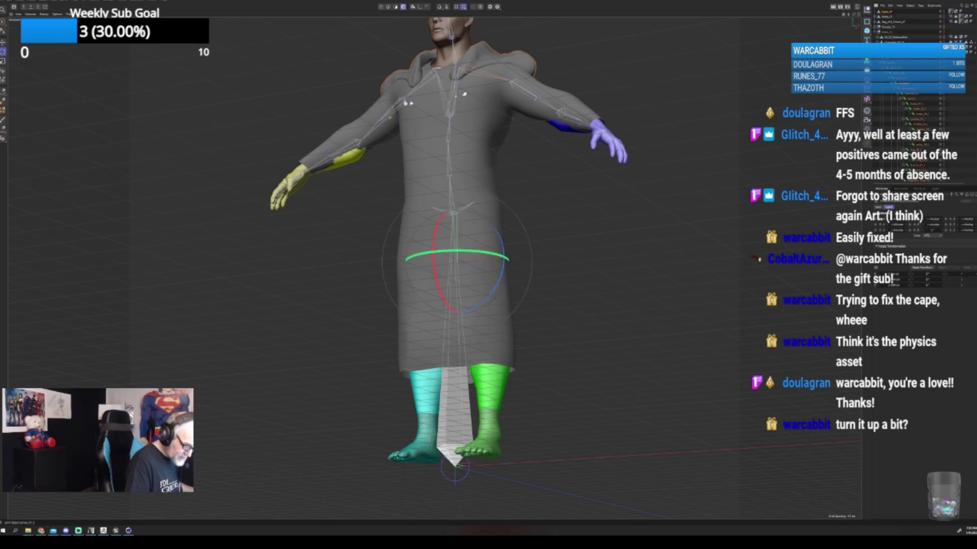
pyautogui.scroll(-5, 911, 66)
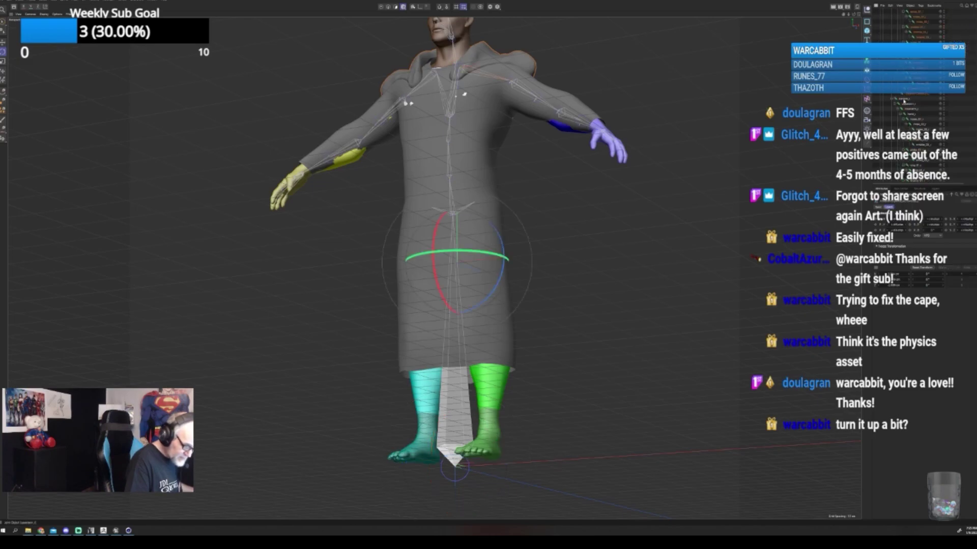
pyautogui.keyDown('ctrl'); pyautogui.click(904, 99); pyautogui.keyUp('ctrl')
pyautogui.scroll(-6, 930, 113)
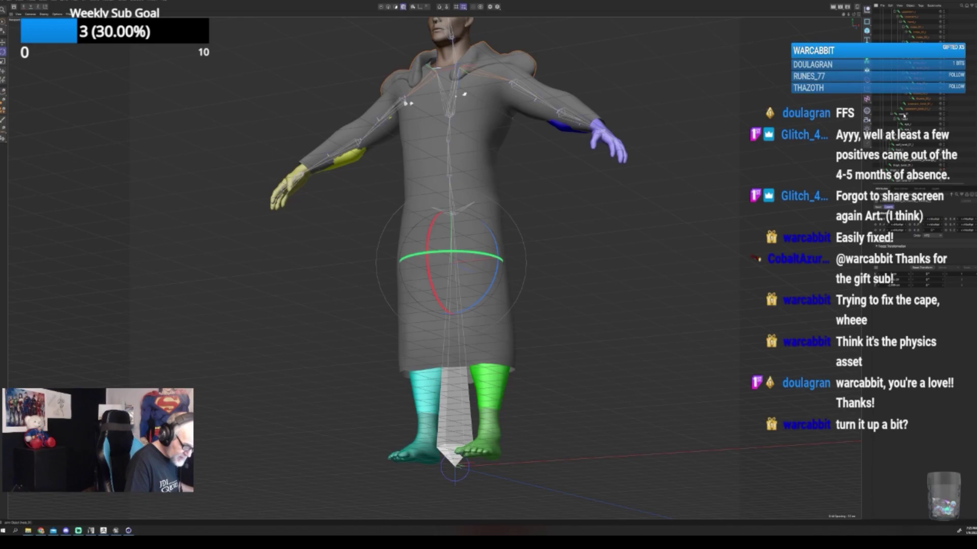
pyautogui.keyDown('ctrl'); pyautogui.click(904, 114); pyautogui.keyUp('ctrl')
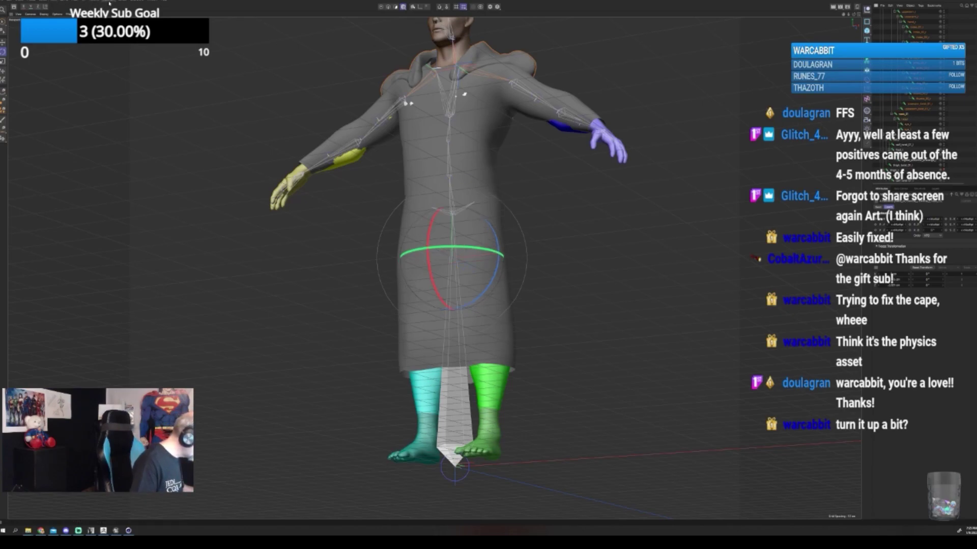
pyautogui.click(289, 2)
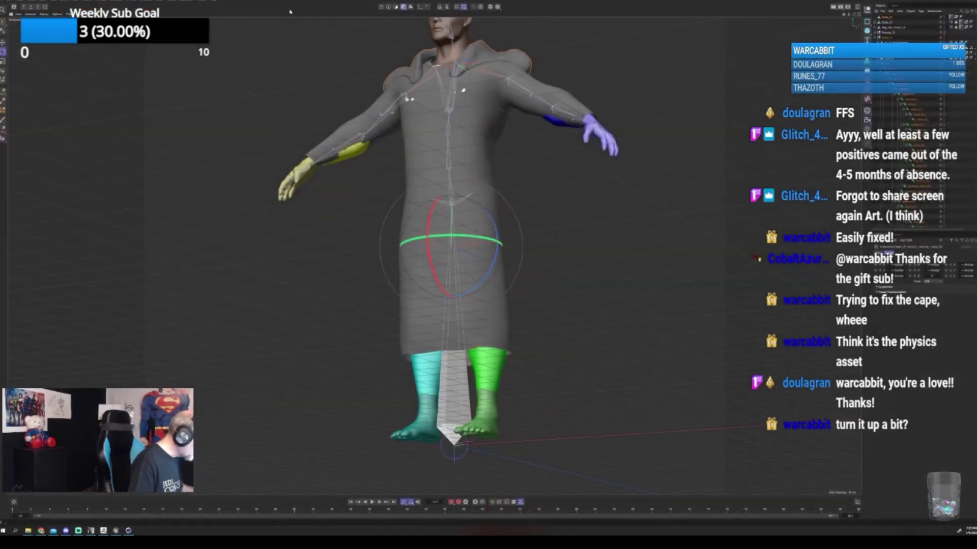
pyautogui.click(116, 2)
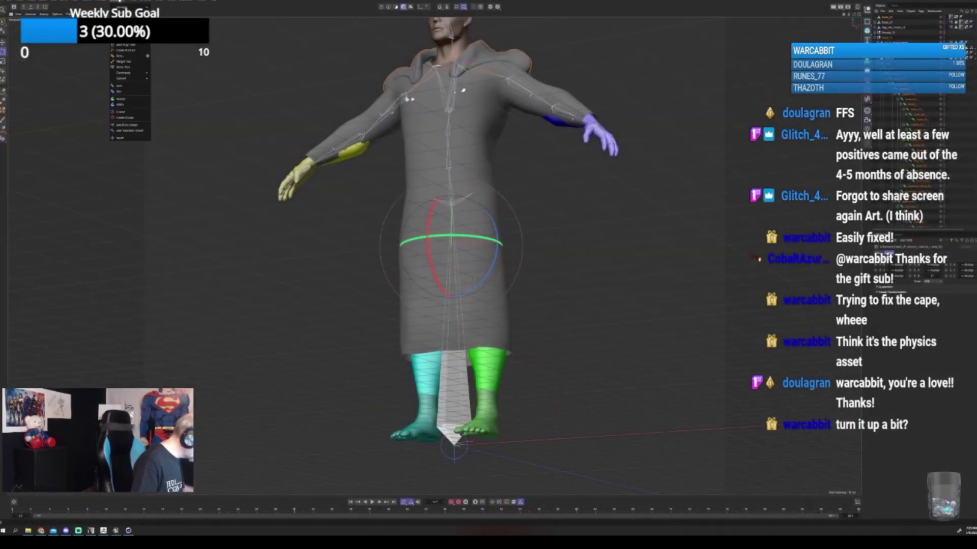
pyautogui.click(131, 56)
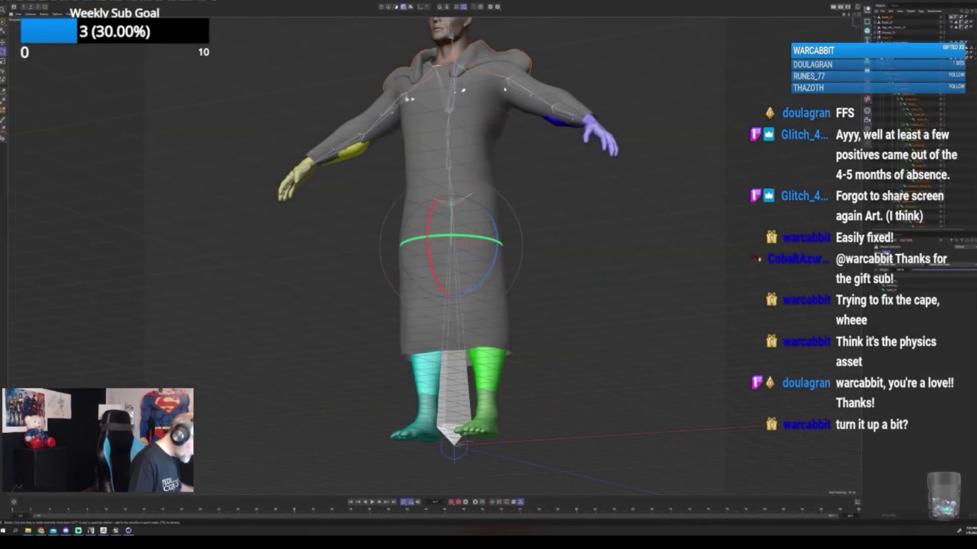
# Transfer the chosen map data from the character mesh as source to the hood as target, and close the transfer dialog
pyautogui.click(886, 17)
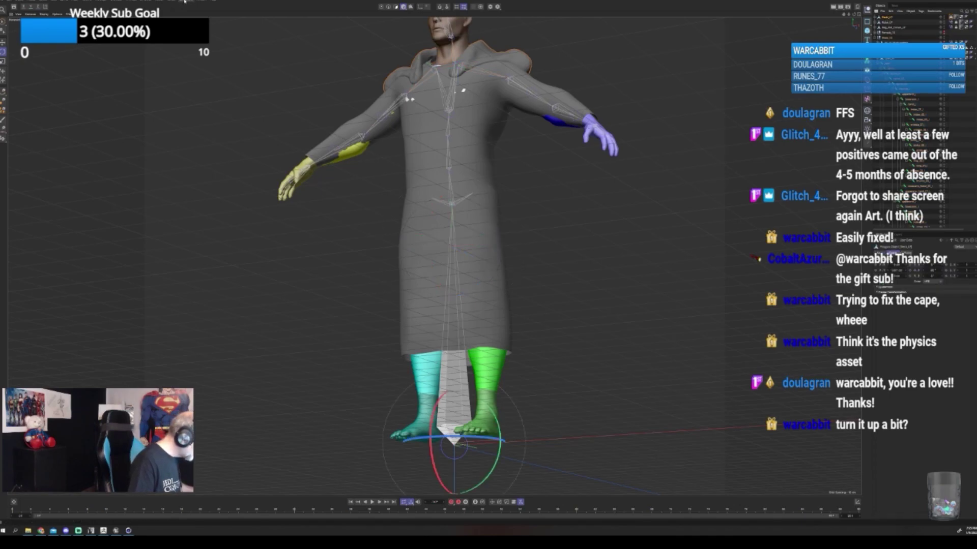
pyautogui.click(120, 2)
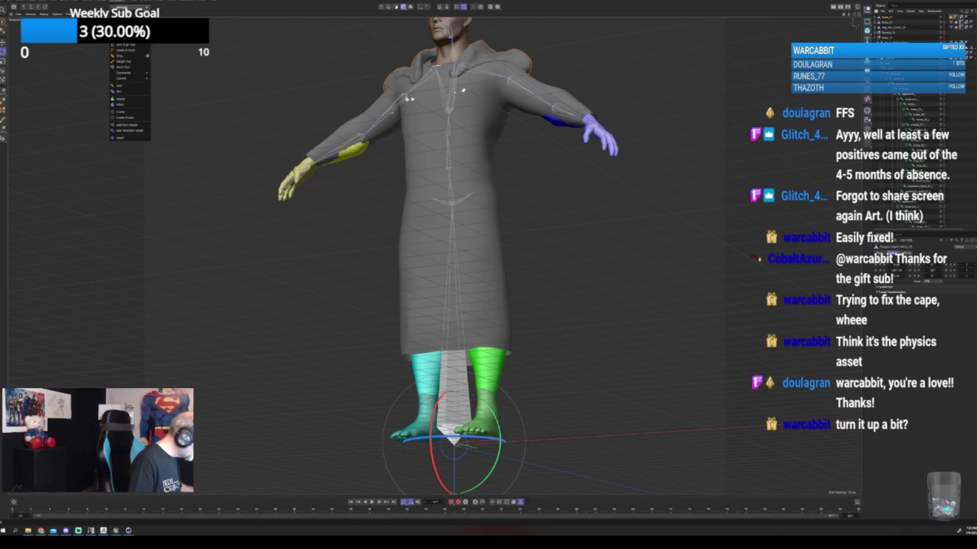
pyautogui.click(166, 15)
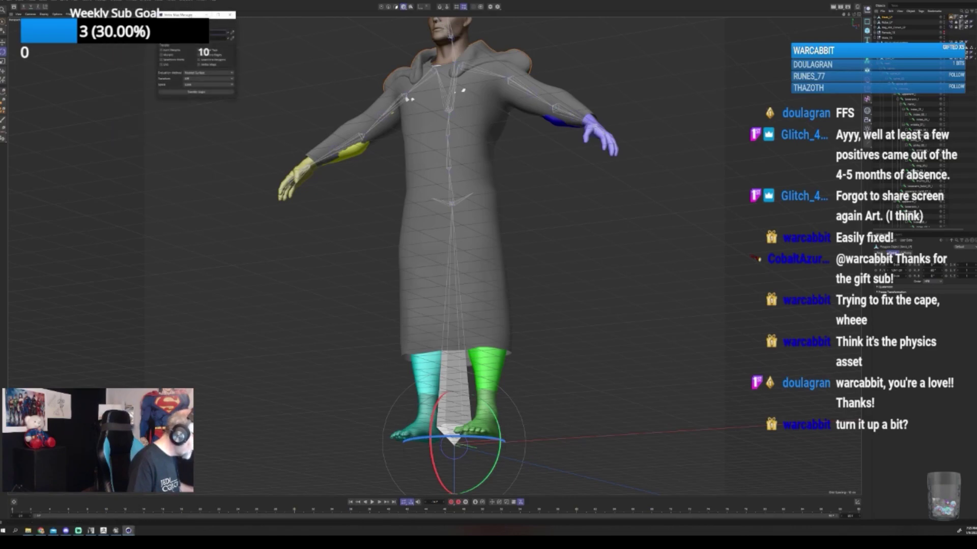
pyautogui.moveTo(190, 15); pyautogui.dragTo(662, 53)
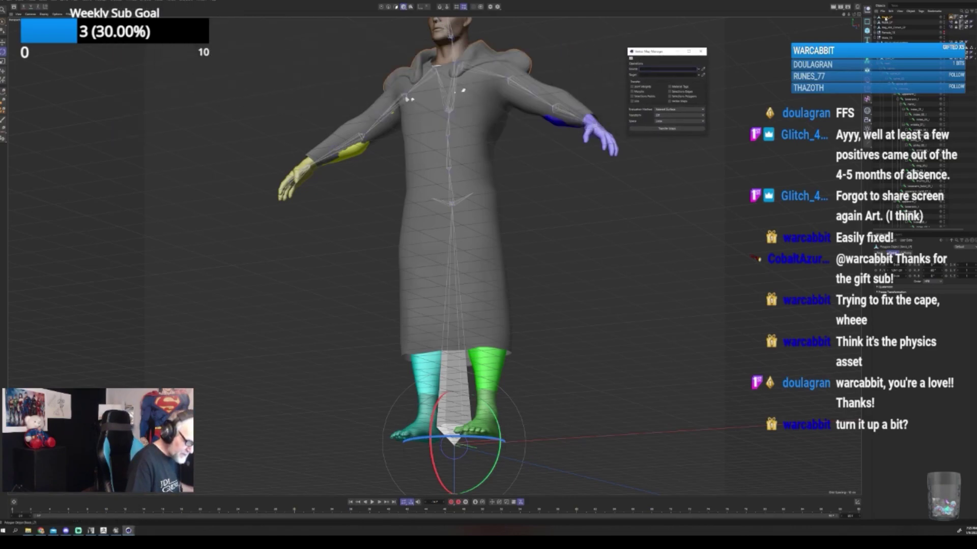
pyautogui.moveTo(885, 19); pyautogui.dragTo(674, 69)
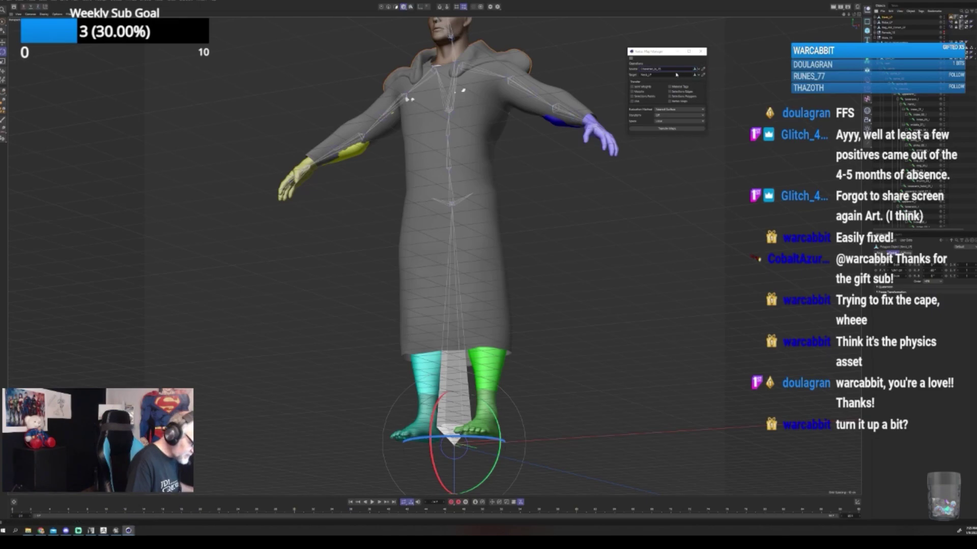
pyautogui.click(634, 92)
pyautogui.click(664, 129)
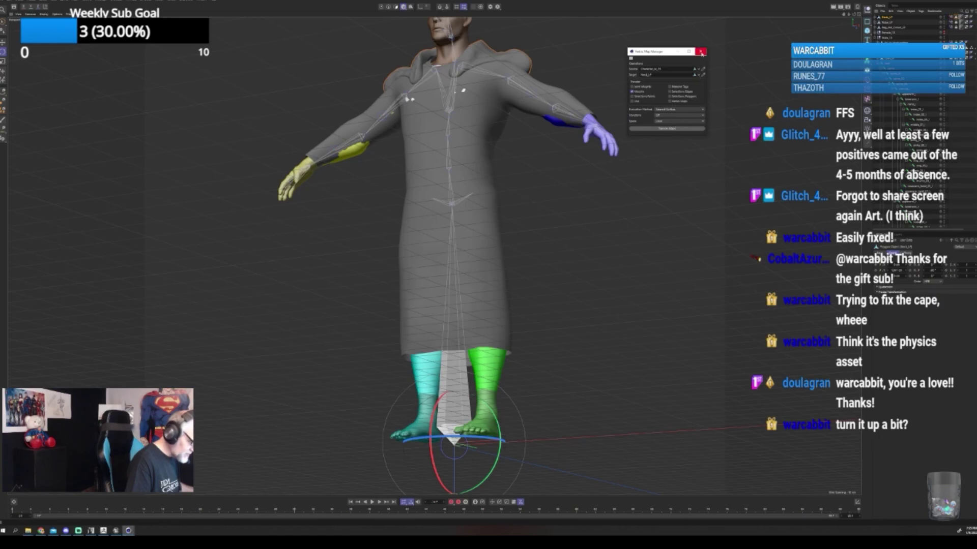
pyautogui.click(700, 51)
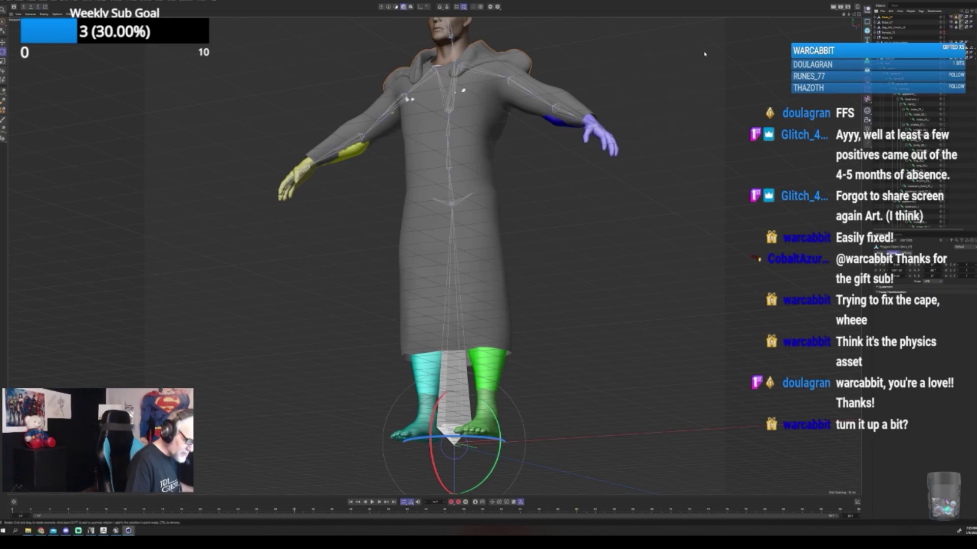
# Inspect the skeleton's joints below the hood and examine the root joint's attribute sections, ending with its basic properties
pyautogui.click(885, 19)
pyautogui.click(915, 106)
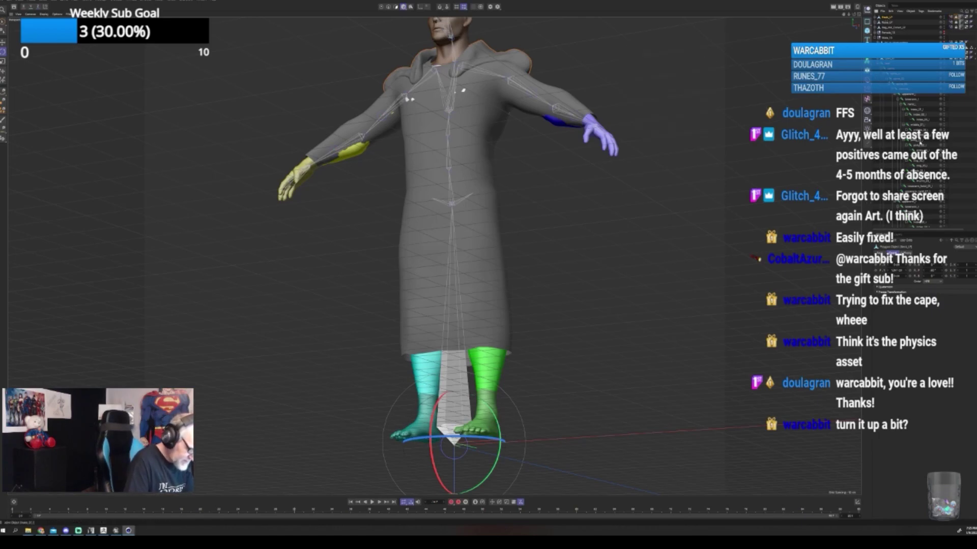
pyautogui.scroll(-3, 915, 143)
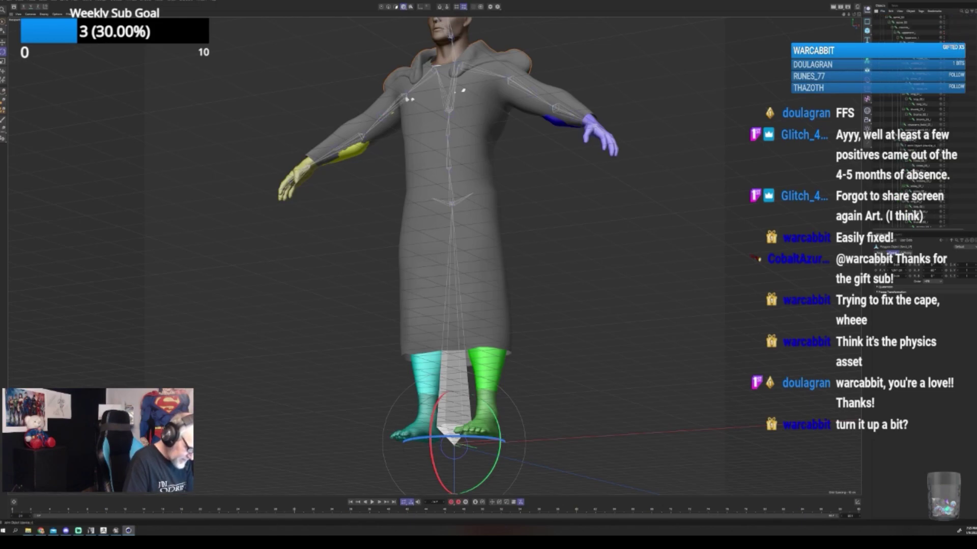
pyautogui.click(914, 145)
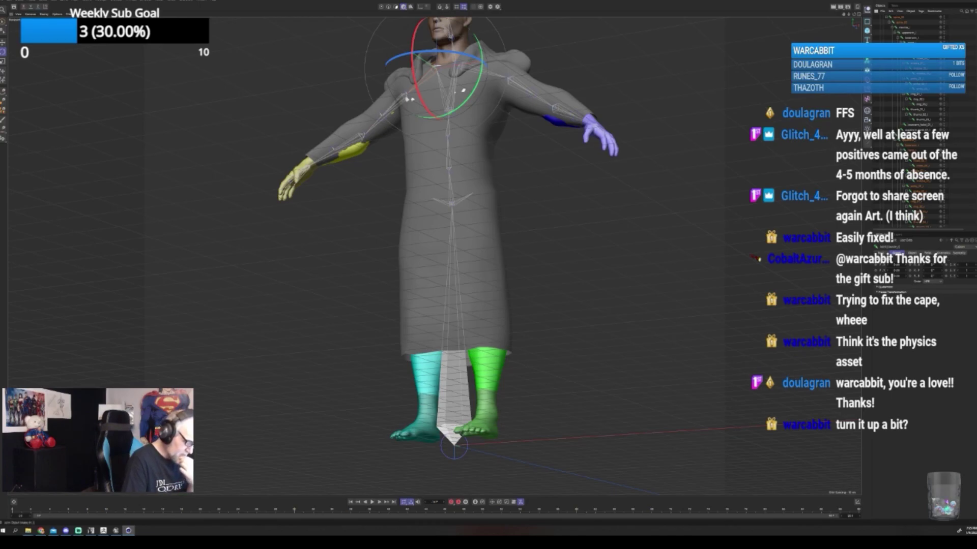
pyautogui.scroll(4, 897, 39)
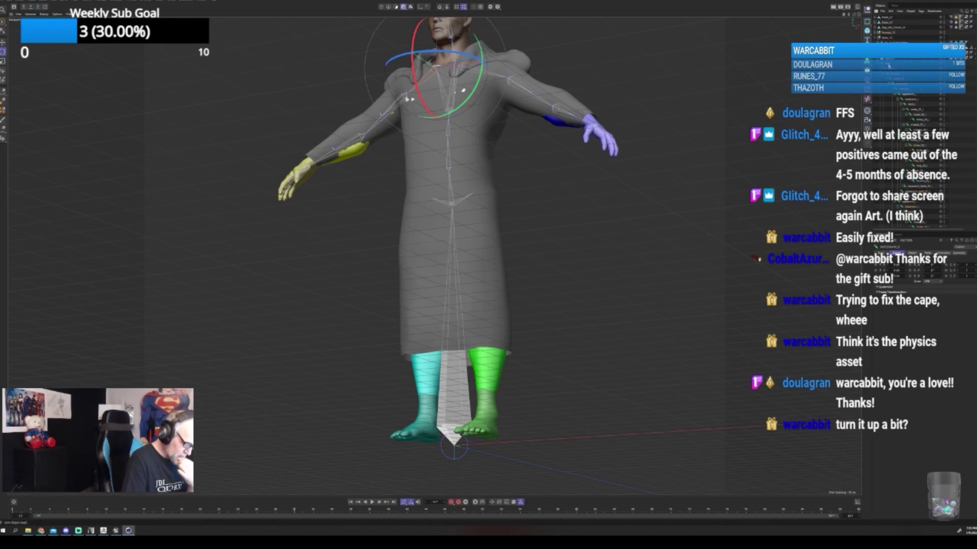
pyautogui.click(889, 66)
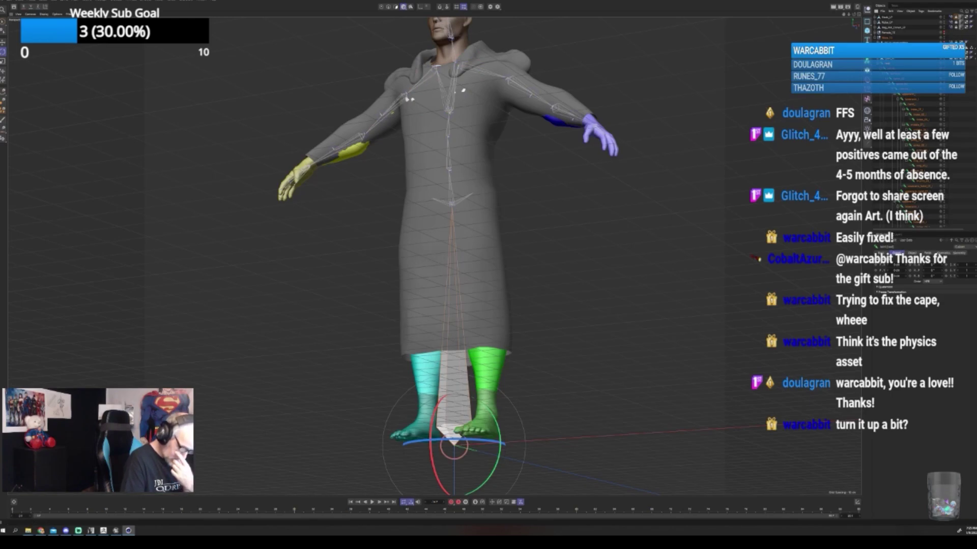
pyautogui.click(943, 253)
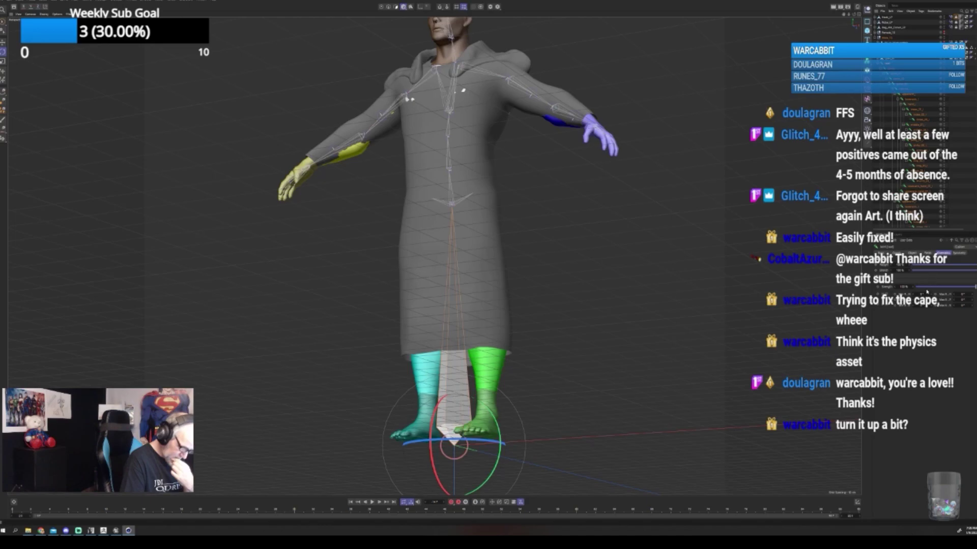
pyautogui.click(881, 252)
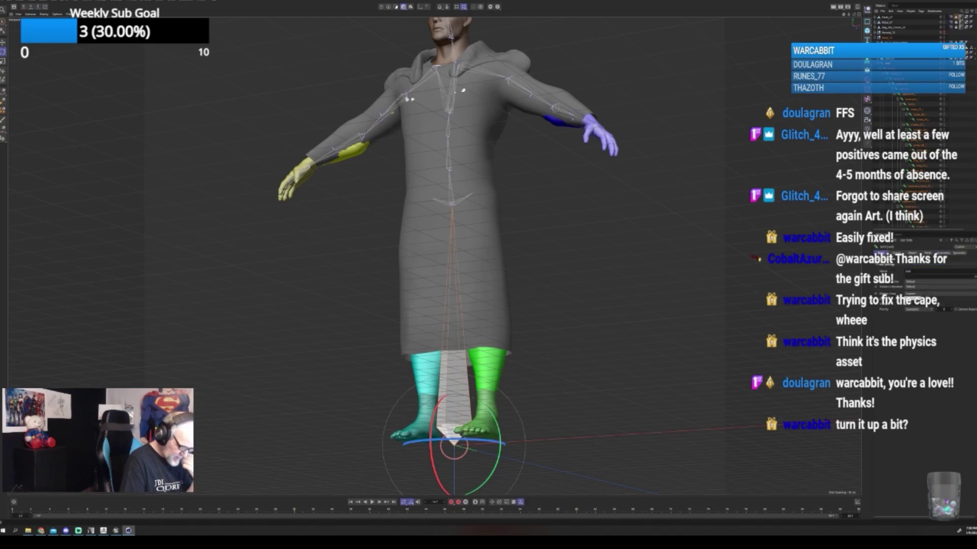
# Examine the neck joint's attribute sections down to its basic properties, and return to the hood's basic properties
pyautogui.click(887, 18)
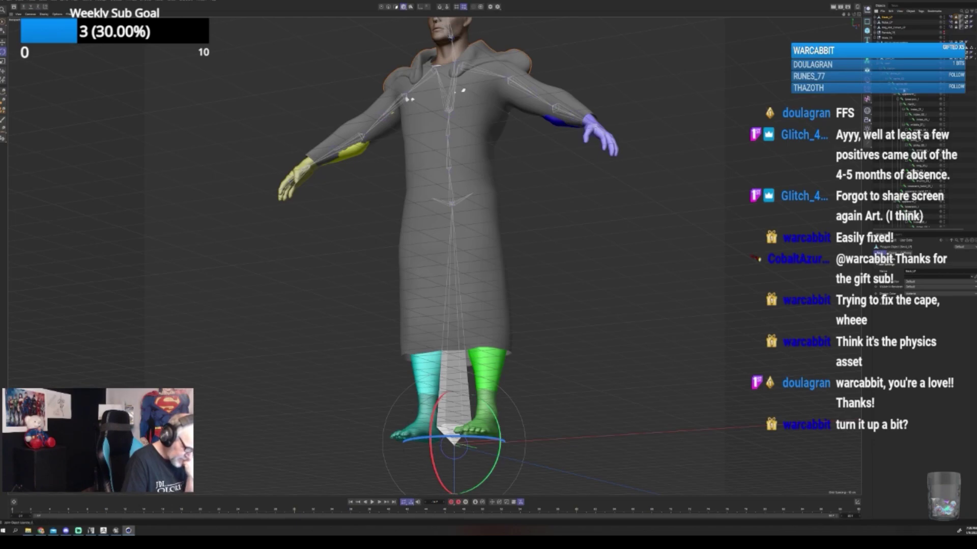
pyautogui.scroll(-5, 911, 169)
pyautogui.scroll(-3, 909, 190)
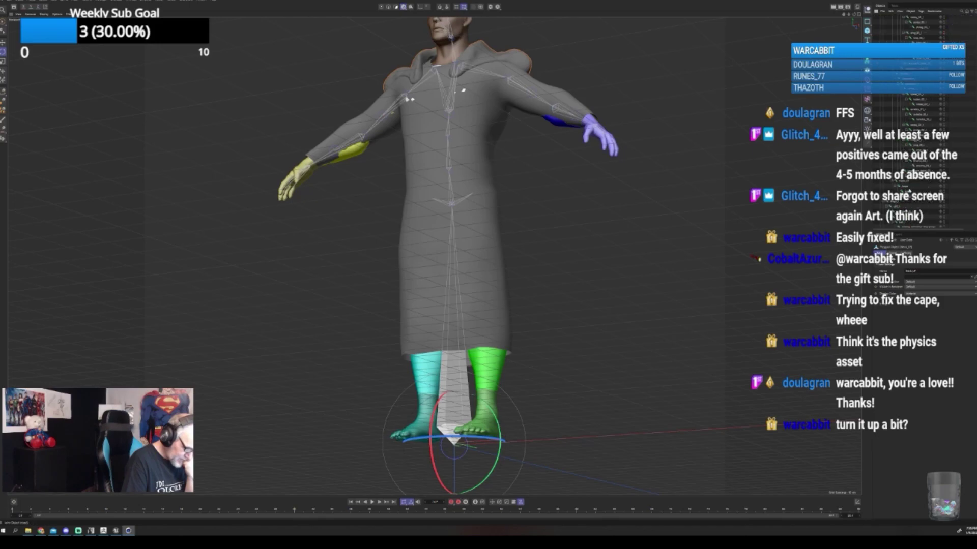
pyautogui.click(901, 184)
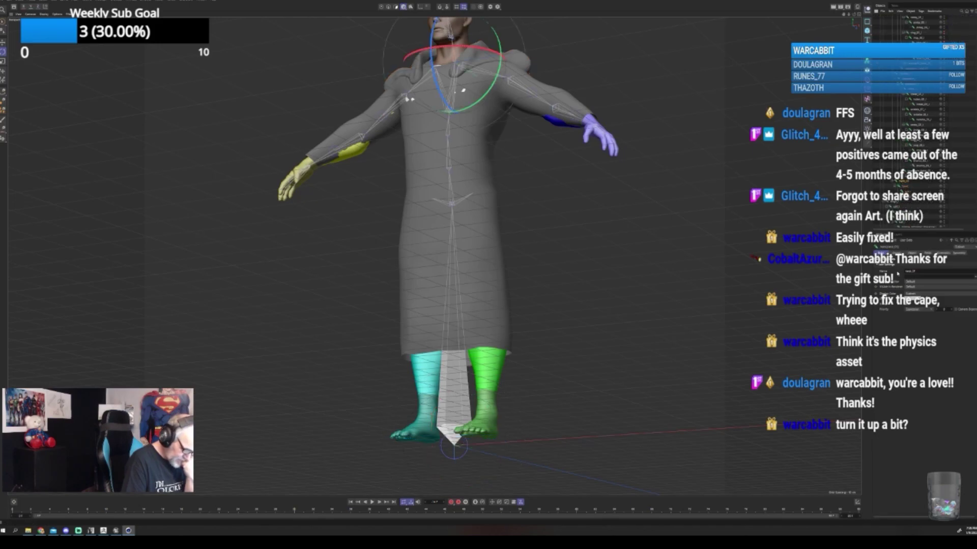
pyautogui.click(944, 253)
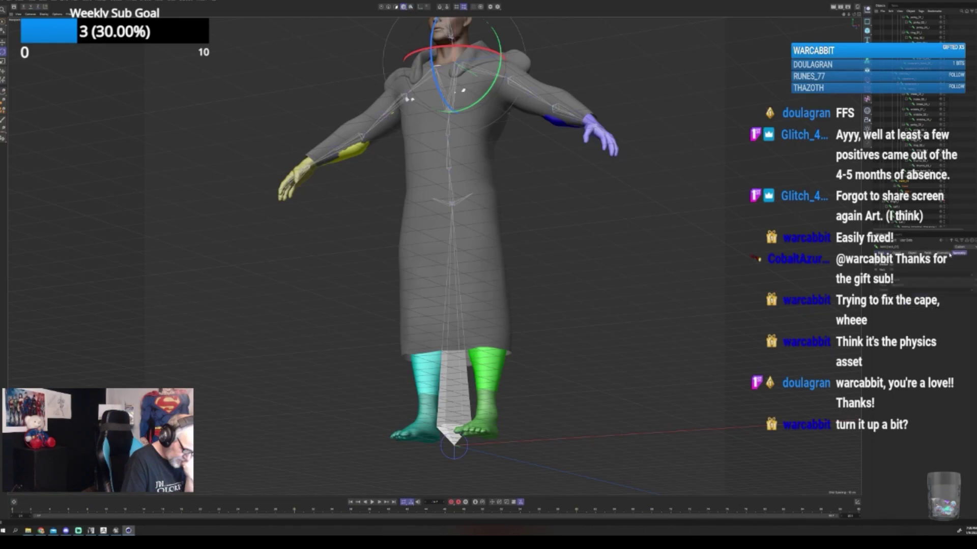
pyautogui.click(928, 253)
pyautogui.click(912, 254)
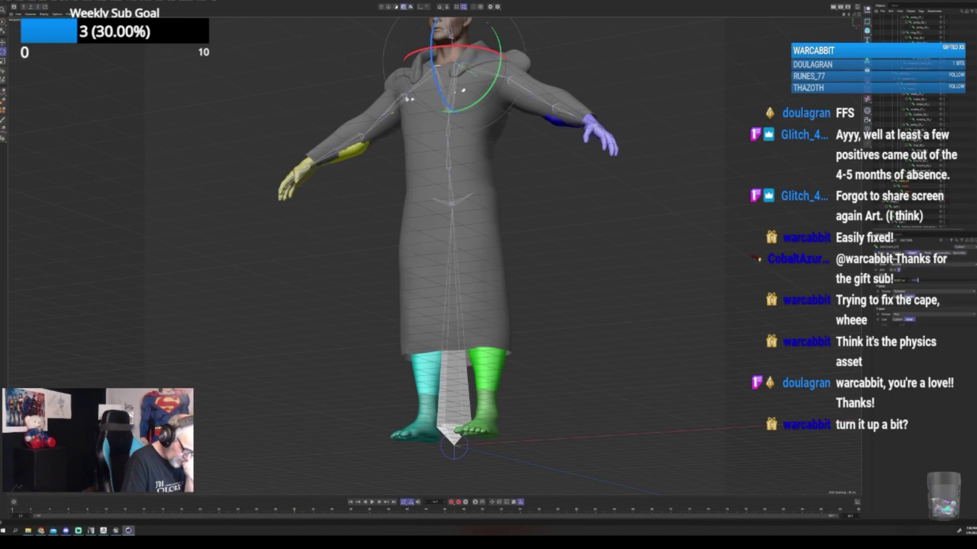
pyautogui.click(897, 253)
pyautogui.click(881, 253)
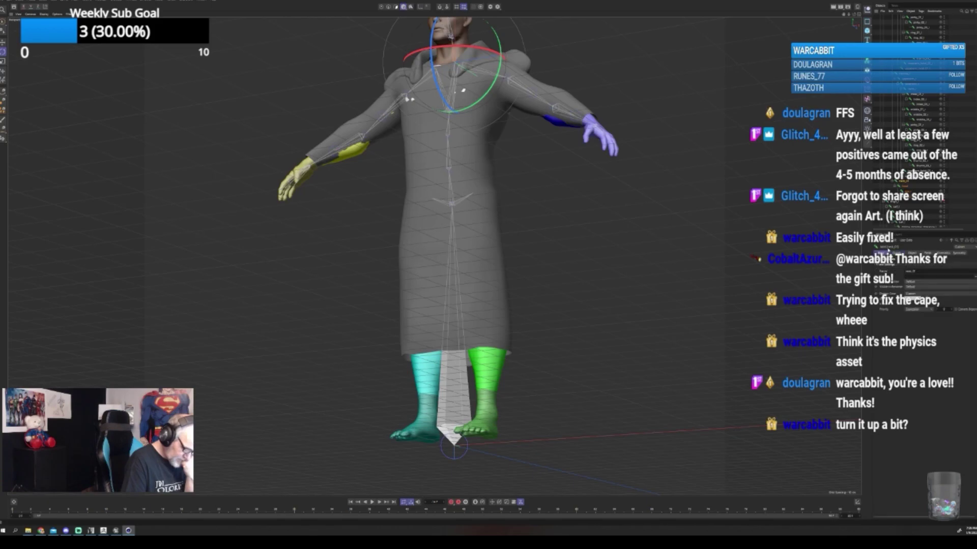
pyautogui.scroll(8, 919, 203)
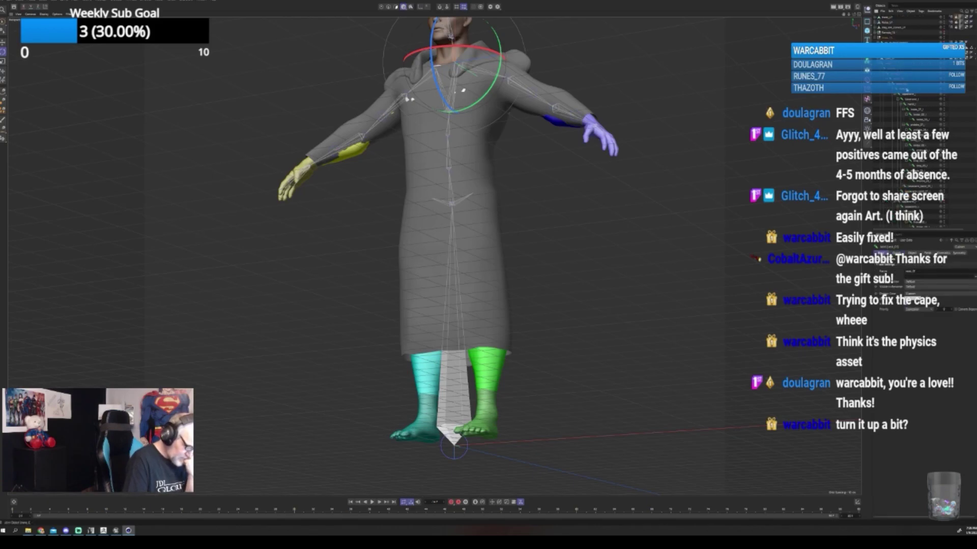
pyautogui.click(885, 19)
pyautogui.click(886, 17)
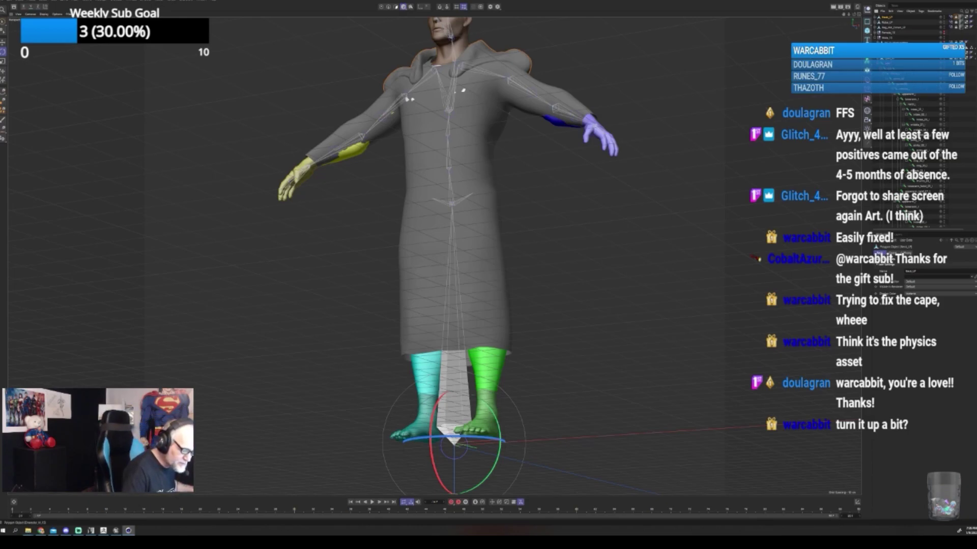
# Compare the basic properties of the hood, its skin object and the neighbouring costume mesh, and check the scene's layers
pyautogui.click(885, 23)
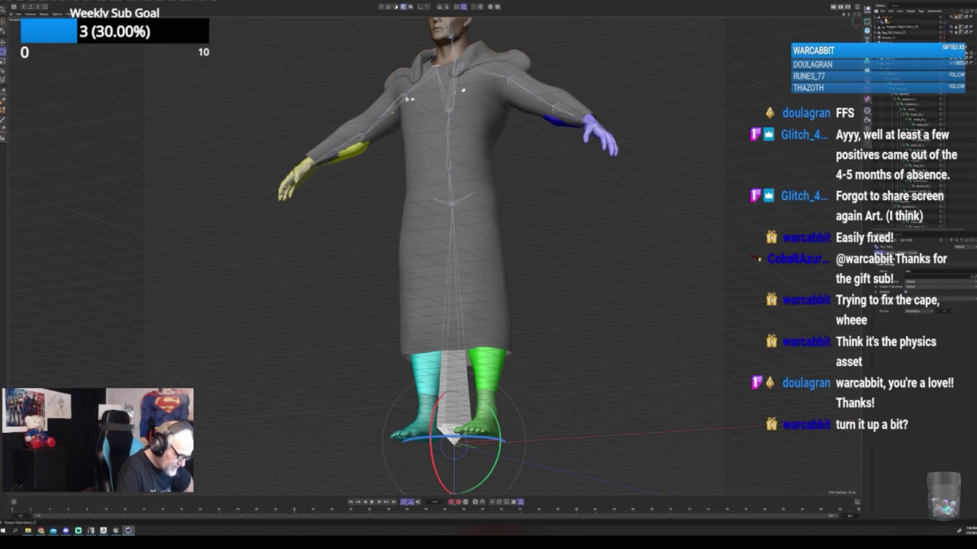
pyautogui.click(885, 19)
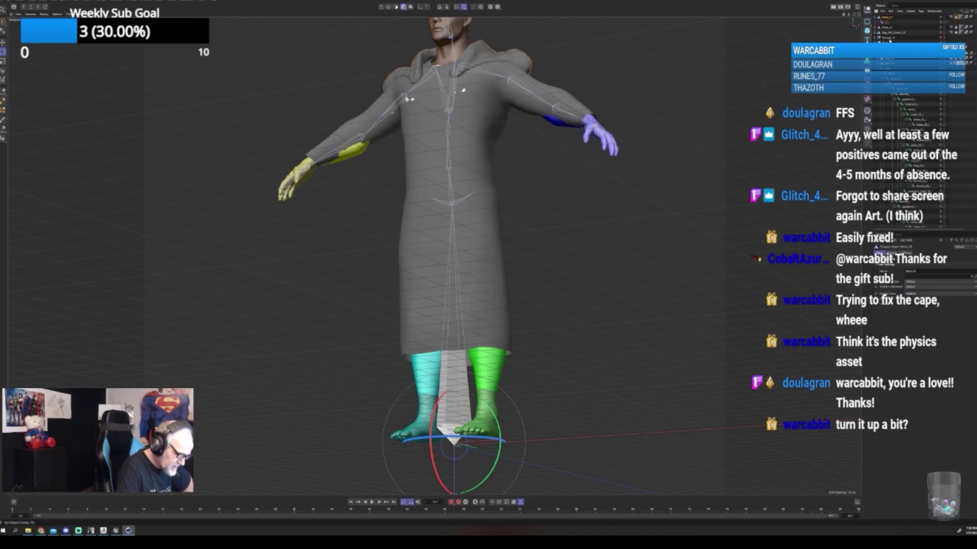
pyautogui.click(889, 33)
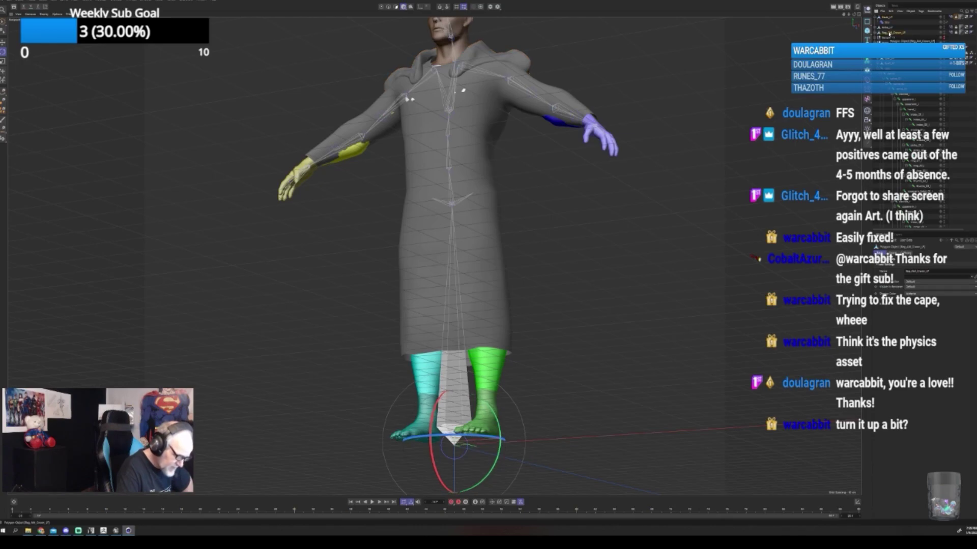
pyautogui.click(889, 19)
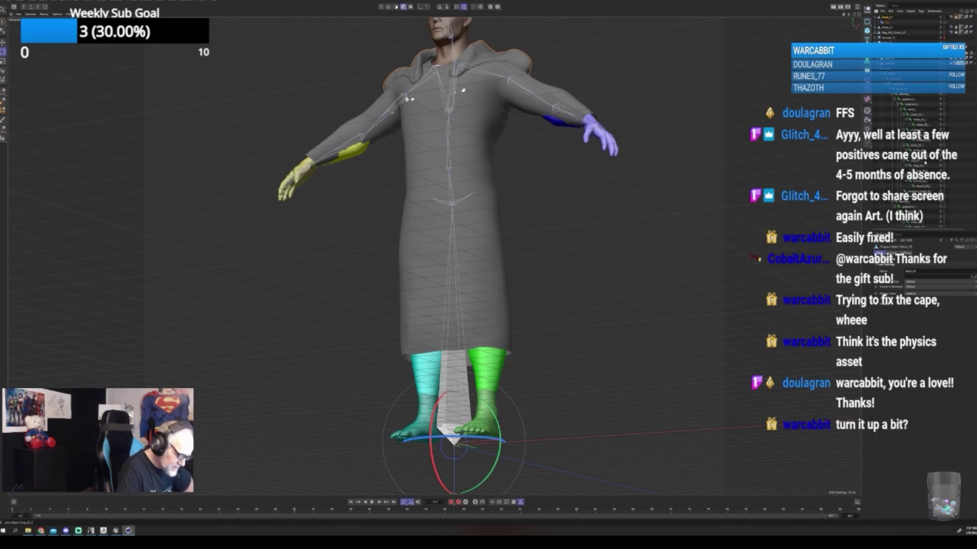
pyautogui.click(898, 235)
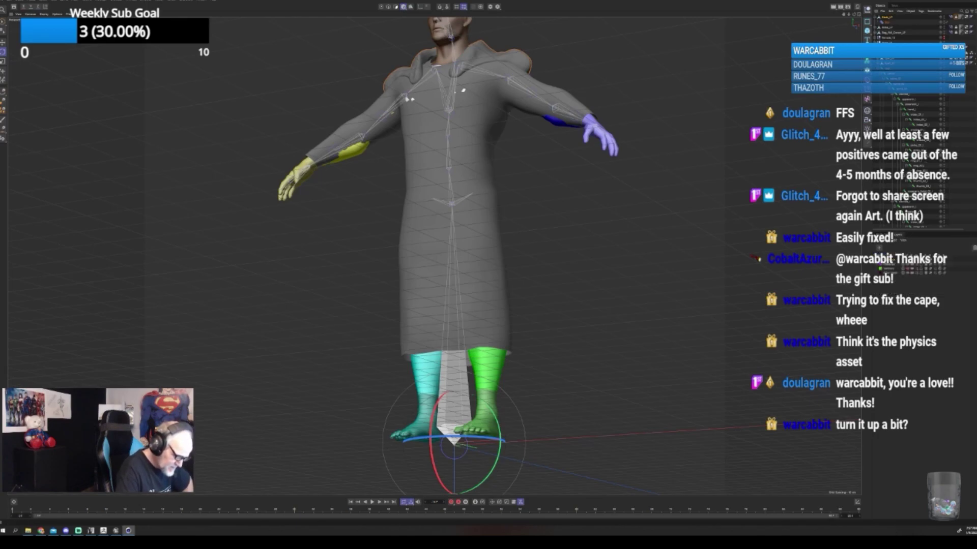
pyautogui.click(897, 238)
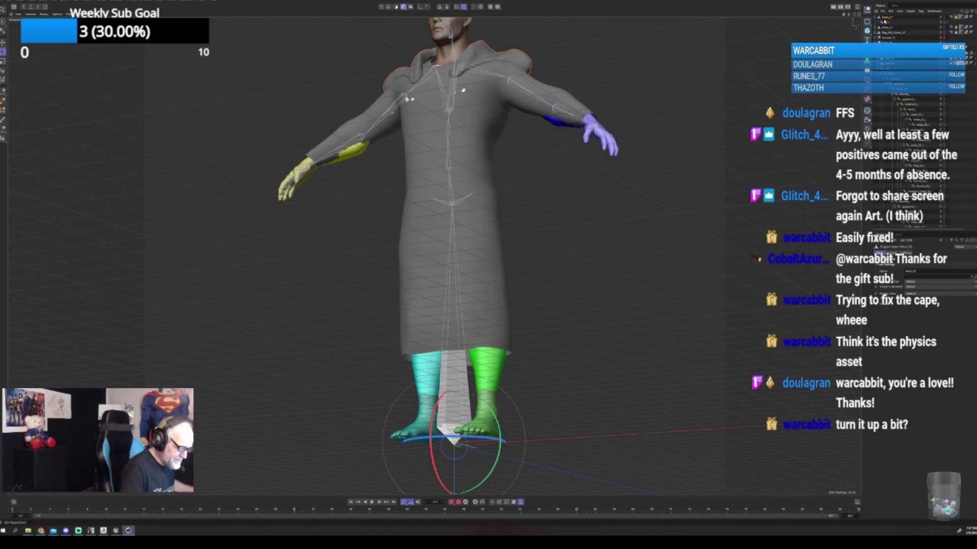
# Select the hood together with the skeleton and start an FBX export, accepting the export settings
pyautogui.keyDown('ctrl'); pyautogui.click(887, 69); pyautogui.keyUp('ctrl')
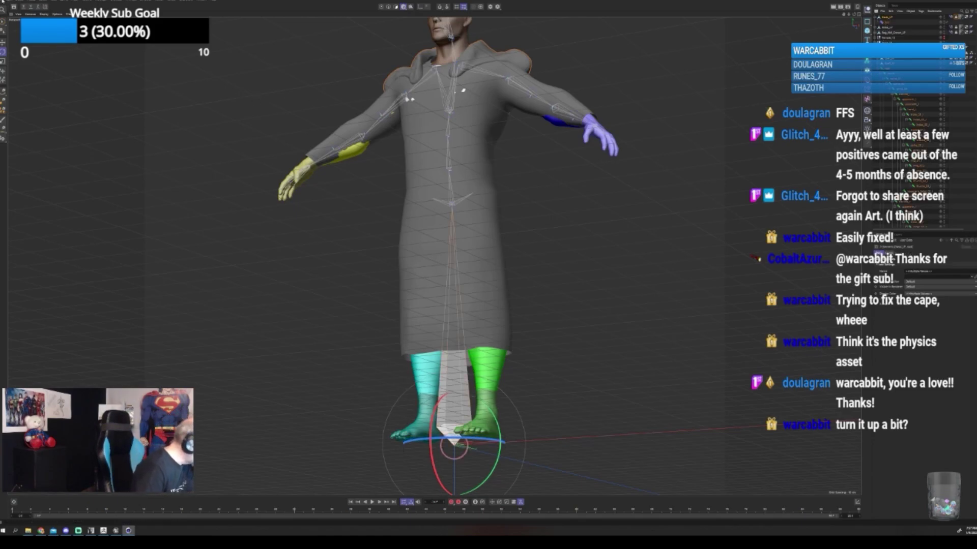
pyautogui.click(4, 2)
pyautogui.moveTo(18, 106)
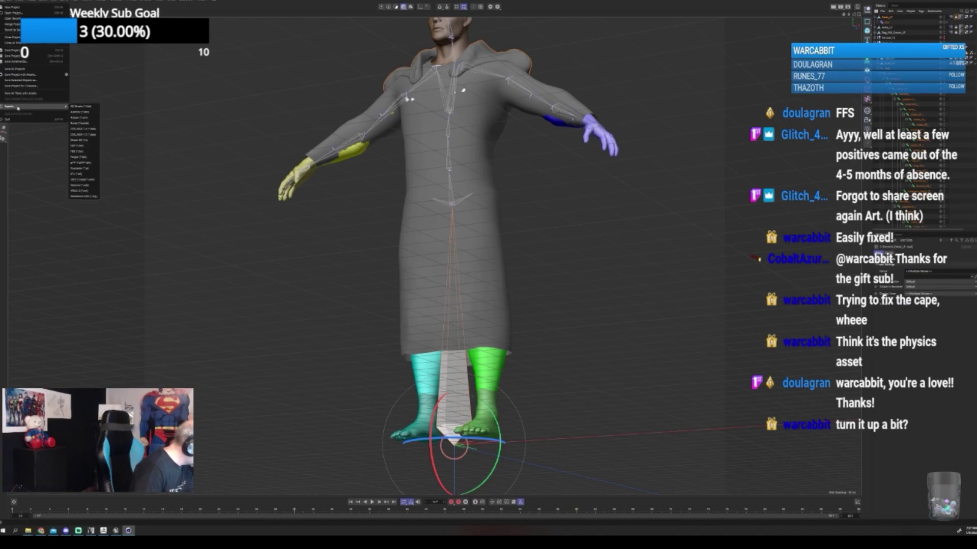
pyautogui.click(77, 151)
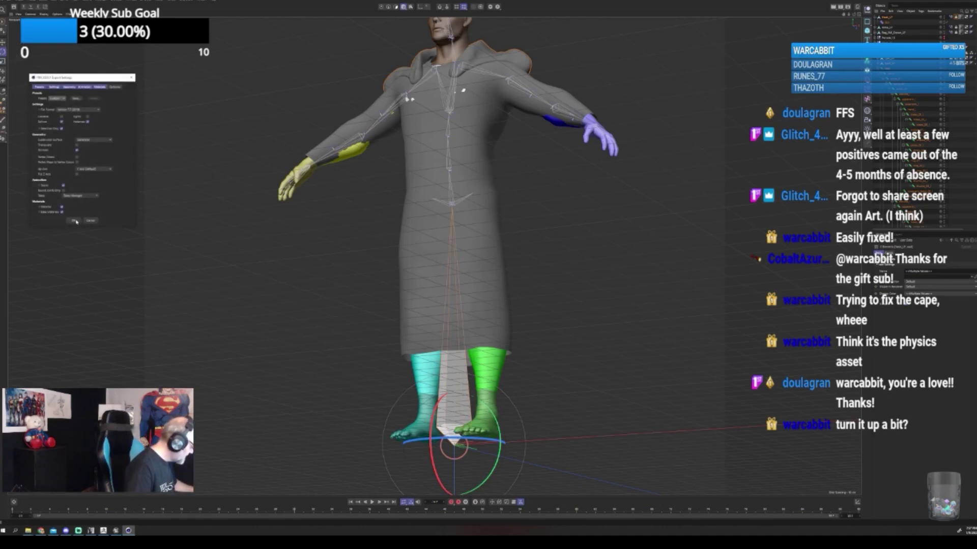
pyautogui.click(73, 220)
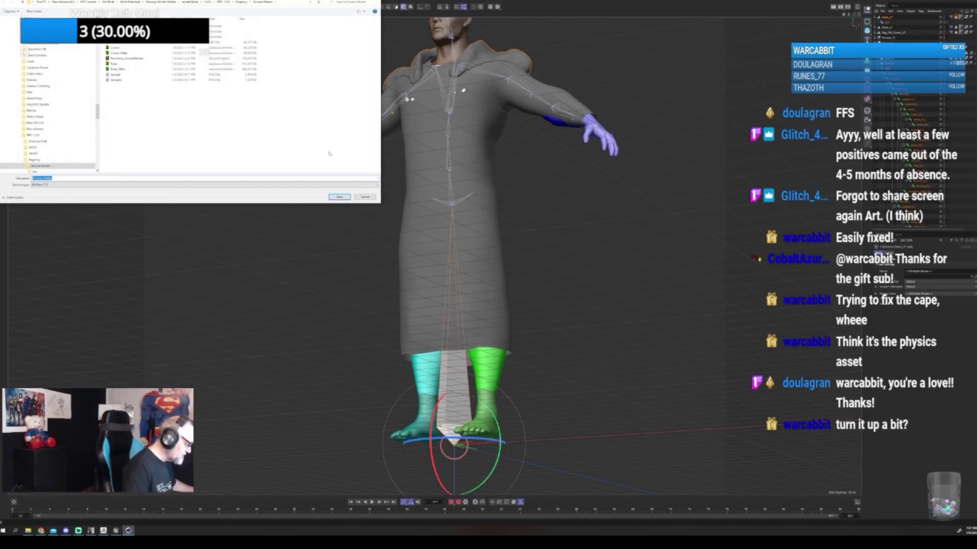
# Save the FBX in the costume's export subfolder, basing its file name on the existing file there with the part name changed
pyautogui.doubleClick(133, 26)
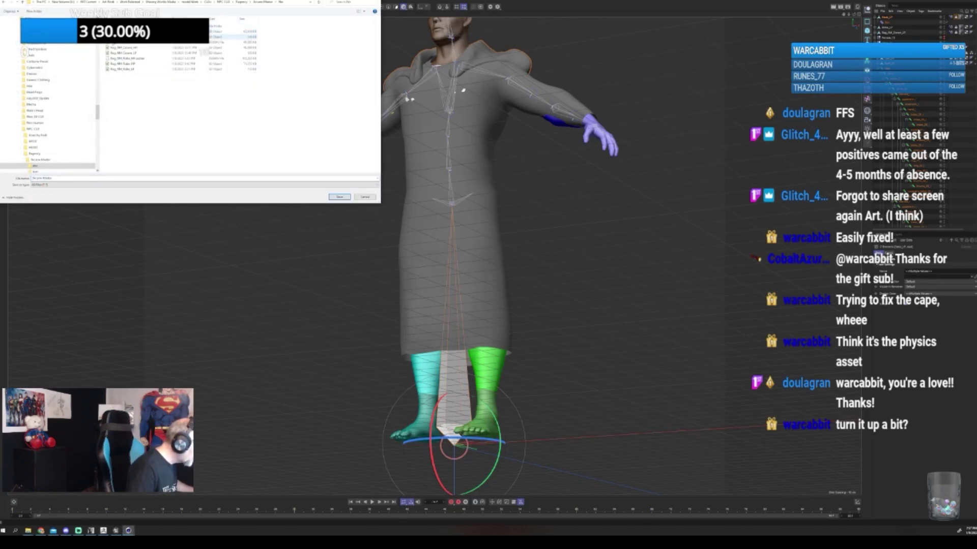
pyautogui.doubleClick(133, 26)
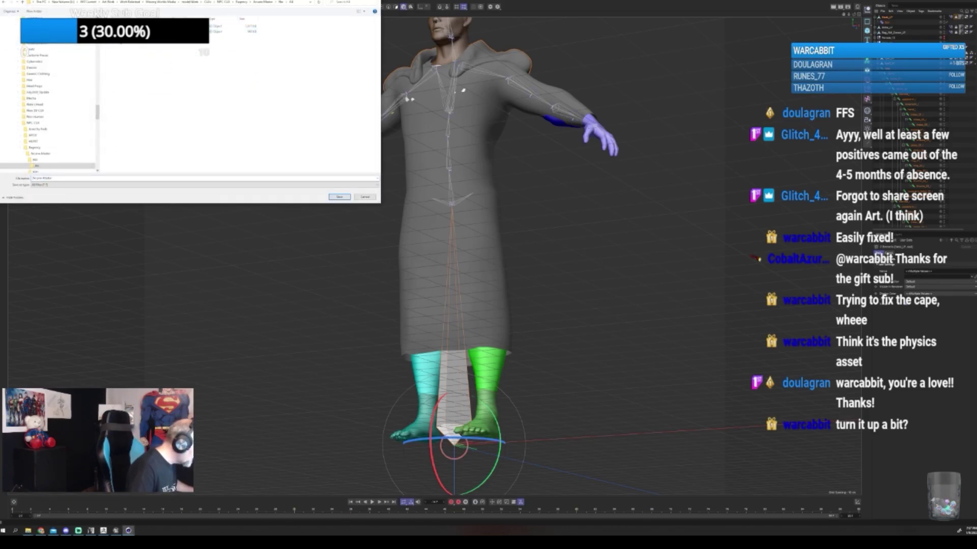
pyautogui.click(234, 32)
pyautogui.click(75, 178)
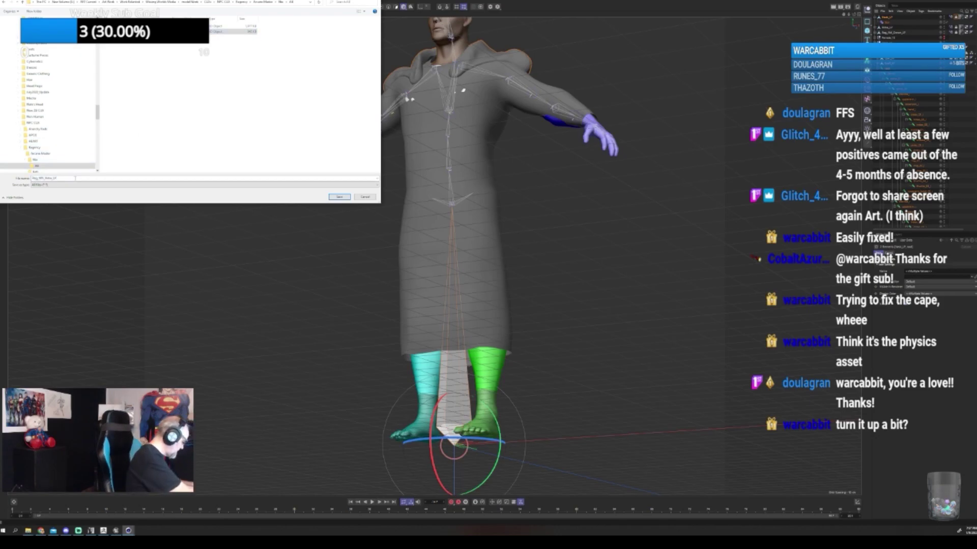
pyautogui.press('Left')
pyautogui.press('Left')
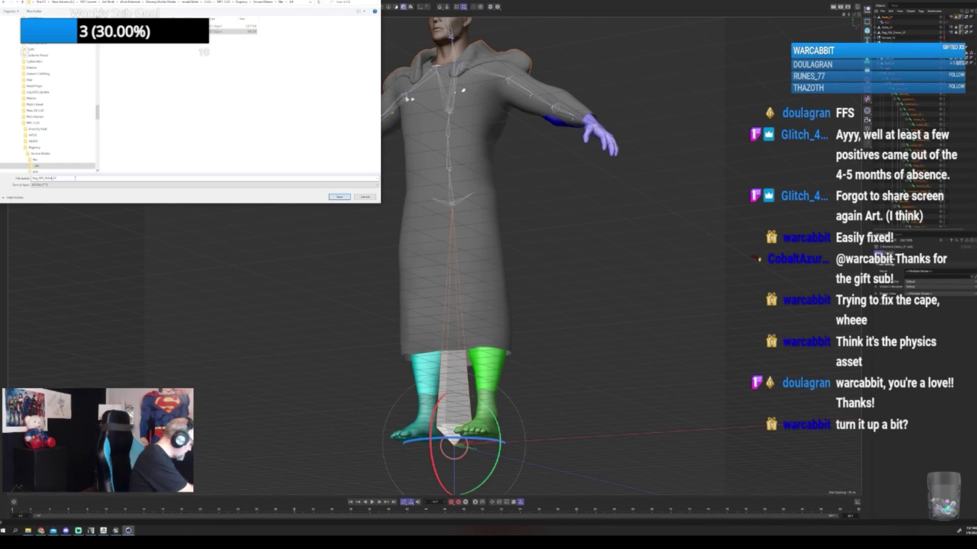
pyautogui.press('BackSpace')
pyautogui.press('BackSpace')
pyautogui.press('BackSpace')
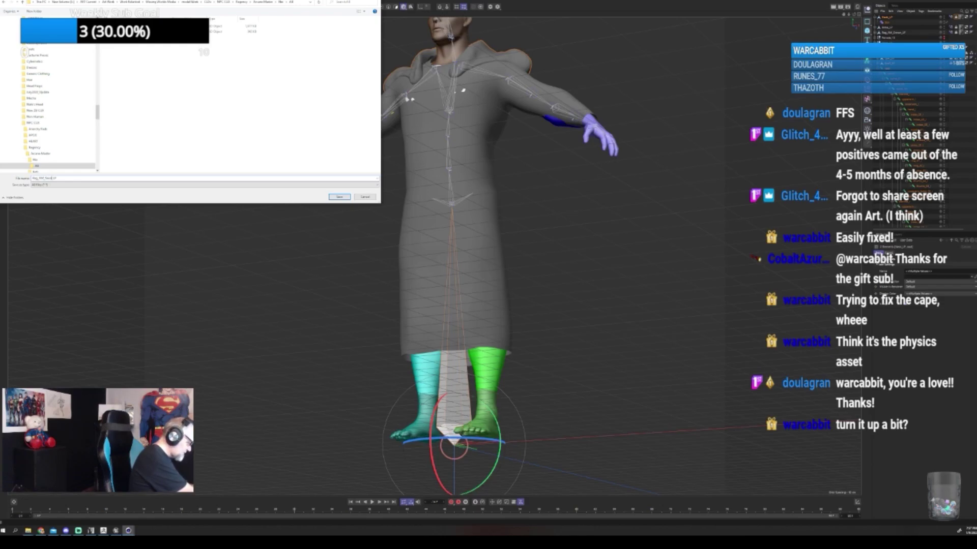
pyautogui.press('Return')
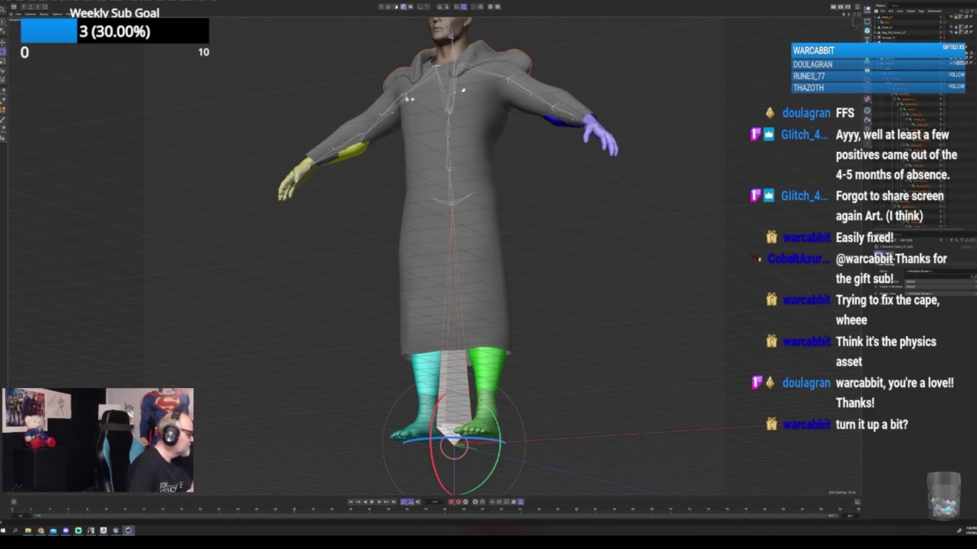
# Switch to Unreal Editor, enlarge the content browser and open the Neck folder inside CostumeParts
pyautogui.hotkey('alt', 'Tab')
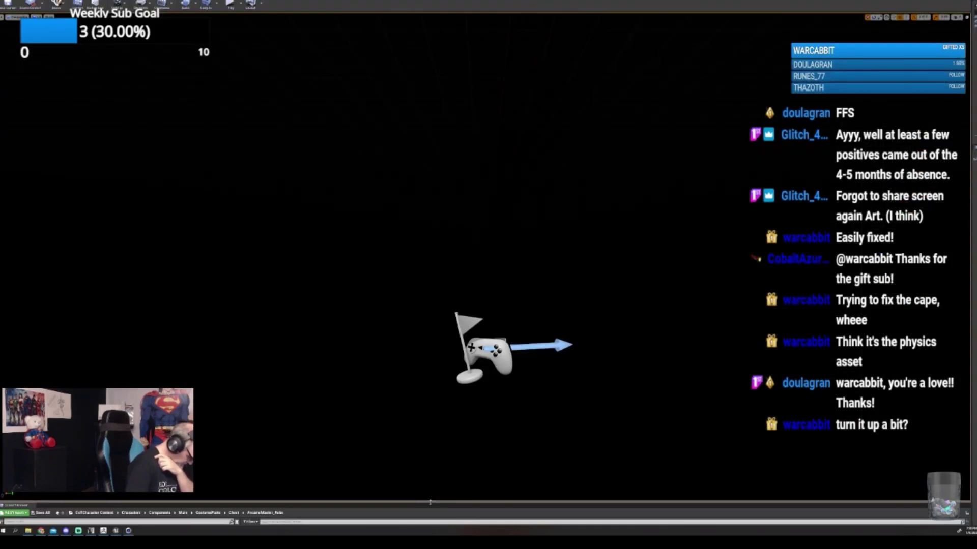
pyautogui.moveTo(431, 503); pyautogui.dragTo(278, 288)
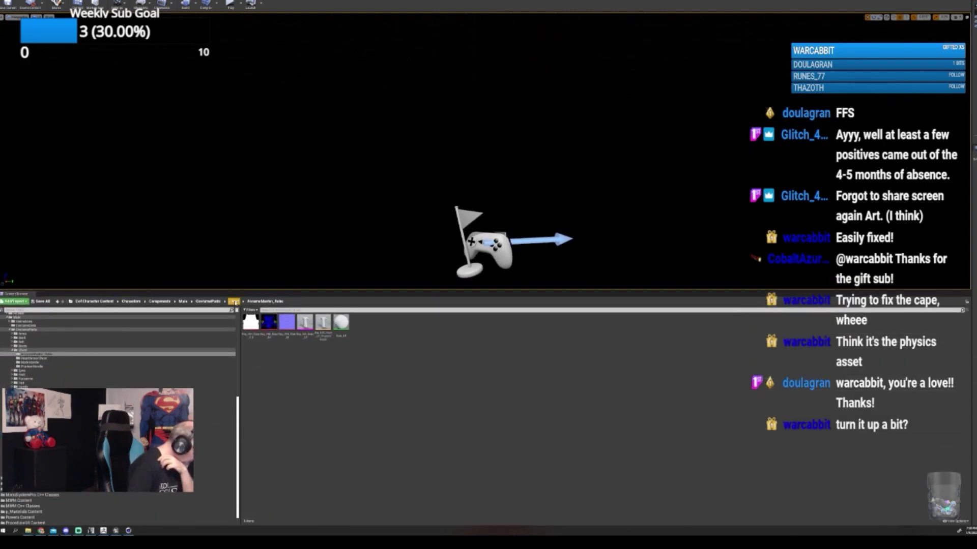
pyautogui.click(234, 301)
pyautogui.click(211, 301)
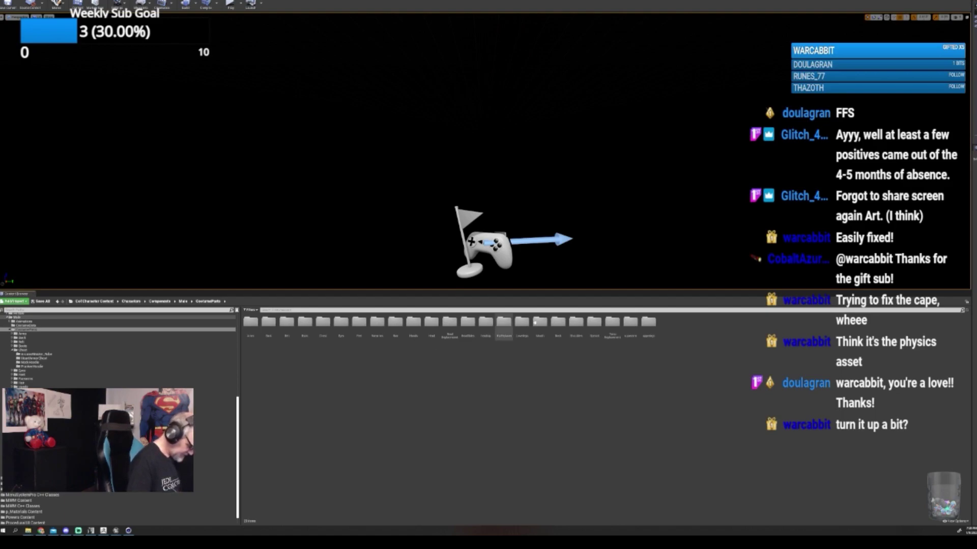
pyautogui.doubleClick(558, 321)
# Create a new Arcane Master folder for the hood among the neck costume parts and open it
pyautogui.rightClick(350, 414)
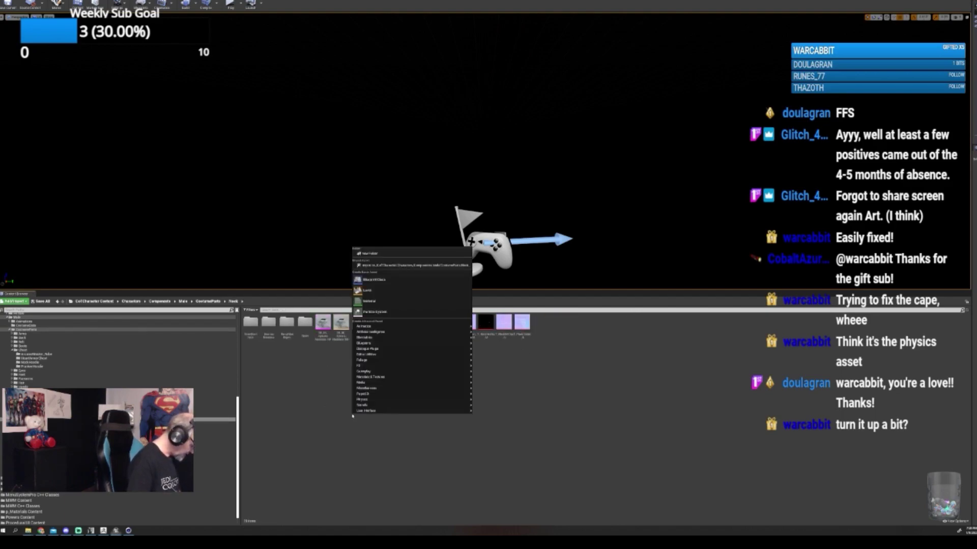
pyautogui.click(381, 257)
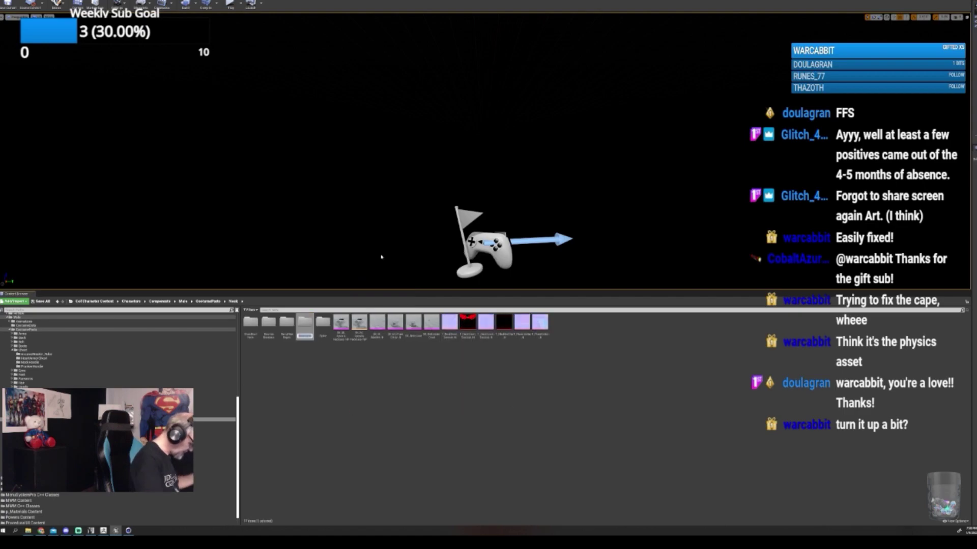
pyautogui.write('AE')
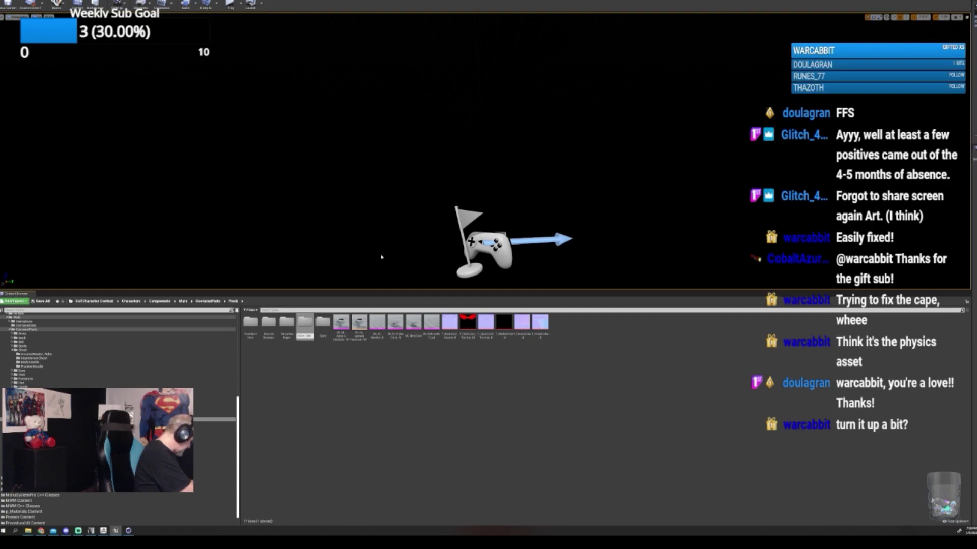
pyautogui.press('Return')
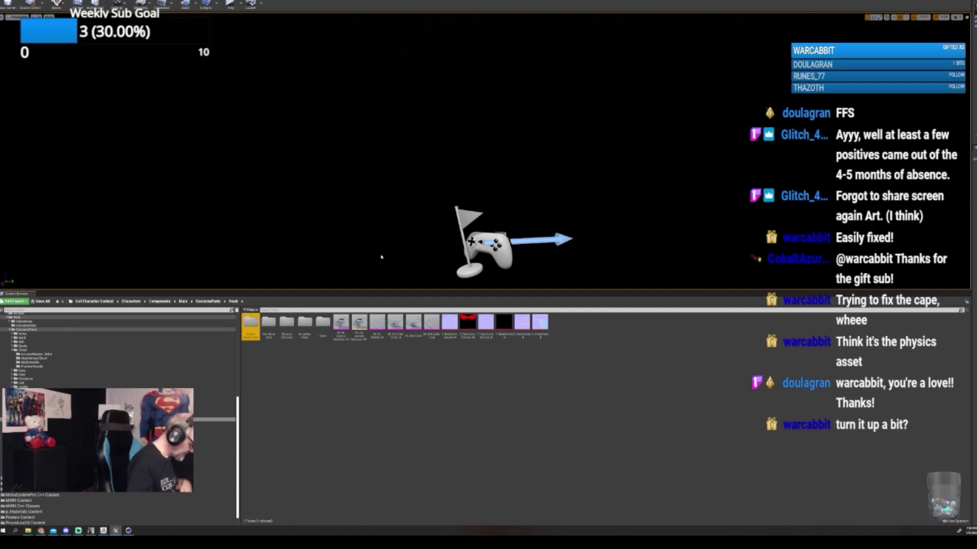
pyautogui.doubleClick(254, 325)
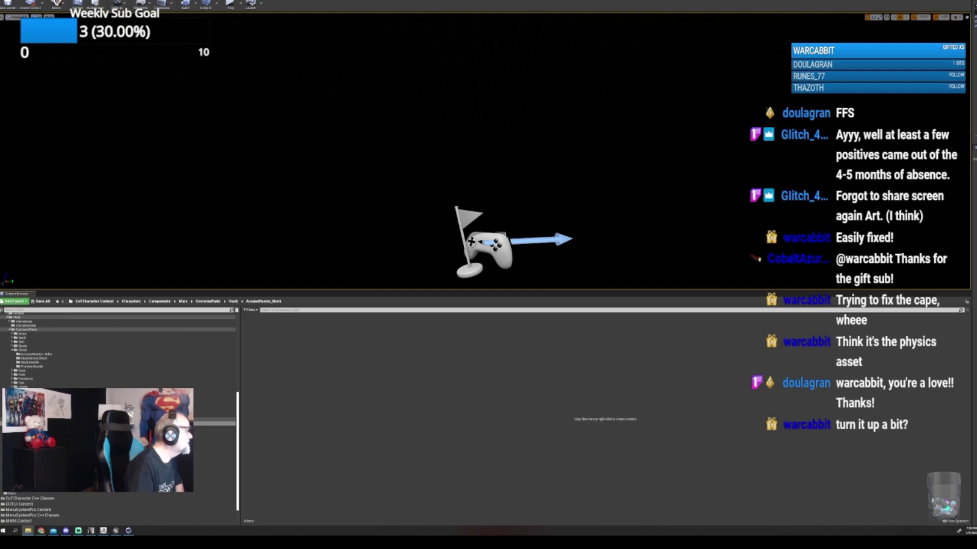
# Import the exported hood FBX as a skeletal mesh using the male skeleton, with Import Morph Targets switched off
pyautogui.moveTo(527, 351); pyautogui.dragTo(559, 388)
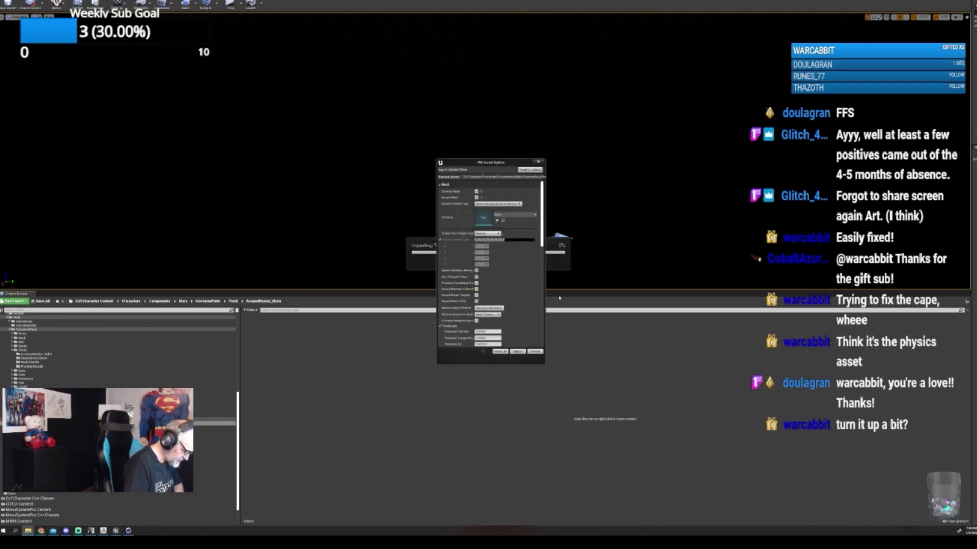
pyautogui.click(522, 217)
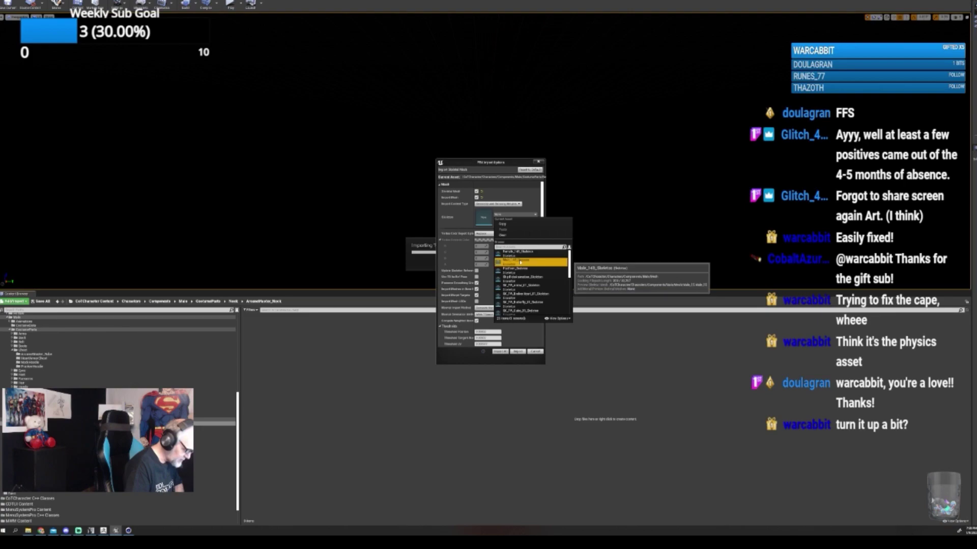
pyautogui.click(520, 265)
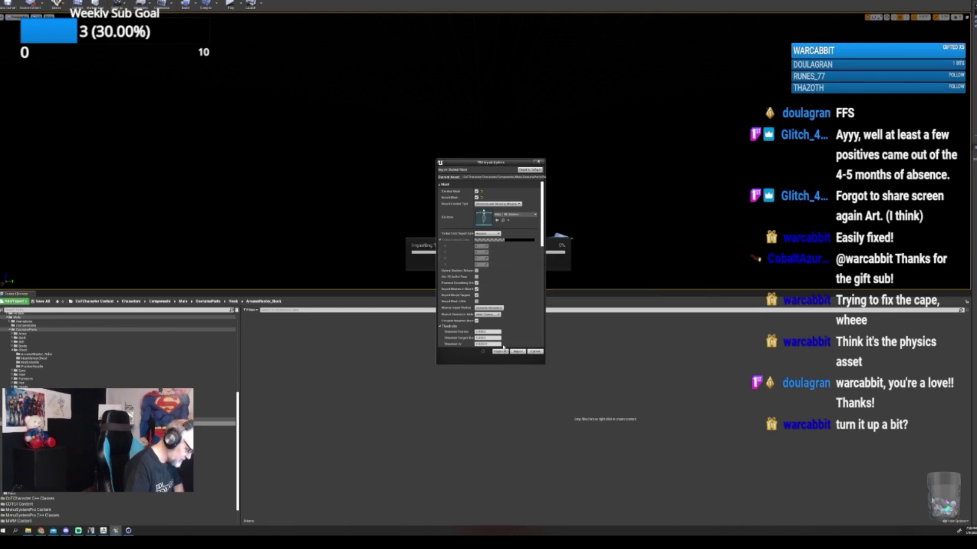
pyautogui.click(476, 296)
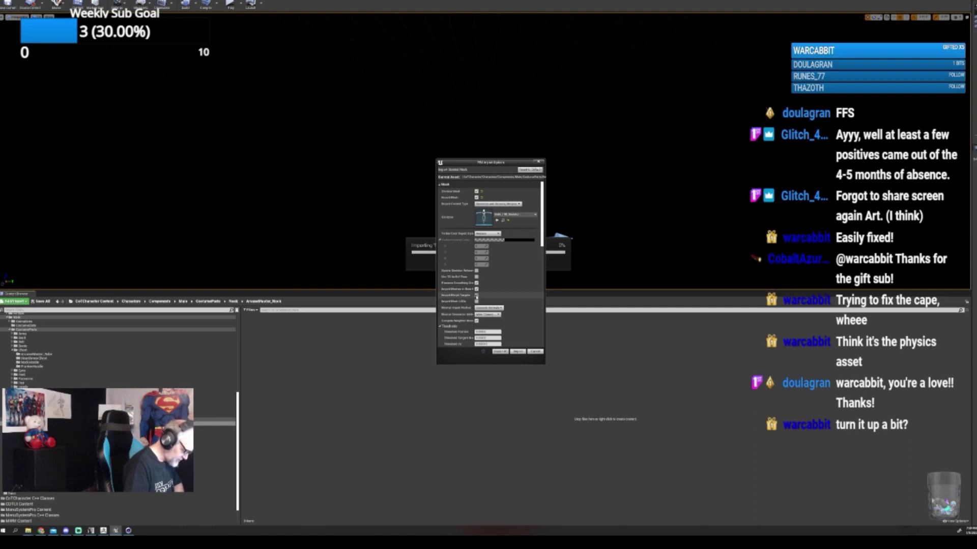
pyautogui.click(518, 352)
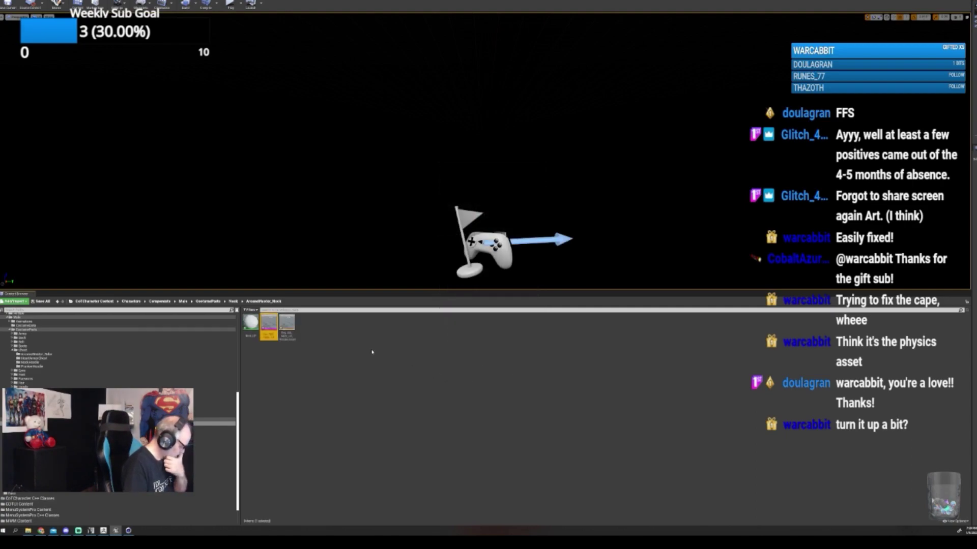
# Open the data table for the hood's part category in the main character's costume data folder and add a new row
pyautogui.click(208, 301)
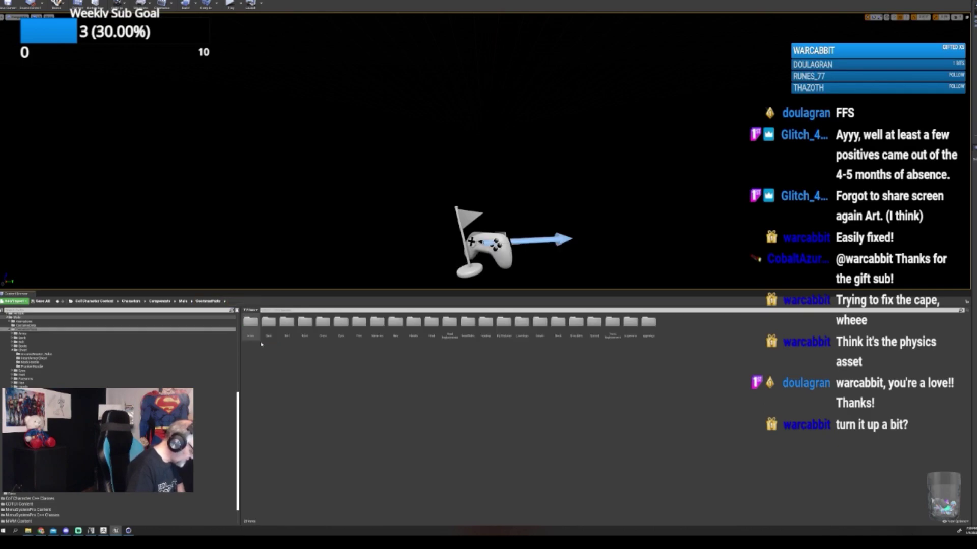
pyautogui.click(183, 301)
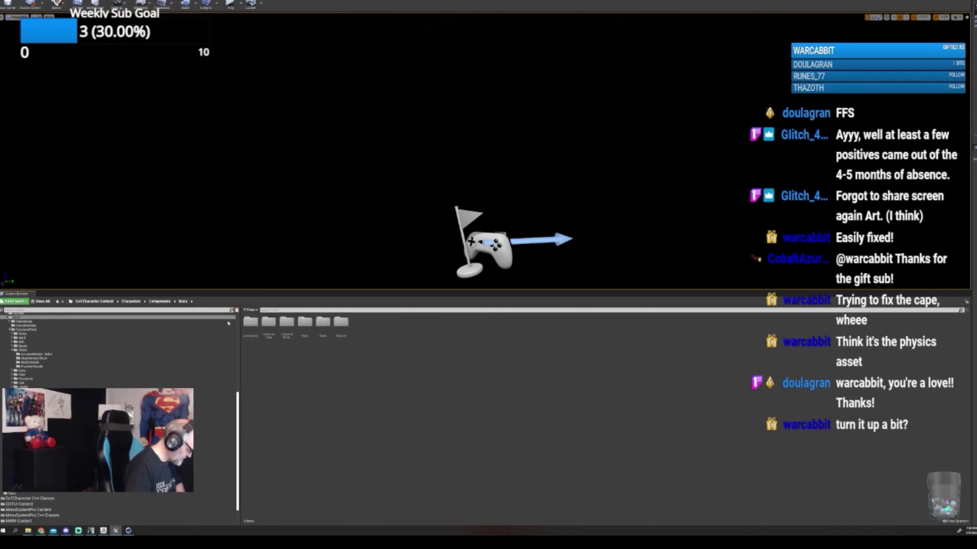
pyautogui.doubleClick(270, 327)
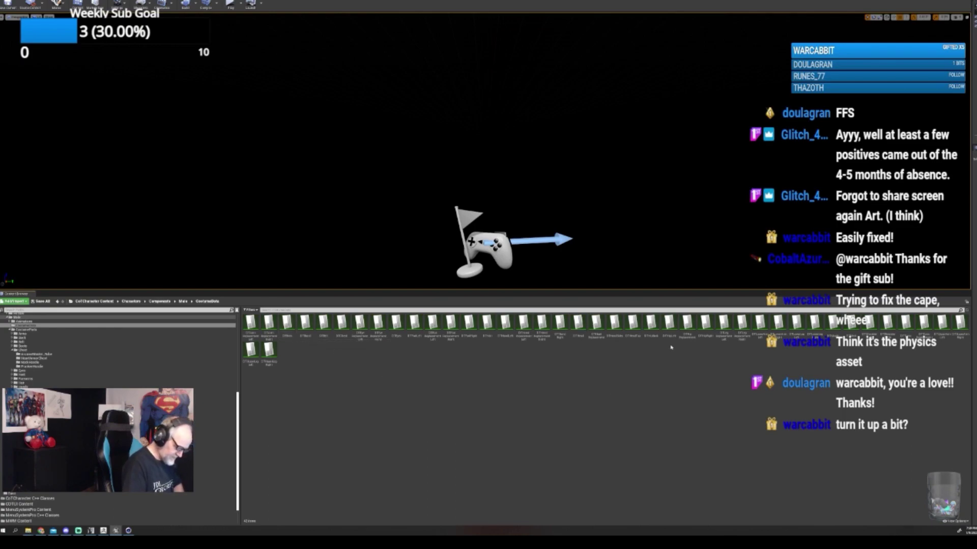
pyautogui.click(851, 322)
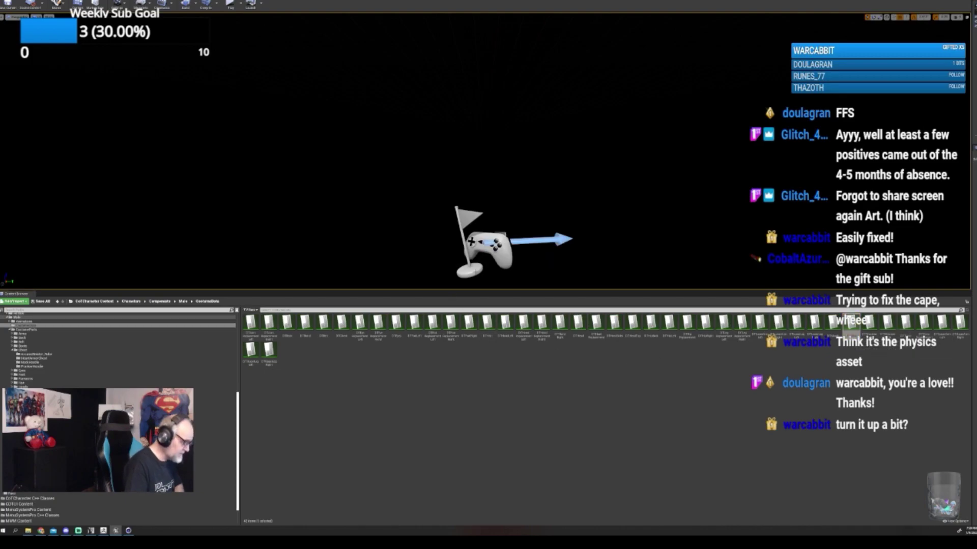
pyautogui.doubleClick(850, 322)
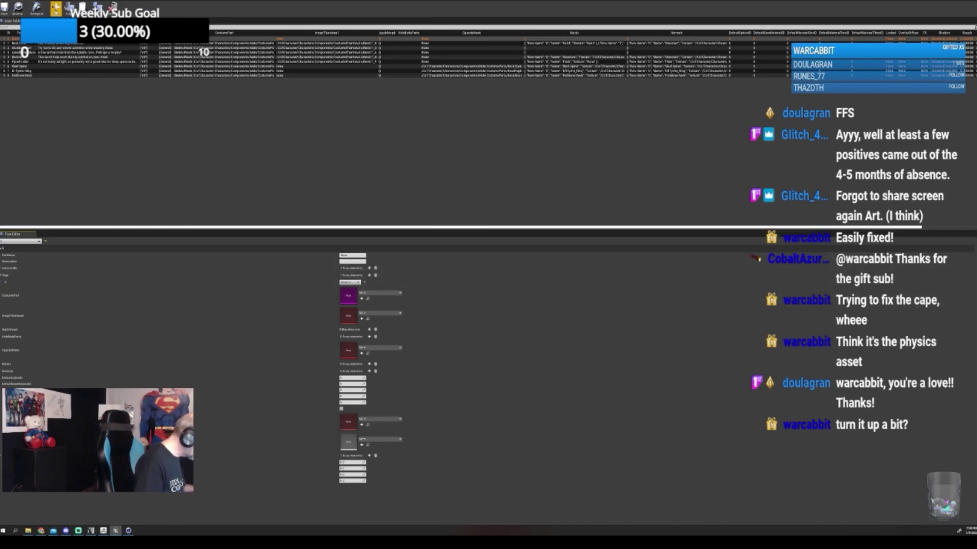
pyautogui.click(56, 8)
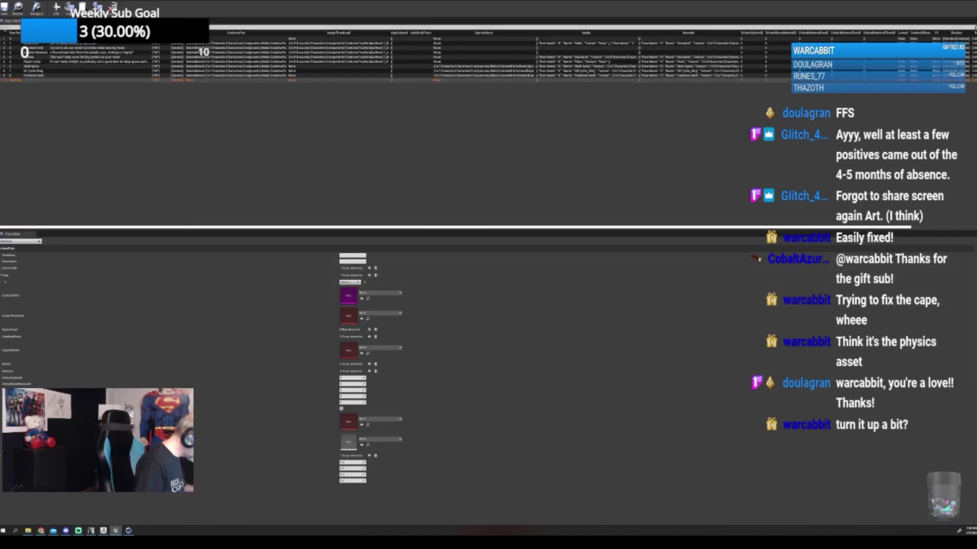
# Name the new data table row 9 and set its part name to Arcane Master Neck
pyautogui.click(18, 81)
pyautogui.write('9')
pyautogui.press('Return')
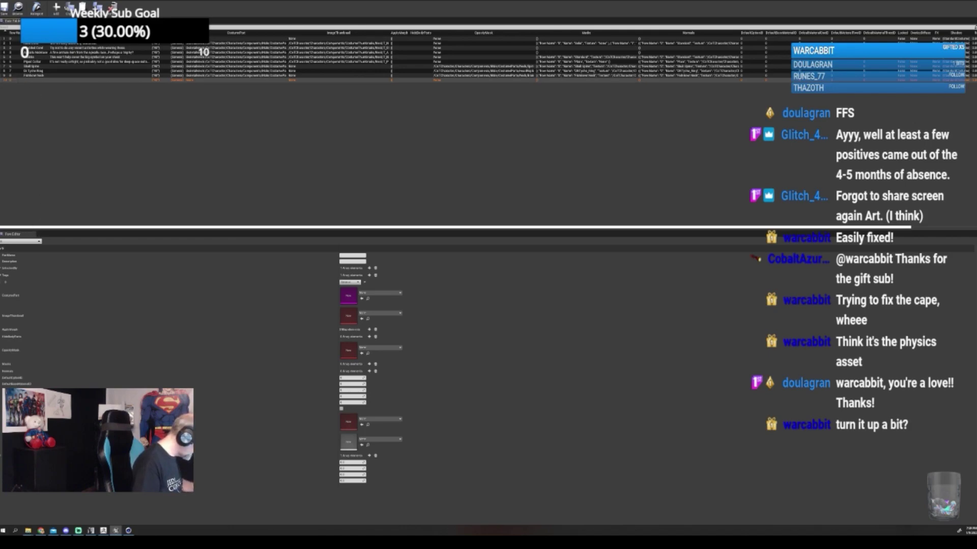
pyautogui.click(348, 254)
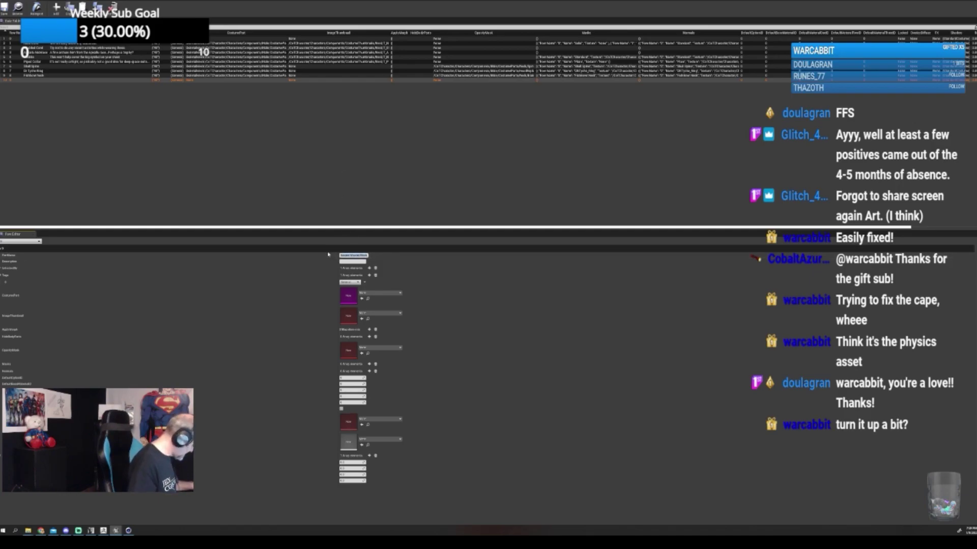
pyautogui.click(295, 317)
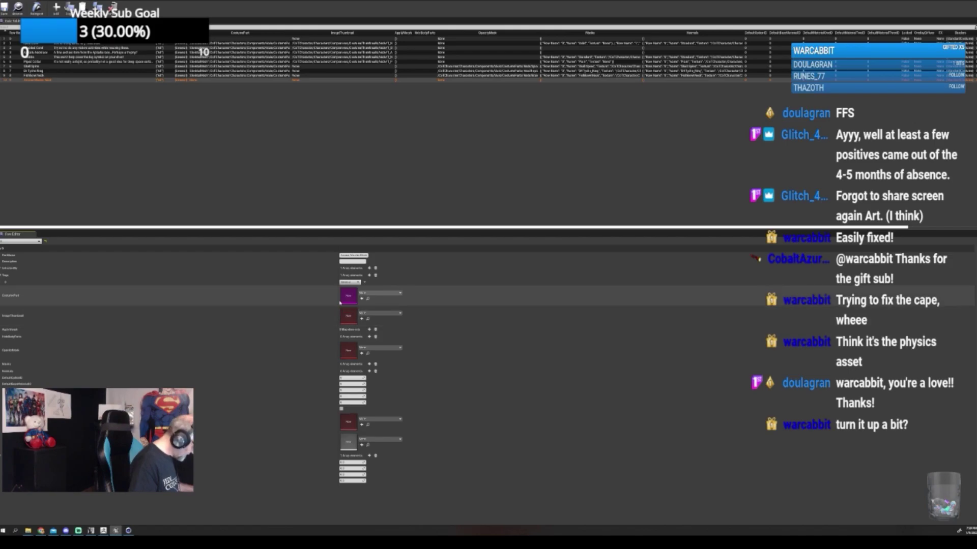
# Shrink the data table window and open the Arcane Master folder inside the Neck costume parts in the content browser
pyautogui.click(369, 299)
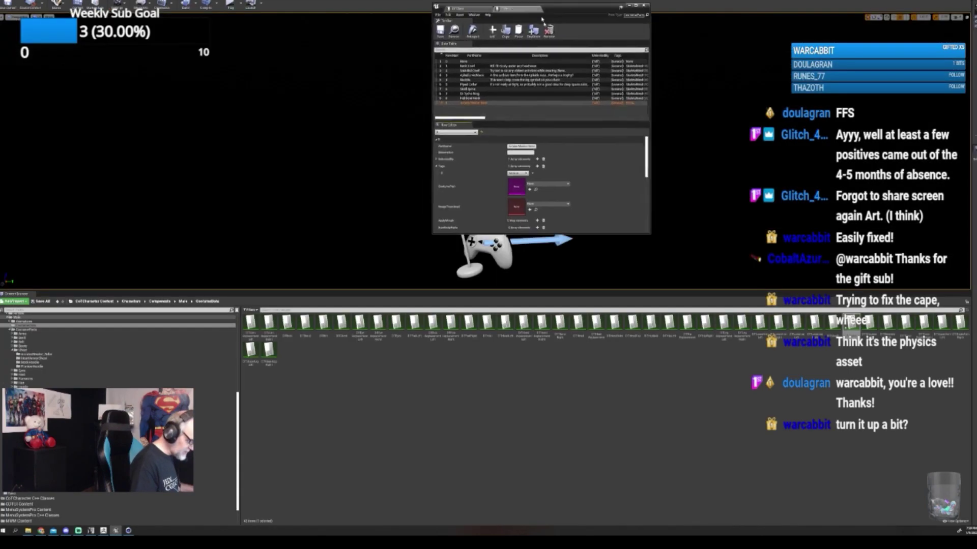
pyautogui.click(182, 301)
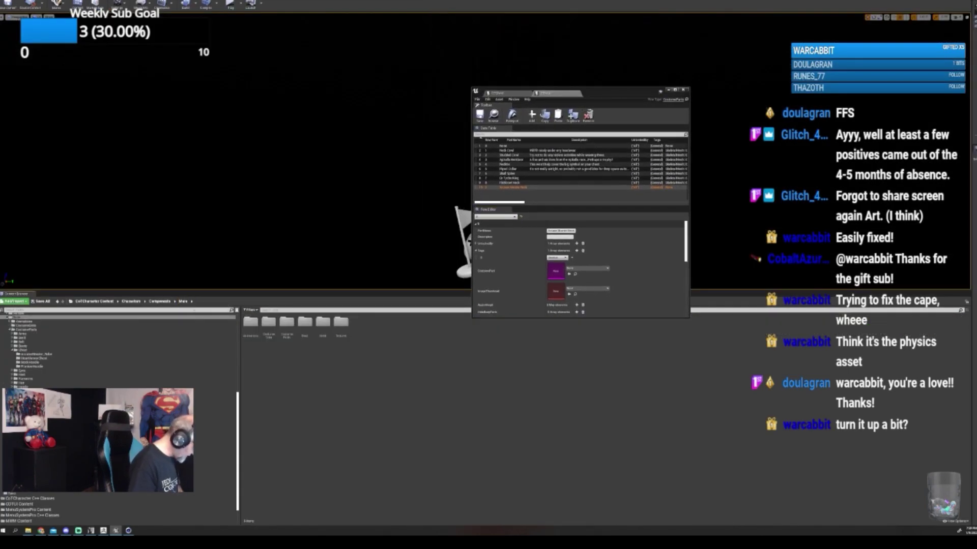
pyautogui.doubleClick(287, 325)
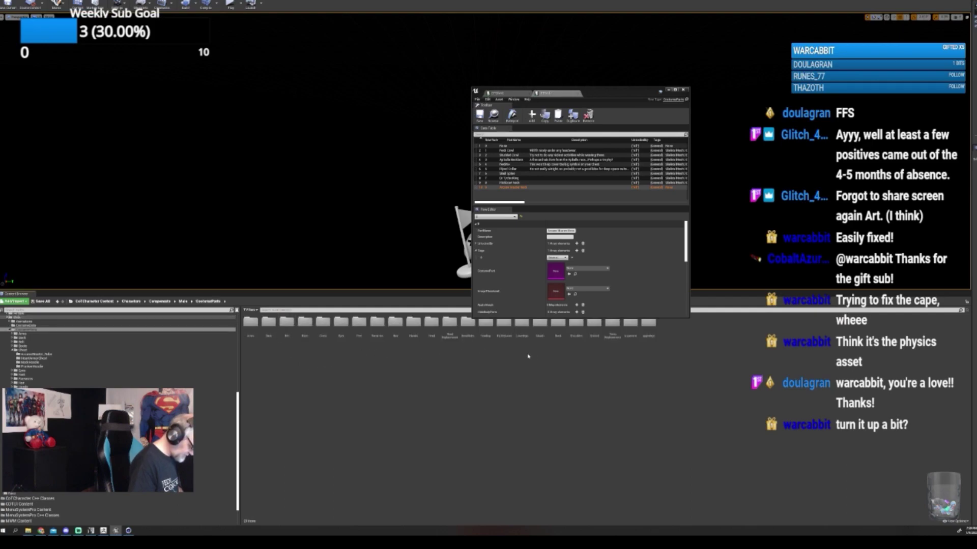
pyautogui.doubleClick(558, 323)
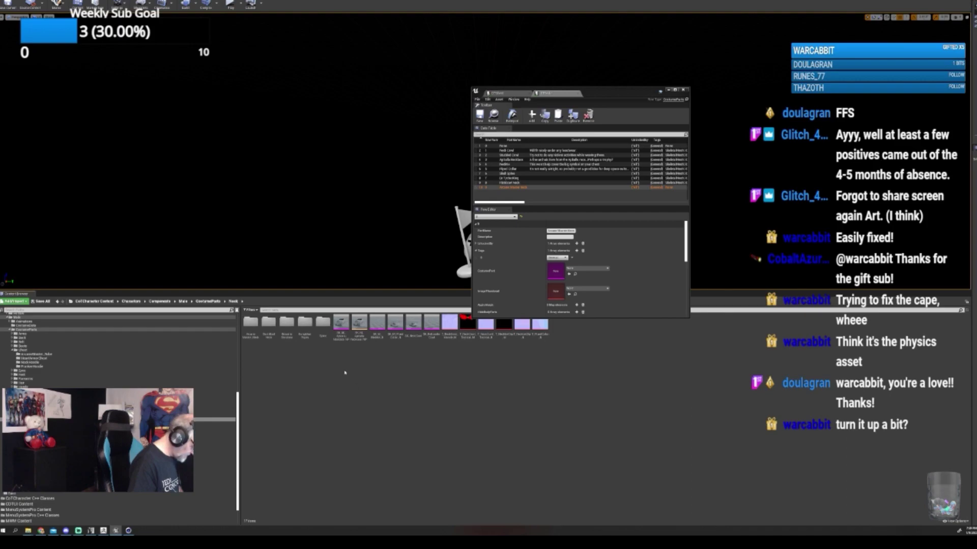
pyautogui.doubleClick(250, 322)
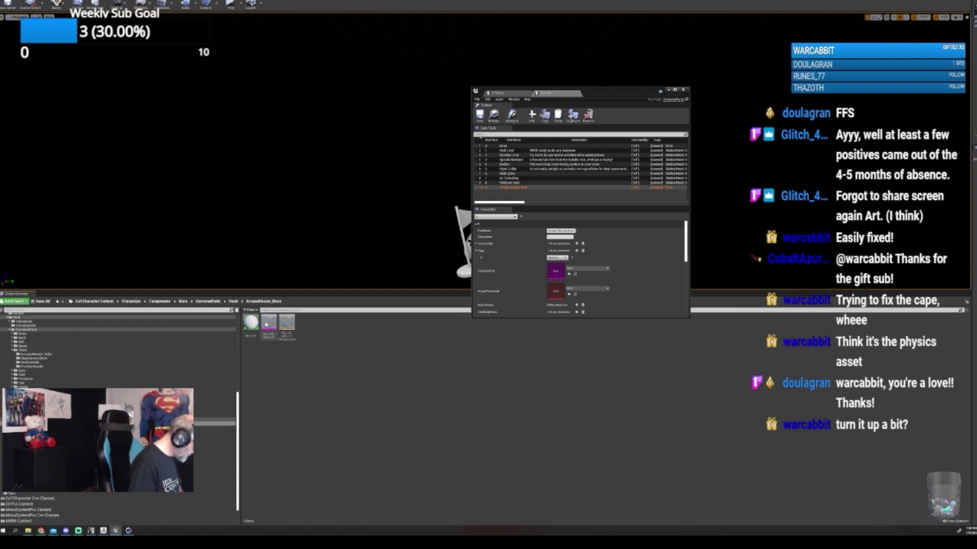
# Assign the imported neck skeletal mesh as the row's costume part, save the data table and minimise its window
pyautogui.moveTo(269, 324); pyautogui.dragTo(562, 268)
pyautogui.scroll(-3, 607, 257)
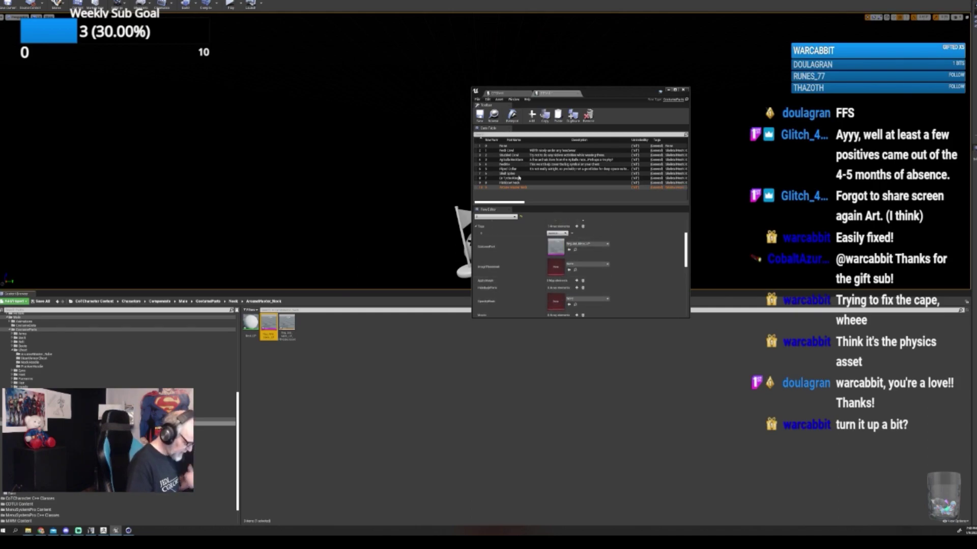
pyautogui.click(479, 116)
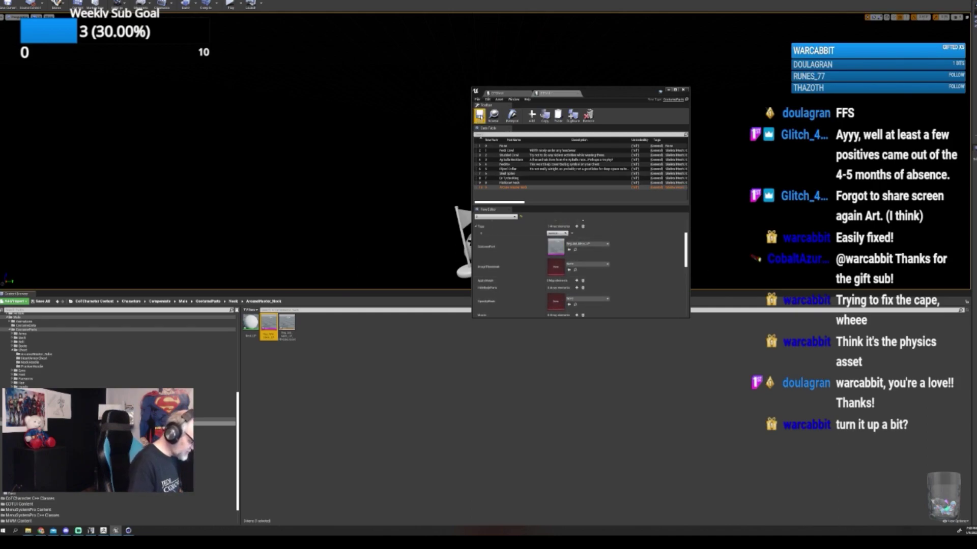
pyautogui.click(668, 90)
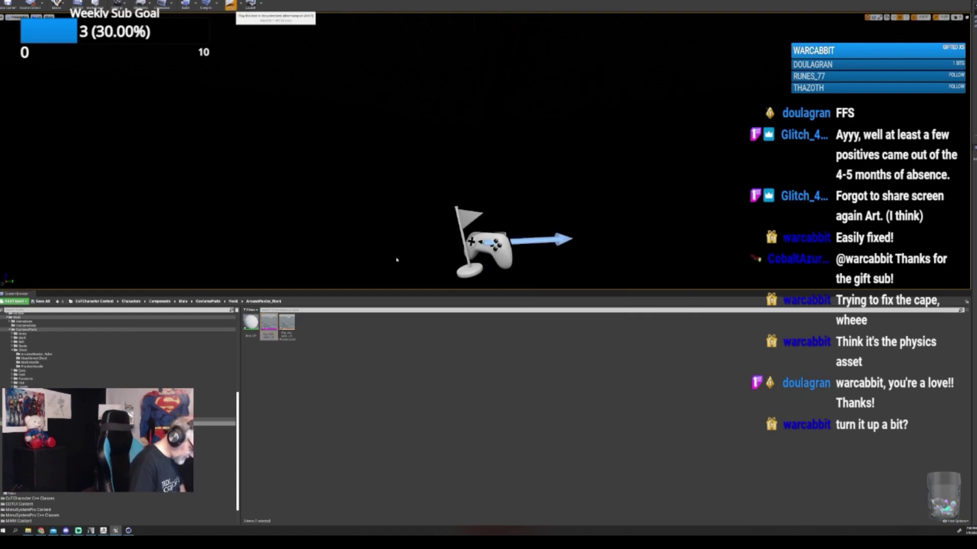
# Run the game in the editor with an enlarged viewport and continue past the title screen into the character creator
pyautogui.moveTo(426, 291); pyautogui.dragTo(436, 448)
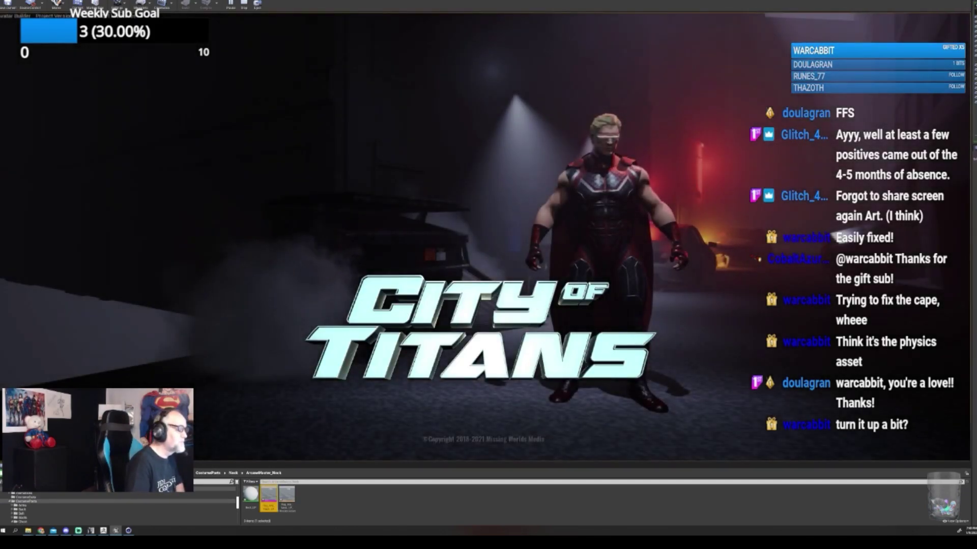
pyautogui.click(487, 225)
pyautogui.click(214, 217)
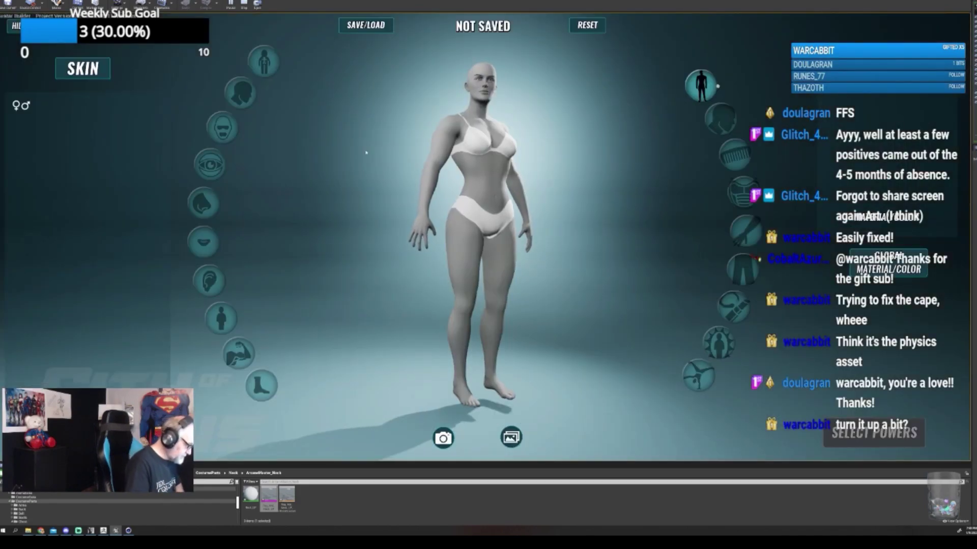
# Load the saved Arcane Master character in the character creator
pyautogui.click(366, 25)
pyautogui.click(249, 71)
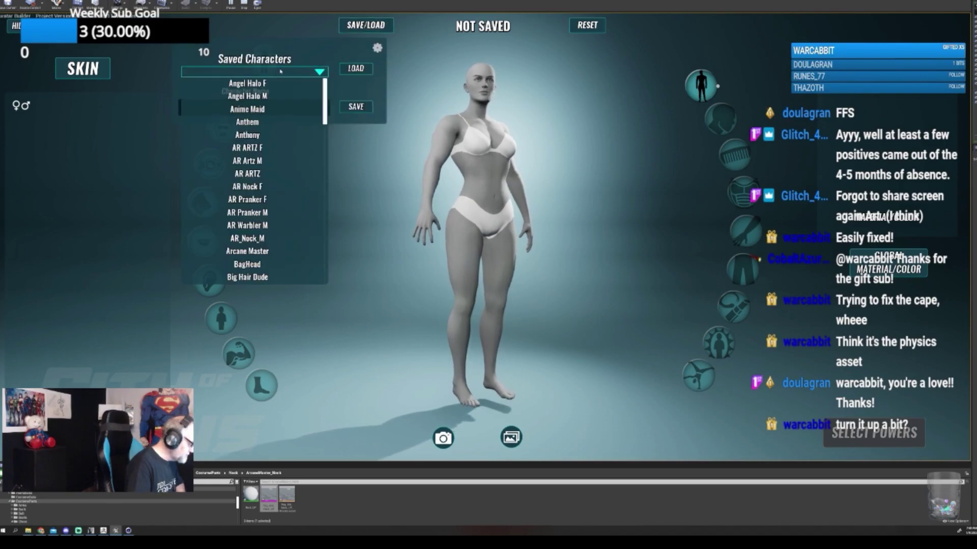
pyautogui.click(247, 251)
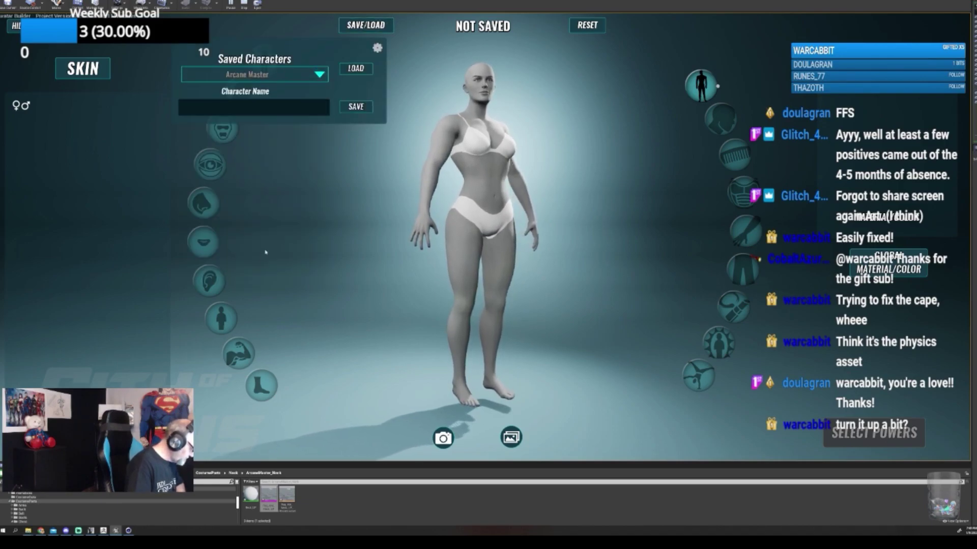
pyautogui.click(355, 69)
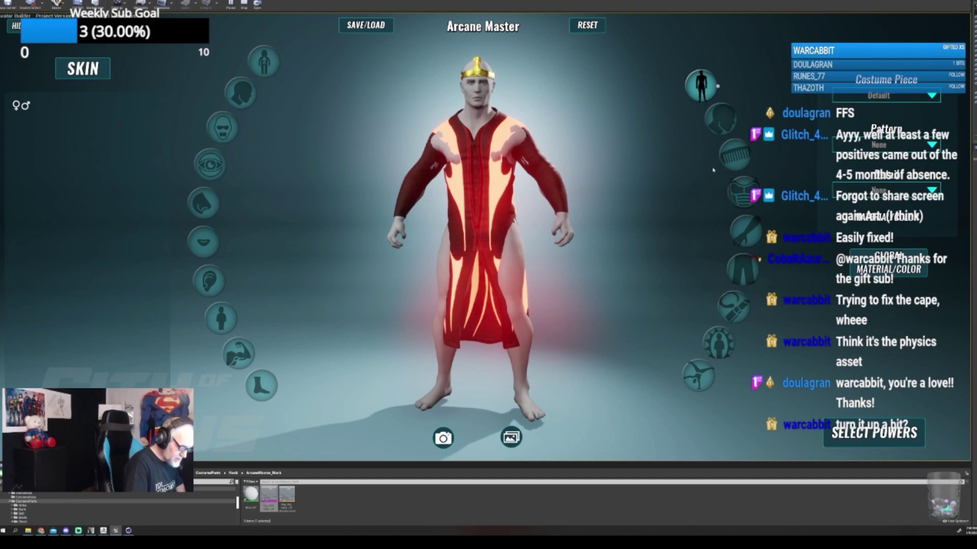
# Equip the Arcane Master Neck piece in the neck category and rotate the character to check how the hood fits
pyautogui.click(720, 118)
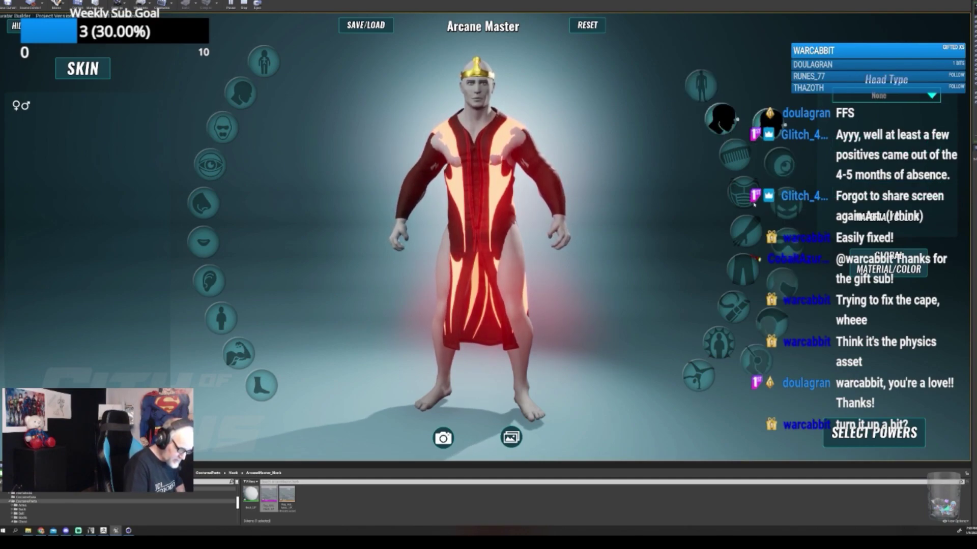
pyautogui.click(751, 201)
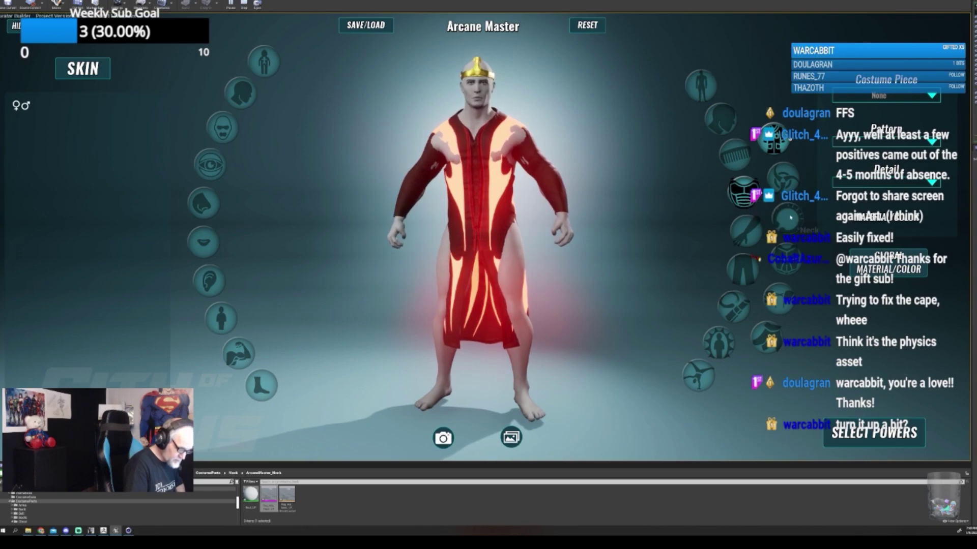
pyautogui.click(789, 217)
pyautogui.click(875, 100)
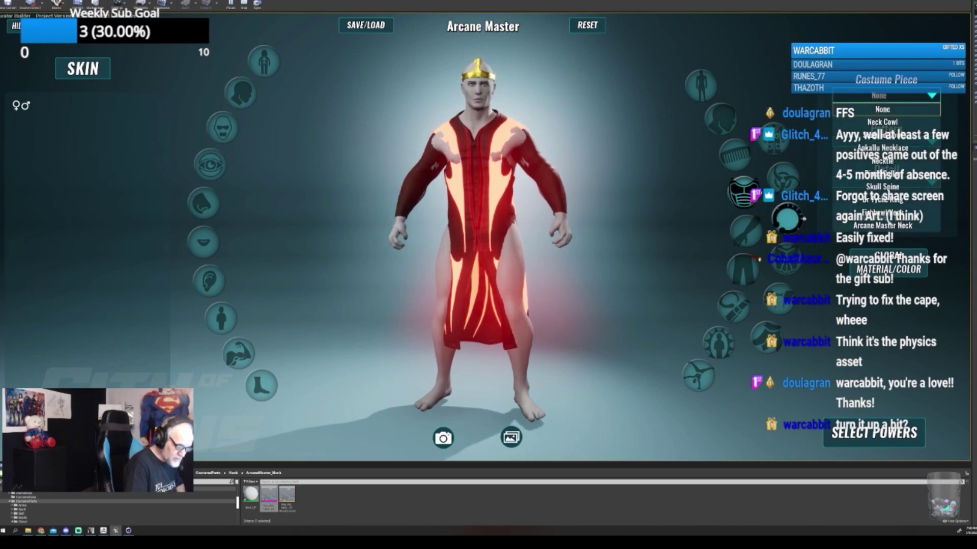
pyautogui.click(883, 225)
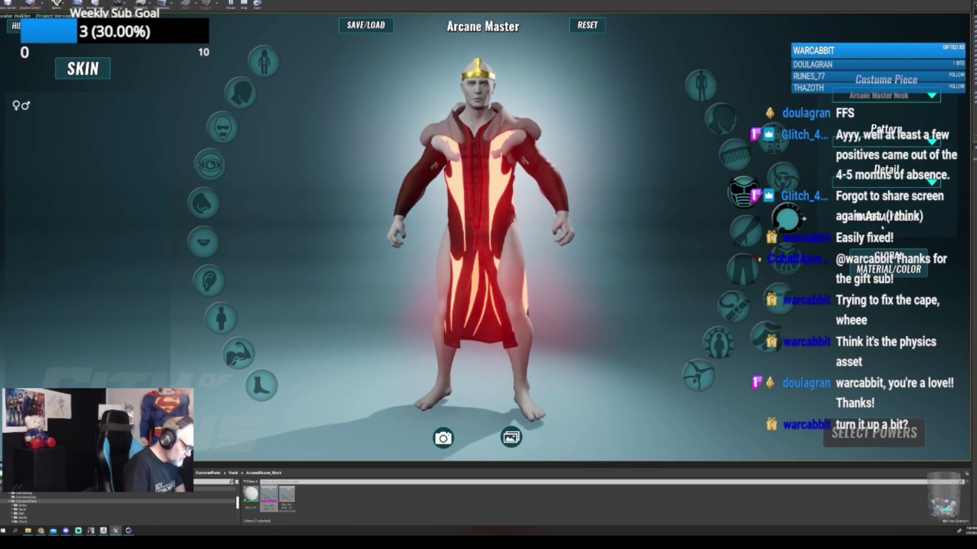
pyautogui.moveTo(662, 169); pyautogui.dragTo(530, 227)
pyautogui.moveTo(488, 170); pyautogui.dragTo(654, 170)
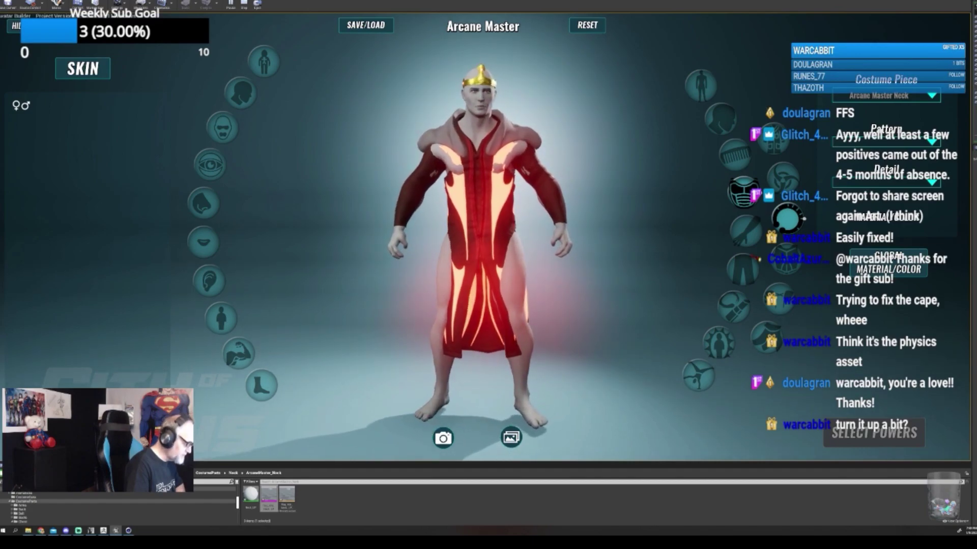
# Save the character with the hood equipped, end the play session and switch to Cinema 4D
pyautogui.click(365, 25)
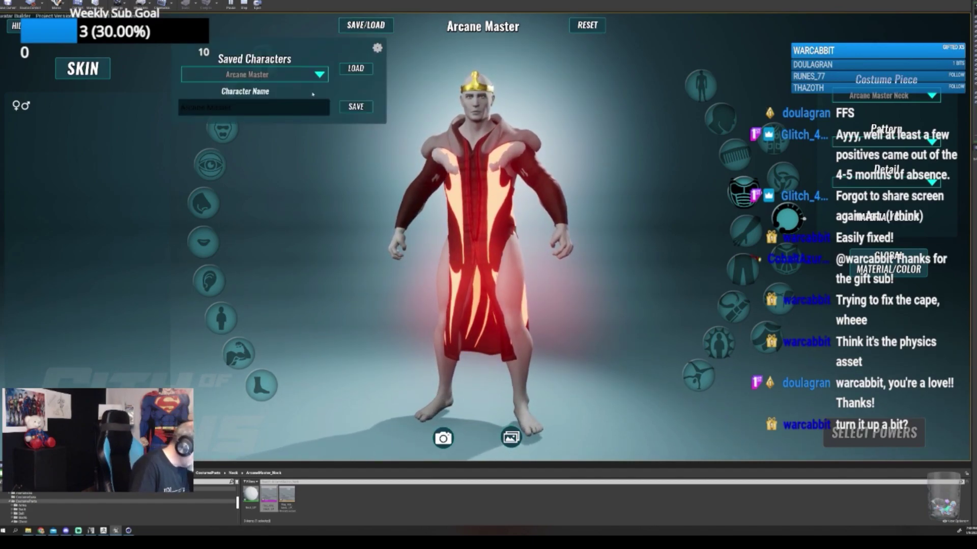
pyautogui.click(353, 106)
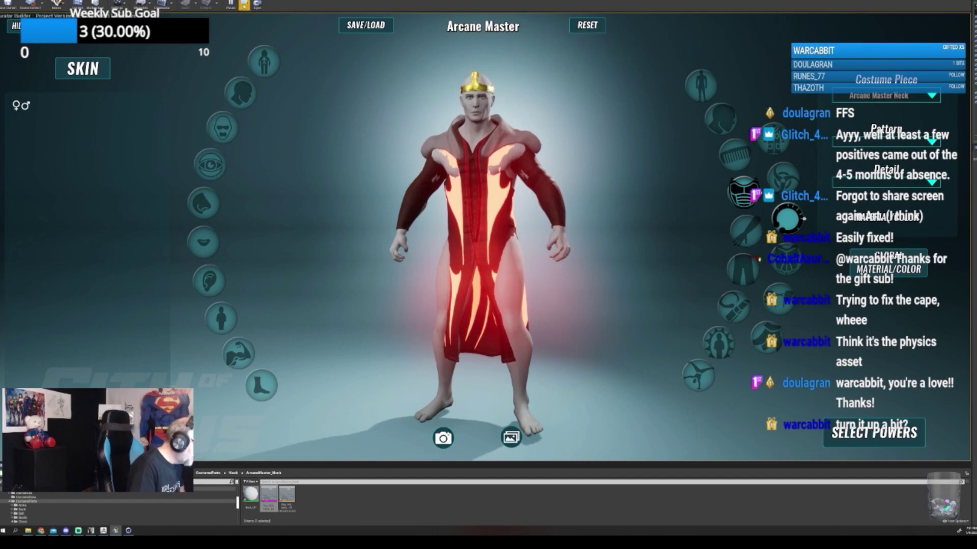
pyautogui.press('Escape')
pyautogui.hotkey('alt', 'Tab')
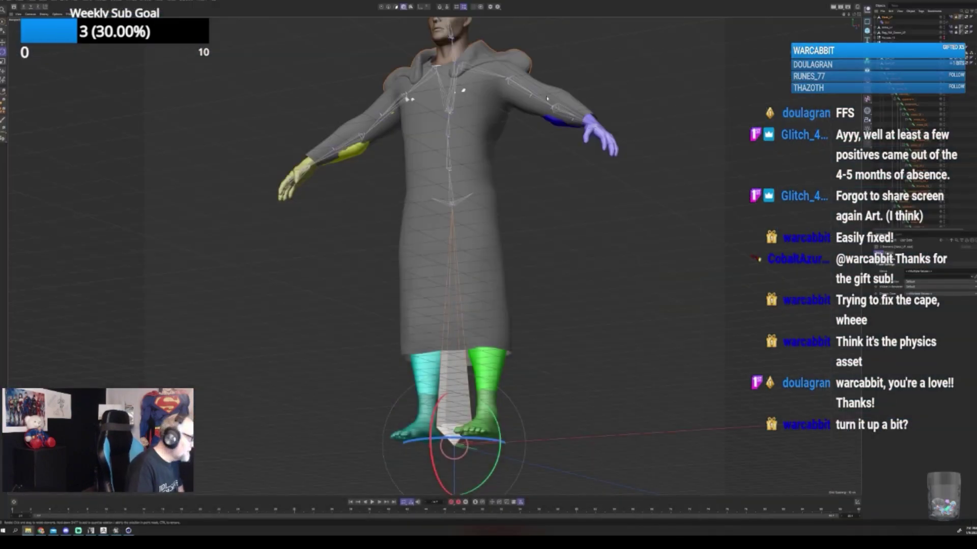
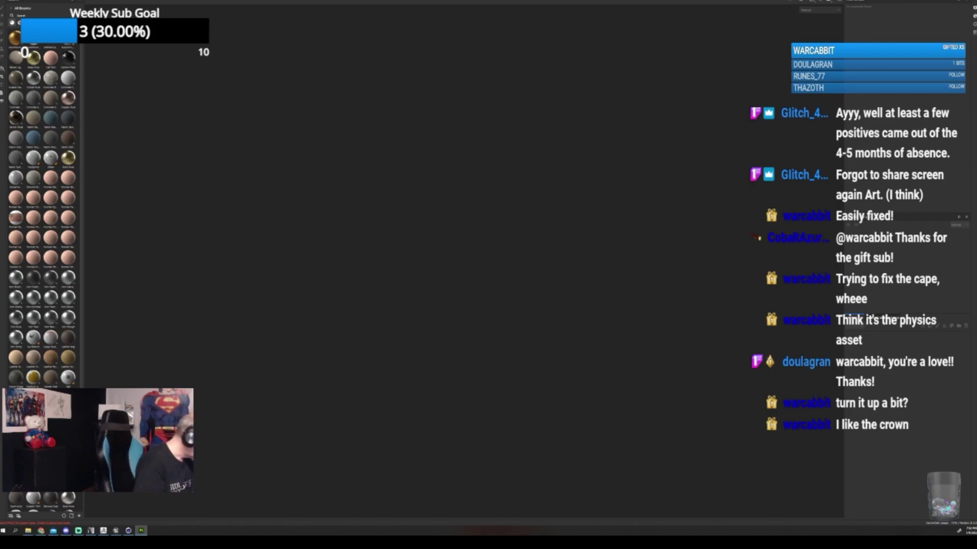
# Create a new Substance Painter project from the low-poly neck mesh in the subfolder of the Arcane Master export folder
pyautogui.click(4, 1)
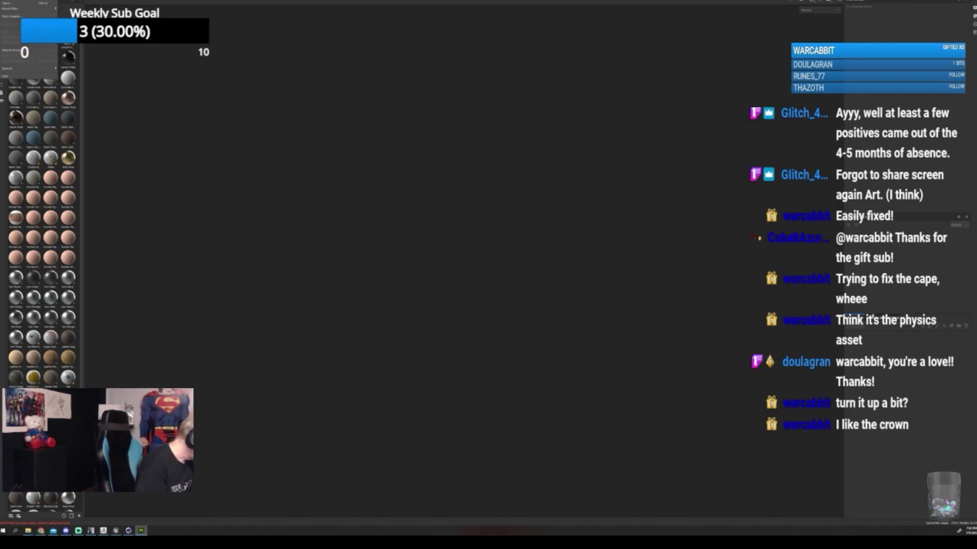
pyautogui.click(4, 0)
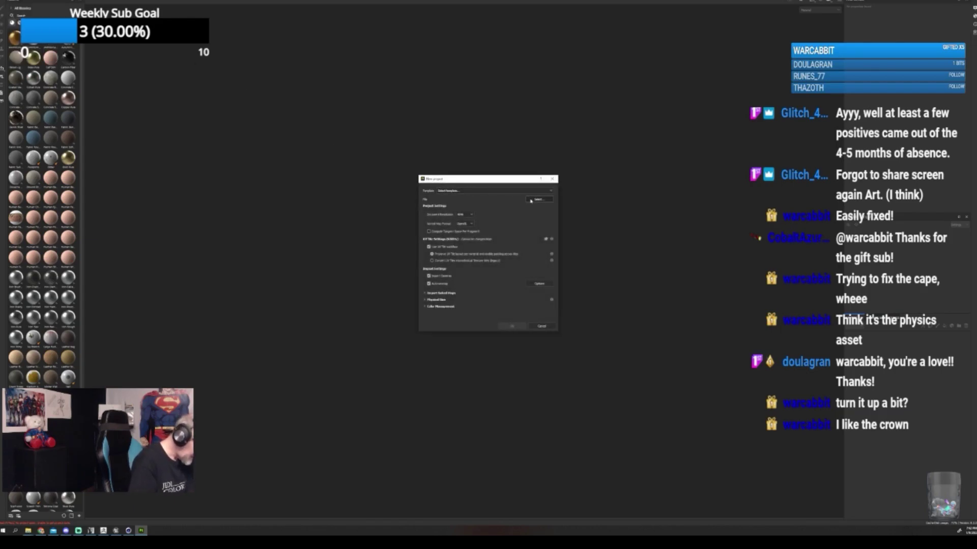
pyautogui.click(531, 200)
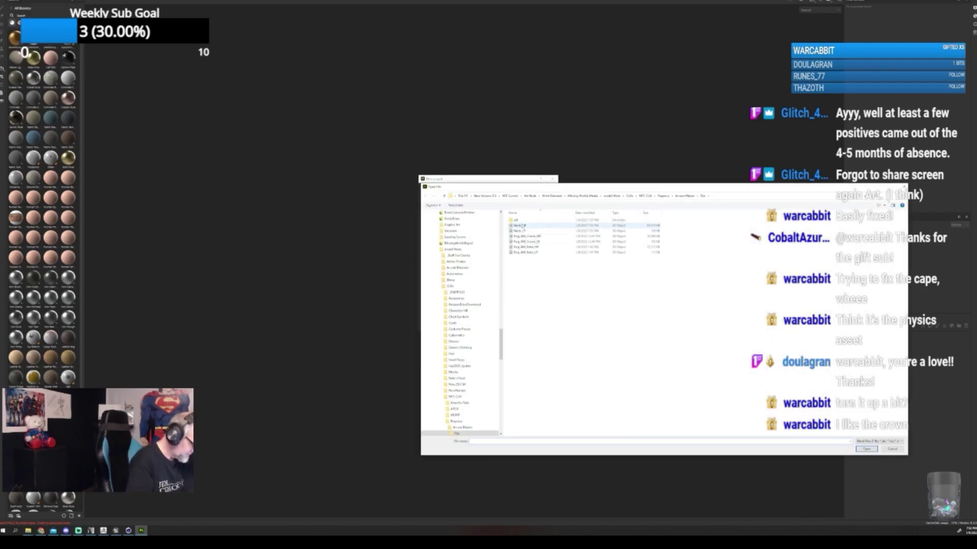
pyautogui.doubleClick(516, 220)
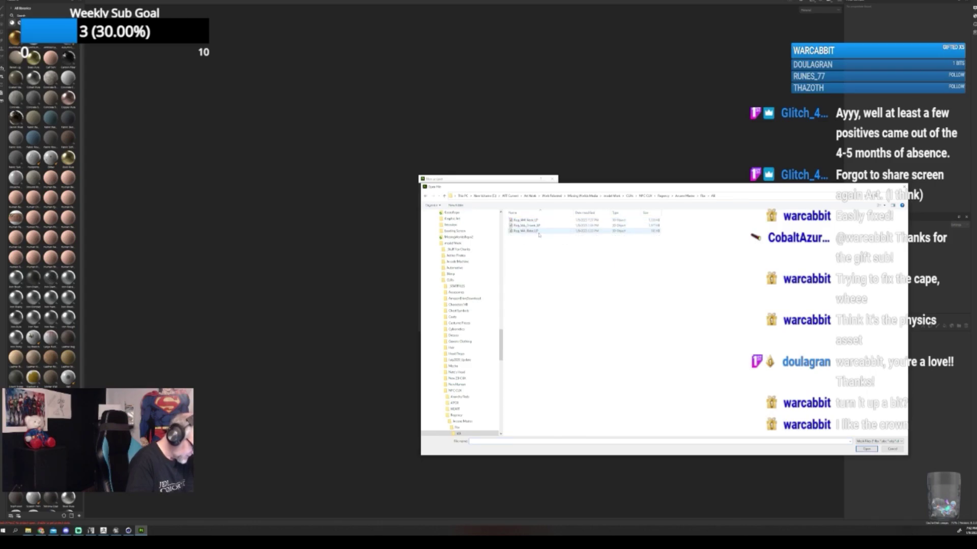
pyautogui.doubleClick(529, 231)
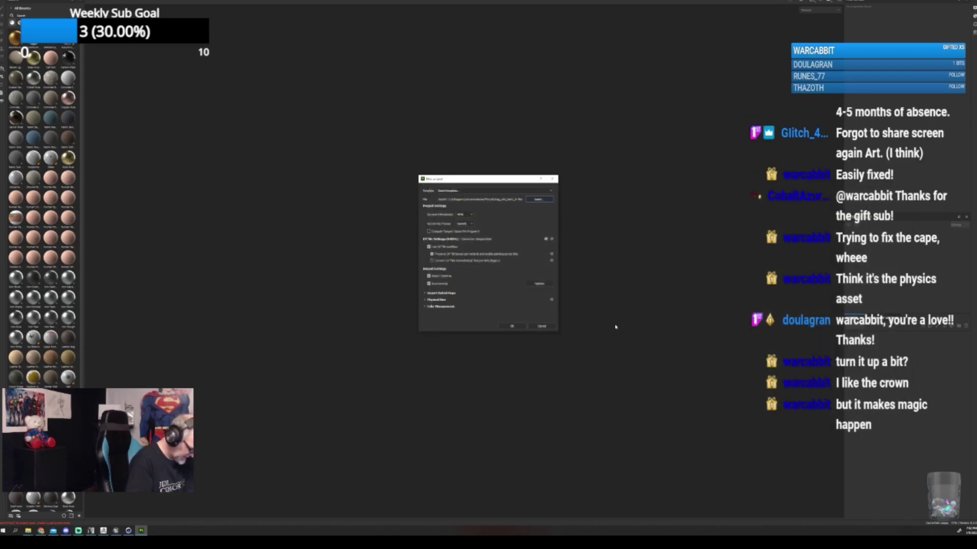
pyautogui.click(518, 328)
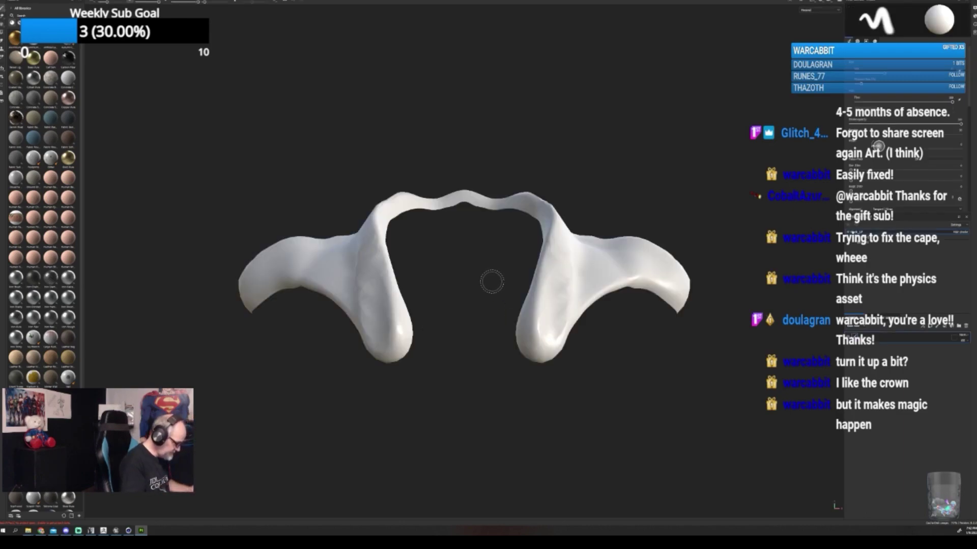
# Examine the loaded hood mesh from an angle and look through the brush properties
pyautogui.keyDown('alt'); pyautogui.moveTo(627, 391); pyautogui.dragTo(571, 384); pyautogui.keyUp('alt')
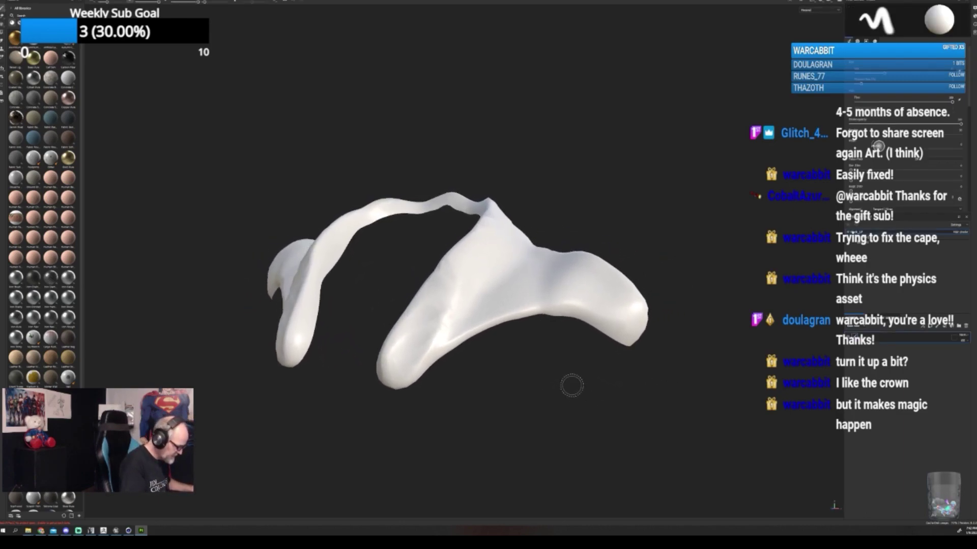
pyautogui.keyDown('alt'); pyautogui.moveTo(571, 384); pyautogui.dragTo(589, 364, button='middle'); pyautogui.keyUp('alt')
pyautogui.keyDown('alt'); pyautogui.moveTo(589, 364); pyautogui.dragTo(582, 375); pyautogui.keyUp('alt')
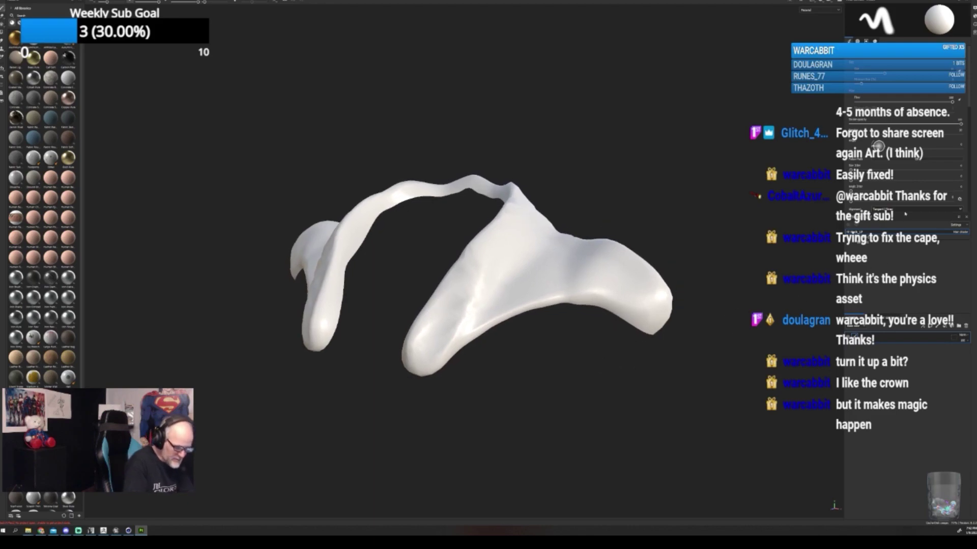
pyautogui.scroll(-4, 906, 214)
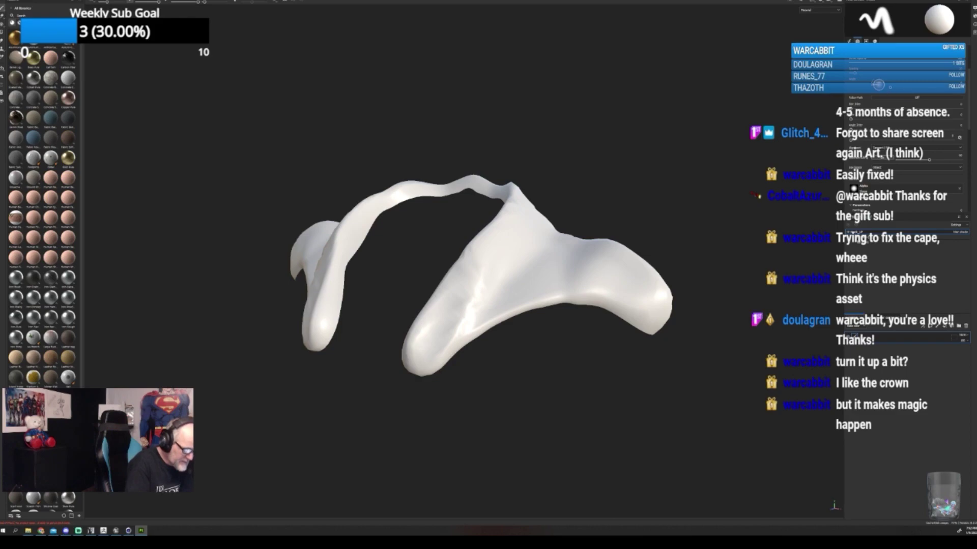
pyautogui.scroll(3, 881, 102)
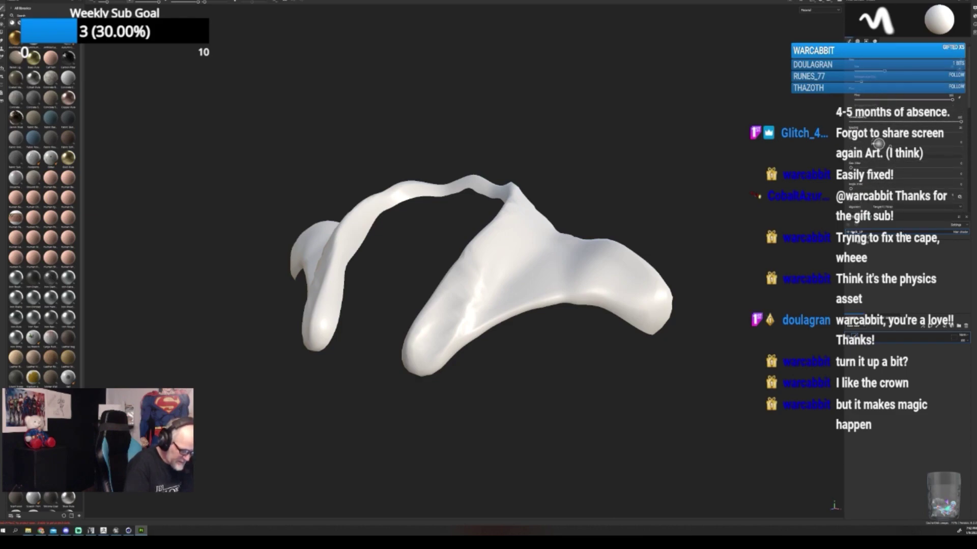
# Open the mesh map baking settings, set the output size to 4096 and exclude the ID map from the bake
pyautogui.click(884, 318)
pyautogui.scroll(-2, 934, 367)
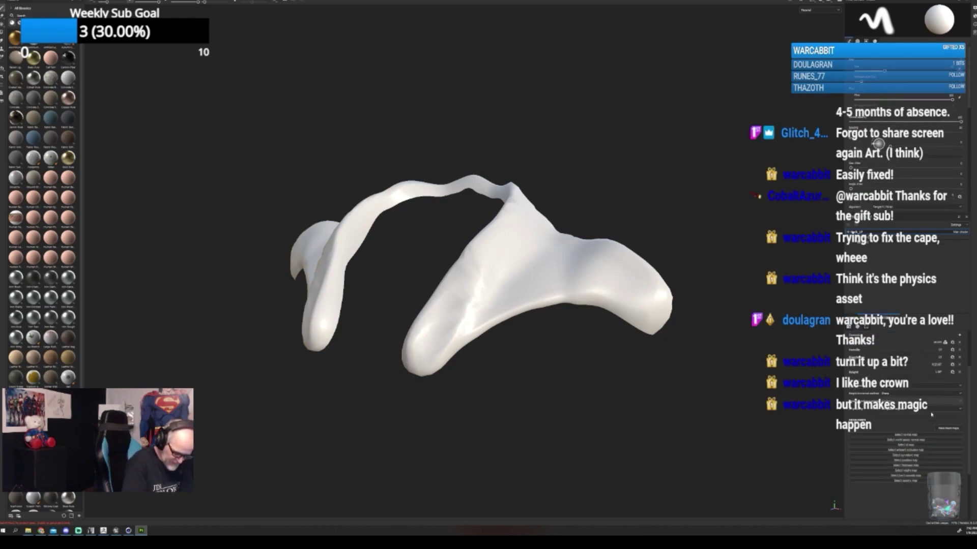
pyautogui.click(948, 428)
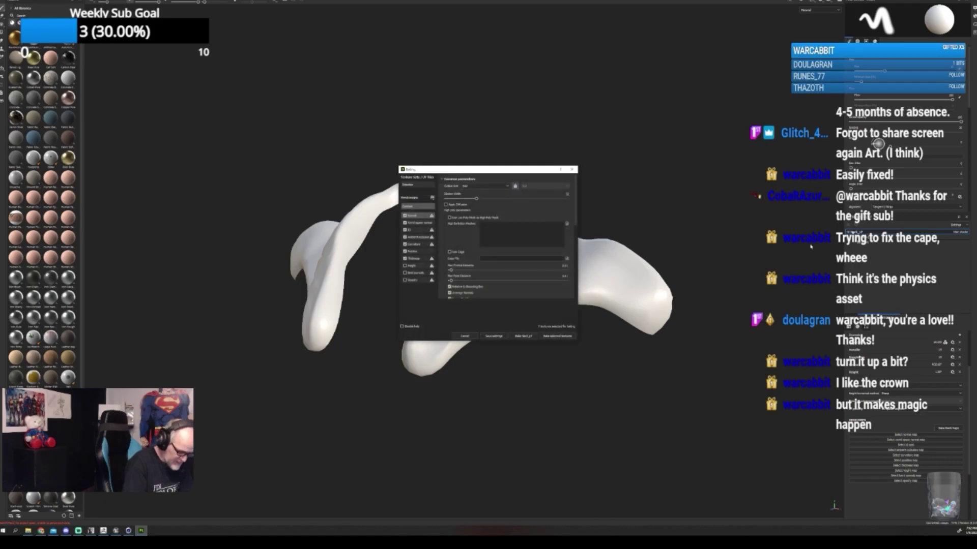
pyautogui.click(471, 186)
pyautogui.click(464, 227)
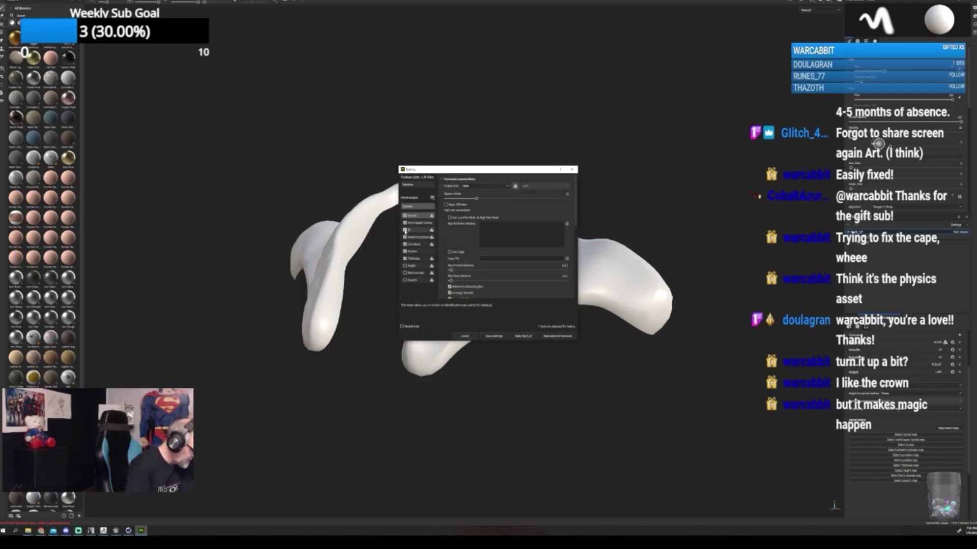
pyautogui.click(405, 229)
# Load the high-poly neck mesh from the parent folder as the high definition mesh for baking
pyautogui.click(566, 225)
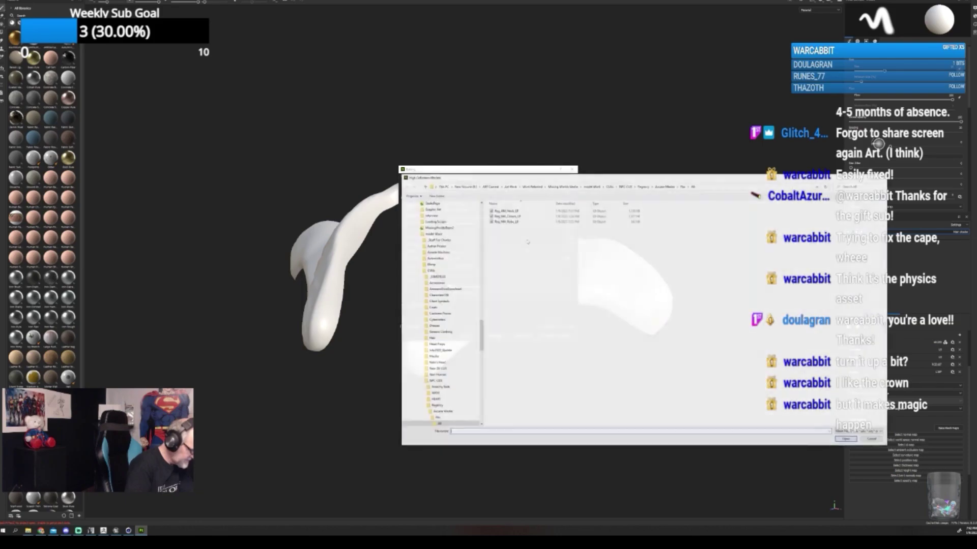
pyautogui.click(682, 186)
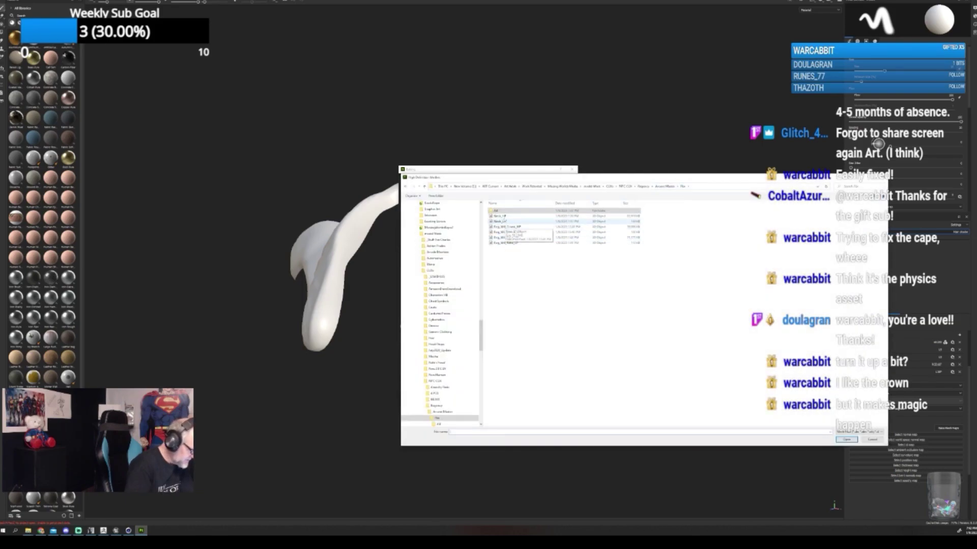
pyautogui.click(501, 216)
pyautogui.click(850, 440)
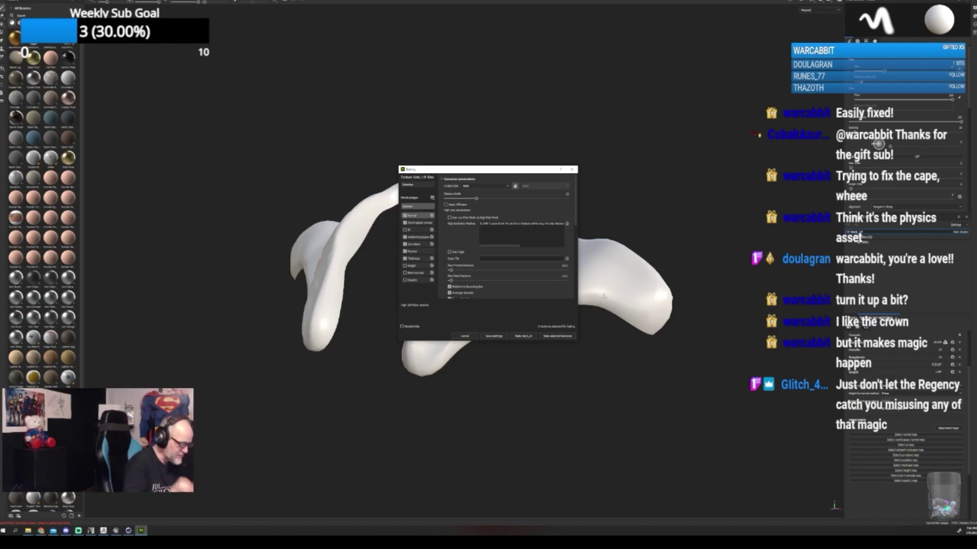
# Turn on subsampling antialiasing for the bake
pyautogui.scroll(-3, 548, 297)
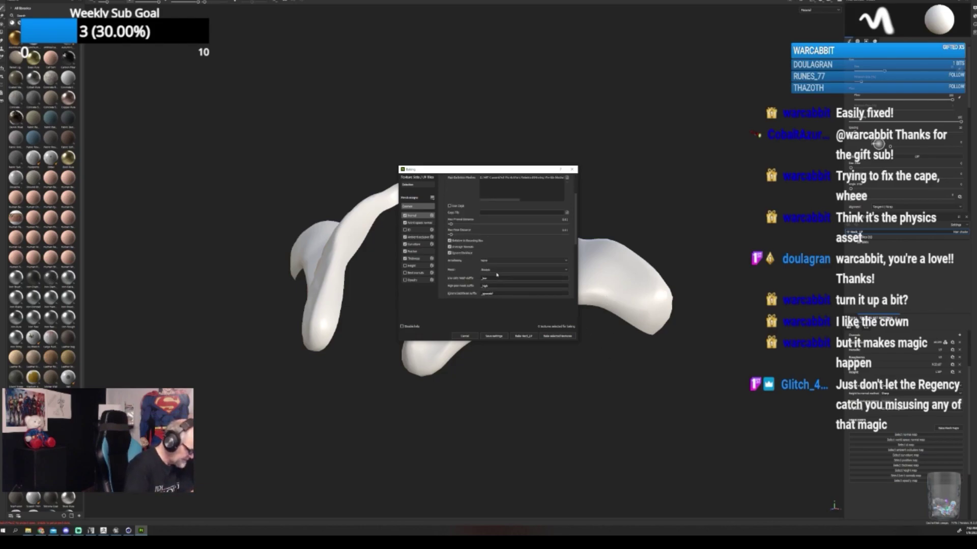
pyautogui.click(502, 262)
pyautogui.click(501, 277)
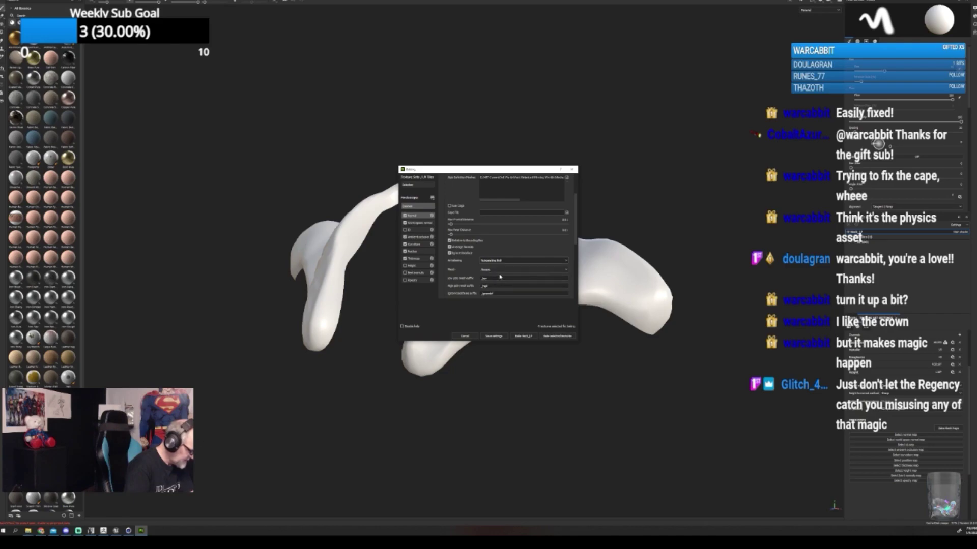
# Match the bake meshes by mesh name, with _LP as the low-poly suffix and _HP as the high-poly suffix
pyautogui.scroll(-1, 498, 271)
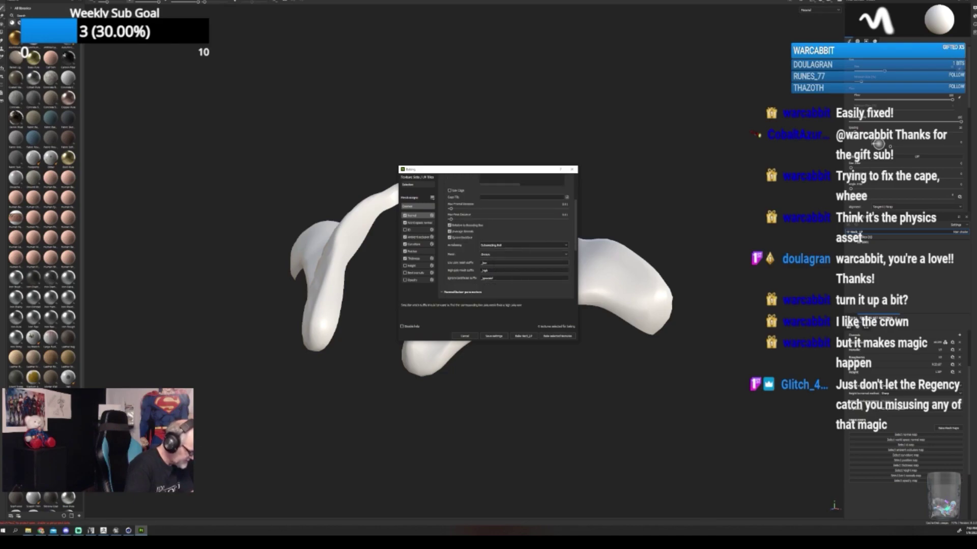
pyautogui.click(490, 255)
pyautogui.click(494, 266)
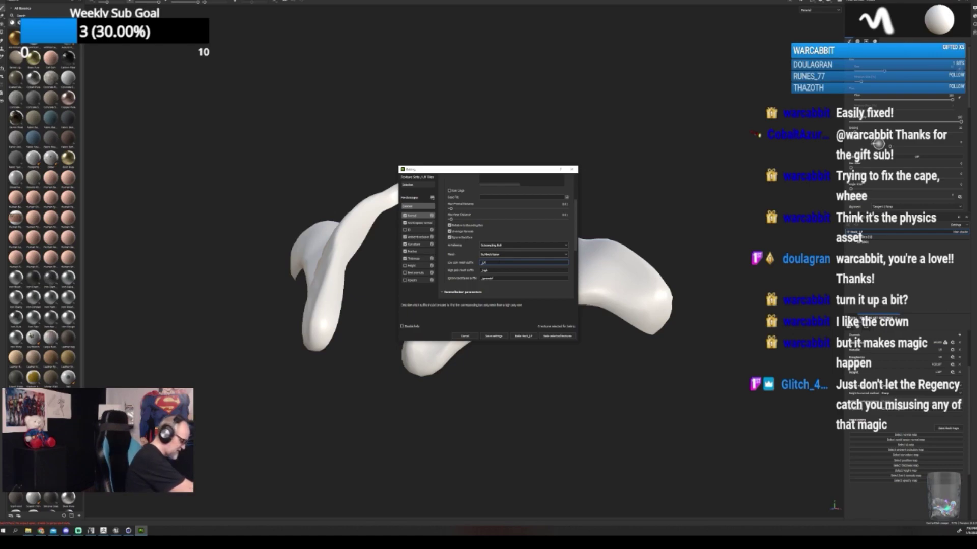
pyautogui.press('Tab')
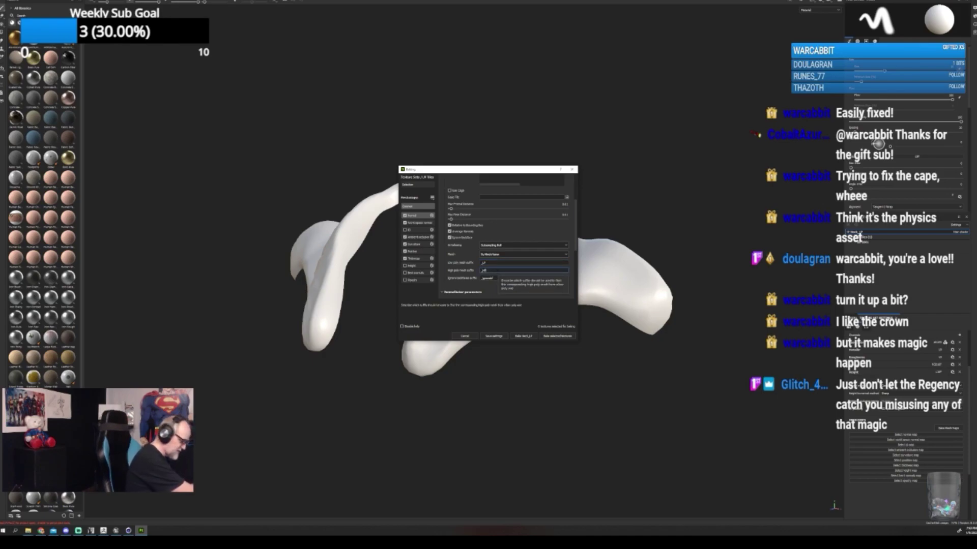
pyautogui.scroll(2, 506, 239)
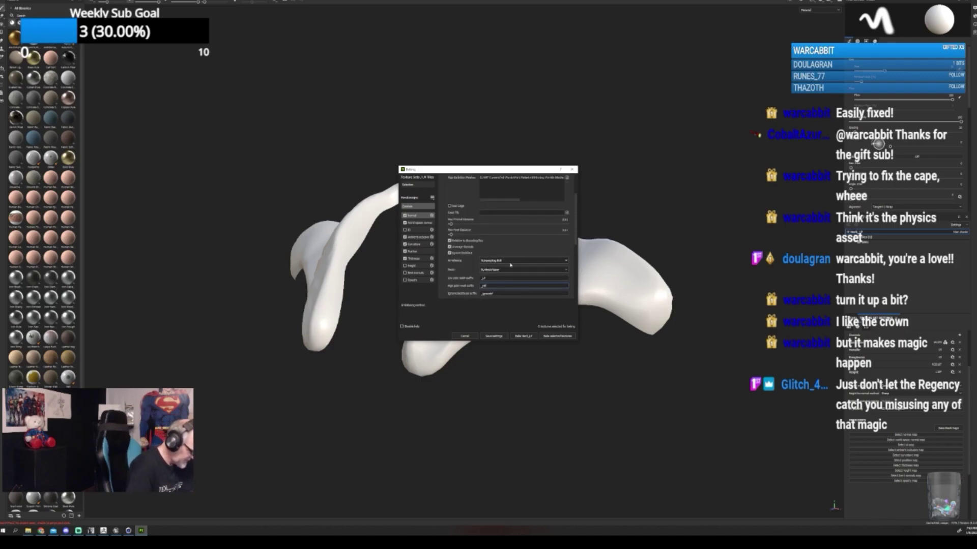
# Bake the selected mesh maps for the collar, close the finished bake report and inspect the collar's shading
pyautogui.click(559, 336)
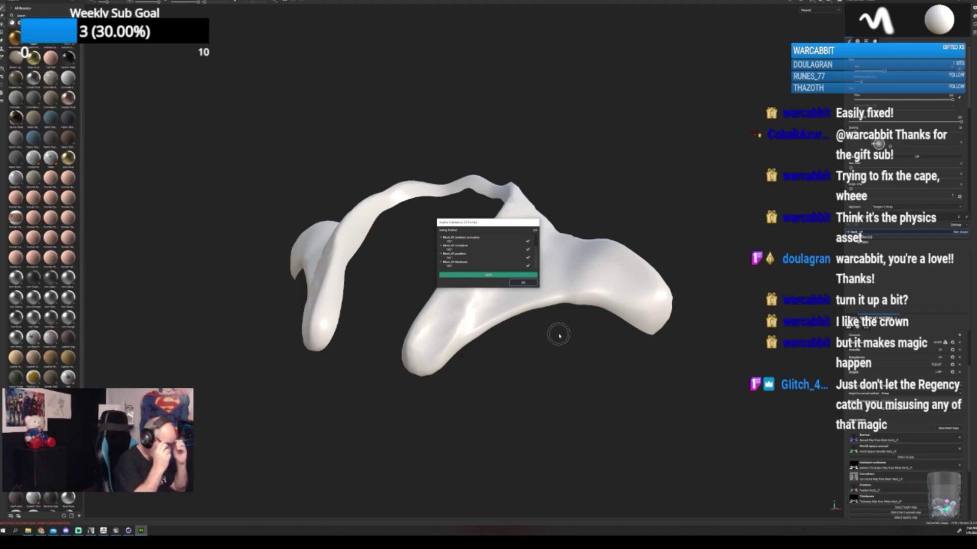
pyautogui.click(522, 283)
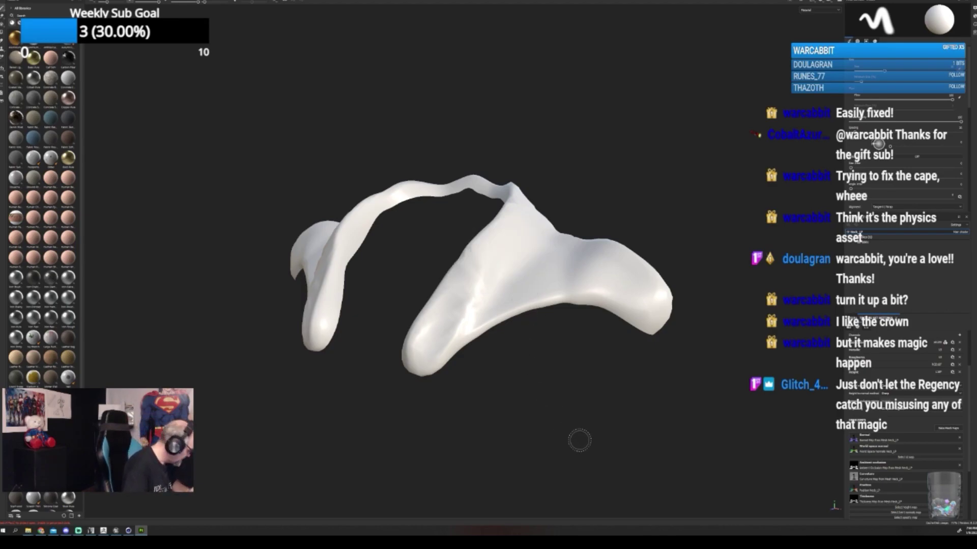
pyautogui.moveTo(600, 374)
pyautogui.keyDown('alt'); pyautogui.mouseDown()
pyautogui.moveTo(575, 386)
pyautogui.moveTo(366, 388)
pyautogui.moveTo(468, 342)
pyautogui.moveTo(643, 327)
pyautogui.moveTo(585, 335)
pyautogui.moveTo(381, 329)
pyautogui.moveTo(535, 327)
pyautogui.mouseUp(); pyautogui.keyUp('alt')
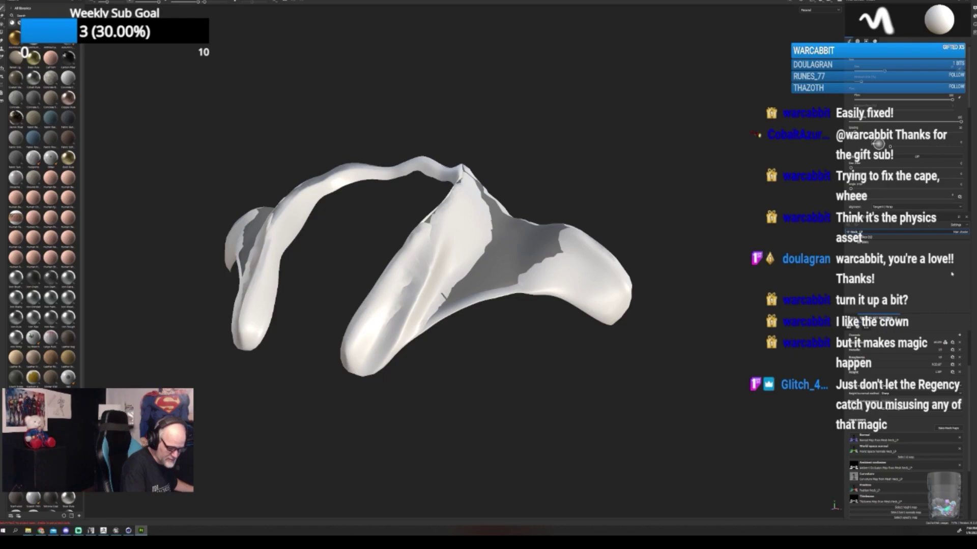
# Change the Max Frontal Distance in the baking settings, rebake the selected textures and check the collar again
pyautogui.click(946, 429)
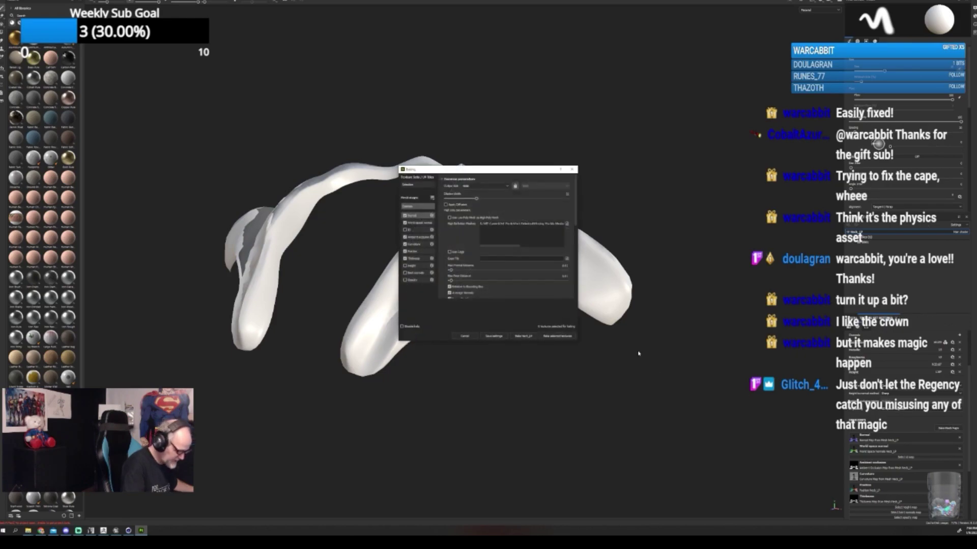
pyautogui.click(564, 266)
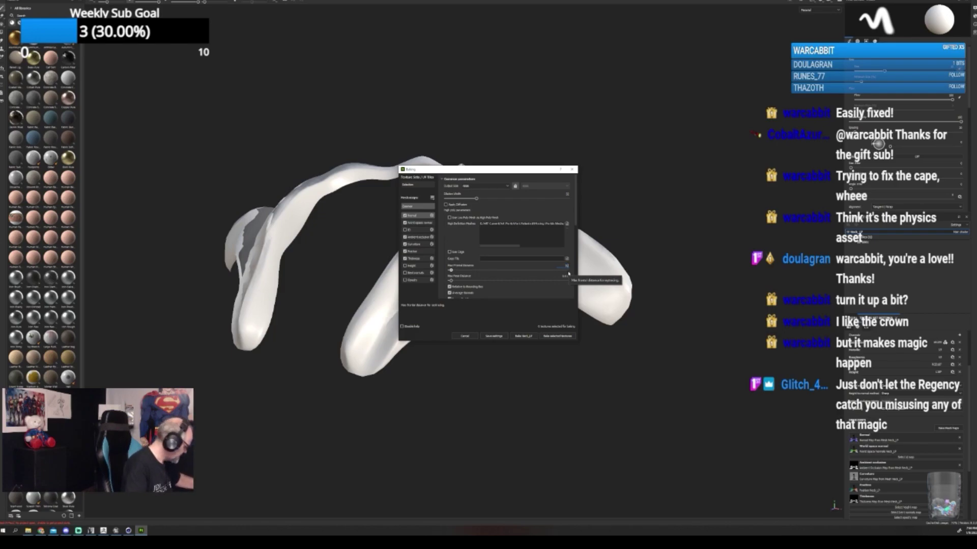
pyautogui.click(567, 336)
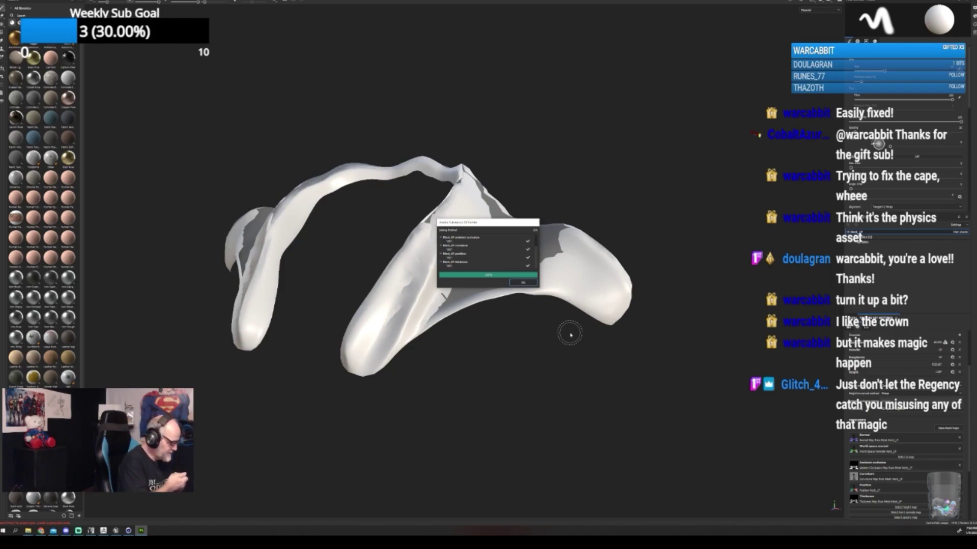
pyautogui.click(524, 282)
pyautogui.keyDown('alt'); pyautogui.moveTo(527, 279); pyautogui.dragTo(504, 356); pyautogui.keyUp('alt')
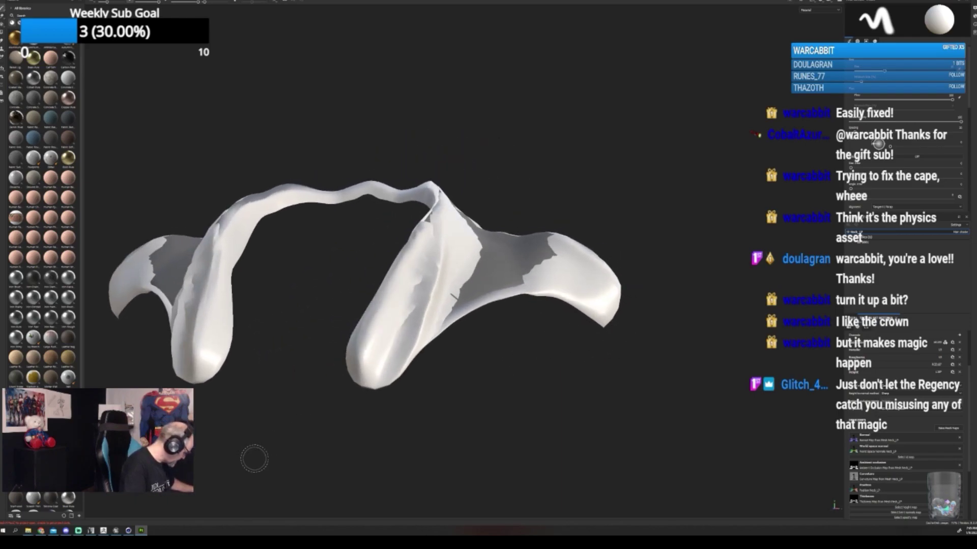
# Switch to ZBrush, show the low-poly collar together with the high-poly one, and make the high-poly collar the active subtool
pyautogui.click(104, 530)
pyautogui.keyDown('alt'); pyautogui.moveTo(633, 187); pyautogui.dragTo(690, 226); pyautogui.keyUp('alt')
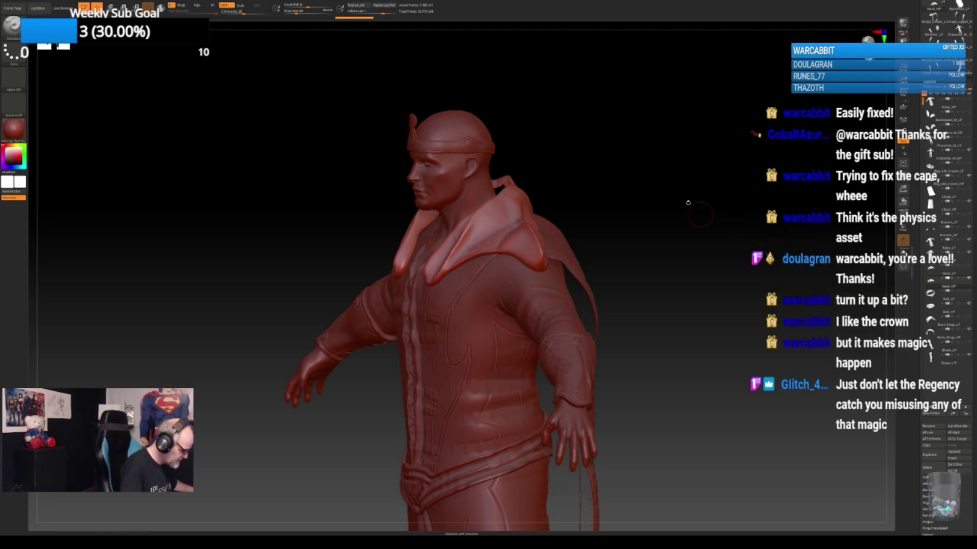
pyautogui.moveTo(670, 202); pyautogui.dragTo(792, 225)
pyautogui.moveTo(954, 249)
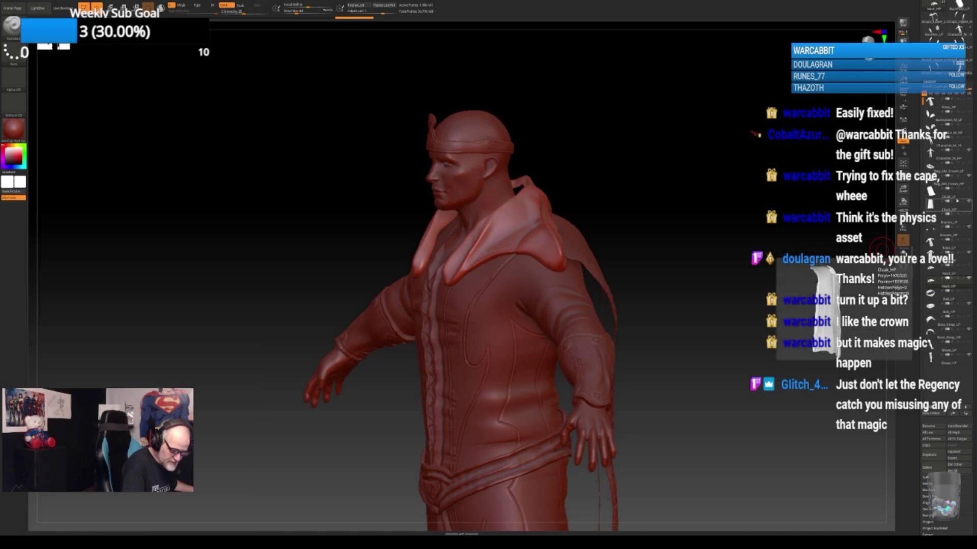
pyautogui.moveTo(955, 195)
pyautogui.click(968, 265)
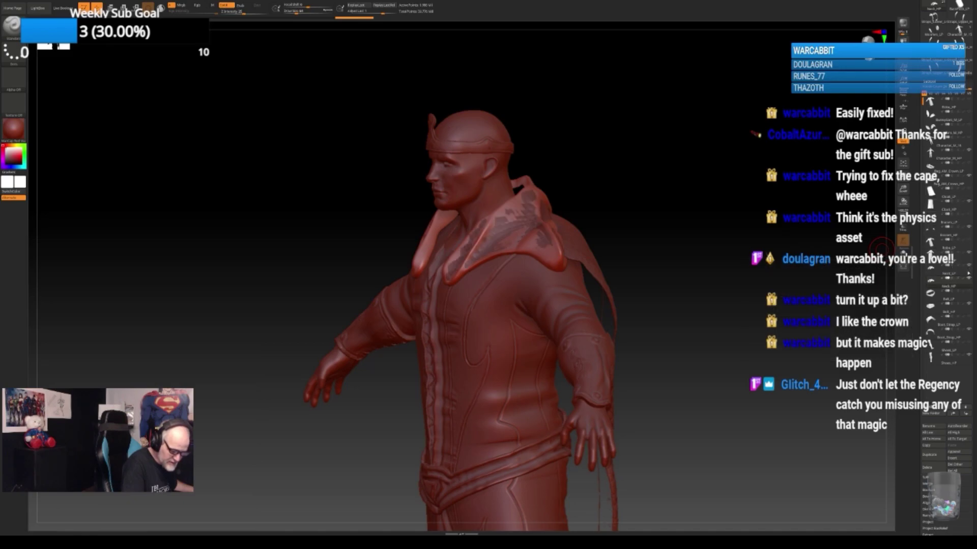
pyautogui.moveTo(726, 273)
pyautogui.mouseDown()
pyautogui.moveTo(704, 257)
pyautogui.moveTo(717, 257)
pyautogui.mouseUp()
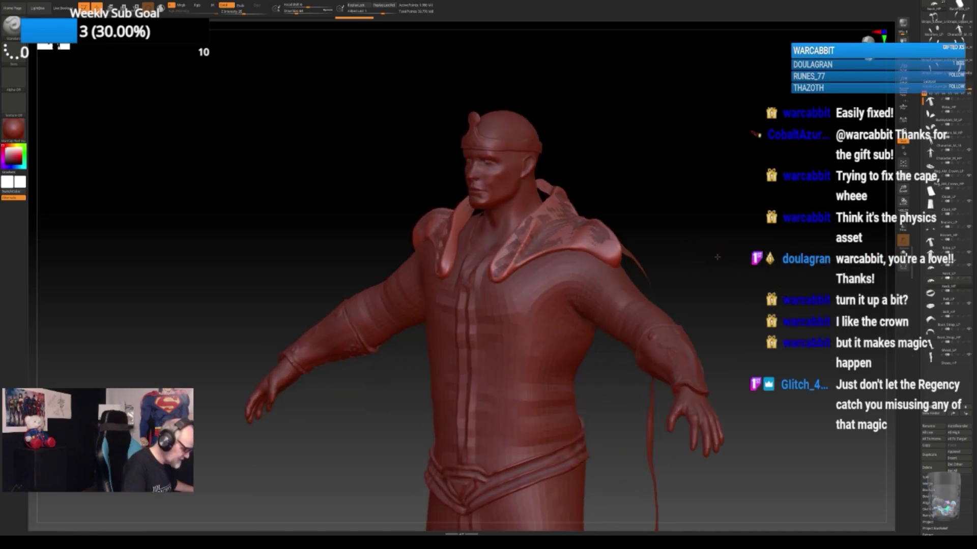
pyautogui.click(956, 283)
pyautogui.moveTo(959, 283)
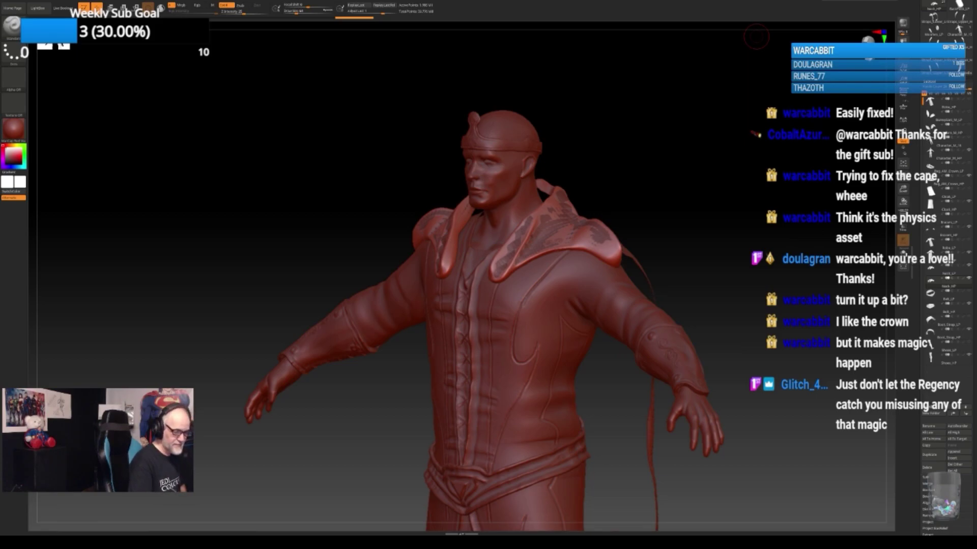
pyautogui.hotkey('alt', 'Tab')
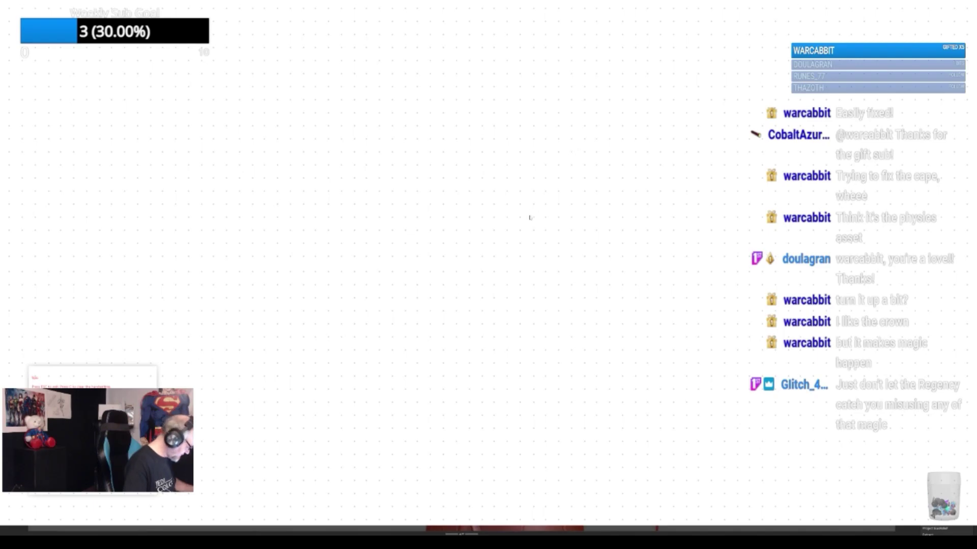
pyautogui.press('Escape')
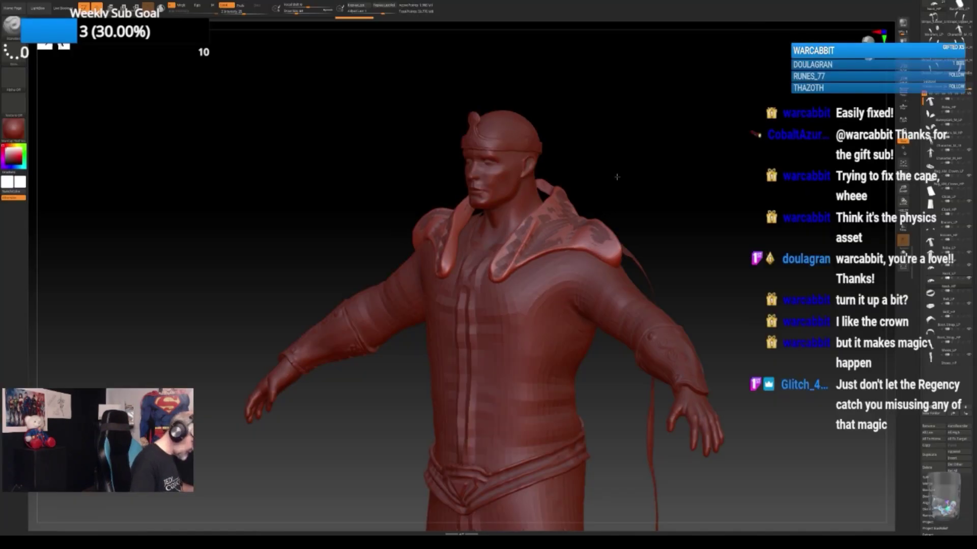
# Use an enlarged Move brush to reshape the front lapels of the high-poly collar so they cover the low-poly mesh
pyautogui.keyDown('shift'); pyautogui.moveTo(631, 184); pyautogui.dragTo(592, 190); pyautogui.keyUp('shift')
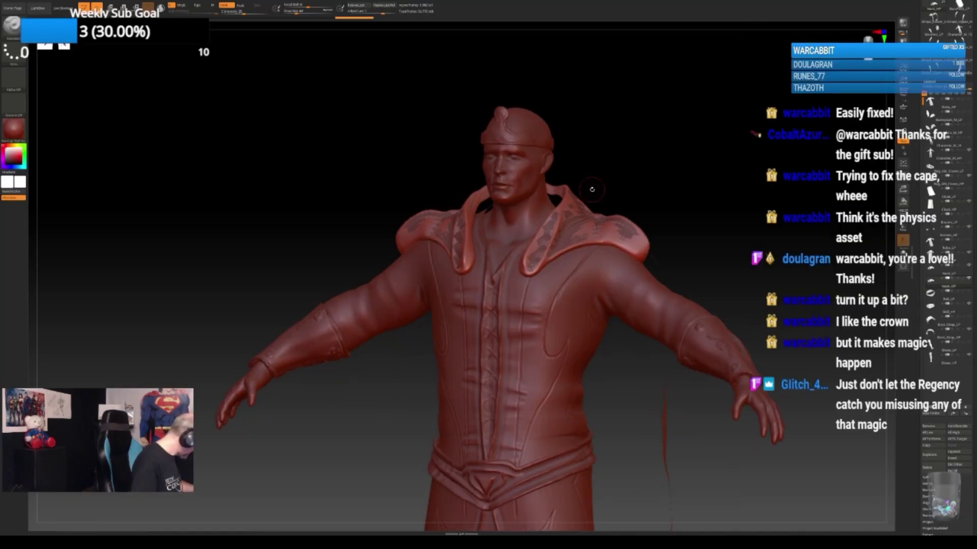
pyautogui.press('b')
pyautogui.press('m')
pyautogui.click(911, 274)
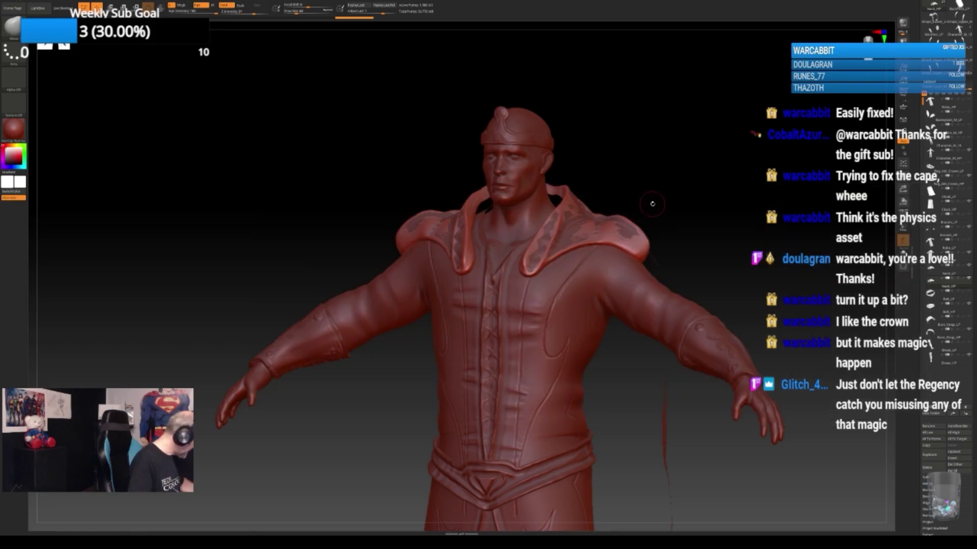
pyautogui.press(']')
pyautogui.press(']')
pyautogui.press(']')
pyautogui.press(']')
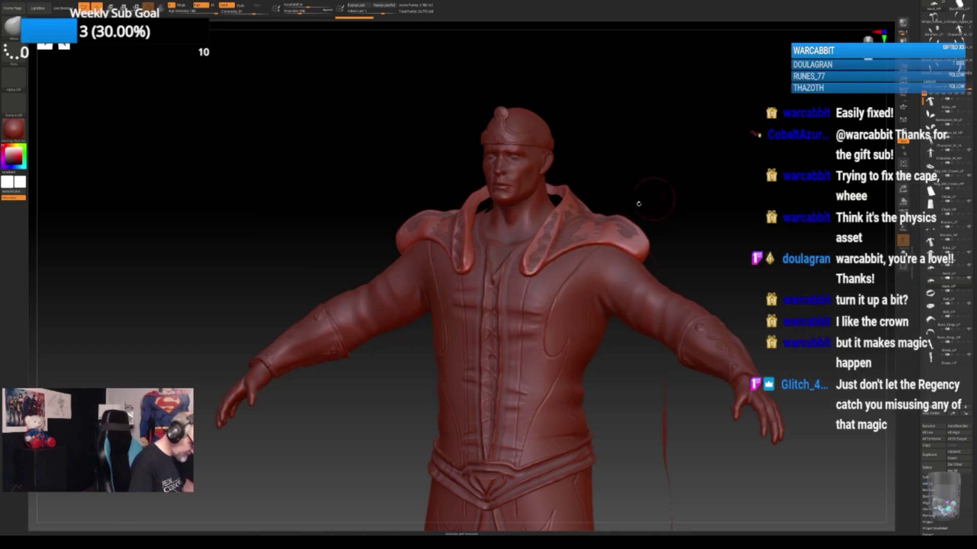
pyautogui.moveTo(640, 206)
pyautogui.keyDown('shift'); pyautogui.mouseDown()
pyautogui.moveTo(656, 196)
pyautogui.moveTo(642, 201)
pyautogui.mouseUp(); pyautogui.keyUp('shift')
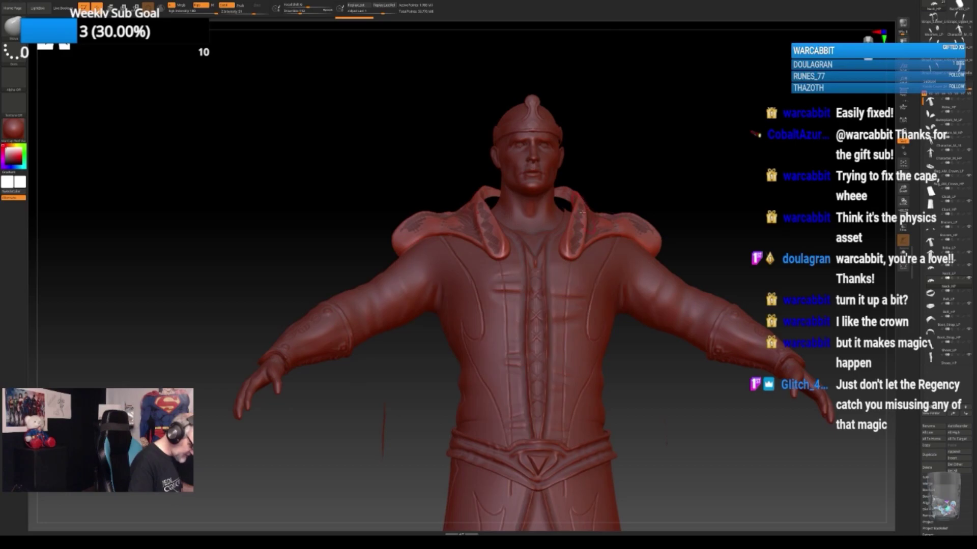
pyautogui.moveTo(582, 213); pyautogui.dragTo(575, 243)
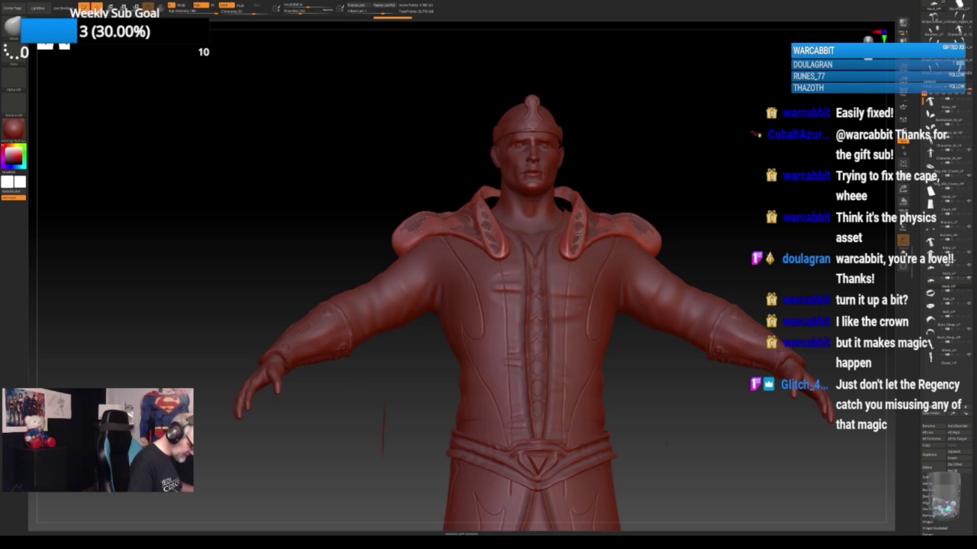
pyautogui.moveTo(627, 200); pyautogui.dragTo(621, 206)
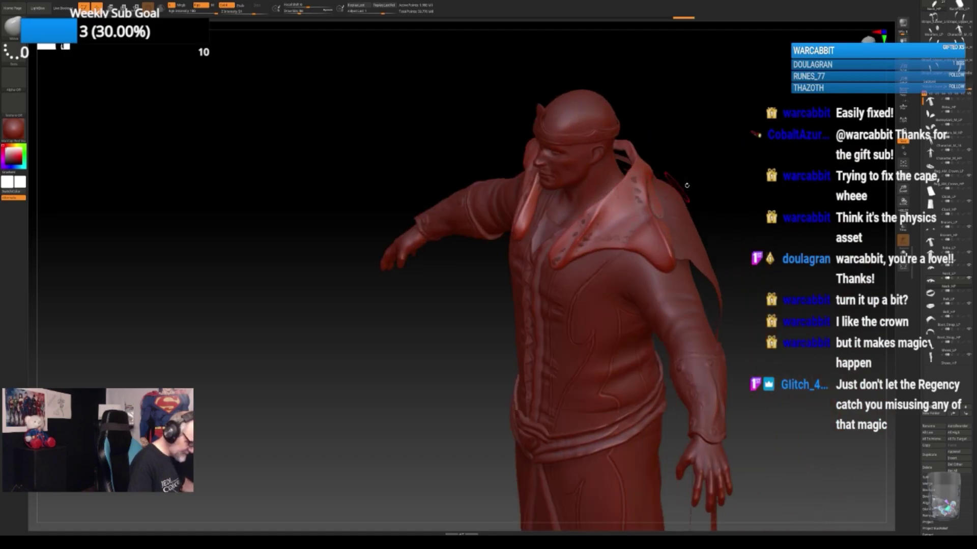
# Continue adjusting the collar's lapel and shoulder areas with the Move brush from both sides of the figure
pyautogui.moveTo(733, 178); pyautogui.dragTo(638, 180)
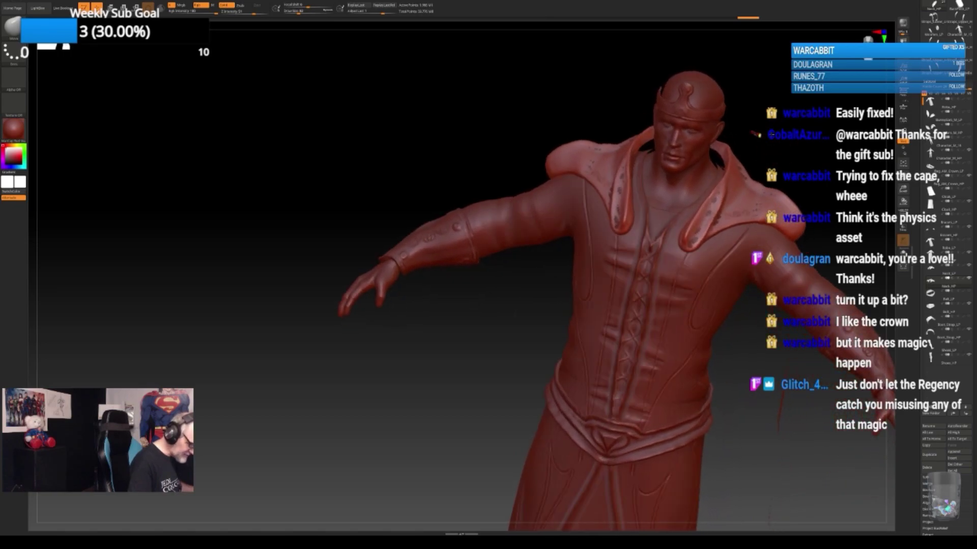
pyautogui.moveTo(626, 162); pyautogui.dragTo(618, 182)
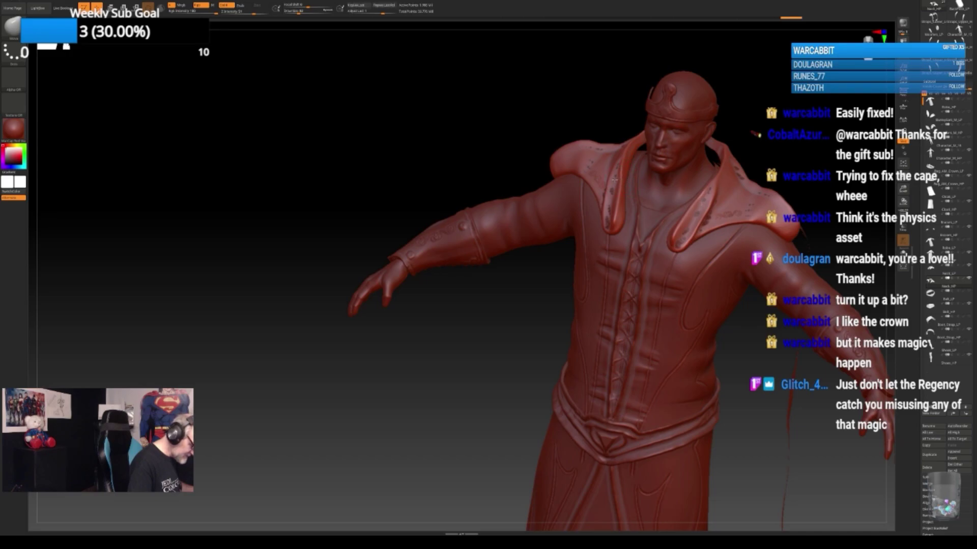
pyautogui.moveTo(613, 225); pyautogui.dragTo(609, 226)
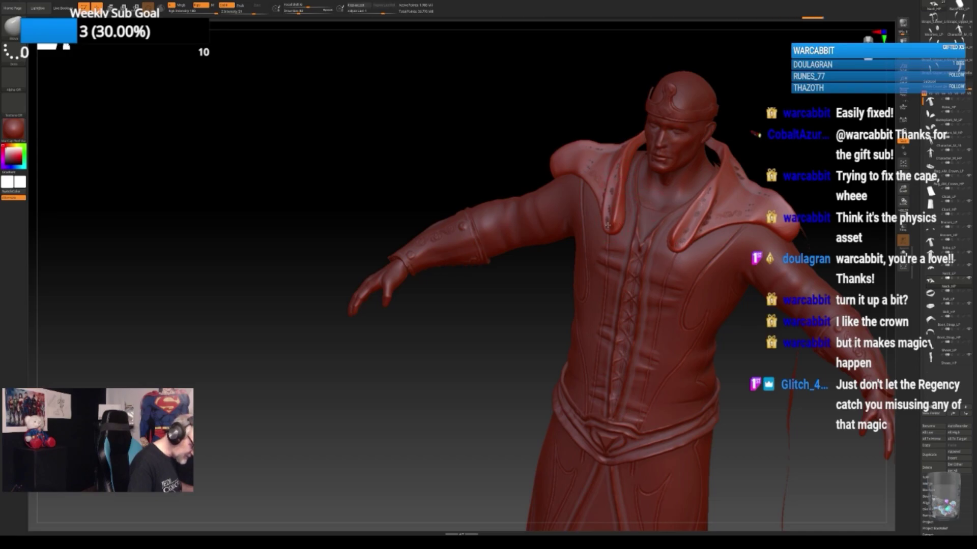
pyautogui.moveTo(546, 256)
pyautogui.mouseDown()
pyautogui.moveTo(403, 281)
pyautogui.moveTo(578, 279)
pyautogui.moveTo(467, 275)
pyautogui.mouseUp()
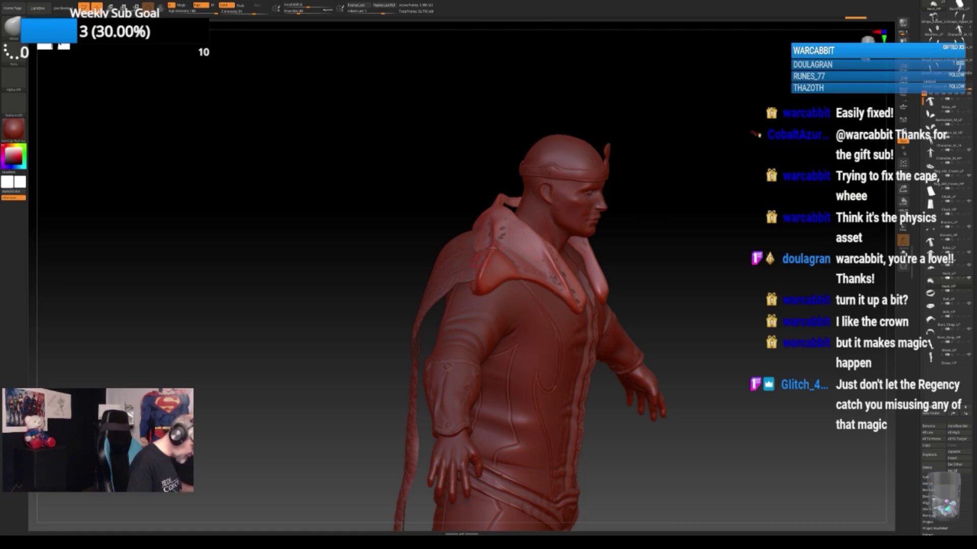
pyautogui.moveTo(638, 215); pyautogui.dragTo(532, 232)
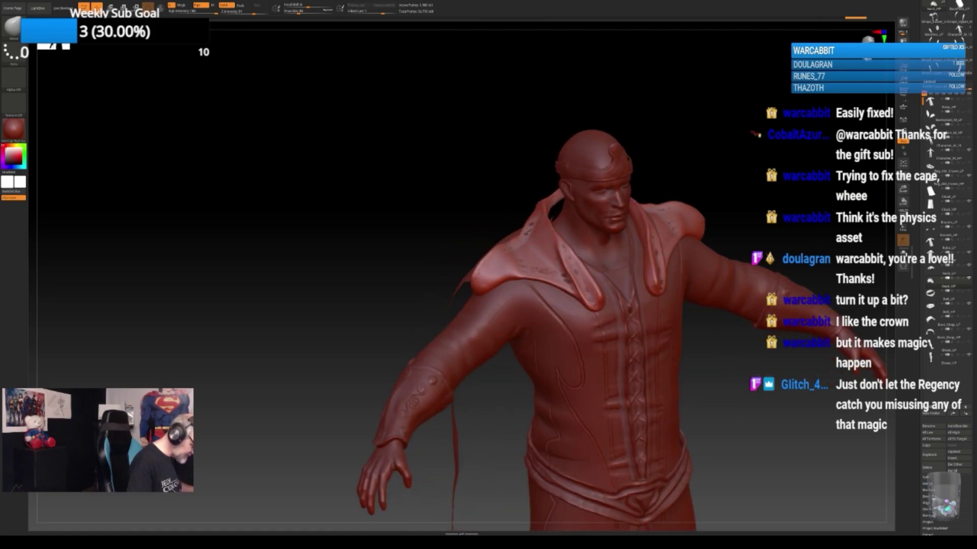
pyautogui.moveTo(691, 174)
pyautogui.mouseDown()
pyautogui.moveTo(696, 149)
pyautogui.moveTo(671, 165)
pyautogui.moveTo(682, 161)
pyautogui.mouseUp()
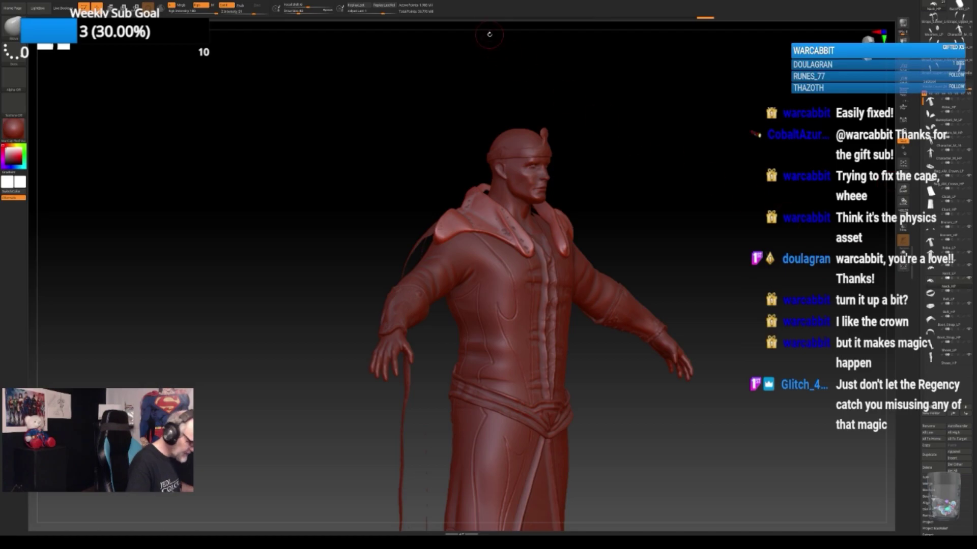
# Export the reshaped collar with FBX ExportImport, overwriting the existing Neck_HP file
pyautogui.click(327, 1)
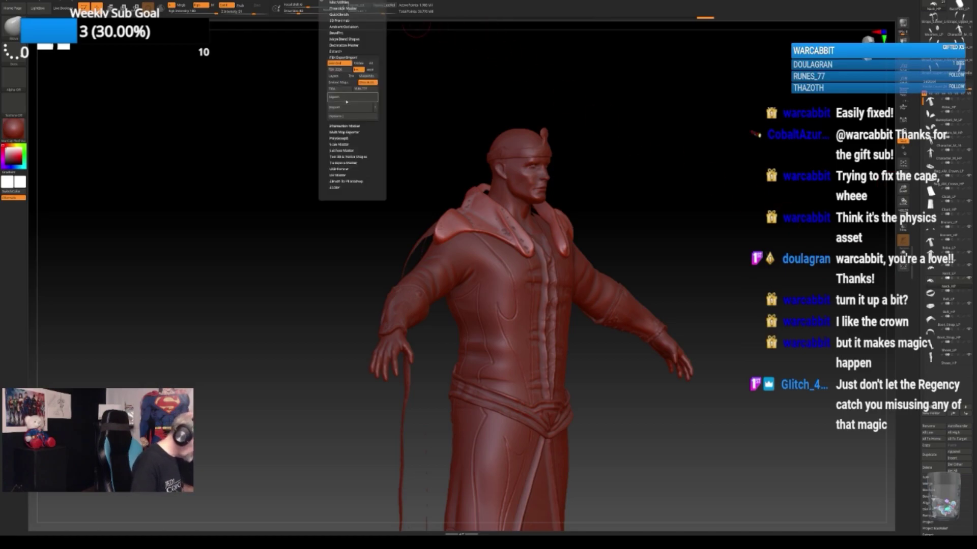
pyautogui.click(352, 108)
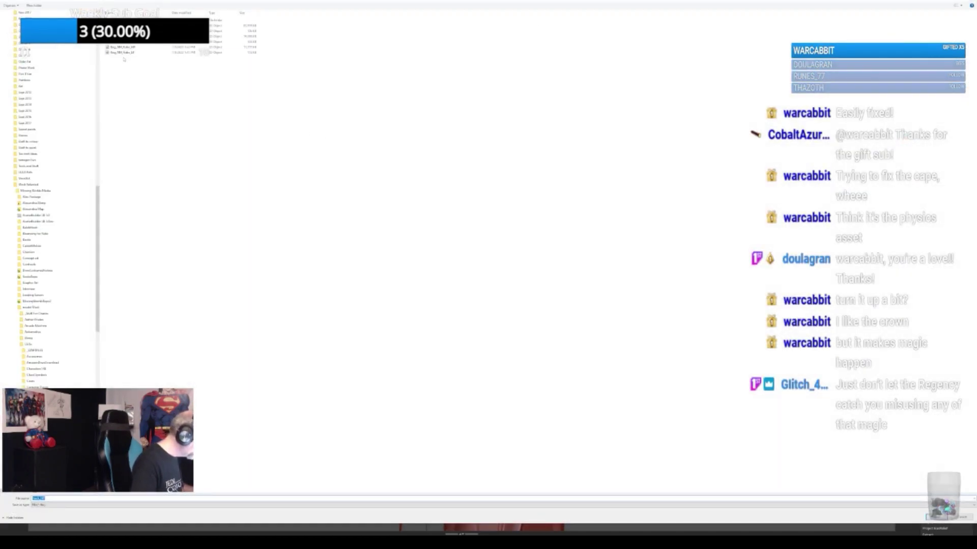
pyautogui.click(124, 25)
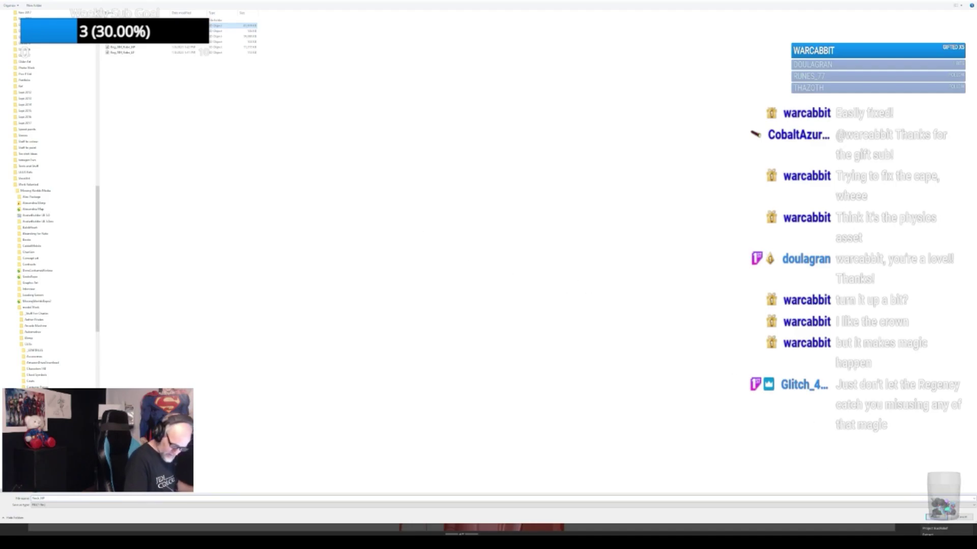
pyautogui.press('Return')
pyautogui.click(500, 257)
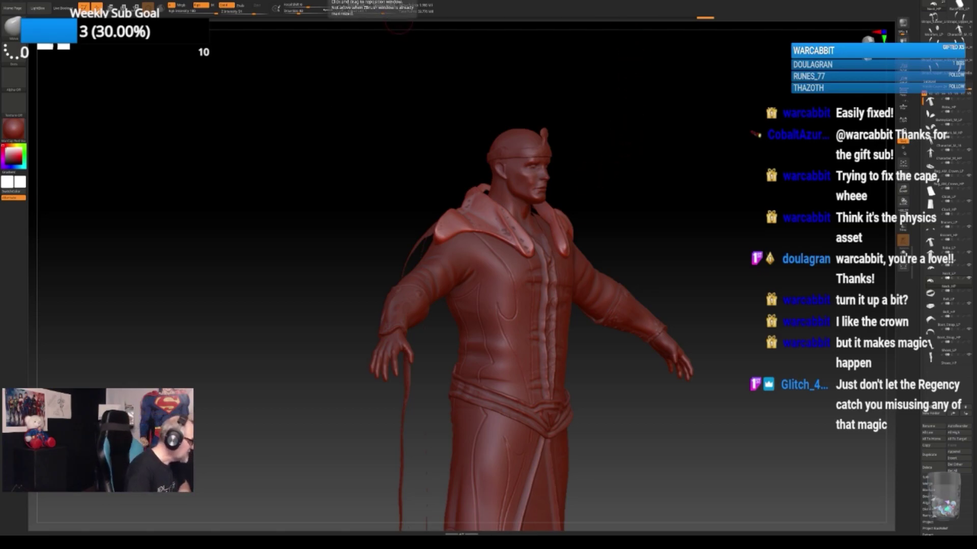
# Switch to Substance 3D Painter, load the updated Neck_HP as the high-definition mesh and bake the selected textures
pyautogui.hotkey('alt', 'Tab')
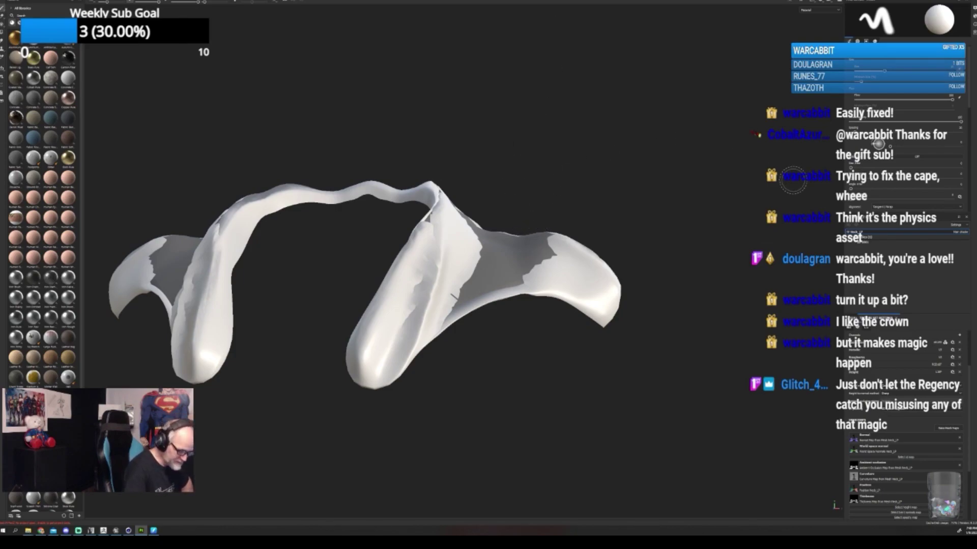
pyautogui.click(948, 428)
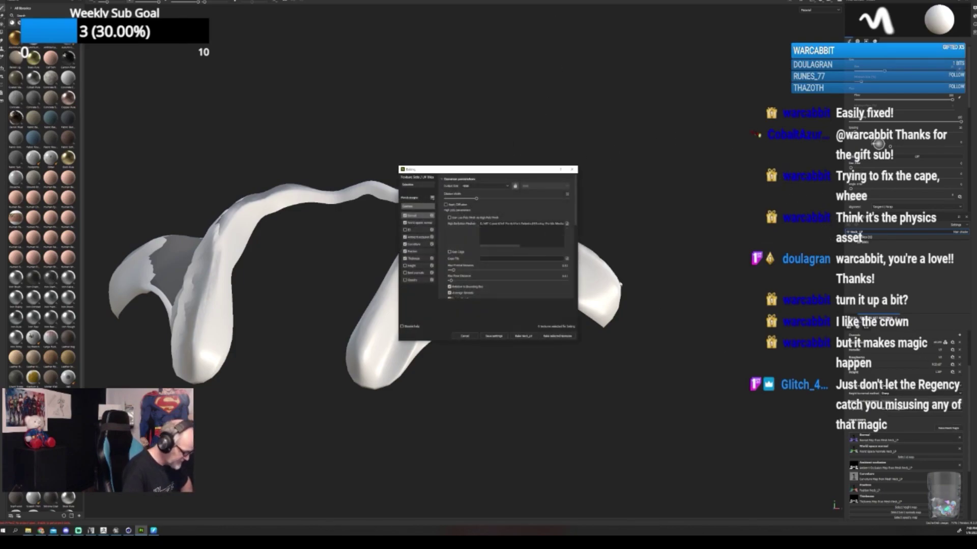
pyautogui.click(565, 227)
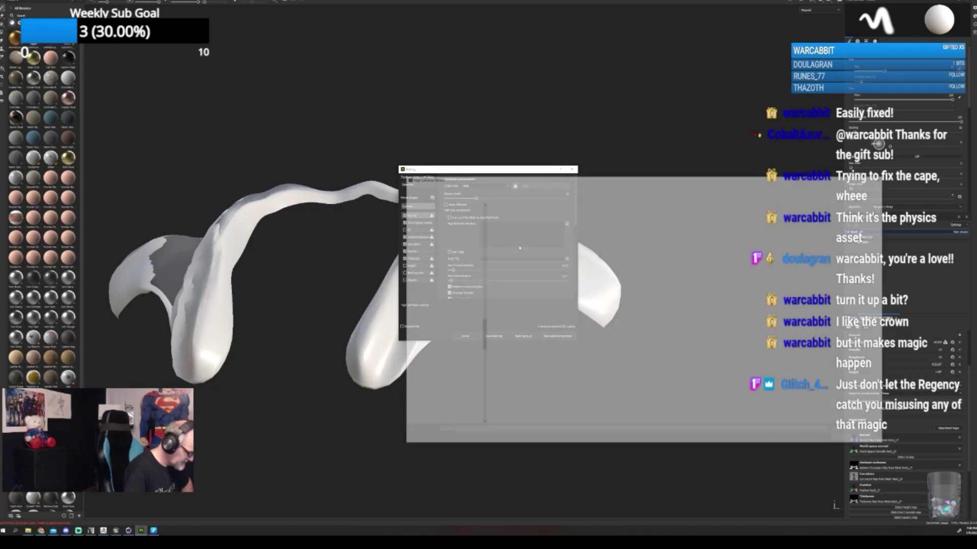
pyautogui.click(509, 217)
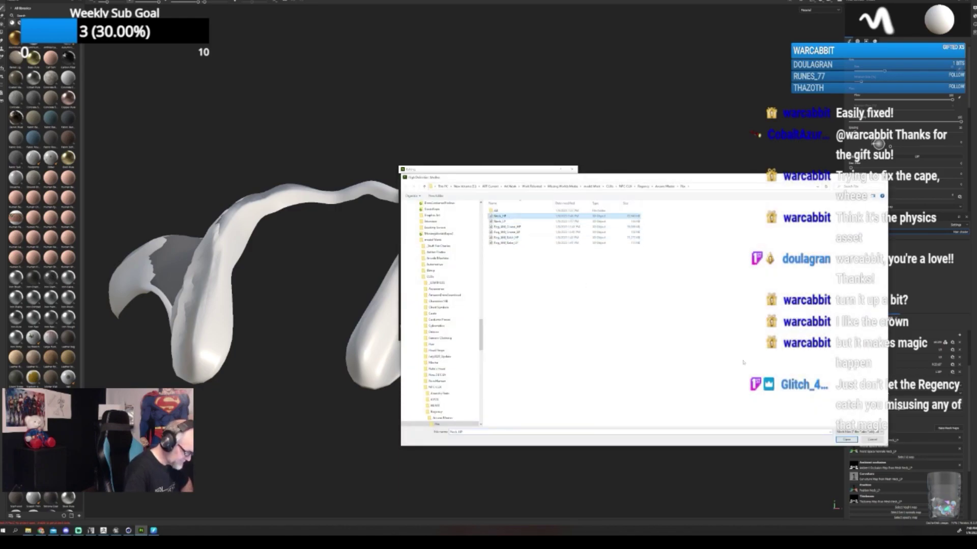
pyautogui.click(846, 439)
pyautogui.click(566, 334)
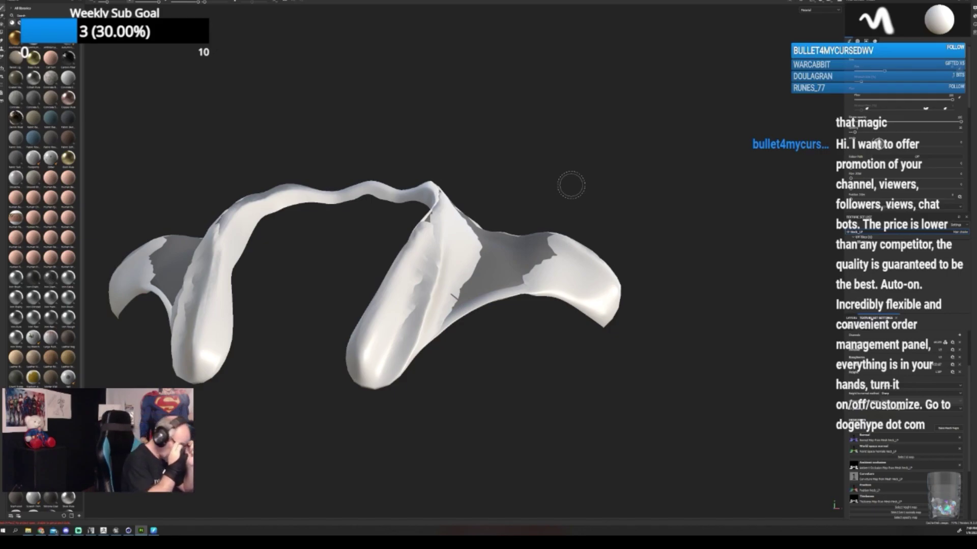
# Switch to ZBrush, hide the low-poly collar and export the high-poly collar as FBX, overwriting the existing Neck_HP file
pyautogui.moveTo(644, 88)
pyautogui.keyDown('alt'); pyautogui.mouseDown()
pyautogui.moveTo(648, 157)
pyautogui.moveTo(515, 229)
pyautogui.moveTo(637, 126)
pyautogui.moveTo(767, 120)
pyautogui.moveTo(592, 198)
pyautogui.moveTo(693, 169)
pyautogui.moveTo(700, 200)
pyautogui.moveTo(826, 232)
pyautogui.moveTo(562, 163)
pyautogui.mouseUp(); pyautogui.keyUp('alt')
pyautogui.hotkey('alt', 'Tab')
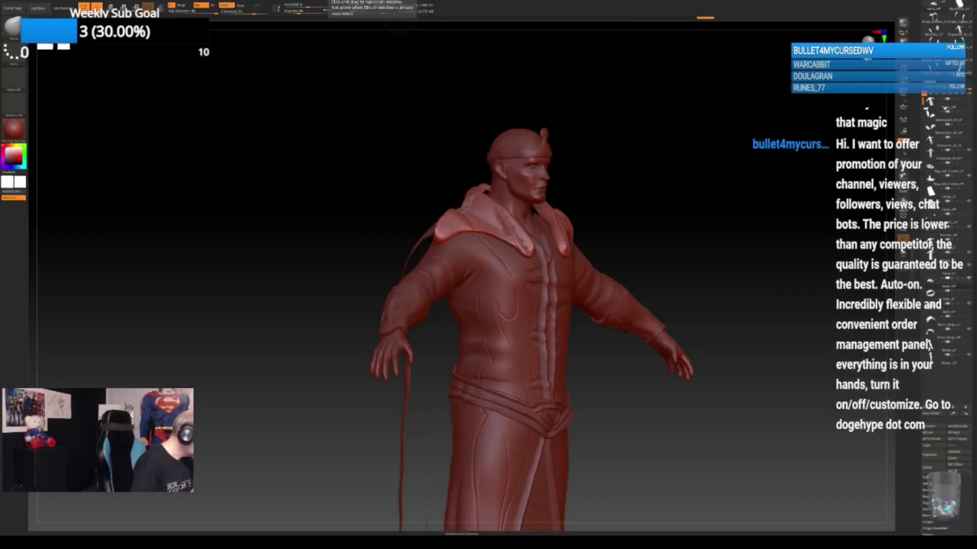
pyautogui.moveTo(713, 226); pyautogui.dragTo(691, 229)
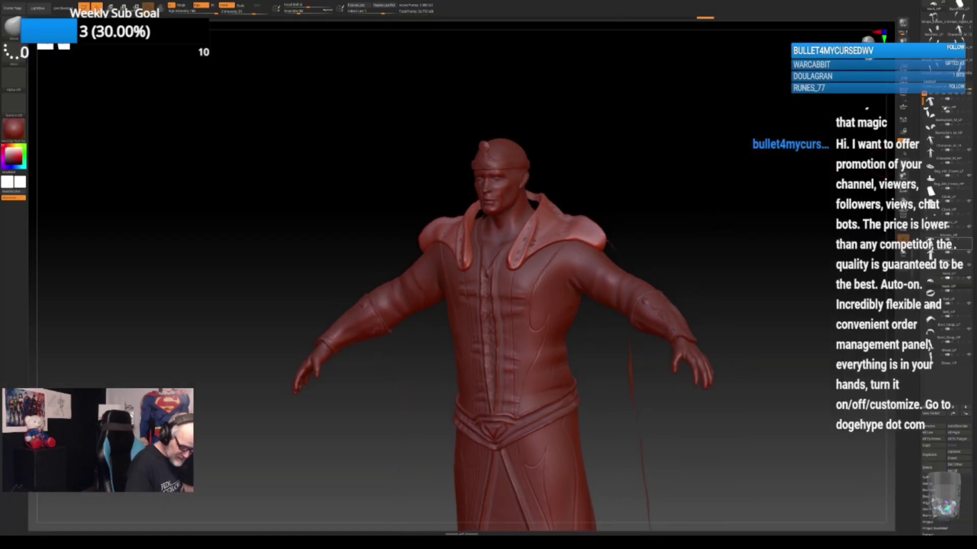
pyautogui.moveTo(953, 232)
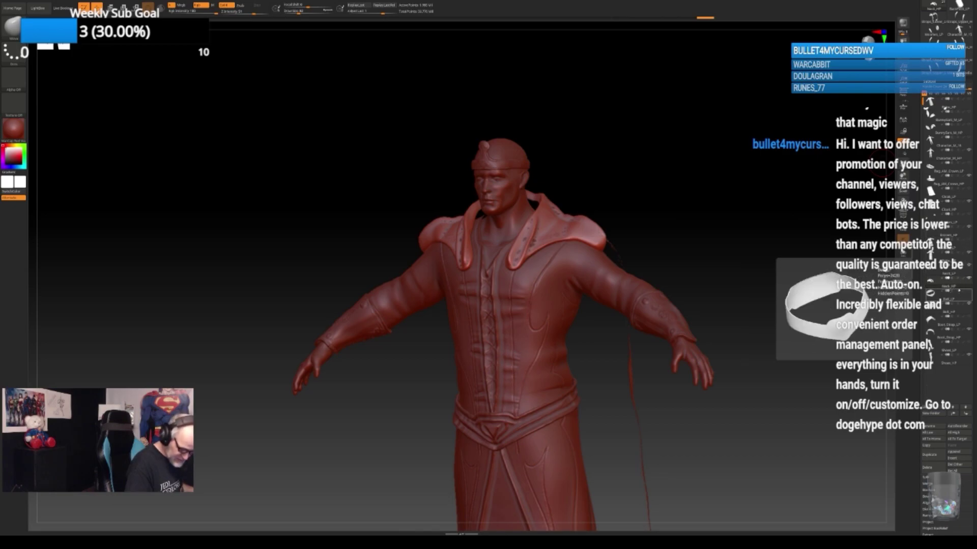
pyautogui.click(969, 266)
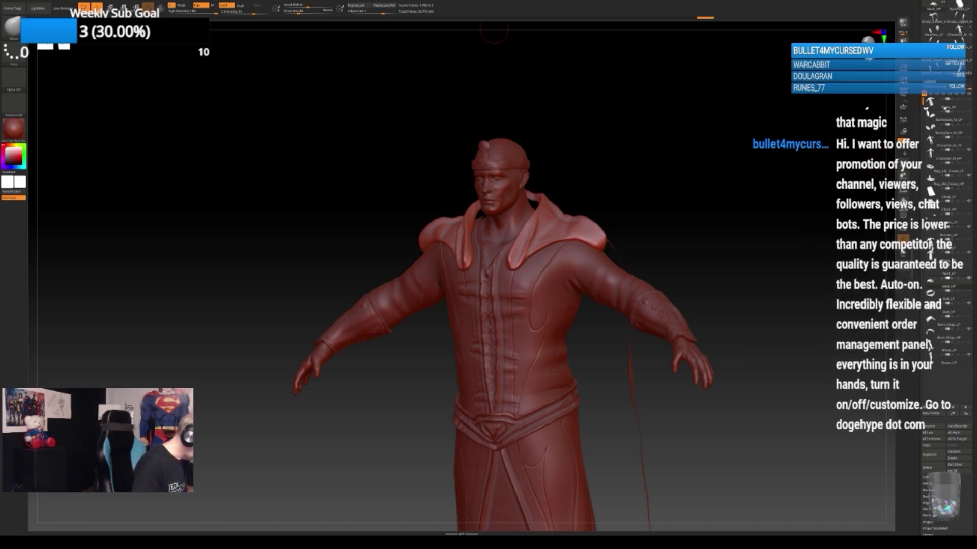
pyautogui.click(330, 1)
pyautogui.click(337, 64)
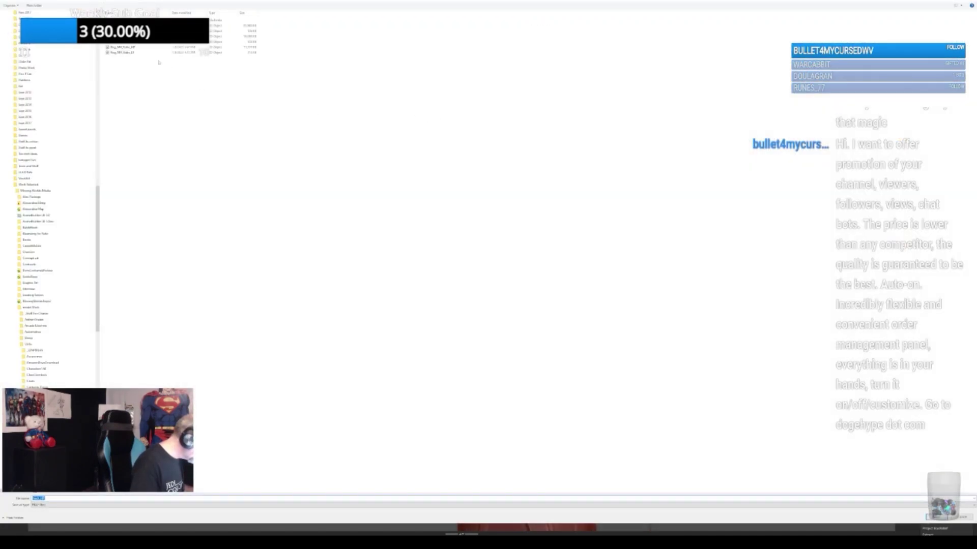
pyautogui.click(153, 25)
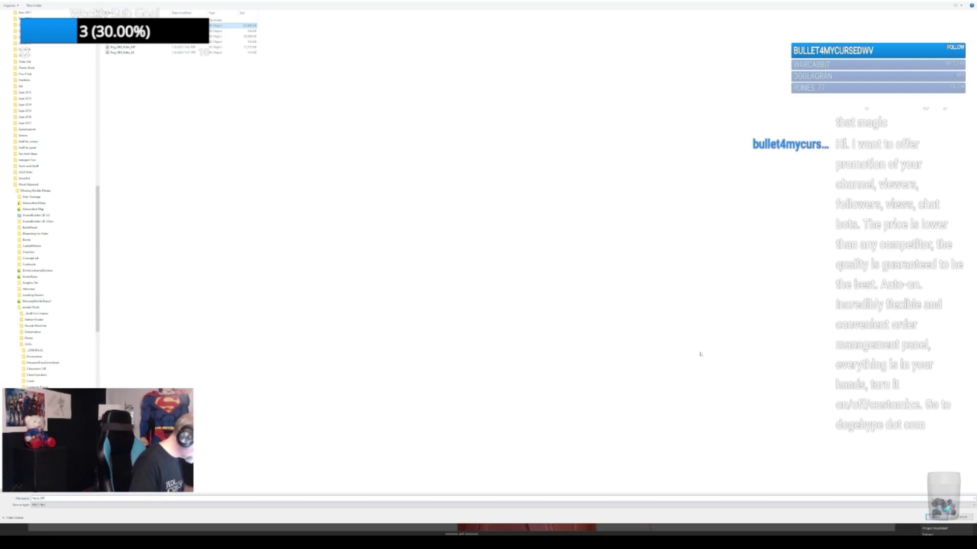
pyautogui.click(932, 517)
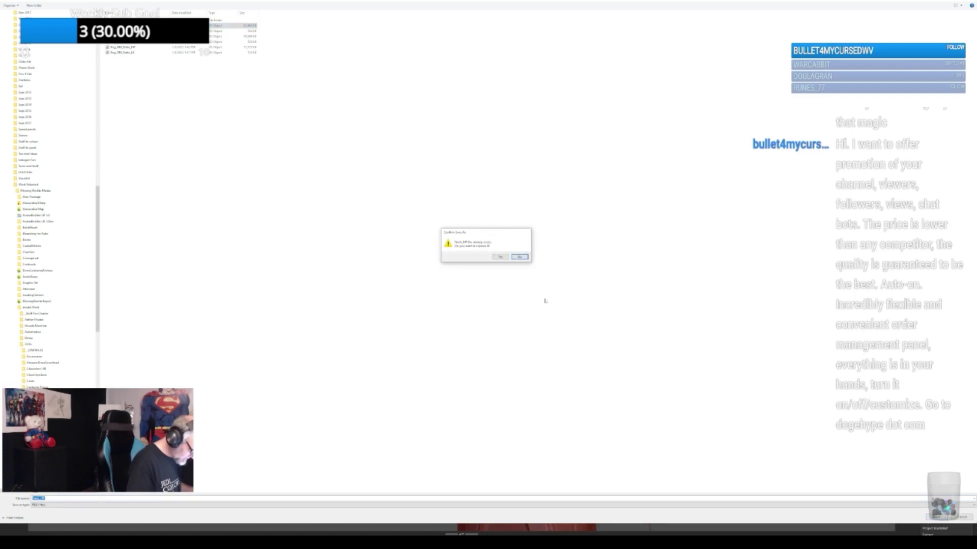
pyautogui.click(499, 259)
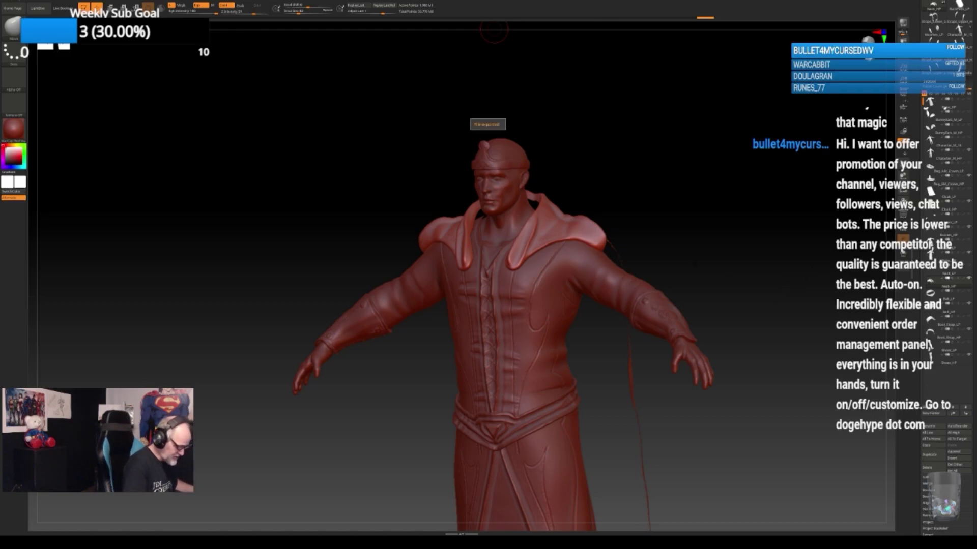
# Switch to Substance 3D Painter and reload the Neck_HP file as the high-definition mesh in the baking settings
pyautogui.moveTo(647, 220); pyautogui.dragTo(651, 218)
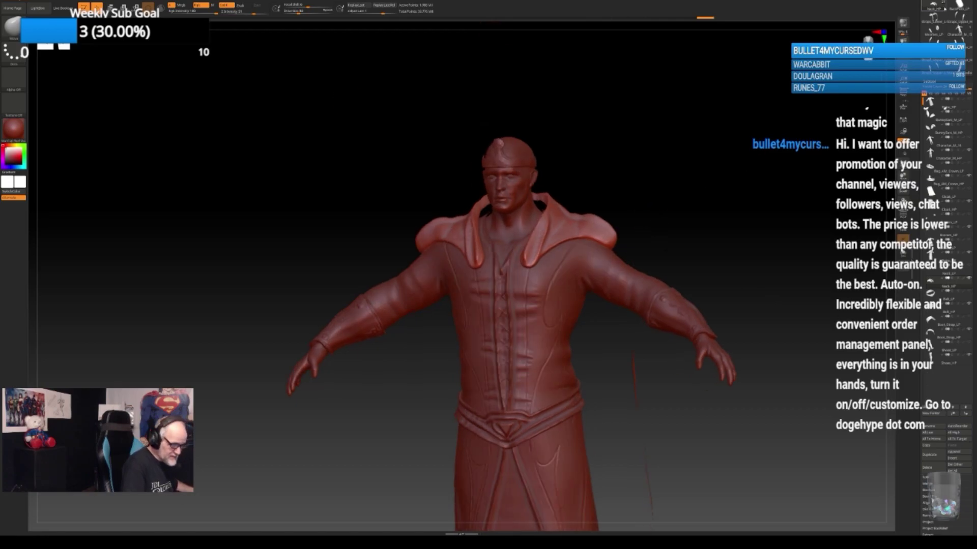
pyautogui.hotkey('alt', 'Tab')
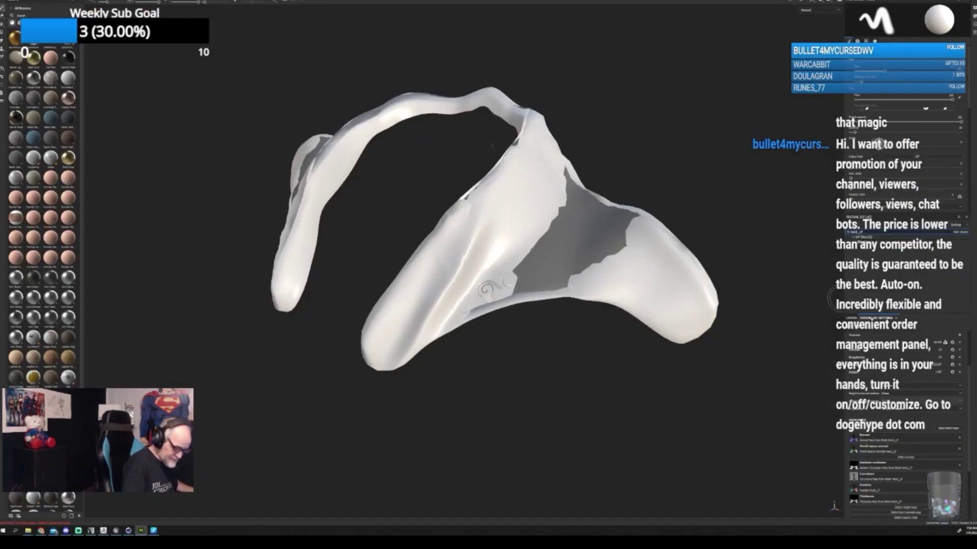
pyautogui.click(937, 425)
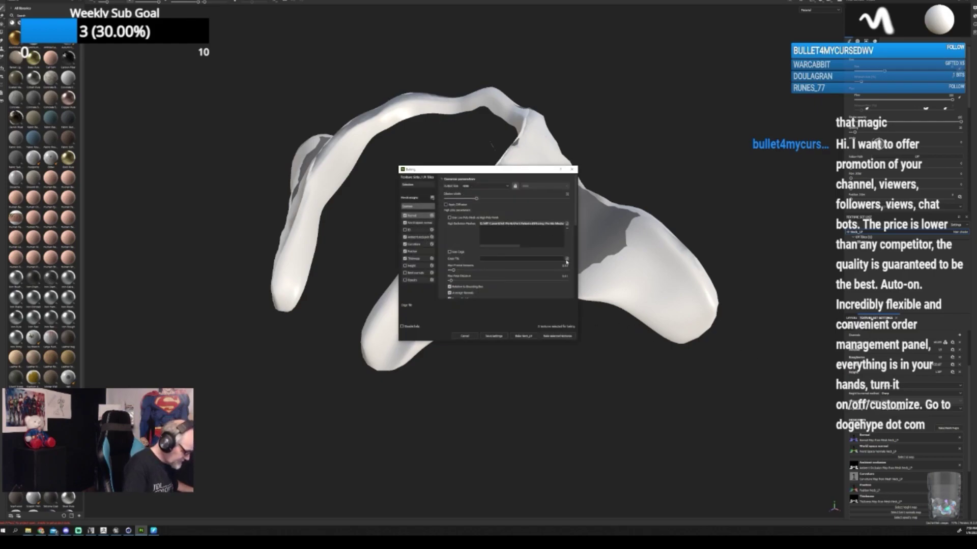
pyautogui.click(567, 225)
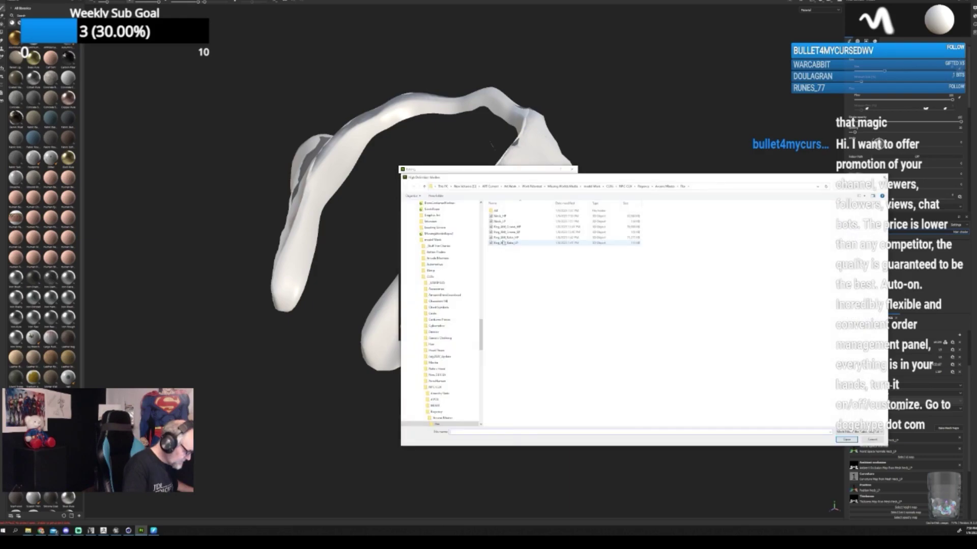
pyautogui.click(498, 215)
pyautogui.click(846, 440)
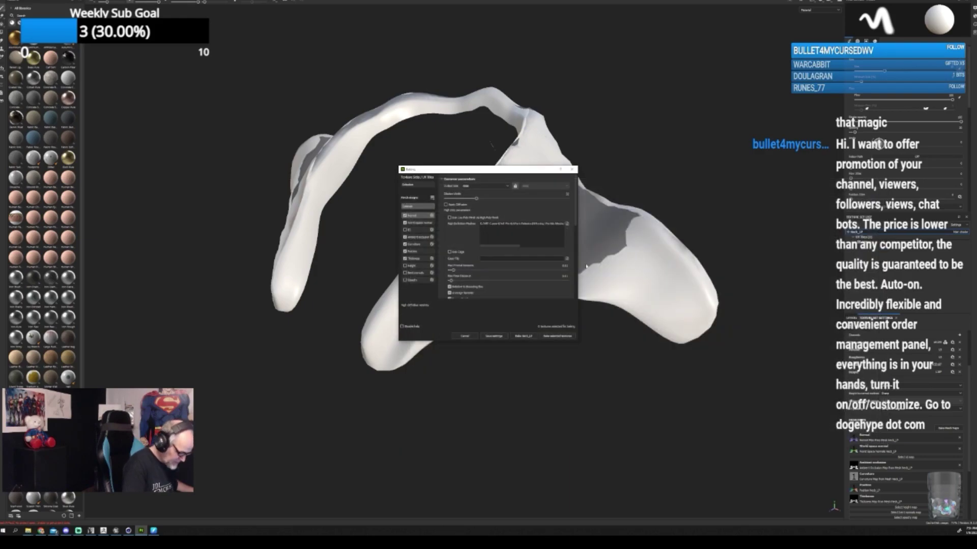
# Set the max frontal distance to 0.01 and antialiasing to None, and bake the selected textures
pyautogui.scroll(-2, 557, 237)
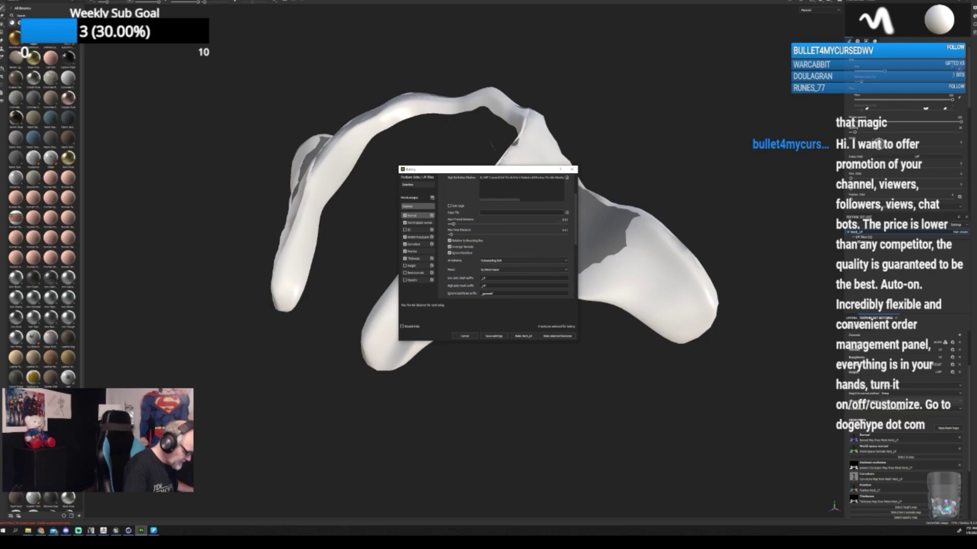
pyautogui.doubleClick(565, 220)
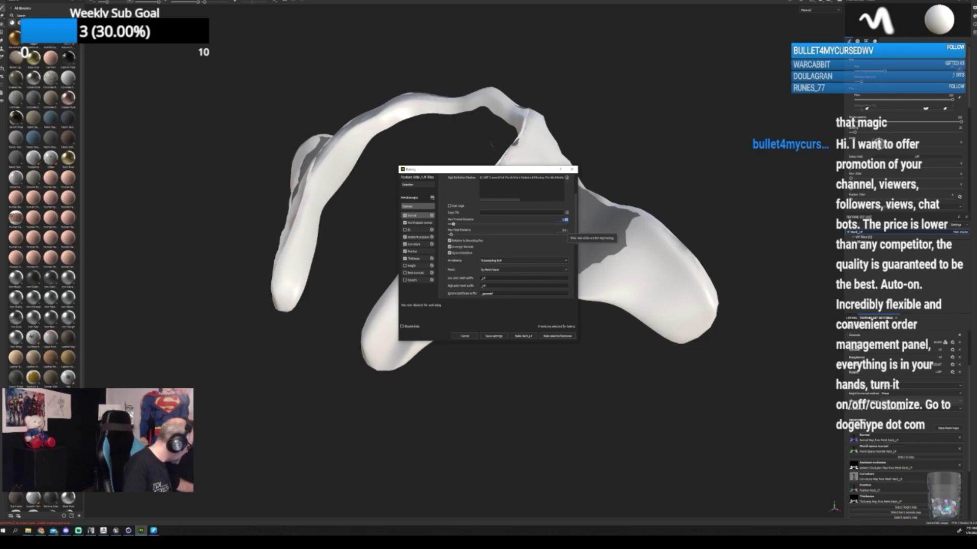
pyautogui.press('Return')
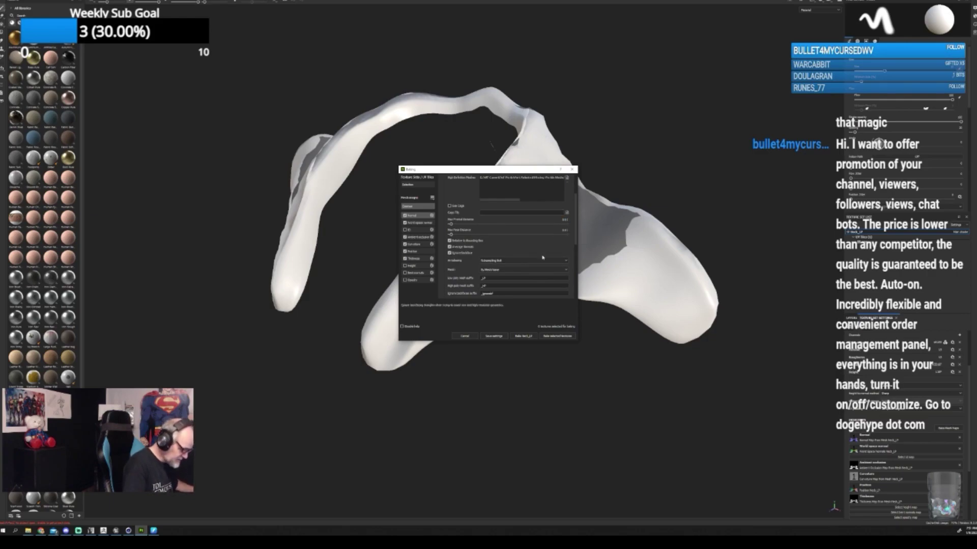
pyautogui.click(512, 262)
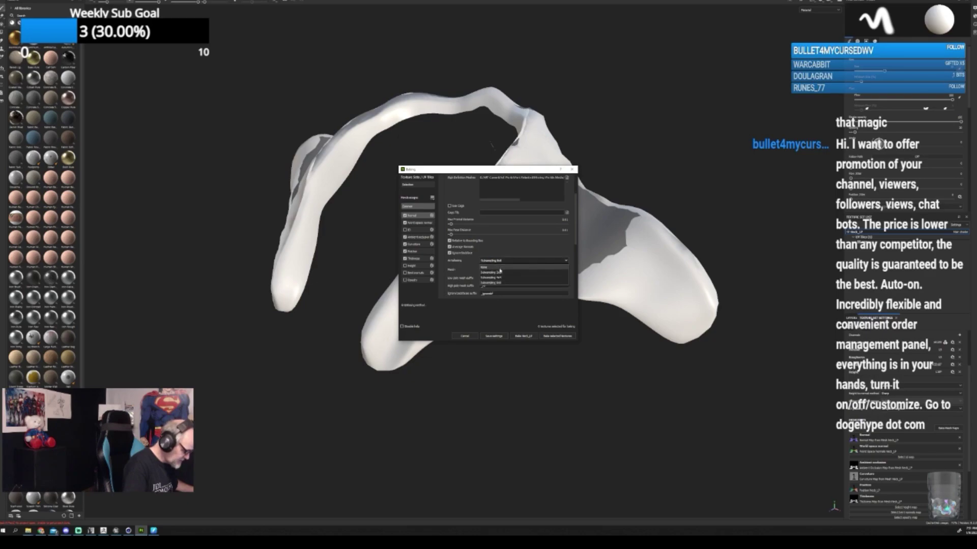
pyautogui.click(498, 268)
pyautogui.scroll(-1, 505, 255)
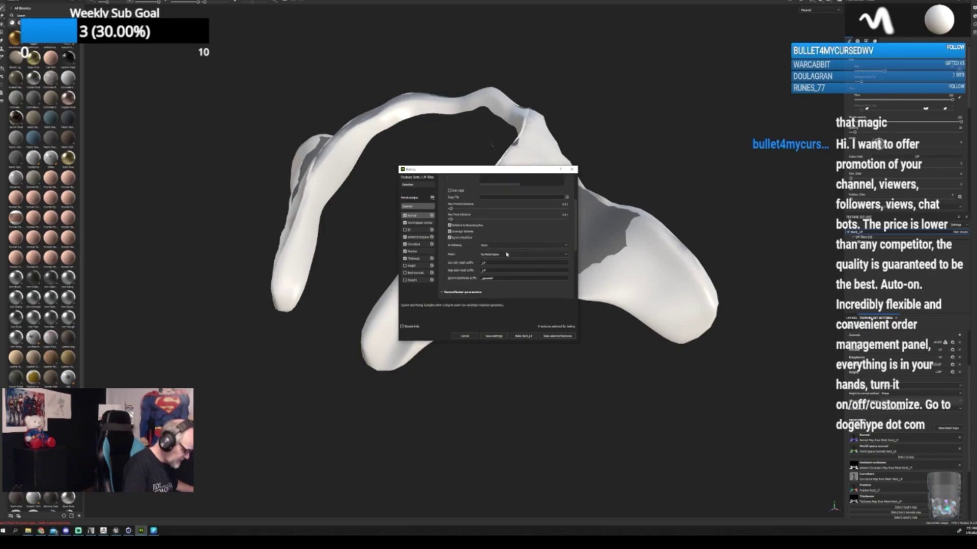
pyautogui.click(564, 335)
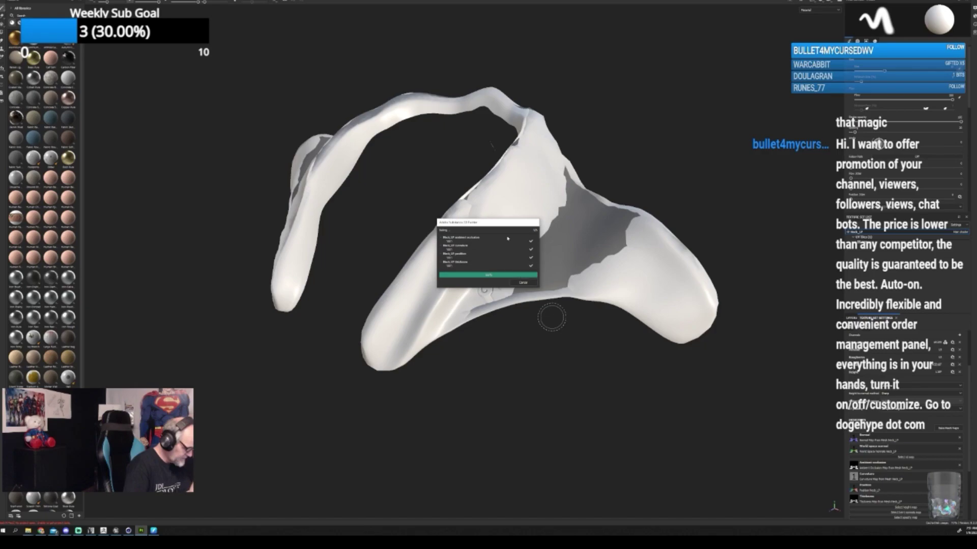
pyautogui.click(526, 285)
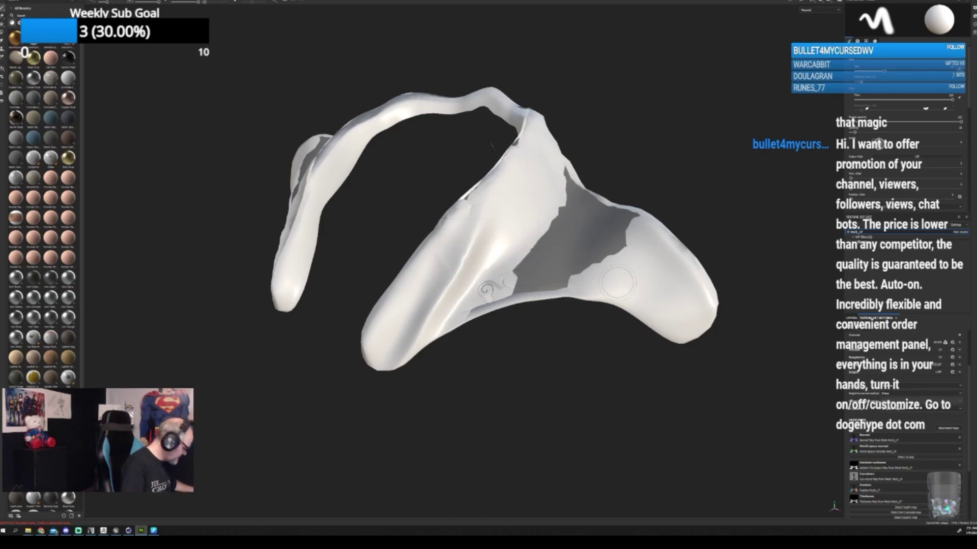
# Switch to ZBrush and delete the old low-poly collar subtool
pyautogui.keyDown('alt'); pyautogui.moveTo(684, 221); pyautogui.dragTo(687, 201); pyautogui.keyUp('alt')
pyautogui.click(116, 531)
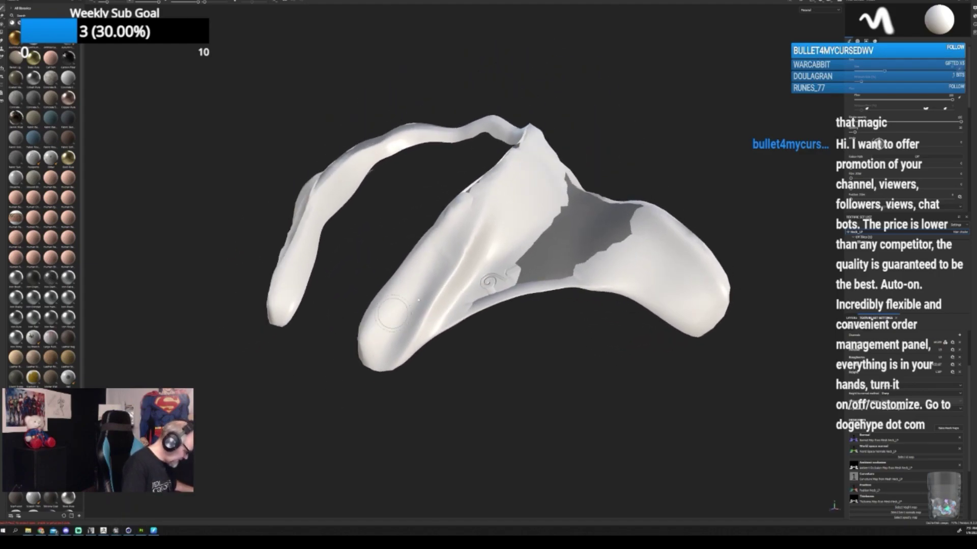
pyautogui.click(104, 531)
pyautogui.keyDown('alt'); pyautogui.moveTo(719, 255); pyautogui.dragTo(894, 273); pyautogui.keyUp('alt')
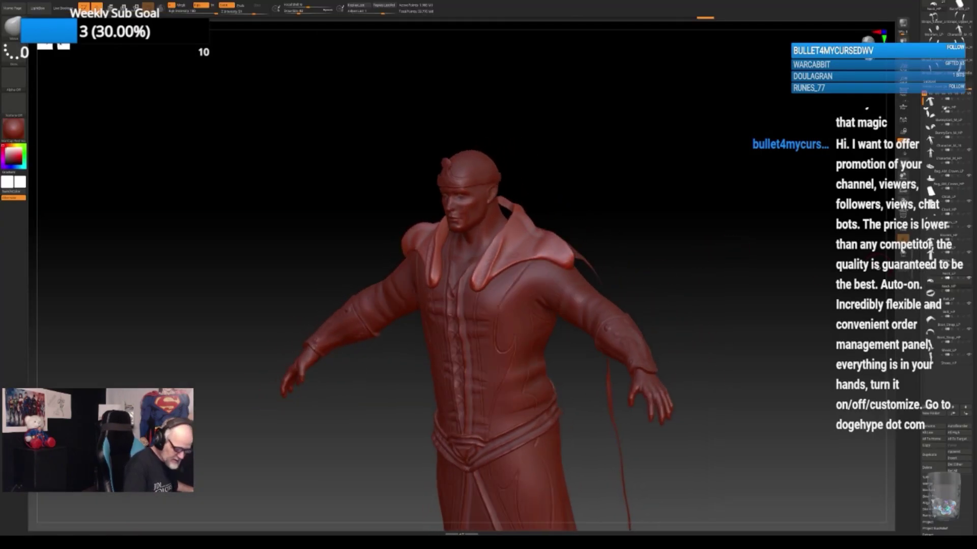
pyautogui.click(949, 271)
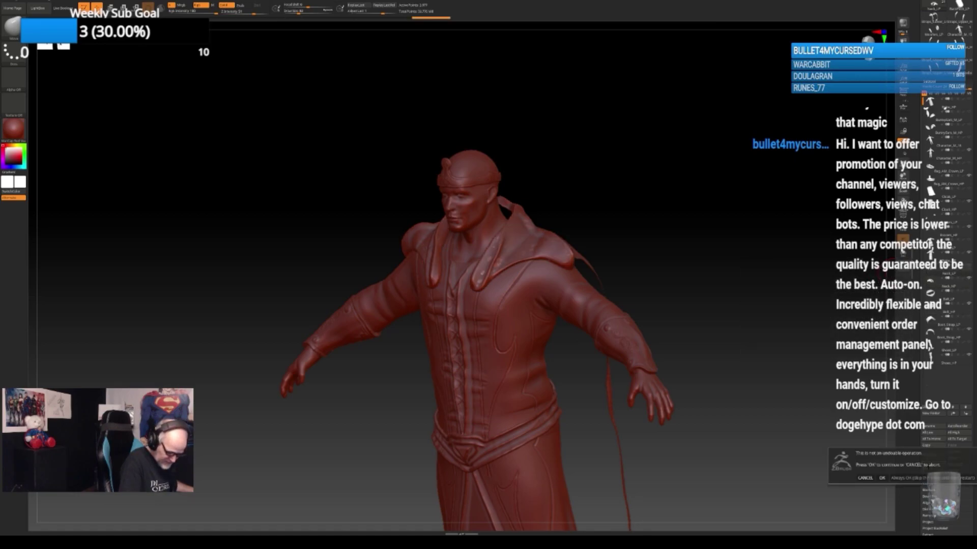
pyautogui.click(928, 468)
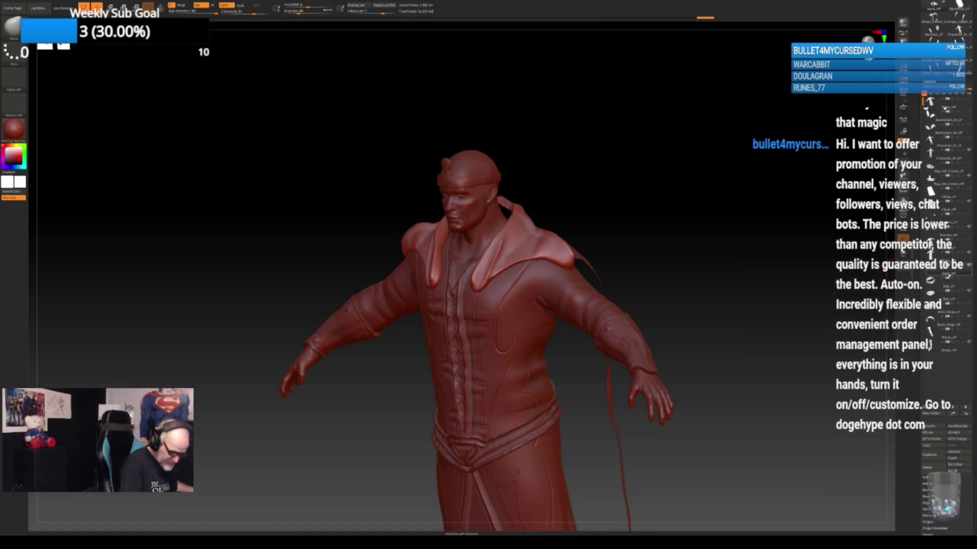
# Duplicate the high-poly collar subtool and rename the copy Neck_LP
pyautogui.click(934, 455)
pyautogui.click(931, 426)
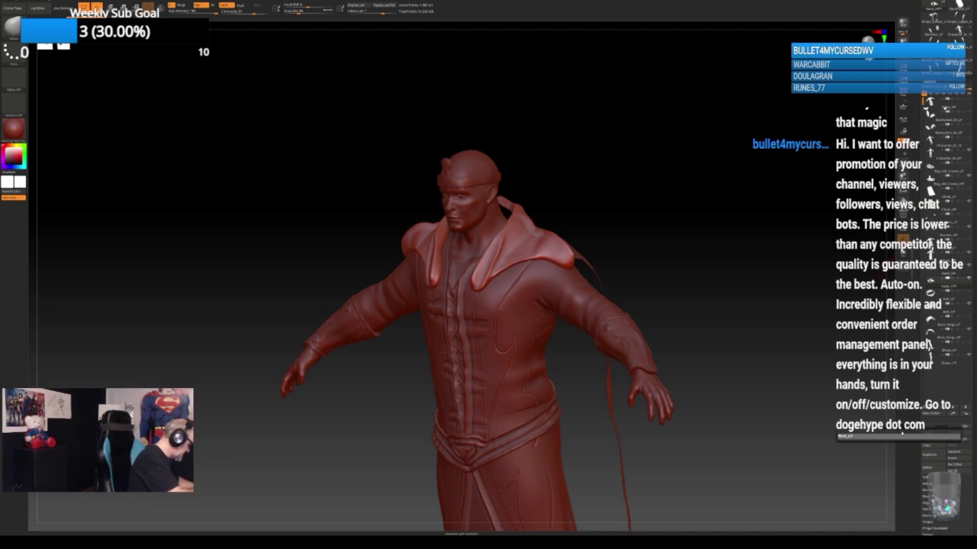
pyautogui.press('Return')
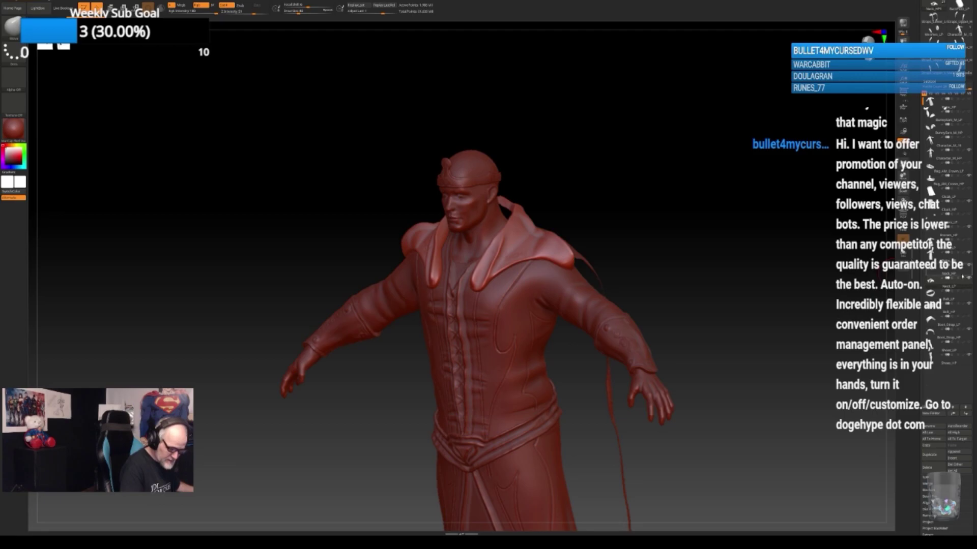
# Isolate the new Neck_LP from the high-poly collar and reduce it to a lower subdivision level
pyautogui.moveTo(968, 268)
pyautogui.moveTo(968, 268); pyautogui.dragTo(953, 285)
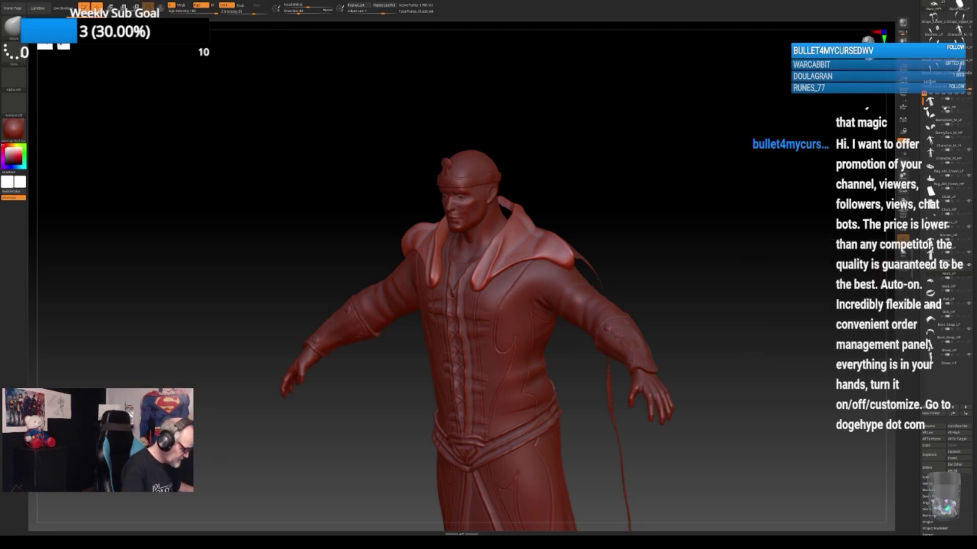
pyautogui.click(931, 82)
pyautogui.click(926, 107)
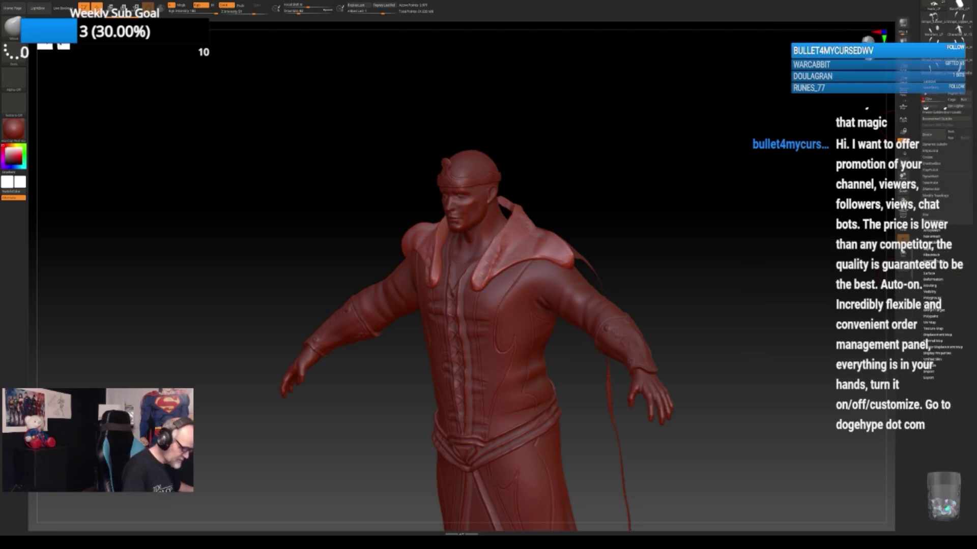
pyautogui.click(930, 87)
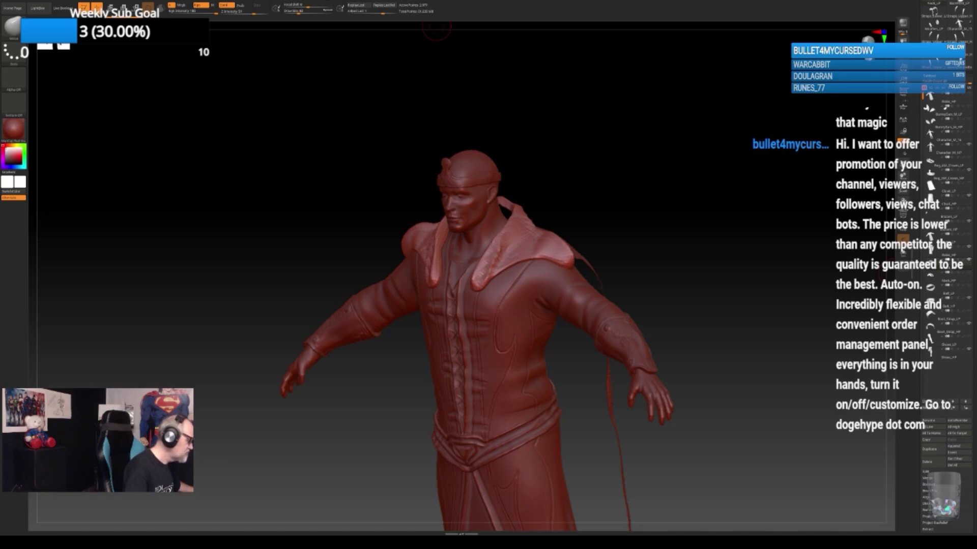
# Export the new low-poly collar with FBX ExportImport, overwriting the existing Neck_LP file
pyautogui.click(331, 2)
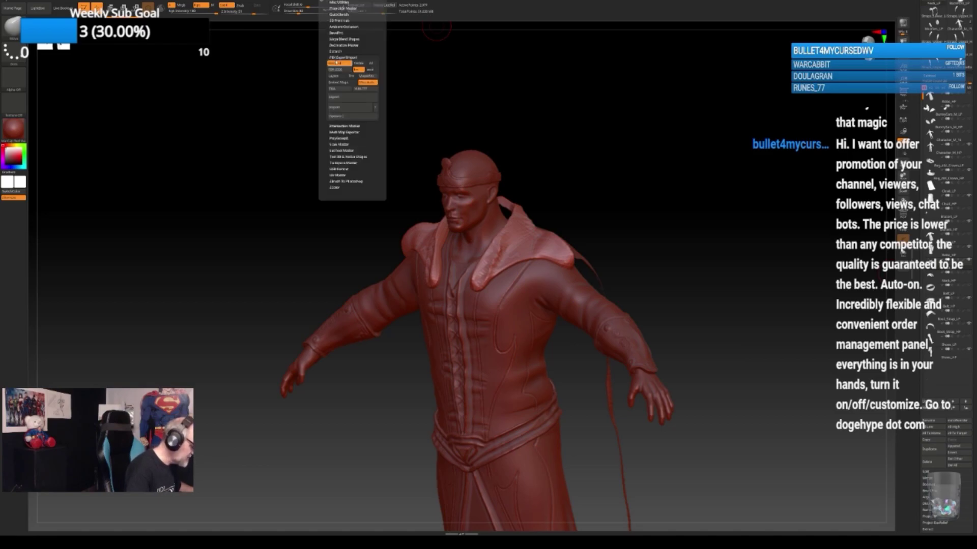
pyautogui.click(339, 98)
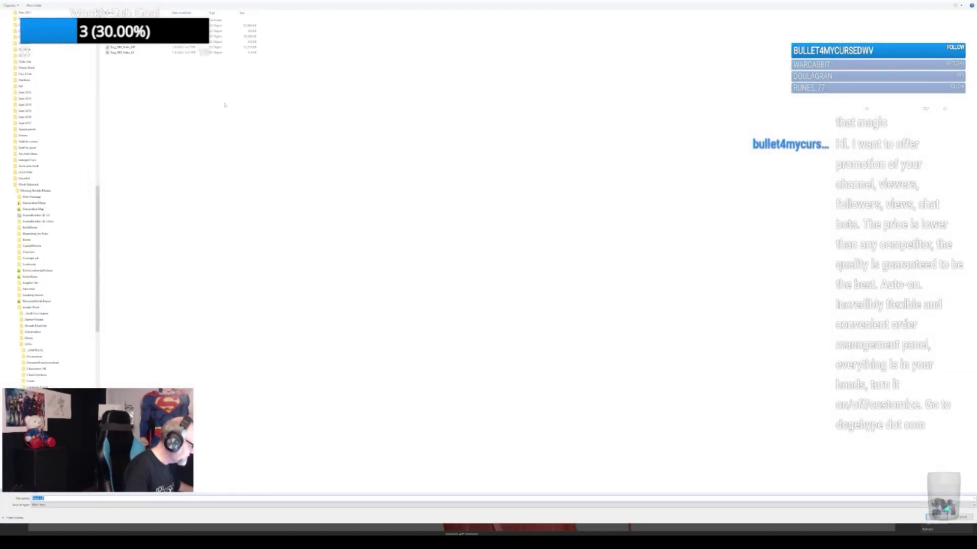
pyautogui.click(153, 30)
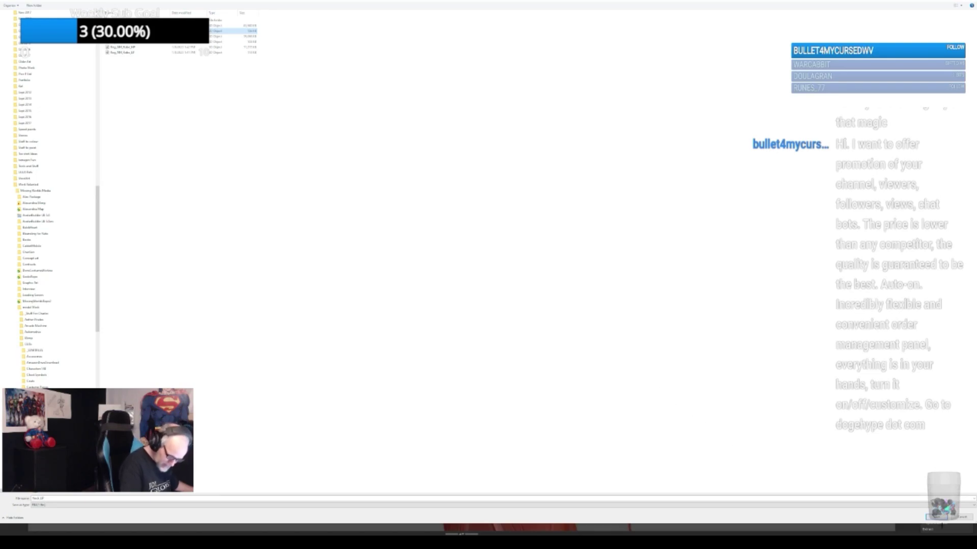
pyautogui.click(939, 517)
pyautogui.click(498, 258)
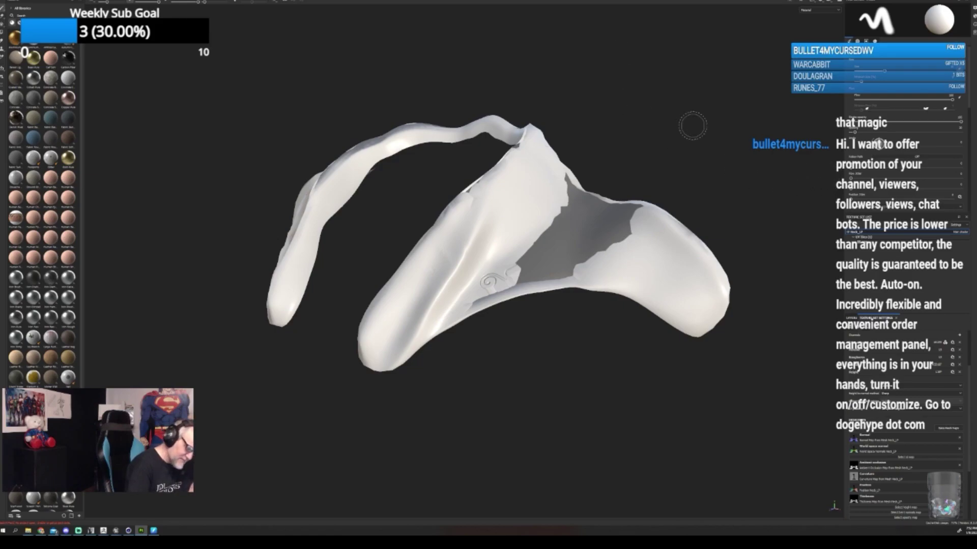
# In Substance 3D Painter, reload the project mesh from the re-exported Neck_LP file through the project configuration
pyautogui.click(12, 1)
pyautogui.click(31, 9)
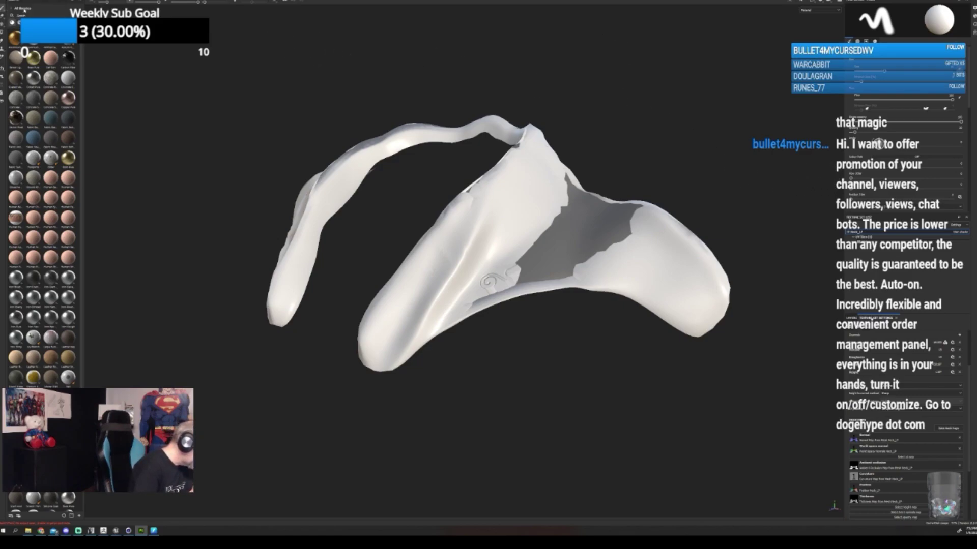
pyautogui.click(529, 215)
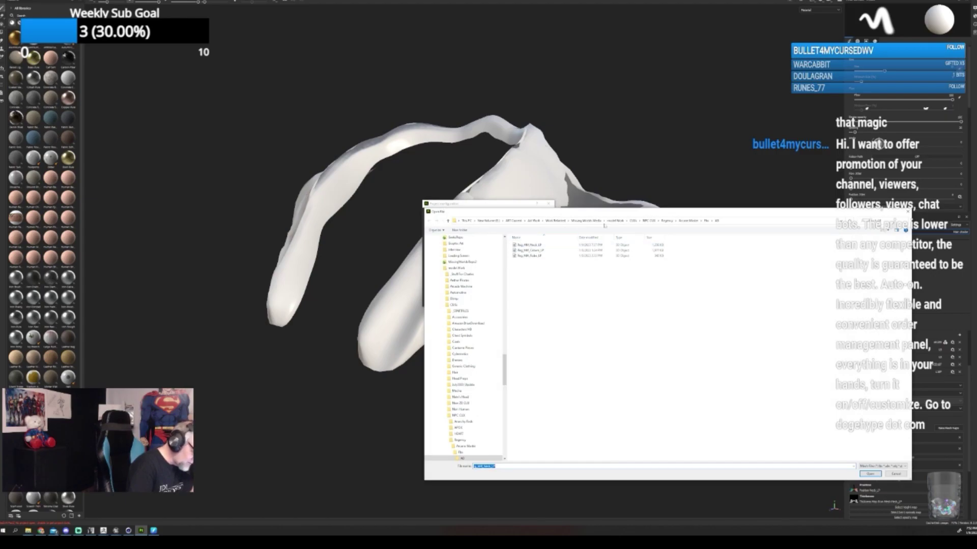
pyautogui.click(706, 222)
pyautogui.click(631, 256)
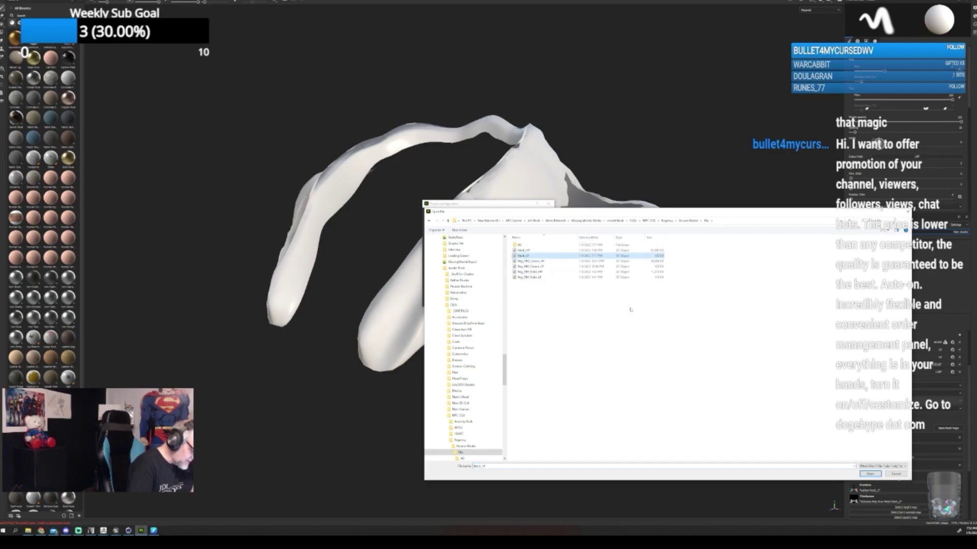
pyautogui.click(876, 475)
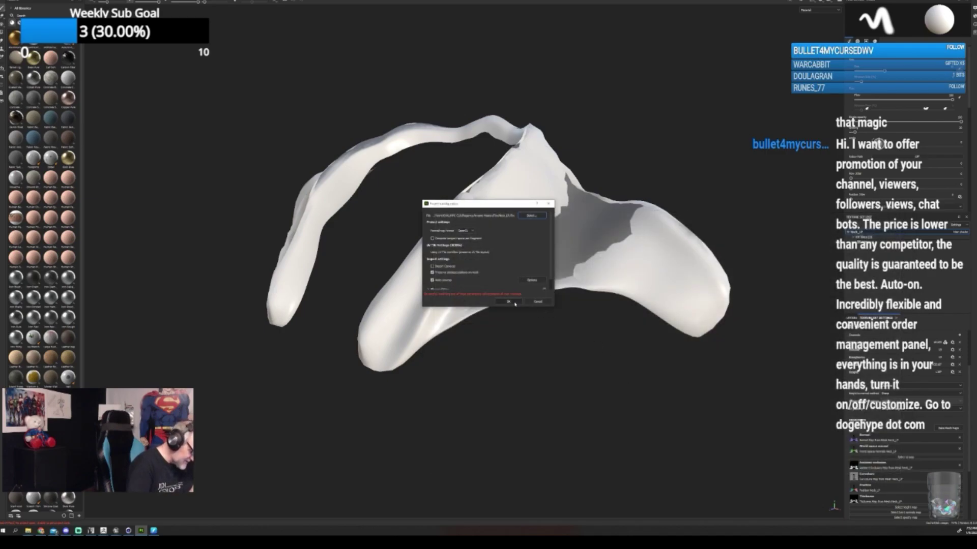
pyautogui.click(515, 303)
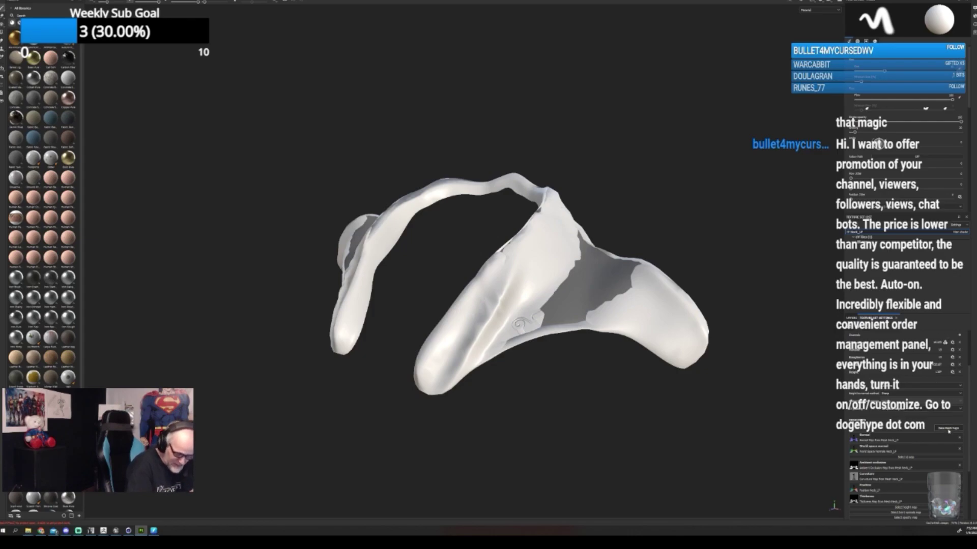
# Rebake the selected mesh maps for the new low-poly collar using the existing baking settings
pyautogui.click(949, 428)
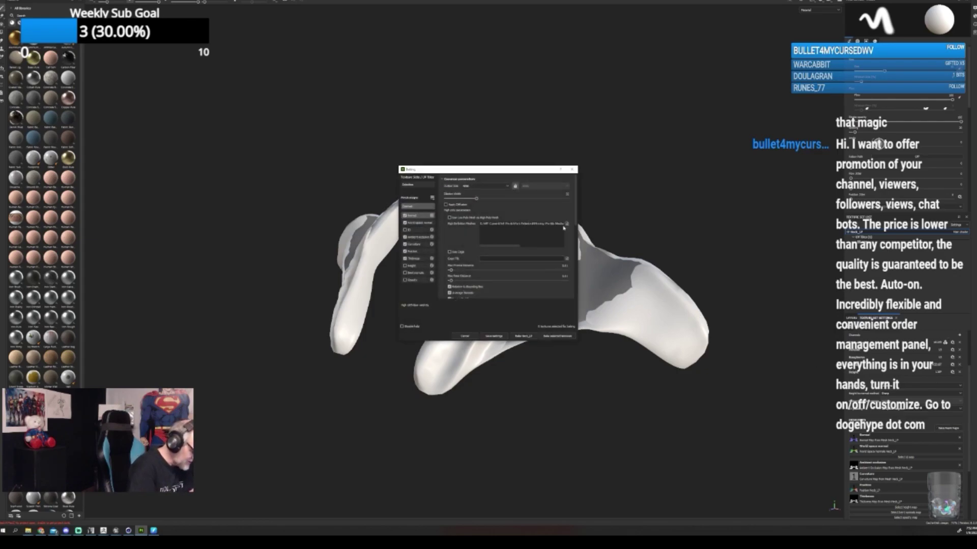
pyautogui.click(558, 336)
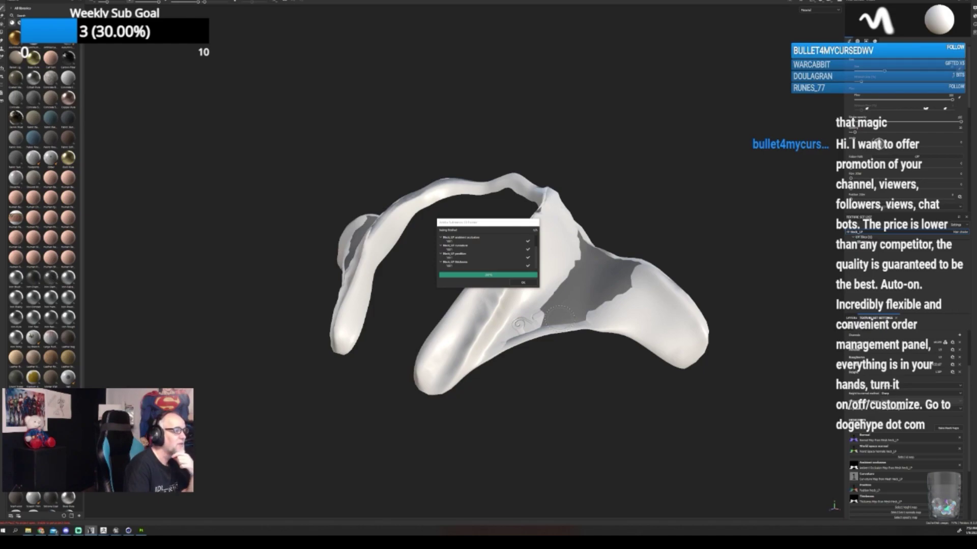
pyautogui.hotkey('alt', 'Tab')
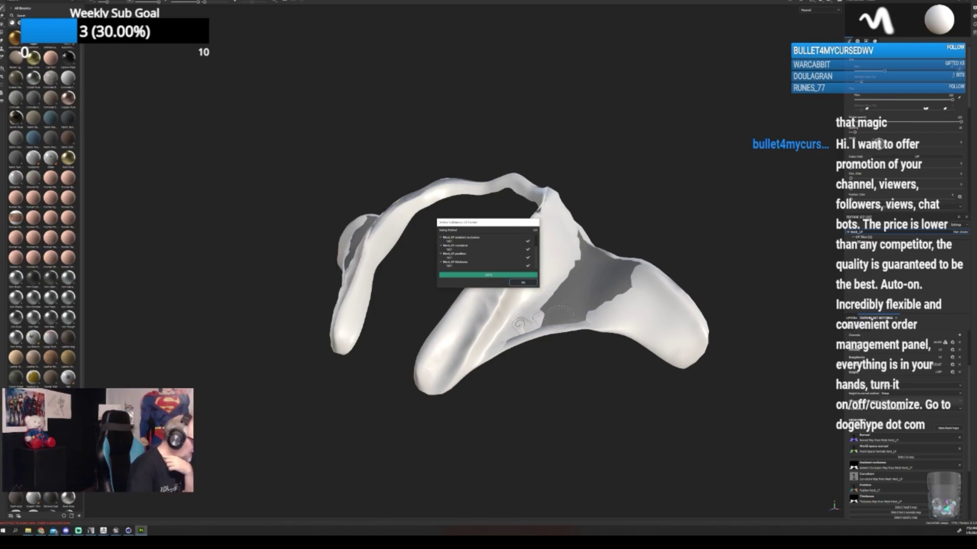
pyautogui.click(529, 285)
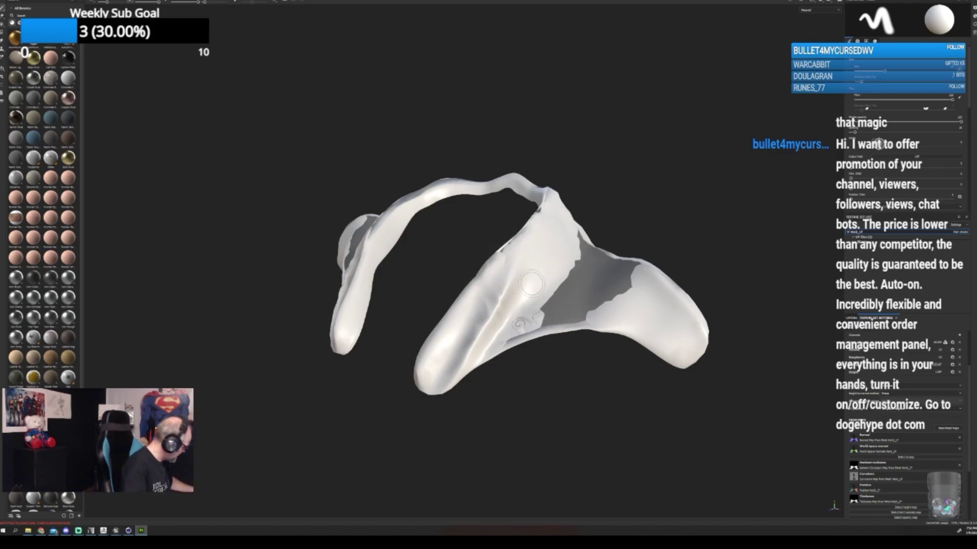
pyautogui.moveTo(674, 218)
pyautogui.keyDown('alt'); pyautogui.mouseDown()
pyautogui.moveTo(651, 229)
pyautogui.moveTo(330, 233)
pyautogui.moveTo(477, 214)
pyautogui.moveTo(540, 235)
pyautogui.moveTo(595, 224)
pyautogui.moveTo(661, 229)
pyautogui.mouseUp(); pyautogui.keyUp('alt')
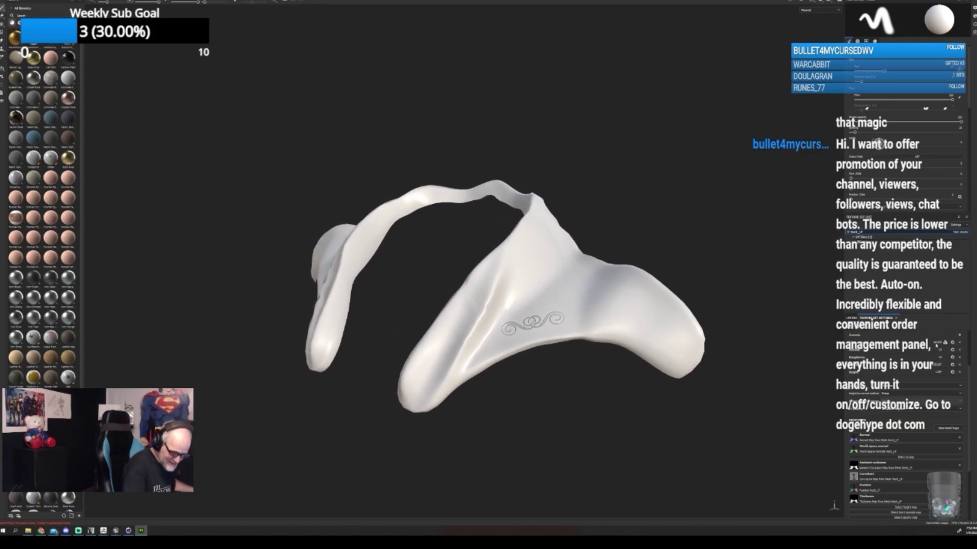
# In the mesh map baking settings, set Max Frontal Distance to 0.02 and antialiasing to Subsampling 8x8
pyautogui.click(947, 428)
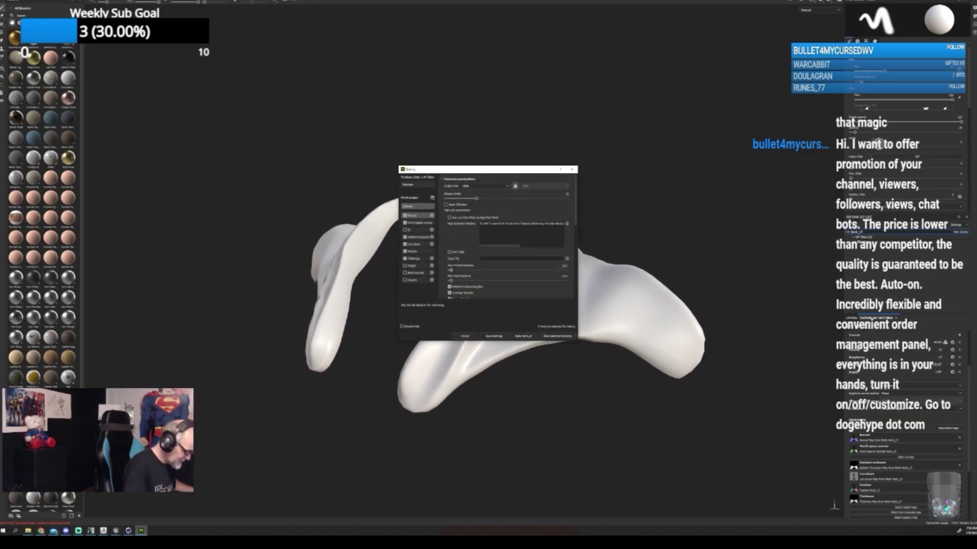
pyautogui.click(564, 265)
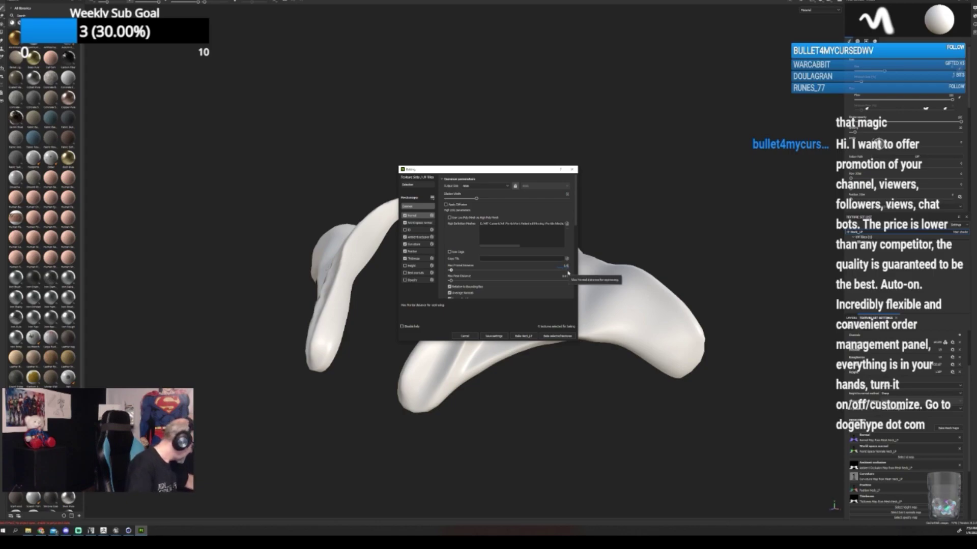
pyautogui.write('0.02')
pyautogui.press('Return')
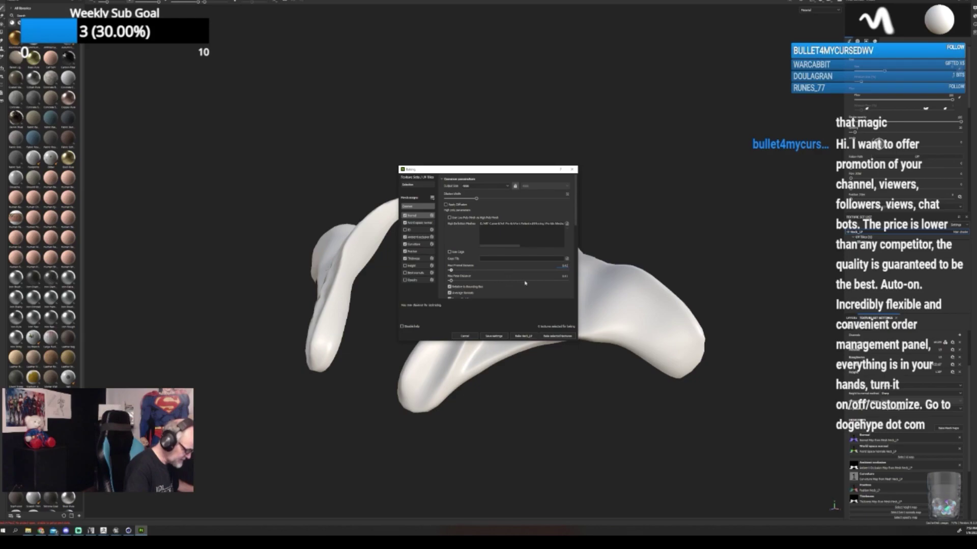
pyautogui.scroll(-2, 524, 285)
pyautogui.click(493, 246)
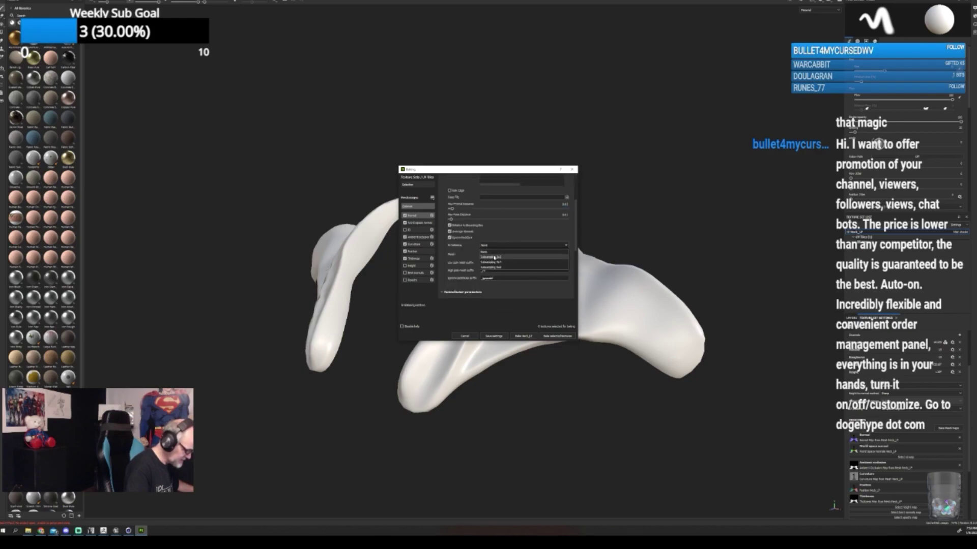
pyautogui.click(497, 267)
# Bake the selected mesh maps with the updated settings and inspect the result on the collar
pyautogui.click(558, 336)
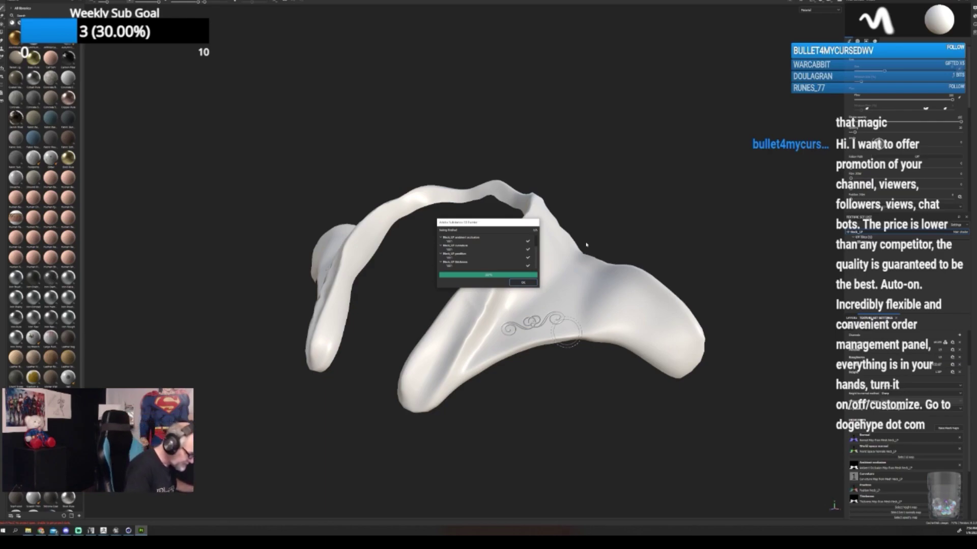
pyautogui.click(532, 285)
pyautogui.moveTo(709, 218)
pyautogui.keyDown('alt'); pyautogui.mouseDown()
pyautogui.moveTo(438, 239)
pyautogui.moveTo(590, 224)
pyautogui.moveTo(632, 239)
pyautogui.moveTo(621, 276)
pyautogui.moveTo(647, 291)
pyautogui.moveTo(584, 299)
pyautogui.mouseUp(); pyautogui.keyUp('alt')
pyautogui.keyDown('alt'); pyautogui.moveTo(584, 299); pyautogui.dragTo(604, 279, button='middle'); pyautogui.keyUp('alt')
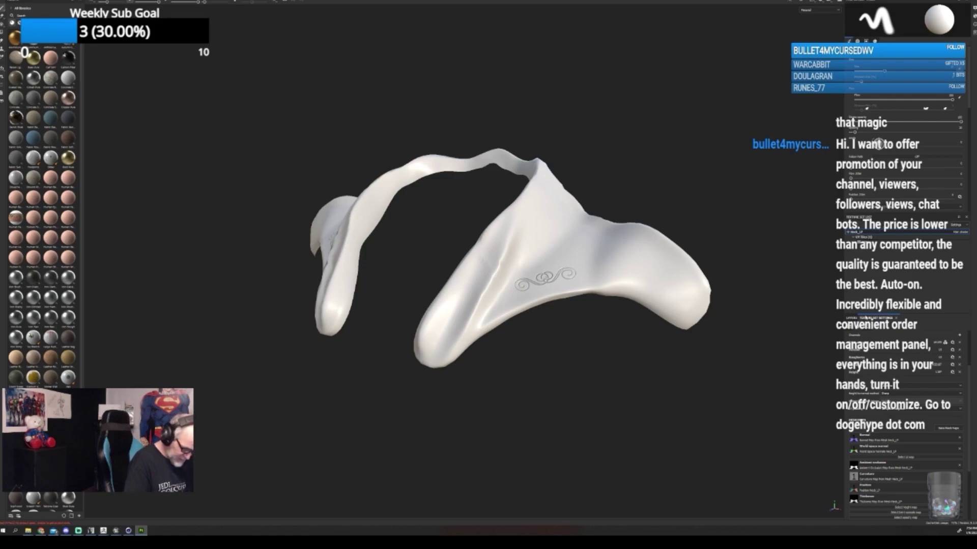
# Delete the collar's default paint layer and add a new fill layer in its place
pyautogui.click(851, 318)
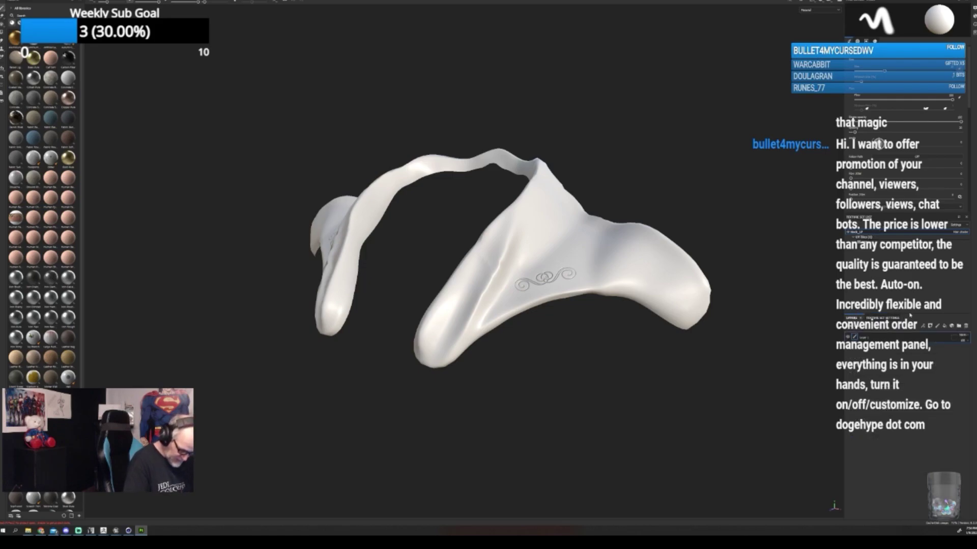
pyautogui.moveTo(910, 313); pyautogui.dragTo(910, 287)
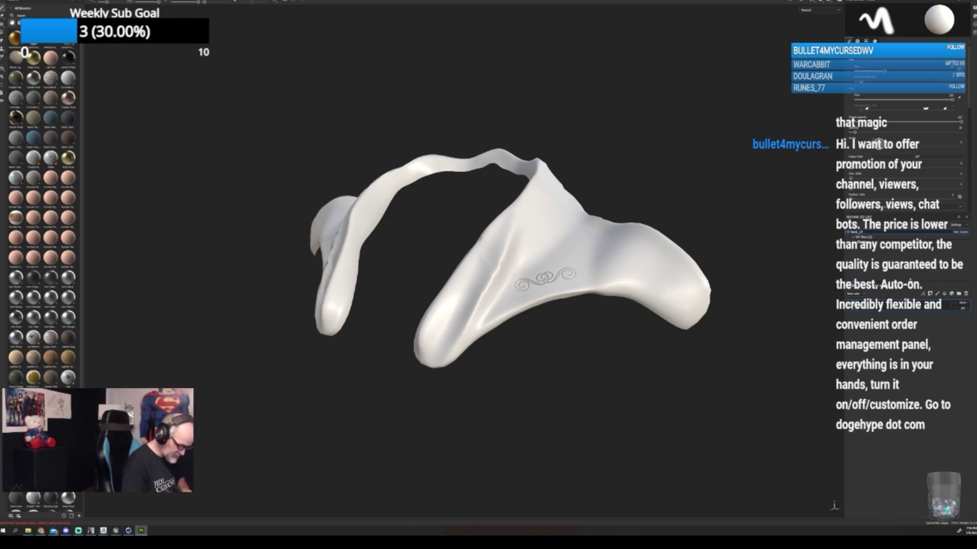
pyautogui.click(965, 293)
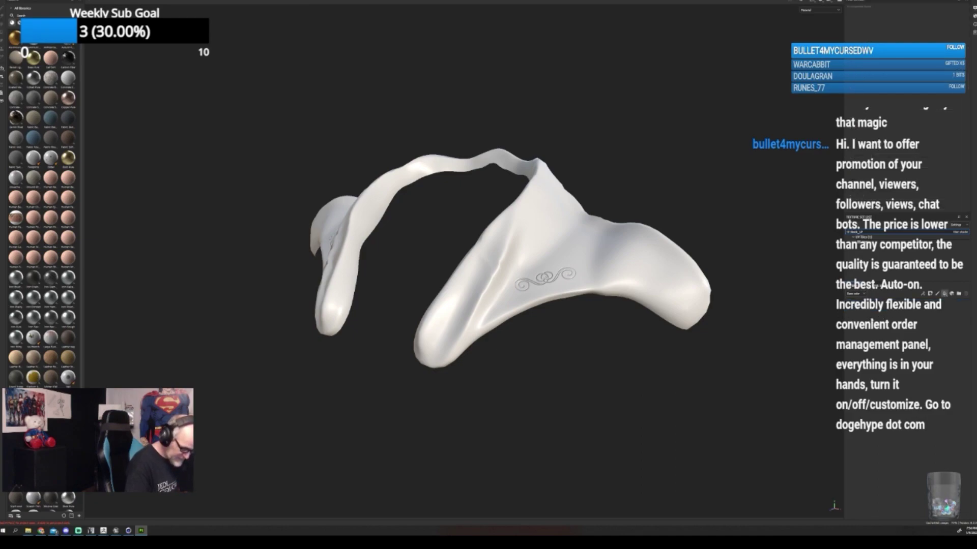
pyautogui.click(944, 293)
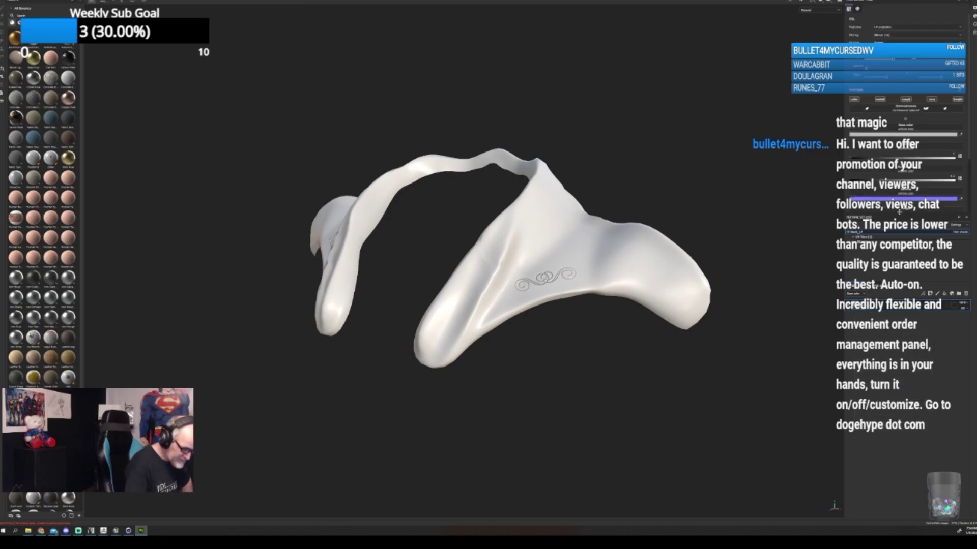
# Turn off the fill layer's metallic, roughness and normal channels and set its base color to red
pyautogui.click(880, 99)
pyautogui.click(905, 99)
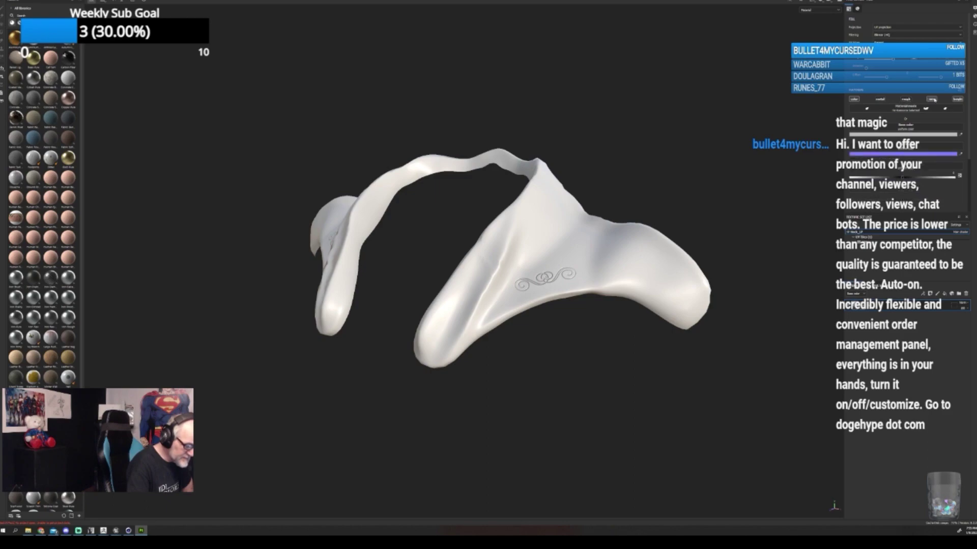
pyautogui.click(932, 100)
pyautogui.click(908, 135)
pyautogui.click(894, 156)
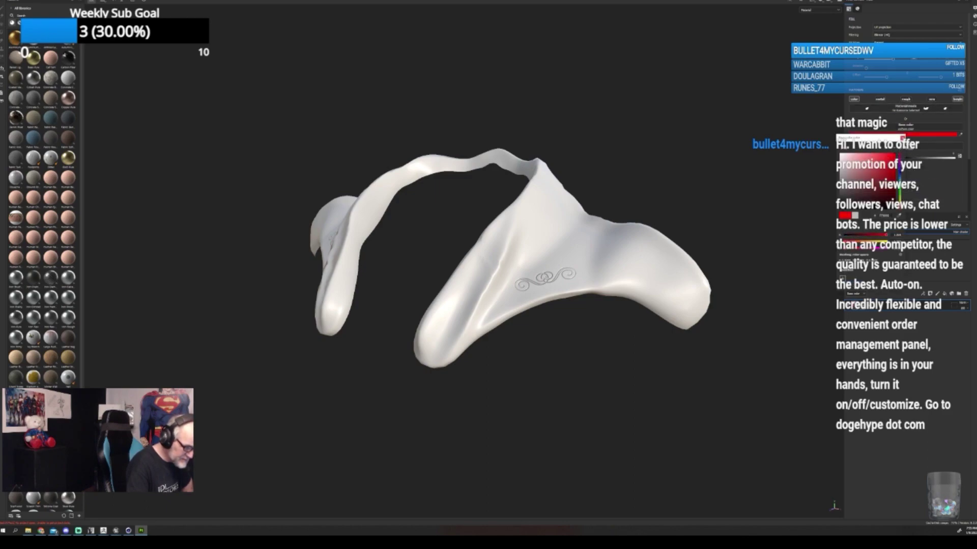
pyautogui.click(902, 138)
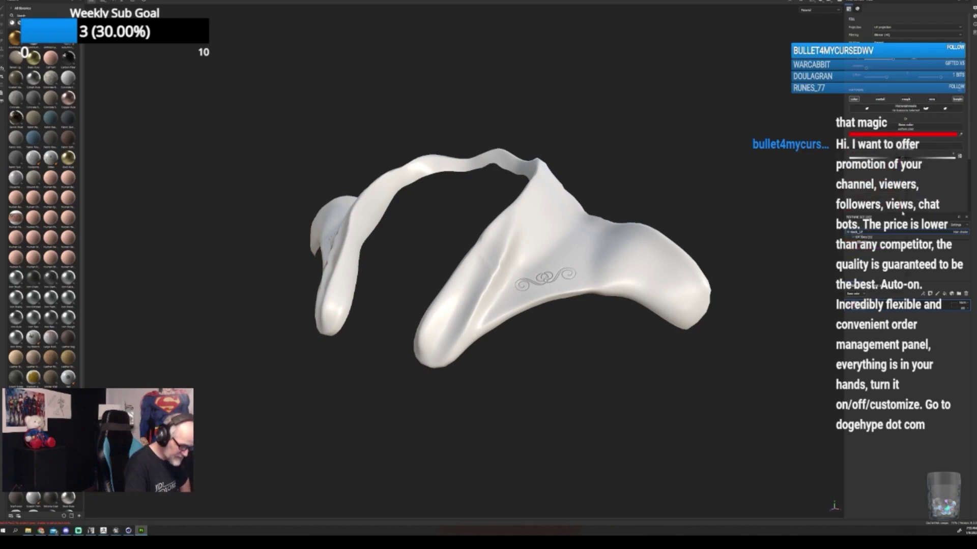
# Duplicate the red fill layer to make a stack of three and rename the middle layer
pyautogui.hotkey('ctrl', 'd')
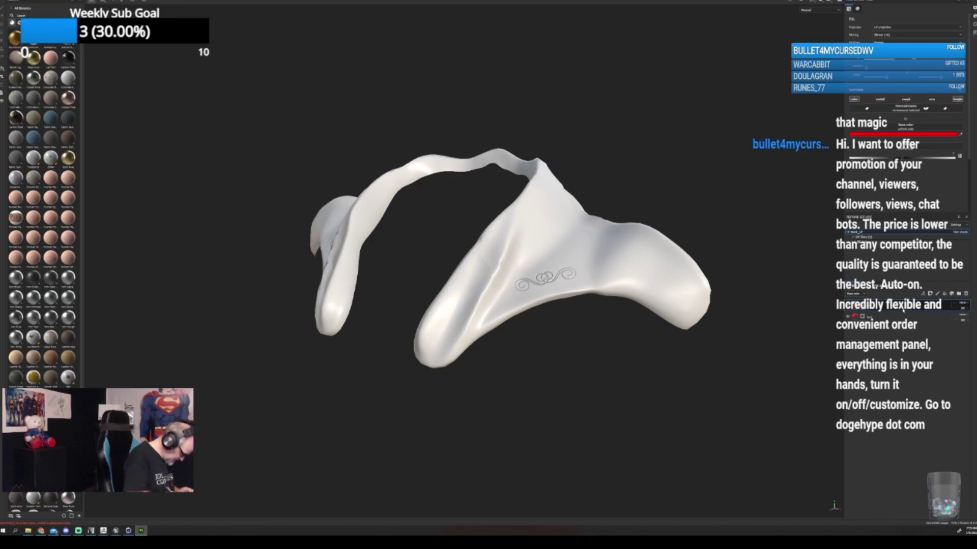
pyautogui.click(872, 316)
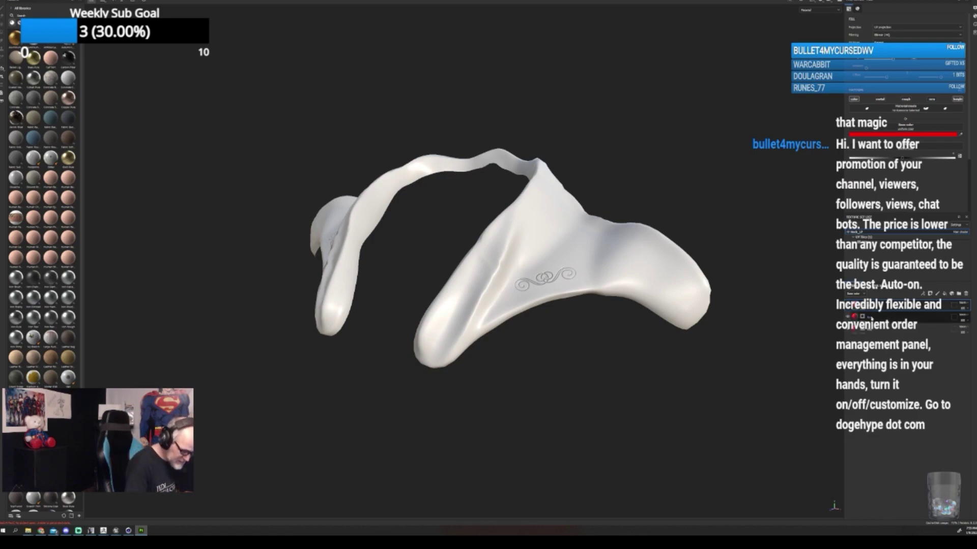
pyautogui.doubleClick(871, 317)
pyautogui.write('Bl')
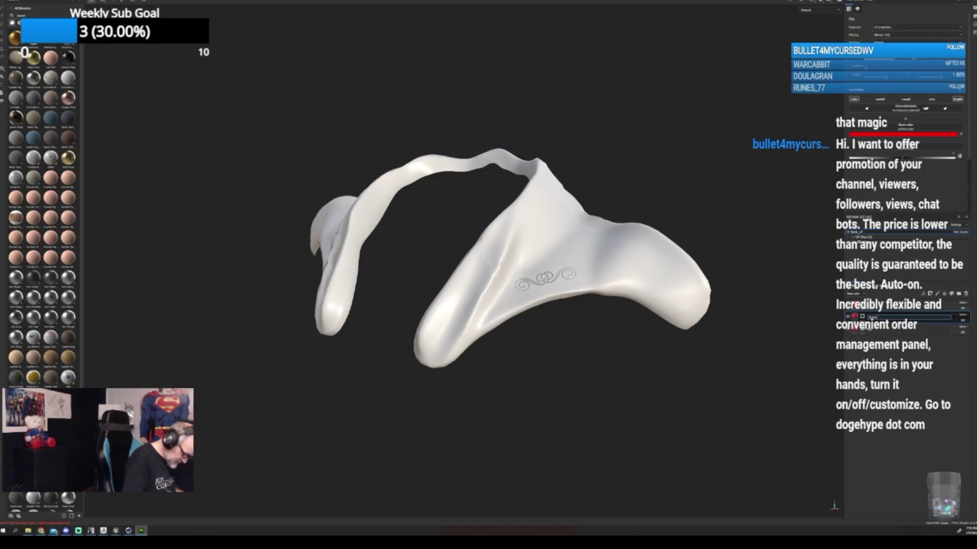
pyautogui.press('Return')
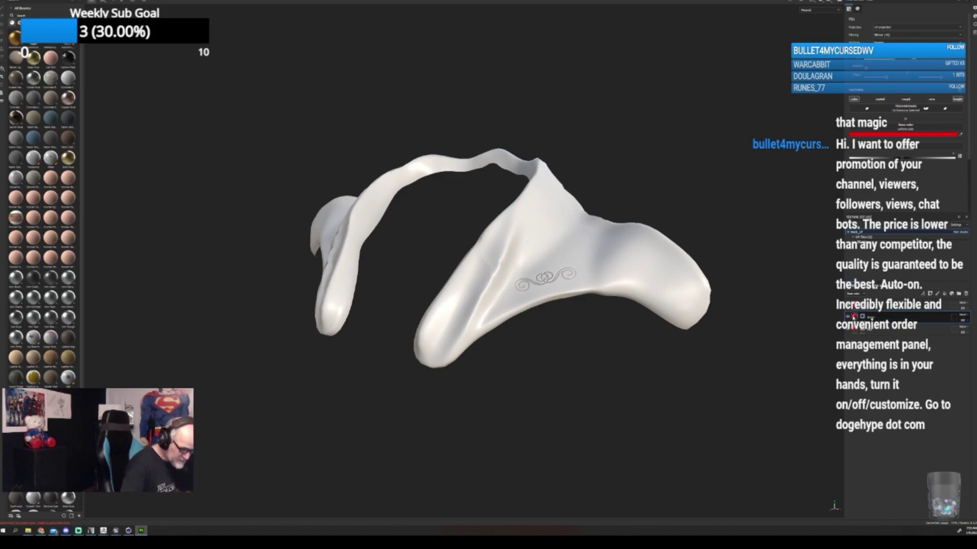
# Change the middle fill layer's base color to pure green by setting red to 0 and green to 1
pyautogui.click(903, 135)
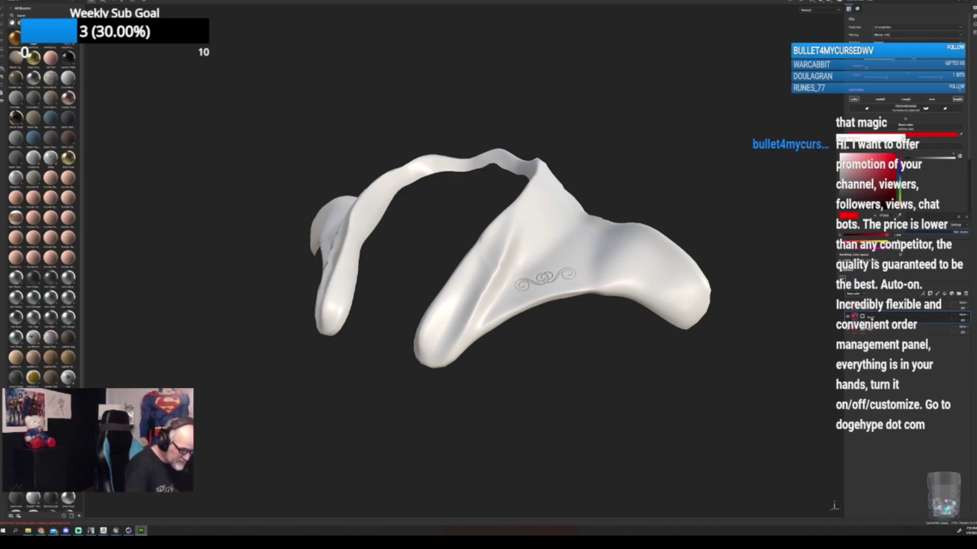
pyautogui.click(897, 235)
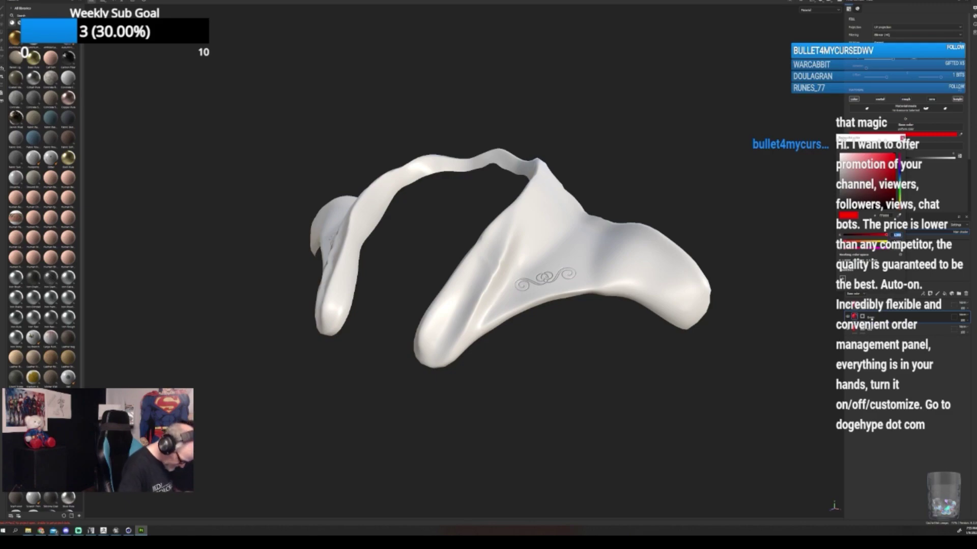
pyautogui.click(896, 235)
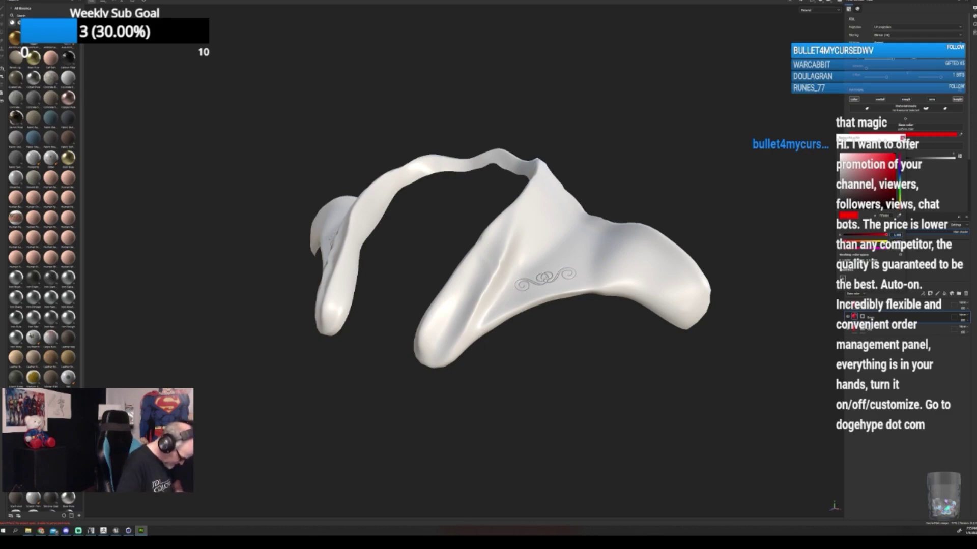
pyautogui.write('0')
pyautogui.press('Return')
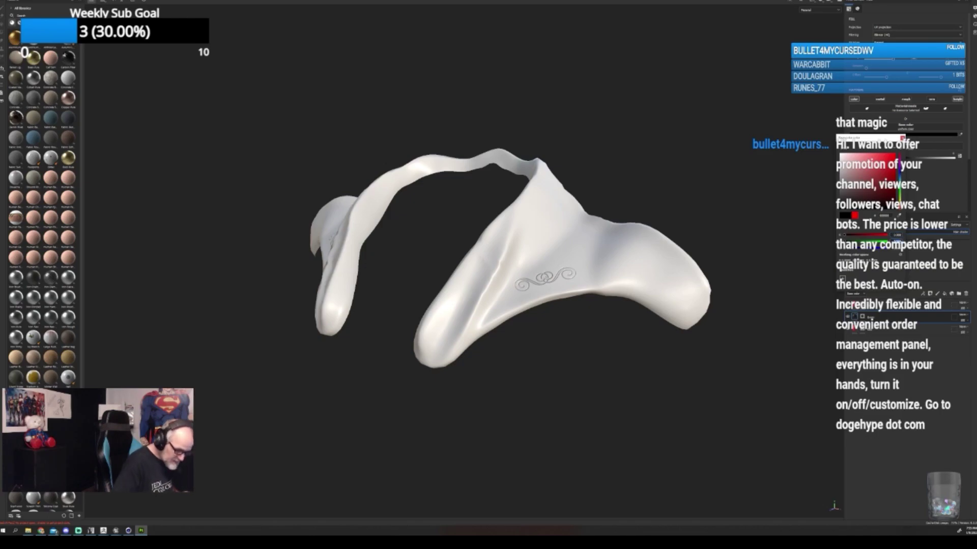
pyautogui.write('1')
pyautogui.press('Return')
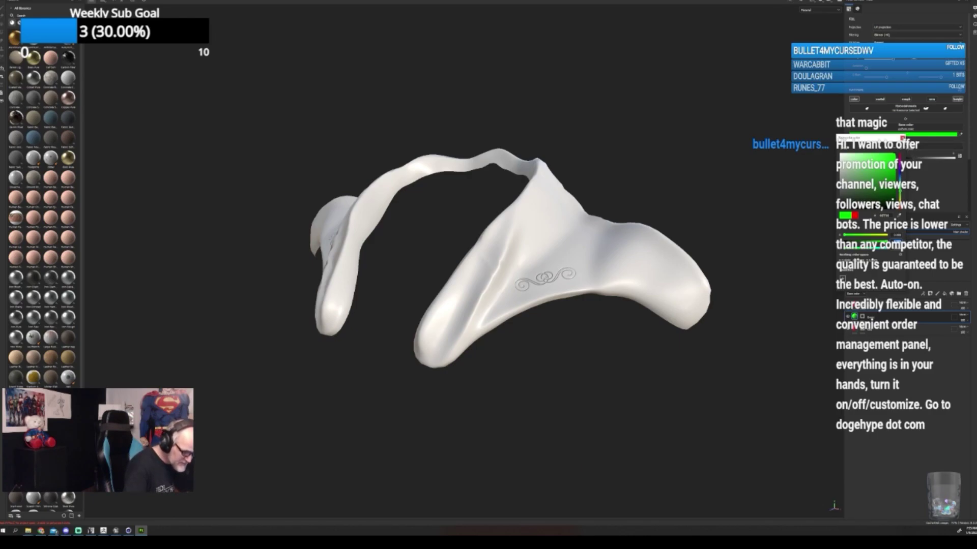
pyautogui.click(902, 138)
# Rename the bottom fill layer and change its base color to pure blue by setting blue to 1 and red to 0
pyautogui.doubleClick(870, 329)
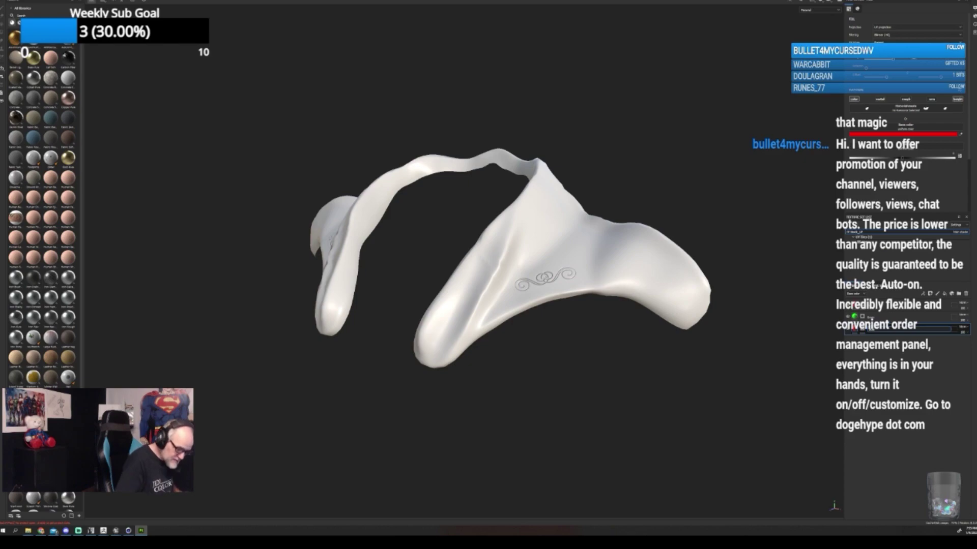
pyautogui.press('Return')
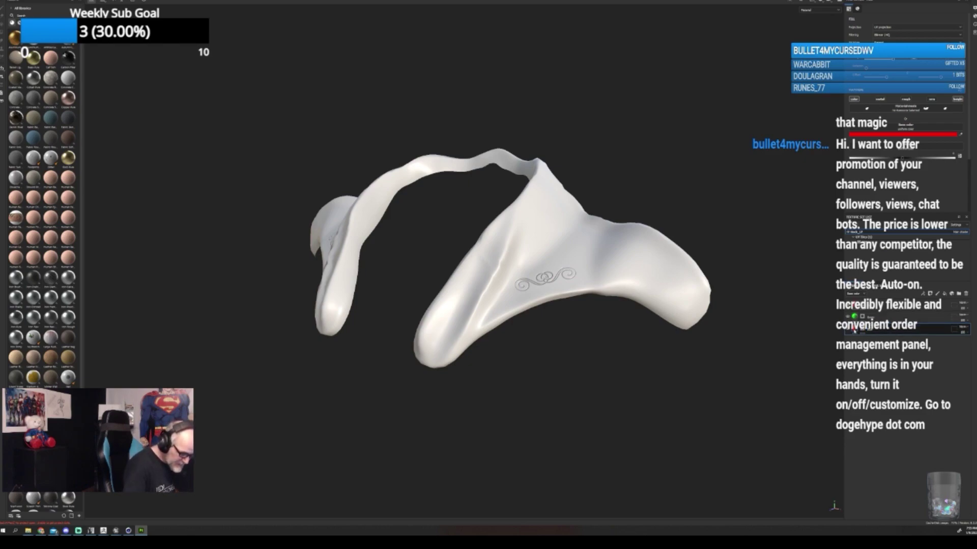
pyautogui.click(898, 135)
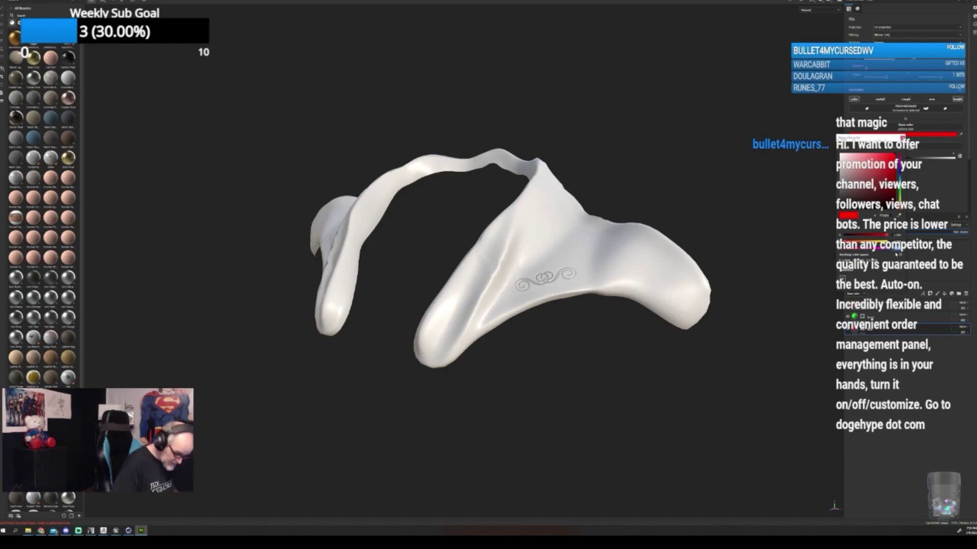
pyautogui.write('1')
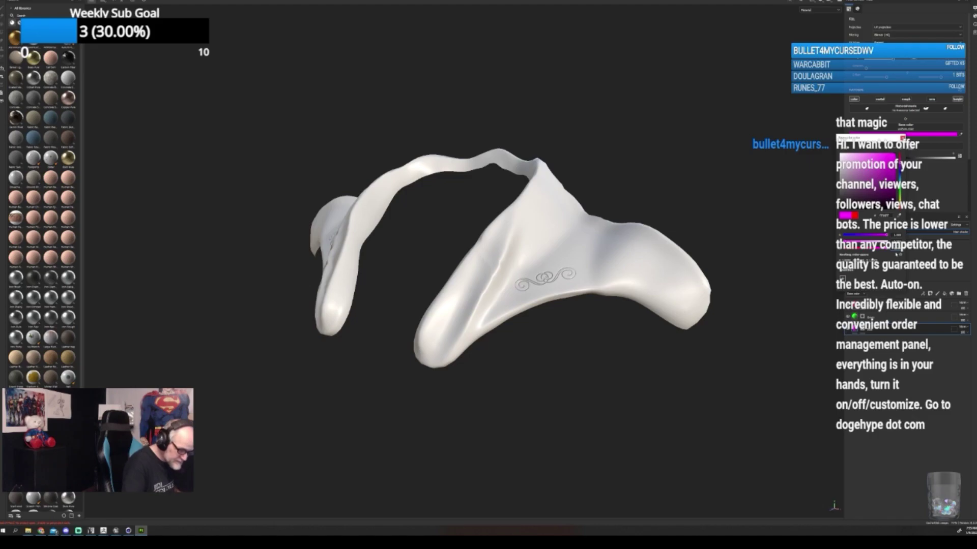
pyautogui.click(897, 237)
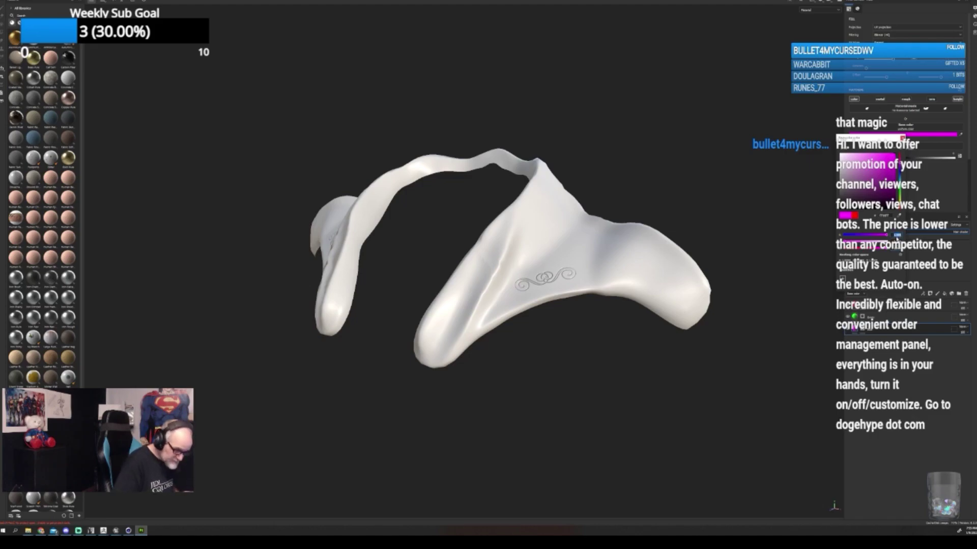
pyautogui.click(896, 238)
pyautogui.write('0')
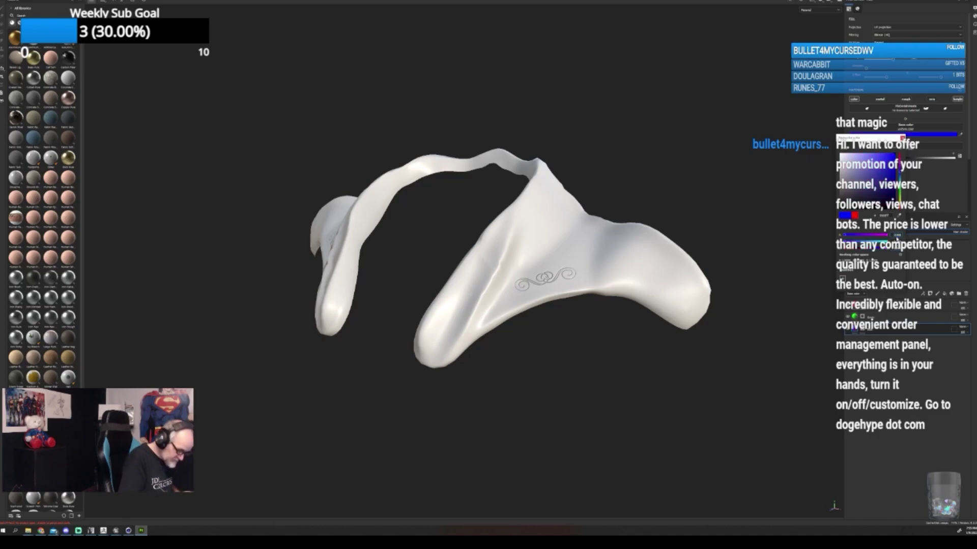
pyautogui.click(902, 138)
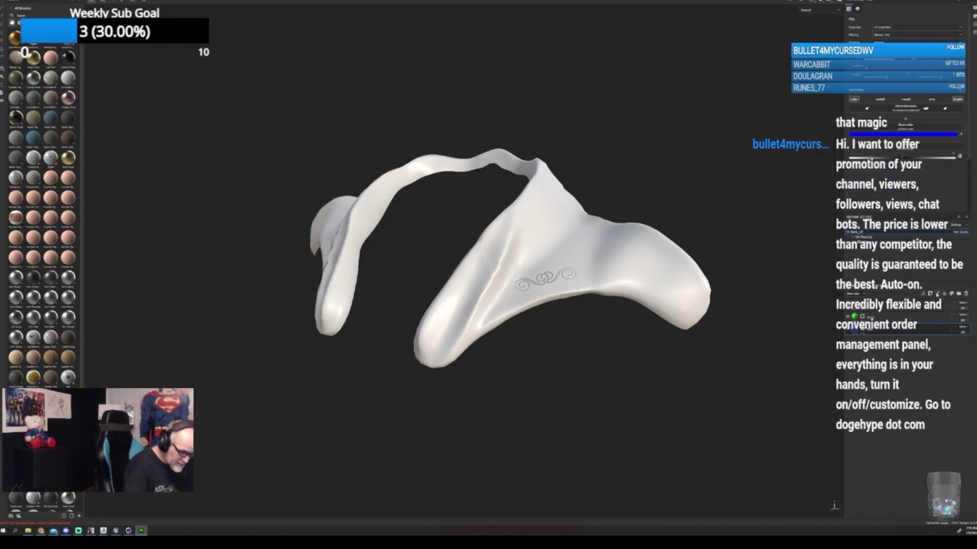
# Add a paint layer, move it beneath the blue fill layer and rename it
pyautogui.click(937, 294)
pyautogui.moveTo(891, 327); pyautogui.dragTo(891, 346)
pyautogui.doubleClick(871, 341)
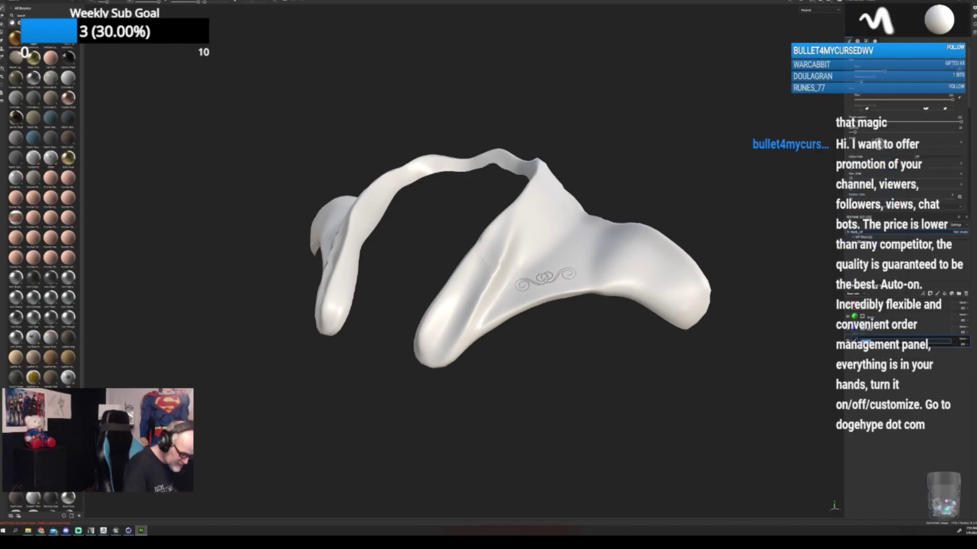
pyautogui.write('B')
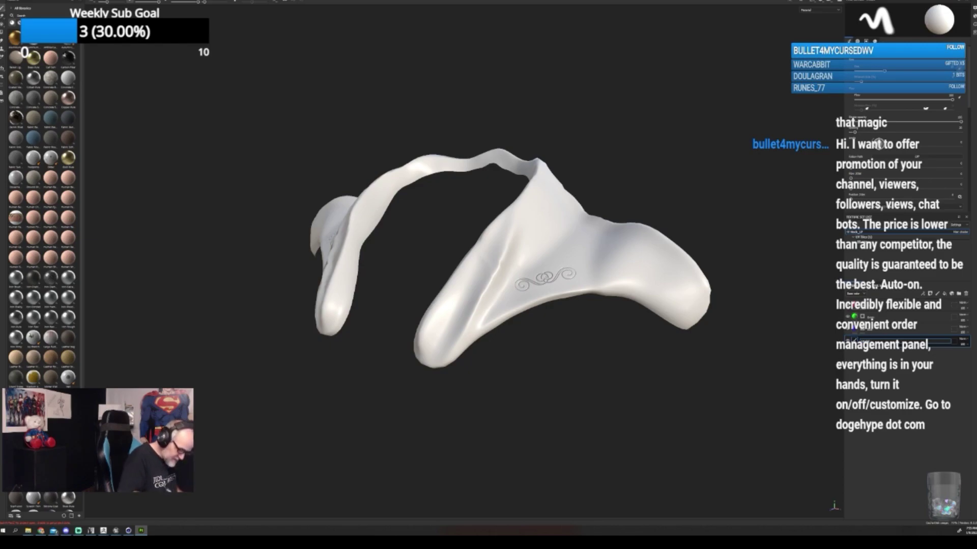
pyautogui.press('Return')
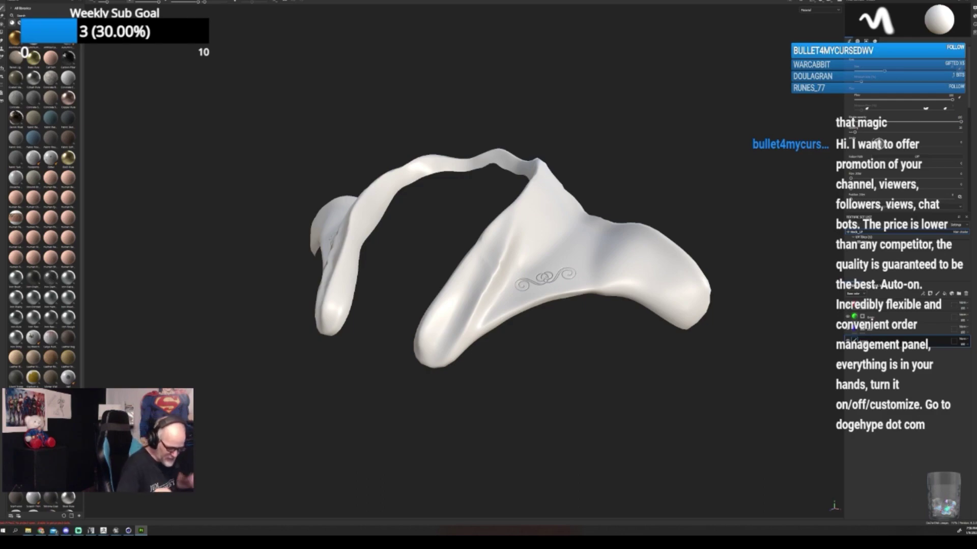
# Add a fill layer, move it beneath the paint layer and rename it
pyautogui.click(944, 293)
pyautogui.moveTo(887, 343); pyautogui.dragTo(885, 358)
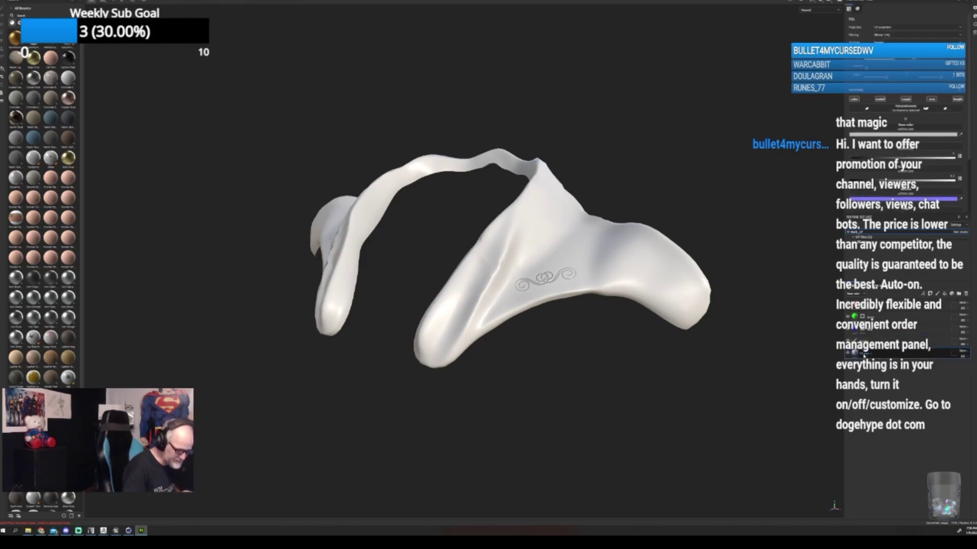
pyautogui.doubleClick(863, 354)
pyautogui.write('C')
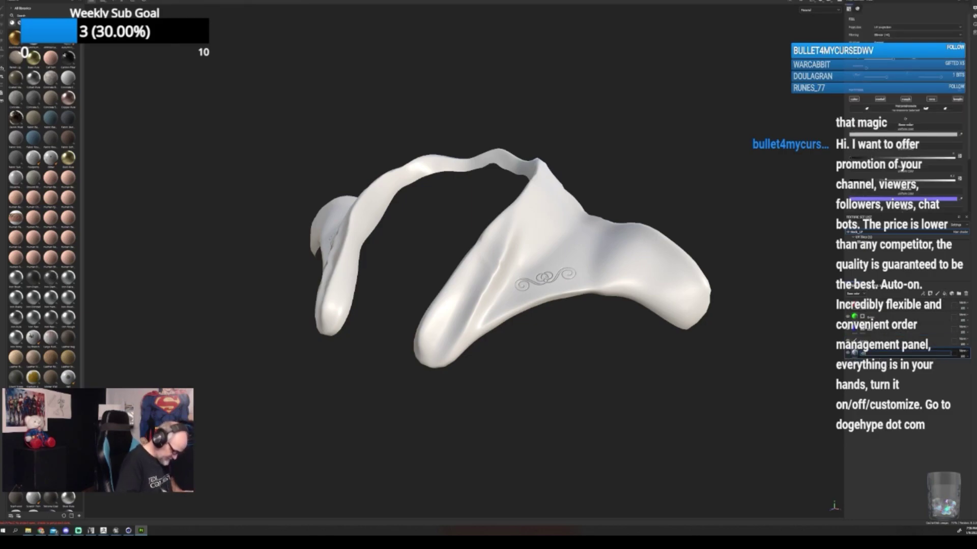
pyautogui.press('Return')
pyautogui.press('Return')
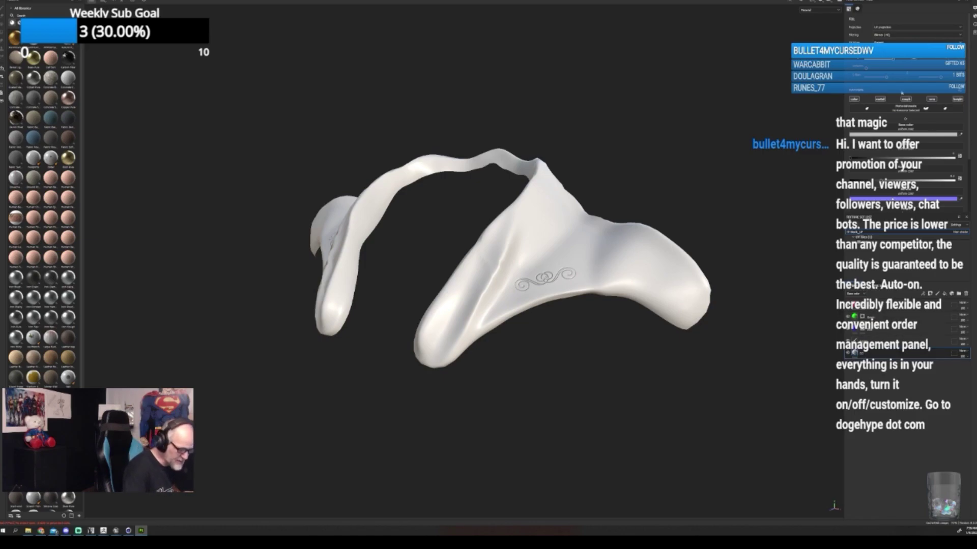
# Turn off the new fill layer's metallic, roughness and normal channels and set its base color to white
pyautogui.click(880, 99)
pyautogui.click(905, 100)
pyautogui.click(927, 99)
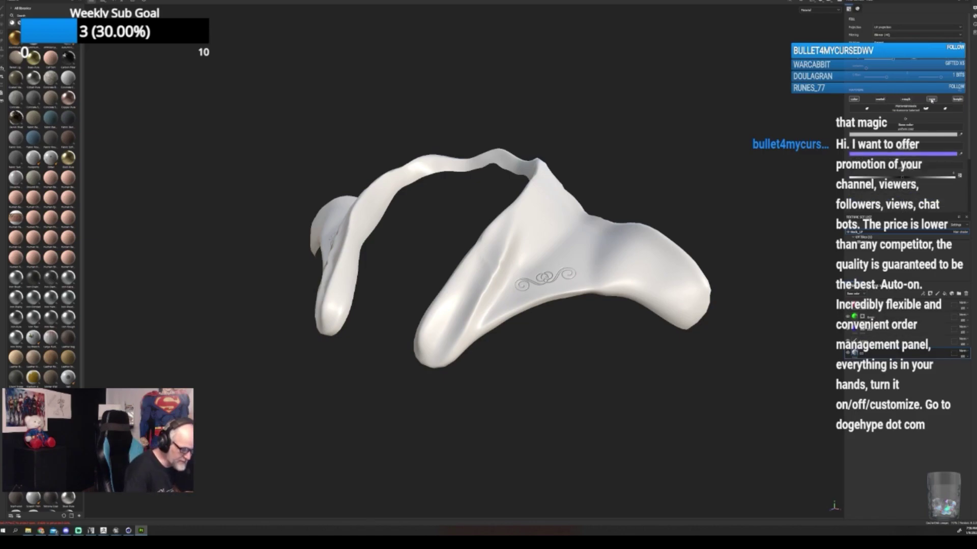
pyautogui.click(906, 133)
pyautogui.moveTo(841, 163); pyautogui.dragTo(838, 151)
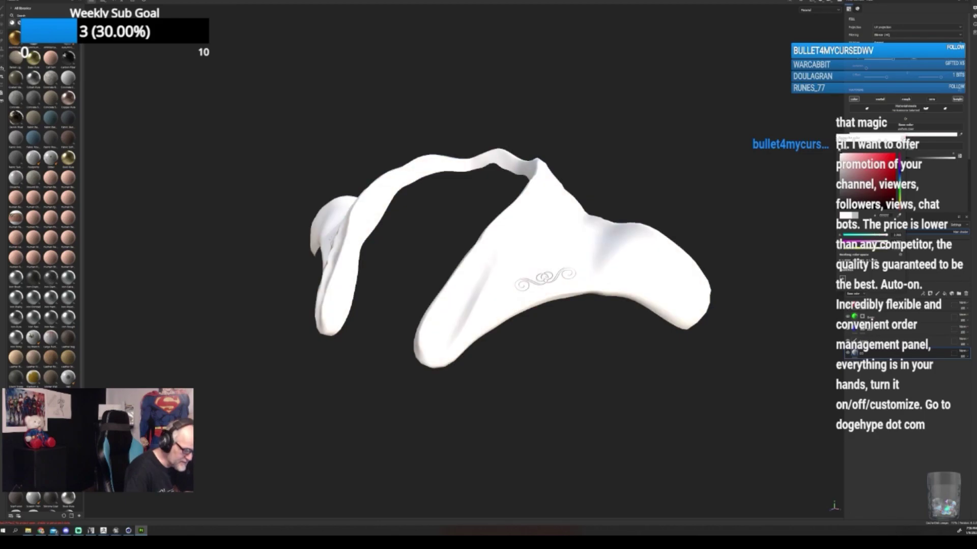
# Add another fill layer at the bottom of the stack and set its base color to black
pyautogui.click(944, 294)
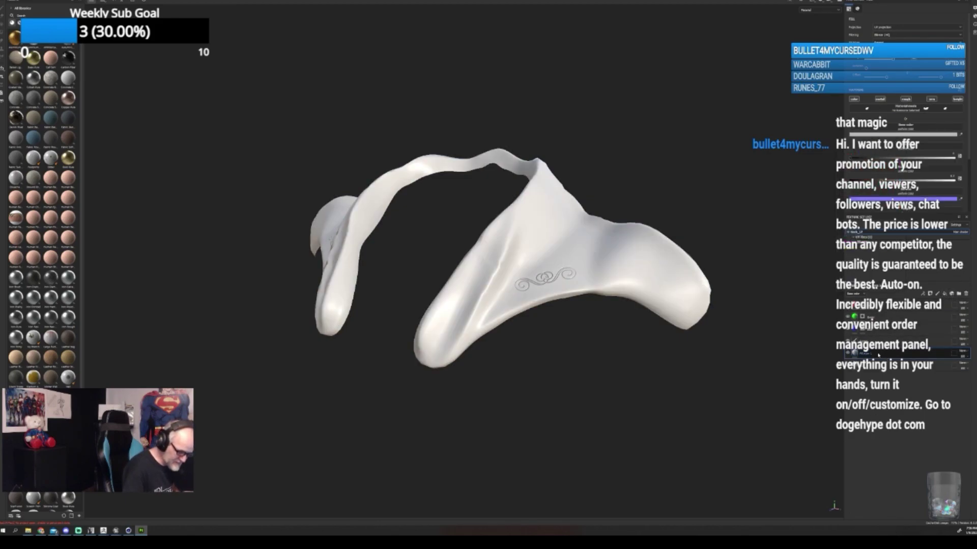
pyautogui.moveTo(878, 355); pyautogui.dragTo(878, 382)
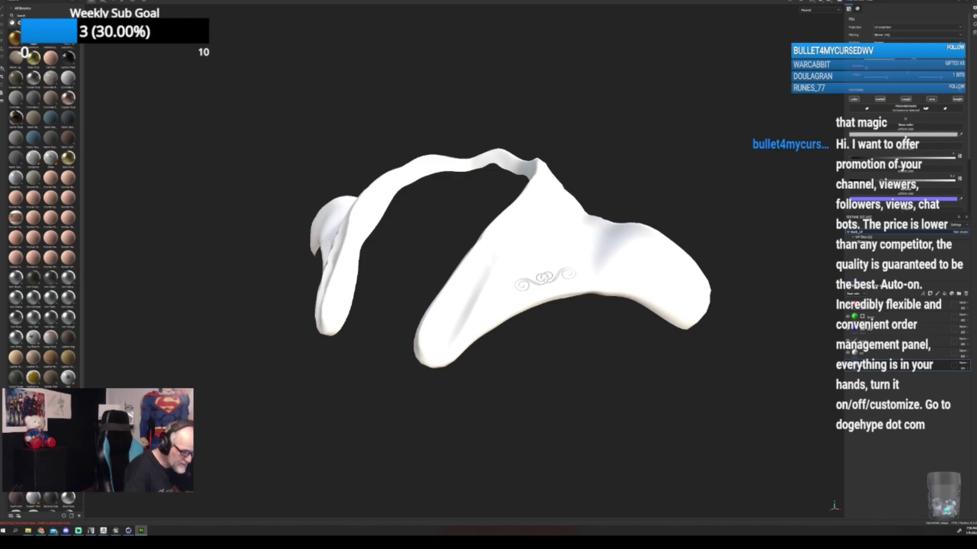
pyautogui.click(905, 135)
pyautogui.moveTo(865, 199); pyautogui.dragTo(846, 213)
pyautogui.click(847, 214)
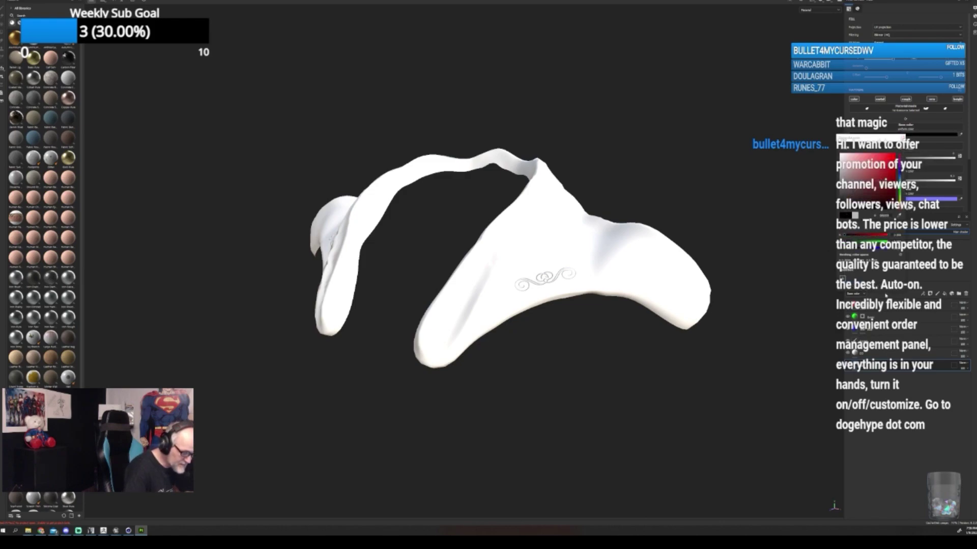
pyautogui.click(903, 138)
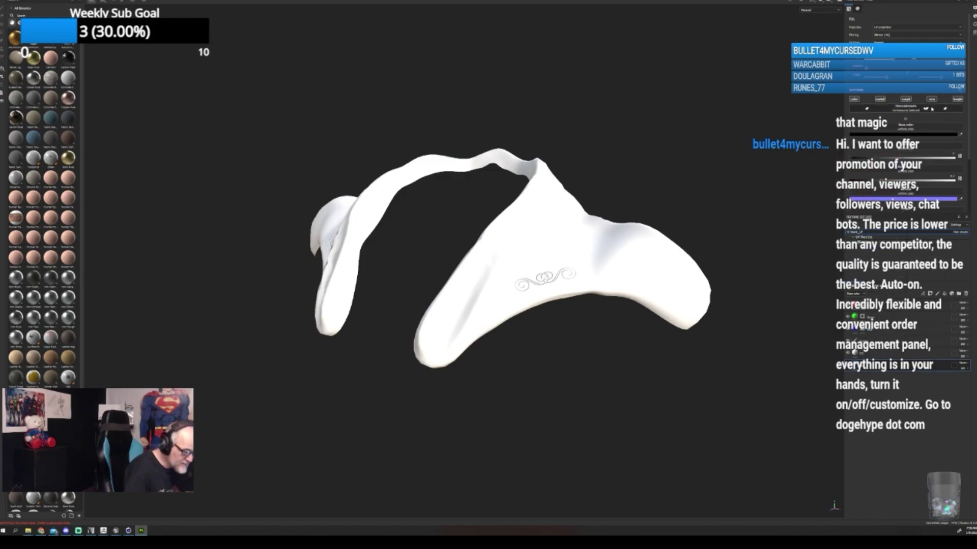
# Turn off the black fill layer's height, normal and roughness channels
pyautogui.click(957, 100)
pyautogui.click(932, 99)
pyautogui.click(903, 99)
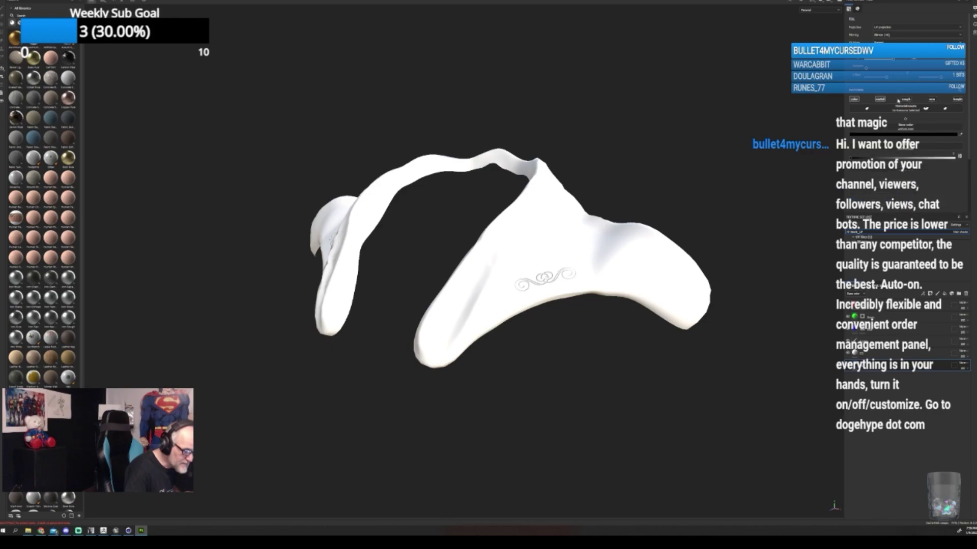
# Group the layers from the red fill down to the white fill, leaving the black fill layer outside the group
pyautogui.click(855, 352)
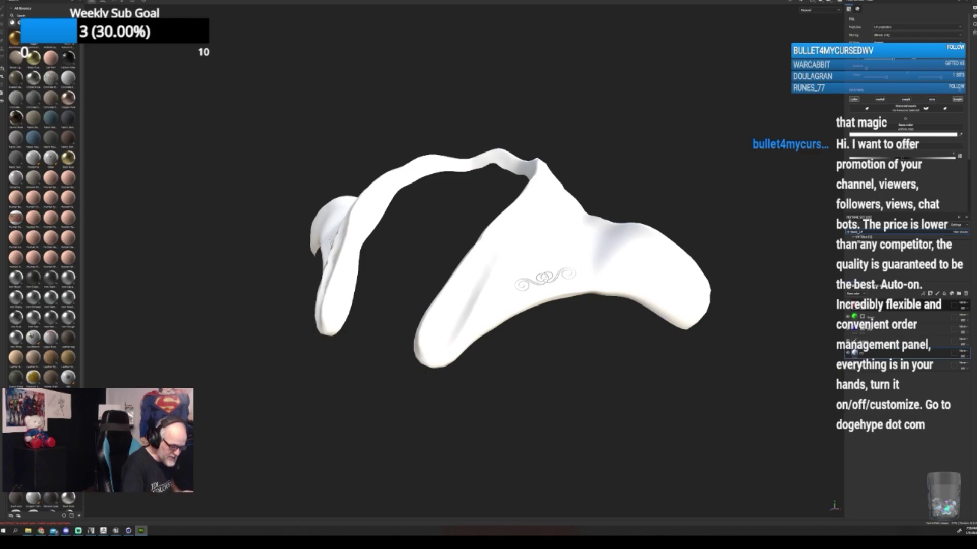
pyautogui.click(890, 306)
pyautogui.keyDown('shift'); pyautogui.click(876, 352); pyautogui.keyUp('shift')
pyautogui.rightClick(876, 353)
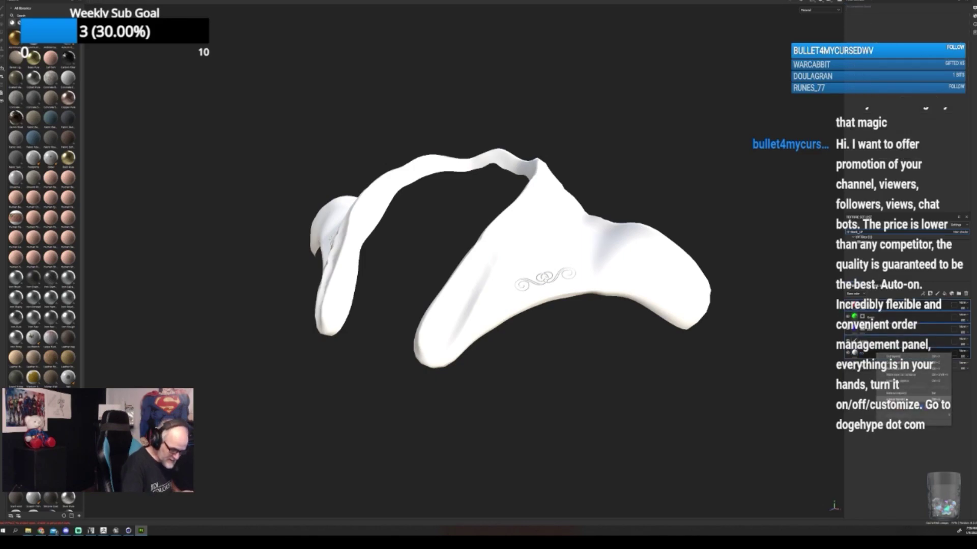
pyautogui.click(906, 400)
# Add a black mask to the new layer group and make that mask active for painting
pyautogui.rightClick(859, 305)
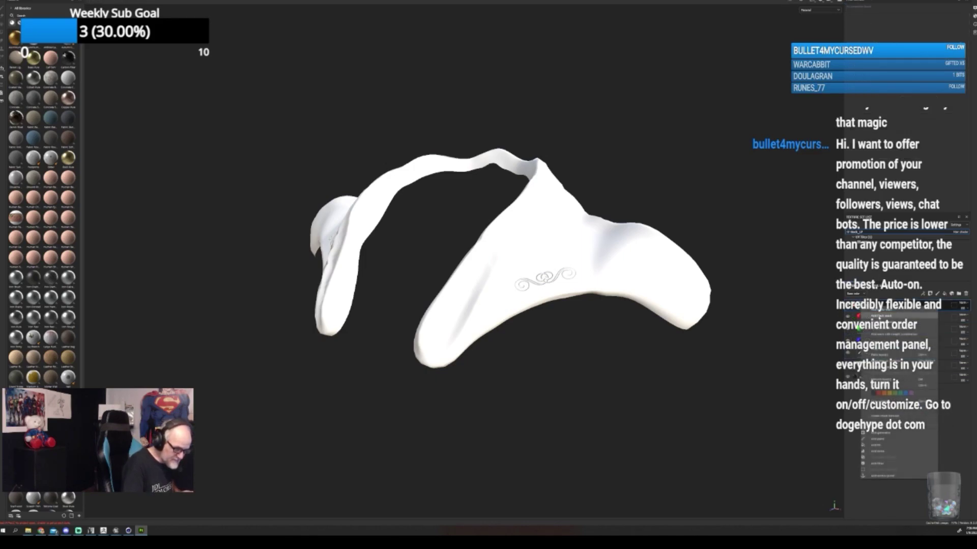
pyautogui.click(877, 319)
pyautogui.click(856, 304)
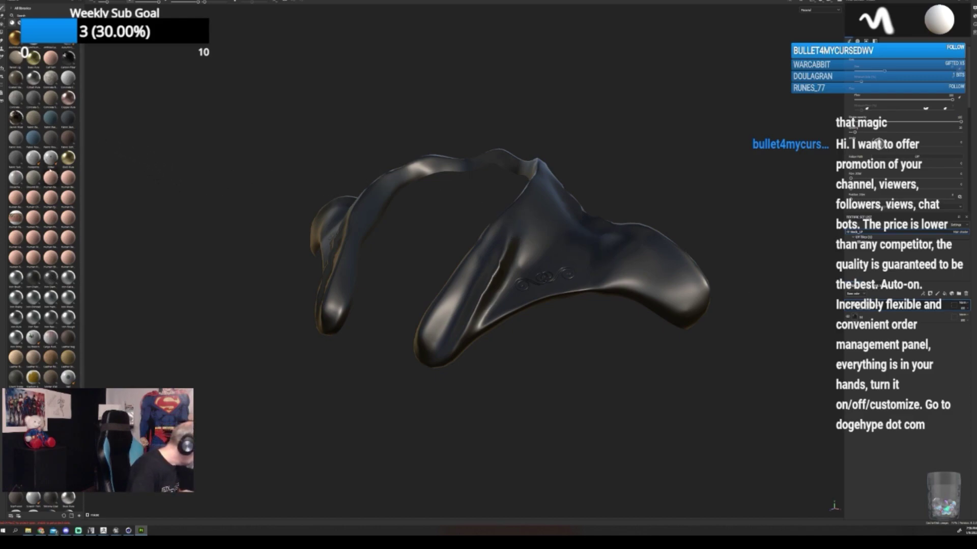
# Choose a hard-edged brush, turn on symmetry and enlarge the brush for painting the group's mask
pyautogui.click(40, 22)
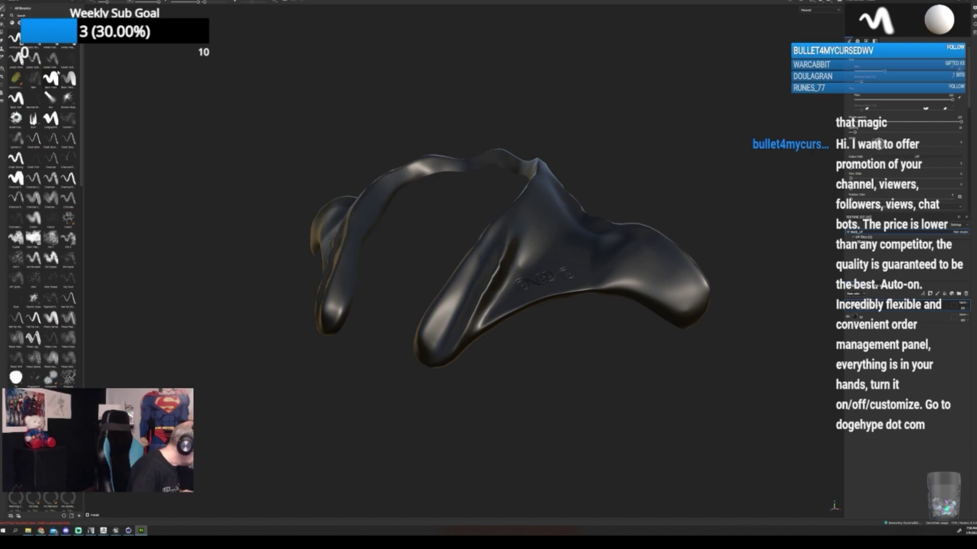
pyautogui.click(50, 78)
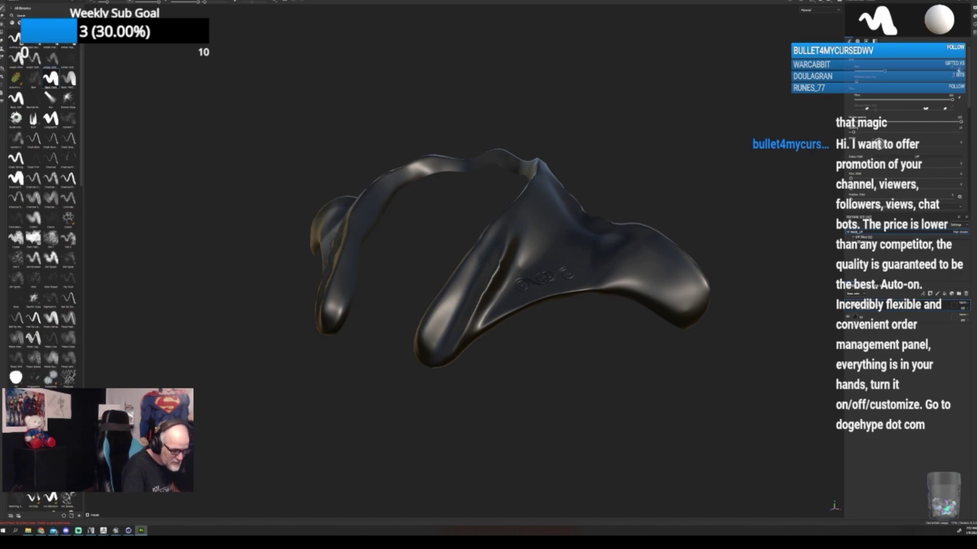
pyautogui.click(959, 70)
pyautogui.click(284, 1)
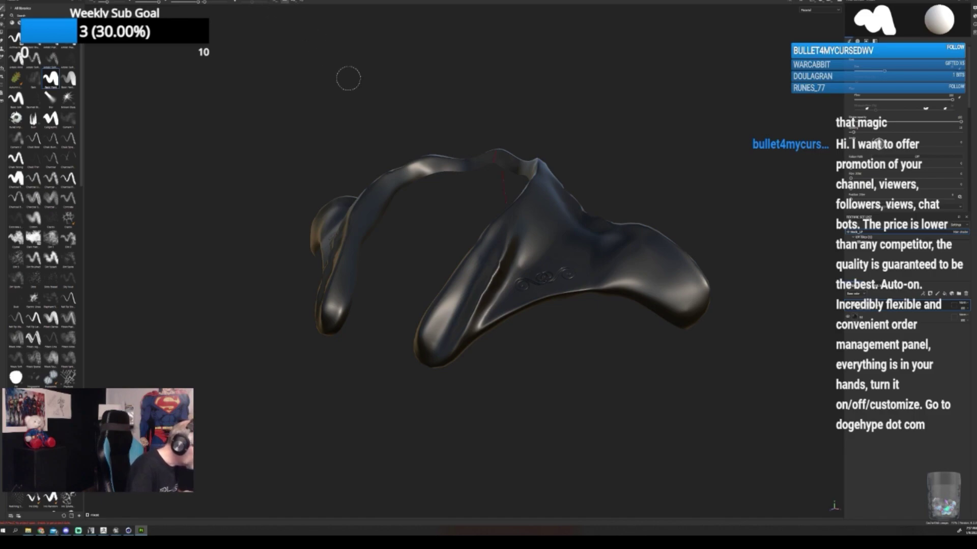
pyautogui.press(']')
pyautogui.press(']')
pyautogui.press(']')
pyautogui.press(']')
pyautogui.press(']')
pyautogui.press(']')
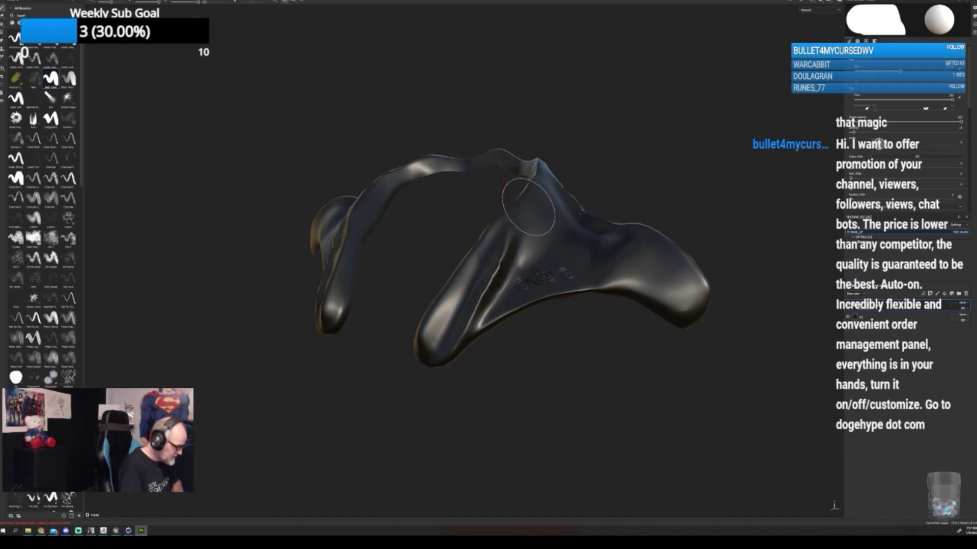
# Paint the group's mask white over the whole collar, covering the front flaps, sides and back with symmetry
pyautogui.moveTo(534, 204)
pyautogui.mouseDown()
pyautogui.moveTo(447, 336)
pyautogui.moveTo(684, 280)
pyautogui.moveTo(558, 295)
pyautogui.mouseUp()
pyautogui.moveTo(544, 349)
pyautogui.keyDown('alt'); pyautogui.mouseDown()
pyautogui.moveTo(439, 305)
pyautogui.moveTo(560, 286)
pyautogui.moveTo(730, 290)
pyautogui.mouseUp(); pyautogui.keyUp('alt')
pyautogui.moveTo(698, 203)
pyautogui.keyDown('alt'); pyautogui.mouseDown()
pyautogui.moveTo(670, 327)
pyautogui.moveTo(646, 323)
pyautogui.mouseUp(); pyautogui.keyUp('alt')
pyautogui.moveTo(585, 217)
pyautogui.mouseDown()
pyautogui.moveTo(648, 237)
pyautogui.moveTo(407, 268)
pyautogui.moveTo(747, 277)
pyautogui.mouseUp()
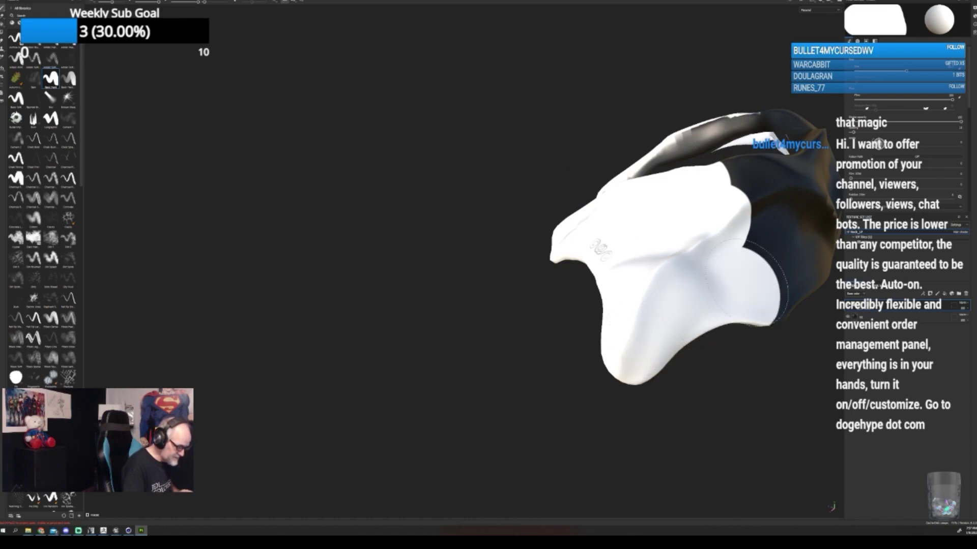
pyautogui.moveTo(763, 229)
pyautogui.keyDown('alt'); pyautogui.mouseDown()
pyautogui.moveTo(438, 295)
pyautogui.moveTo(638, 290)
pyautogui.moveTo(562, 190)
pyautogui.moveTo(681, 291)
pyautogui.moveTo(318, 195)
pyautogui.moveTo(434, 392)
pyautogui.moveTo(389, 275)
pyautogui.moveTo(417, 219)
pyautogui.moveTo(415, 194)
pyautogui.mouseUp(); pyautogui.keyUp('alt')
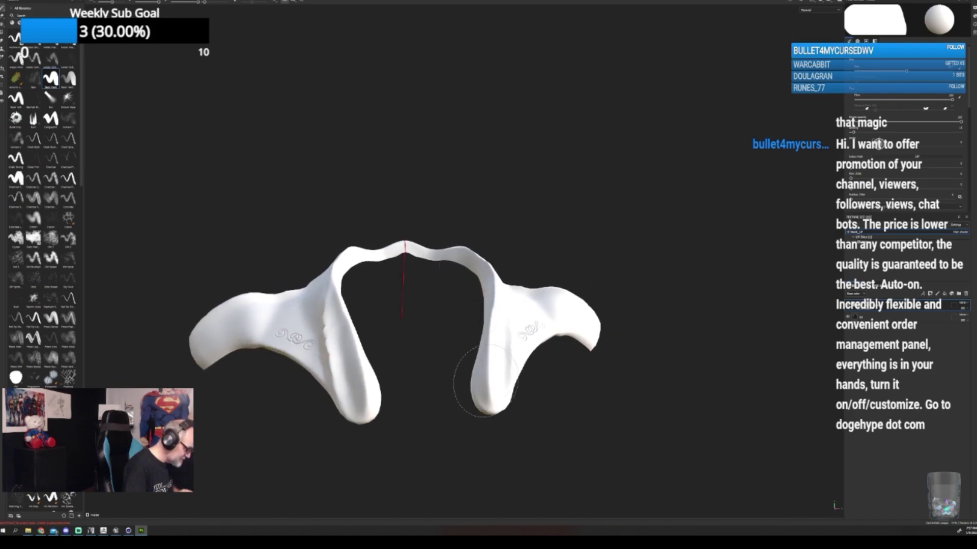
pyautogui.keyDown('alt'); pyautogui.moveTo(564, 310); pyautogui.dragTo(497, 371); pyautogui.keyUp('alt')
pyautogui.keyDown('alt'); pyautogui.moveTo(497, 371); pyautogui.dragTo(527, 337, button='middle'); pyautogui.keyUp('alt')
pyautogui.moveTo(527, 337)
pyautogui.keyDown('alt'); pyautogui.mouseDown()
pyautogui.moveTo(536, 285)
pyautogui.moveTo(552, 290)
pyautogui.mouseUp(); pyautogui.keyUp('alt')
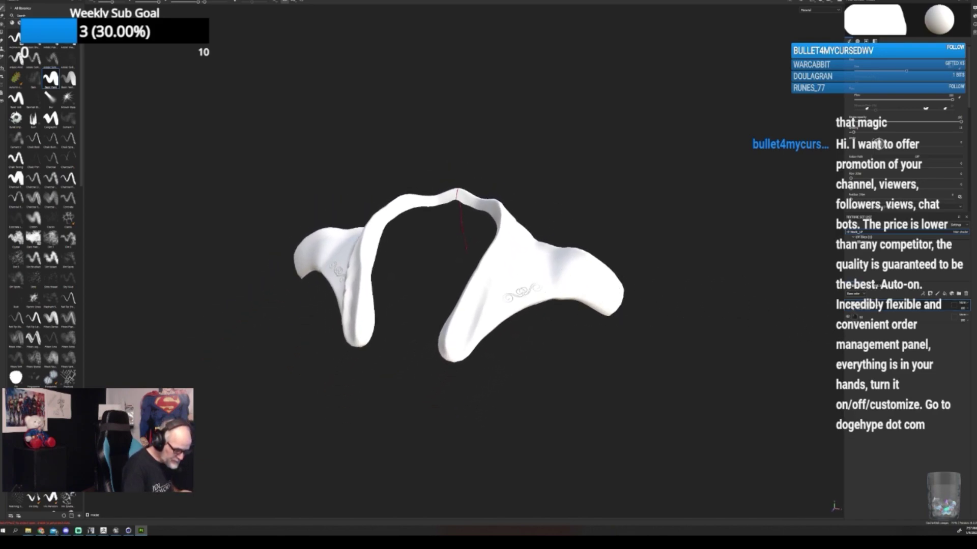
pyautogui.keyDown('alt'); pyautogui.moveTo(650, 362); pyautogui.dragTo(685, 325); pyautogui.keyUp('alt')
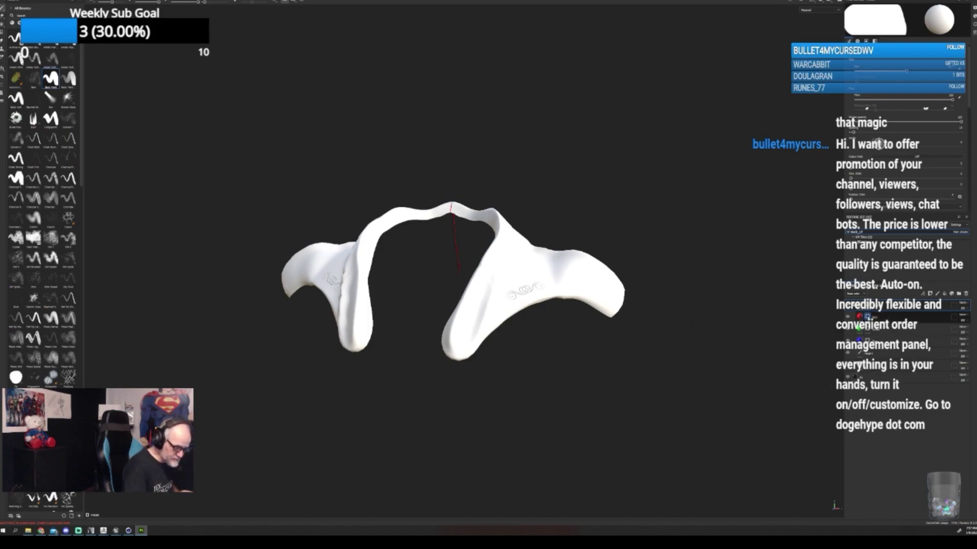
# Activate the red fill layer's mask for painting and shrink the brush to a small dot size
pyautogui.click(867, 317)
pyautogui.scroll(-3, 474, 326)
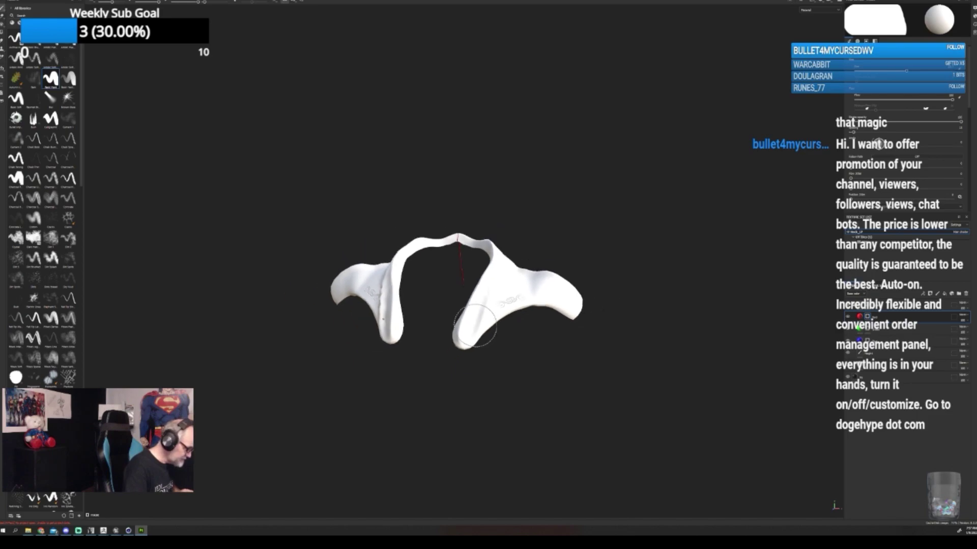
pyautogui.scroll(3, 473, 326)
pyautogui.scroll(2, 473, 326)
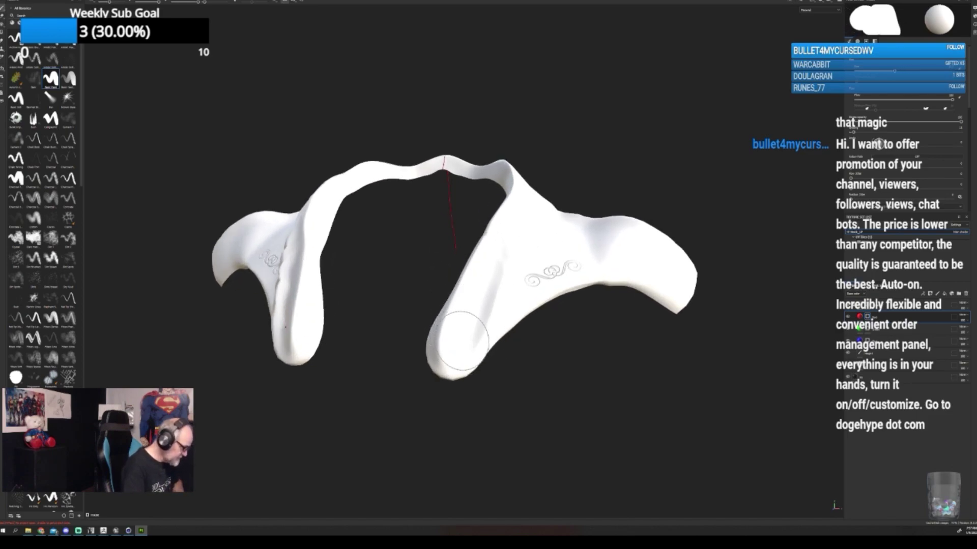
pyautogui.press('[')
pyautogui.press('[')
pyautogui.press('[')
pyautogui.press('[')
pyautogui.press('[')
pyautogui.press('[')
pyautogui.press('[')
pyautogui.press('[')
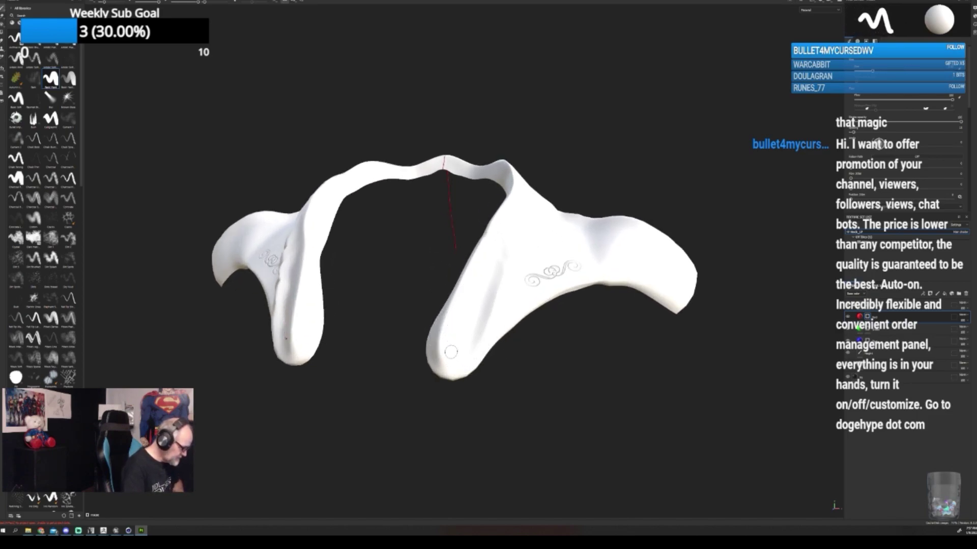
pyautogui.click(860, 318)
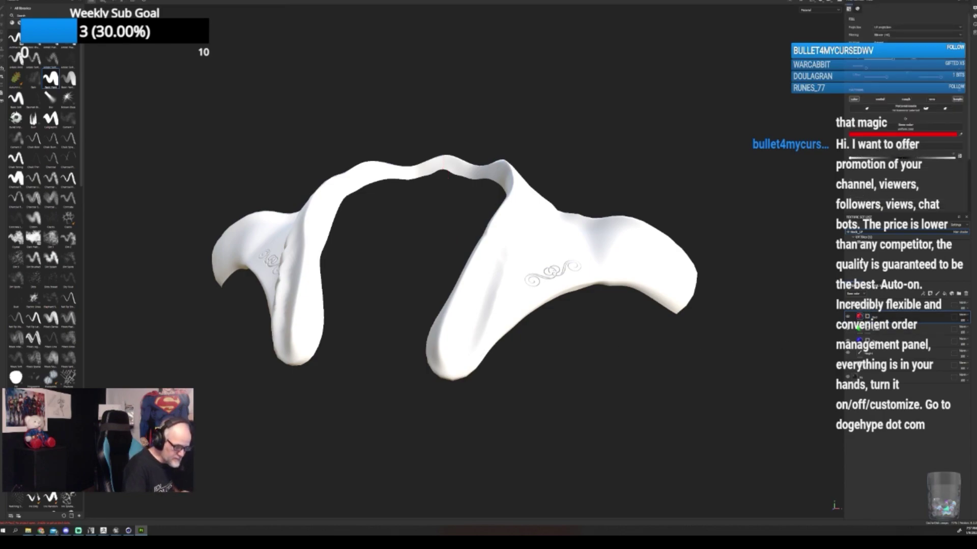
pyautogui.click(867, 316)
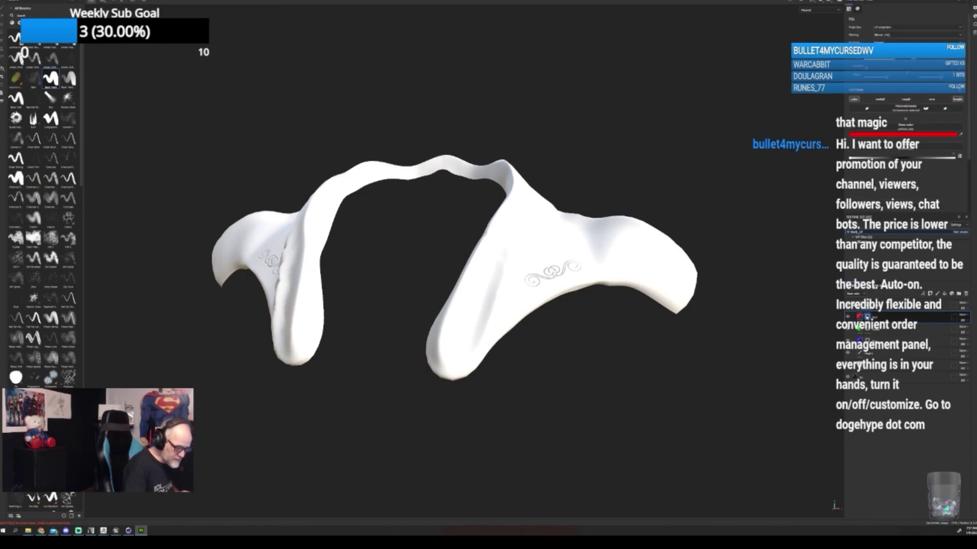
pyautogui.press('[')
pyautogui.press('[')
pyautogui.press('[')
# Undo a stray stroke and paint small dots in the red mask on the front tips and the back's lower edge
pyautogui.click(448, 352)
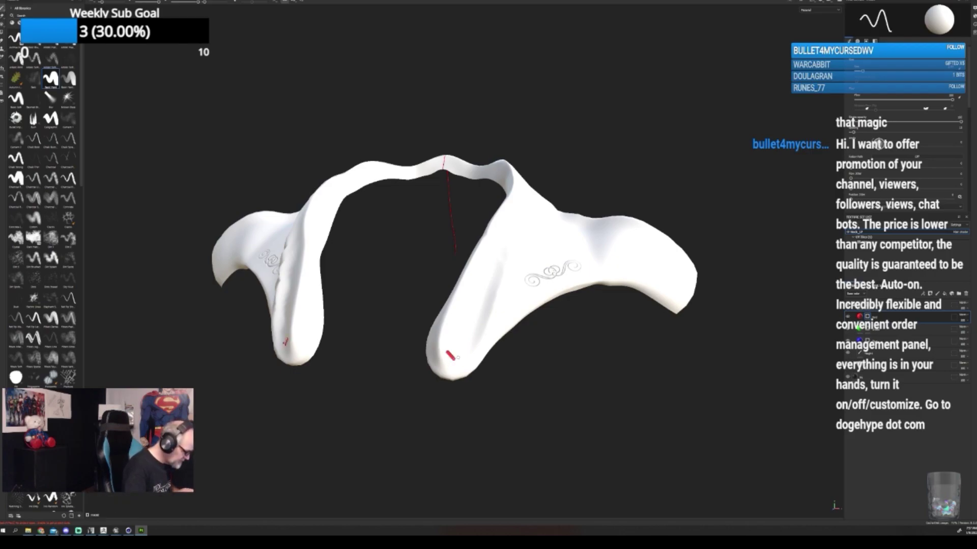
pyautogui.hotkey('ctrl', 'z')
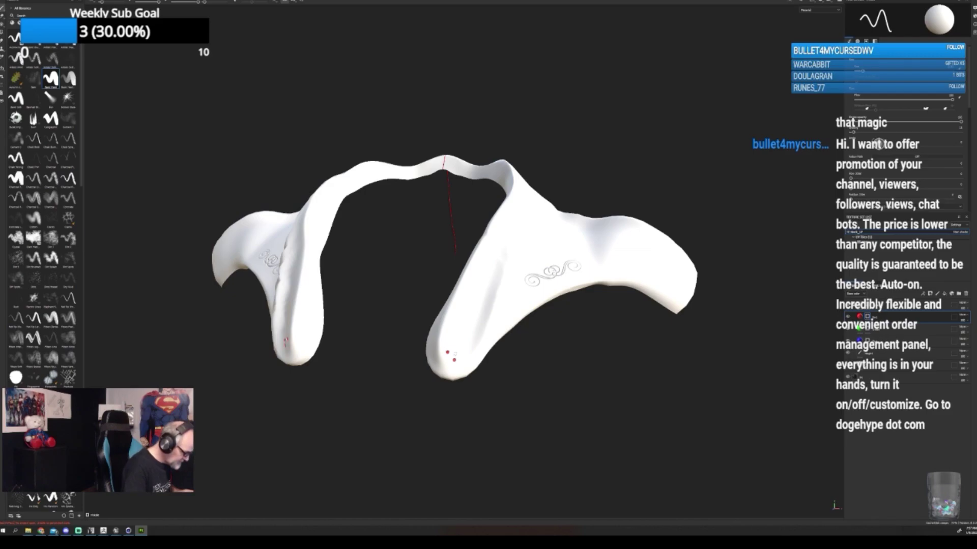
pyautogui.keyDown('alt'); pyautogui.moveTo(516, 345); pyautogui.dragTo(611, 270); pyautogui.keyUp('alt')
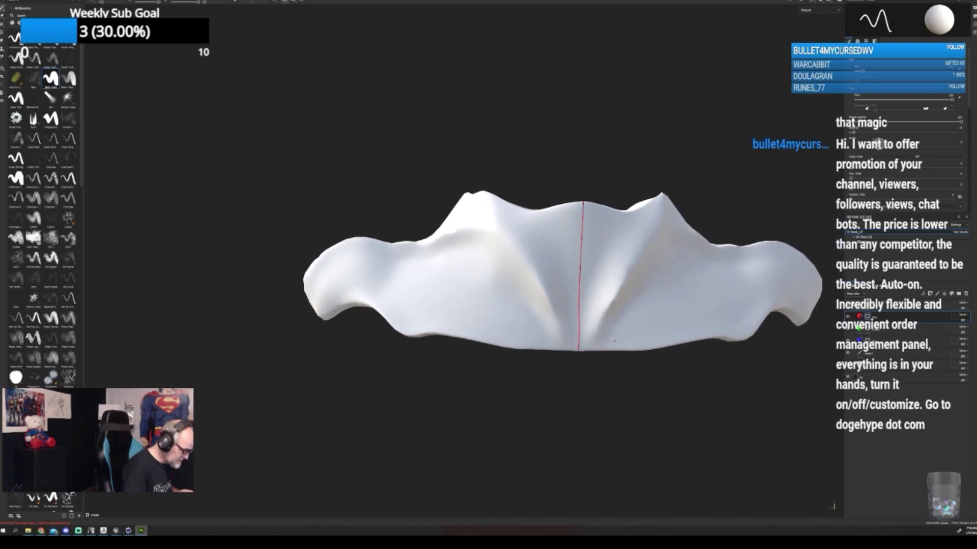
pyautogui.keyDown('alt'); pyautogui.moveTo(420, 309); pyautogui.dragTo(719, 304); pyautogui.keyUp('alt')
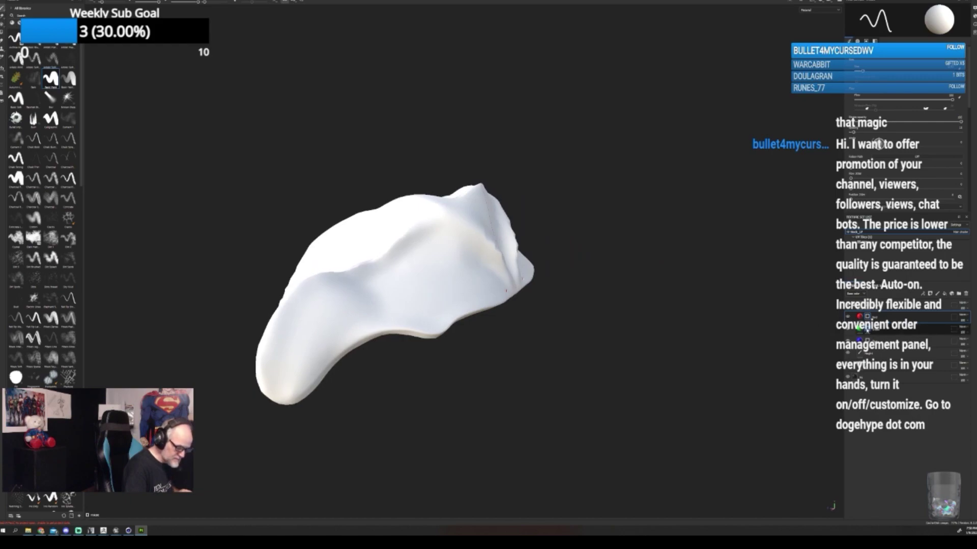
# Activate the green fill layer's mask and stamp a three-armed alpha shape on the collar's outer shoulder tip
pyautogui.click(866, 328)
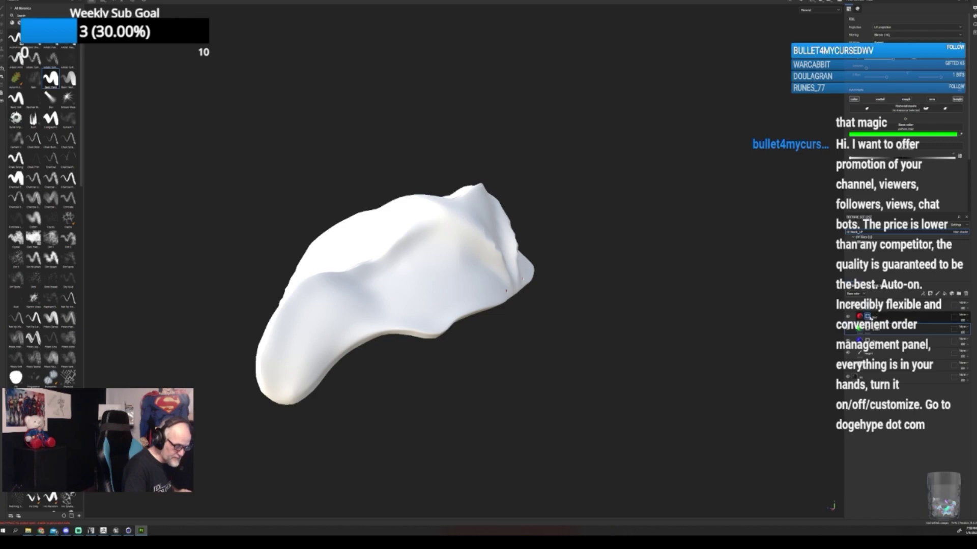
pyautogui.click(868, 329)
pyautogui.moveTo(457, 306)
pyautogui.keyDown('alt'); pyautogui.mouseDown()
pyautogui.moveTo(600, 304)
pyautogui.moveTo(478, 345)
pyautogui.moveTo(495, 364)
pyautogui.moveTo(488, 351)
pyautogui.mouseUp(); pyautogui.keyUp('alt')
pyautogui.keyDown('alt'); pyautogui.moveTo(489, 351); pyautogui.dragTo(596, 285, button='middle'); pyautogui.keyUp('alt')
pyautogui.keyDown('alt'); pyautogui.moveTo(595, 284); pyautogui.dragTo(550, 348); pyautogui.keyUp('alt')
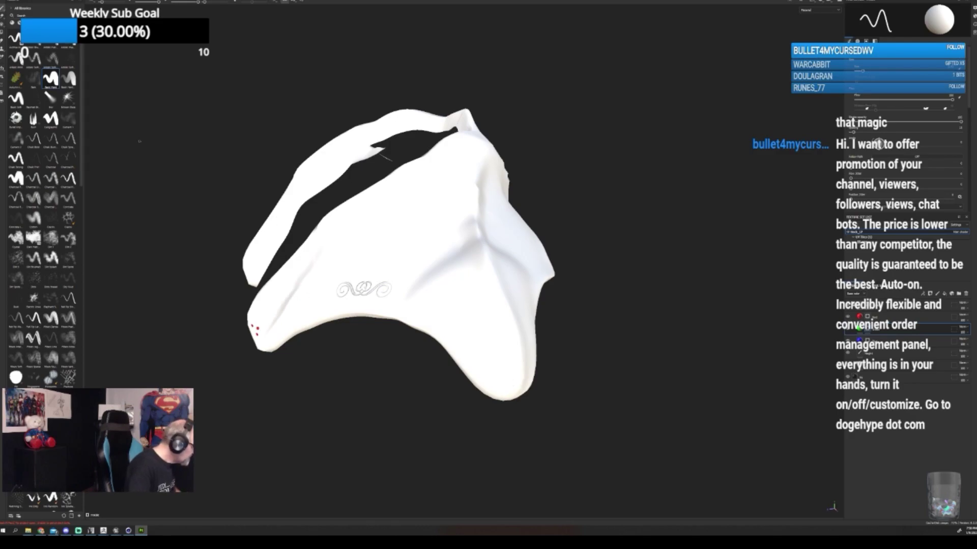
pyautogui.click(50, 22)
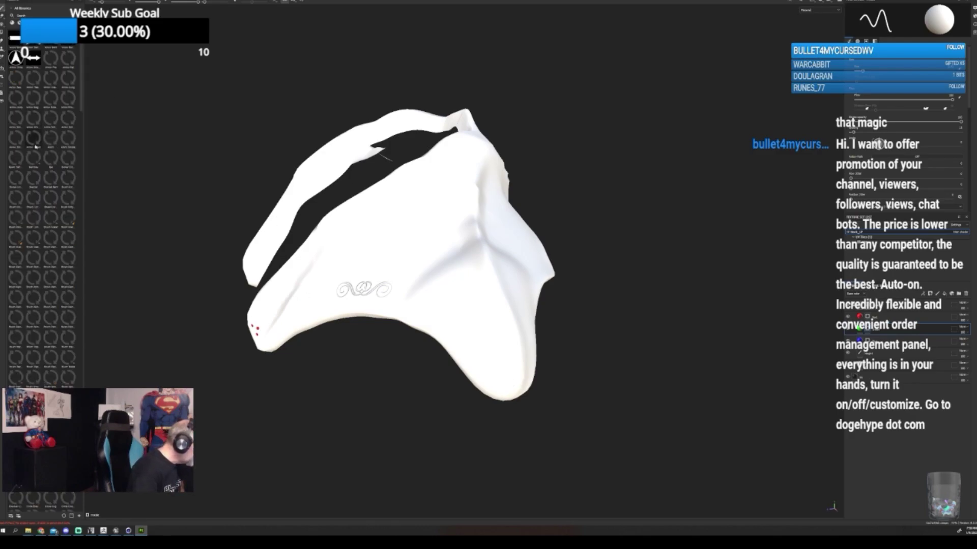
pyautogui.scroll(-2, 41, 254)
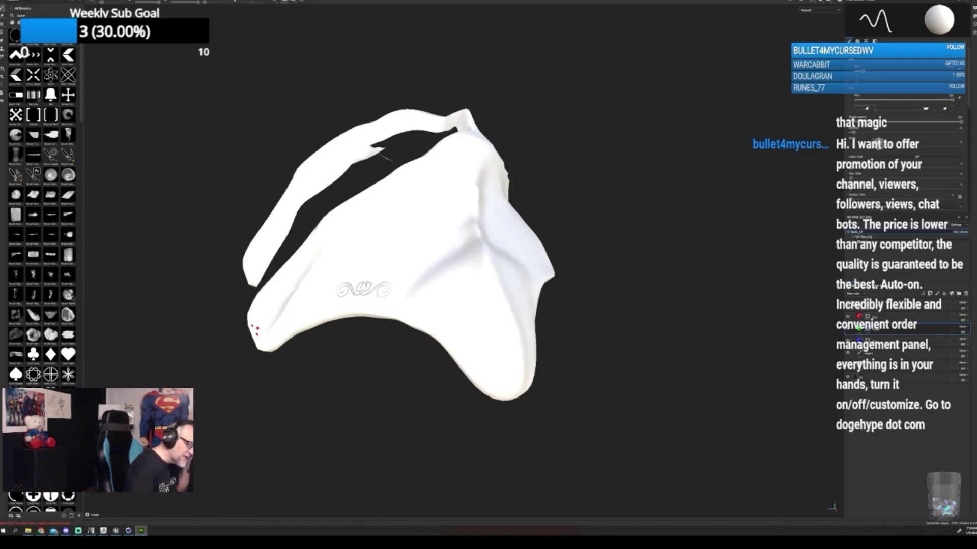
pyautogui.scroll(-3, 42, 204)
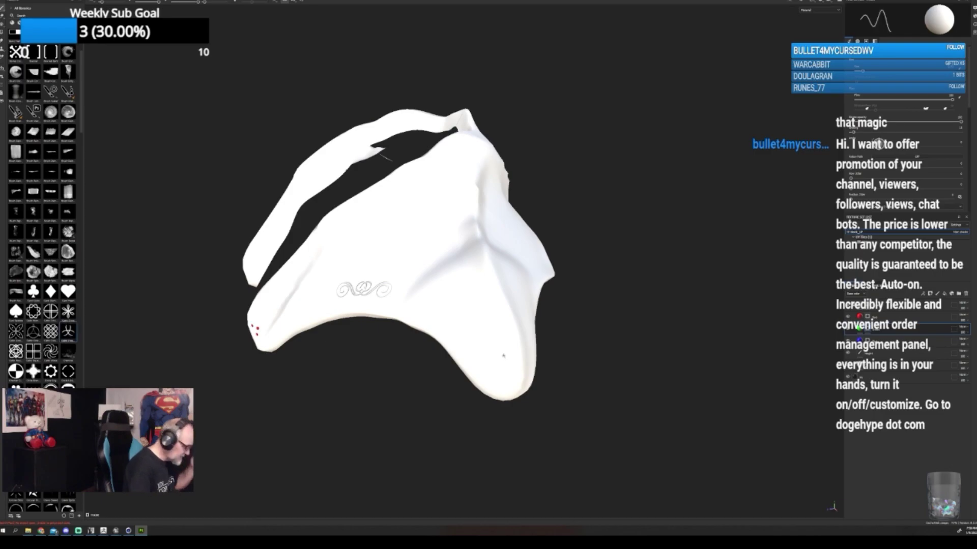
pyautogui.click(503, 378)
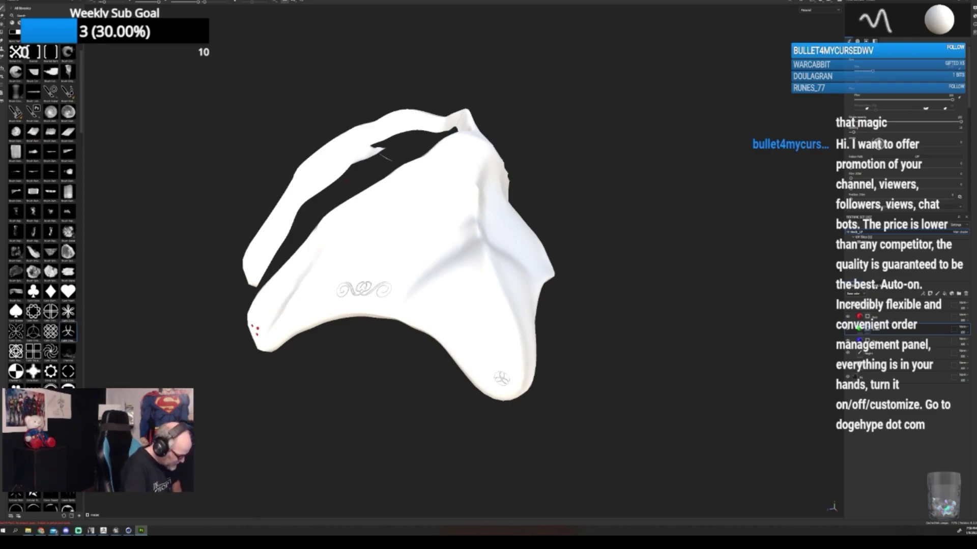
# Make the blue fill layer's mask active for painting
pyautogui.moveTo(594, 354)
pyautogui.keyDown('alt'); pyautogui.mouseDown()
pyautogui.moveTo(574, 392)
pyautogui.moveTo(685, 302)
pyautogui.mouseUp(); pyautogui.keyUp('alt')
pyautogui.moveTo(417, 303); pyautogui.dragTo(430, 352, button='middle')
pyautogui.scroll(-5, 430, 352)
pyautogui.keyDown('alt'); pyautogui.moveTo(425, 347); pyautogui.dragTo(463, 333); pyautogui.keyUp('alt')
pyautogui.moveTo(464, 333)
pyautogui.mouseDown(button='middle')
pyautogui.moveTo(415, 293)
pyautogui.moveTo(386, 296)
pyautogui.moveTo(369, 270)
pyautogui.moveTo(394, 225)
pyautogui.moveTo(436, 284)
pyautogui.mouseUp(button='middle')
pyautogui.keyDown('alt'); pyautogui.moveTo(436, 284); pyautogui.dragTo(311, 280); pyautogui.keyUp('alt')
pyautogui.keyDown('alt'); pyautogui.moveTo(311, 279); pyautogui.dragTo(427, 316, button='middle'); pyautogui.keyUp('alt')
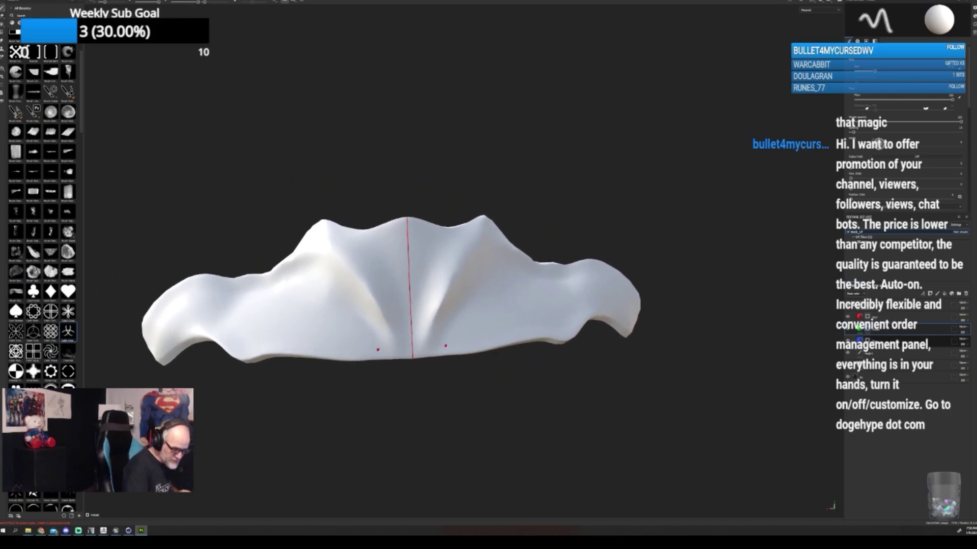
pyautogui.click(860, 340)
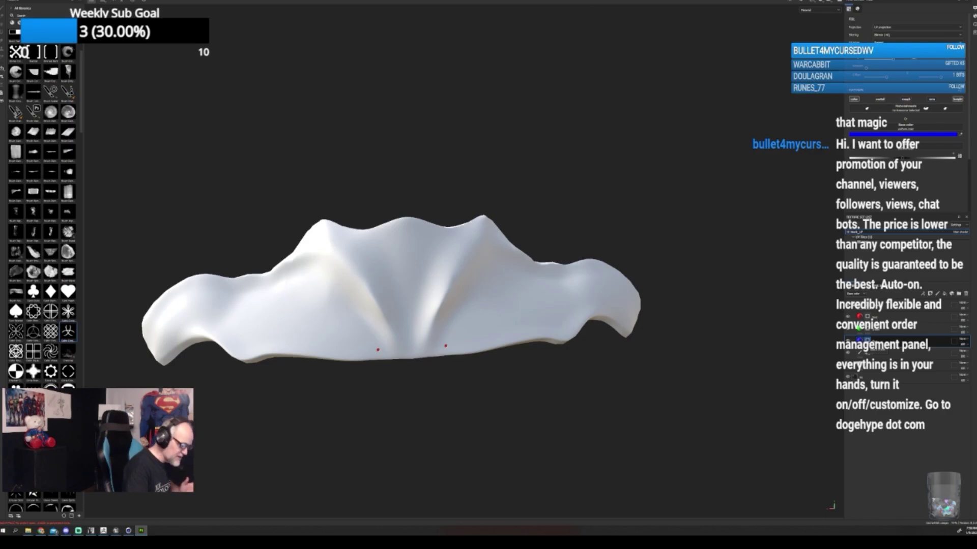
pyautogui.click(867, 339)
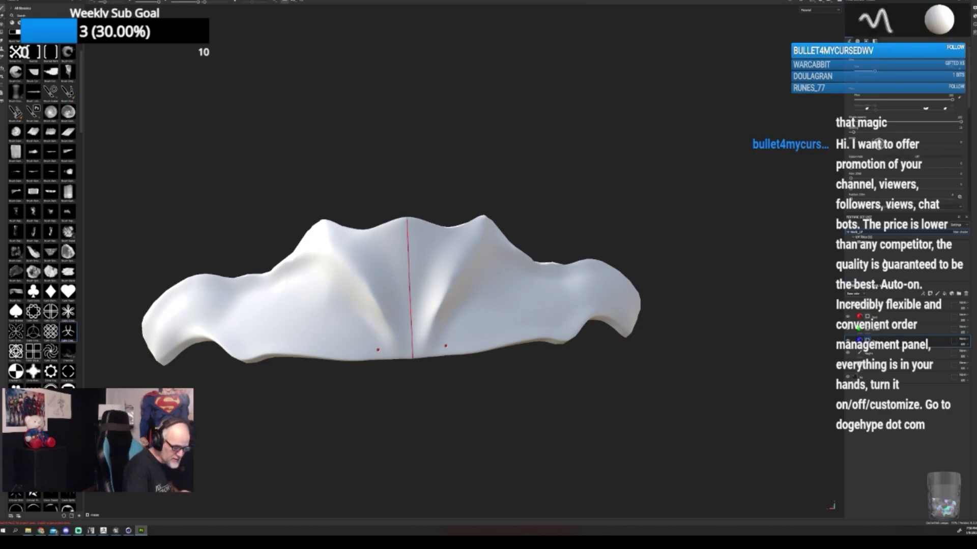
pyautogui.click(860, 340)
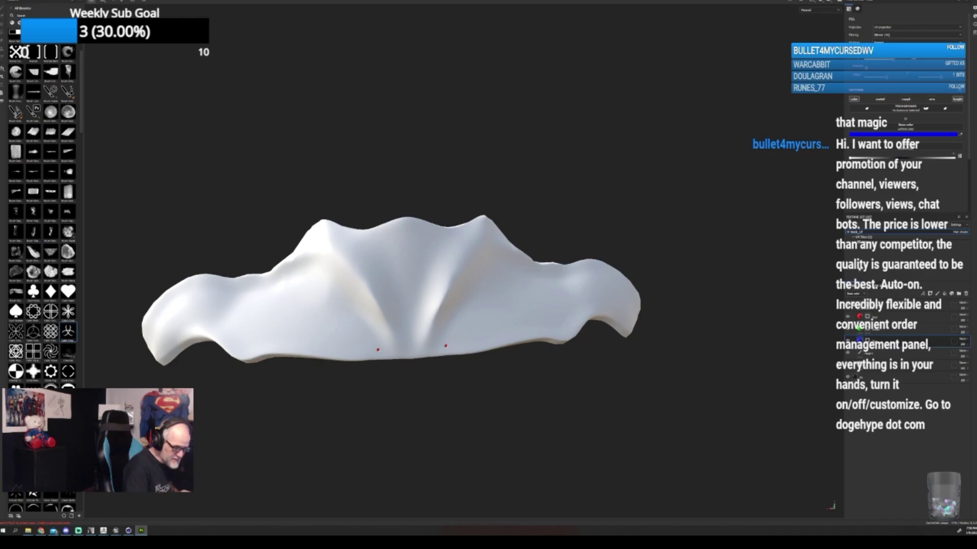
pyautogui.press('1')
# Choose the V-shaped alpha from the alpha library for the brush
pyautogui.moveTo(645, 279)
pyautogui.keyDown('alt'); pyautogui.mouseDown()
pyautogui.moveTo(591, 302)
pyautogui.moveTo(483, 266)
pyautogui.mouseUp(); pyautogui.keyUp('alt')
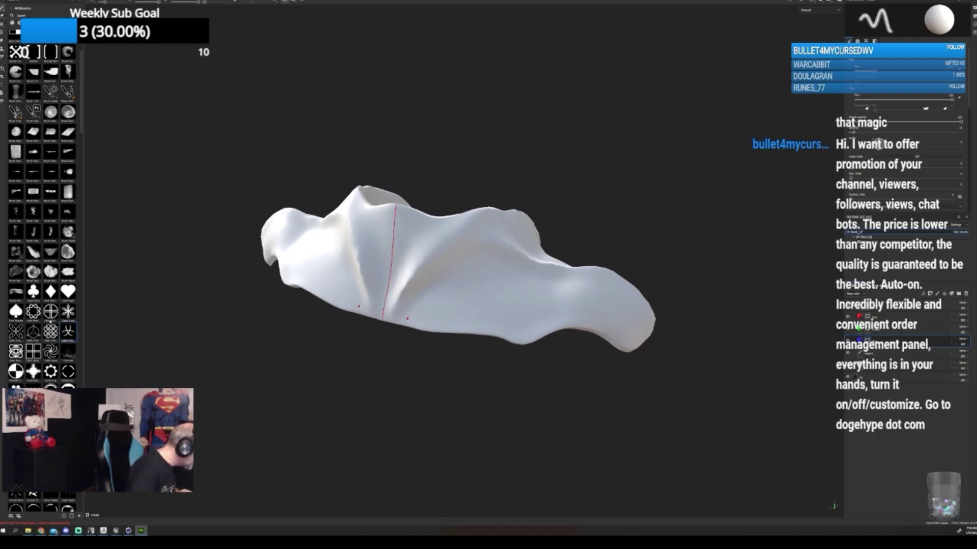
pyautogui.scroll(-8, 36, 360)
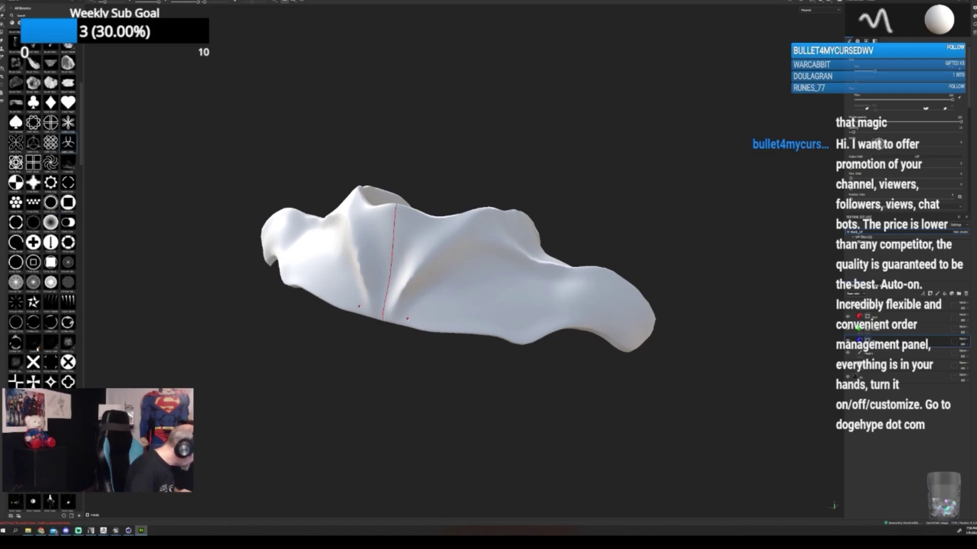
pyautogui.scroll(-8, 36, 349)
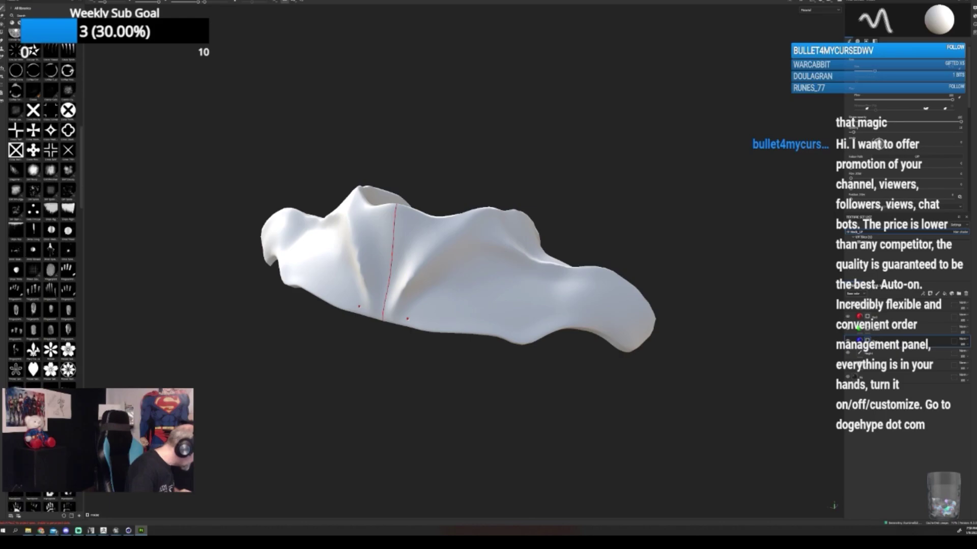
pyautogui.scroll(-12, 37, 349)
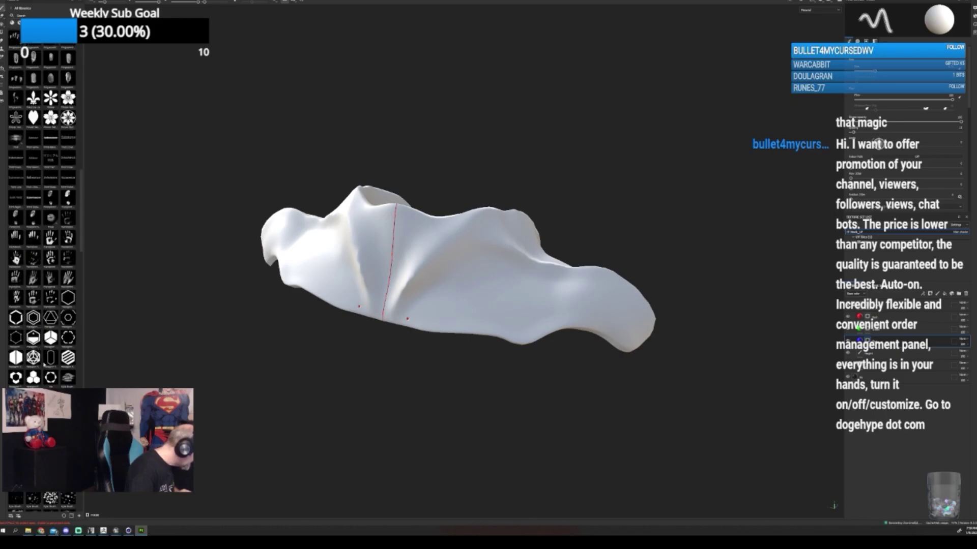
pyautogui.scroll(-12, 47, 367)
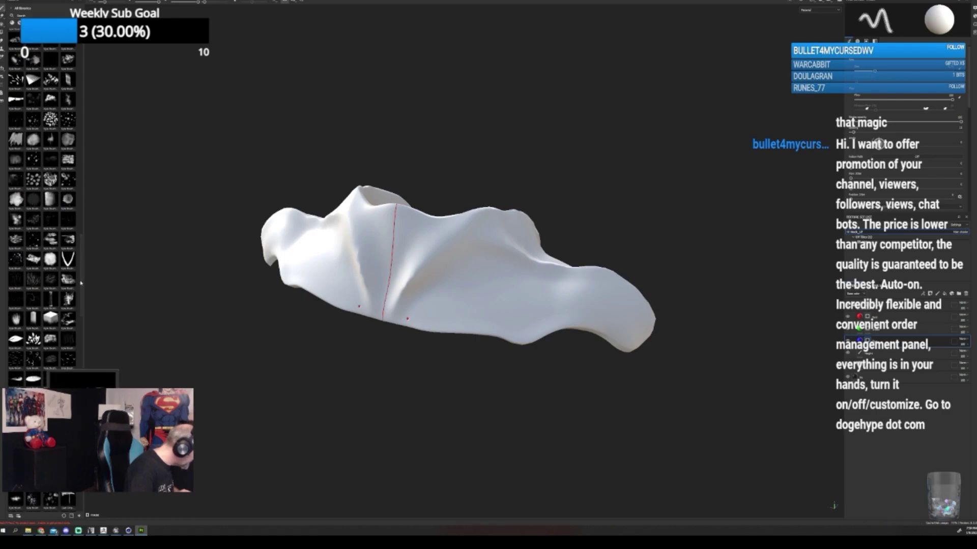
pyautogui.click(75, 265)
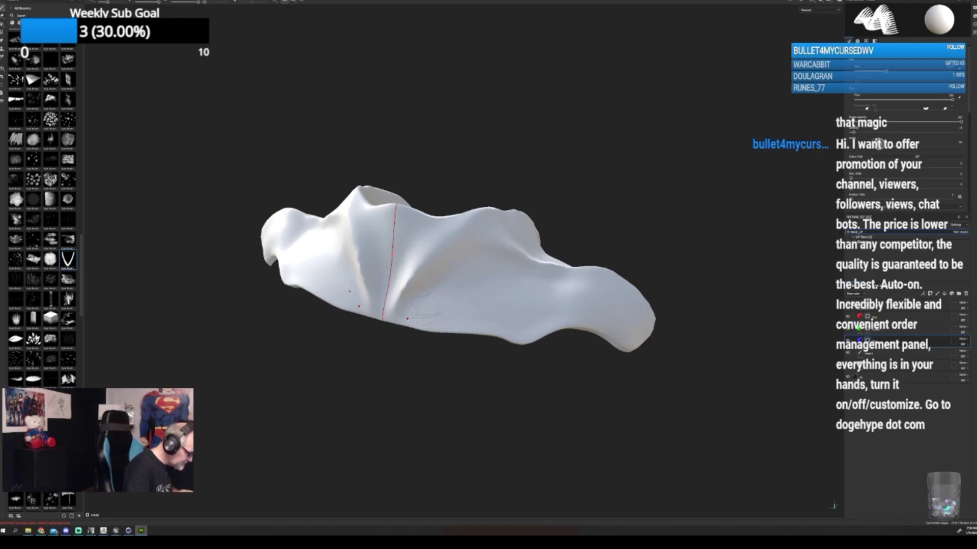
# Stamp the V shape into the blue mask near the inner front edge of the collar, mirrored by symmetry
pyautogui.click(349, 290)
pyautogui.click(424, 305)
pyautogui.moveTo(530, 296)
pyautogui.keyDown('alt'); pyautogui.mouseDown()
pyautogui.moveTo(567, 267)
pyautogui.moveTo(691, 288)
pyautogui.mouseUp(); pyautogui.keyUp('alt')
pyautogui.moveTo(694, 287); pyautogui.dragTo(522, 288, button='middle')
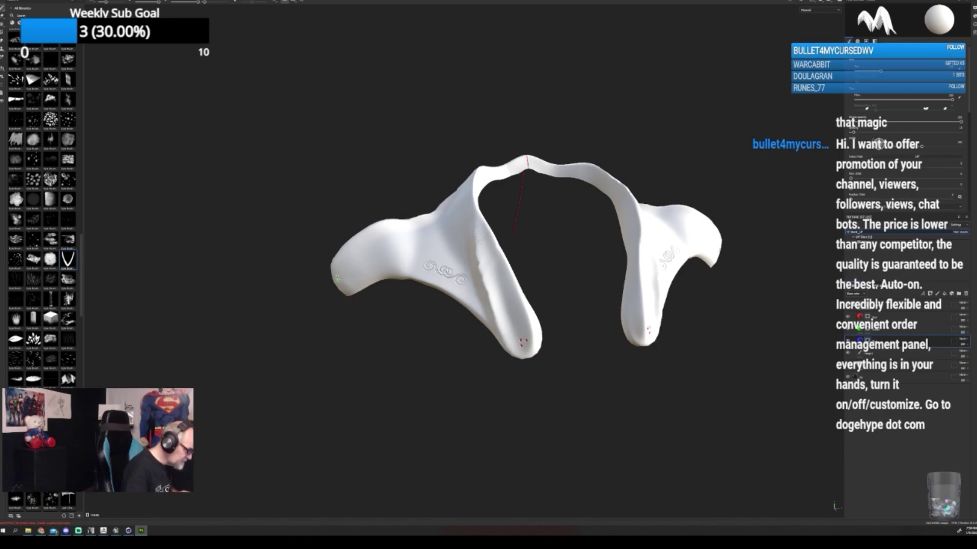
pyautogui.click(482, 233)
# Examine the stamped V shape, the scroll ornament and the other mask marks on the collar up close and from a distance
pyautogui.moveTo(530, 279)
pyautogui.keyDown('alt'); pyautogui.mouseDown()
pyautogui.moveTo(572, 277)
pyautogui.moveTo(546, 275)
pyautogui.moveTo(594, 294)
pyautogui.moveTo(648, 261)
pyautogui.mouseUp(); pyautogui.keyUp('alt')
pyautogui.scroll(2, 547, 275)
pyautogui.scroll(-4, 547, 274)
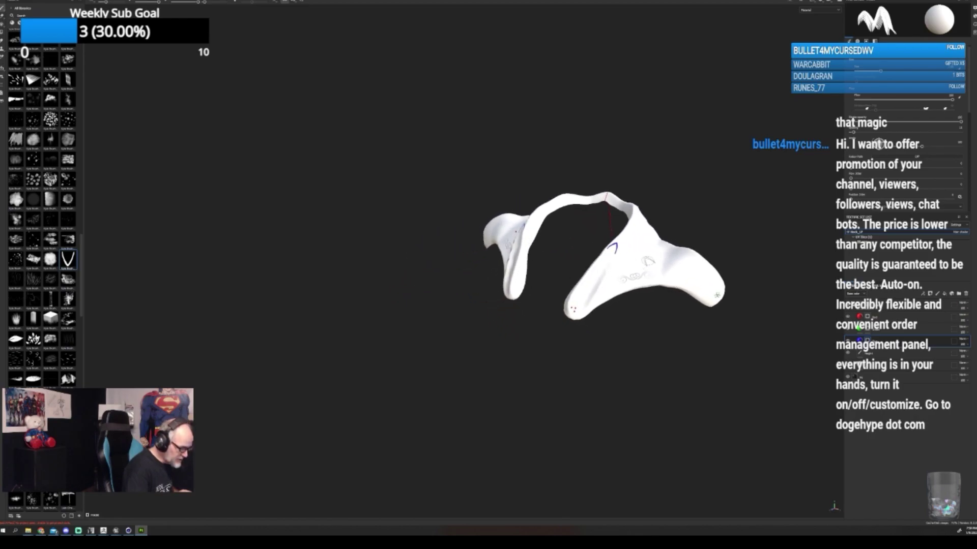
pyautogui.keyDown('alt'); pyautogui.moveTo(648, 262); pyautogui.dragTo(573, 263, button='middle'); pyautogui.keyUp('alt')
pyautogui.scroll(-1, 565, 266)
pyautogui.scroll(7, 562, 270)
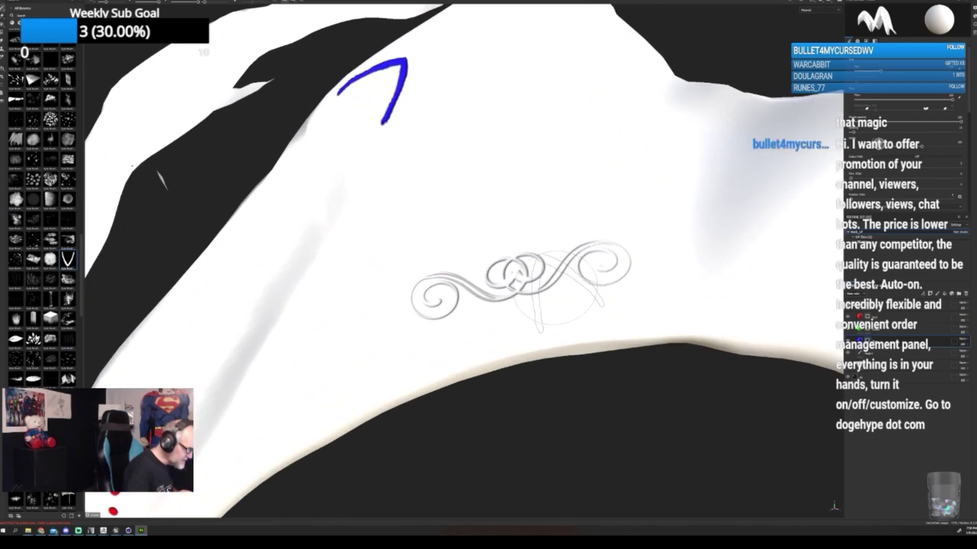
pyautogui.moveTo(556, 288)
pyautogui.keyDown('alt'); pyautogui.mouseDown()
pyautogui.moveTo(534, 264)
pyautogui.moveTo(527, 297)
pyautogui.moveTo(555, 304)
pyautogui.mouseUp(); pyautogui.keyUp('alt')
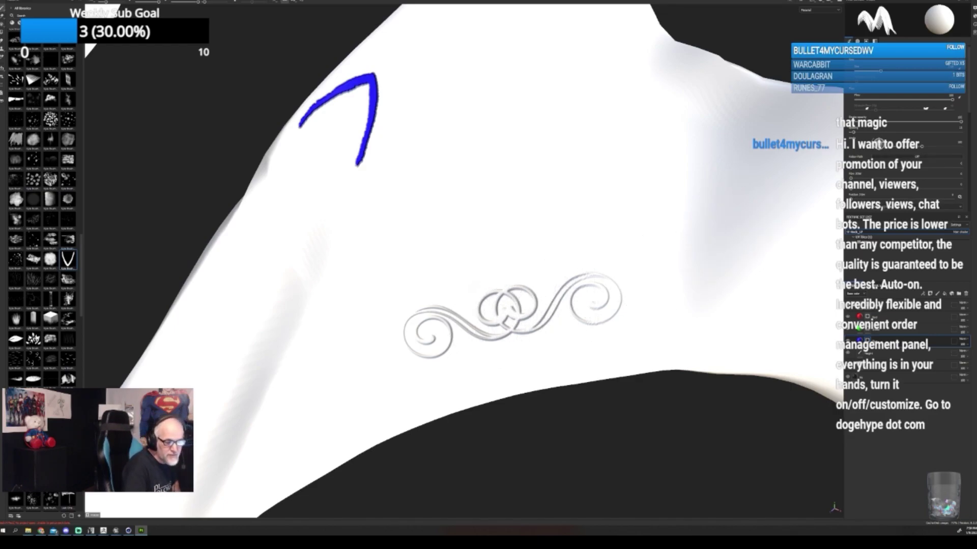
pyautogui.scroll(-3, 463, 254)
pyautogui.scroll(3, 463, 254)
pyautogui.scroll(-8, 463, 254)
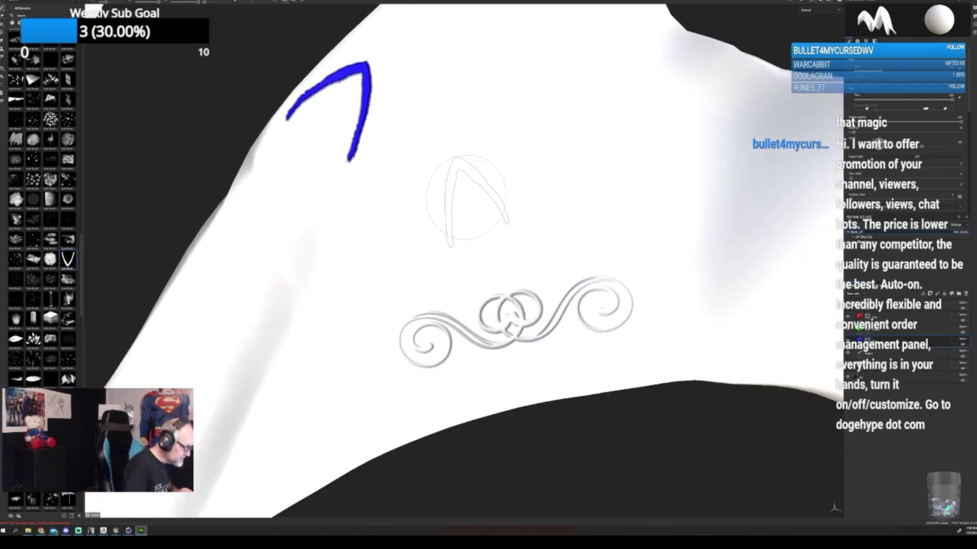
pyautogui.scroll(-2, 465, 195)
pyautogui.keyDown('alt'); pyautogui.moveTo(465, 195); pyautogui.dragTo(470, 214); pyautogui.keyUp('alt')
pyautogui.keyDown('alt'); pyautogui.moveTo(470, 213); pyautogui.dragTo(496, 252, button='middle'); pyautogui.keyUp('alt')
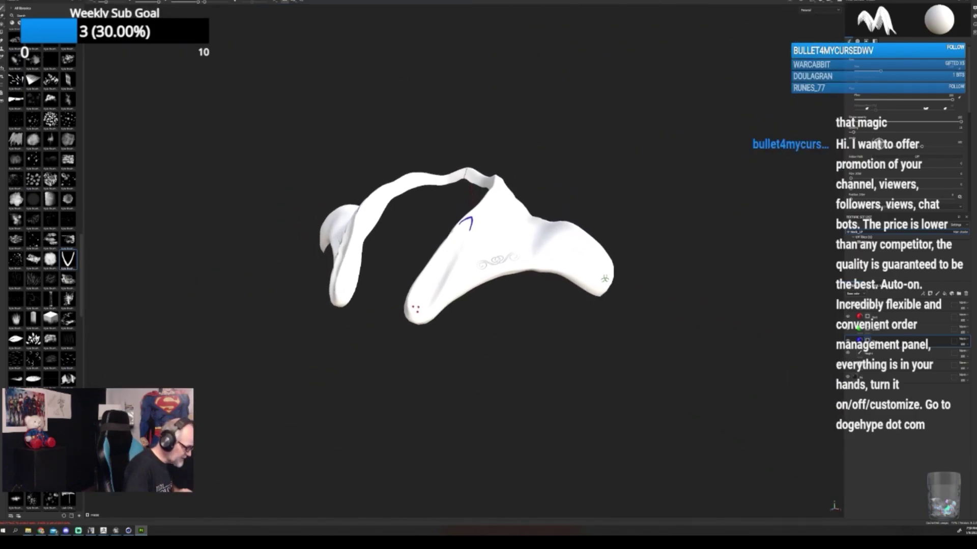
pyautogui.keyDown('alt'); pyautogui.moveTo(496, 253); pyautogui.dragTo(504, 280); pyautogui.keyUp('alt')
pyautogui.keyDown('alt'); pyautogui.moveTo(423, 222); pyautogui.dragTo(463, 235, button='middle'); pyautogui.keyUp('alt')
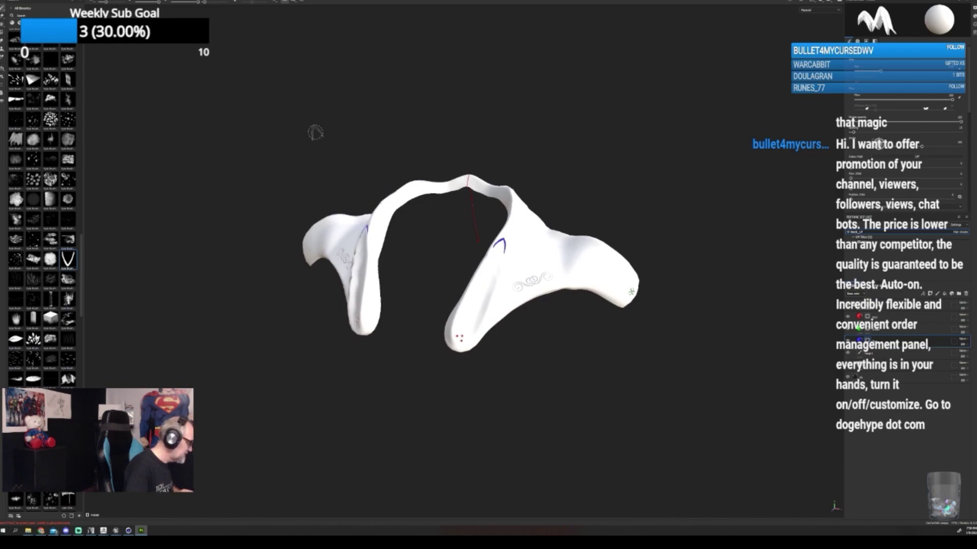
# Save the collar project as a named file in the current project folder
pyautogui.click(6, 2)
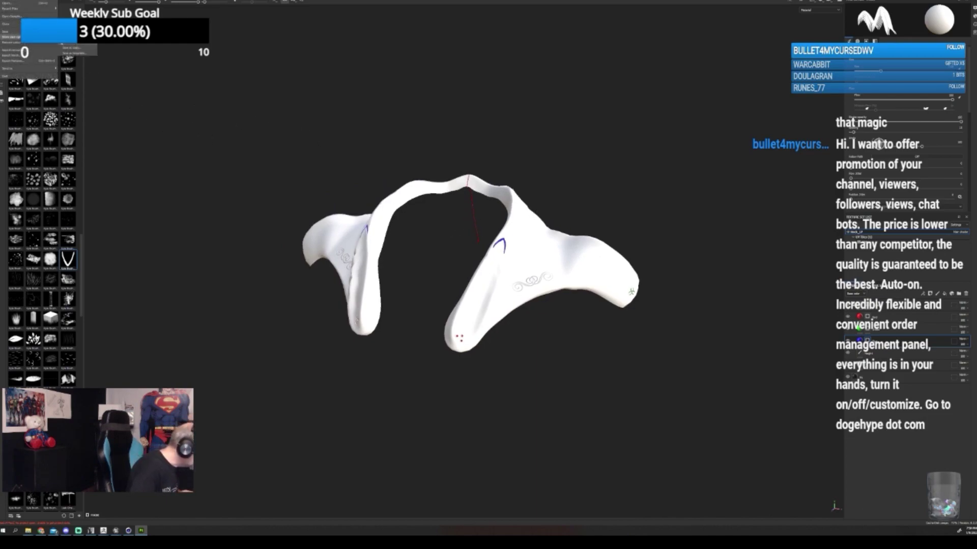
pyautogui.click(12, 32)
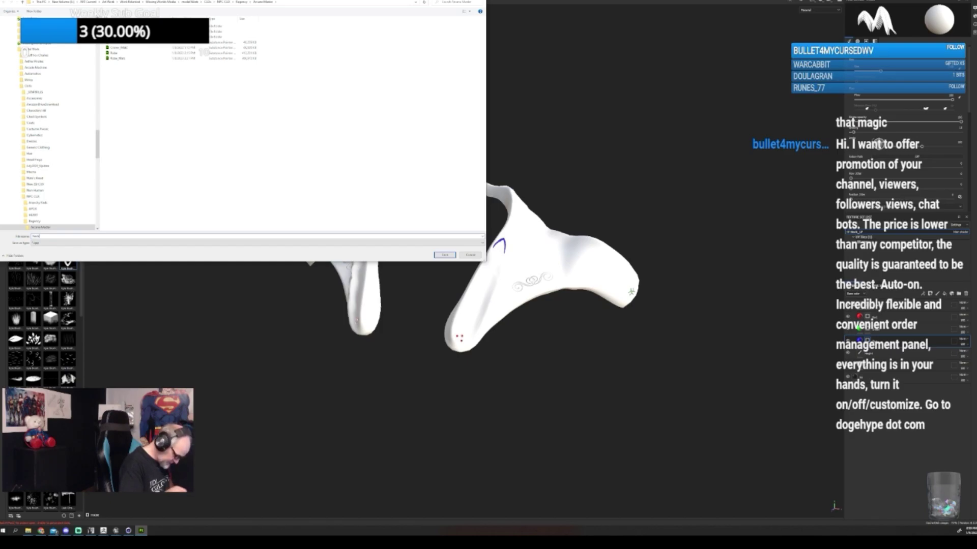
pyautogui.press('Return')
pyautogui.moveTo(68, 239)
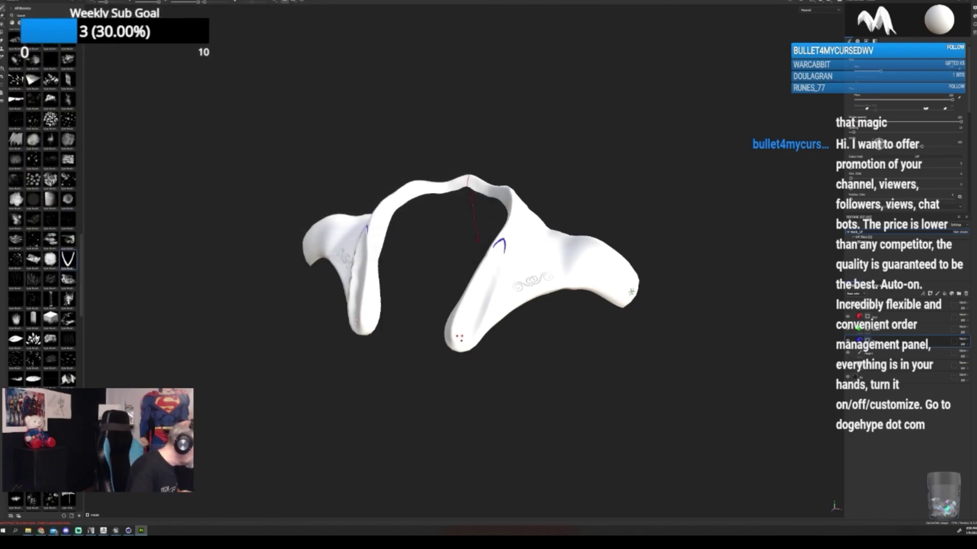
# Save the project under a new file name by adding the suffix "_Mats" to the existing name
pyautogui.click(5, 1)
pyautogui.moveTo(12, 36)
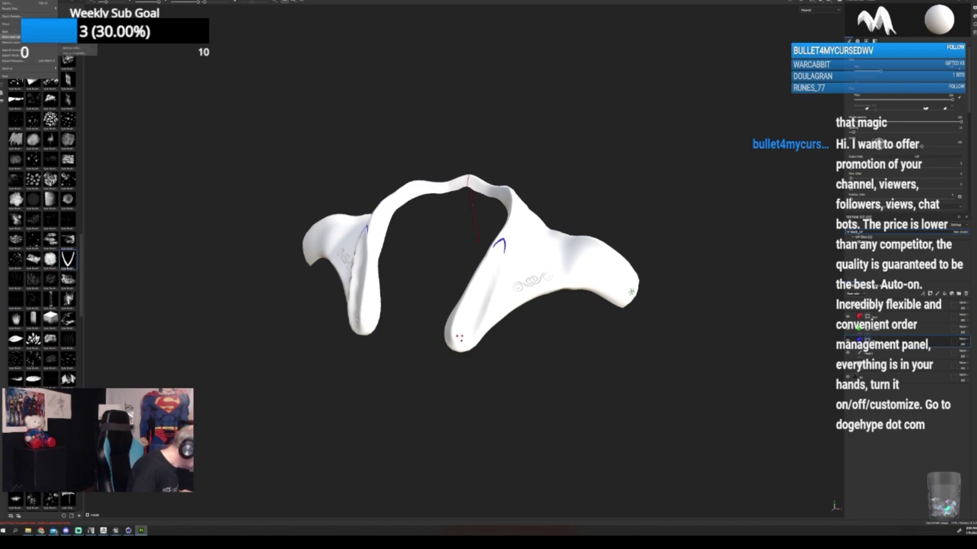
pyautogui.click(71, 47)
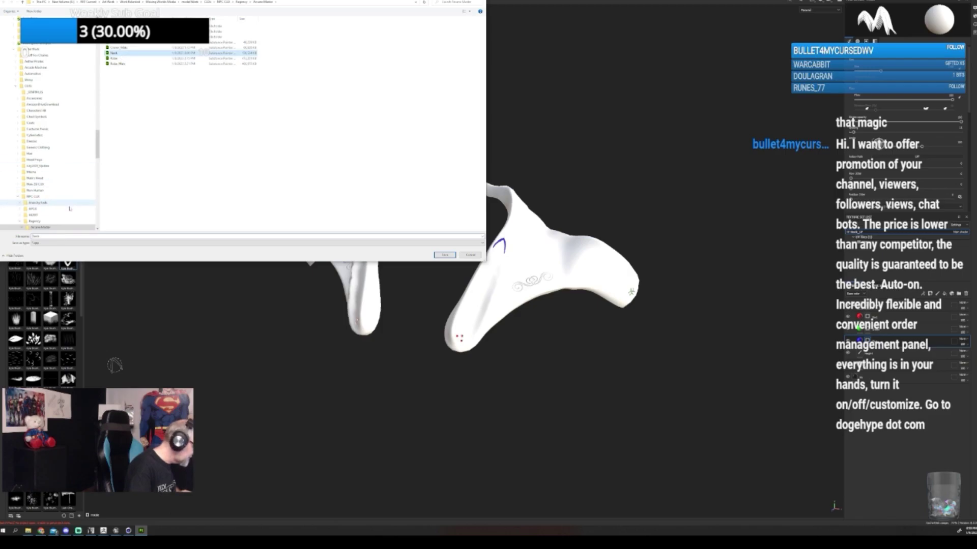
pyautogui.click(114, 53)
pyautogui.click(63, 236)
pyautogui.write('_Mats')
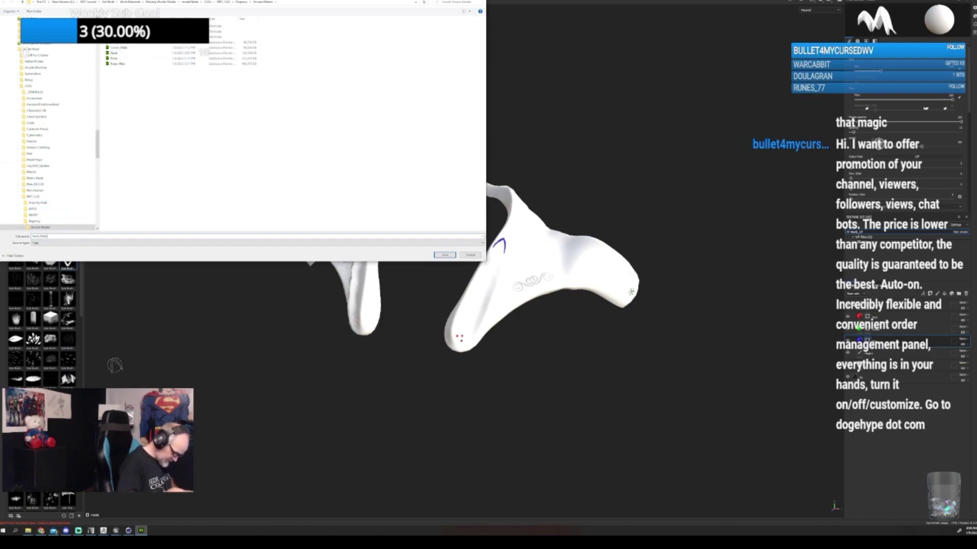
pyautogui.press('Return')
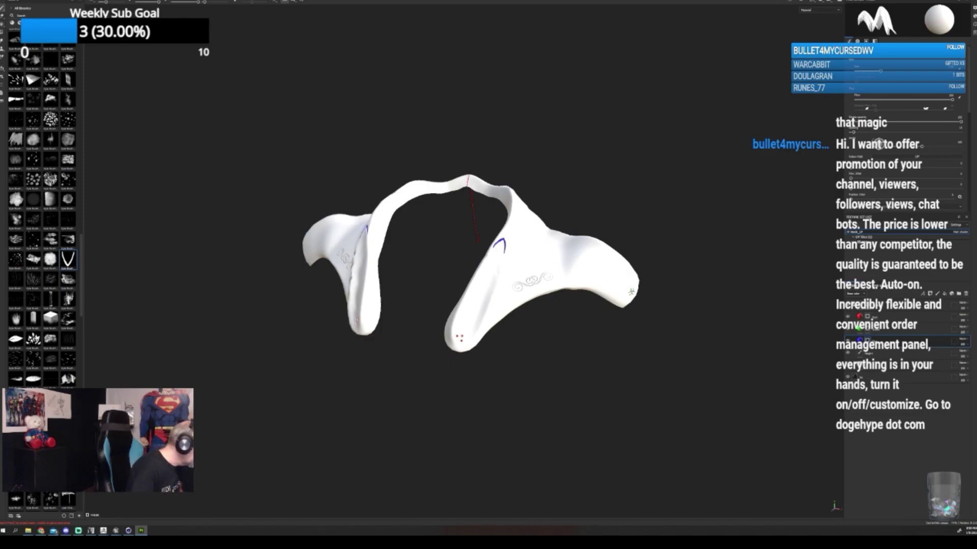
# Apply the gold material from the material library to the collar and place its layer beneath the red, green and blue fills
pyautogui.click(12, 23)
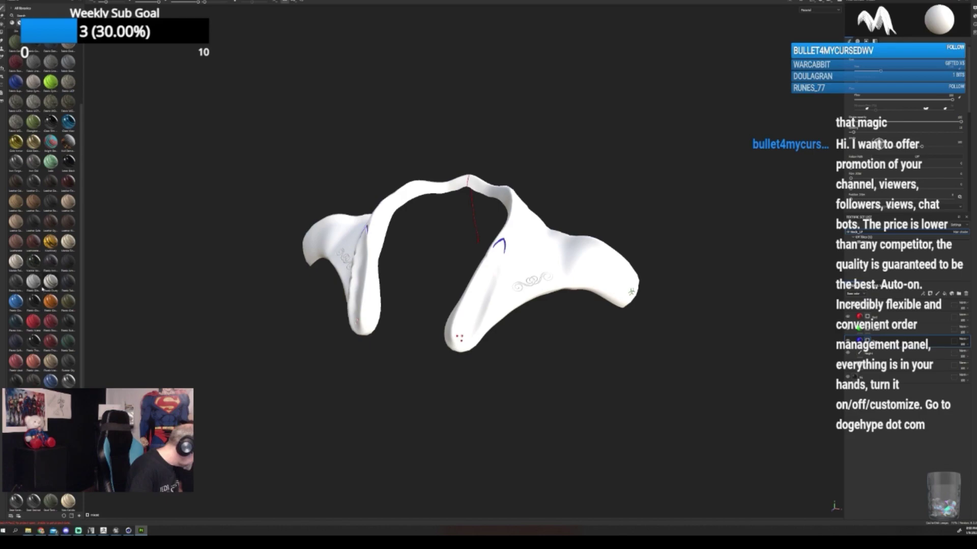
pyautogui.moveTo(26, 152); pyautogui.dragTo(368, 257)
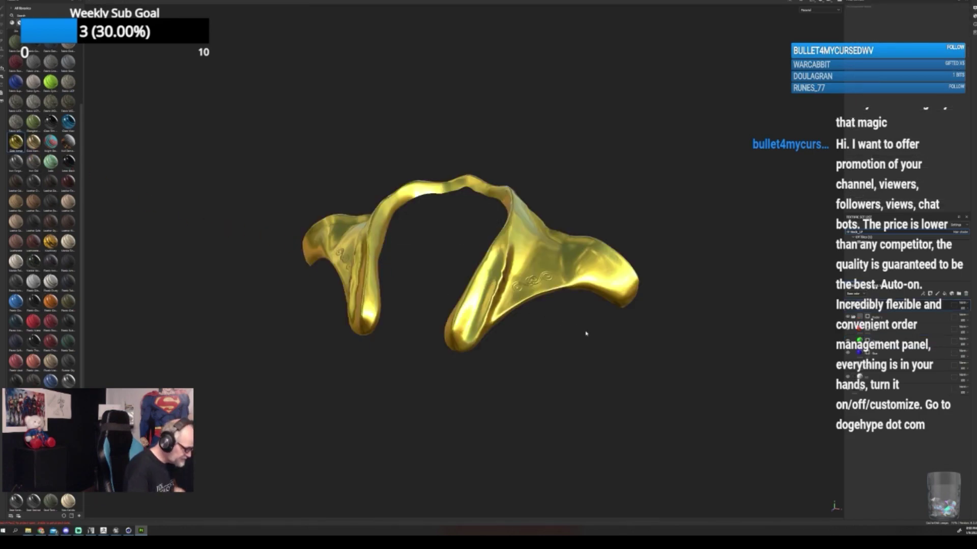
pyautogui.keyDown('alt'); pyautogui.moveTo(623, 336); pyautogui.dragTo(511, 315); pyautogui.keyUp('alt')
pyautogui.keyDown('alt'); pyautogui.moveTo(578, 379); pyautogui.dragTo(554, 321); pyautogui.keyUp('alt')
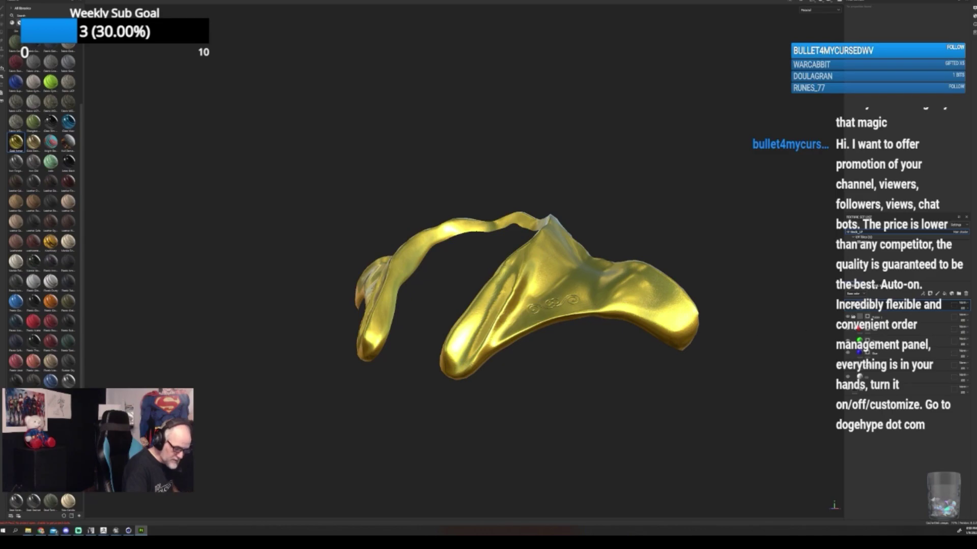
pyautogui.moveTo(871, 307); pyautogui.dragTo(867, 371)
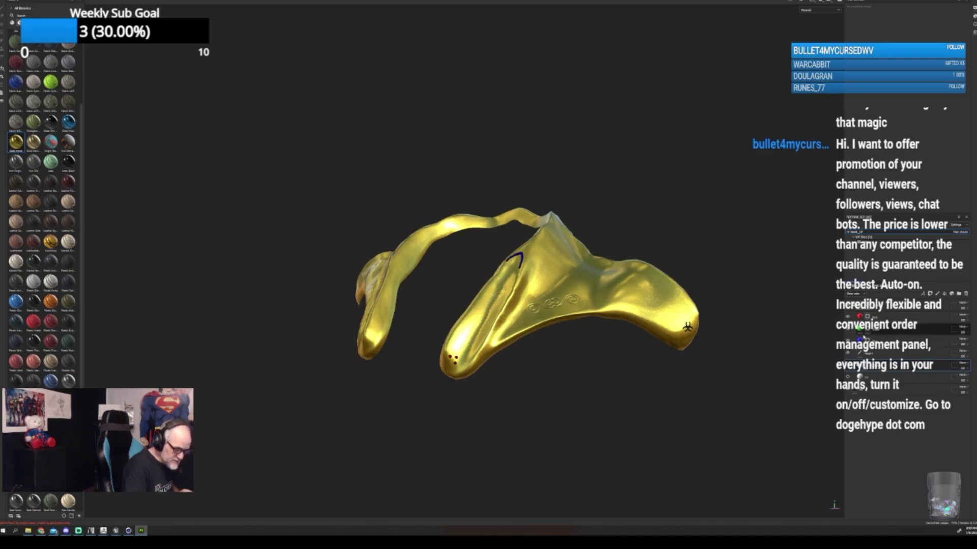
# Add an Emissive channel to the collar's texture set and return to the blue fill's properties
pyautogui.click(895, 341)
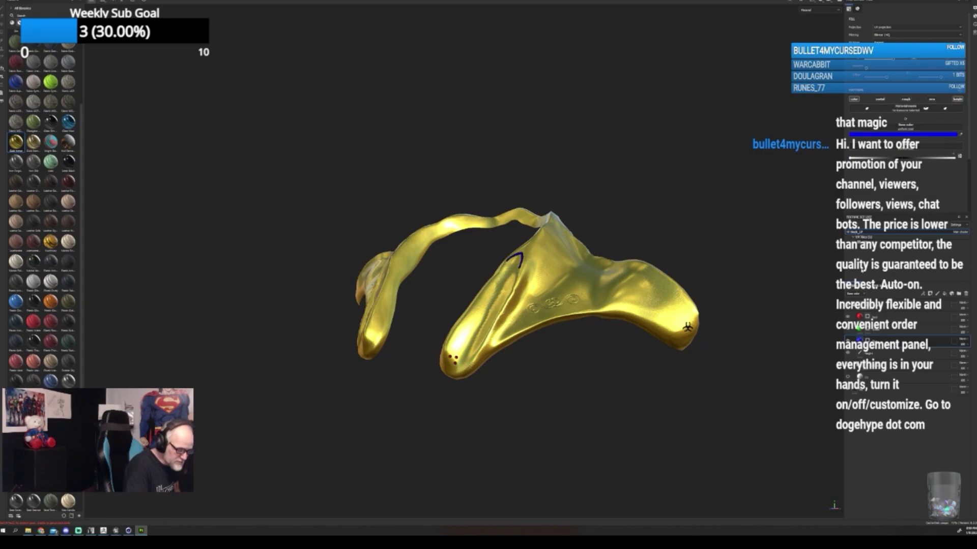
pyautogui.click(880, 286)
pyautogui.click(959, 304)
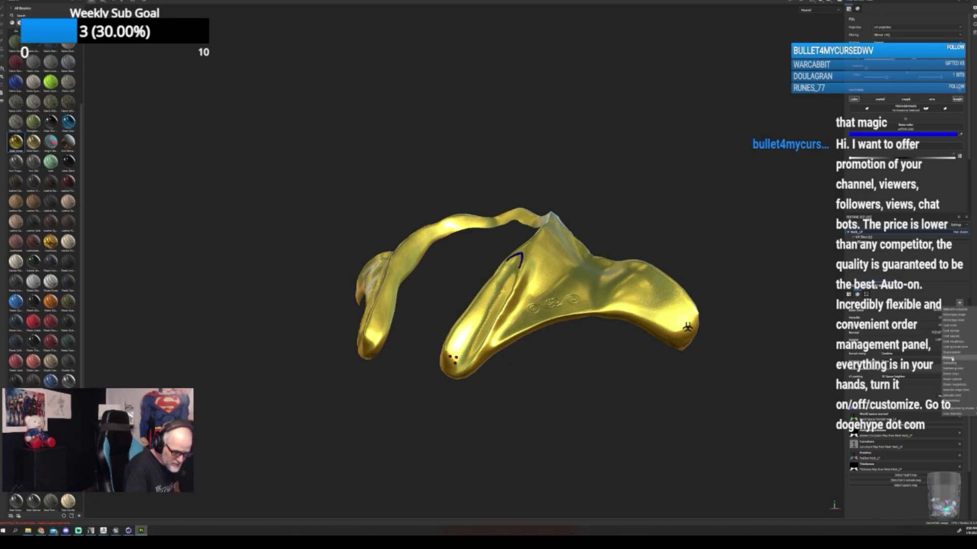
pyautogui.click(954, 358)
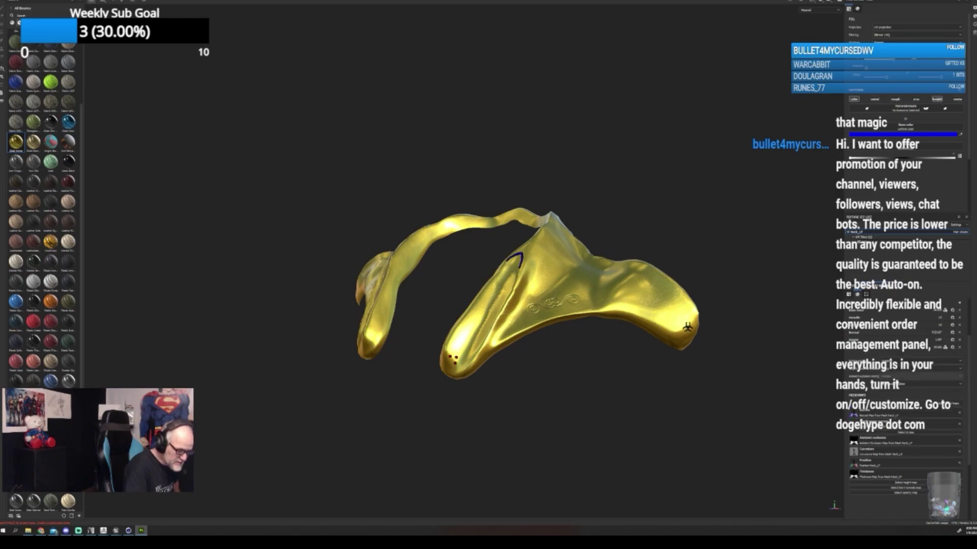
pyautogui.click(855, 288)
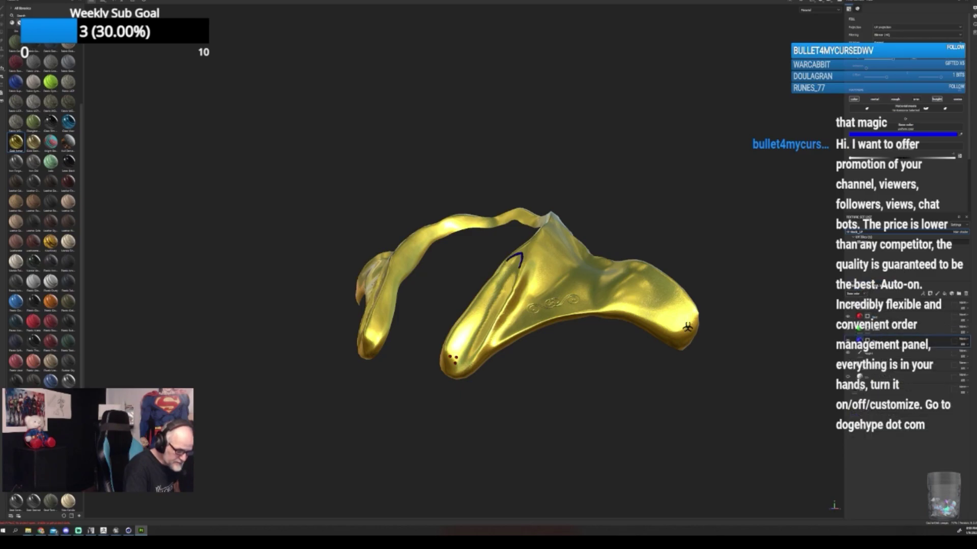
pyautogui.click(873, 286)
pyautogui.scroll(3, 908, 321)
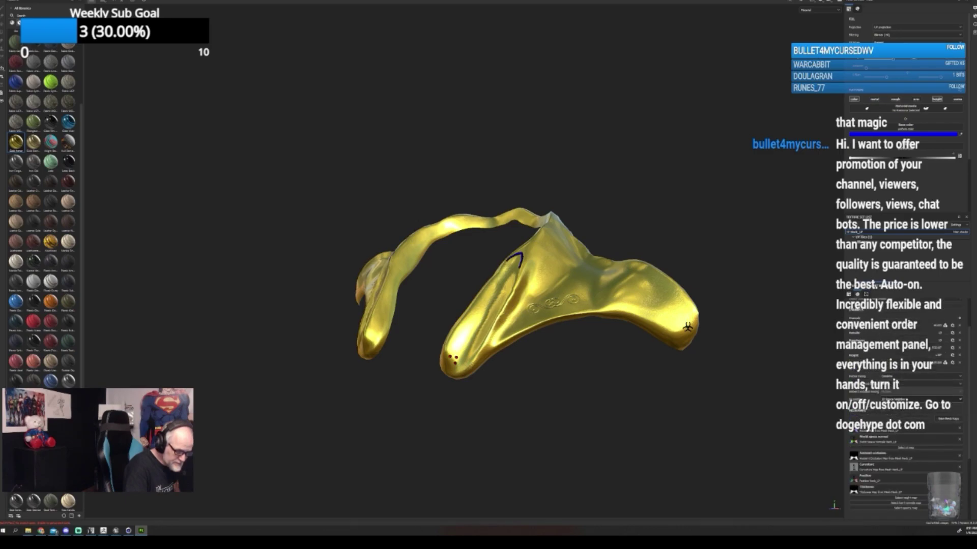
pyautogui.scroll(-2, 861, 277)
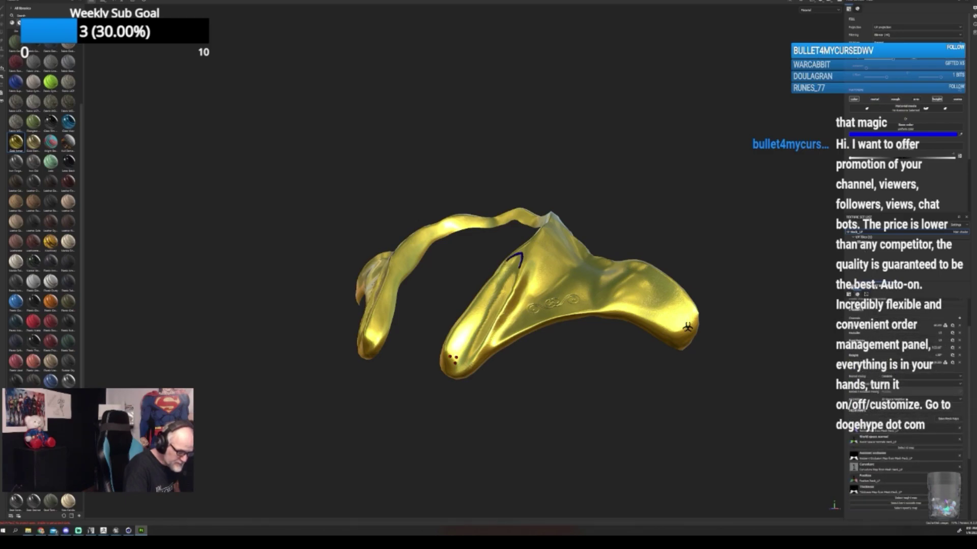
pyautogui.click(856, 288)
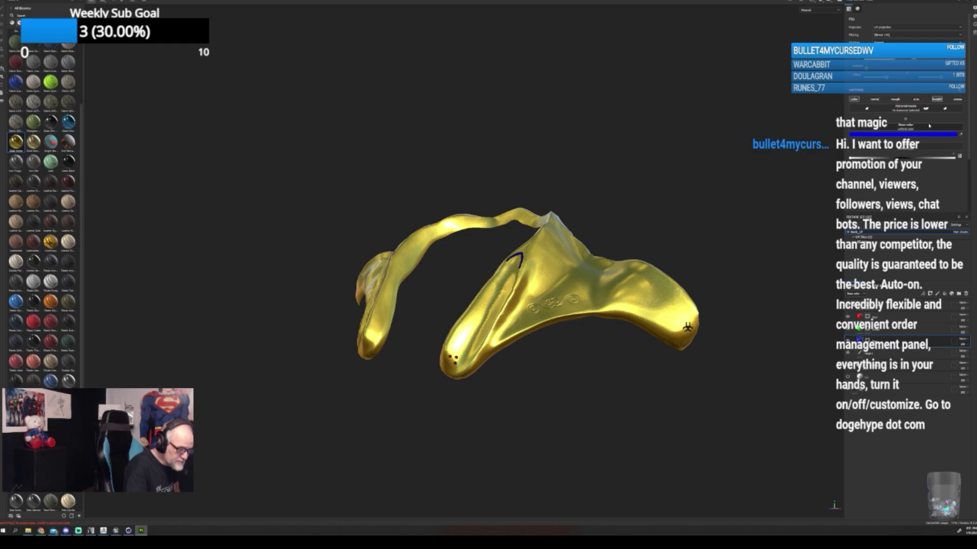
# Enable the emissive channel on the blue fill and set its emissive colour to dark red
pyautogui.click(955, 101)
pyautogui.click(906, 176)
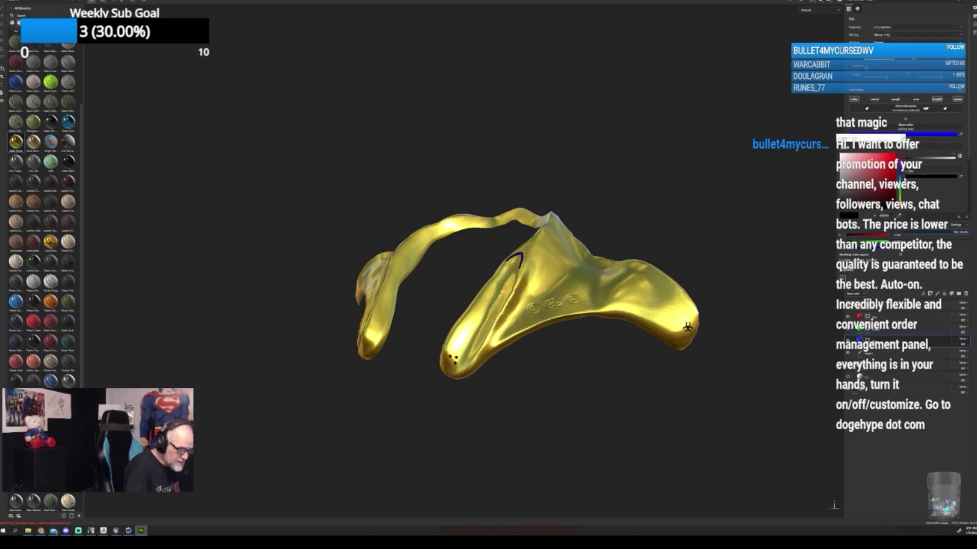
pyautogui.click(887, 190)
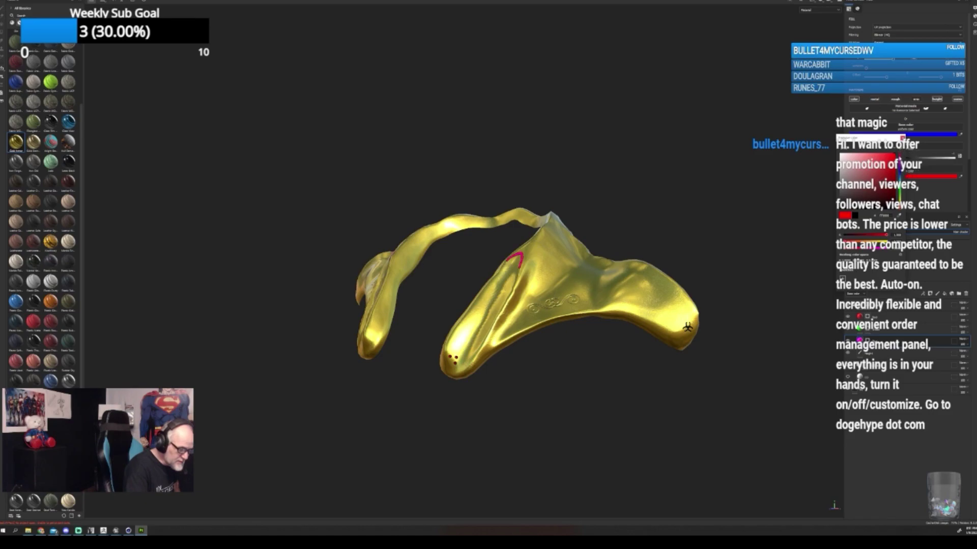
pyautogui.moveTo(898, 157); pyautogui.dragTo(897, 189)
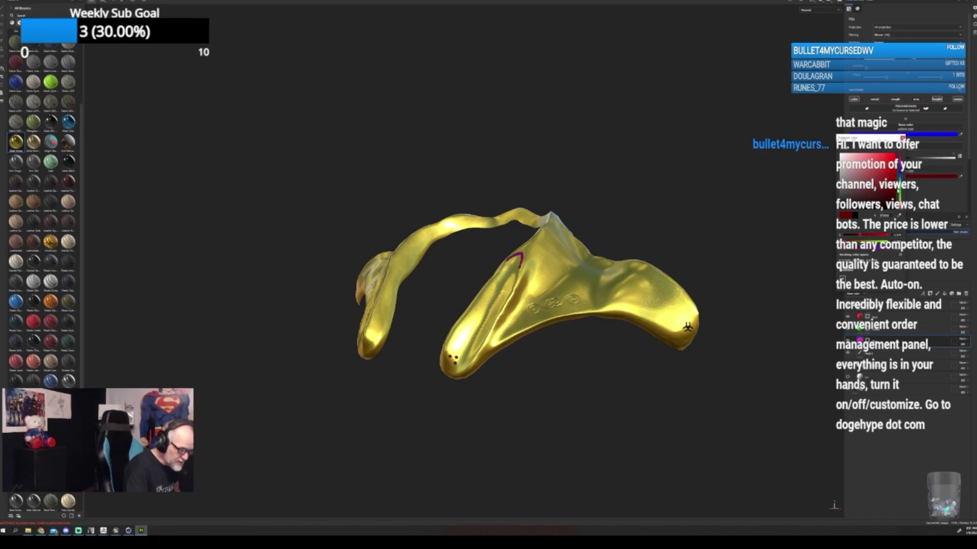
# Set the blue fill's base colour to black, keeping the dark red emissive colour
pyautogui.click(927, 137)
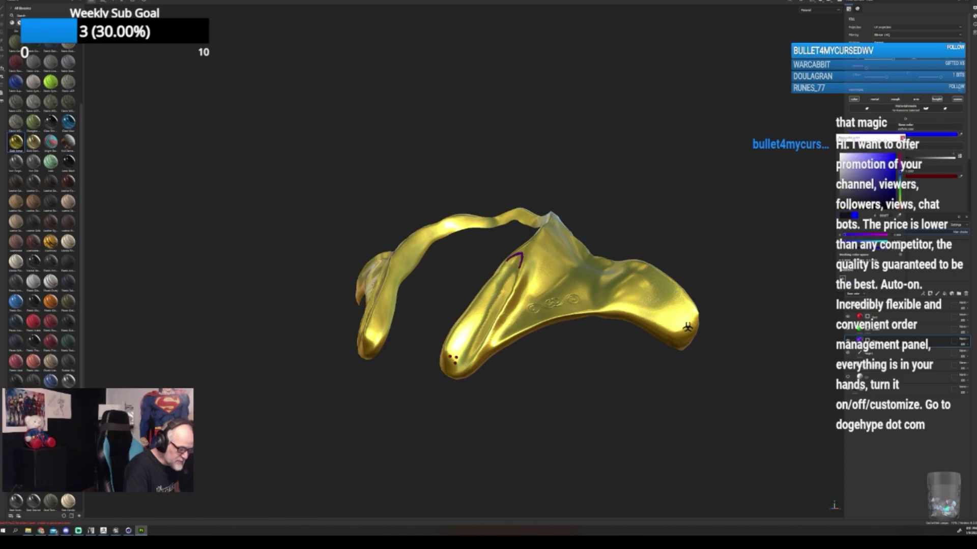
pyautogui.moveTo(849, 206); pyautogui.dragTo(827, 226)
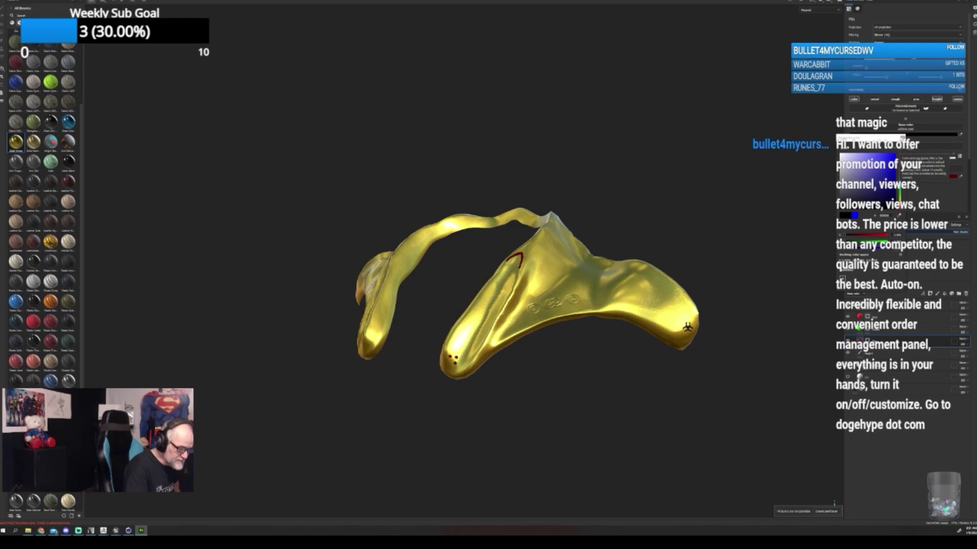
pyautogui.click(902, 138)
pyautogui.click(902, 177)
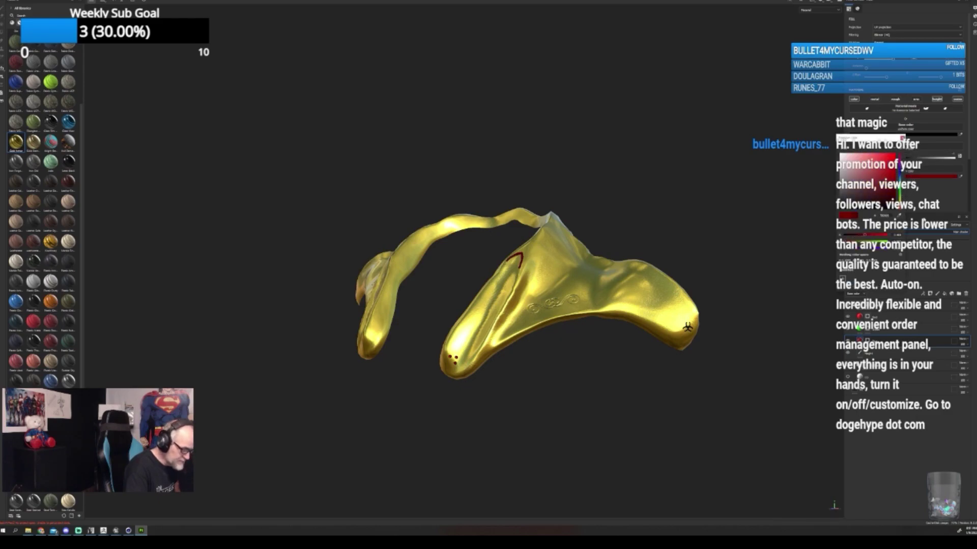
pyautogui.click(902, 137)
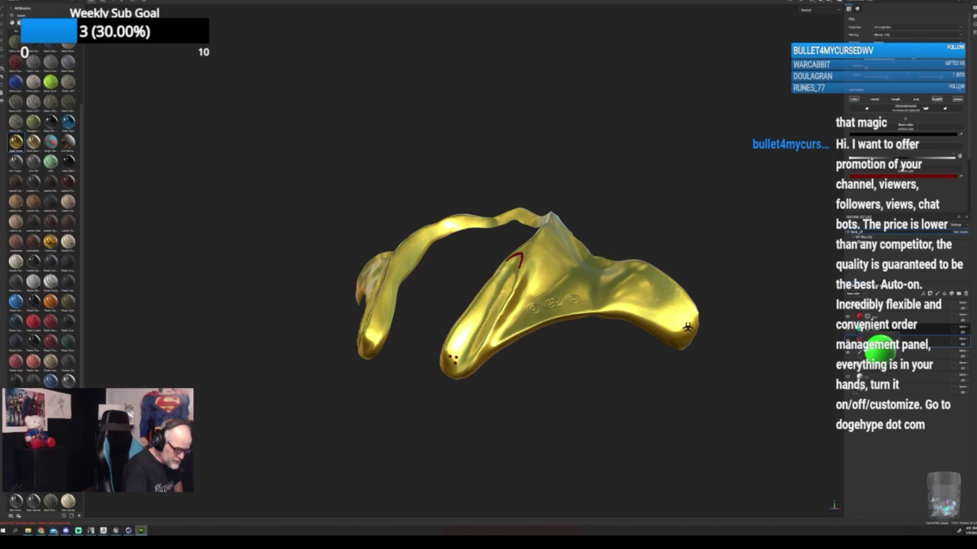
# Apply the worn silver metal smart material to the collar, place it directly below the green fill and give it a black mask
pyautogui.click(861, 330)
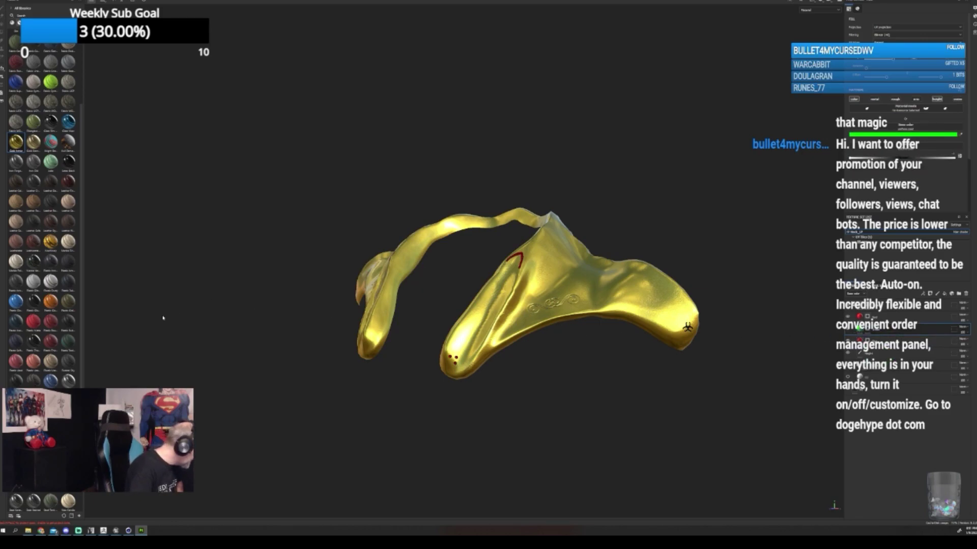
pyautogui.scroll(-2, 42, 255)
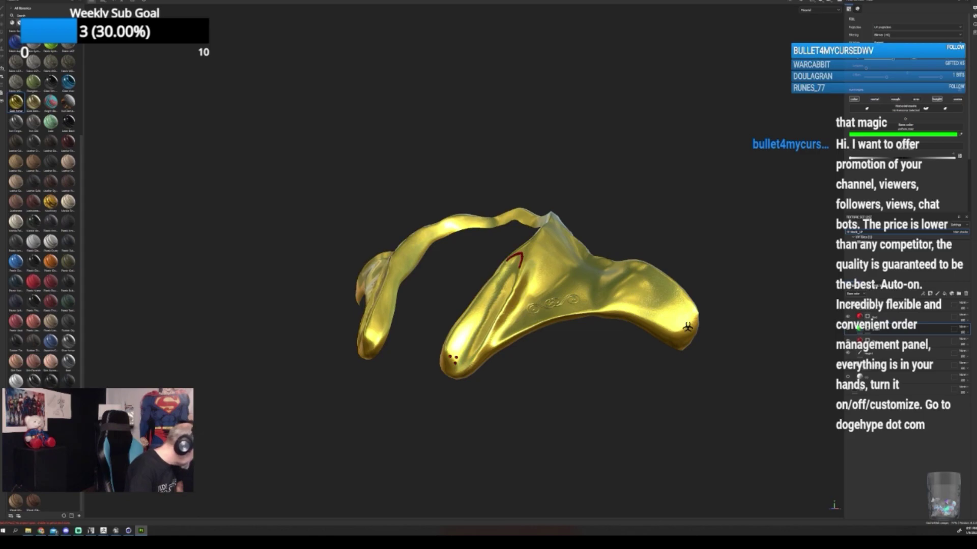
pyautogui.moveTo(20, 381); pyautogui.dragTo(550, 306)
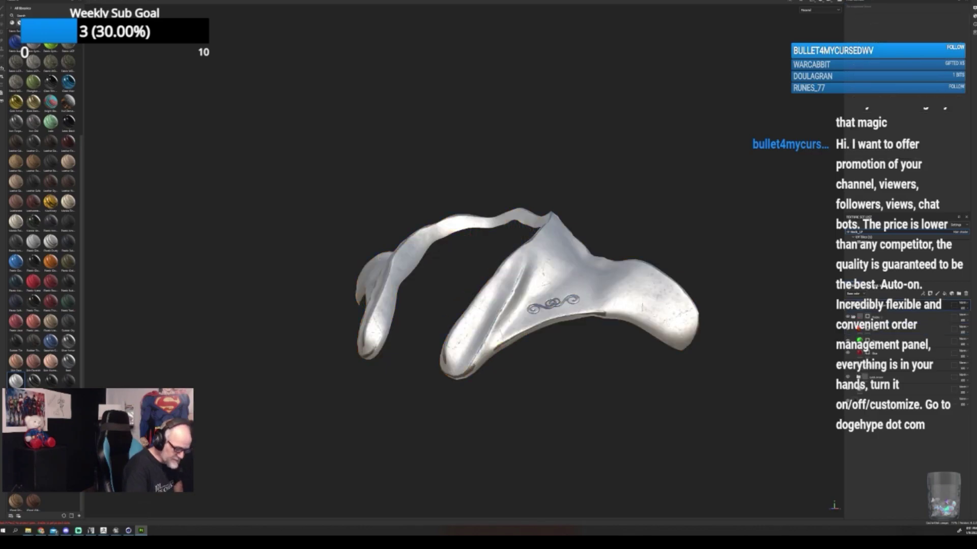
pyautogui.moveTo(891, 307); pyautogui.dragTo(892, 343)
pyautogui.rightClick(871, 341)
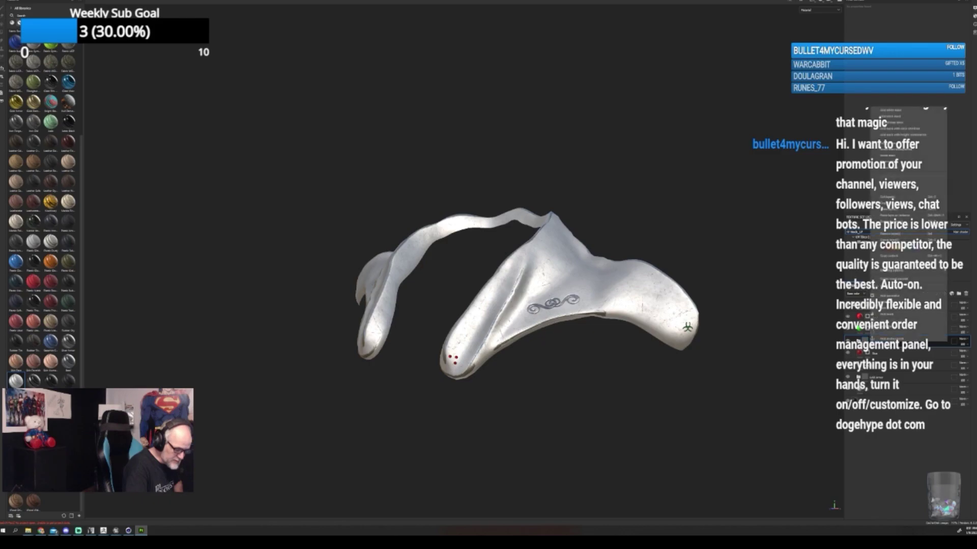
pyautogui.click(890, 116)
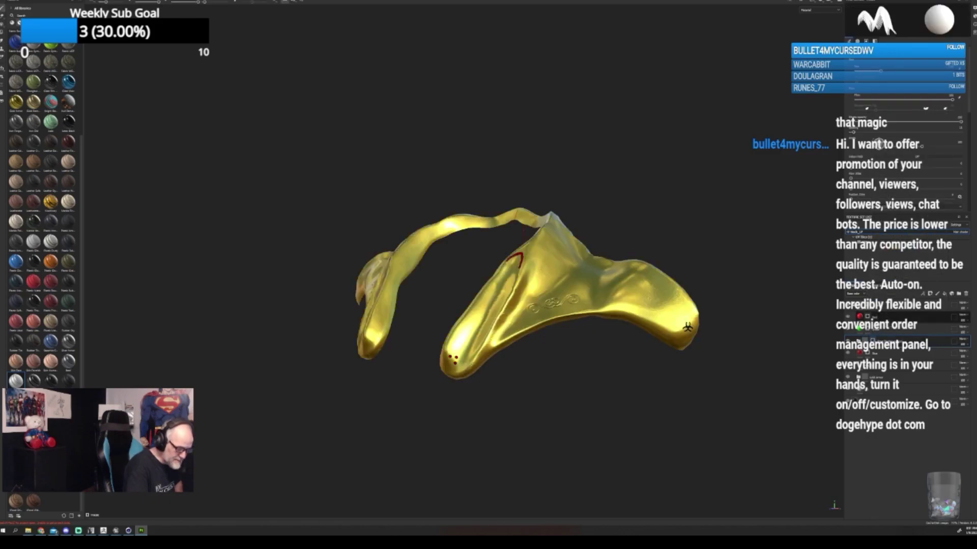
# Copy the green fill's mask and paste it into the mask of the silver smart material
pyautogui.click(865, 330)
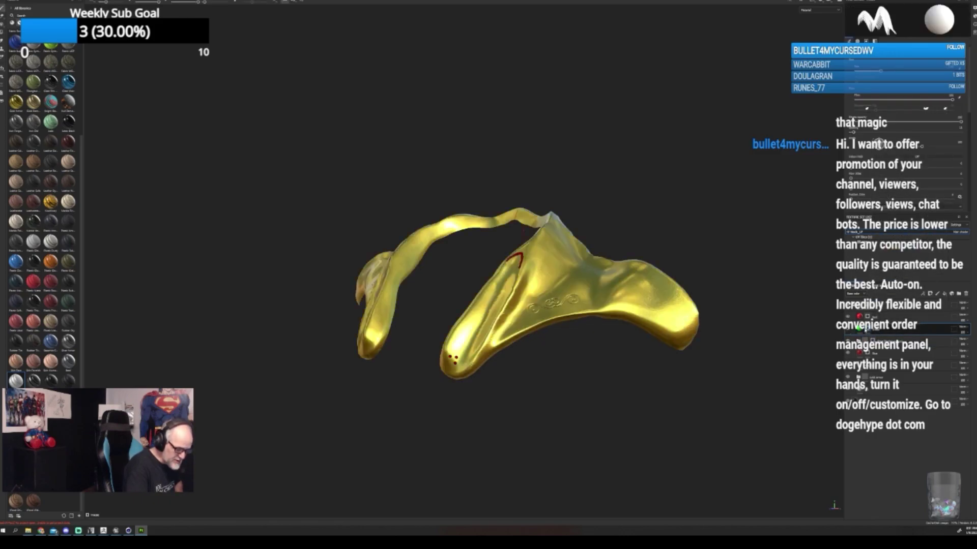
pyautogui.rightClick(867, 329)
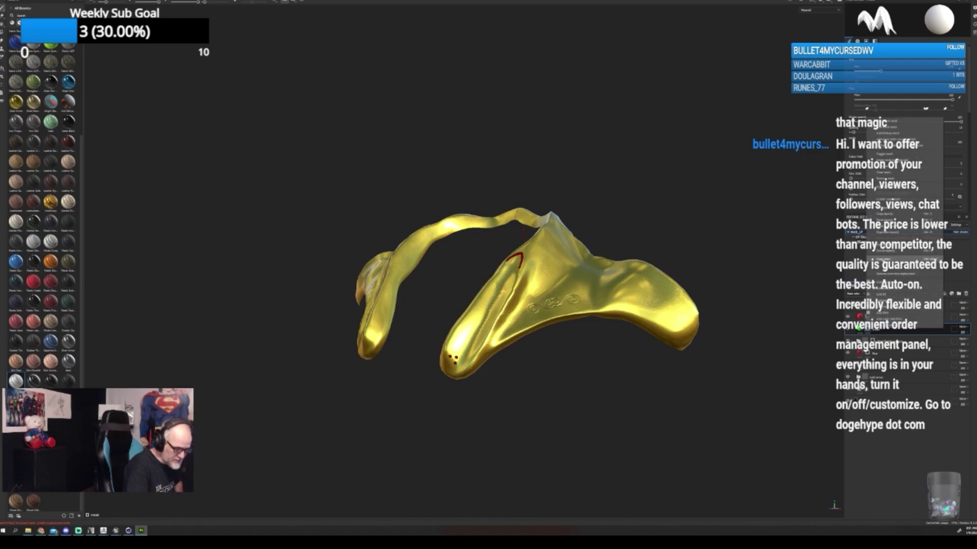
pyautogui.click(887, 259)
pyautogui.click(873, 340)
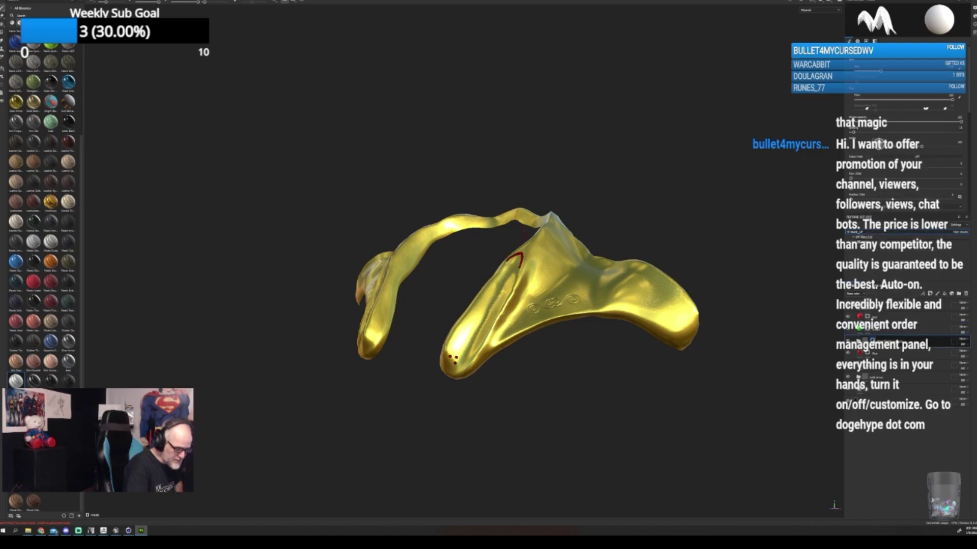
pyautogui.rightClick(873, 339)
pyautogui.click(888, 276)
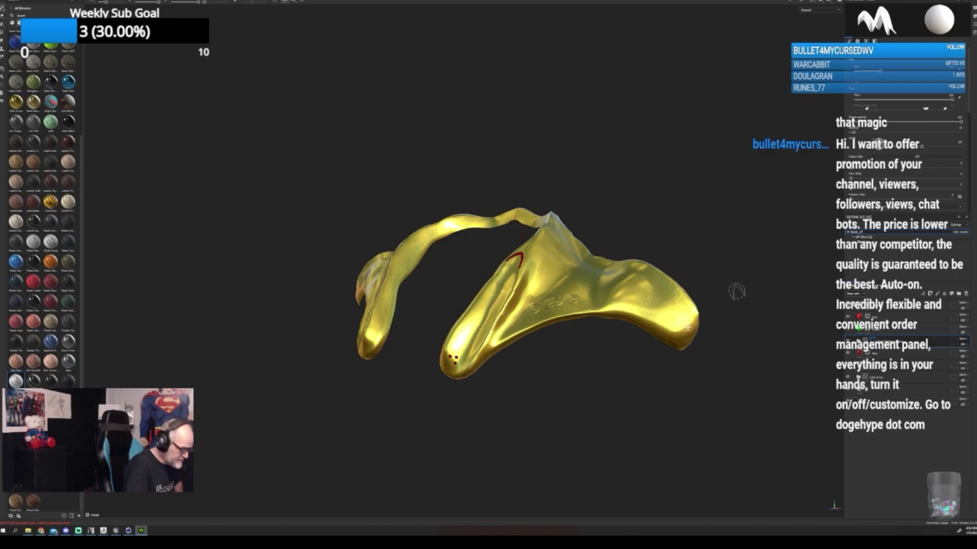
# Duplicate the silver smart material and place the copy directly below the red fill in the layer stack
pyautogui.keyDown('alt'); pyautogui.moveTo(719, 338); pyautogui.dragTo(708, 338); pyautogui.keyUp('alt')
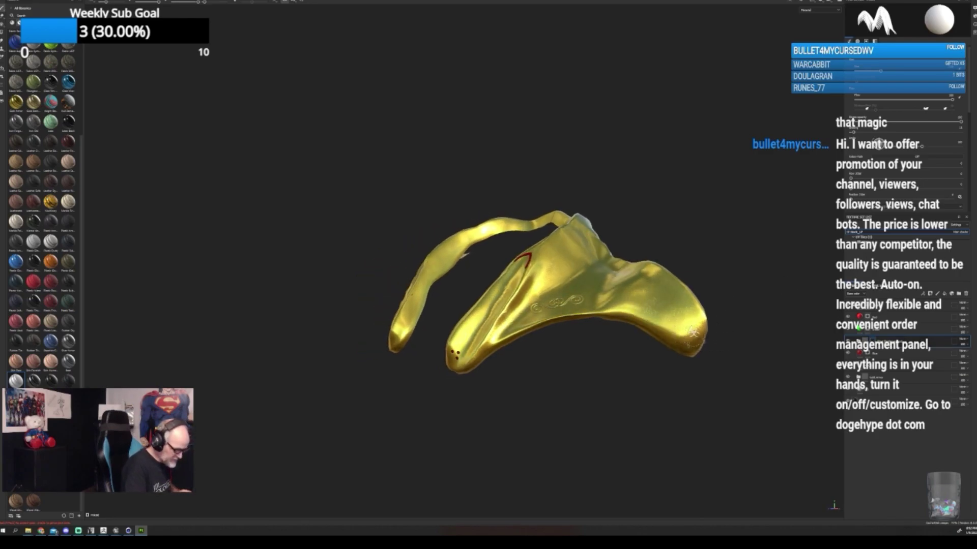
pyautogui.keyDown('alt'); pyautogui.moveTo(628, 351); pyautogui.dragTo(563, 337); pyautogui.keyUp('alt')
pyautogui.scroll(-1, 563, 337)
pyautogui.keyDown('alt'); pyautogui.moveTo(671, 284); pyautogui.dragTo(608, 325); pyautogui.keyUp('alt')
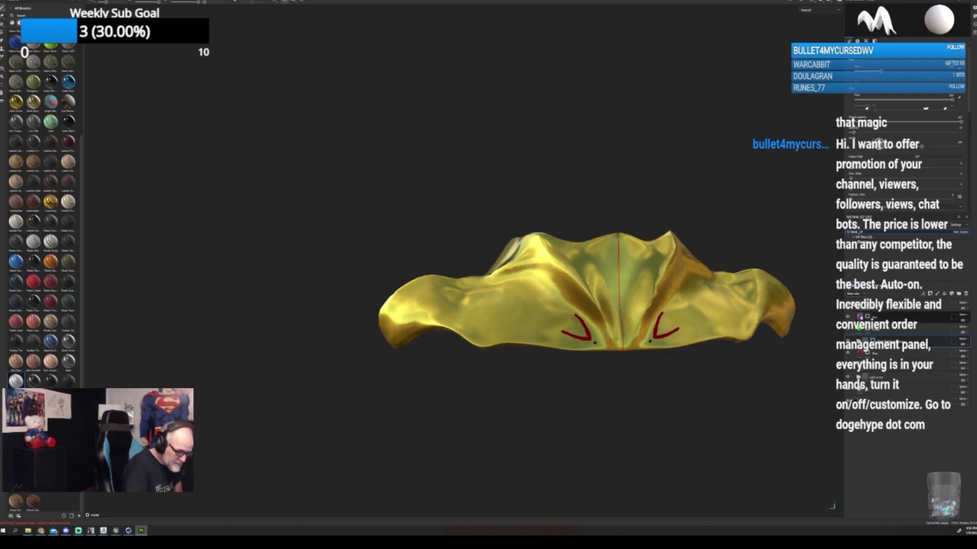
pyautogui.click(868, 317)
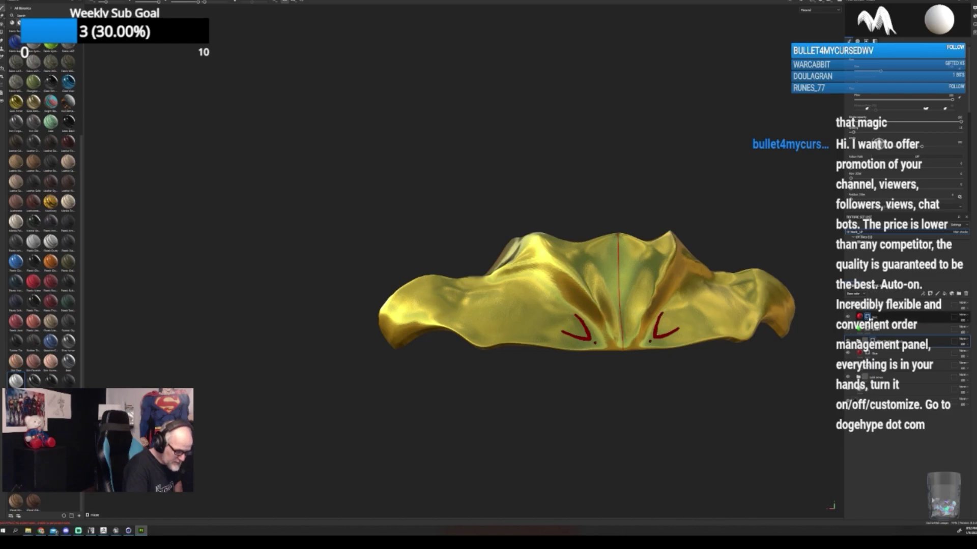
pyautogui.click(867, 340)
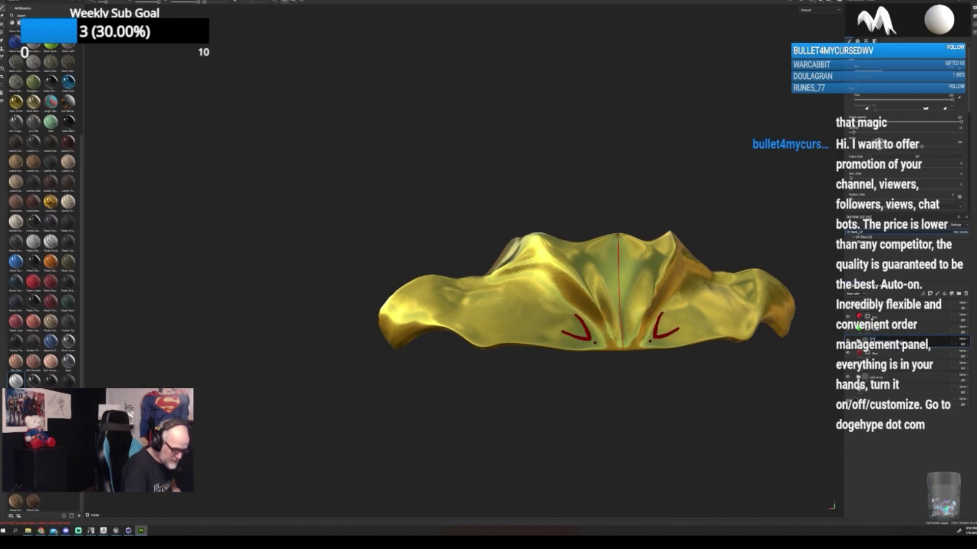
pyautogui.hotkey('ctrl', 'd')
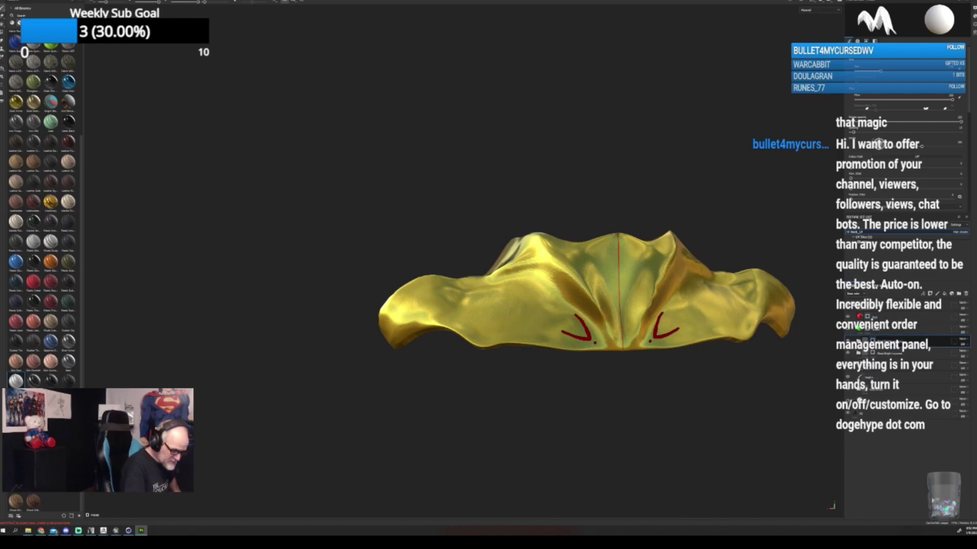
pyautogui.moveTo(901, 343); pyautogui.dragTo(891, 326)
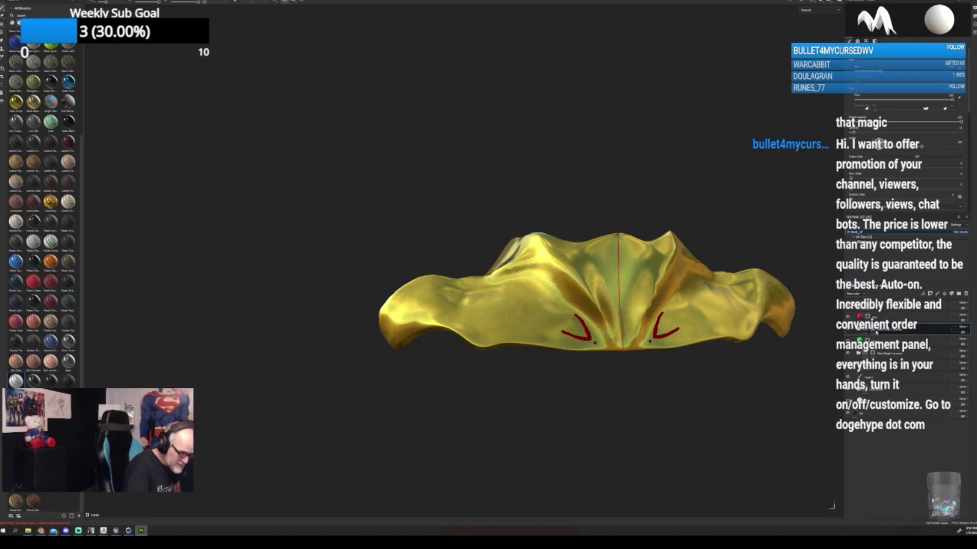
# Copy the red fill's mask and paste it into the mask of the duplicated silver smart material
pyautogui.rightClick(873, 327)
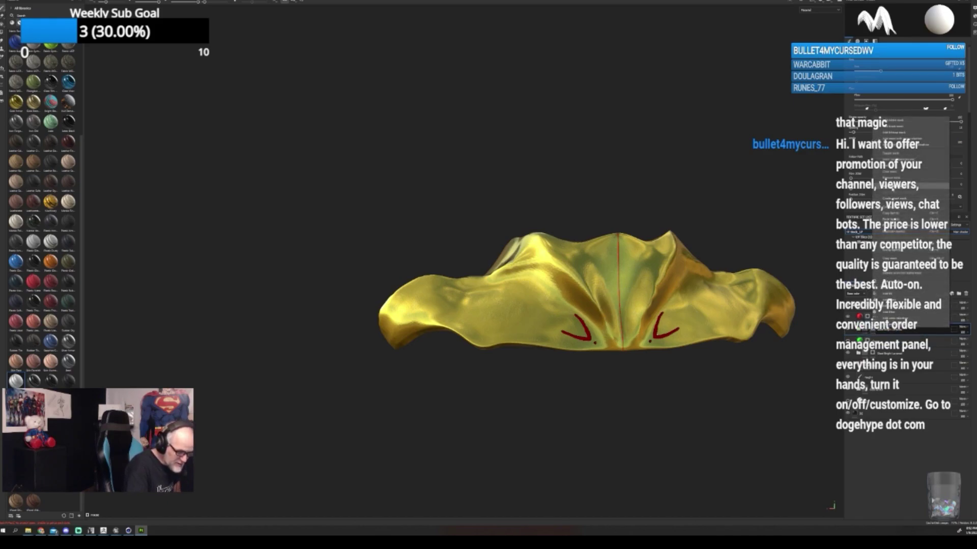
pyautogui.click(890, 173)
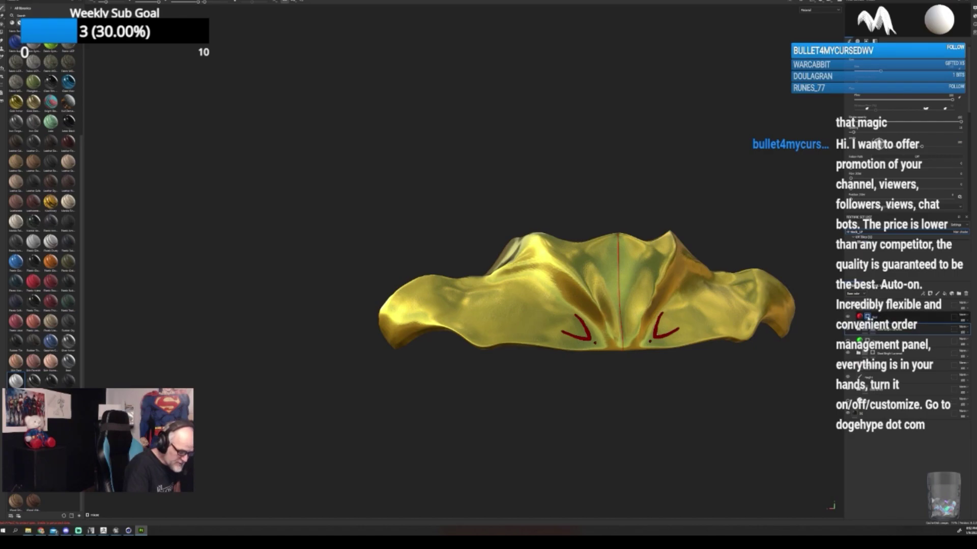
pyautogui.rightClick(868, 317)
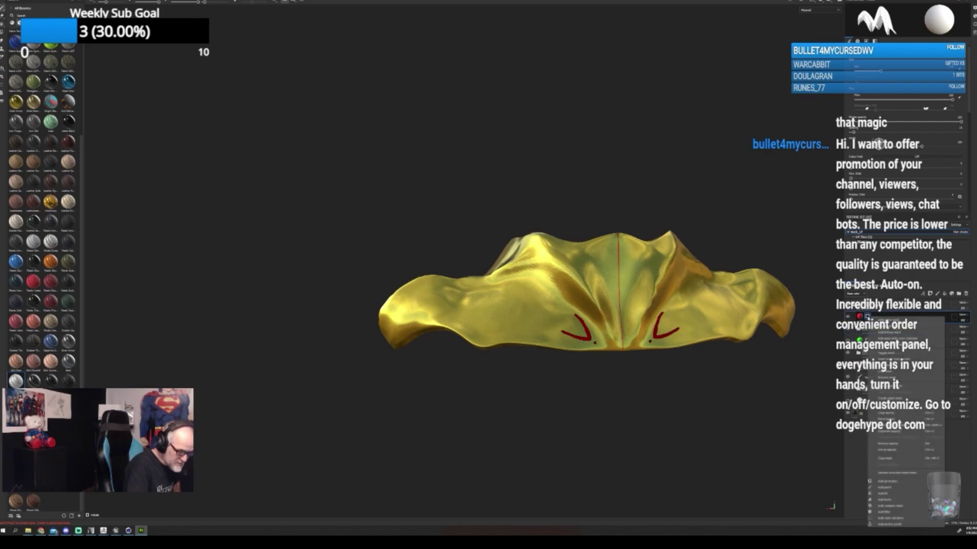
pyautogui.click(894, 460)
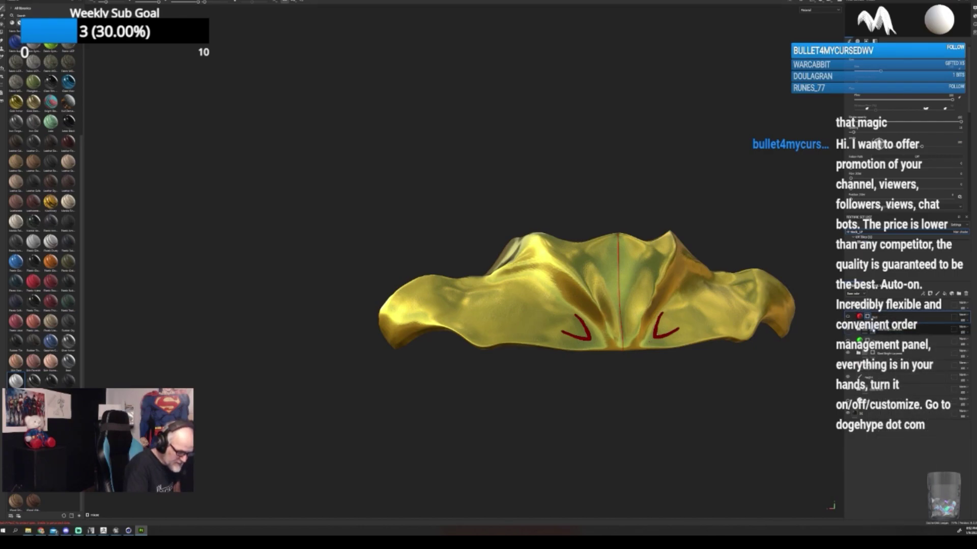
pyautogui.rightClick(872, 328)
pyautogui.click(894, 266)
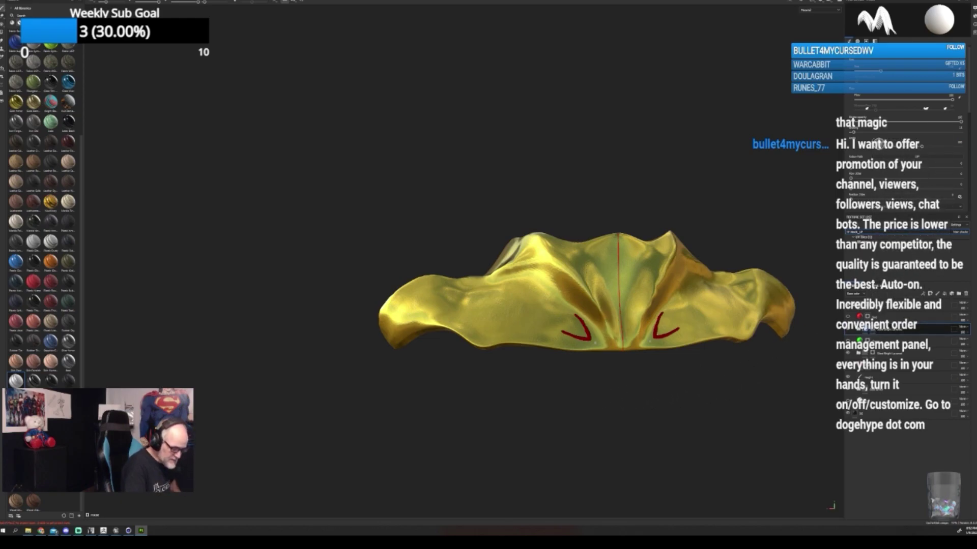
# Examine the base fill settings inside the duplicated silver material and how its details look on the collar
pyautogui.click(859, 328)
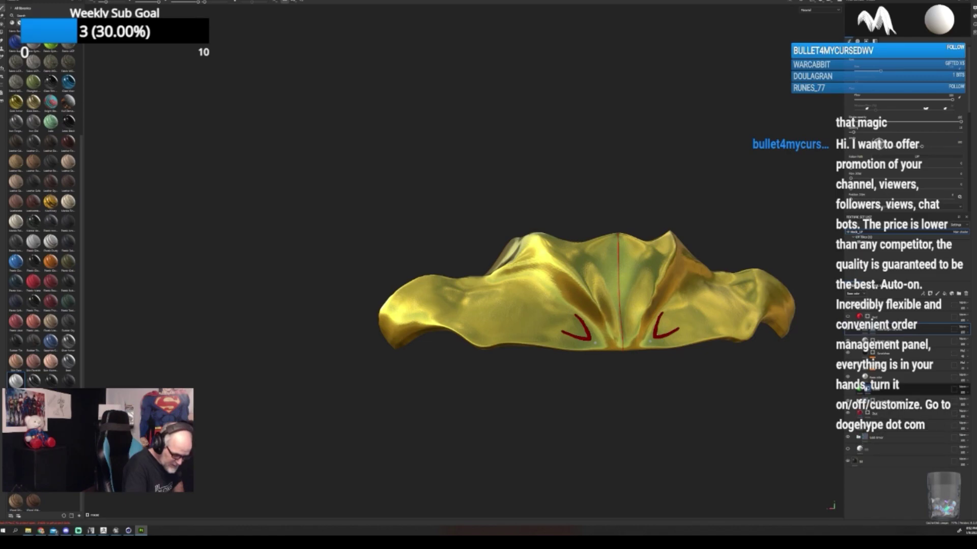
pyautogui.click(871, 377)
pyautogui.scroll(-3, 918, 212)
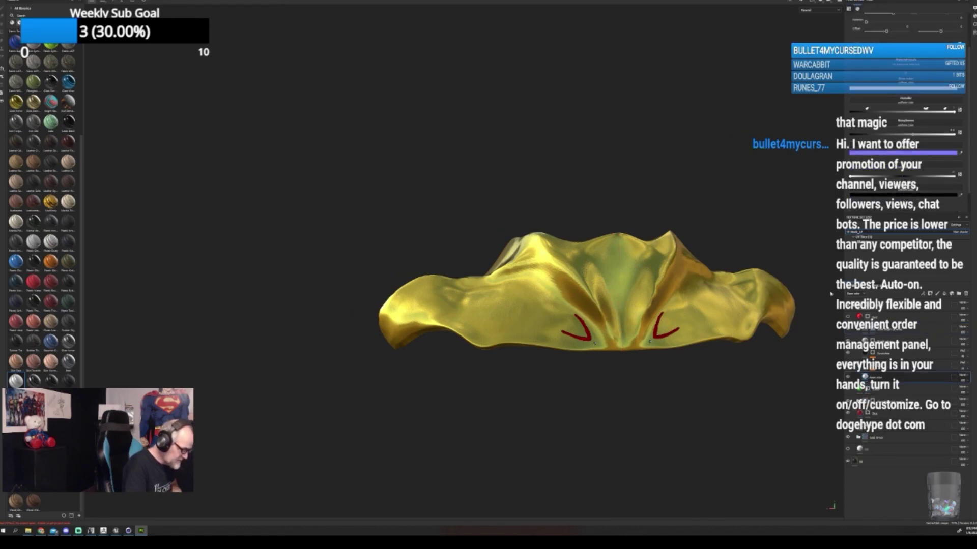
pyautogui.moveTo(732, 365)
pyautogui.keyDown('alt'); pyautogui.mouseDown()
pyautogui.moveTo(697, 368)
pyautogui.moveTo(665, 349)
pyautogui.moveTo(597, 353)
pyautogui.moveTo(579, 378)
pyautogui.mouseUp(); pyautogui.keyUp('alt')
pyautogui.keyDown('alt'); pyautogui.moveTo(579, 378); pyautogui.dragTo(681, 307, button='middle'); pyautogui.keyUp('alt')
pyautogui.keyDown('alt'); pyautogui.moveTo(681, 307); pyautogui.dragTo(551, 327, button='right'); pyautogui.keyUp('alt')
pyautogui.keyDown('alt'); pyautogui.moveTo(551, 326); pyautogui.dragTo(529, 330); pyautogui.keyUp('alt')
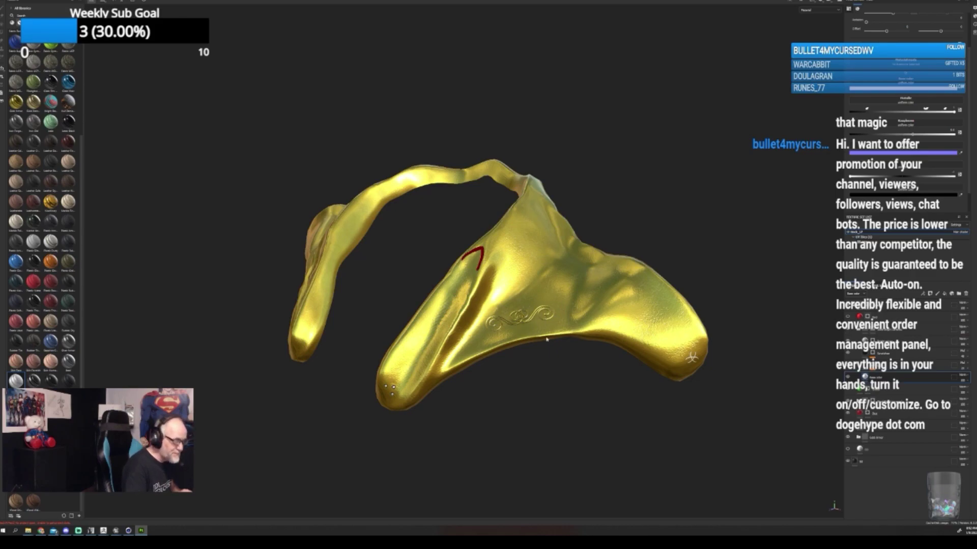
pyautogui.moveTo(547, 339)
pyautogui.keyDown('alt'); pyautogui.mouseDown()
pyautogui.moveTo(524, 315)
pyautogui.moveTo(549, 288)
pyautogui.moveTo(534, 336)
pyautogui.moveTo(554, 306)
pyautogui.mouseUp(); pyautogui.keyUp('alt')
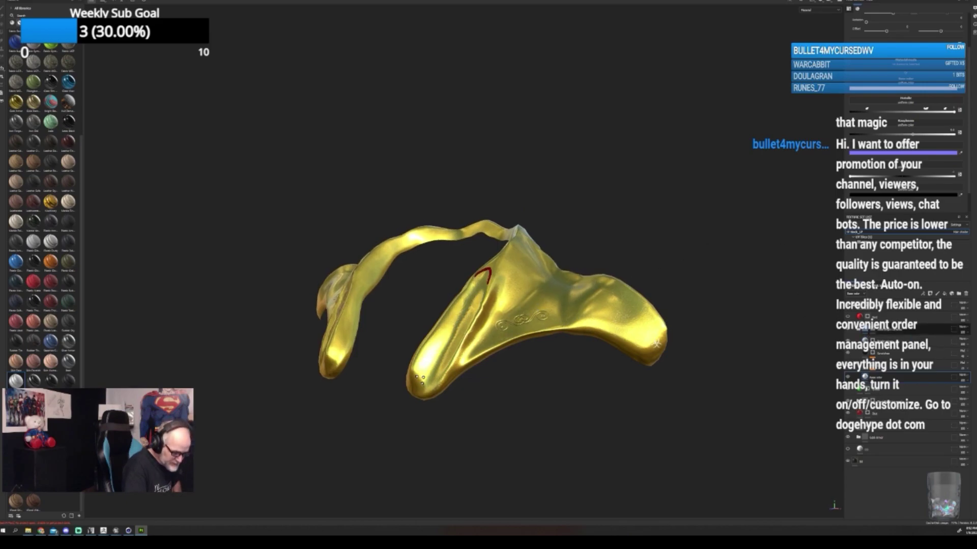
pyautogui.click(858, 329)
# Replace the collar's yellow gold material with the paler gold smart material, placed at the same spot in the layer stack
pyautogui.click(865, 354)
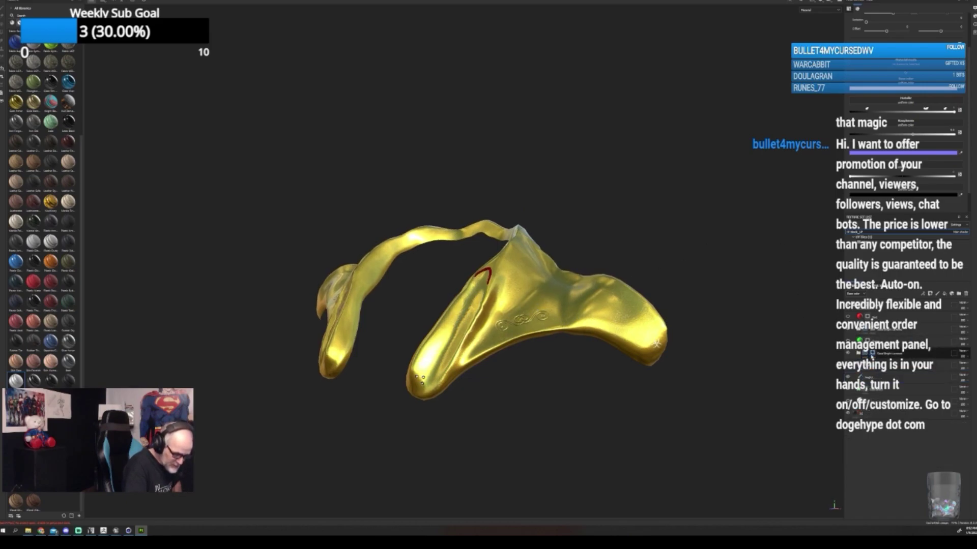
pyautogui.click(885, 390)
pyautogui.press('Delete')
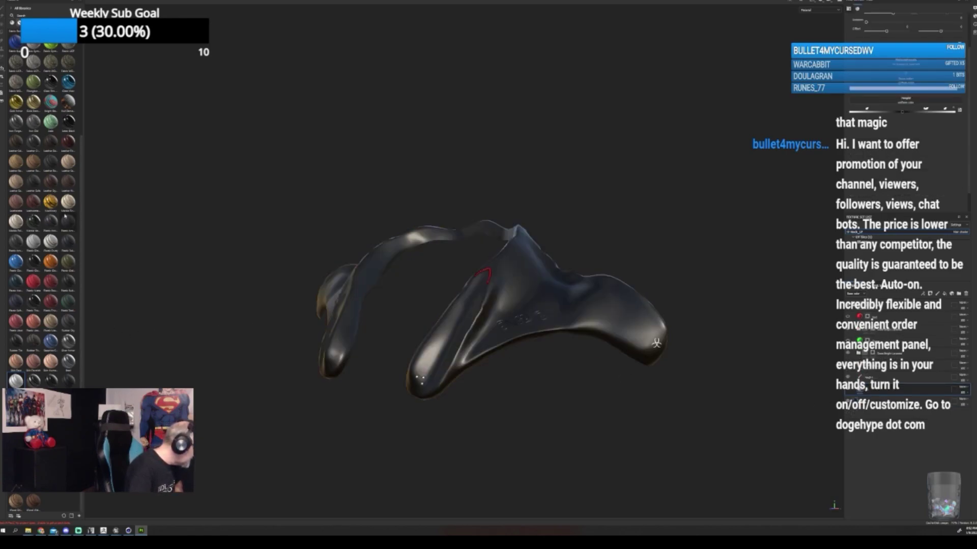
pyautogui.moveTo(33, 102); pyautogui.dragTo(514, 275)
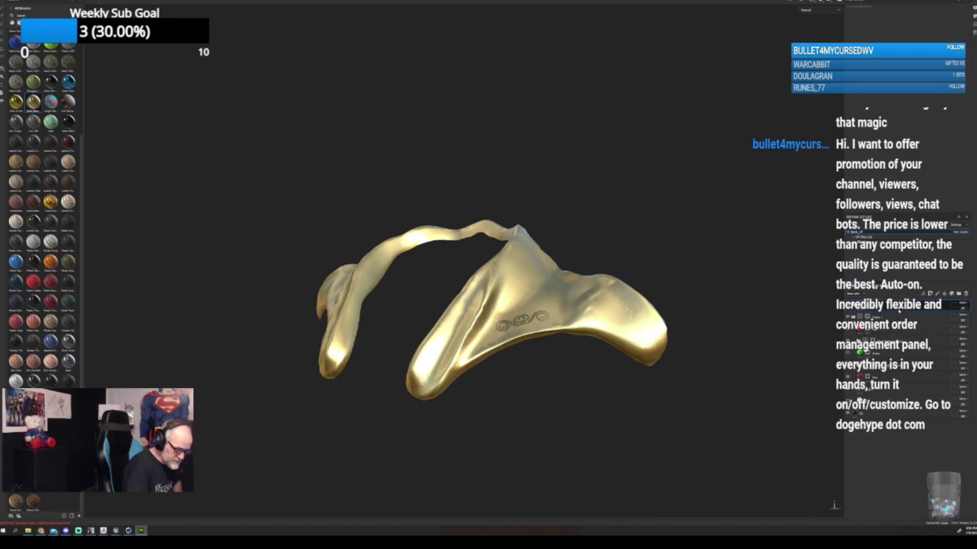
pyautogui.moveTo(906, 371); pyautogui.dragTo(906, 394)
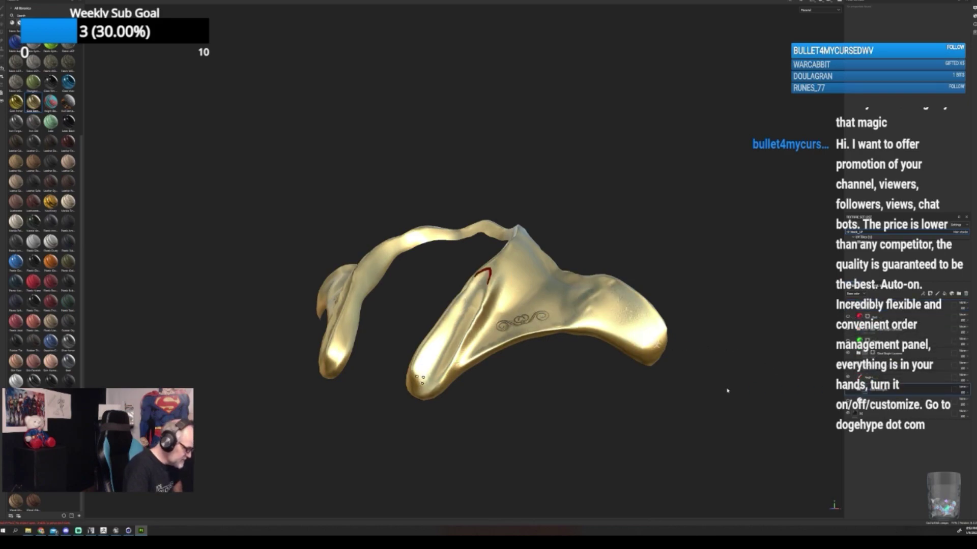
pyautogui.keyDown('alt'); pyautogui.moveTo(593, 418); pyautogui.dragTo(567, 391); pyautogui.keyUp('alt')
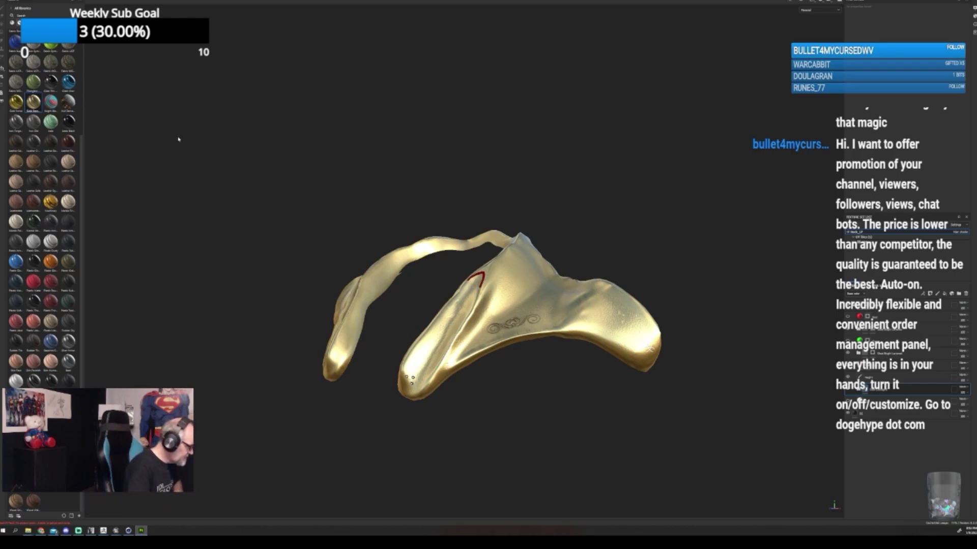
# Open the recent collar project that contains the plain red, green and blue mask fills
pyautogui.click(6, 1)
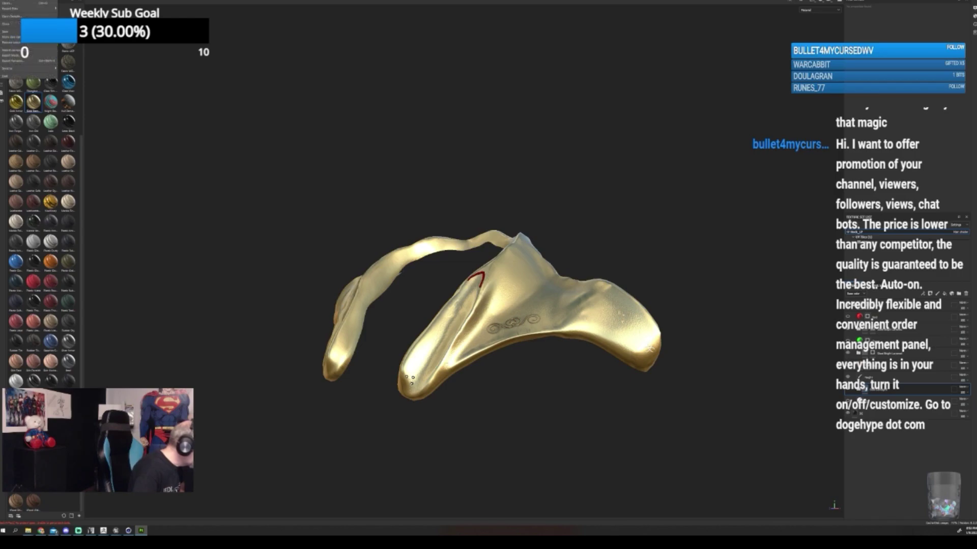
pyautogui.moveTo(28, 8)
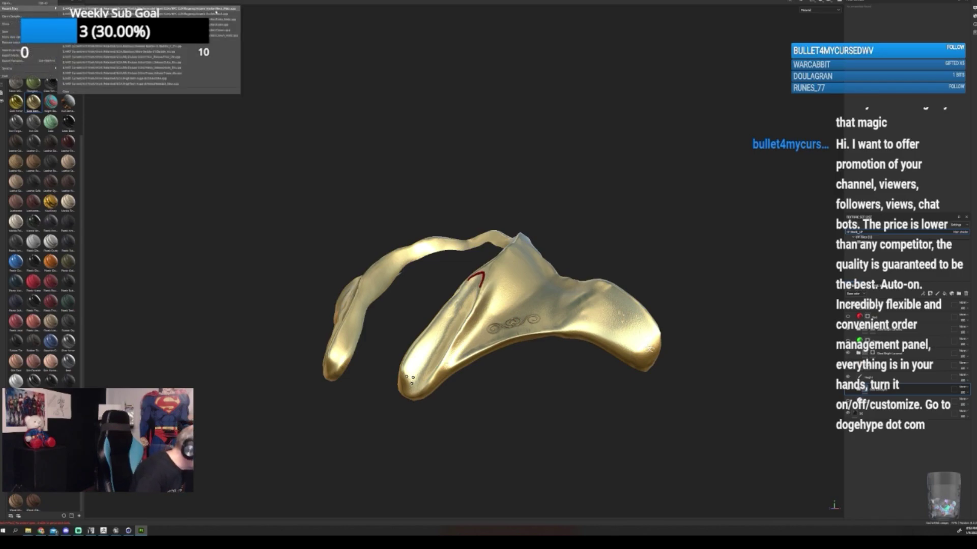
pyautogui.click(164, 15)
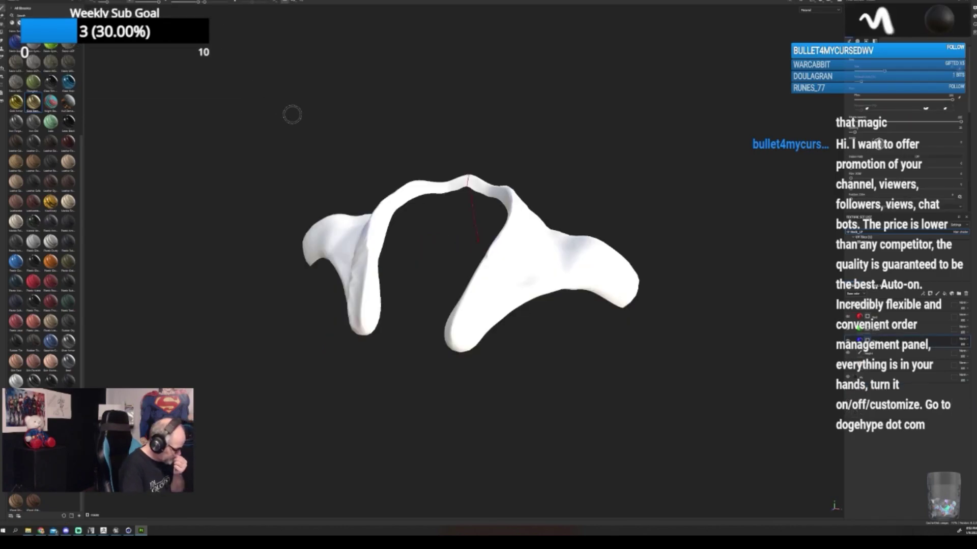
pyautogui.keyDown('alt'); pyautogui.moveTo(523, 326); pyautogui.dragTo(502, 309); pyautogui.keyUp('alt')
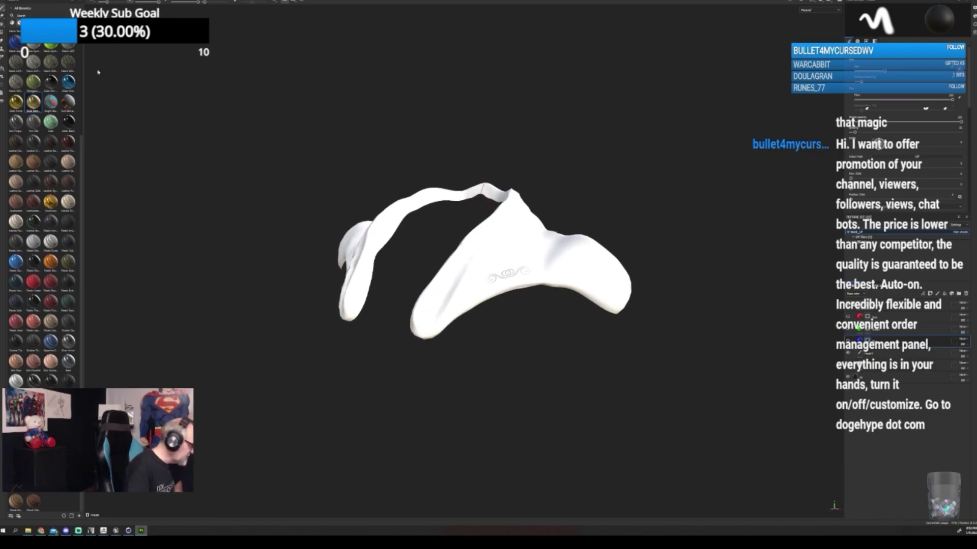
# Open the texture export settings and browse the work folders on another drive for an output directory
pyautogui.hotkey('alt', 'f')
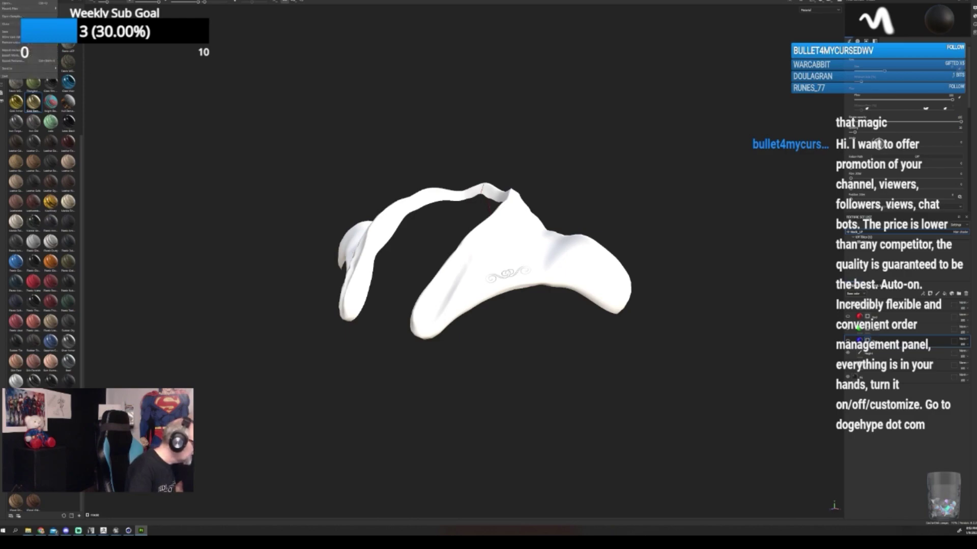
pyautogui.click(16, 62)
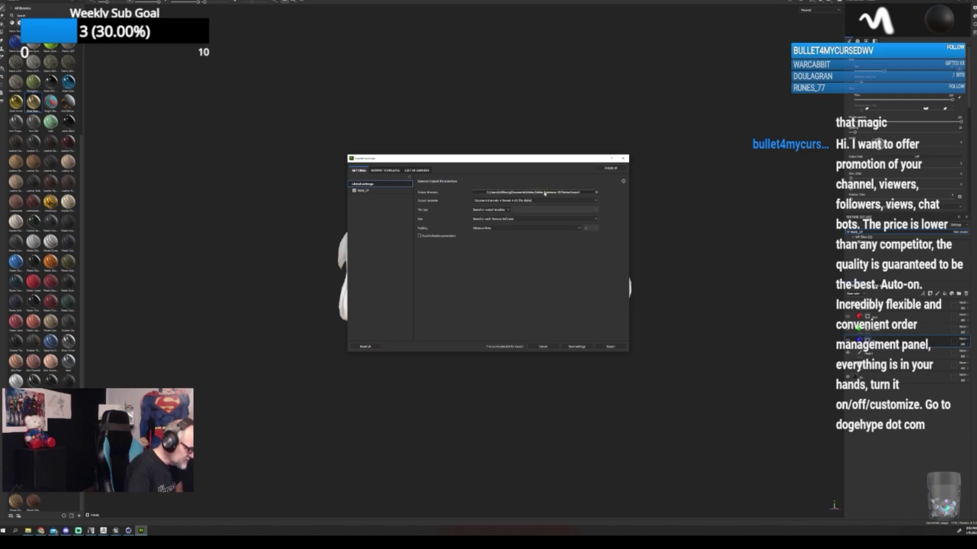
pyautogui.click(544, 193)
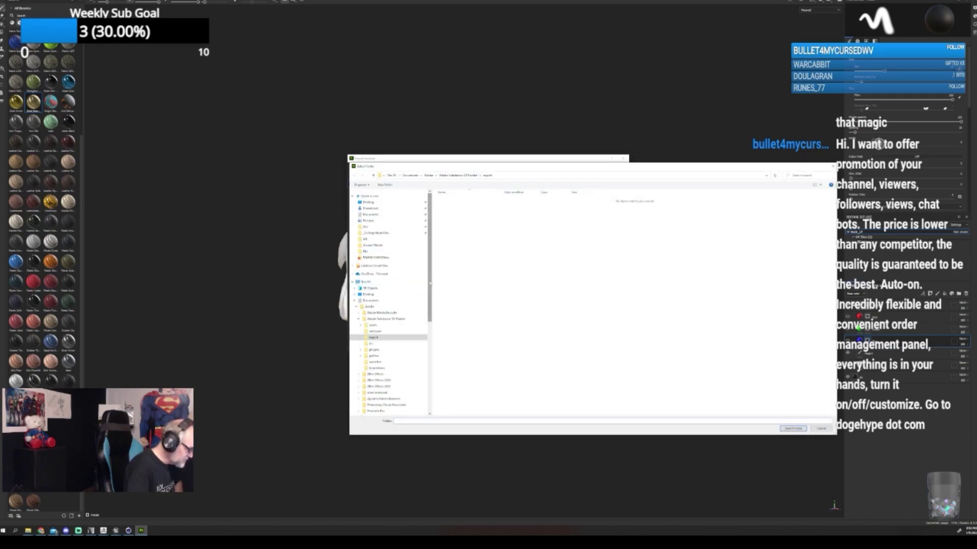
pyautogui.scroll(-8, 430, 283)
pyautogui.click(374, 389)
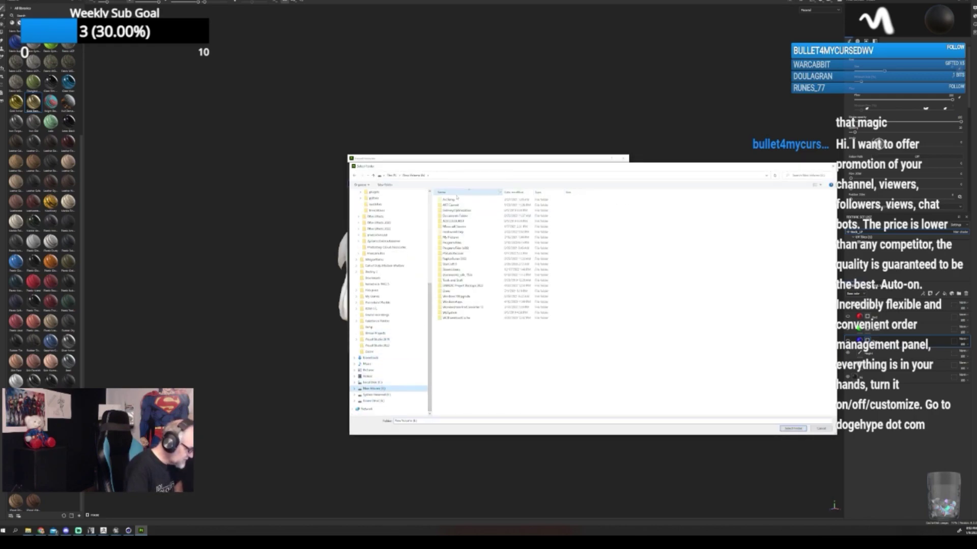
pyautogui.doubleClick(456, 205)
pyautogui.doubleClick(456, 205)
pyautogui.scroll(-10, 497, 293)
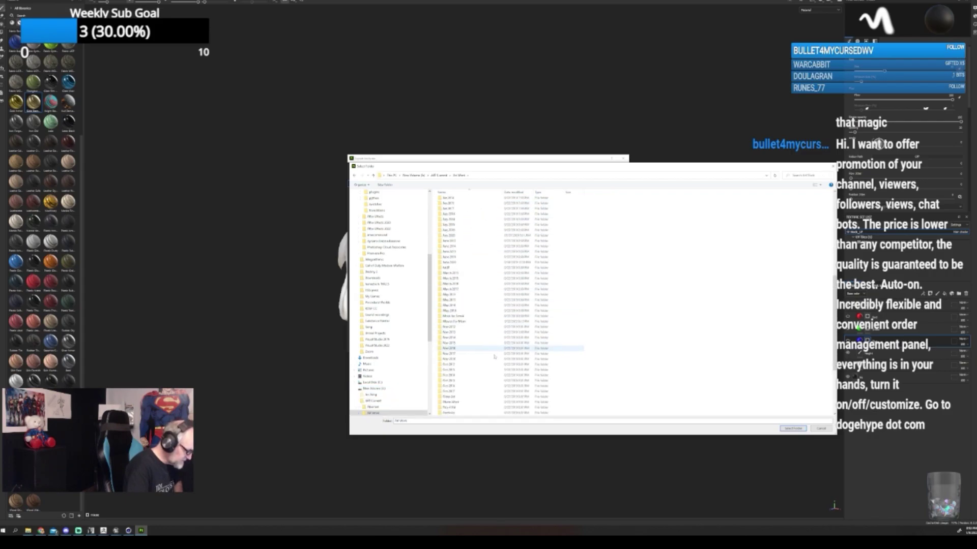
# Browse the export's folder picker into the Missing Worlds Media folder and open its work subfolder
pyautogui.doubleClick(450, 412)
pyautogui.scroll(-3, 474, 345)
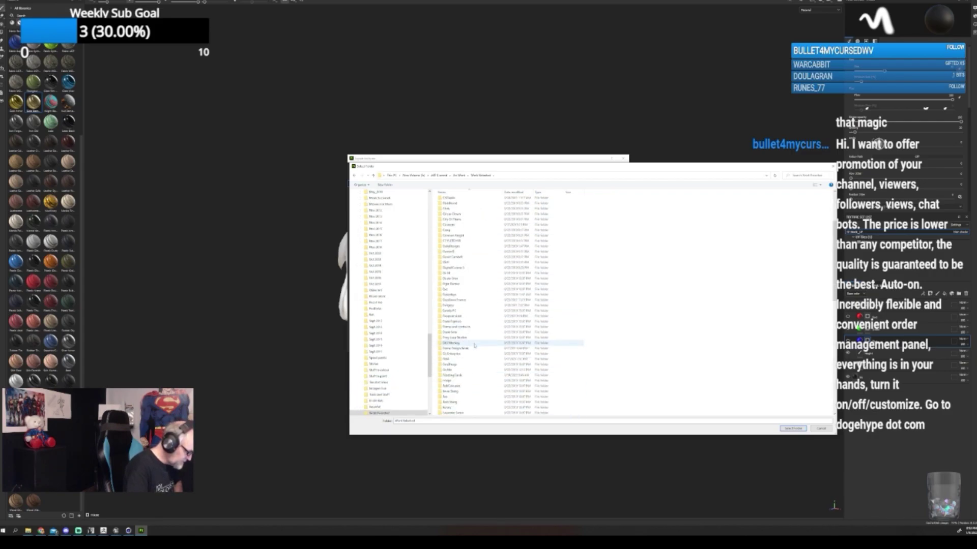
pyautogui.scroll(-7, 474, 345)
pyautogui.click(468, 338)
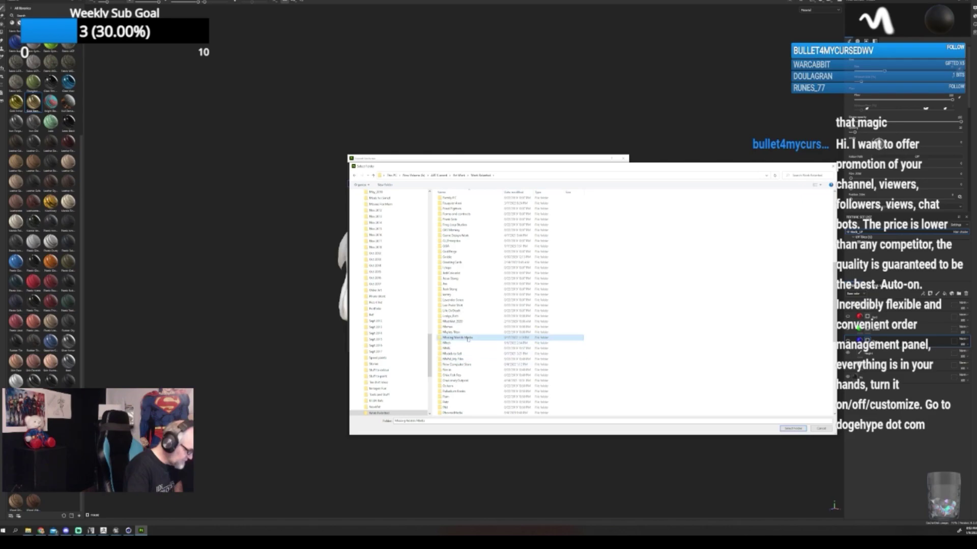
pyautogui.doubleClick(468, 338)
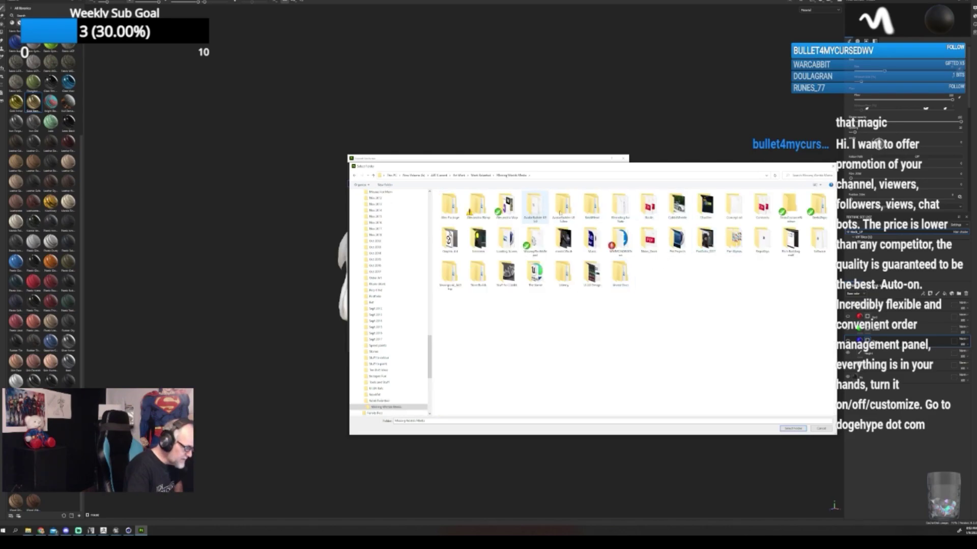
pyautogui.click(564, 241)
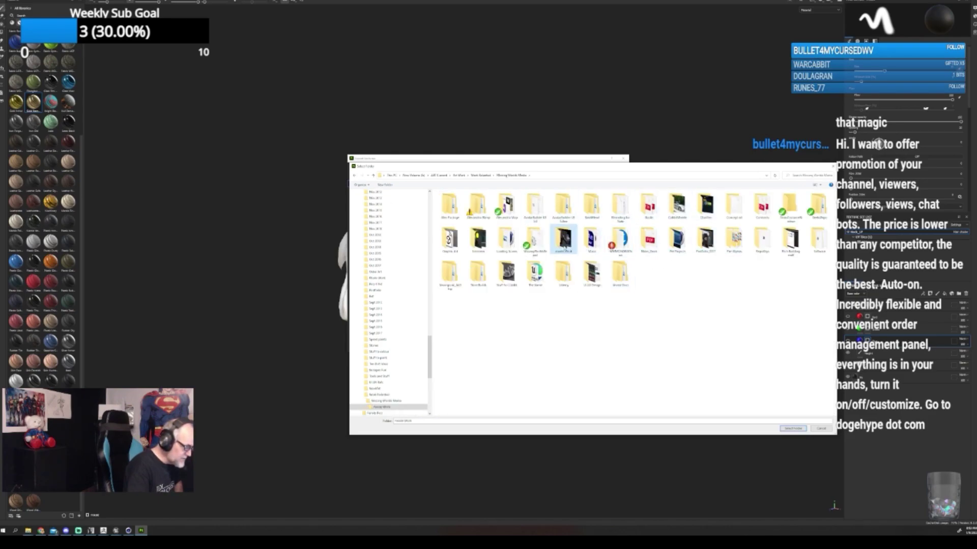
pyautogui.doubleClick(563, 240)
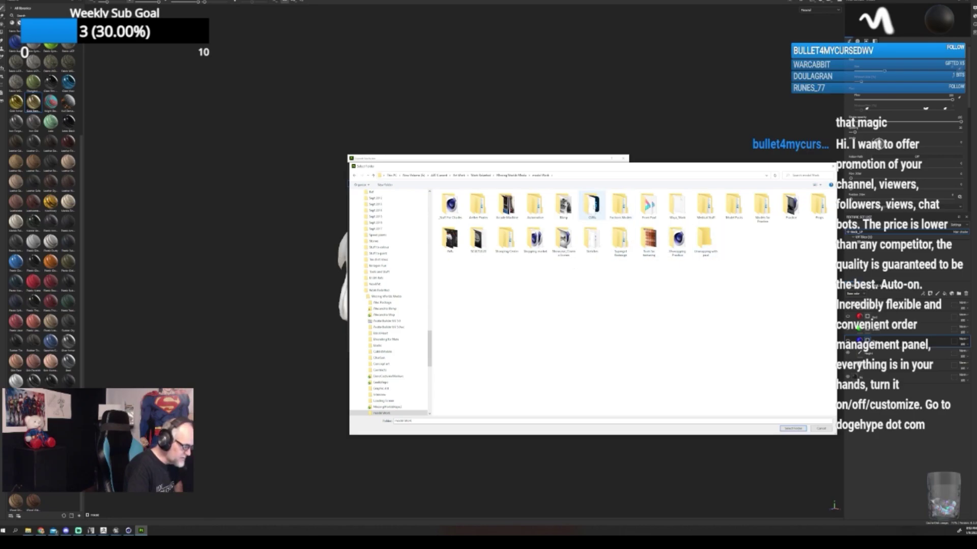
# Browse through the NPC and Regency subfolders to the Arcane Master character's Textures folder
pyautogui.doubleClick(591, 206)
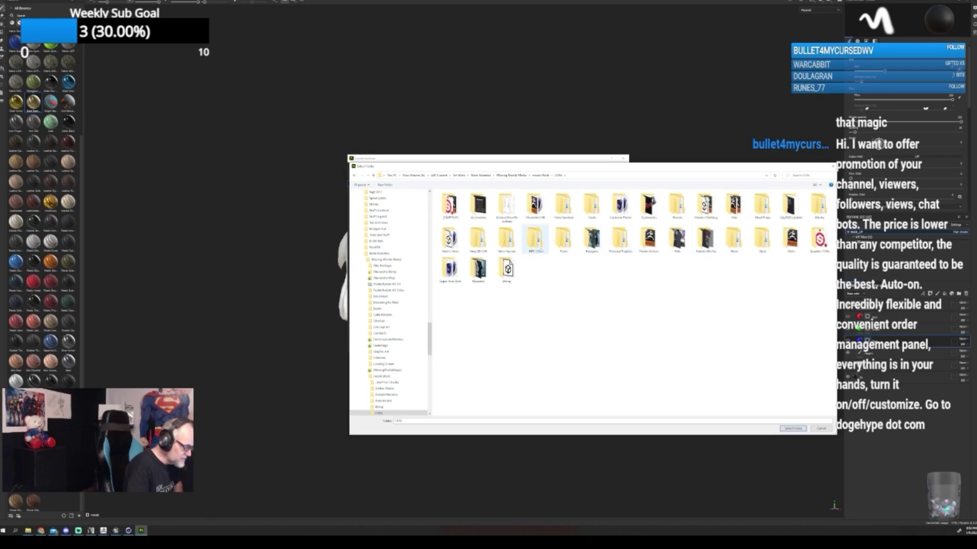
pyautogui.doubleClick(535, 240)
pyautogui.doubleClick(448, 216)
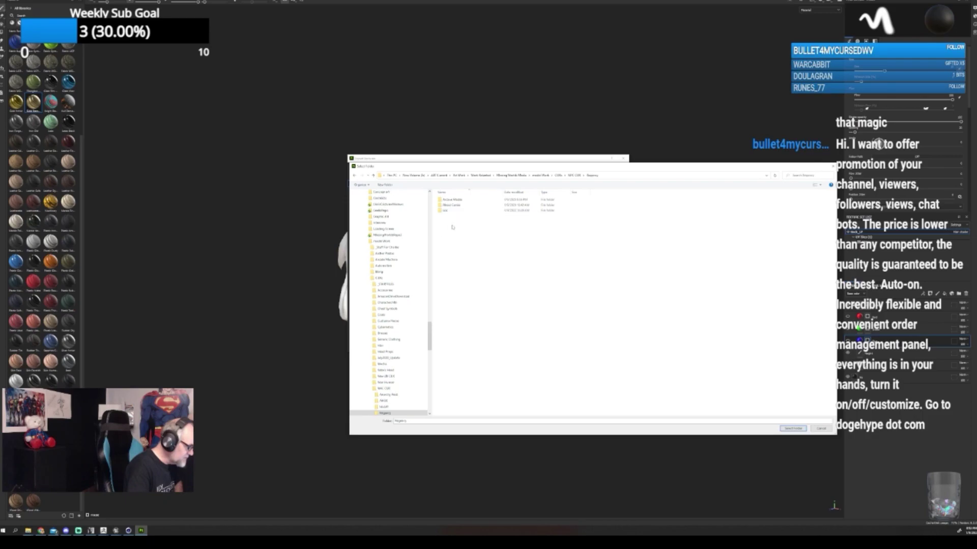
pyautogui.doubleClick(454, 201)
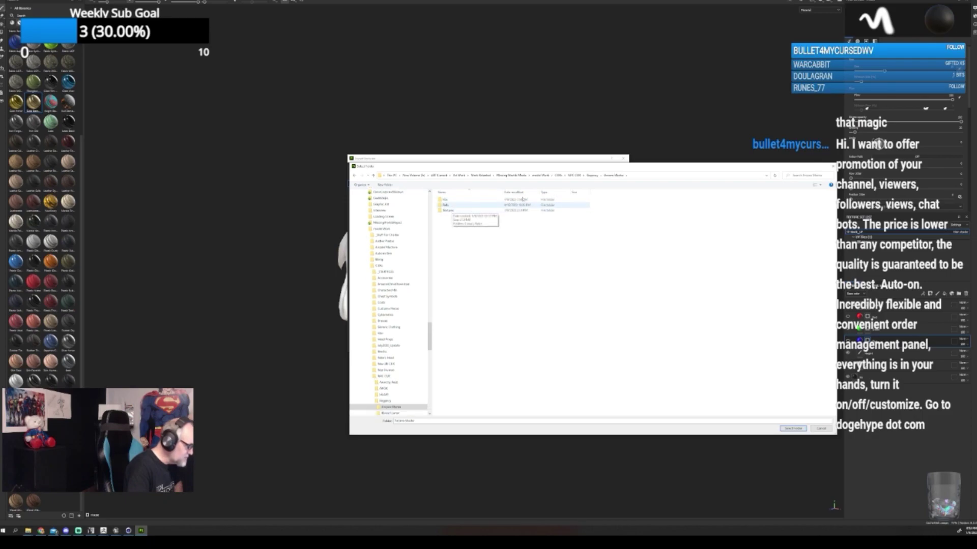
pyautogui.hotkey('alt', 'Up')
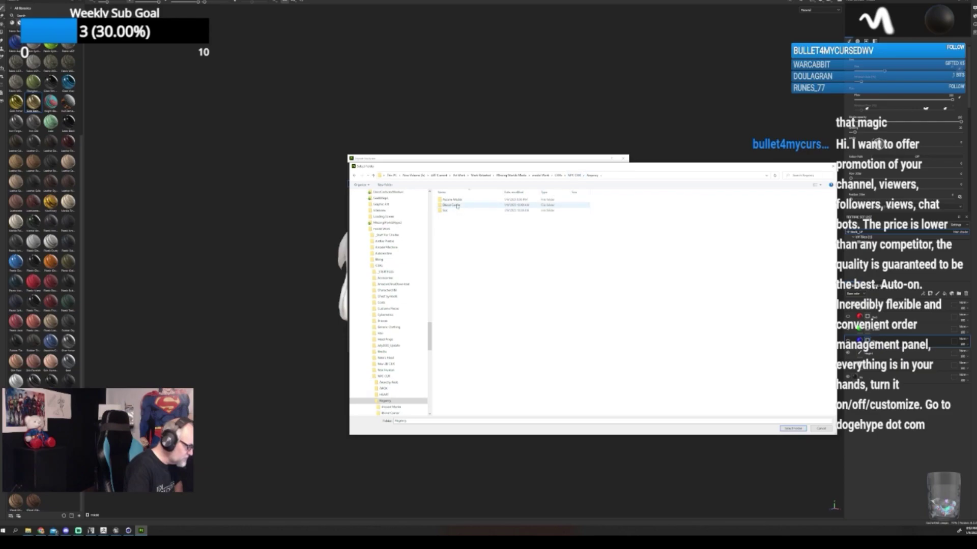
pyautogui.doubleClick(453, 200)
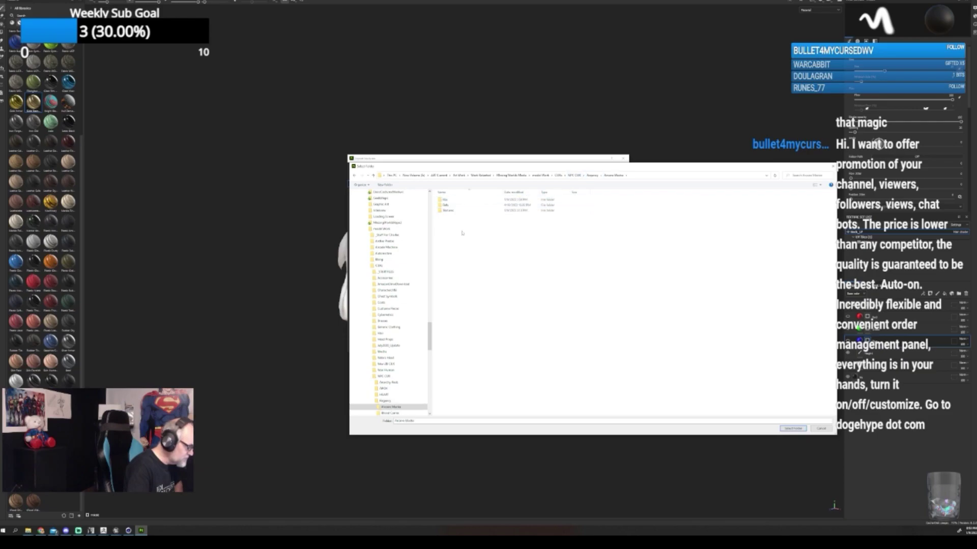
pyautogui.doubleClick(450, 211)
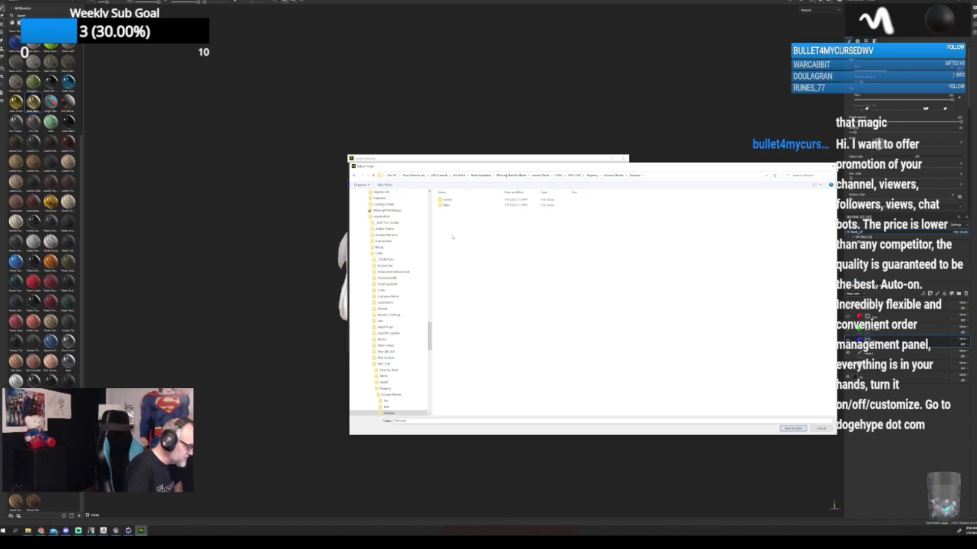
# Create a folder named Neck inside the Textures folder and choose it as the export output directory
pyautogui.rightClick(459, 229)
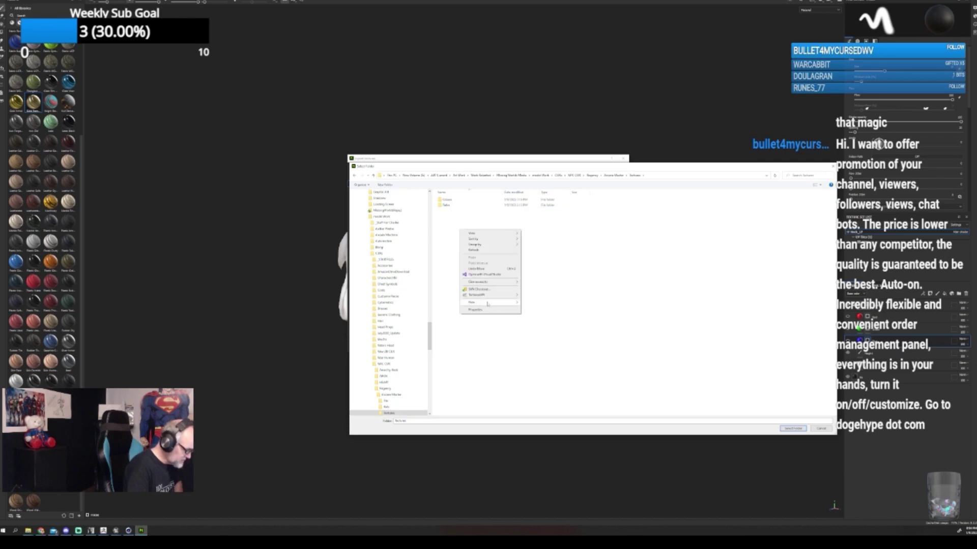
pyautogui.click(529, 306)
pyautogui.write('Neck')
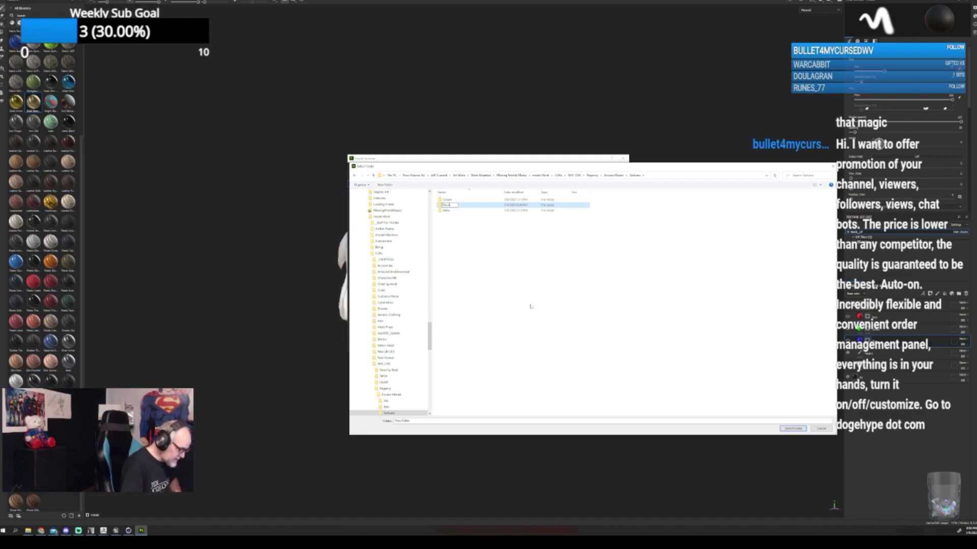
pyautogui.press('Return')
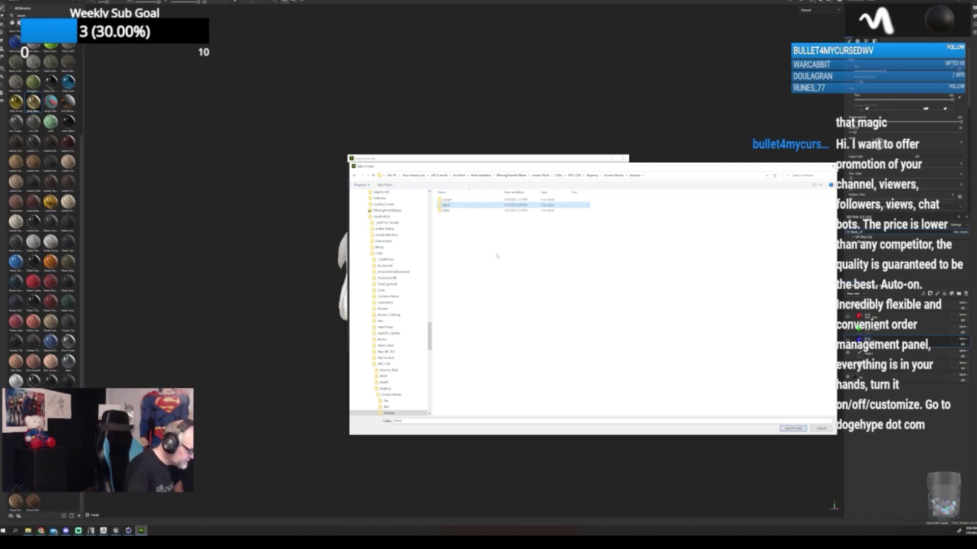
pyautogui.doubleClick(452, 205)
pyautogui.click(792, 429)
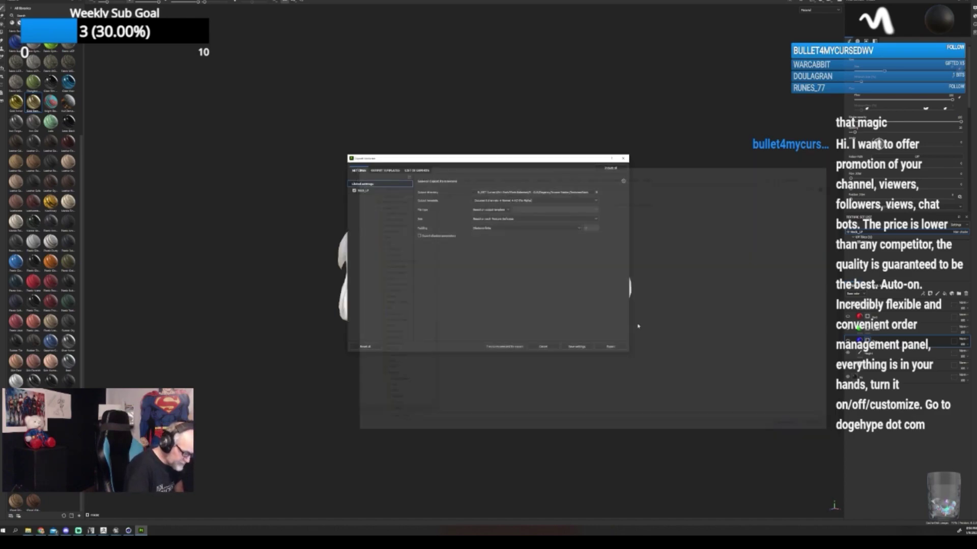
# Export the collar textures with the Unreal Engine 4 (Packed) template at 4096 size and save the export settings
pyautogui.click(496, 201)
pyautogui.scroll(-5, 495, 213)
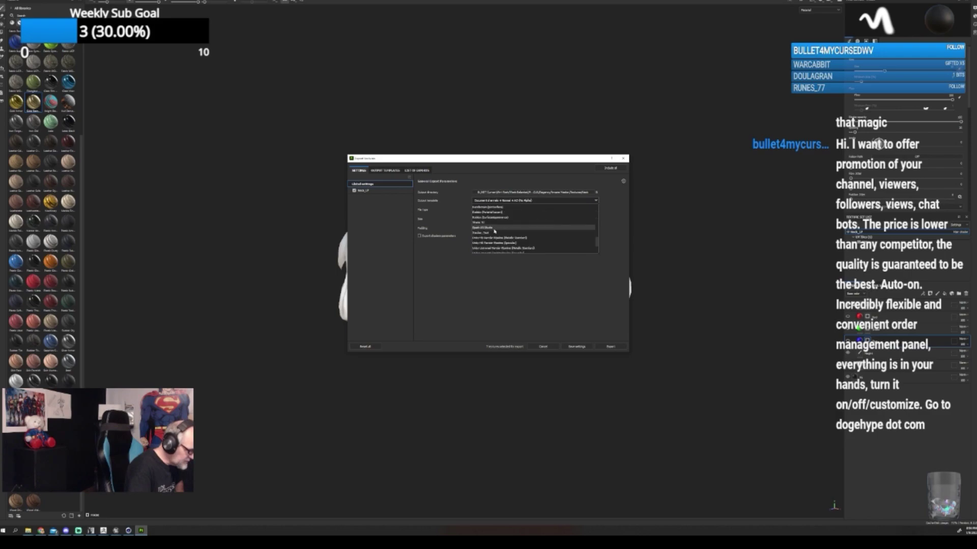
pyautogui.click(494, 211)
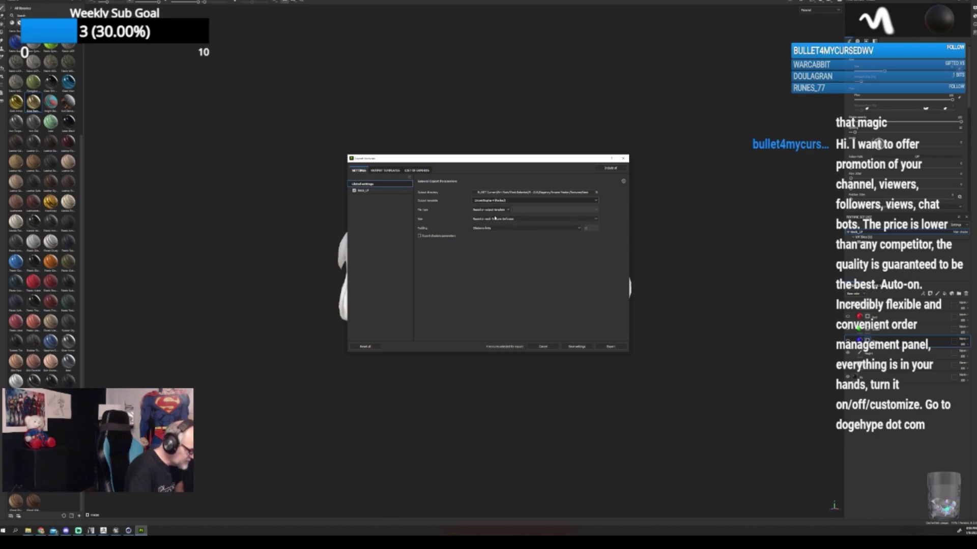
pyautogui.click(494, 219)
pyautogui.click(480, 265)
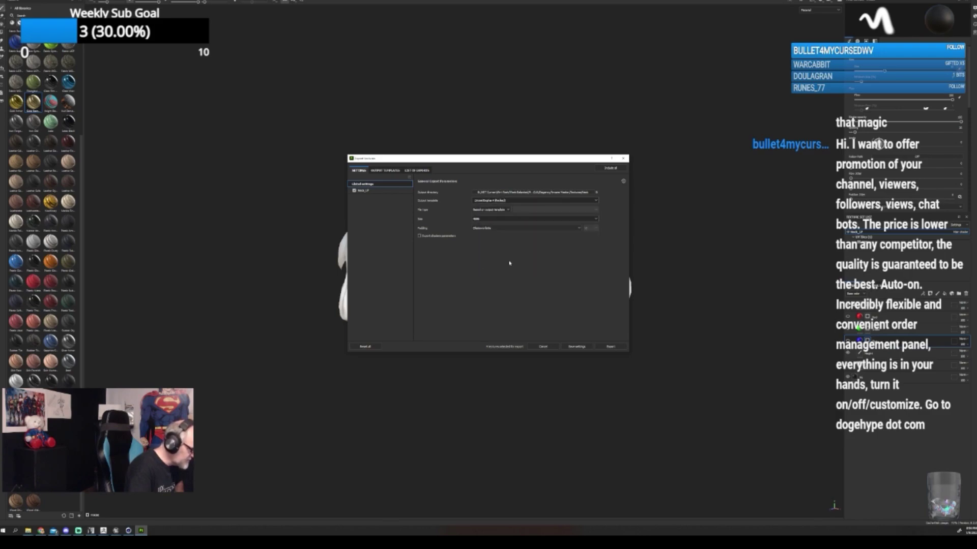
pyautogui.click(611, 346)
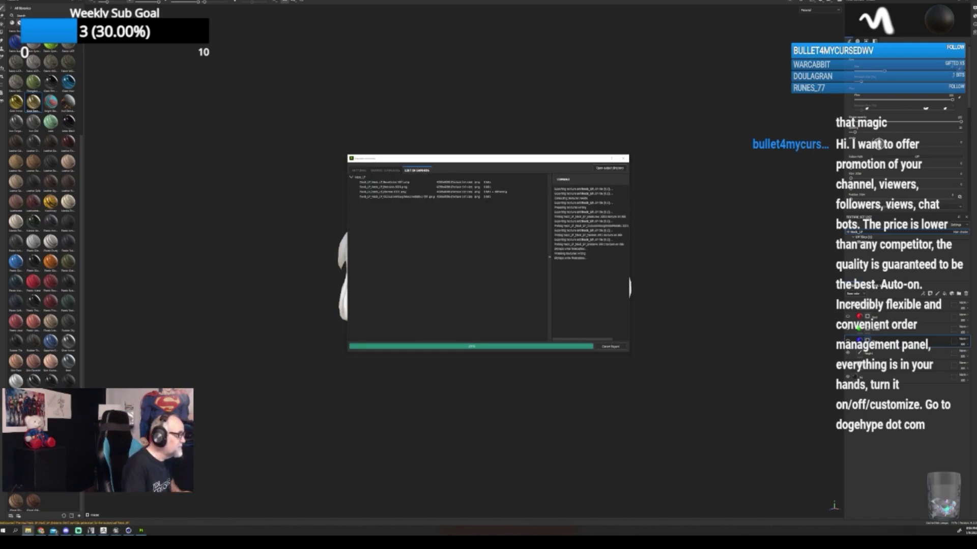
pyautogui.moveTo(446, 11); pyautogui.dragTo(320, 220)
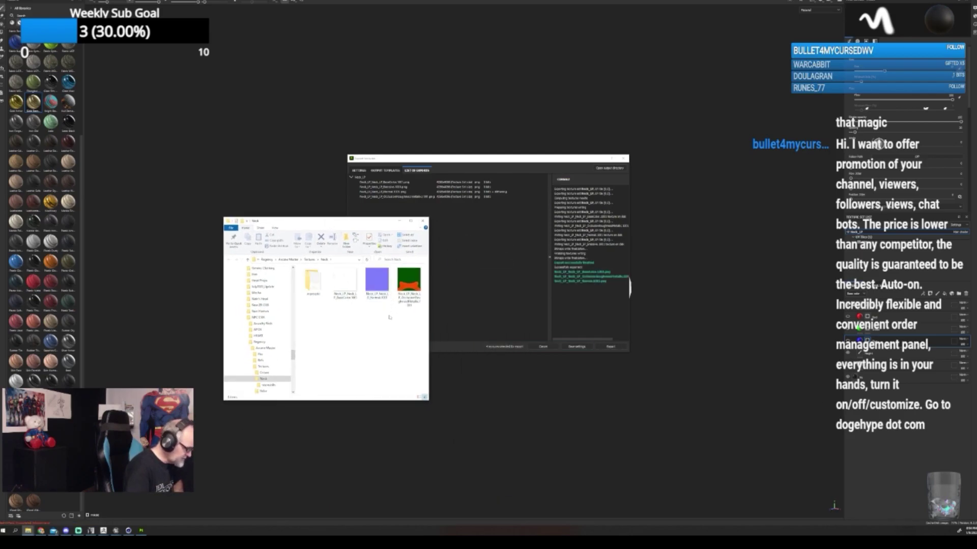
pyautogui.click(572, 347)
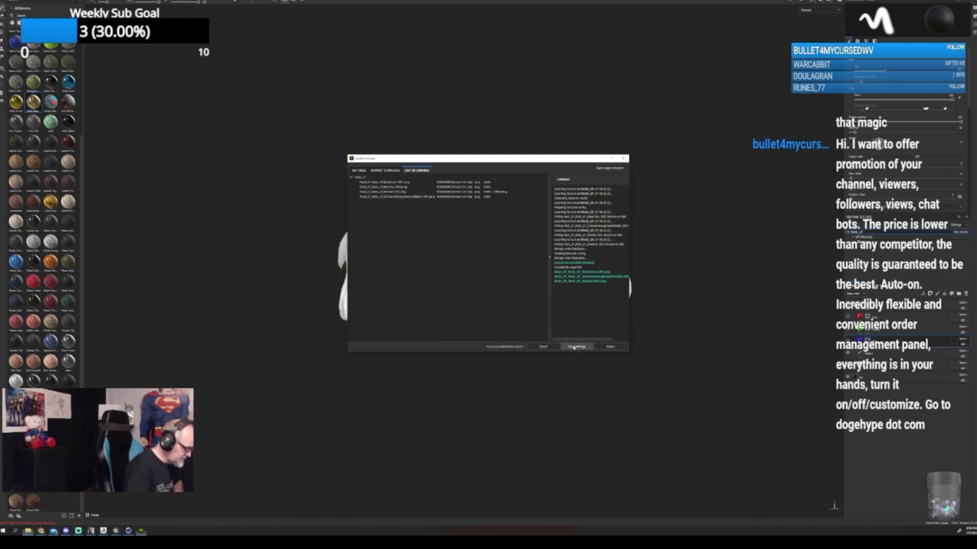
# In the Neck output folder in File Explorer, delete the exported normal and packed occlusion-roughness-metallic maps, keeping the base color map
pyautogui.moveTo(28, 530)
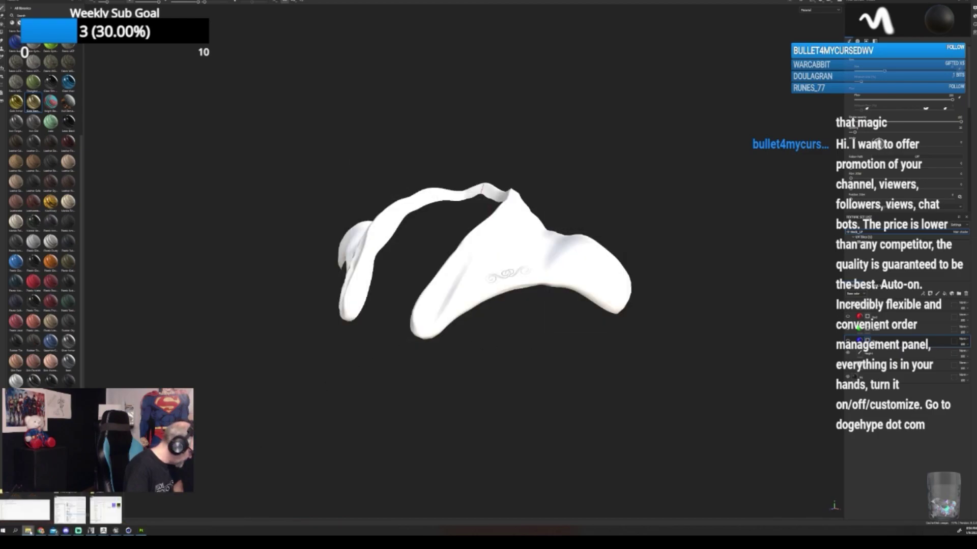
pyautogui.click(104, 509)
pyautogui.moveTo(379, 316); pyautogui.dragTo(416, 287)
pyautogui.press('Delete')
# Rename the remaining white base color image as T_AM_Neck_CB
pyautogui.click(348, 299)
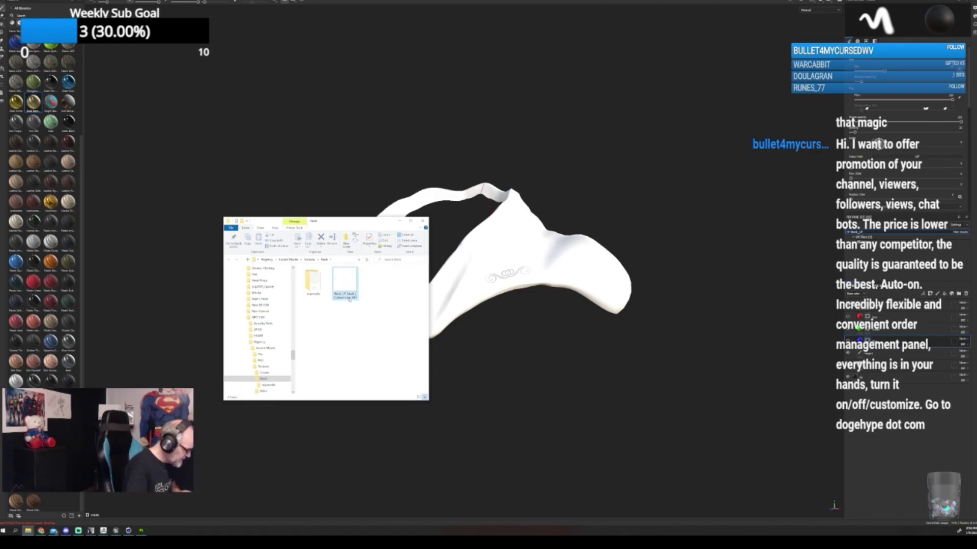
pyautogui.press('F2')
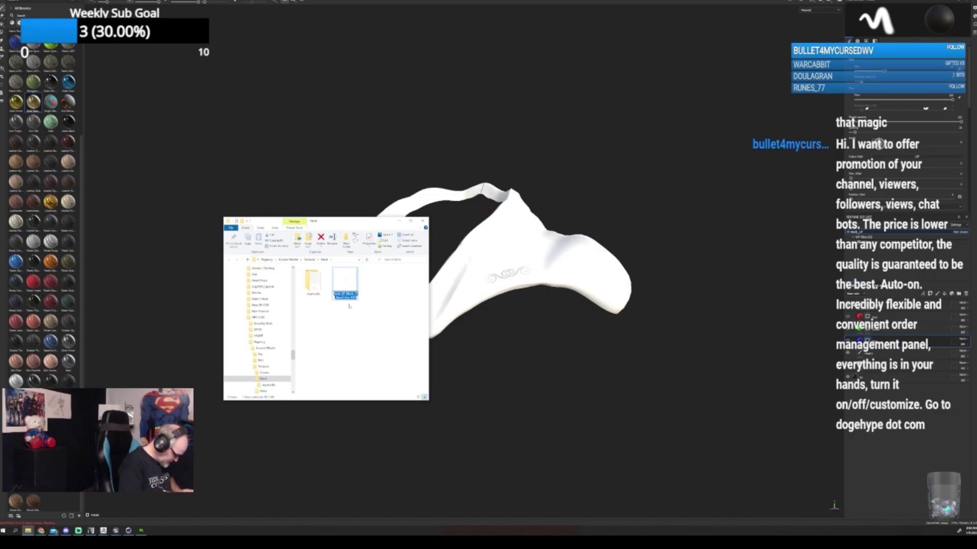
pyautogui.write('T')
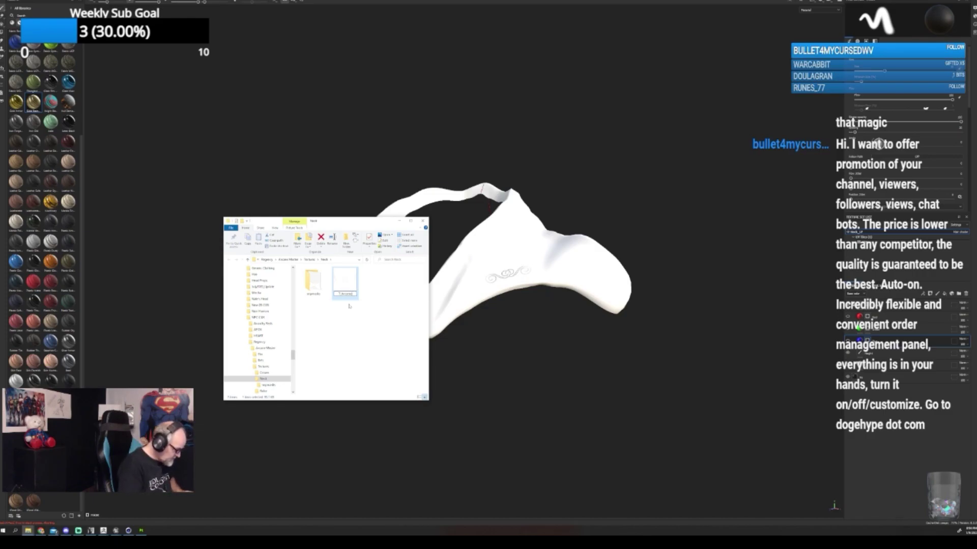
pyautogui.write('_Arcan')
pyautogui.press('BackSpace')
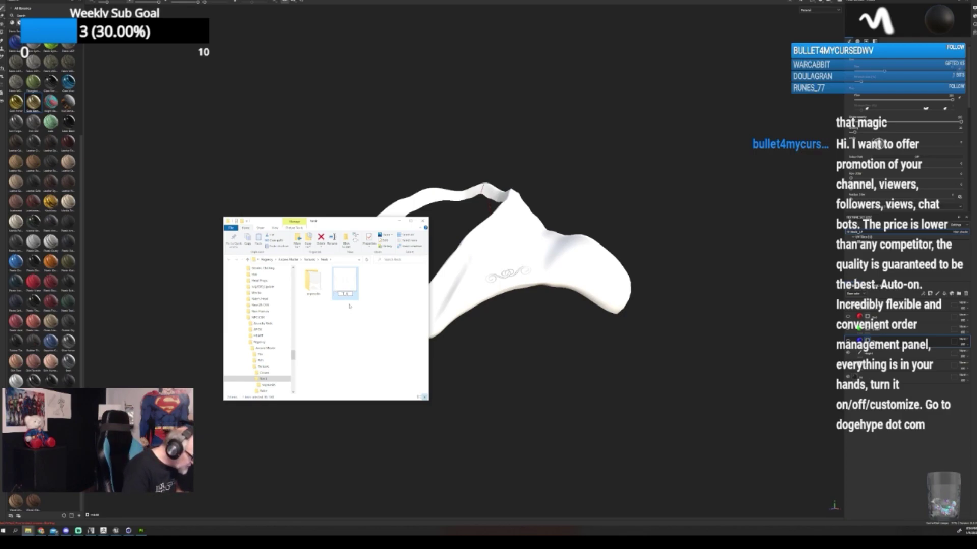
pyautogui.write('M')
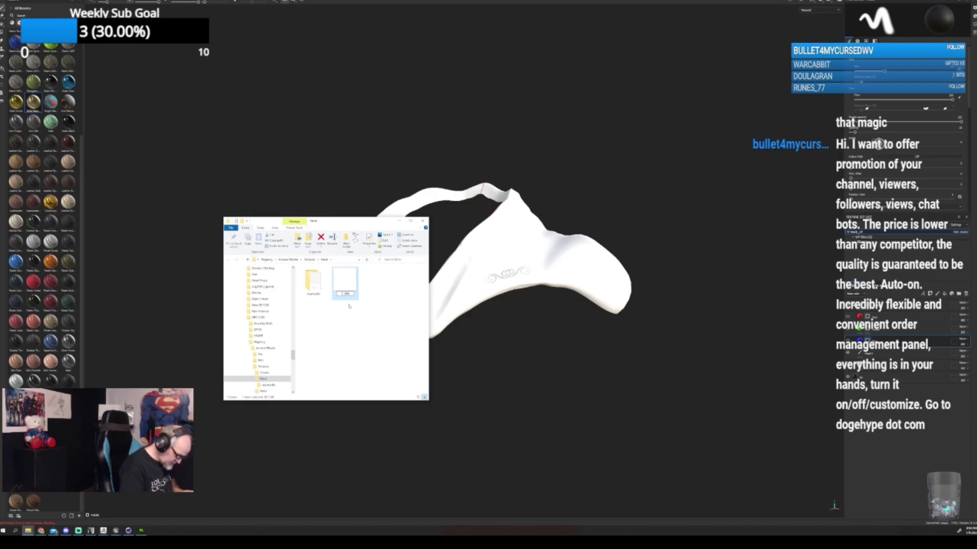
pyautogui.write('_')
pyautogui.write('Neck_CB')
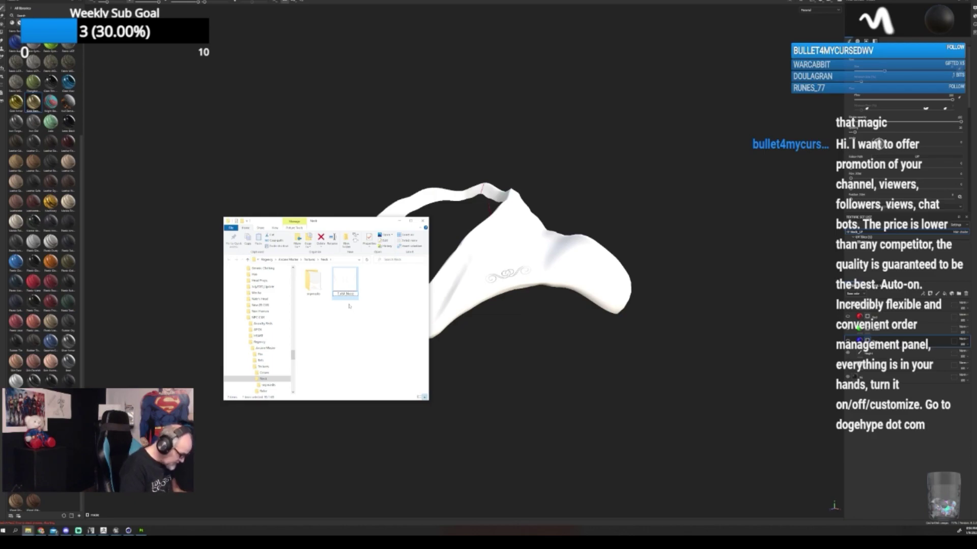
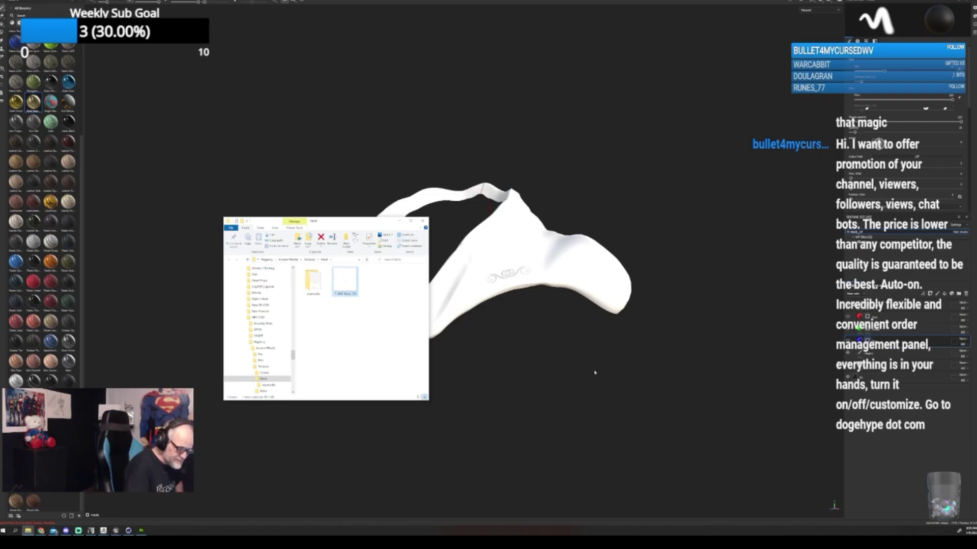
# Back in the colour-mask project, make the blue, green and red mask fill layers visible
pyautogui.click(847, 340)
pyautogui.click(847, 328)
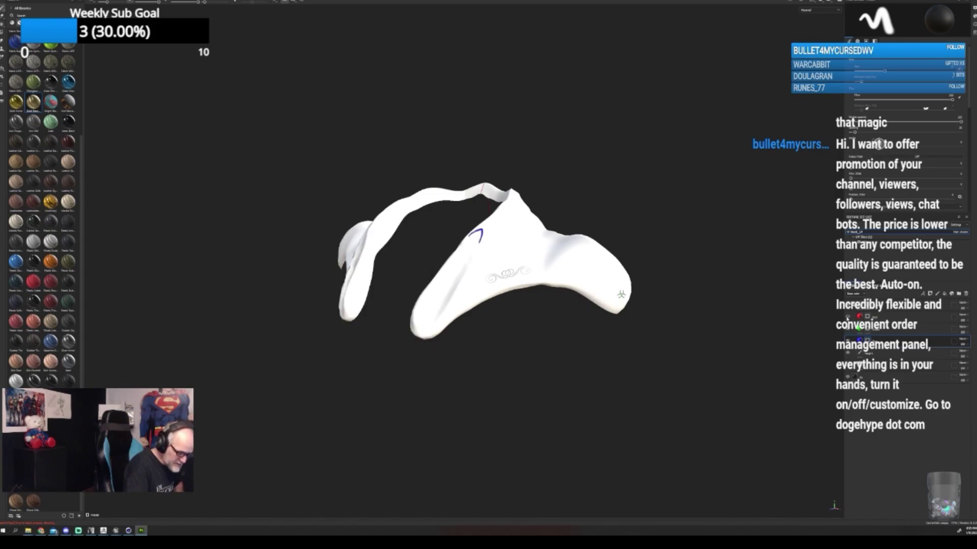
pyautogui.click(848, 317)
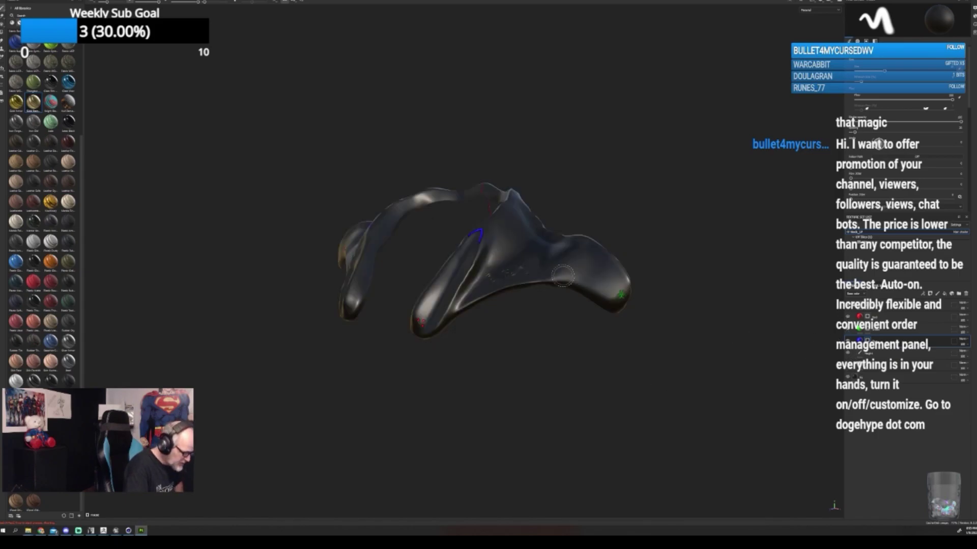
# Export the collar textures again to the Neck folder with the saved settings and close the export window
pyautogui.click(5, 1)
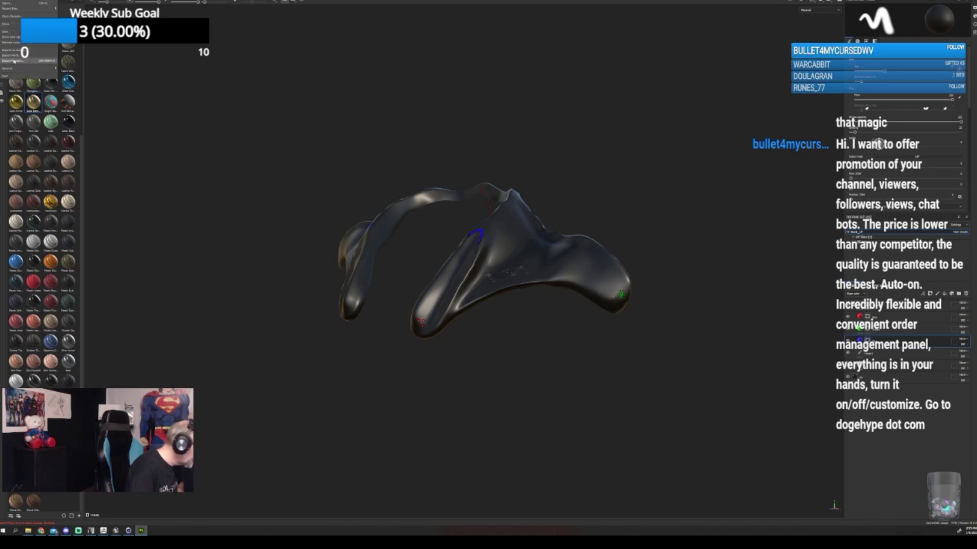
pyautogui.click(29, 61)
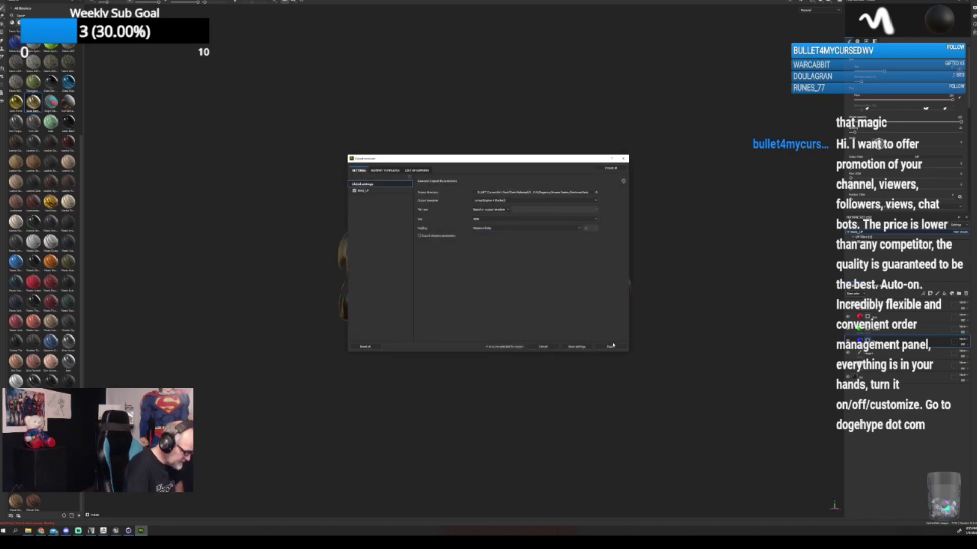
pyautogui.click(611, 346)
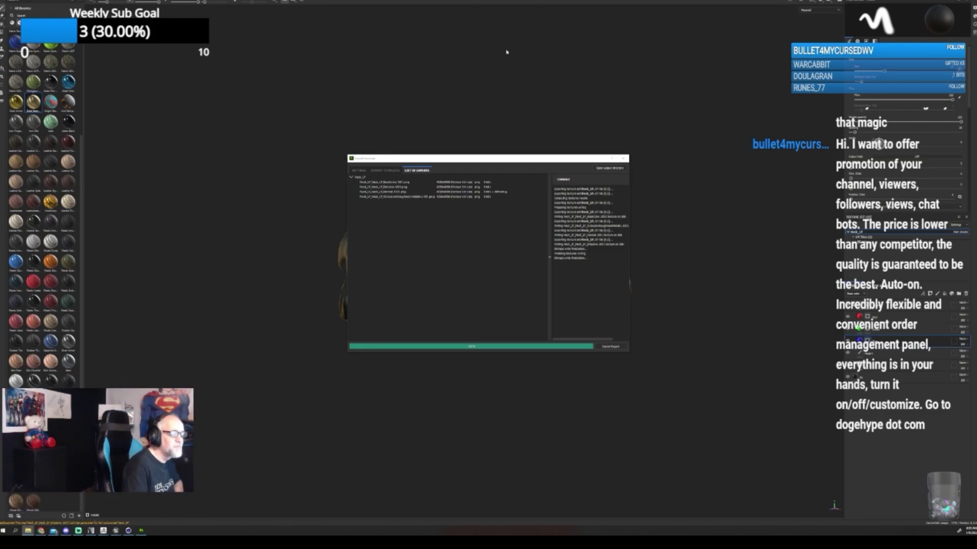
pyautogui.click(611, 347)
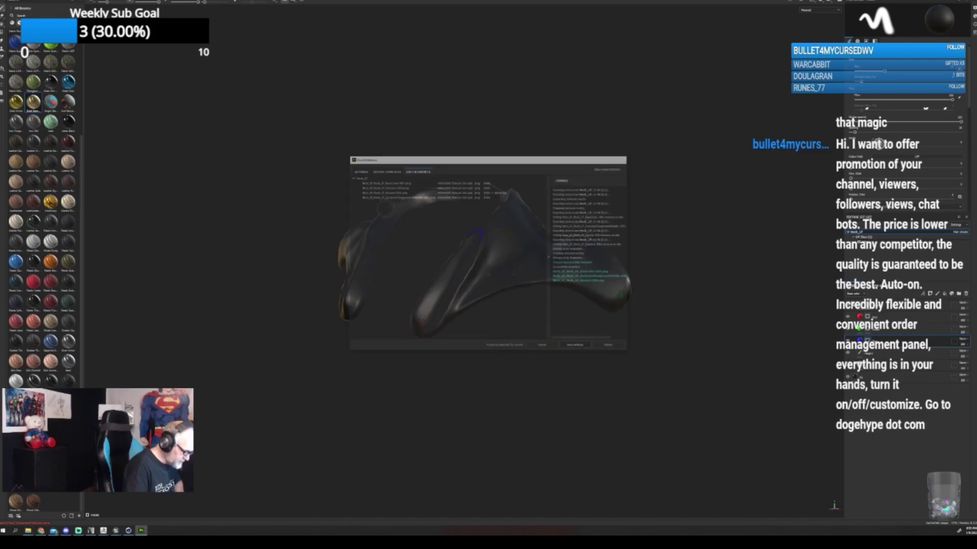
# In the Neck folder in File Explorer, delete the newly exported packed occlusion-roughness-metallic map
pyautogui.moveTo(28, 531)
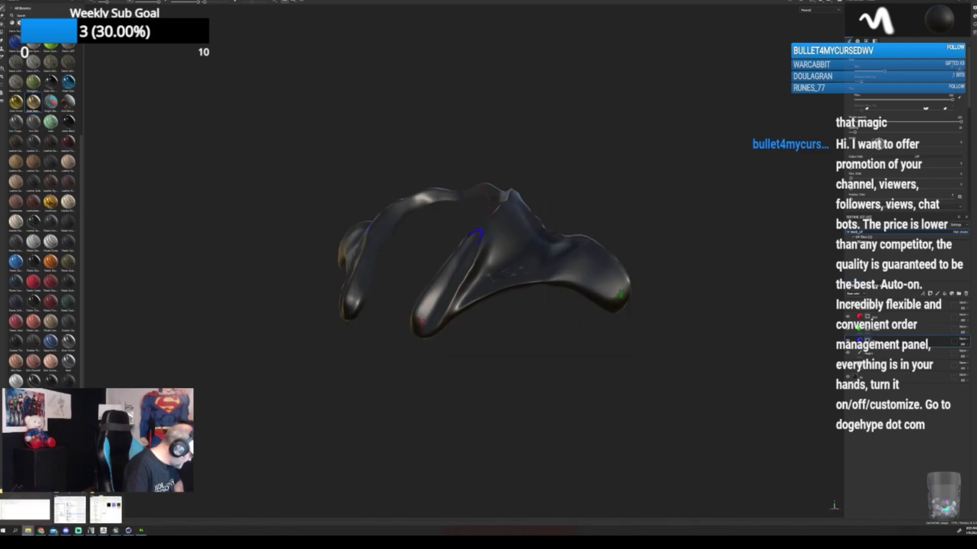
pyautogui.click(105, 509)
pyautogui.click(407, 285)
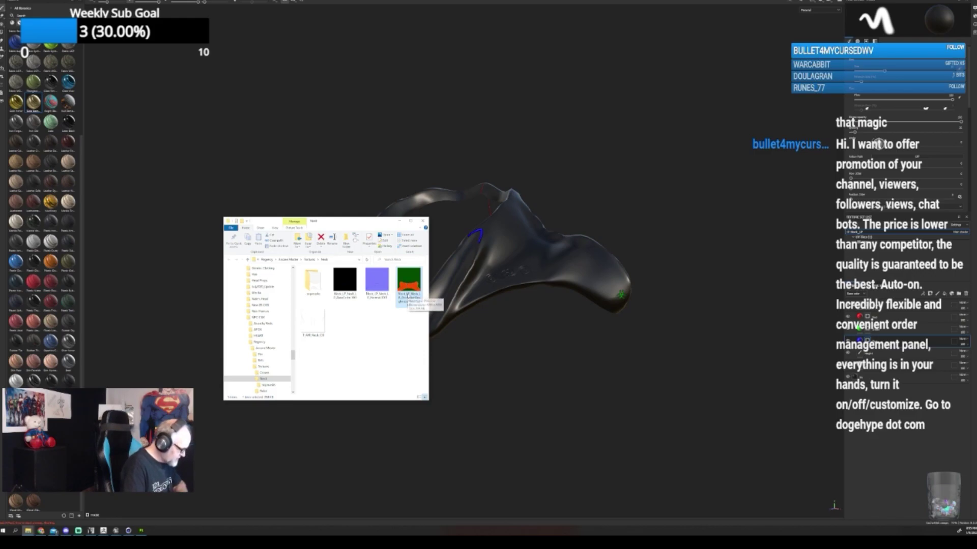
pyautogui.press('Delete')
# Reuse the name of the white T_AM_Neck_CB image to rename the exported normal map as T_AM_Neck_N
pyautogui.click(407, 294)
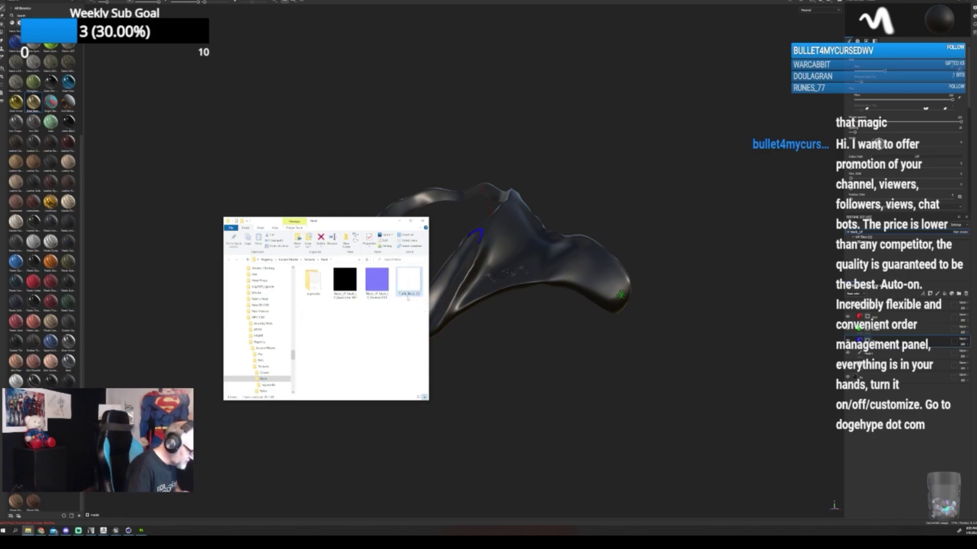
pyautogui.press('F2')
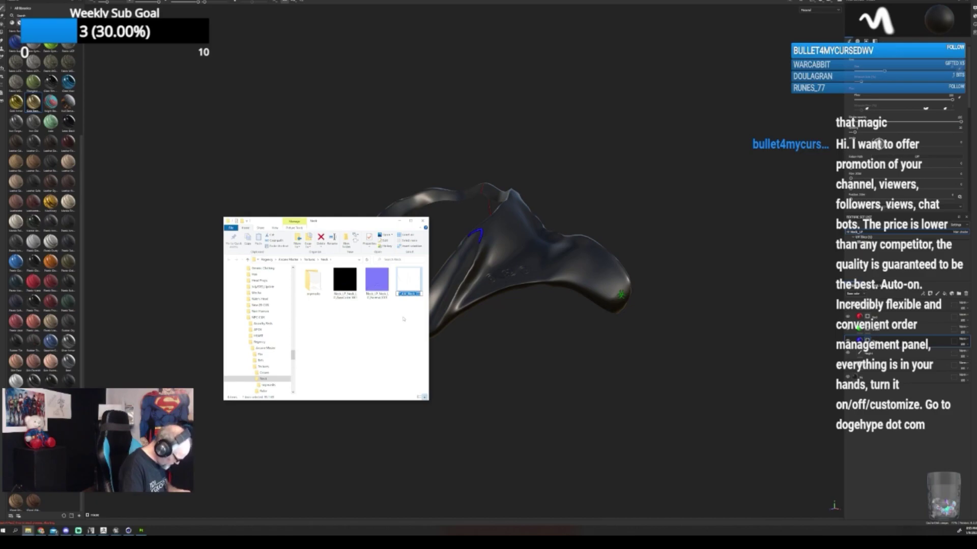
pyautogui.click(403, 319)
pyautogui.click(381, 300)
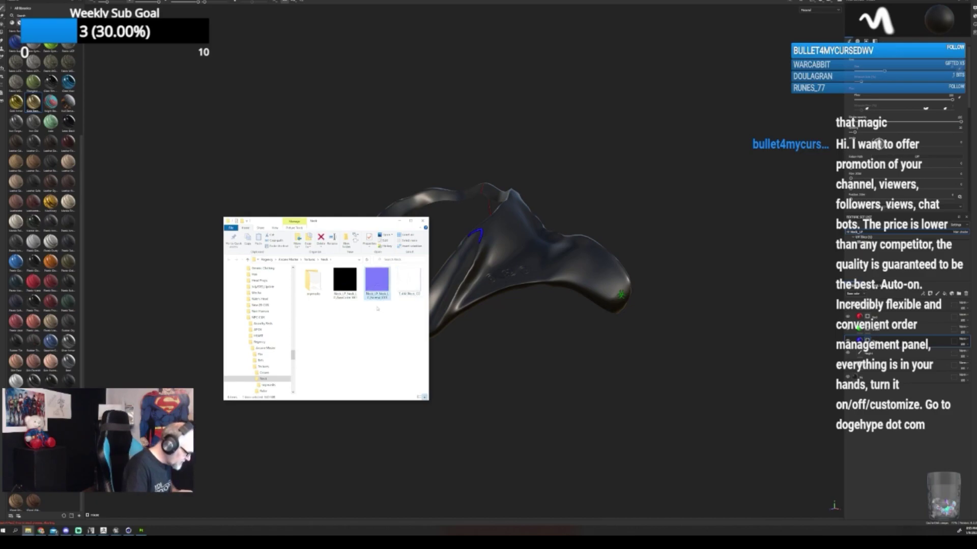
pyautogui.press('F2')
pyautogui.hotkey('ctrl', 'v')
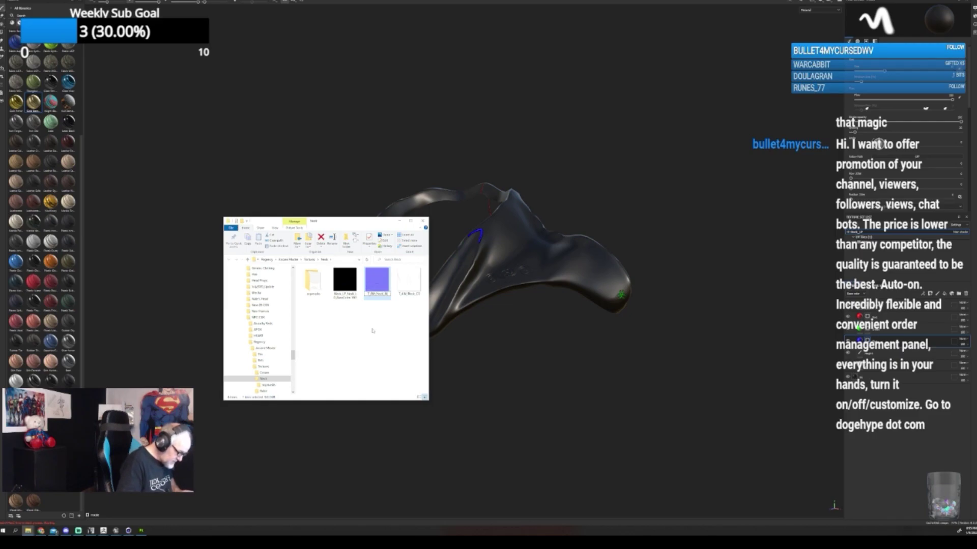
pyautogui.press('Return')
# Rename the black base color image with the same T_AM_Neck prefix and its mask suffix
pyautogui.click(349, 296)
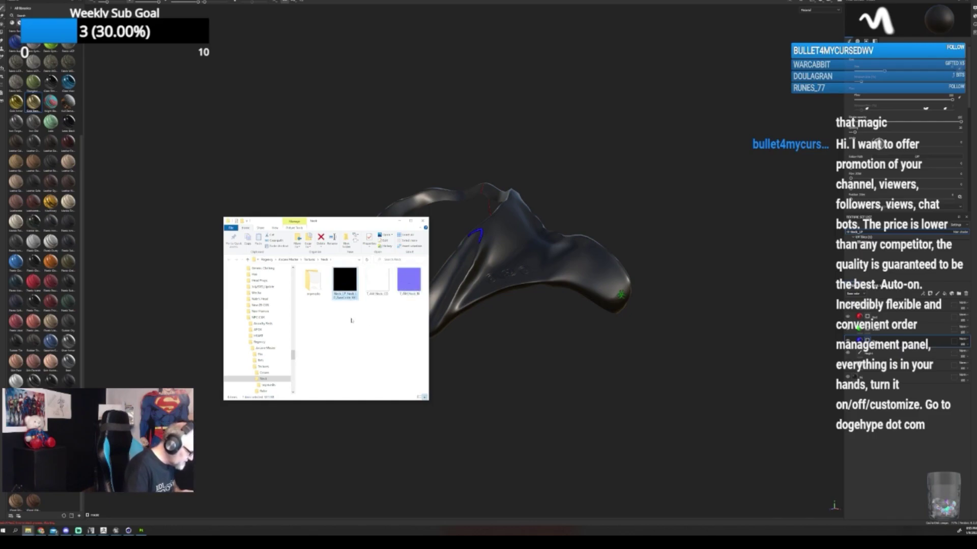
pyautogui.press('F2')
pyautogui.hotkey('ctrl', 'v')
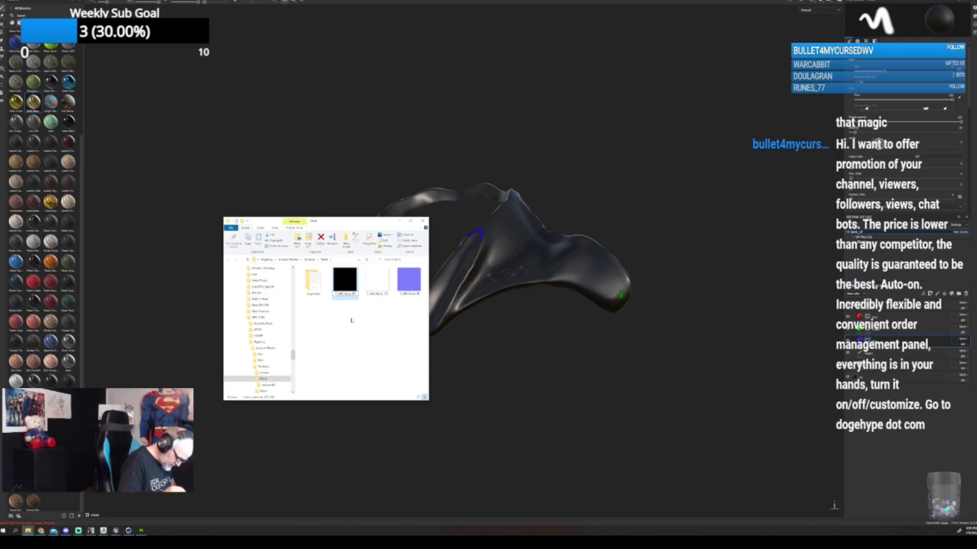
pyautogui.press('Return')
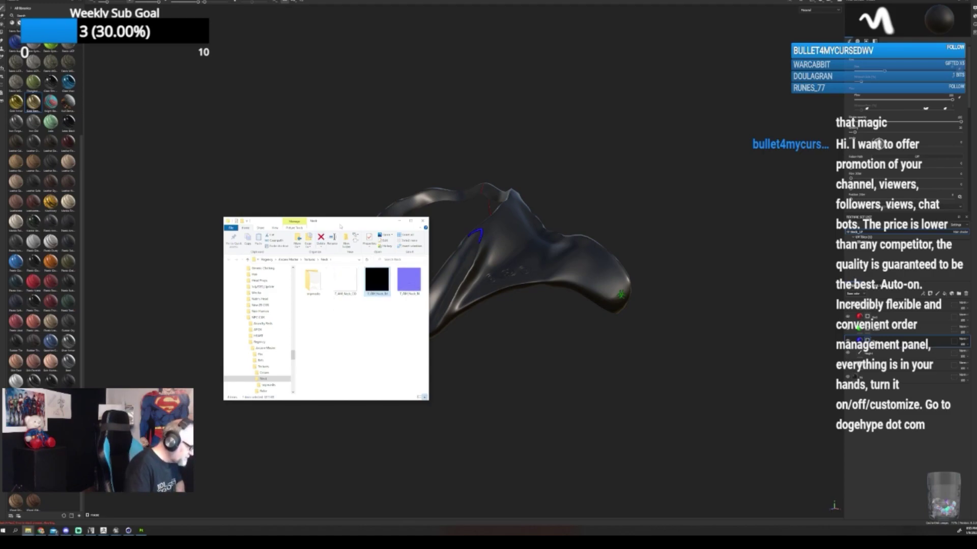
# Switch to Unreal Editor, bring up the costume parts data table, and import the three Neck textures into the ArcaneMaster_Neck folder
pyautogui.moveTo(326, 221); pyautogui.dragTo(282, 219)
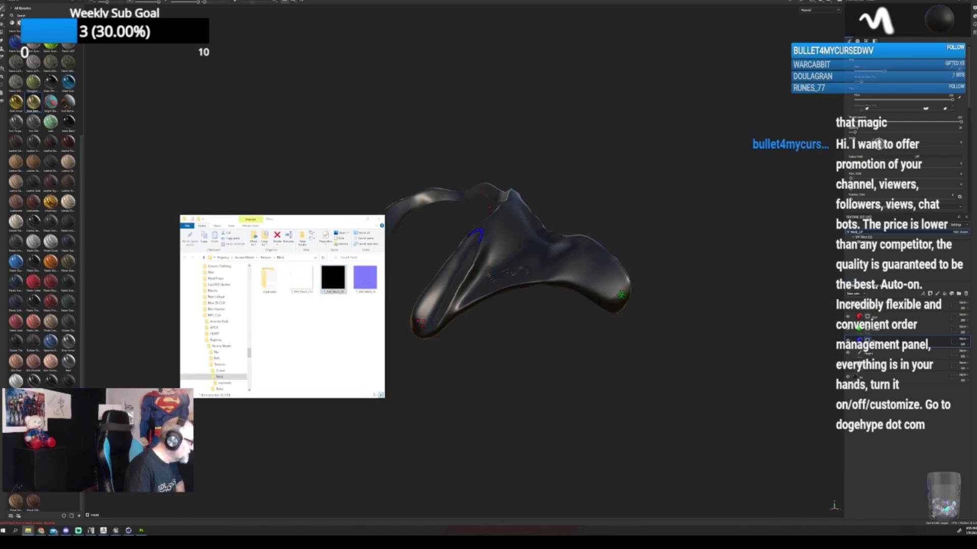
pyautogui.hotkey('alt', 'Tab')
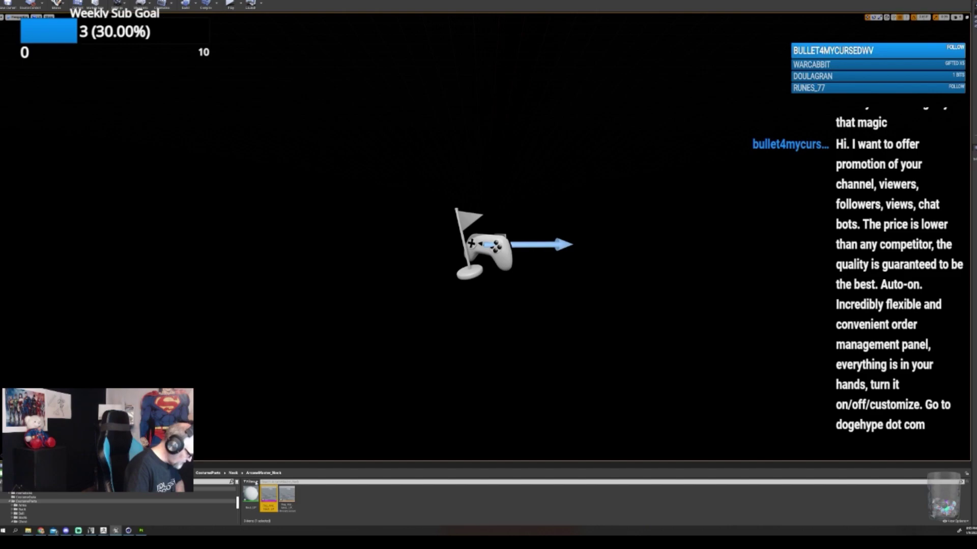
pyautogui.moveTo(116, 530)
pyautogui.click(145, 508)
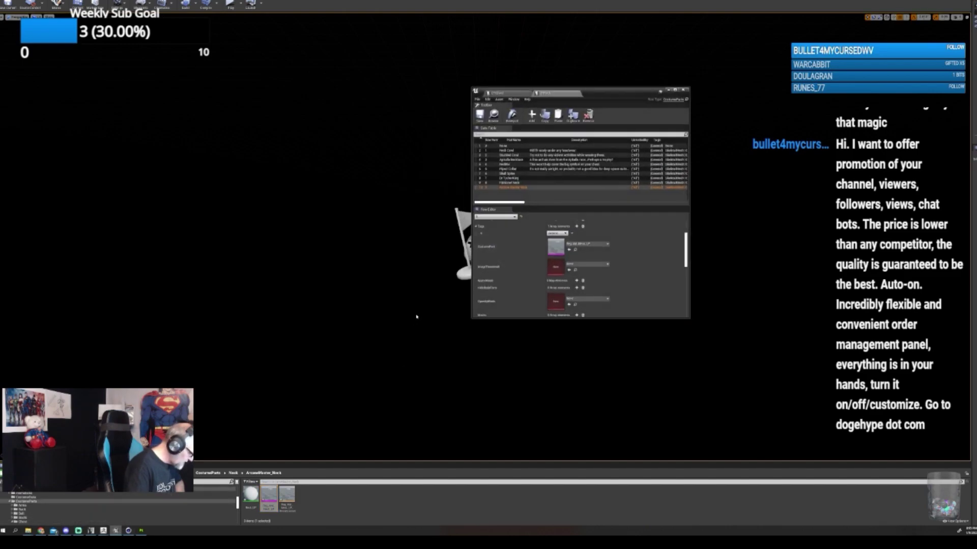
pyautogui.moveTo(605, 95)
pyautogui.mouseDown()
pyautogui.moveTo(558, 117)
pyautogui.moveTo(596, 107)
pyautogui.mouseUp()
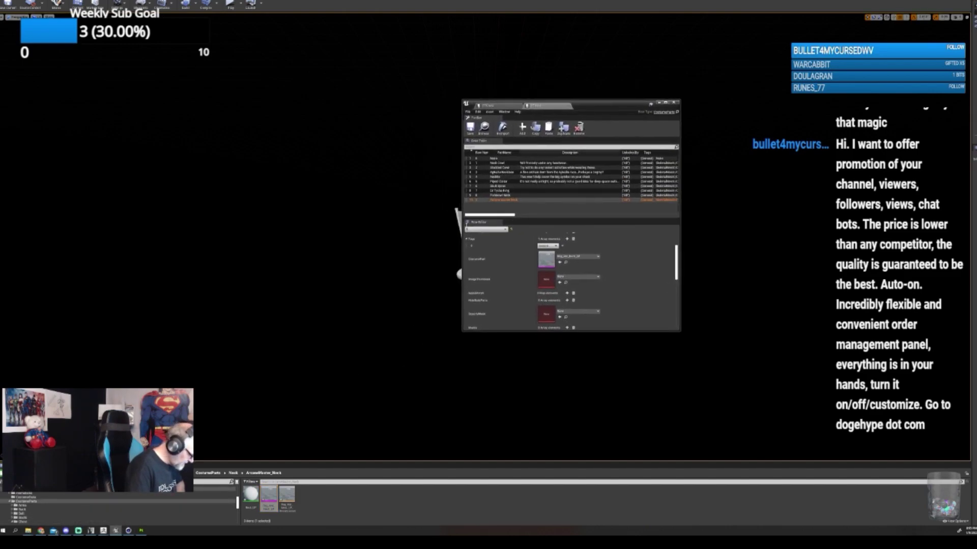
pyautogui.moveTo(28, 531)
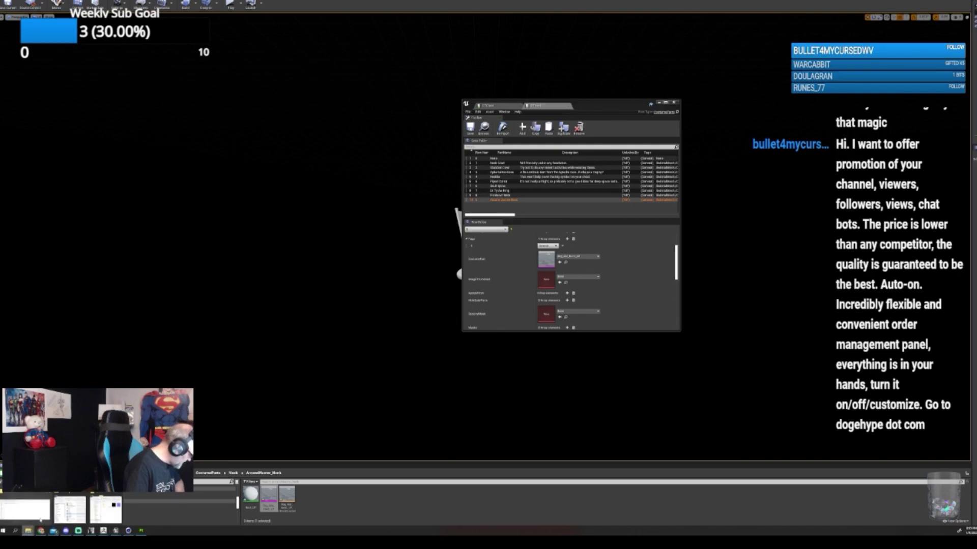
pyautogui.click(105, 510)
pyautogui.moveTo(301, 304); pyautogui.dragTo(345, 513)
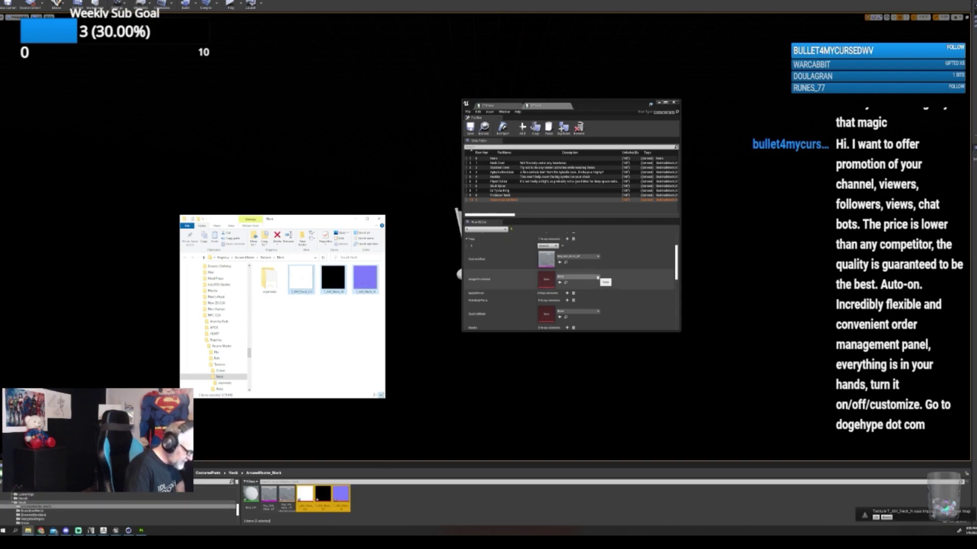
# Assign the white T_AM_Neck_CB texture to the selected neck row's empty texture slot just above the Masks array
pyautogui.scroll(-1, 597, 278)
pyautogui.scroll(-2, 597, 278)
pyautogui.click(304, 493)
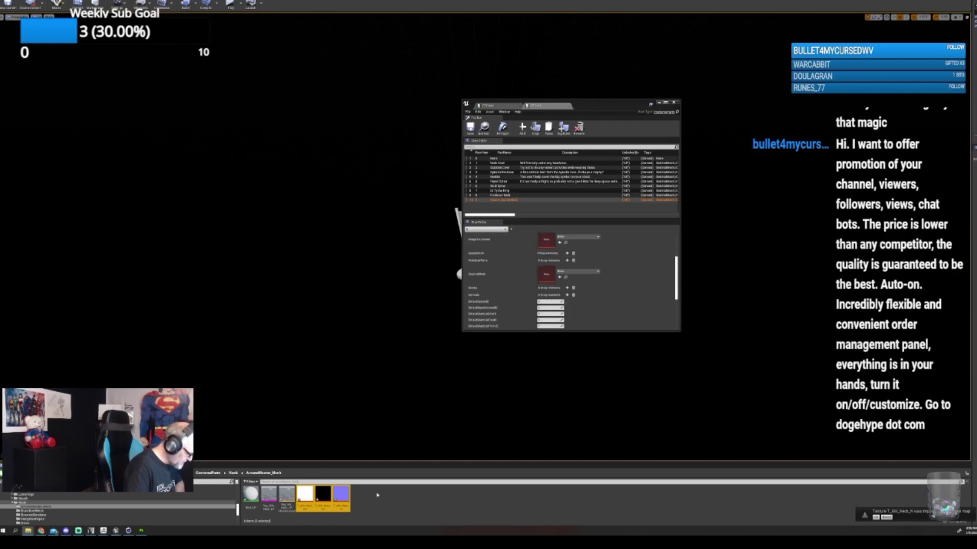
pyautogui.moveTo(305, 494); pyautogui.dragTo(551, 273)
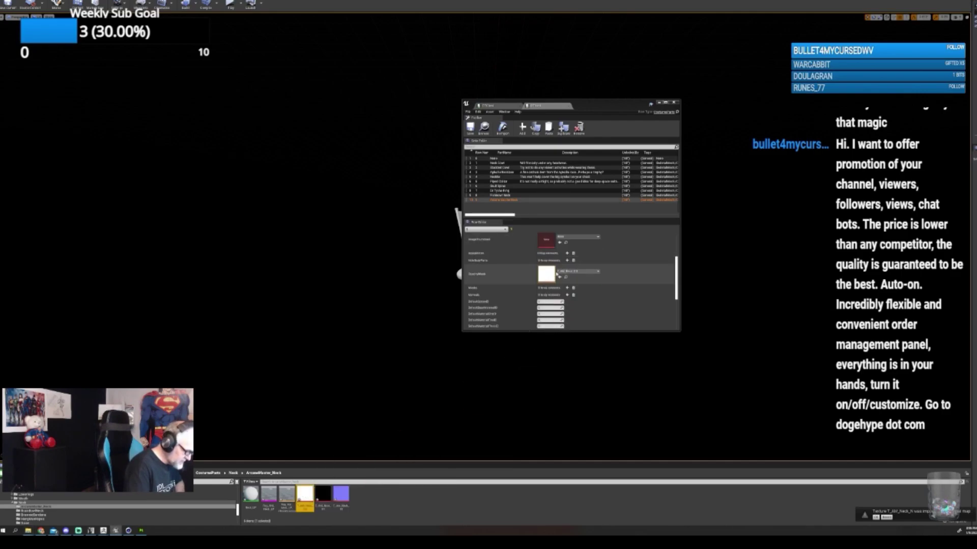
# Add a Masks array element to the neck row, name it with the copied part name, and assign the black mask texture
pyautogui.scroll(3, 564, 260)
pyautogui.moveTo(563, 236); pyautogui.dragTo(526, 236)
pyautogui.hotkey('ctrl', 'c')
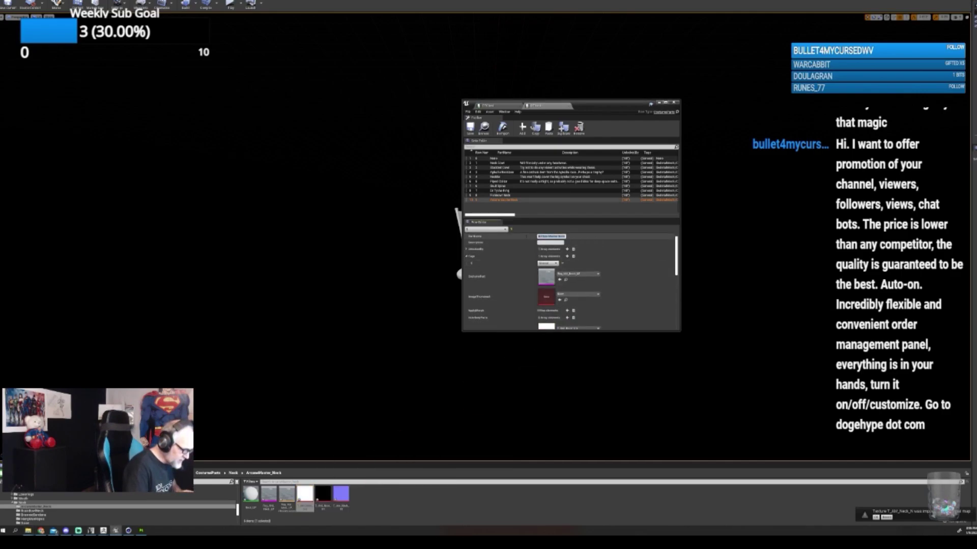
pyautogui.scroll(-5, 522, 238)
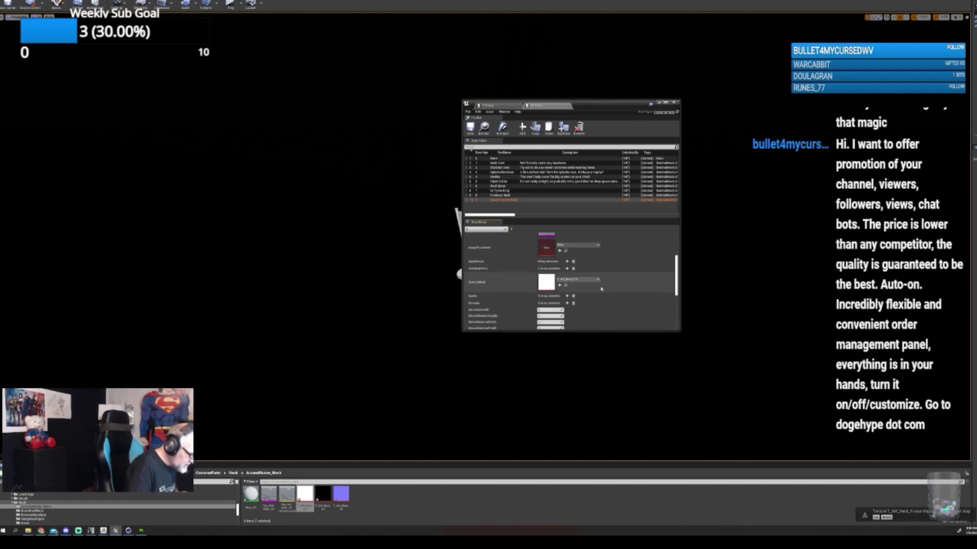
pyautogui.click(567, 271)
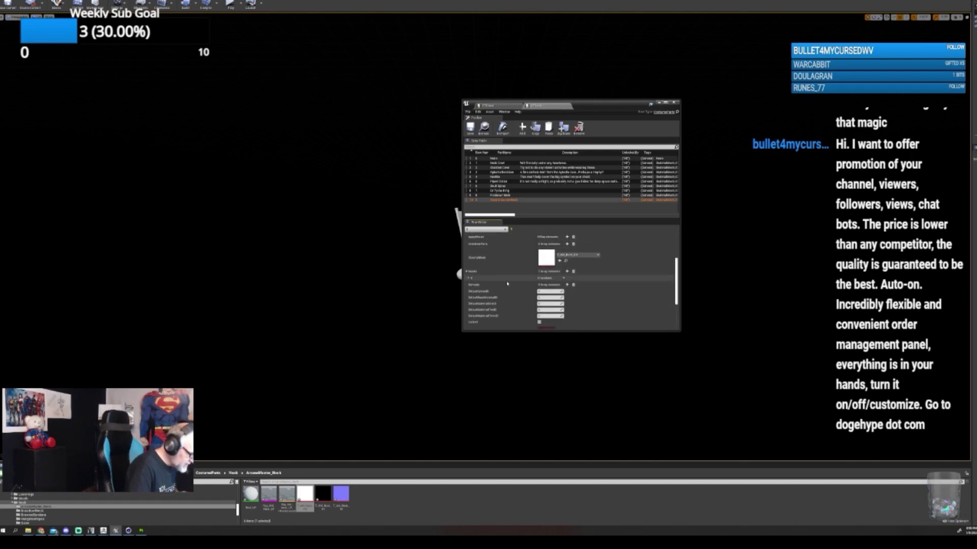
pyautogui.click(471, 279)
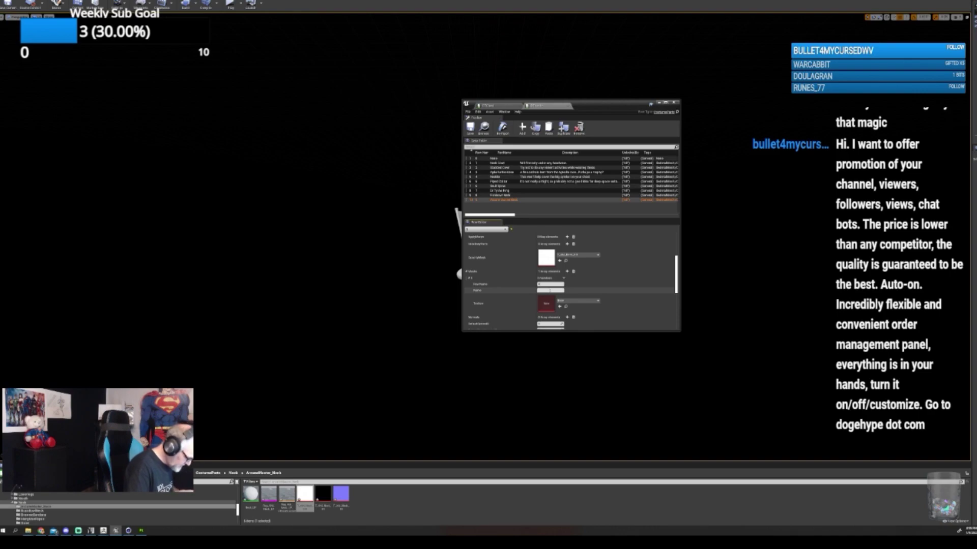
pyautogui.hotkey('ctrl', 'v')
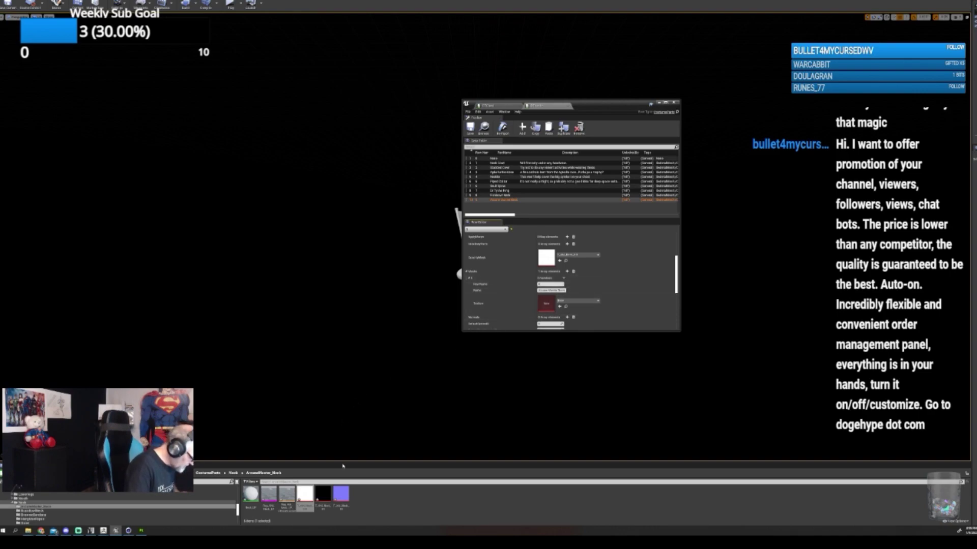
pyautogui.moveTo(326, 496); pyautogui.dragTo(546, 304)
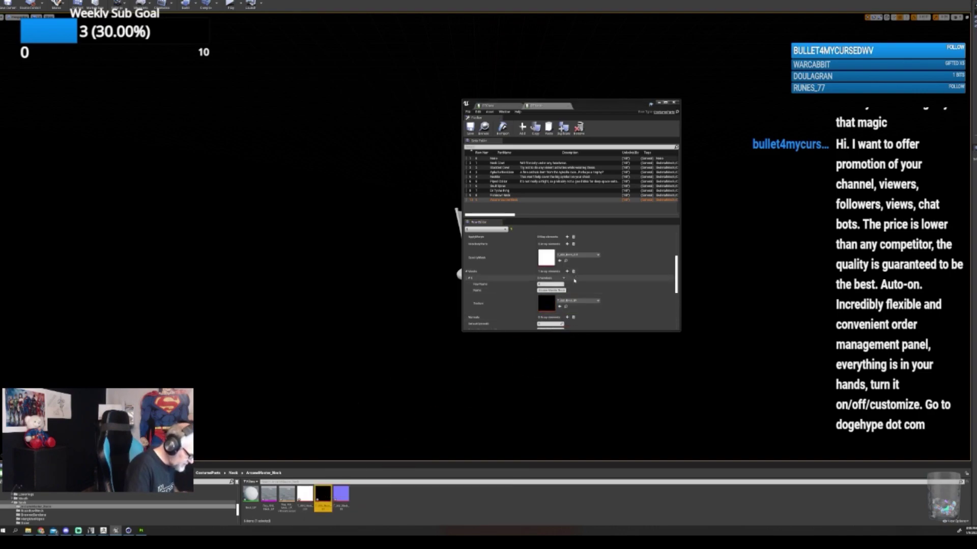
# Add a Normals array element, name it with the same part name, and assign the T_AM_Neck_N texture
pyautogui.scroll(-3, 575, 282)
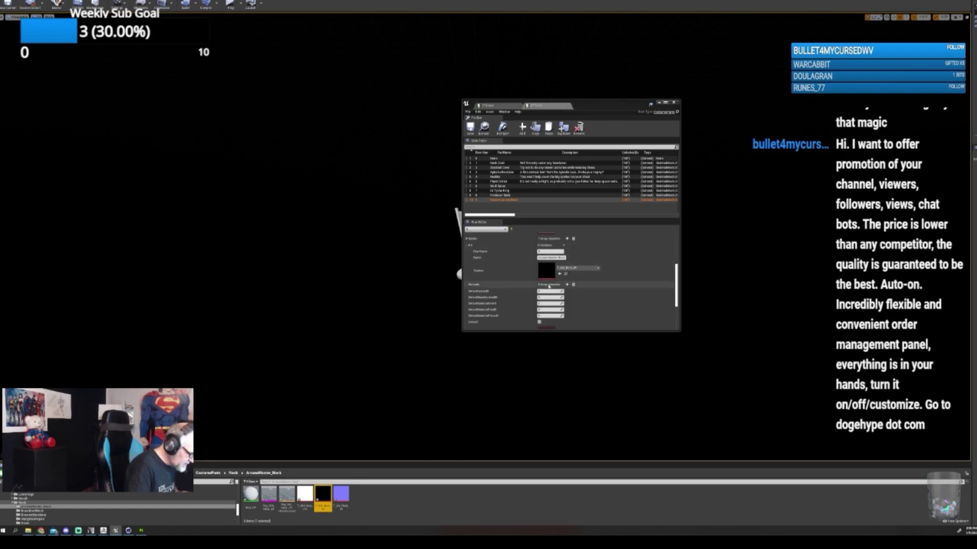
pyautogui.click(566, 284)
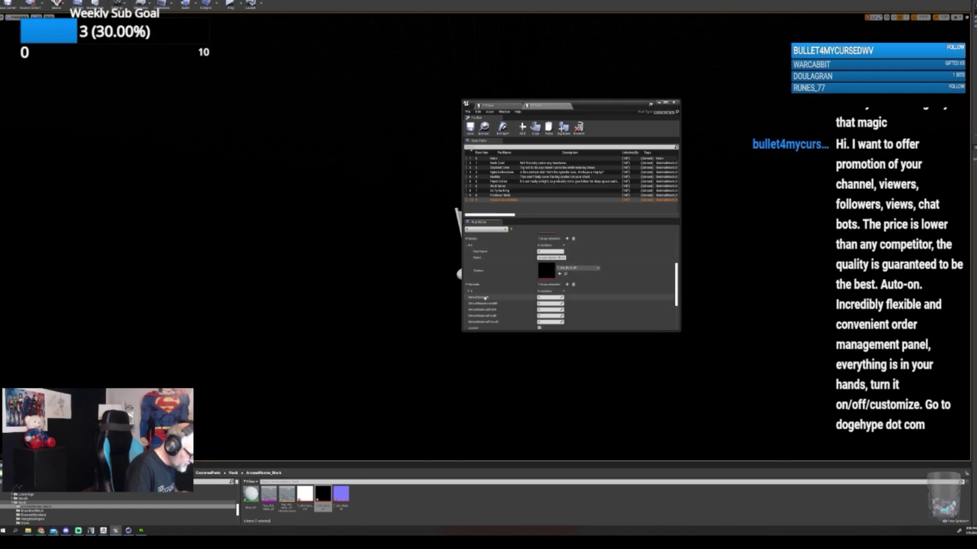
pyautogui.click(469, 293)
pyautogui.click(545, 303)
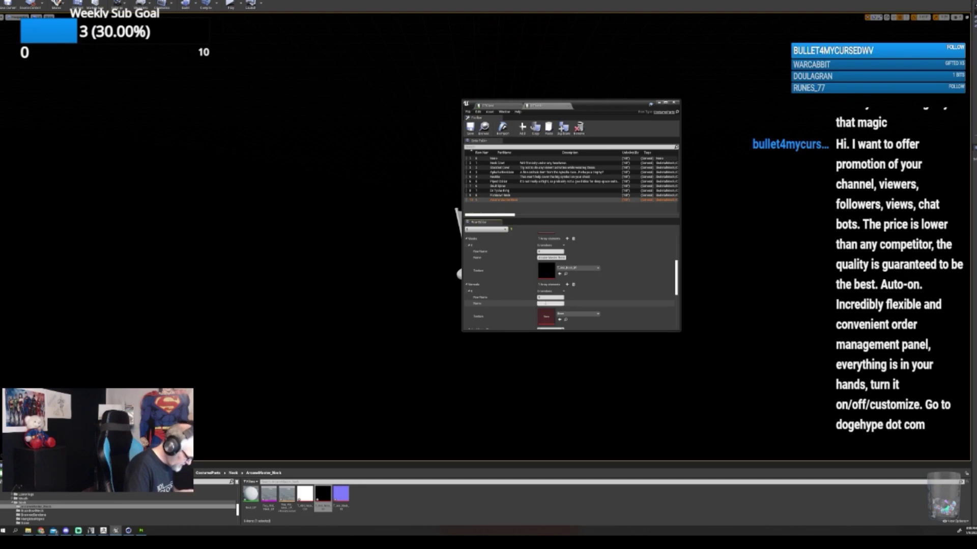
pyautogui.hotkey('ctrl', 'v')
pyautogui.click(598, 298)
pyautogui.moveTo(340, 494); pyautogui.dragTo(545, 316)
# Save the costume parts data table, minimize its window, and start the game in the editor
pyautogui.hotkey('ctrl', 's')
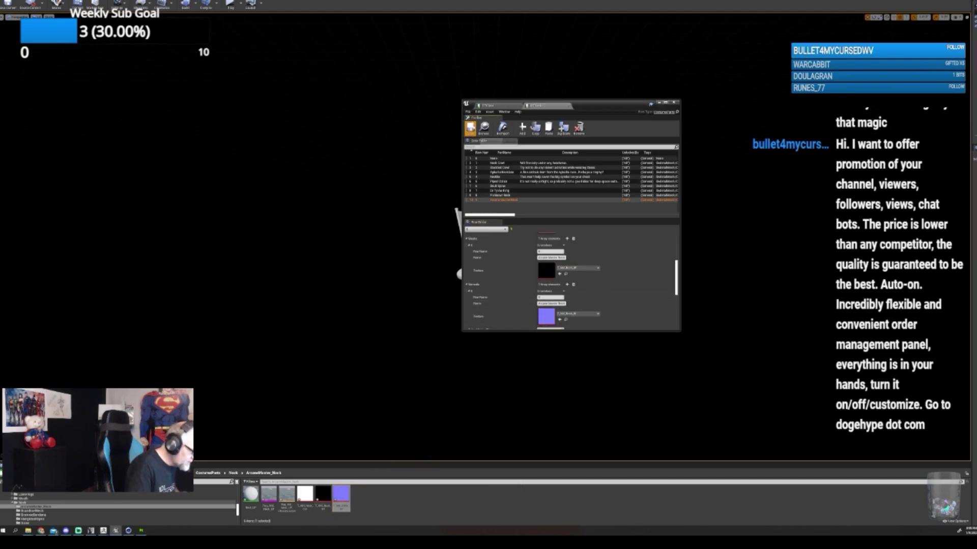
pyautogui.click(658, 103)
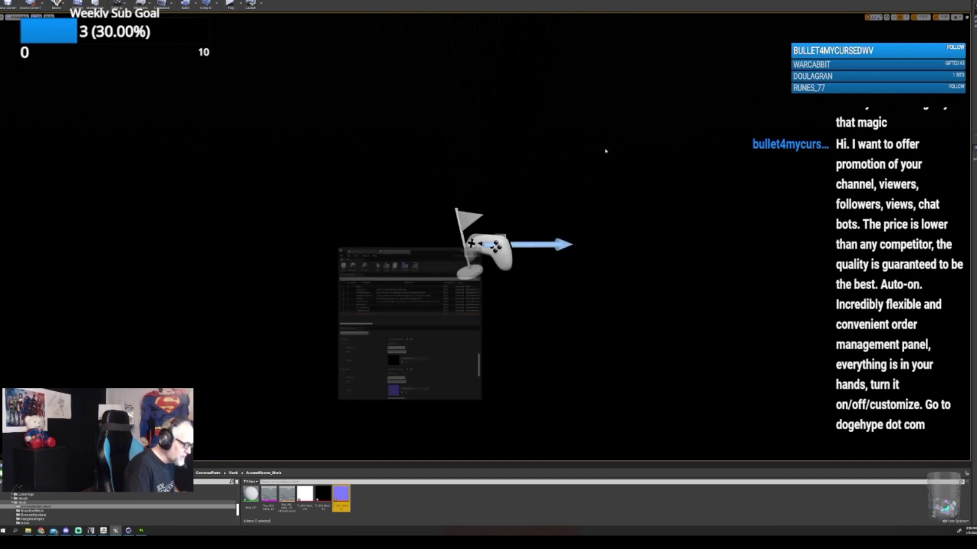
pyautogui.click(230, 5)
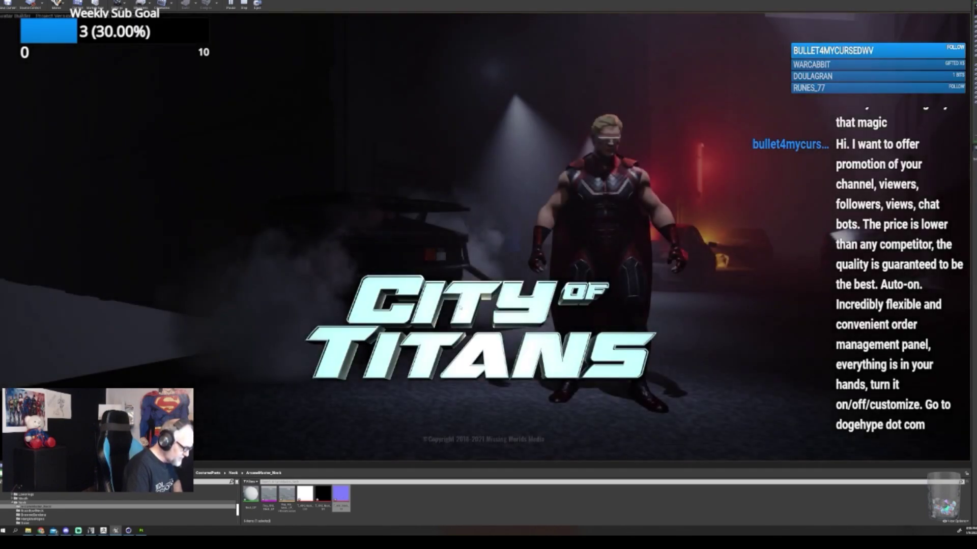
# Start a new character and load the saved Arcane Master character
pyautogui.press('space')
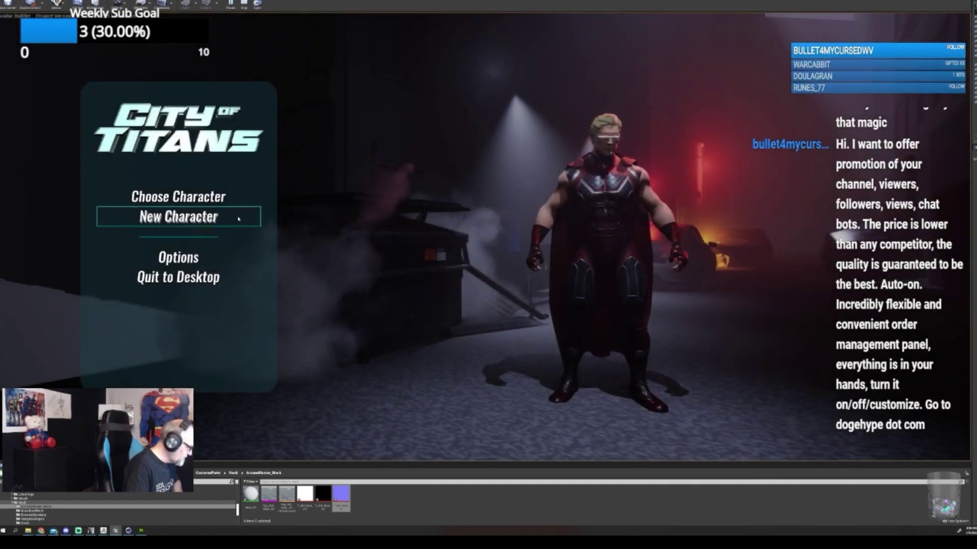
pyautogui.click(254, 217)
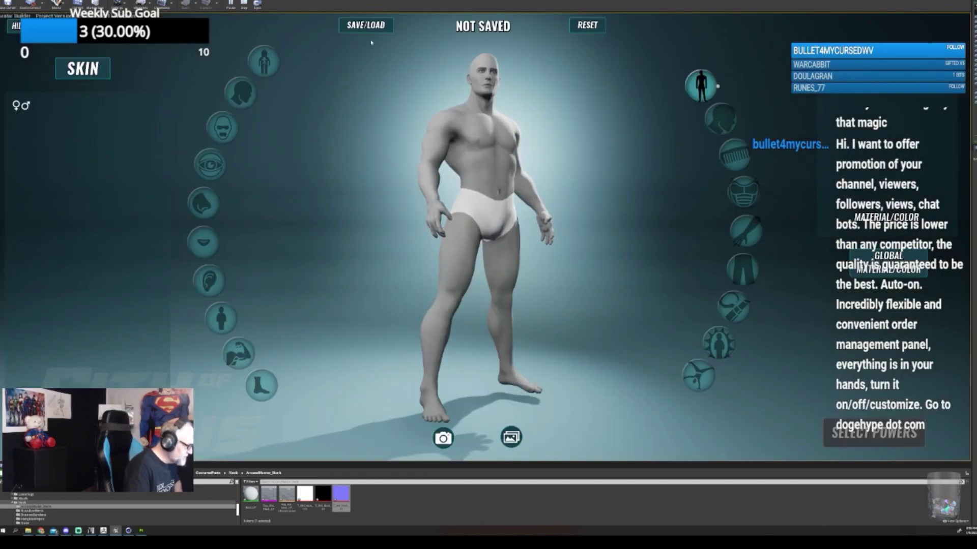
pyautogui.click(367, 26)
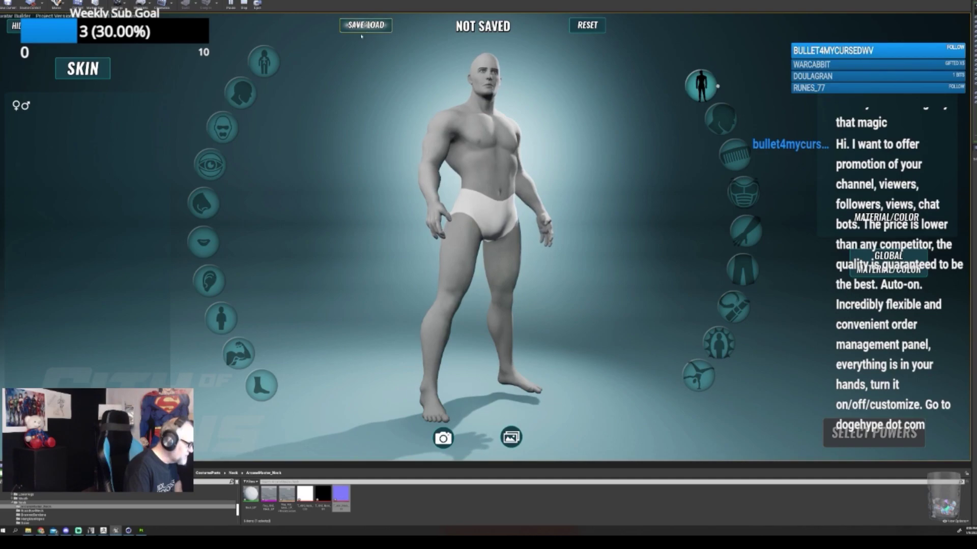
pyautogui.click(319, 71)
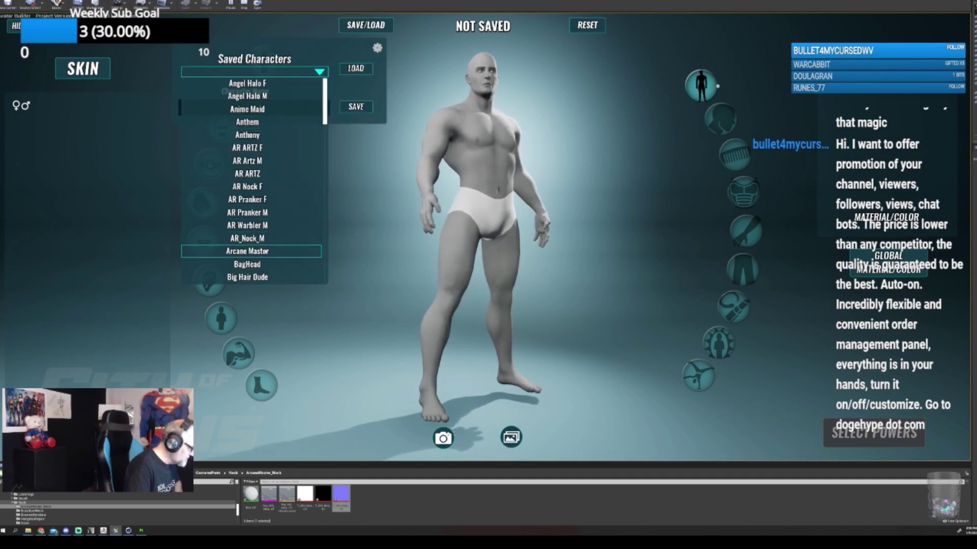
pyautogui.click(248, 251)
pyautogui.click(359, 70)
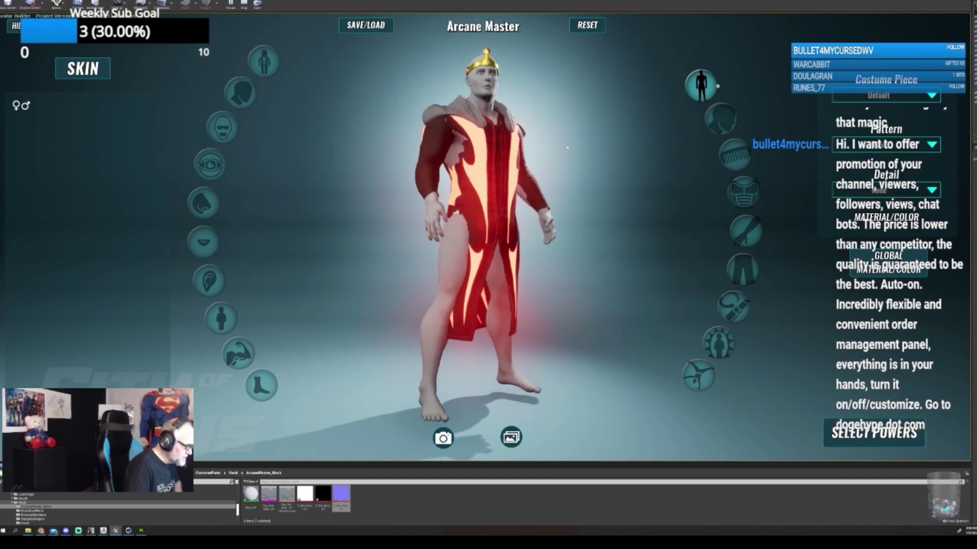
# Set the primary color of the Arcane Master Neck piece to golden yellow
pyautogui.moveTo(567, 148); pyautogui.dragTo(539, 158)
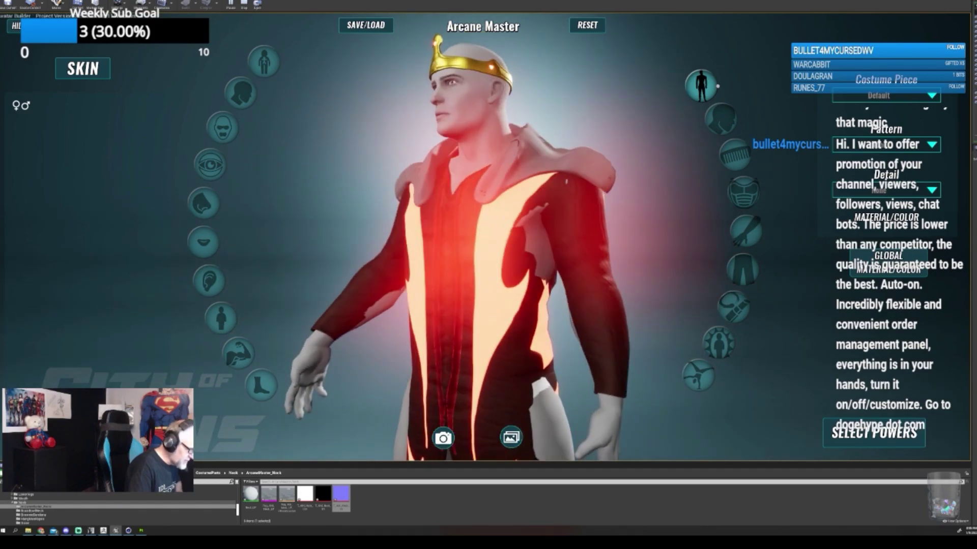
pyautogui.click(742, 192)
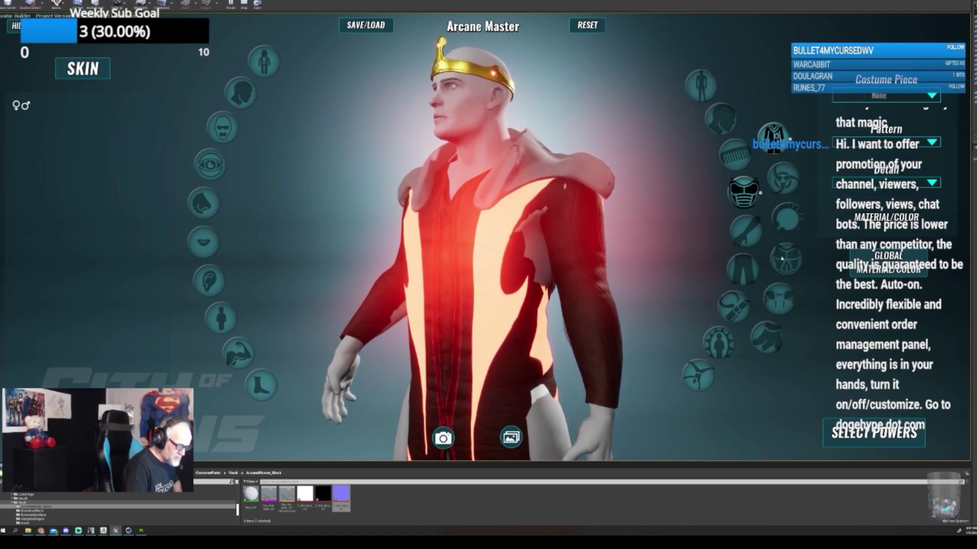
pyautogui.click(783, 219)
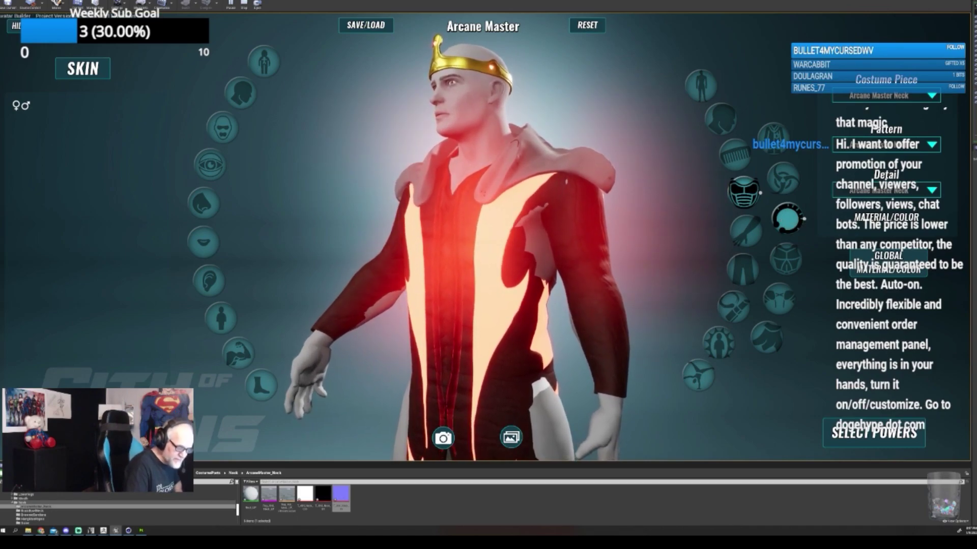
pyautogui.click(886, 218)
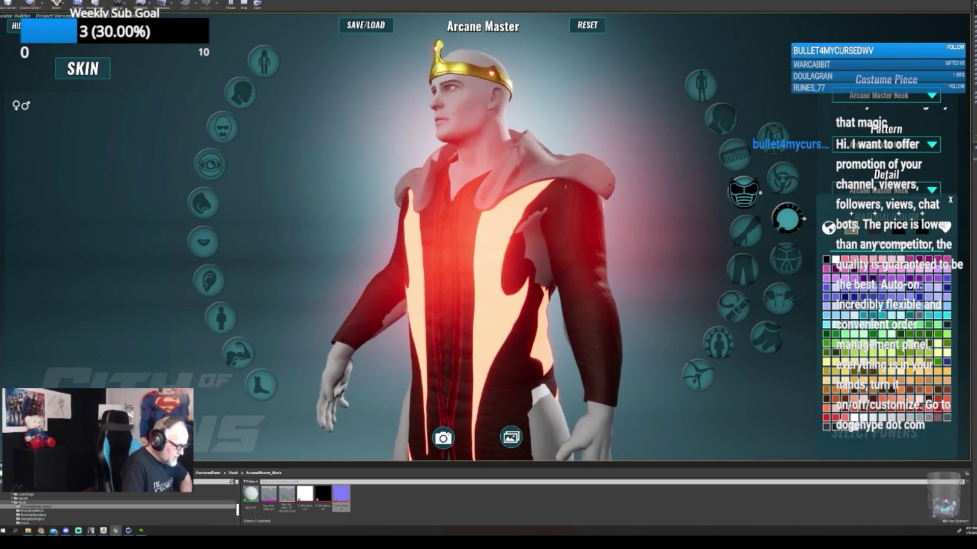
pyautogui.click(887, 362)
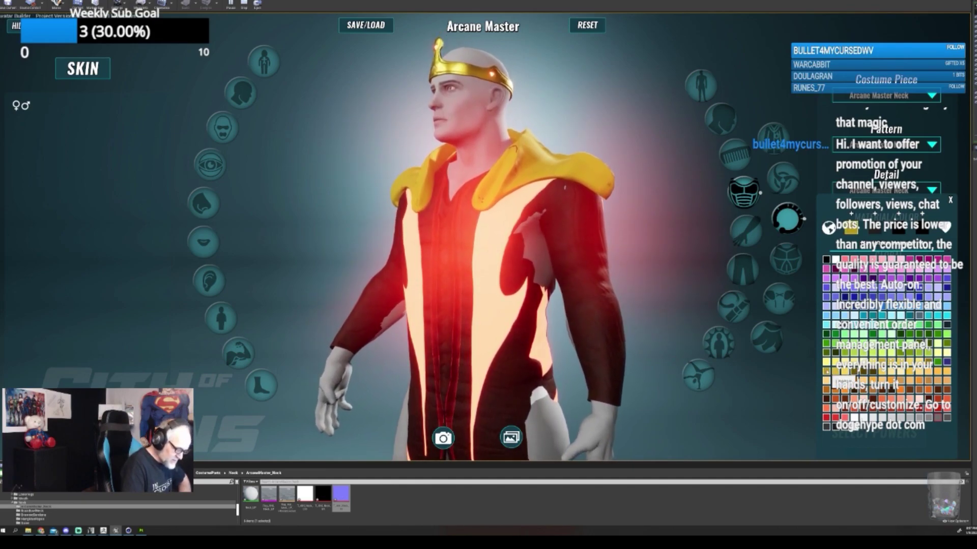
pyautogui.click(826, 372)
# Apply a shiny gold-looking metal material to the primary color of the neck piece
pyautogui.click(872, 246)
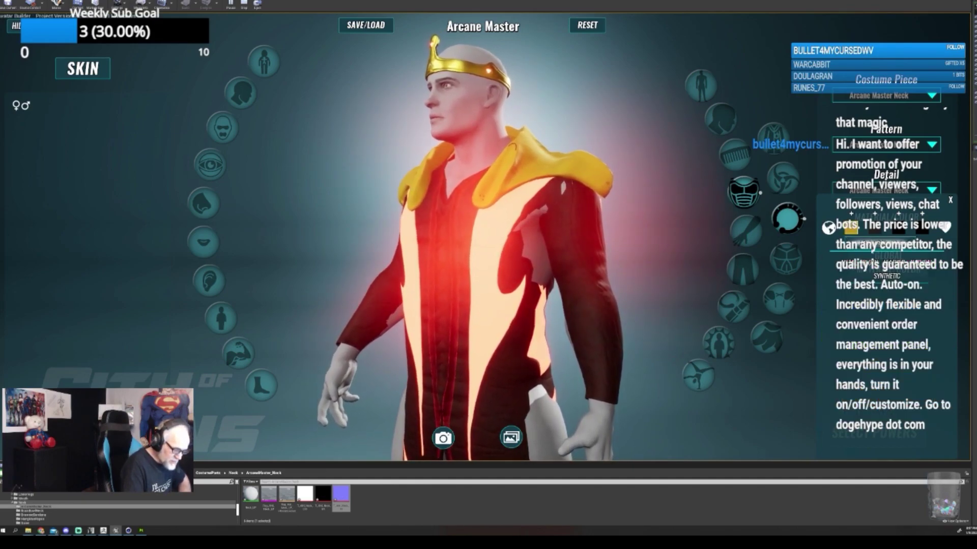
pyautogui.click(852, 263)
pyautogui.click(883, 347)
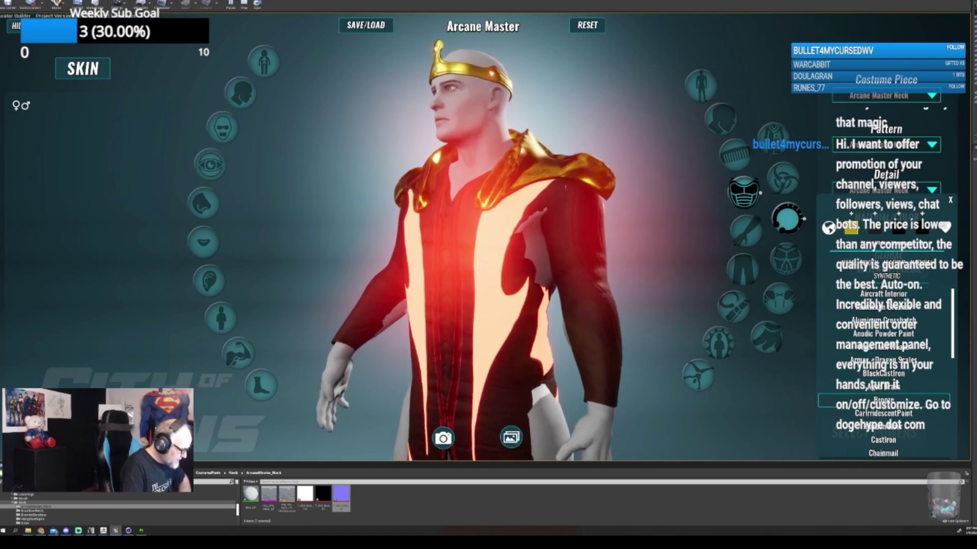
pyautogui.scroll(-5, 883, 373)
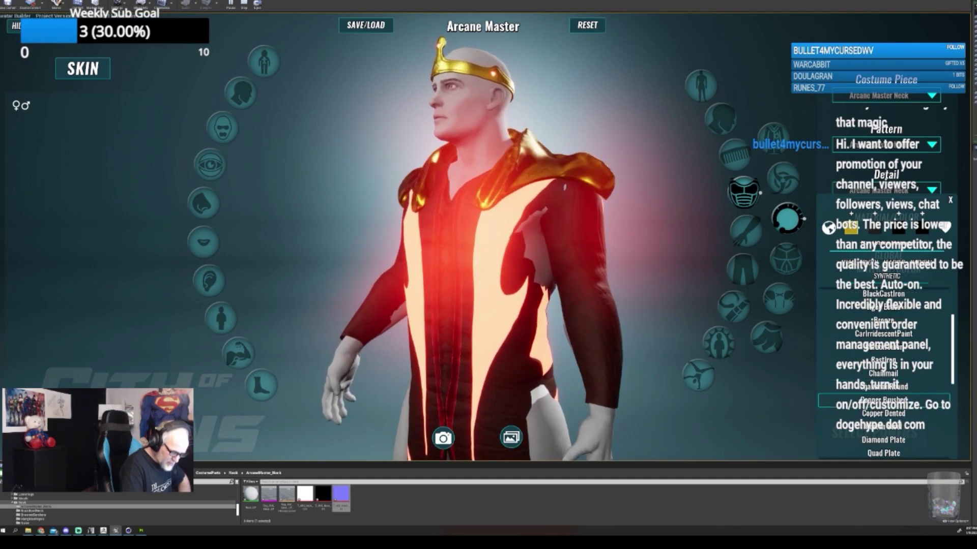
pyautogui.scroll(-3, 883, 387)
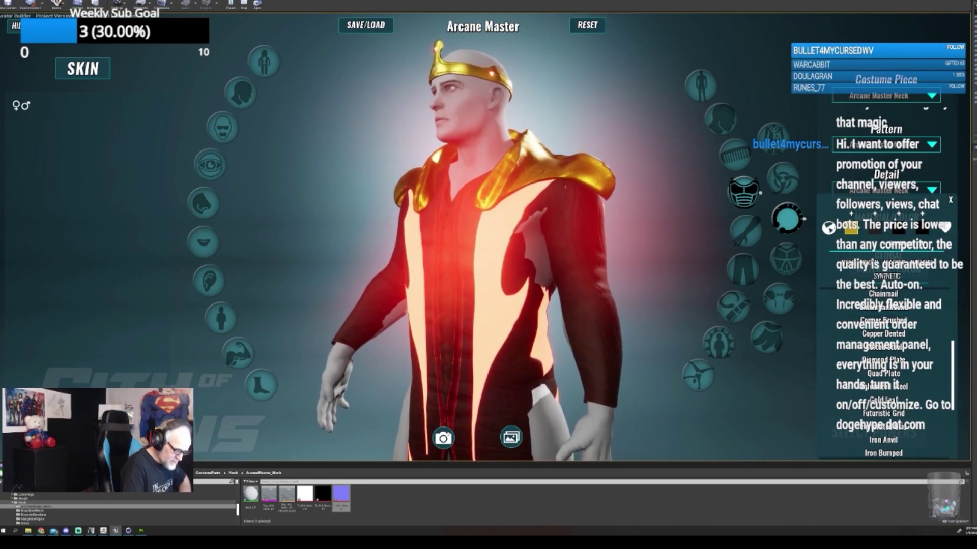
# Set the neck piece's primary color to a lighter yellow and try a color in its second color slot
pyautogui.click(852, 232)
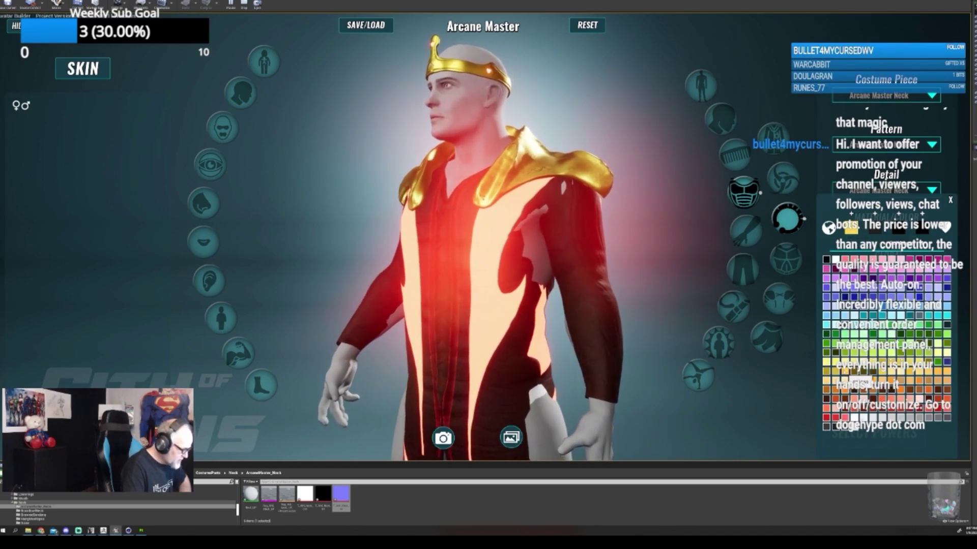
pyautogui.click(845, 362)
pyautogui.click(874, 228)
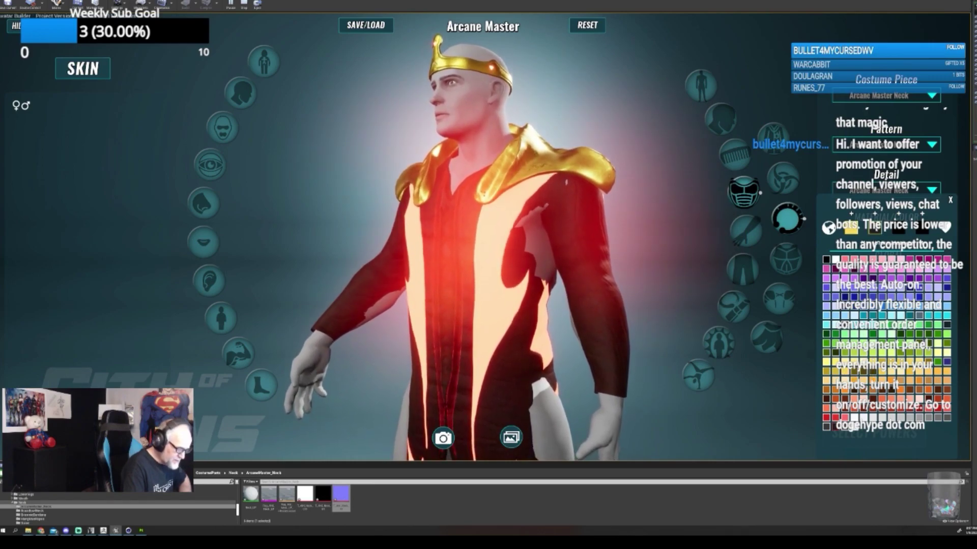
pyautogui.click(854, 282)
pyautogui.click(846, 297)
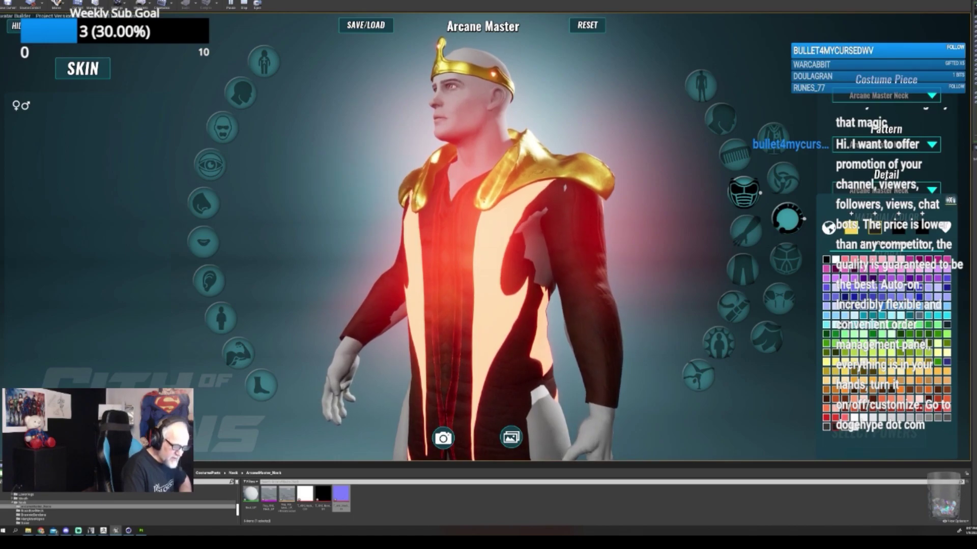
pyautogui.click(950, 200)
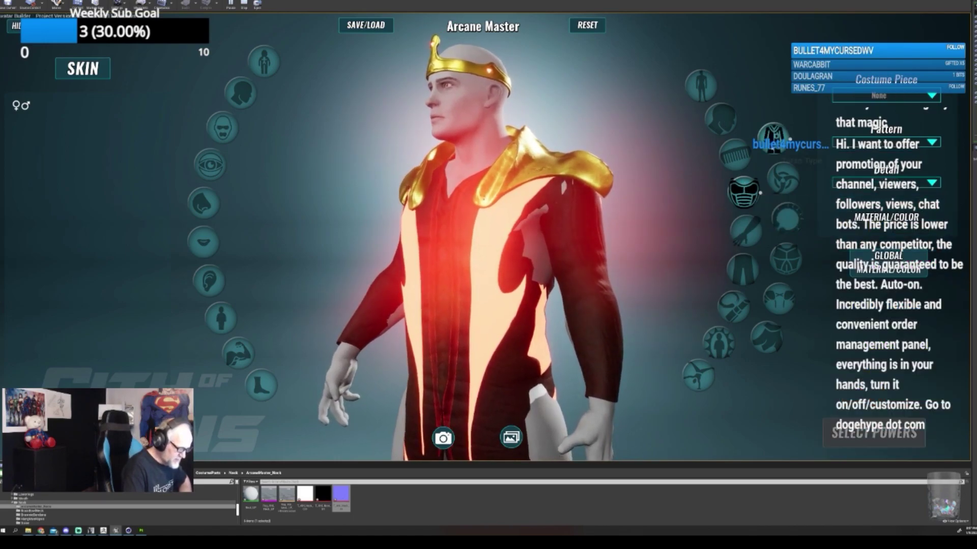
# Reduce the glow of the fourth color on the Arcane Master Robe to 0
pyautogui.click(794, 250)
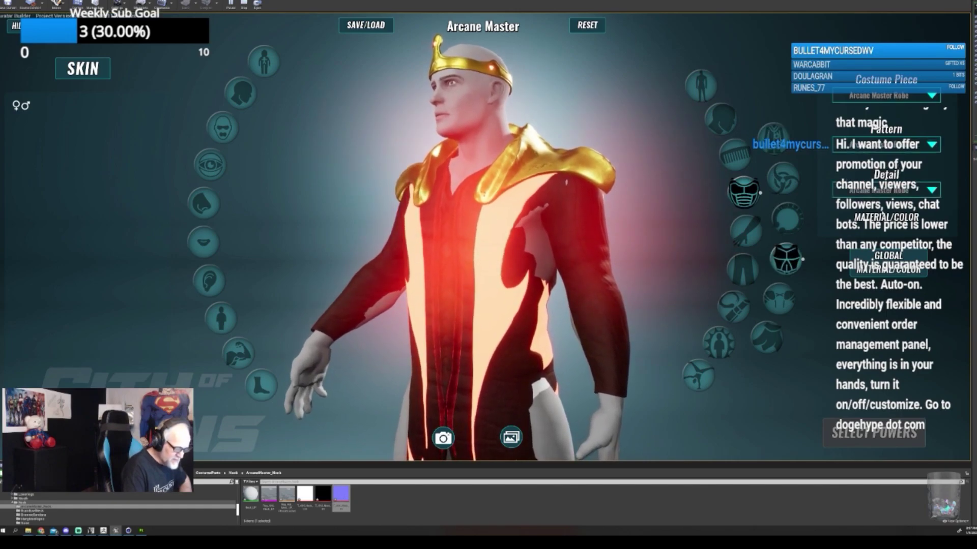
pyautogui.click(886, 217)
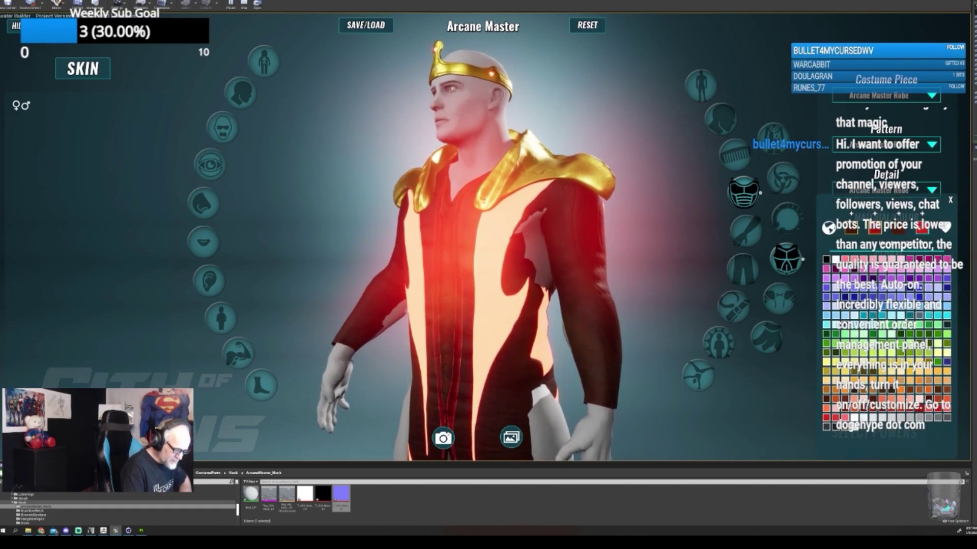
pyautogui.click(922, 228)
pyautogui.moveTo(891, 455); pyautogui.dragTo(844, 450)
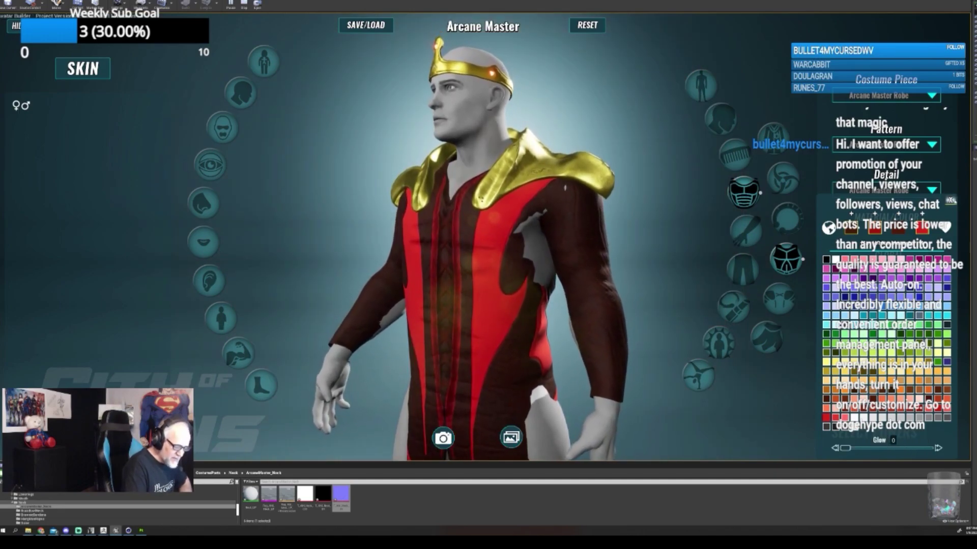
pyautogui.click(950, 200)
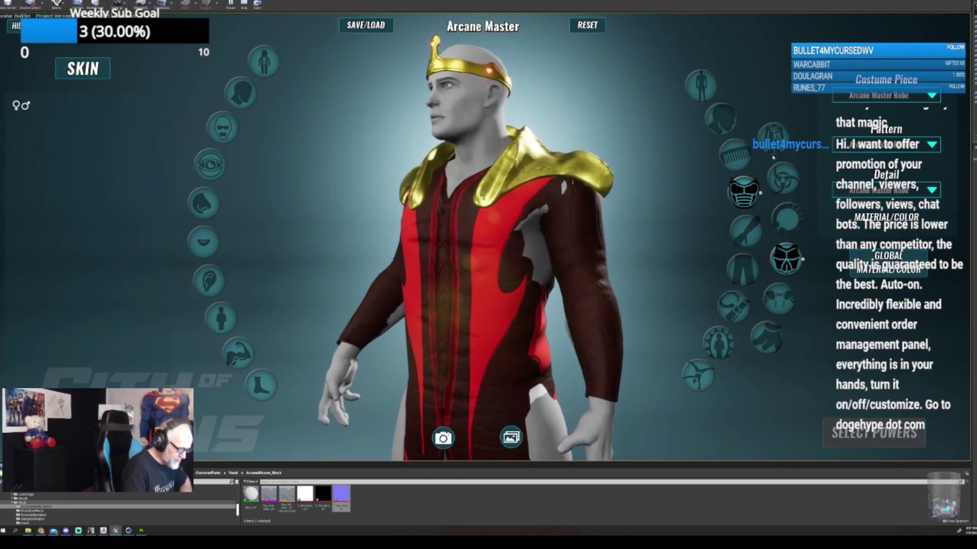
# Set the neck piece's second color to white and look through the metal materials for that slot
pyautogui.click(786, 219)
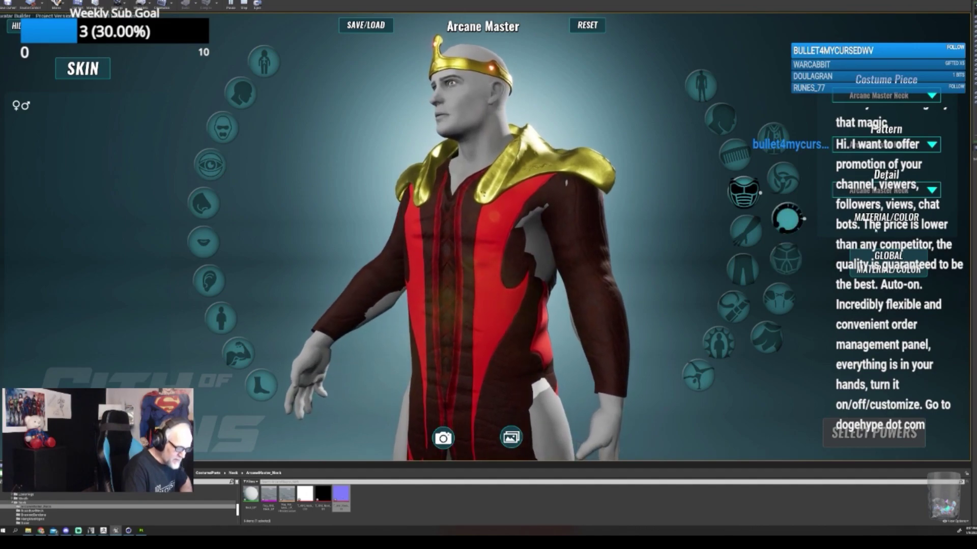
pyautogui.click(888, 218)
pyautogui.click(875, 229)
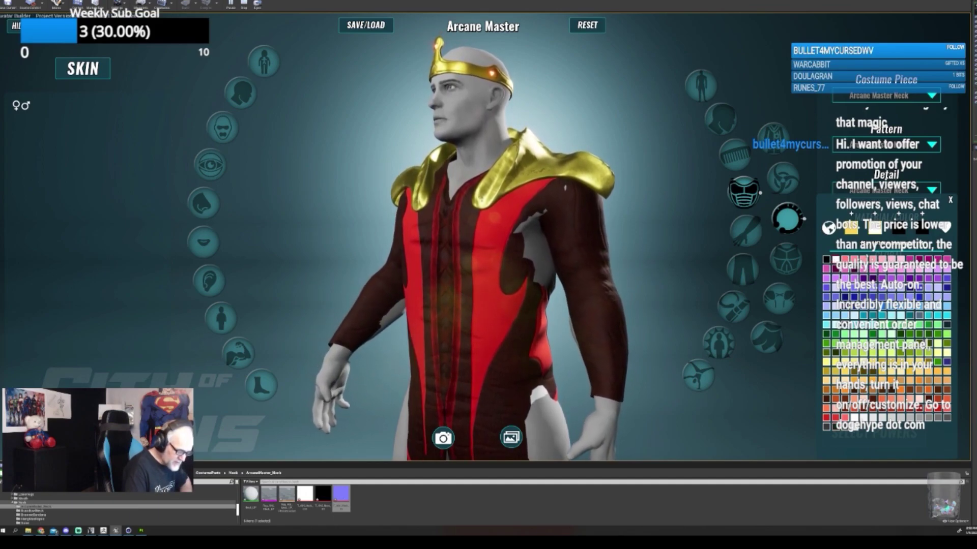
pyautogui.click(880, 244)
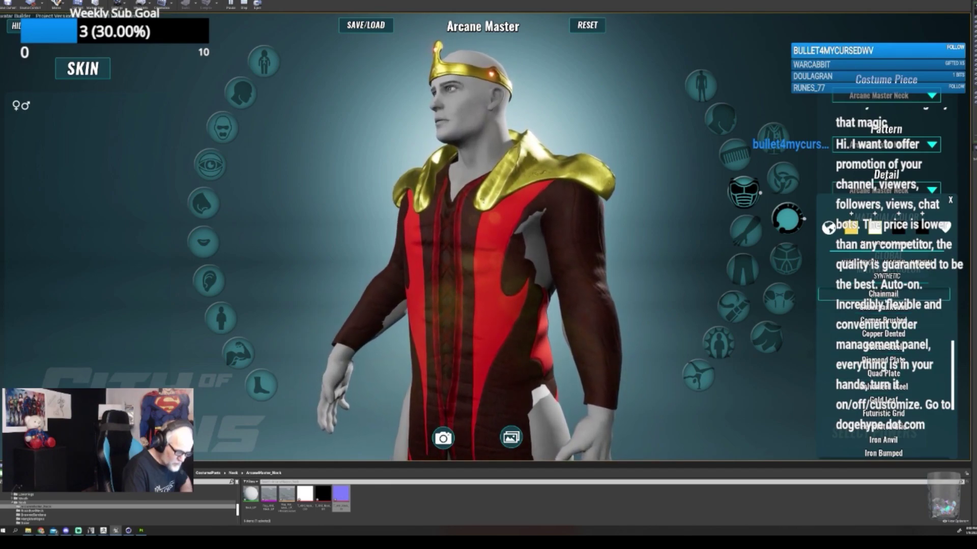
pyautogui.scroll(-2, 883, 334)
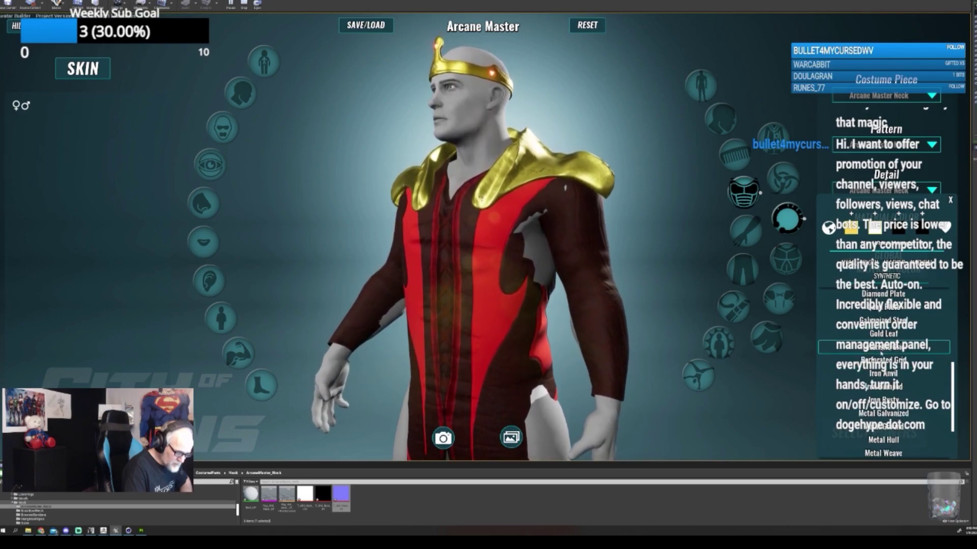
pyautogui.scroll(-1, 882, 352)
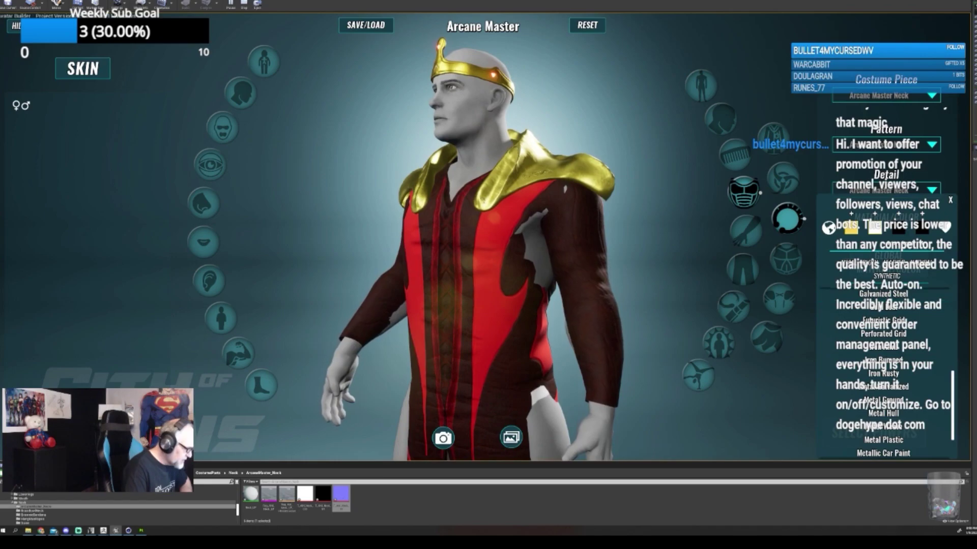
# Set the neck piece's third color to white and look through the metal materials for that slot
pyautogui.click(898, 227)
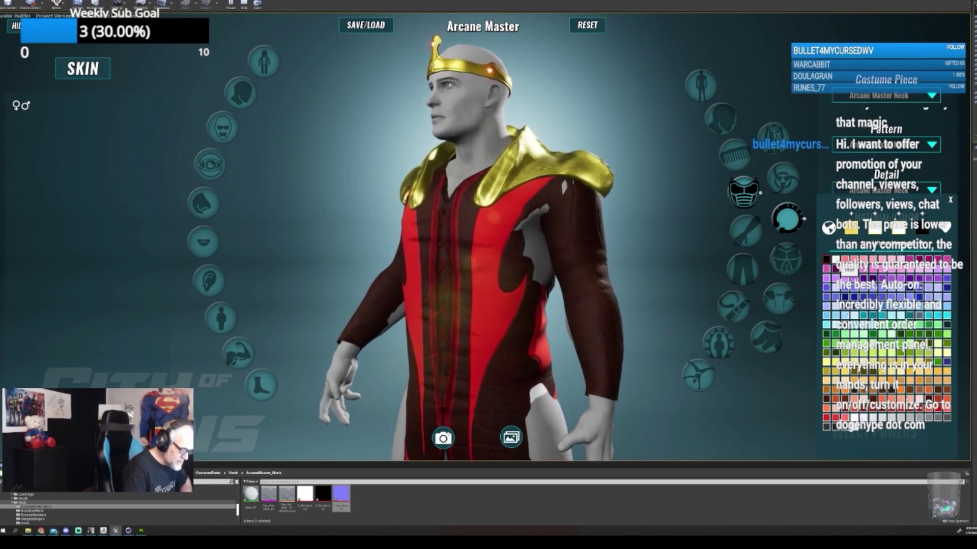
pyautogui.click(879, 243)
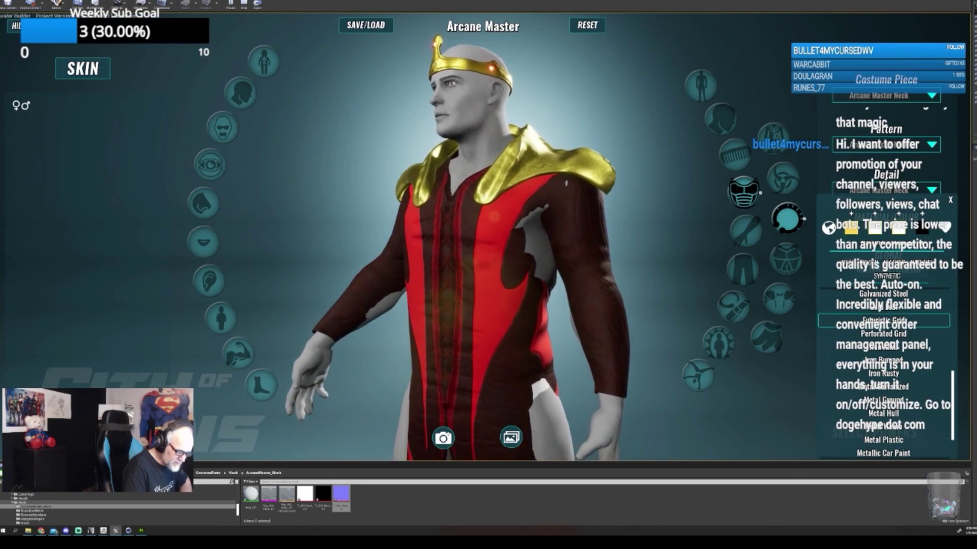
pyautogui.scroll(-4, 884, 348)
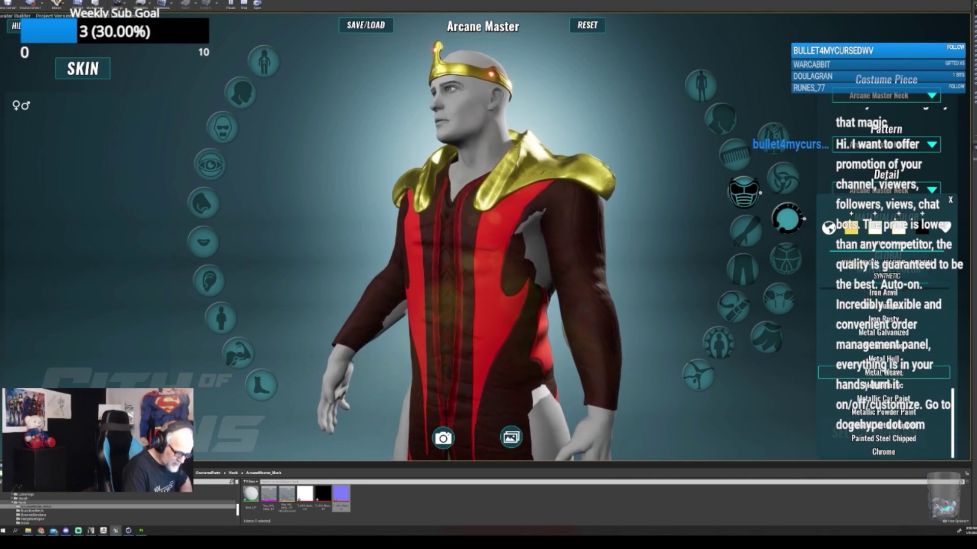
pyautogui.scroll(1, 887, 382)
pyautogui.scroll(2, 887, 380)
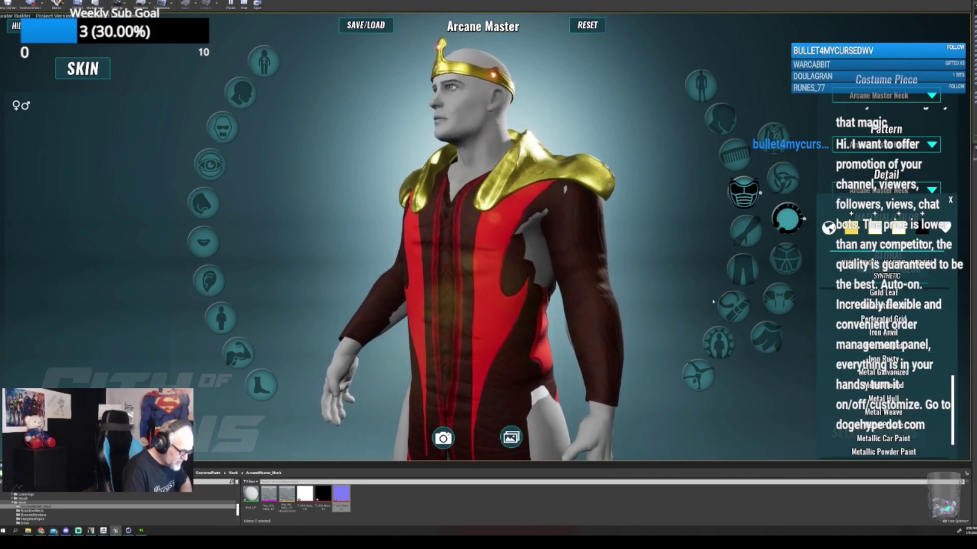
# Inspect the recolored costume from several angles, save the Arcane Master character and close the neck piece's material settings
pyautogui.moveTo(670, 262); pyautogui.dragTo(677, 229)
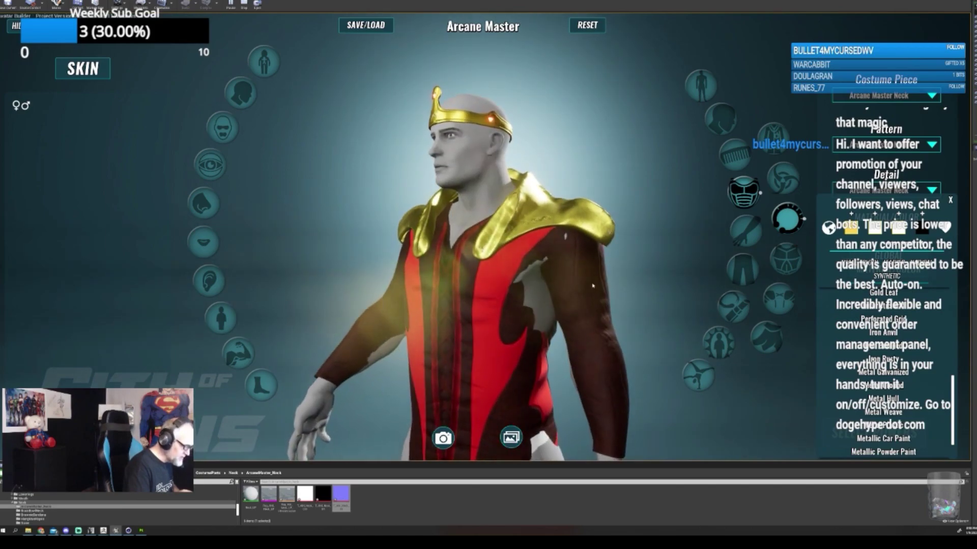
pyautogui.scroll(2, 589, 282)
pyautogui.scroll(-5, 589, 282)
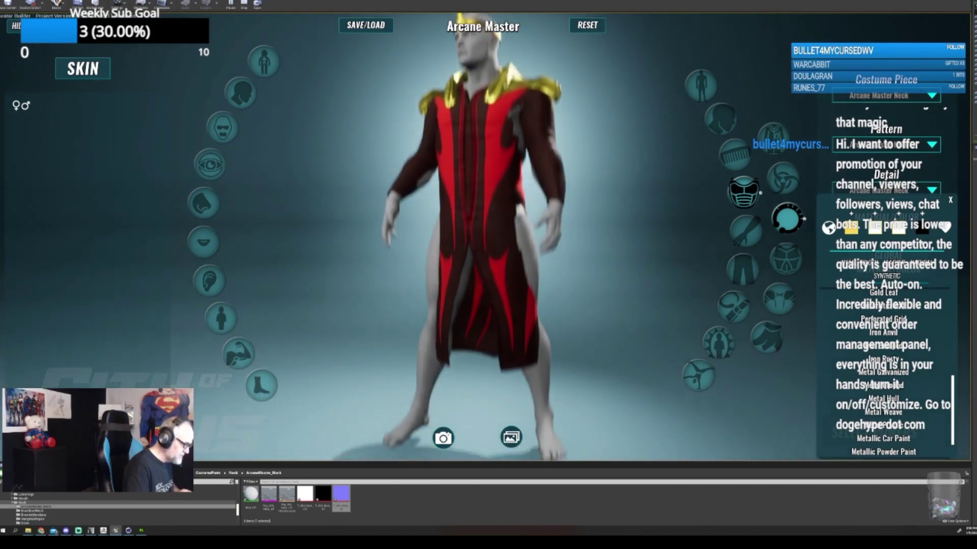
pyautogui.moveTo(574, 317); pyautogui.dragTo(636, 318)
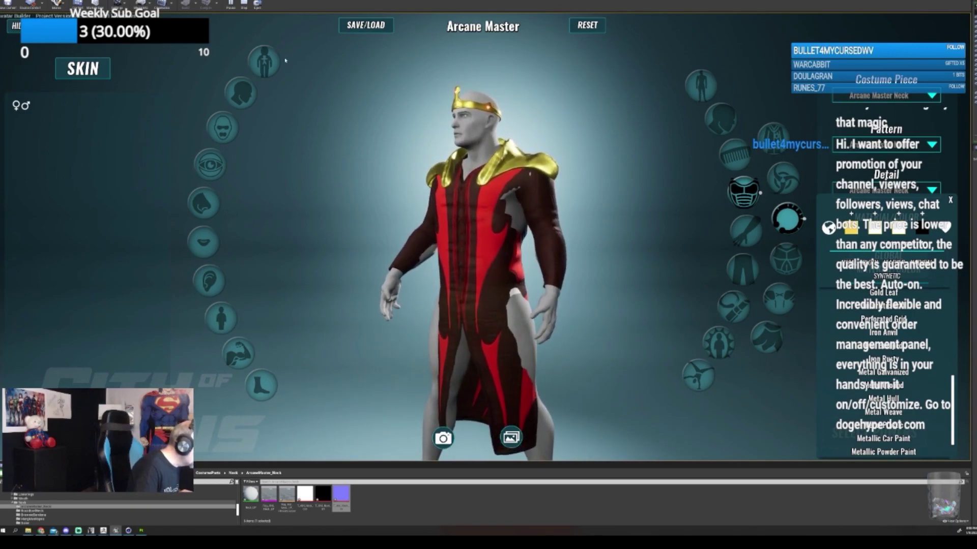
pyautogui.click(366, 24)
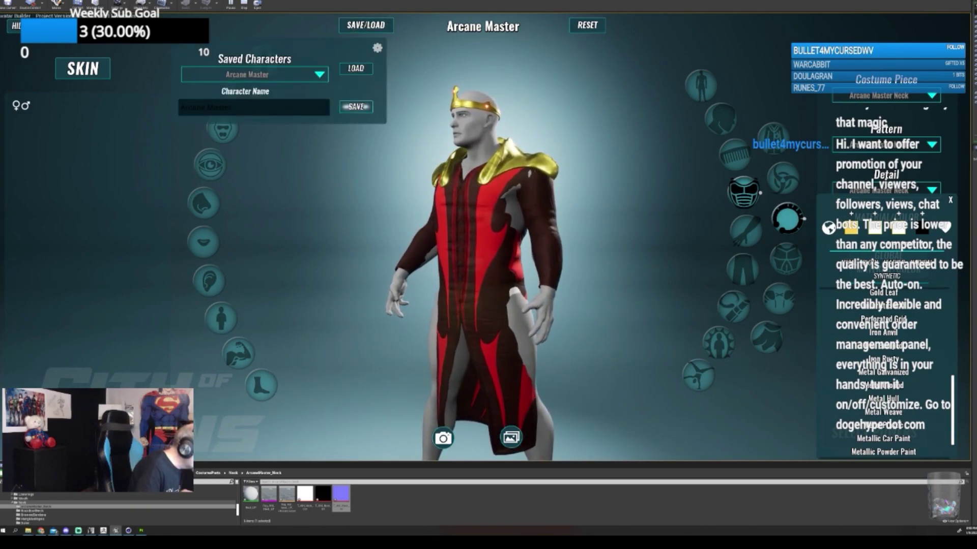
pyautogui.click(354, 106)
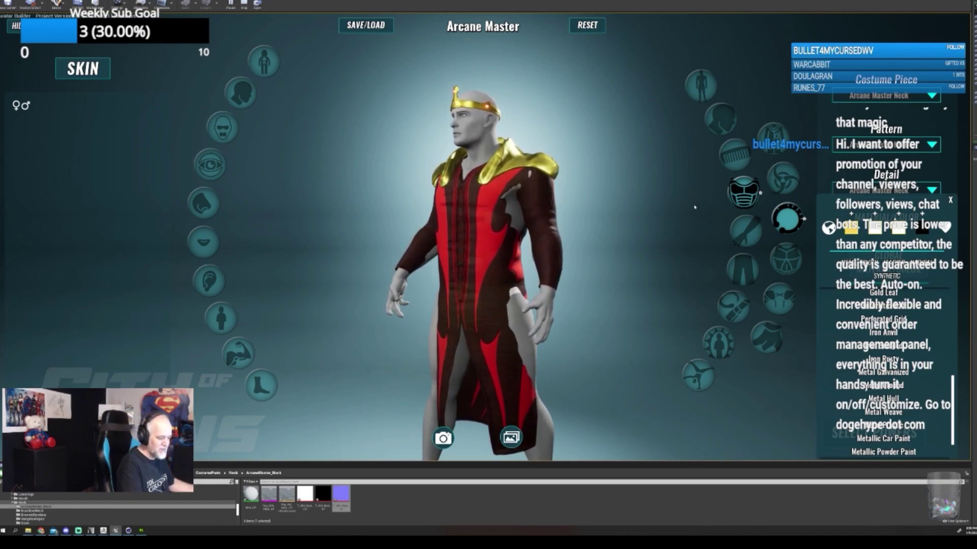
pyautogui.click(951, 201)
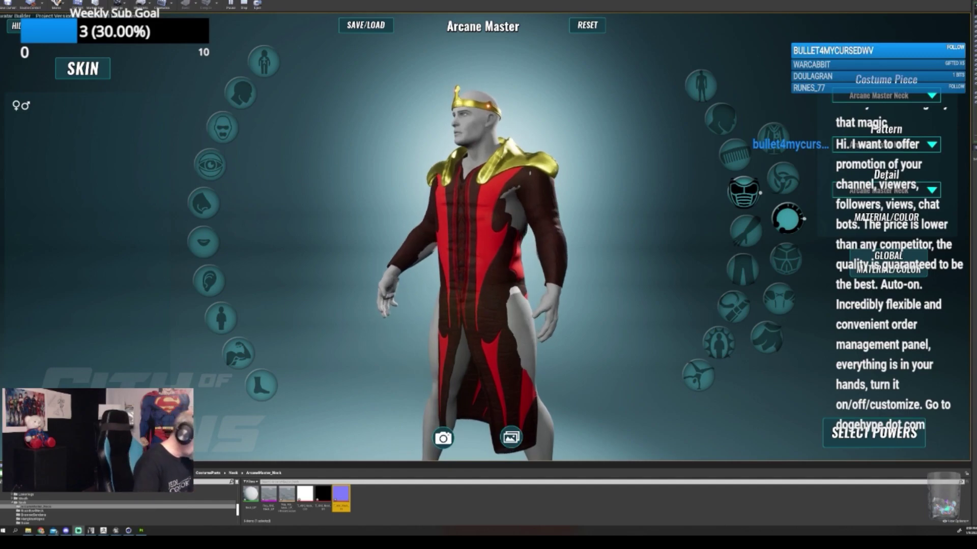
# Switch to Substance Painter, close the file window over it and hide the dark base layer on the neck piece
pyautogui.click(257, 5)
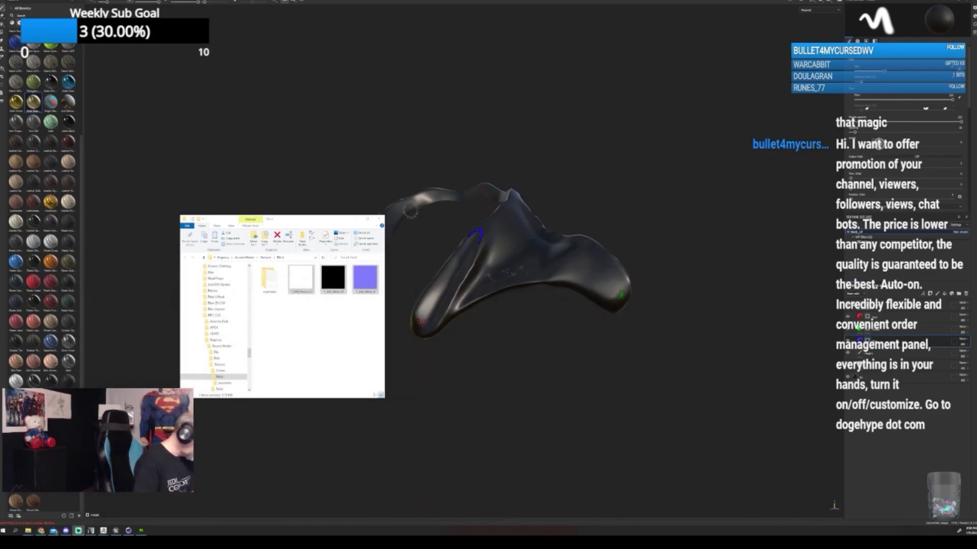
pyautogui.click(356, 219)
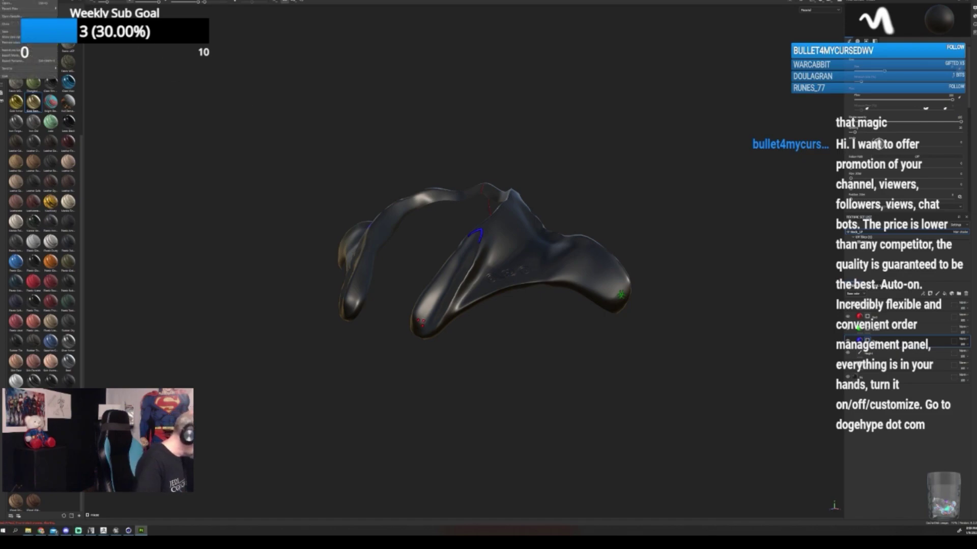
pyautogui.click(847, 365)
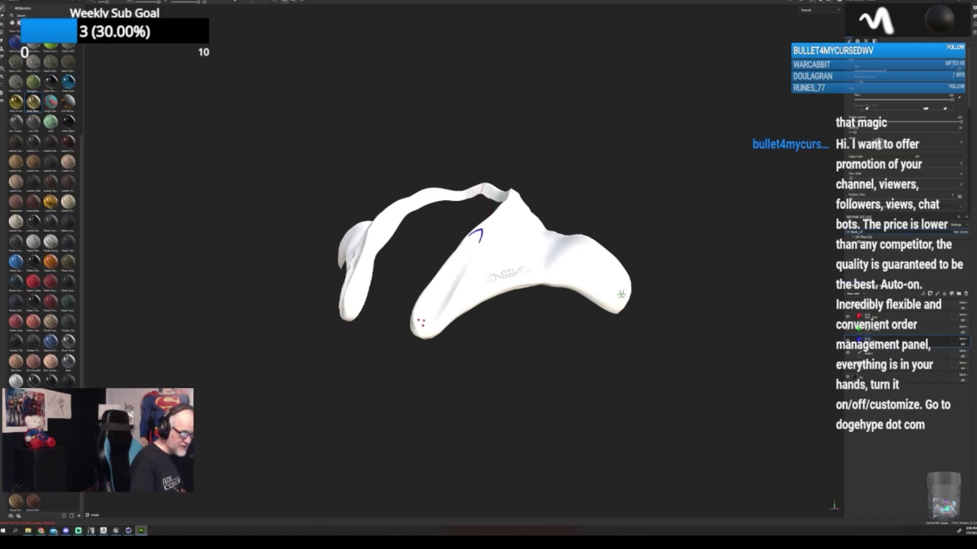
# Switch to ZBrush, cancel the open file export and select the high-poly neck subtool
pyautogui.hotkey('alt', 'Tab')
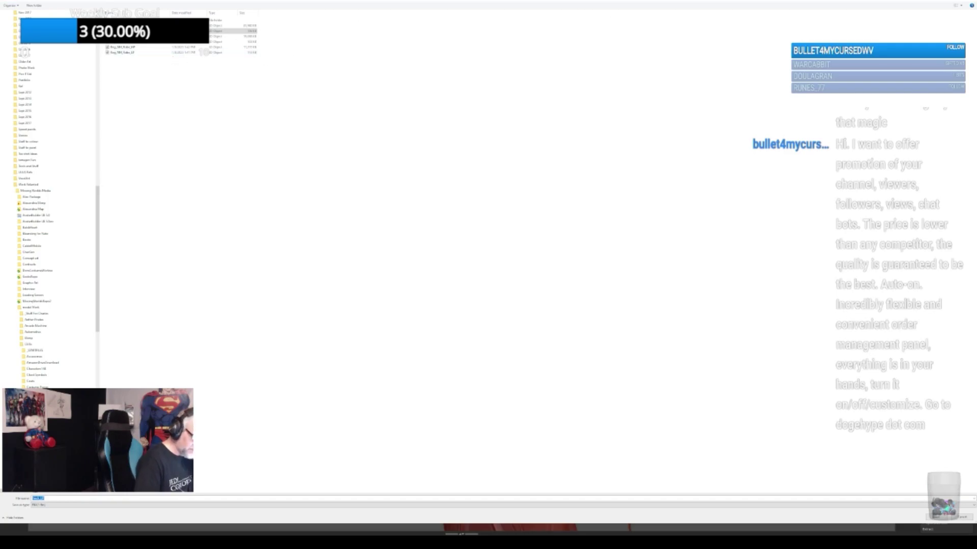
pyautogui.click(962, 518)
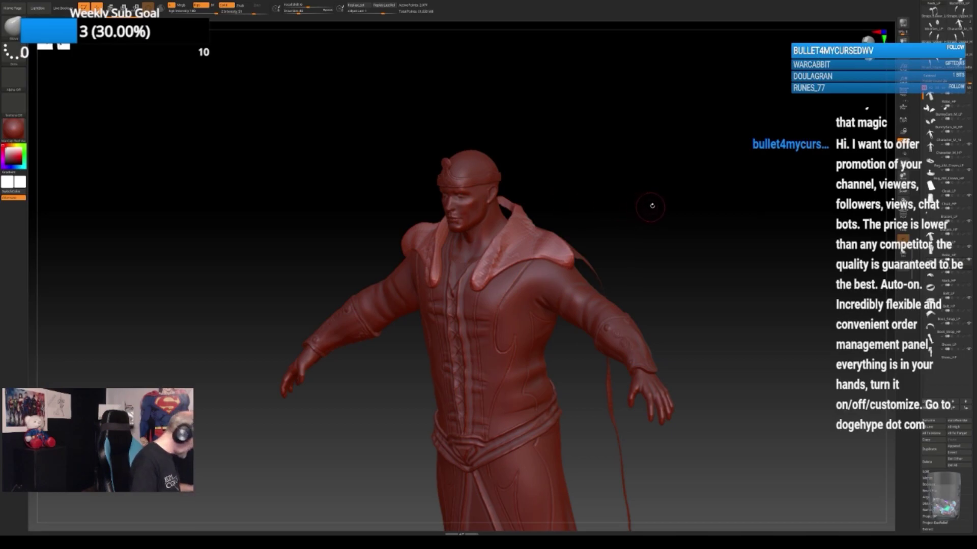
pyautogui.moveTo(653, 206); pyautogui.dragTo(667, 195)
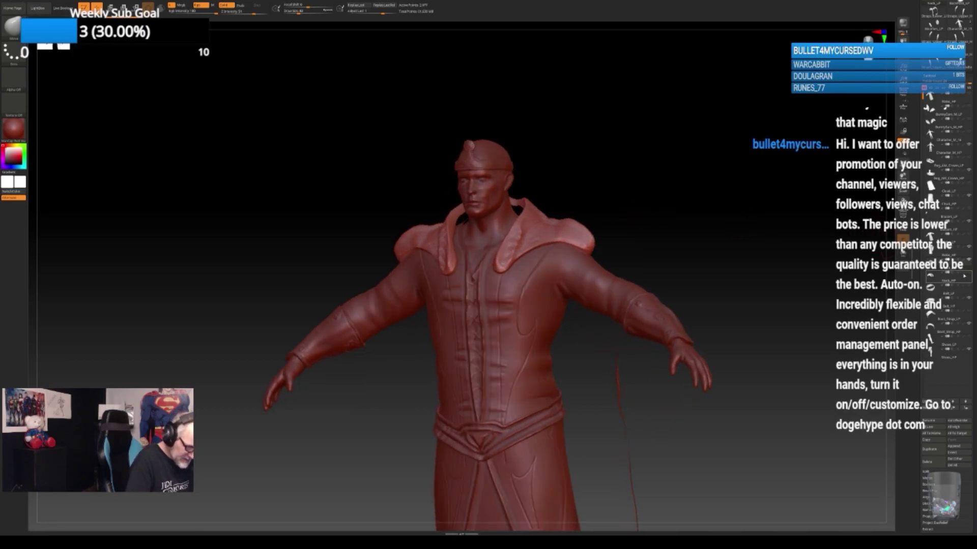
pyautogui.moveTo(962, 264)
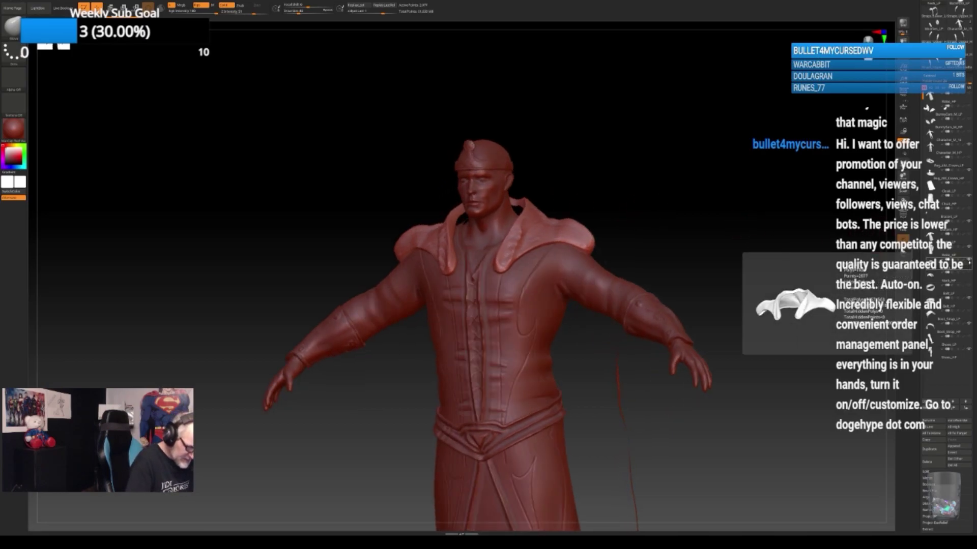
pyautogui.click(948, 277)
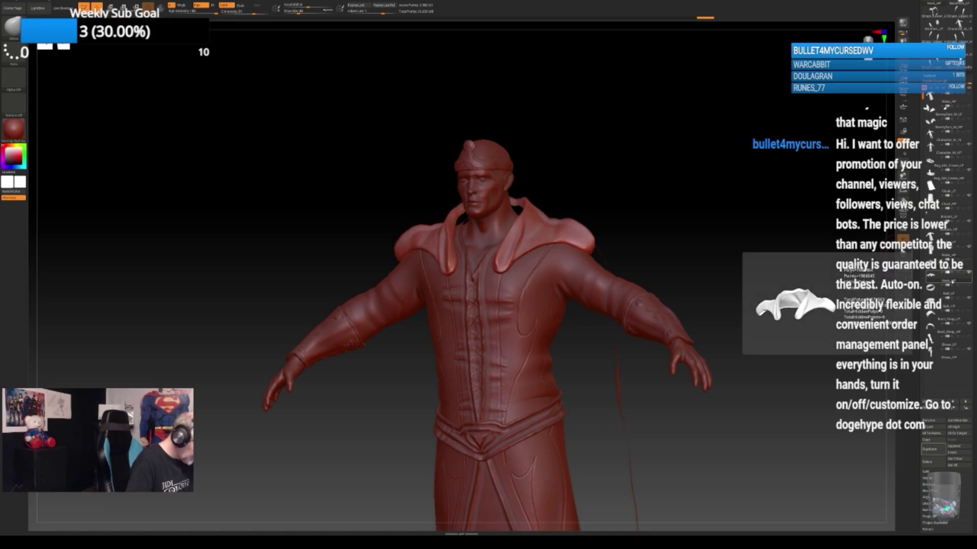
pyautogui.moveTo(762, 286)
pyautogui.mouseDown()
pyautogui.moveTo(678, 290)
pyautogui.moveTo(692, 287)
pyautogui.mouseUp()
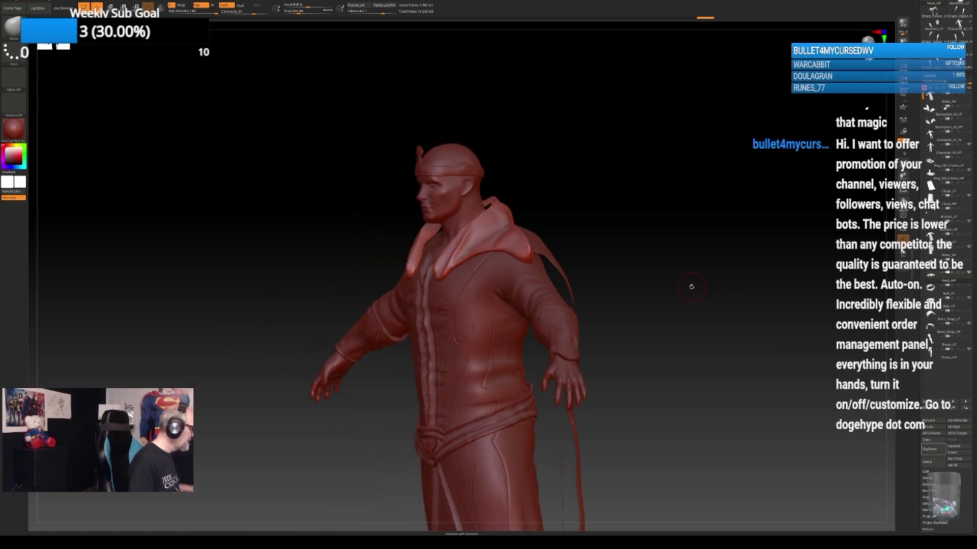
pyautogui.moveTo(674, 280)
pyautogui.mouseDown()
pyautogui.moveTo(688, 278)
pyautogui.moveTo(659, 282)
pyautogui.mouseUp()
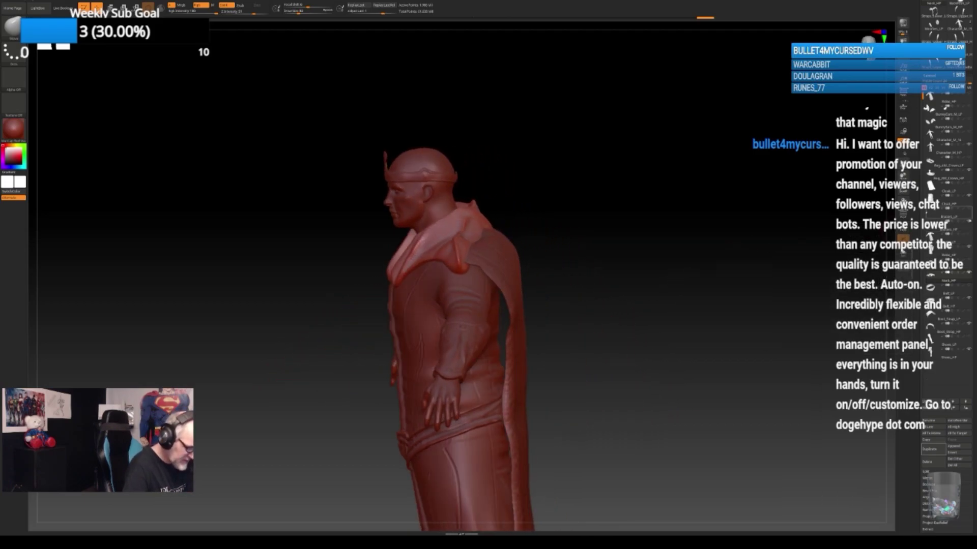
# Select the low-poly bracers subtool and export it as an FBX file with the FBX ExportImport plugin
pyautogui.click(969, 221)
pyautogui.click(969, 210)
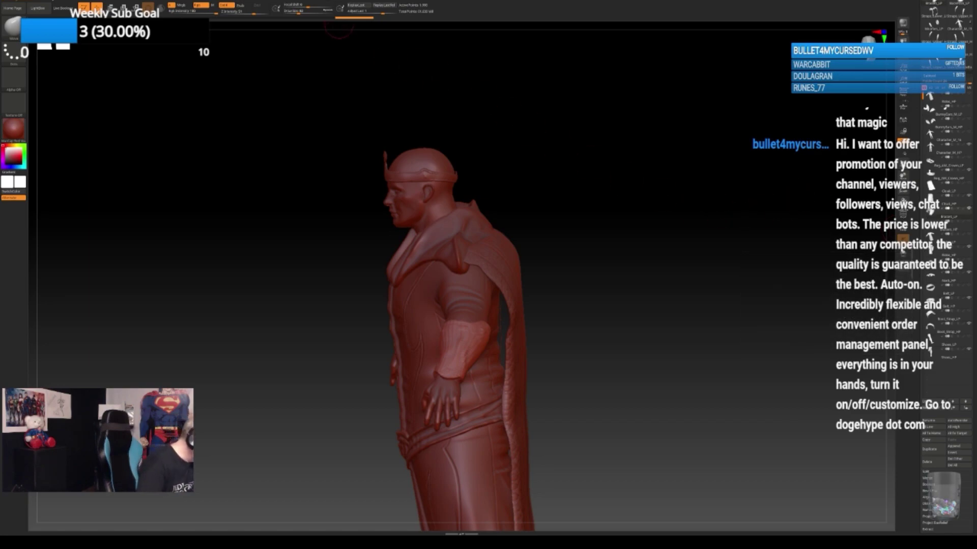
pyautogui.click(339, 22)
pyautogui.click(338, 58)
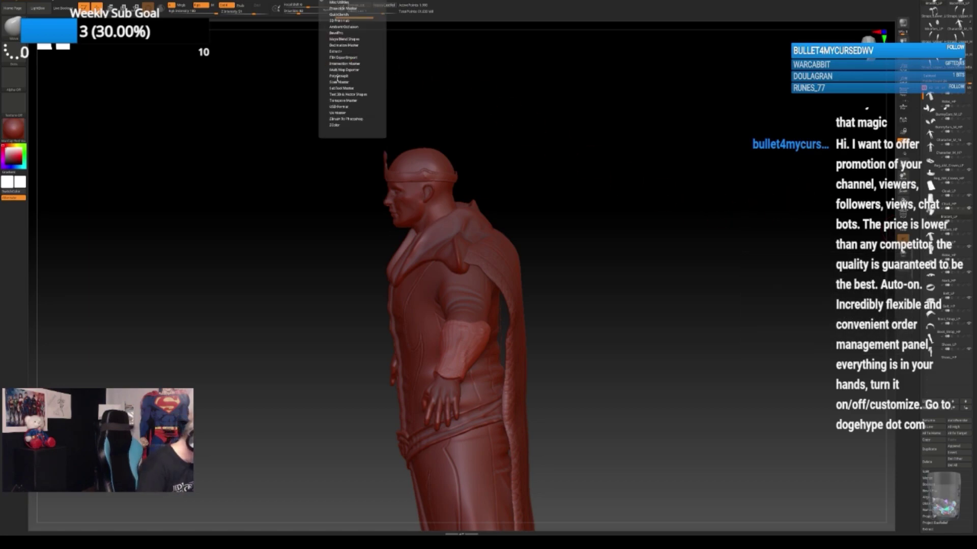
pyautogui.click(336, 112)
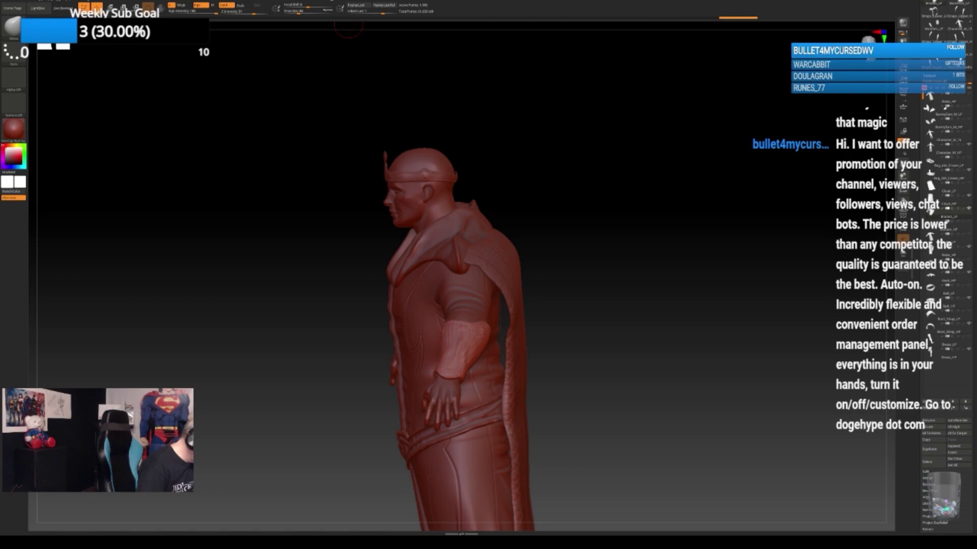
pyautogui.click(329, 1)
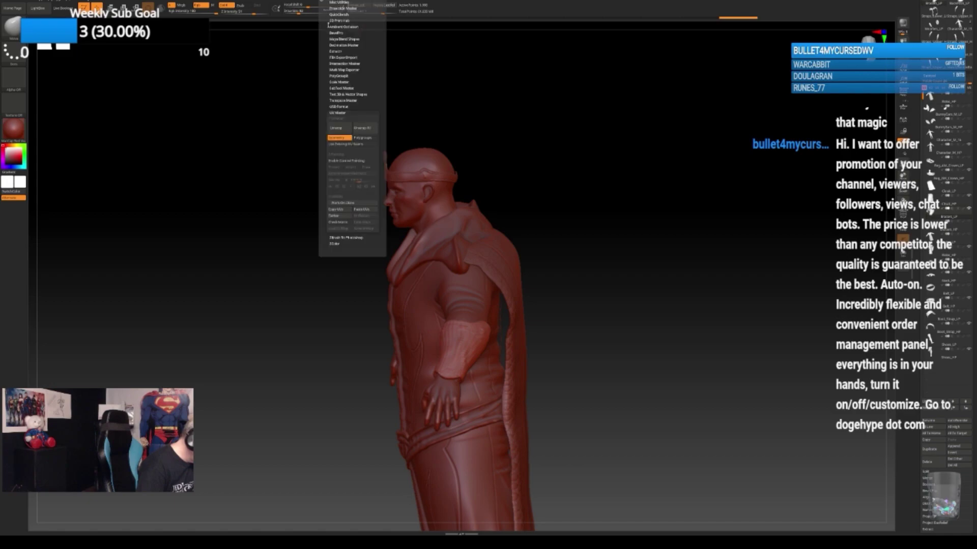
pyautogui.click(336, 113)
pyautogui.click(340, 57)
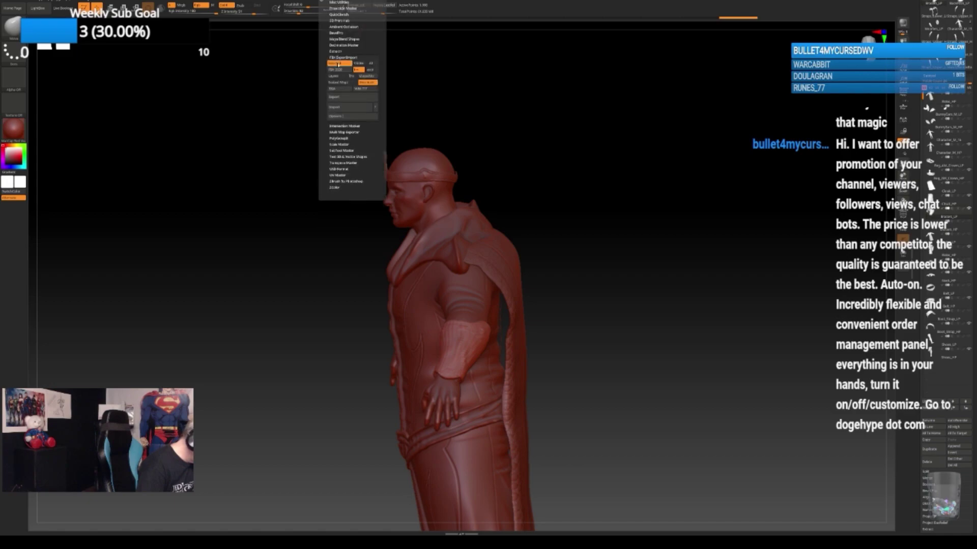
pyautogui.click(338, 64)
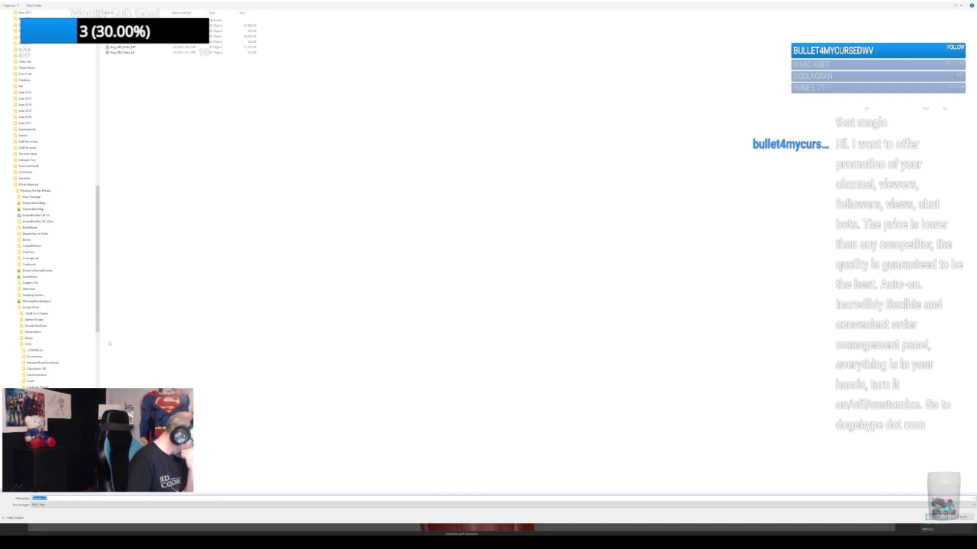
pyautogui.click(934, 516)
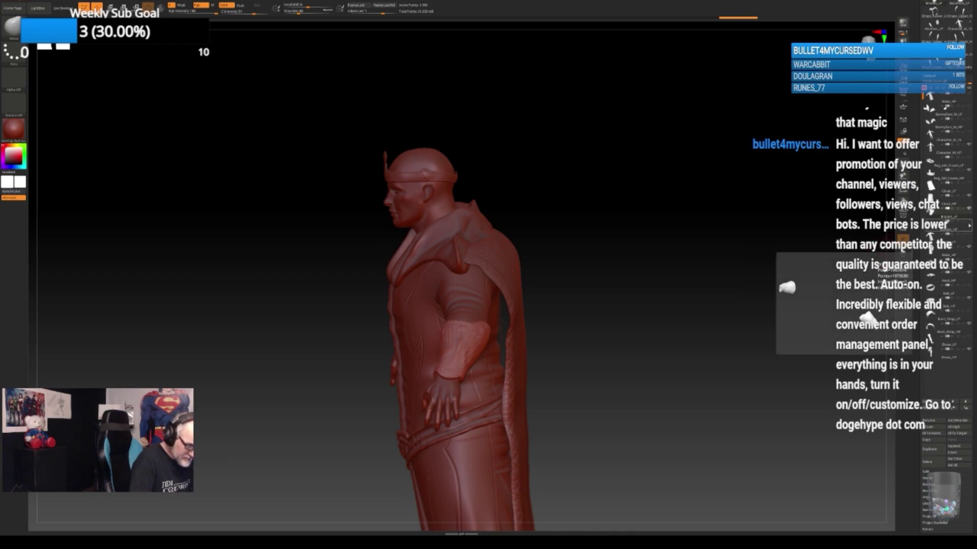
# Select the high-poly bracers subtool and export it as an FBX file to the same folder
pyautogui.click(968, 220)
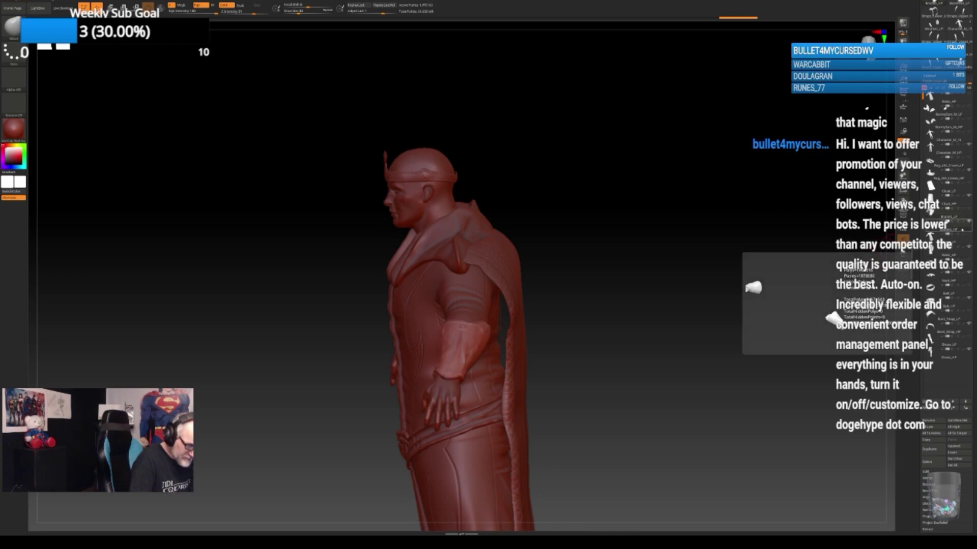
pyautogui.click(330, 1)
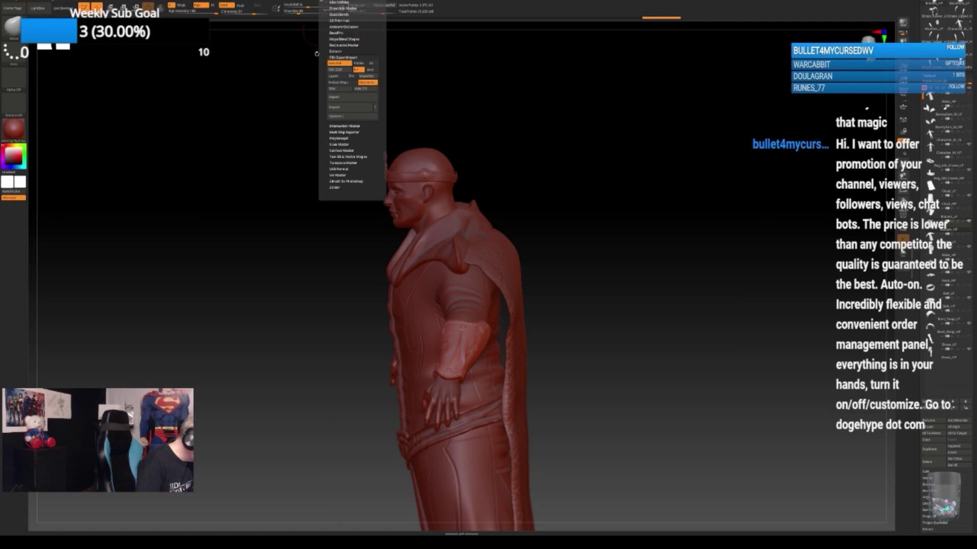
pyautogui.click(346, 99)
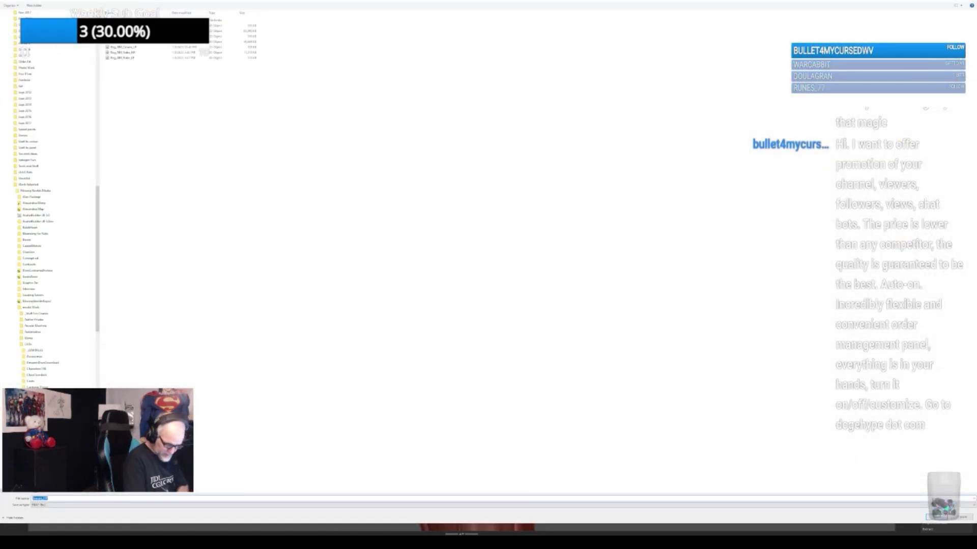
pyautogui.press('Return')
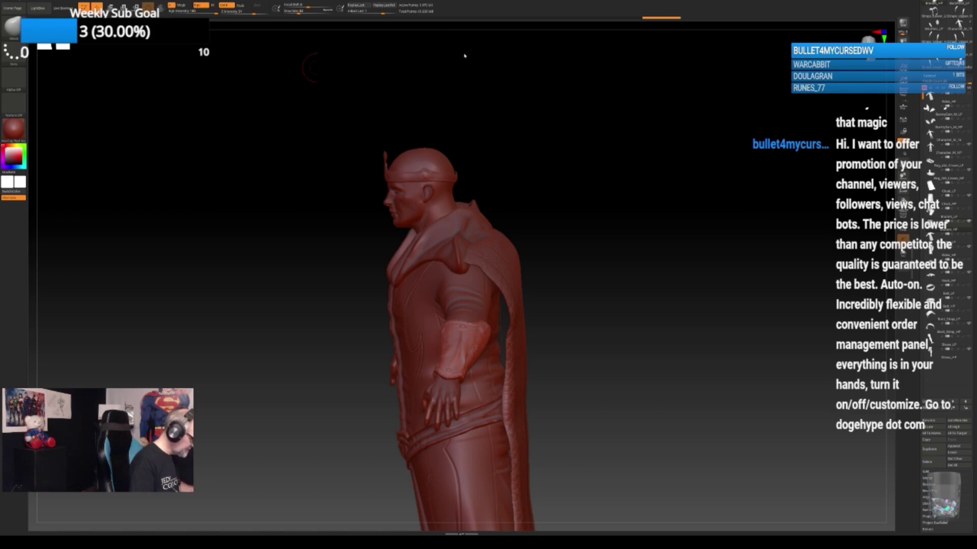
# Switch to Substance Painter and create a new project from the exported low-poly bracers mesh
pyautogui.hotkey('alt', 'Tab')
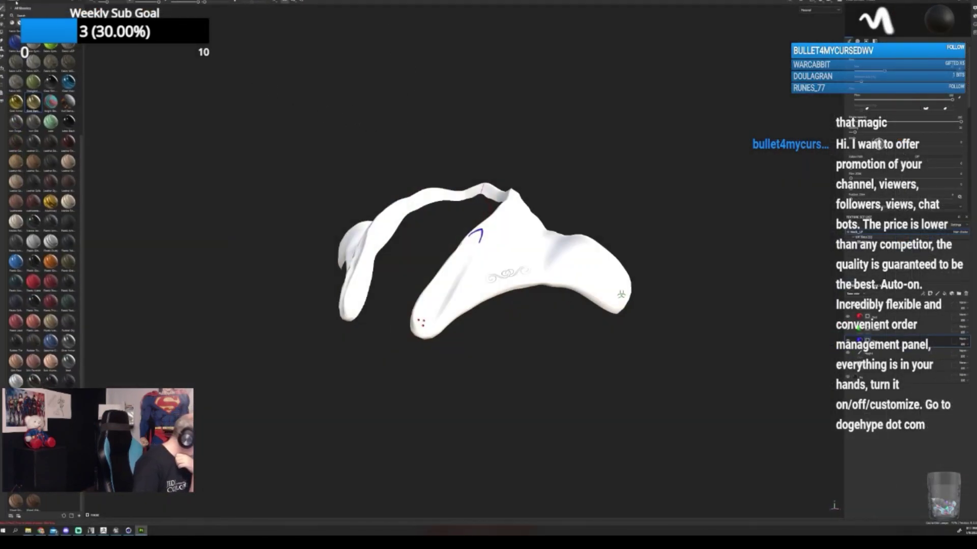
pyautogui.click(5, 1)
pyautogui.click(7, 1)
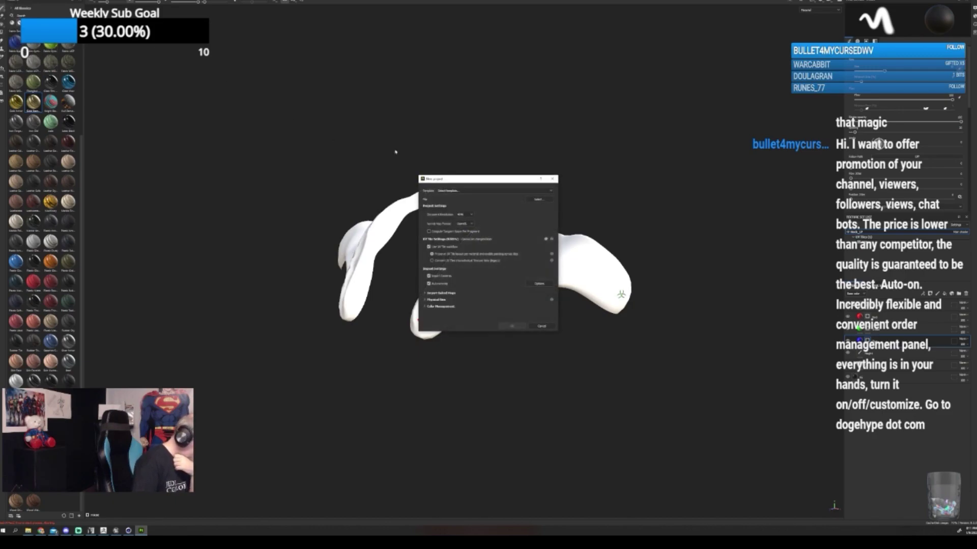
pyautogui.click(538, 199)
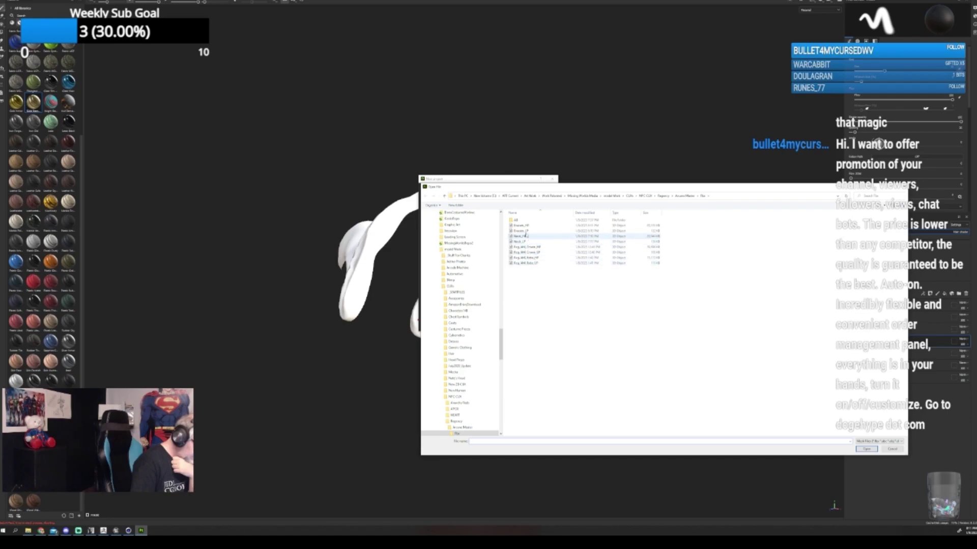
pyautogui.click(525, 236)
pyautogui.click(866, 448)
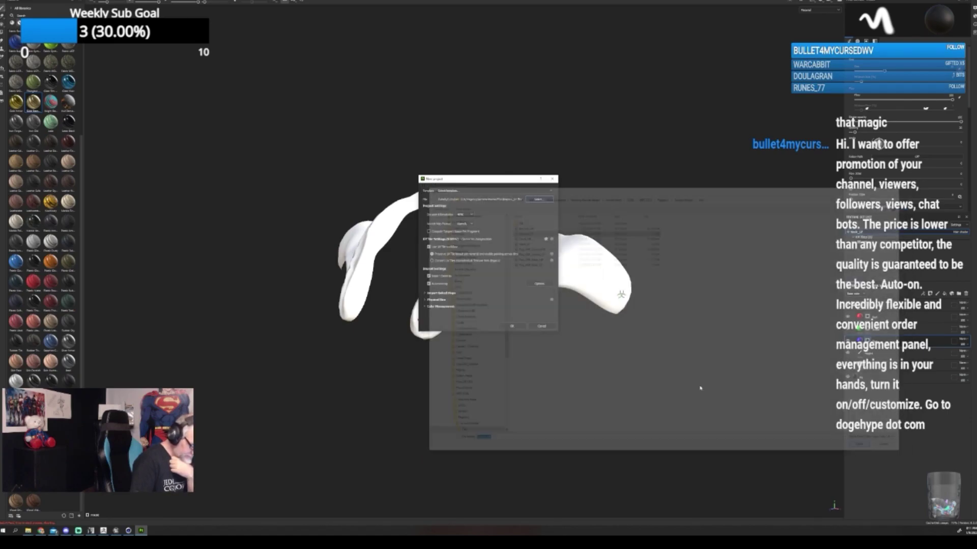
pyautogui.click(512, 326)
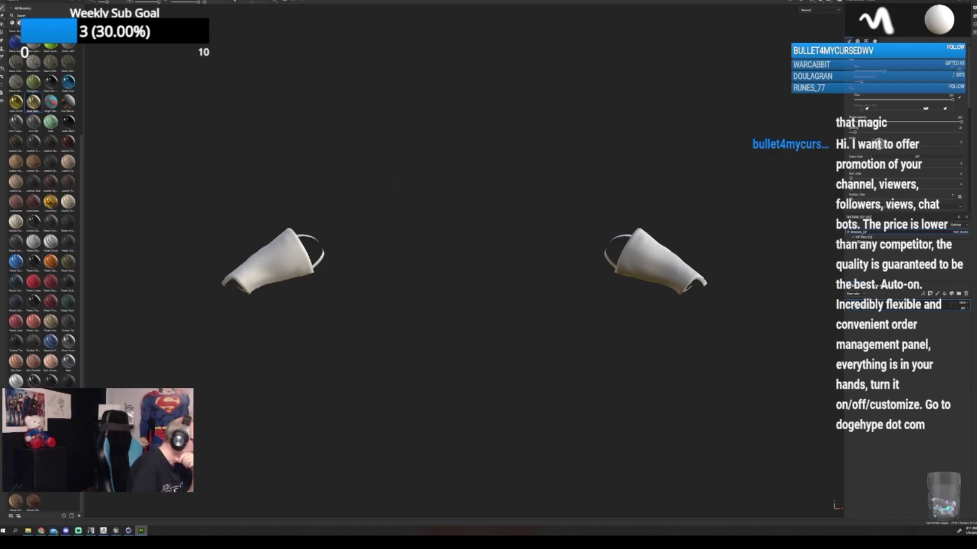
# Switch to ZBrush, select the low-poly cloak subtool and export it as an FBX file with the FBX ExportImport plugin
pyautogui.hotkey('alt', 'Tab')
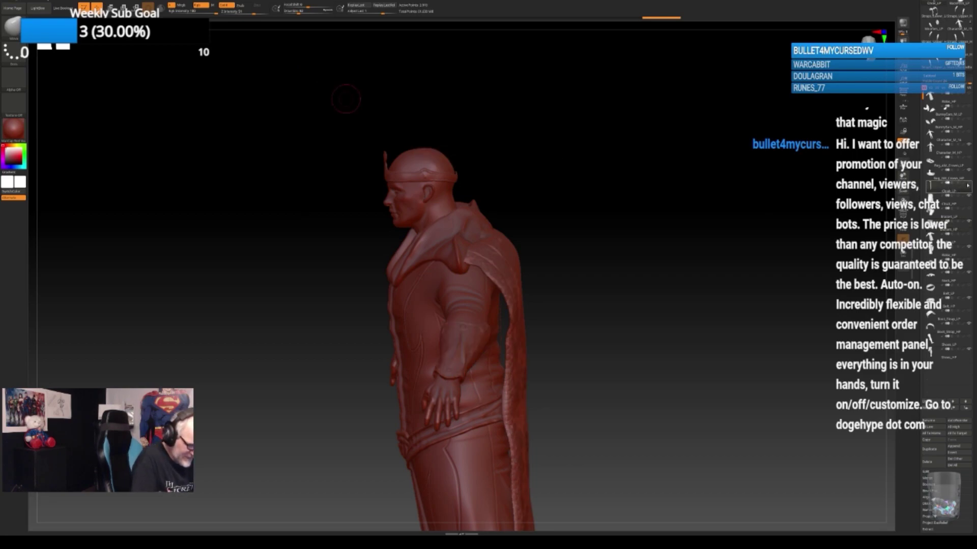
pyautogui.click(949, 188)
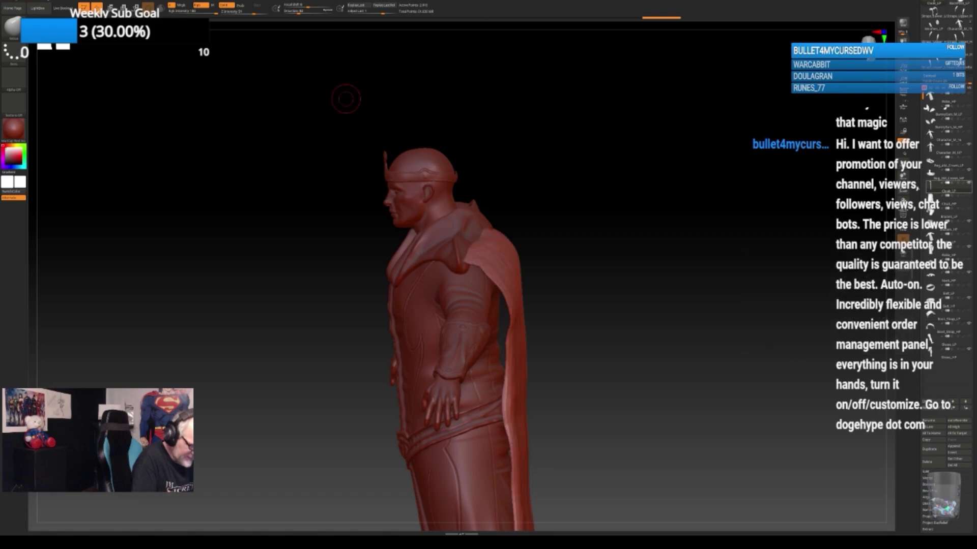
pyautogui.click(330, 2)
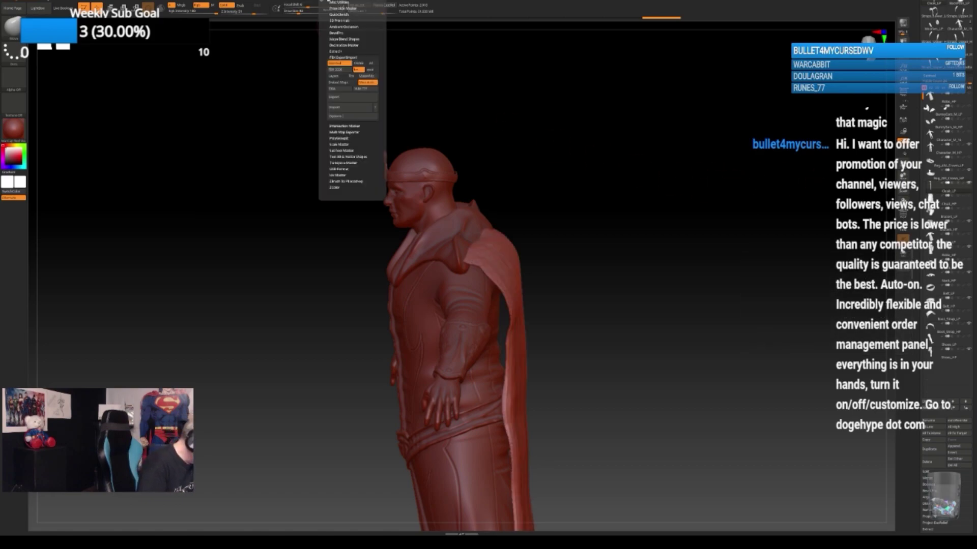
pyautogui.click(335, 57)
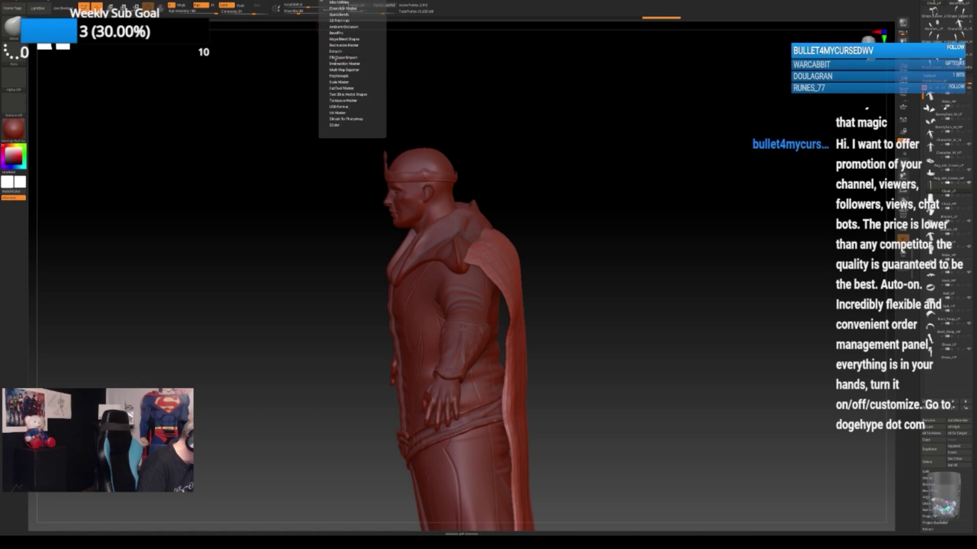
pyautogui.click(339, 113)
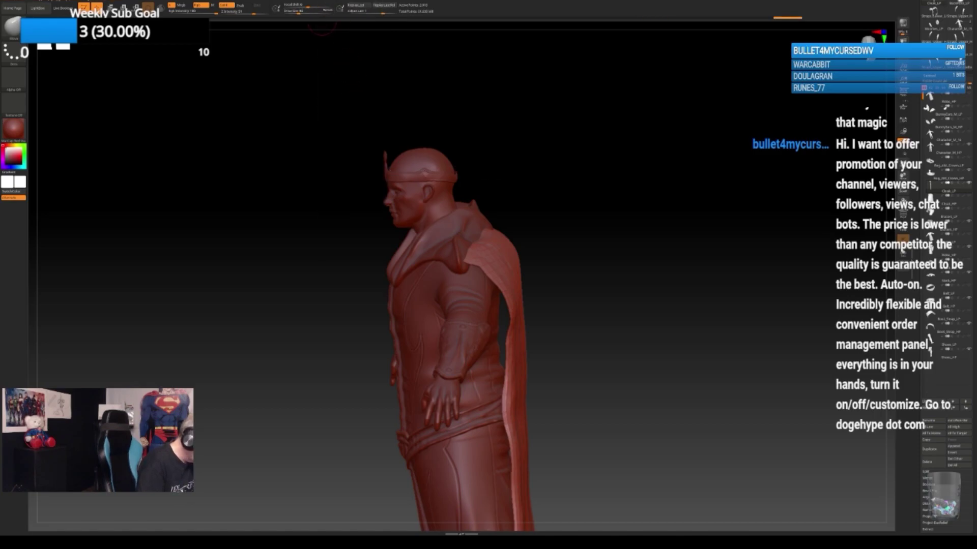
pyautogui.click(323, 9)
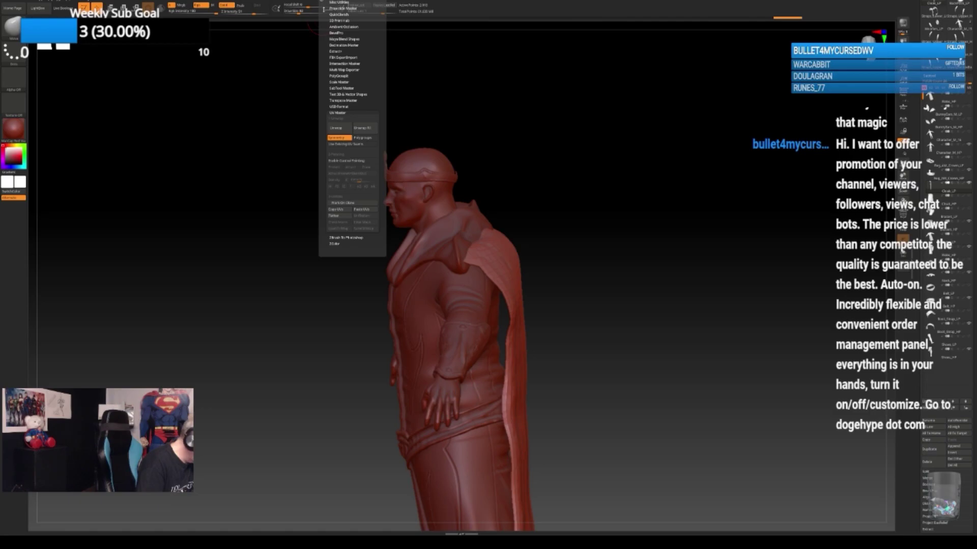
pyautogui.click(339, 113)
pyautogui.click(333, 57)
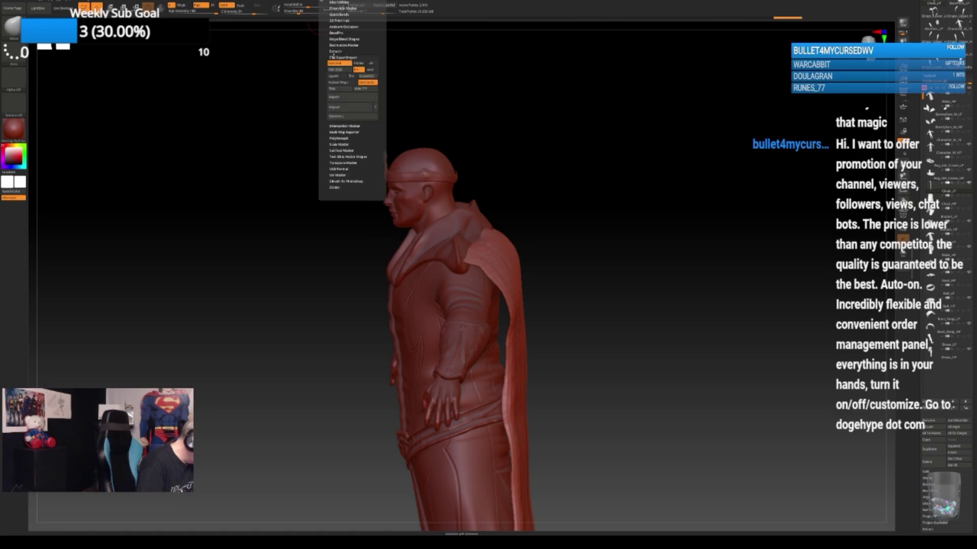
pyautogui.click(342, 97)
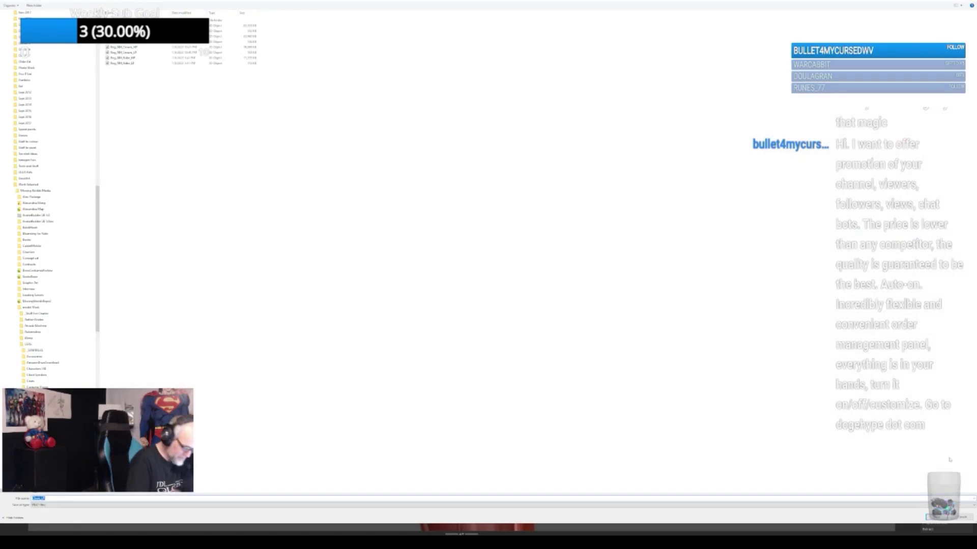
pyautogui.press('Return')
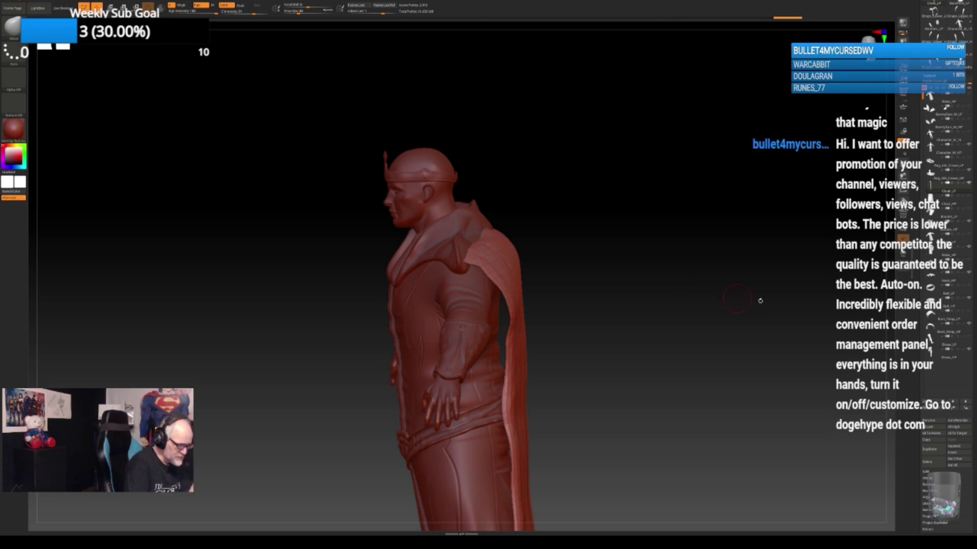
# Select the high-poly cloak subtool and export it as an FBX file alongside the low-poly cloak file
pyautogui.moveTo(964, 229)
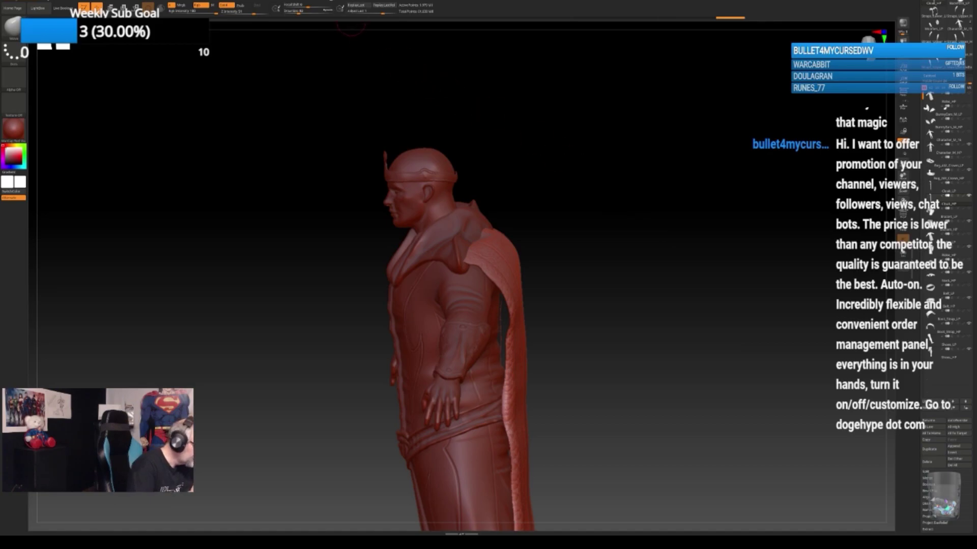
pyautogui.click(340, 6)
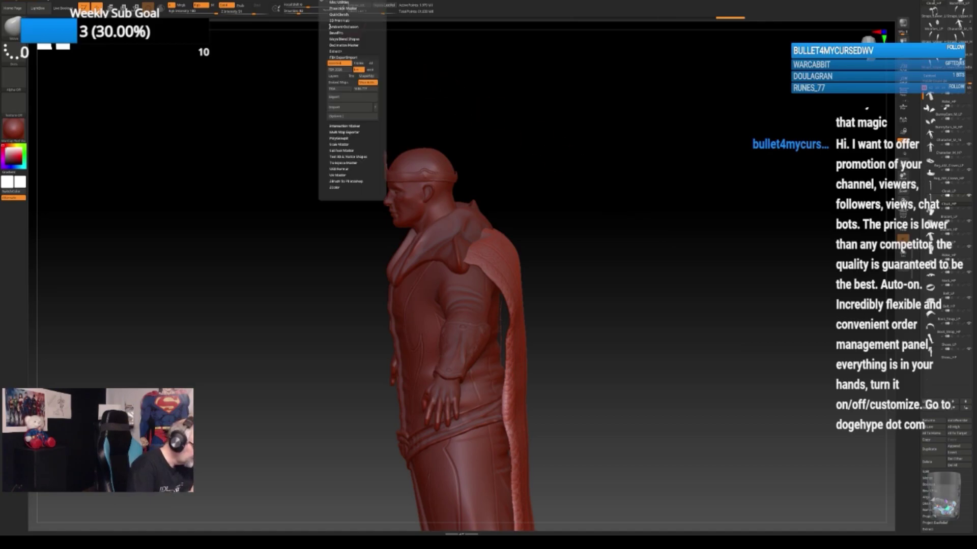
pyautogui.click(338, 96)
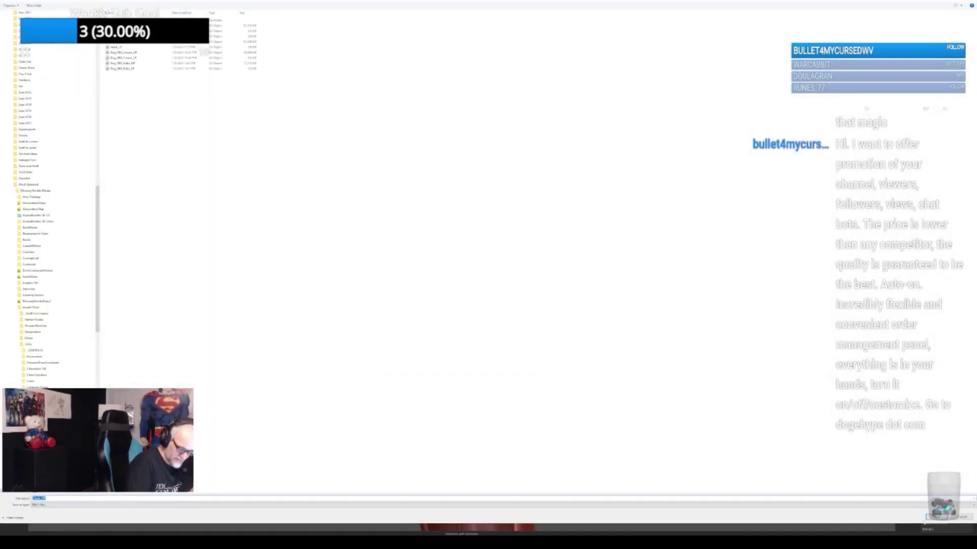
pyautogui.click(934, 518)
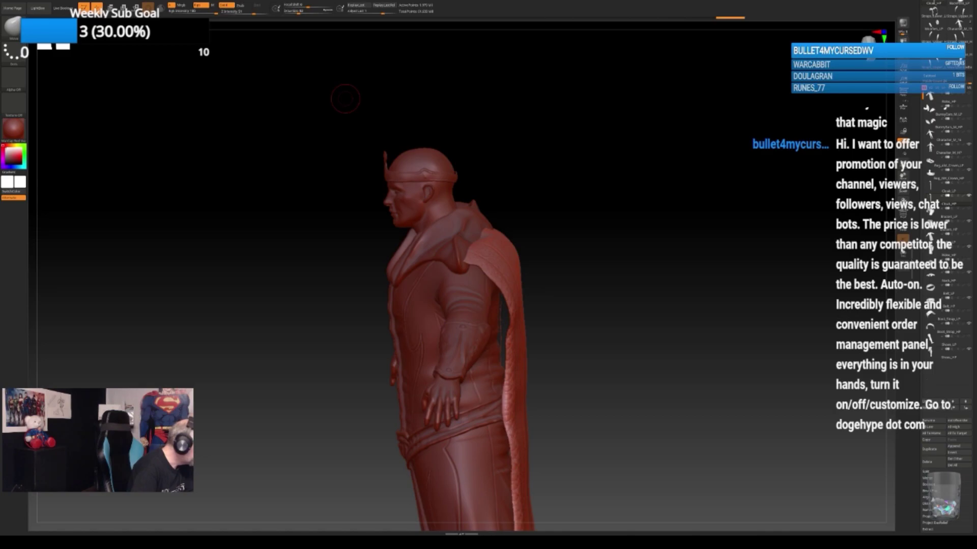
# Switch to Substance Painter and create a new project from the Cloak_LP mesh, discarding the unsaved bracers project
pyautogui.hotkey('alt', 'Tab')
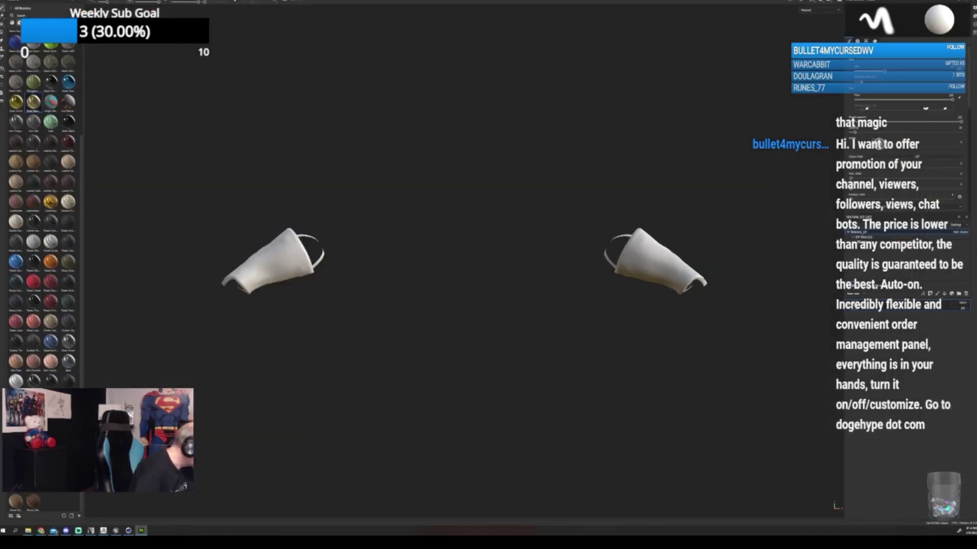
pyautogui.hotkey('ctrl', 'n')
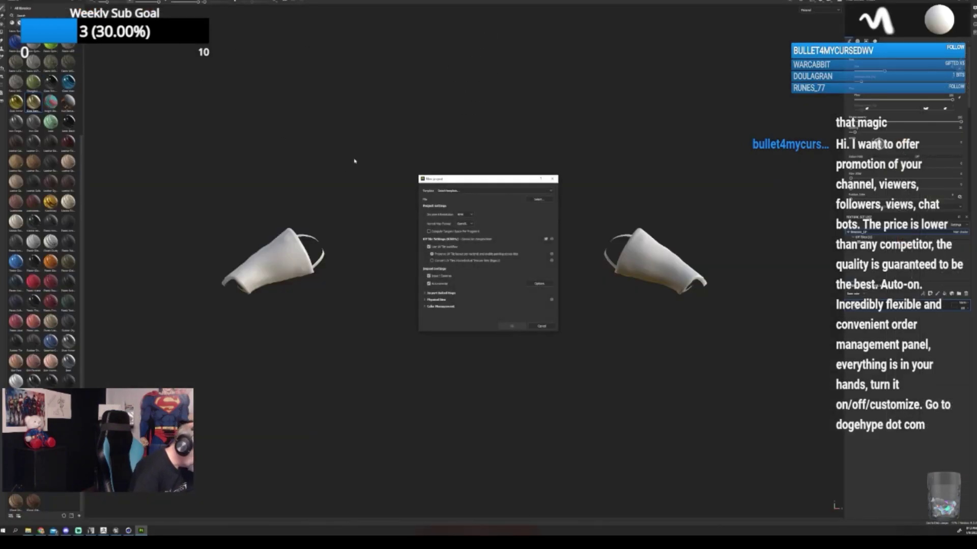
pyautogui.click(532, 200)
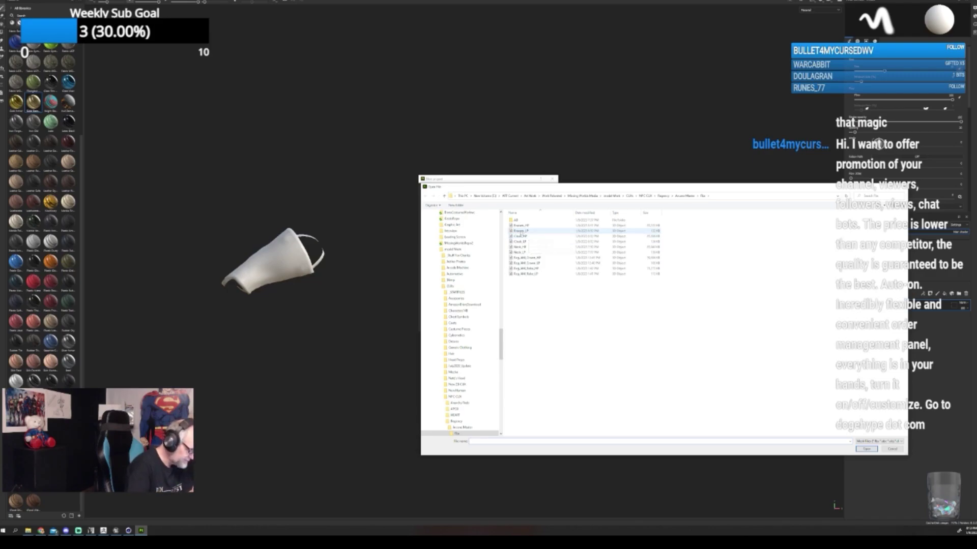
pyautogui.click(524, 241)
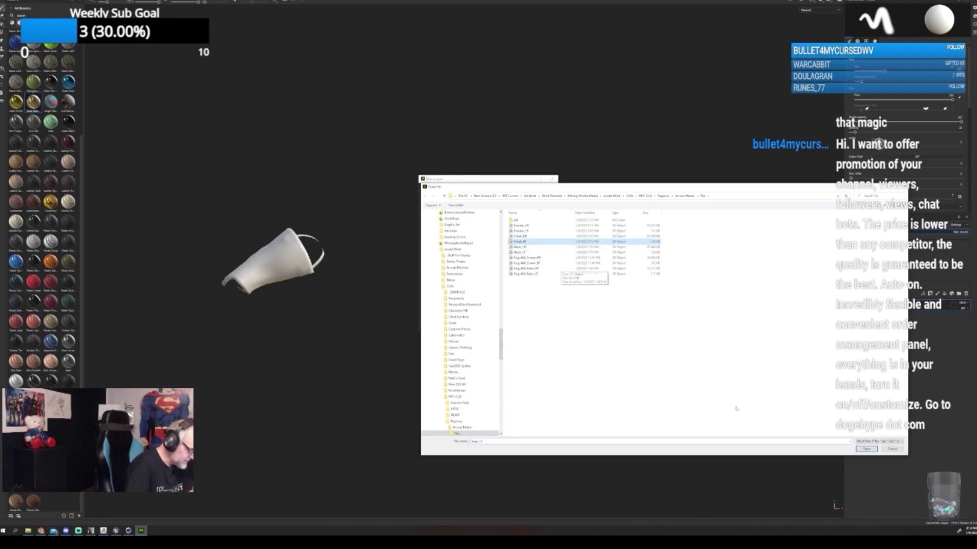
pyautogui.click(865, 449)
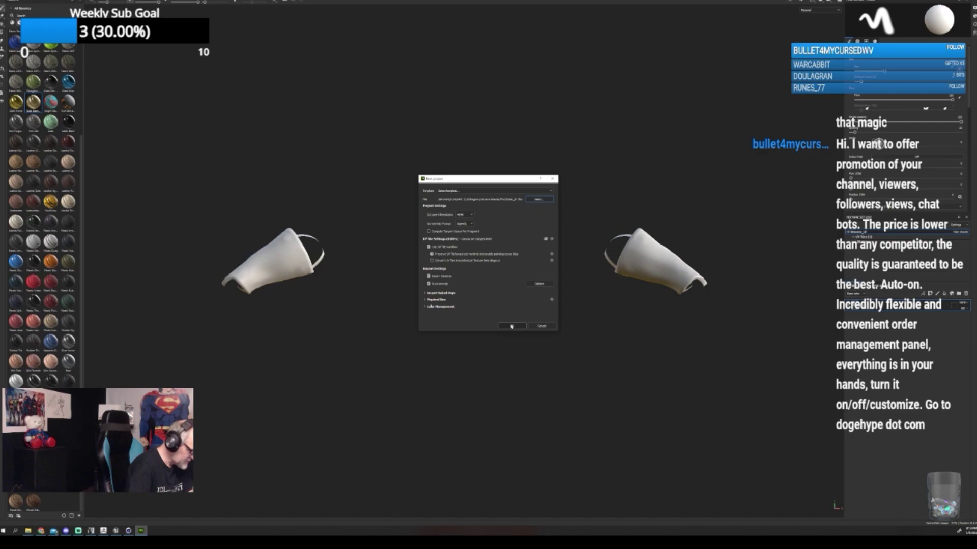
pyautogui.click(512, 326)
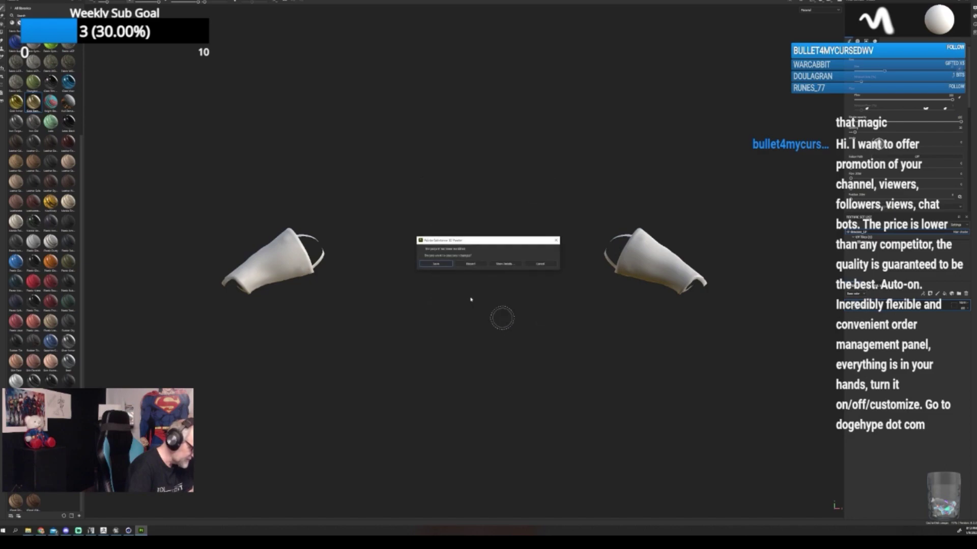
pyautogui.click(473, 264)
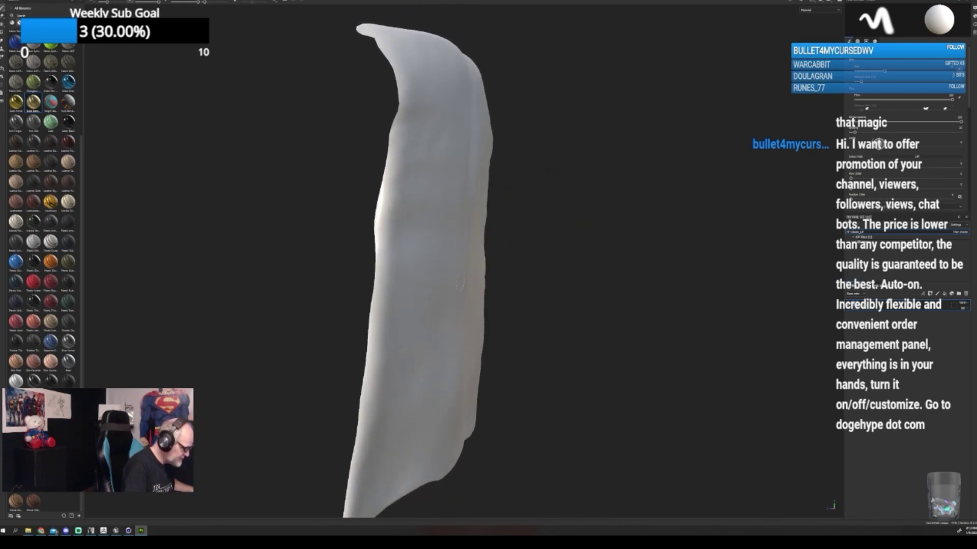
# Start mesh map baking for the cloak, choose the output size and exclude the ID map
pyautogui.keyDown('alt'); pyautogui.moveTo(461, 281); pyautogui.dragTo(688, 258); pyautogui.keyUp('alt')
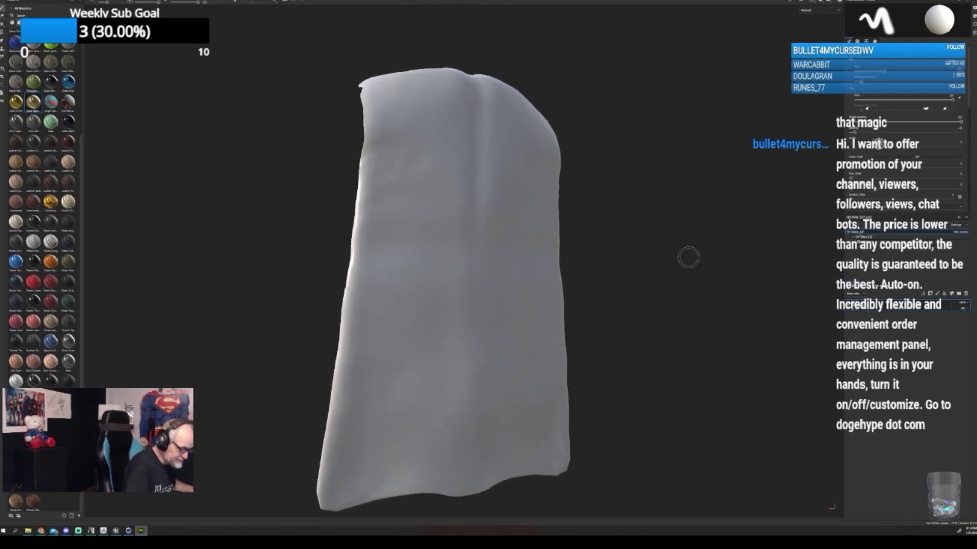
pyautogui.click(876, 285)
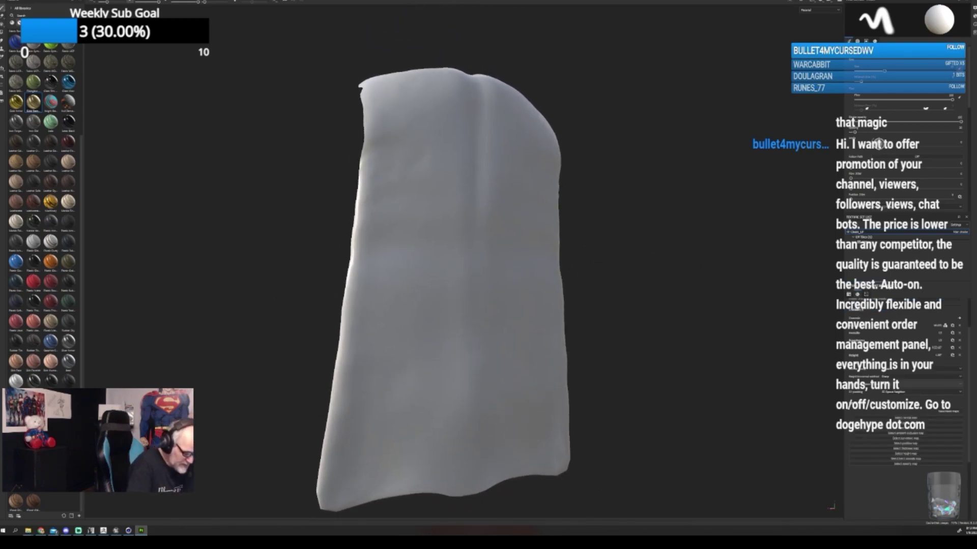
pyautogui.click(951, 411)
pyautogui.click(464, 186)
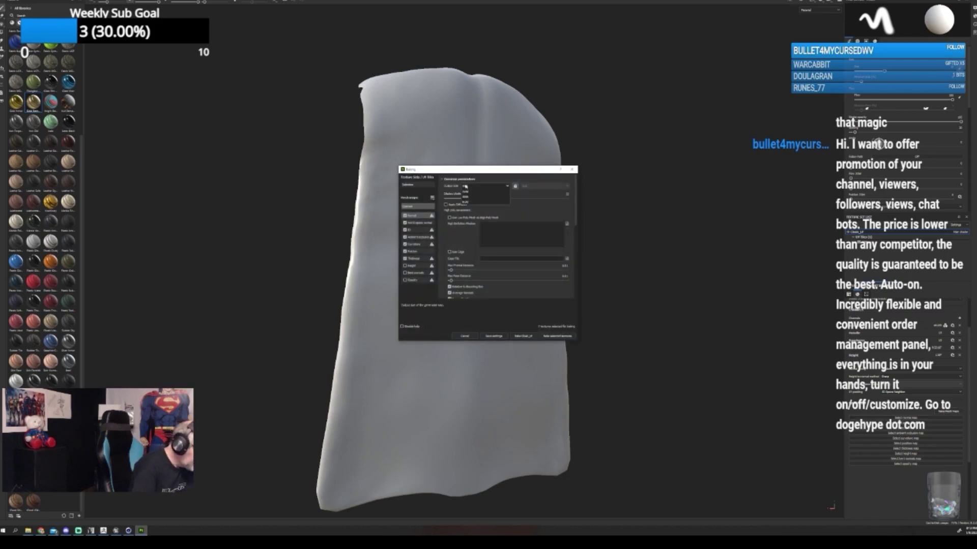
pyautogui.click(496, 231)
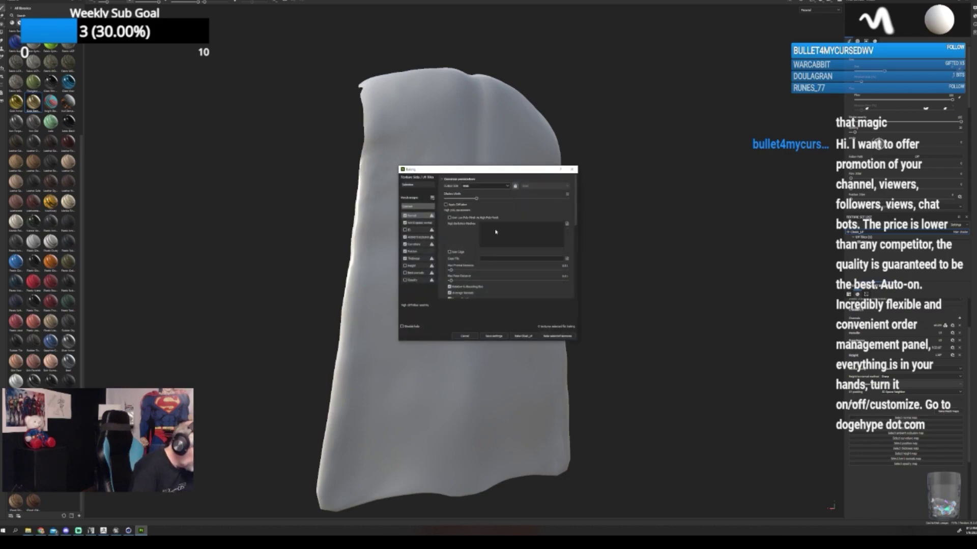
# Load Cloak_HP as the high-definition mesh for the cloak bake
pyautogui.click(567, 224)
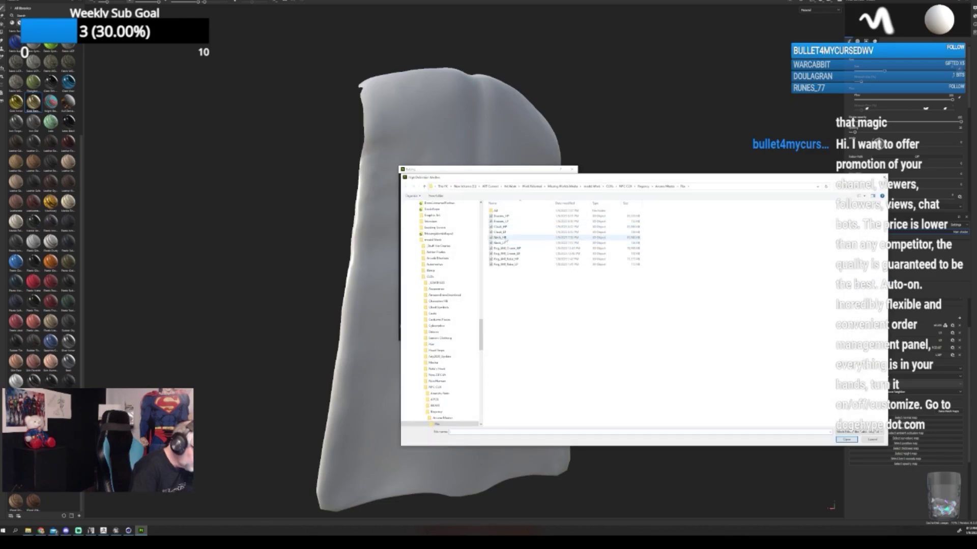
pyautogui.click(505, 232)
pyautogui.click(508, 228)
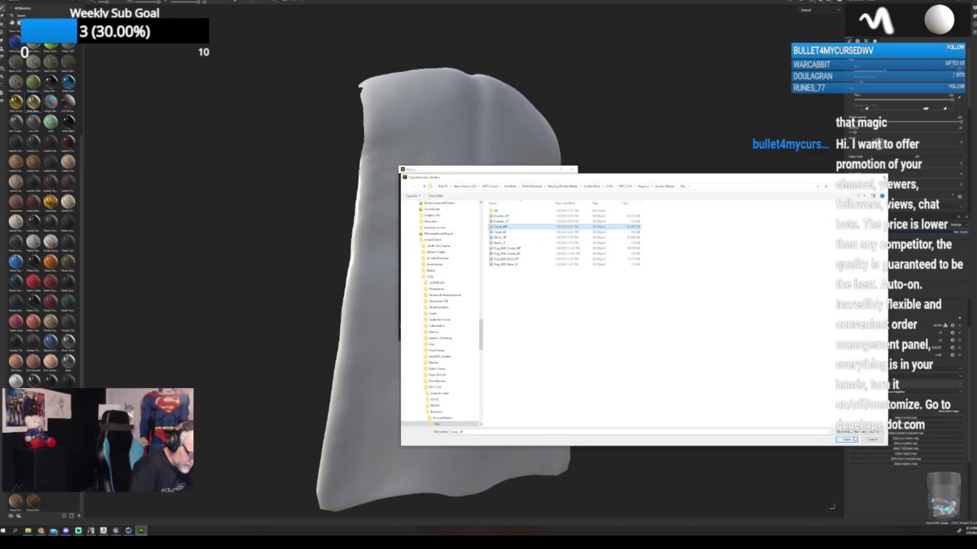
pyautogui.click(846, 439)
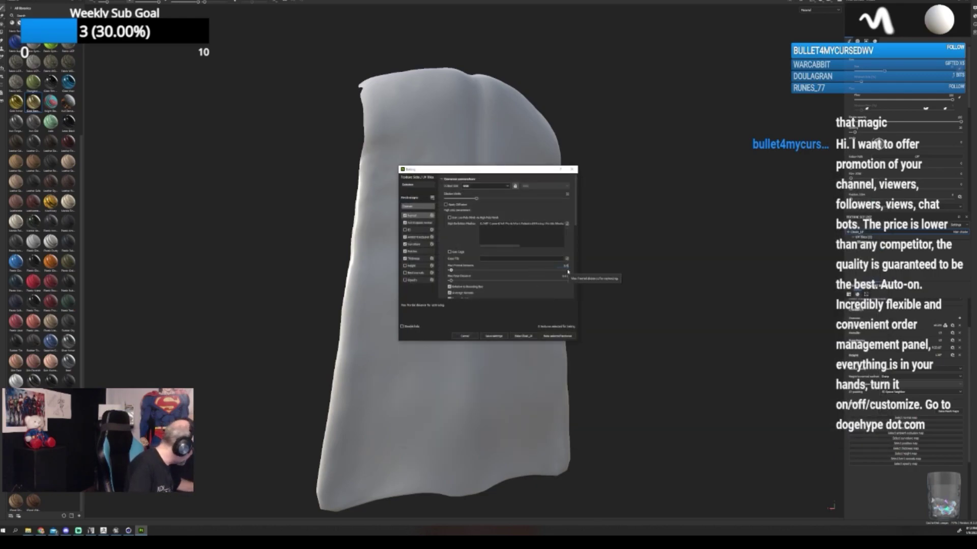
# Choose an antialiasing level for the bake and bake the selected mesh maps for the cloak
pyautogui.scroll(-1, 500, 269)
pyautogui.scroll(-2, 500, 269)
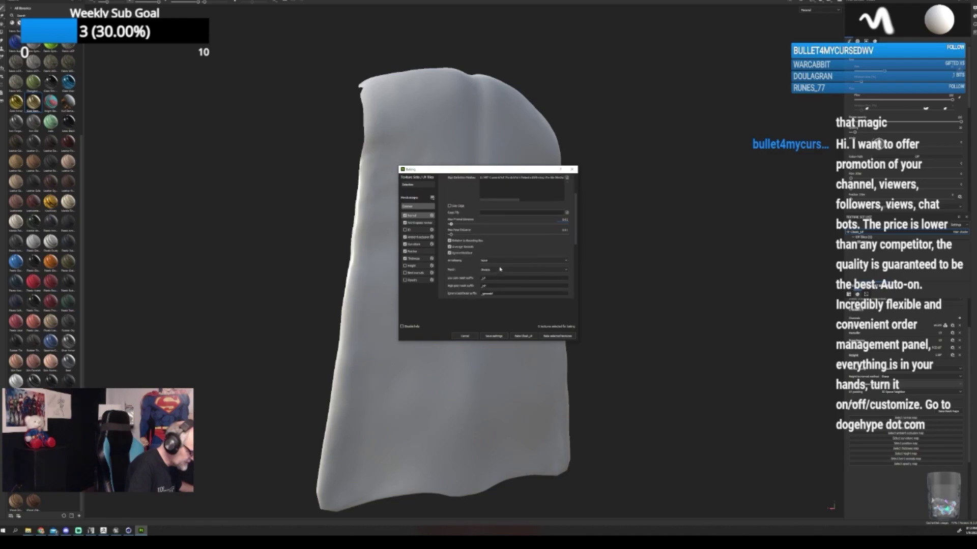
pyautogui.click(496, 261)
pyautogui.click(496, 283)
pyautogui.click(558, 336)
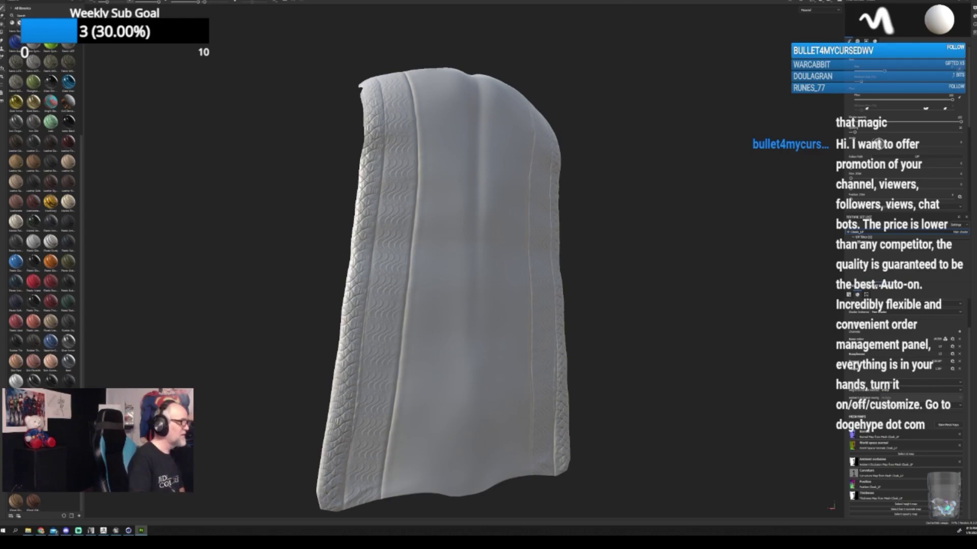
# Check the cloaked character in ZBrush, then return to Substance Painter and examine the baked cloak from different angles
pyautogui.hotkey('alt', 'Tab')
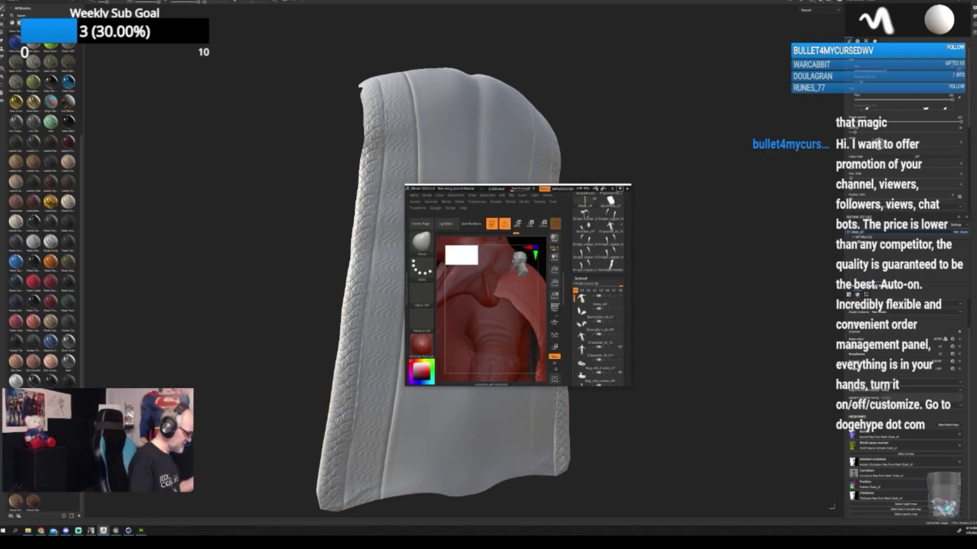
pyautogui.click(620, 189)
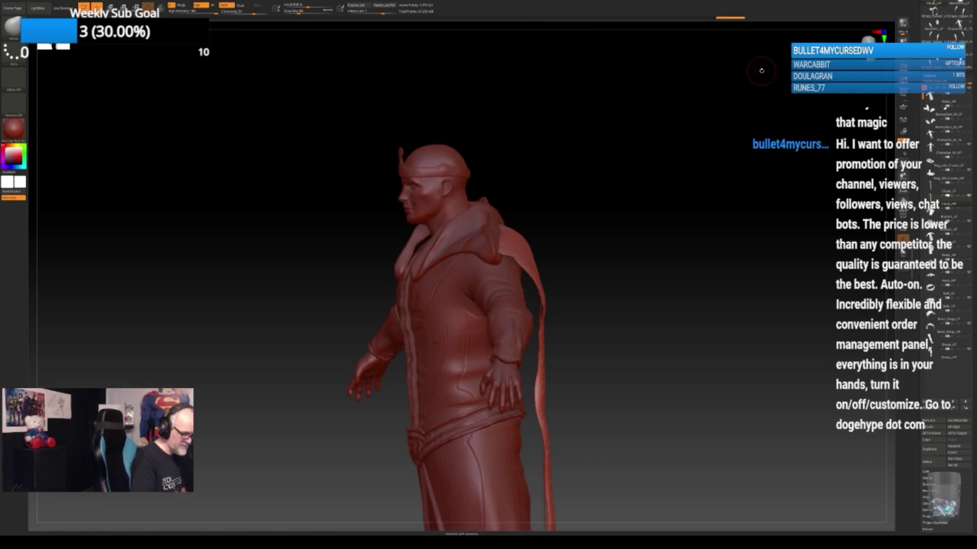
pyautogui.click(933, 3)
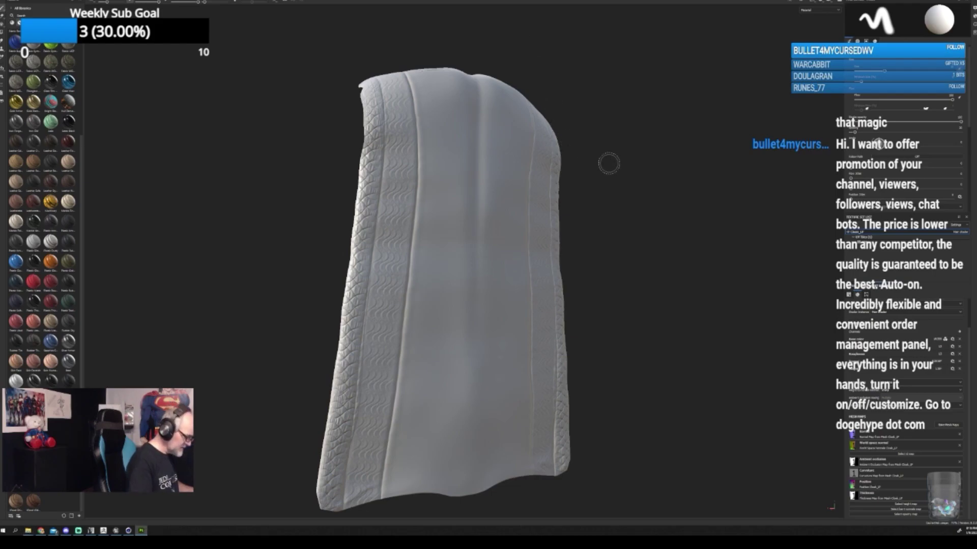
pyautogui.moveTo(609, 164)
pyautogui.keyDown('alt'); pyautogui.mouseDown()
pyautogui.moveTo(667, 157)
pyautogui.moveTo(604, 148)
pyautogui.moveTo(636, 120)
pyautogui.moveTo(682, 105)
pyautogui.moveTo(658, 115)
pyautogui.moveTo(624, 105)
pyautogui.moveTo(498, 122)
pyautogui.moveTo(522, 134)
pyautogui.mouseUp(); pyautogui.keyUp('alt')
pyautogui.scroll(-5, 522, 134)
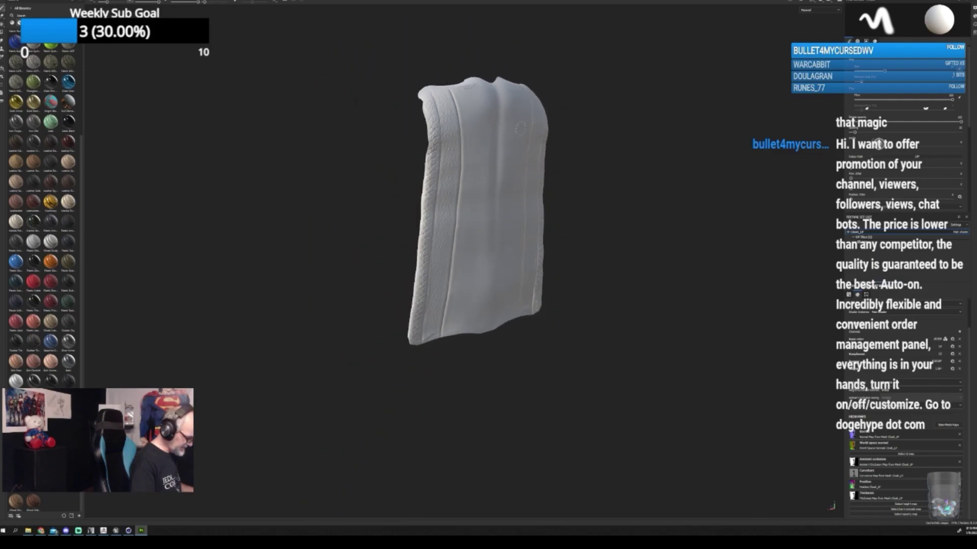
pyautogui.moveTo(573, 107)
pyautogui.keyDown('alt'); pyautogui.mouseDown()
pyautogui.moveTo(561, 180)
pyautogui.moveTo(549, 183)
pyautogui.moveTo(582, 191)
pyautogui.moveTo(572, 193)
pyautogui.mouseUp(); pyautogui.keyUp('alt')
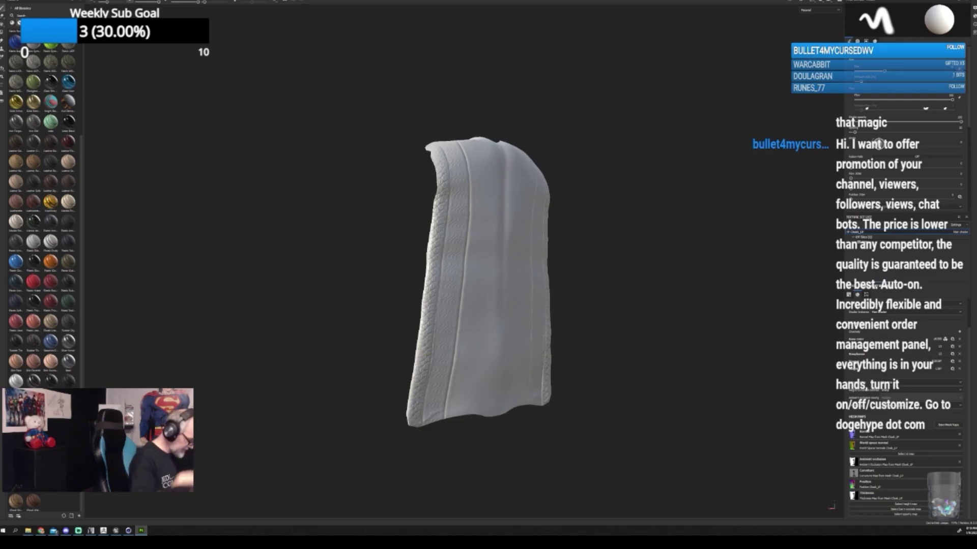
pyautogui.keyDown('alt'); pyautogui.moveTo(582, 144); pyautogui.dragTo(586, 141); pyautogui.keyUp('alt')
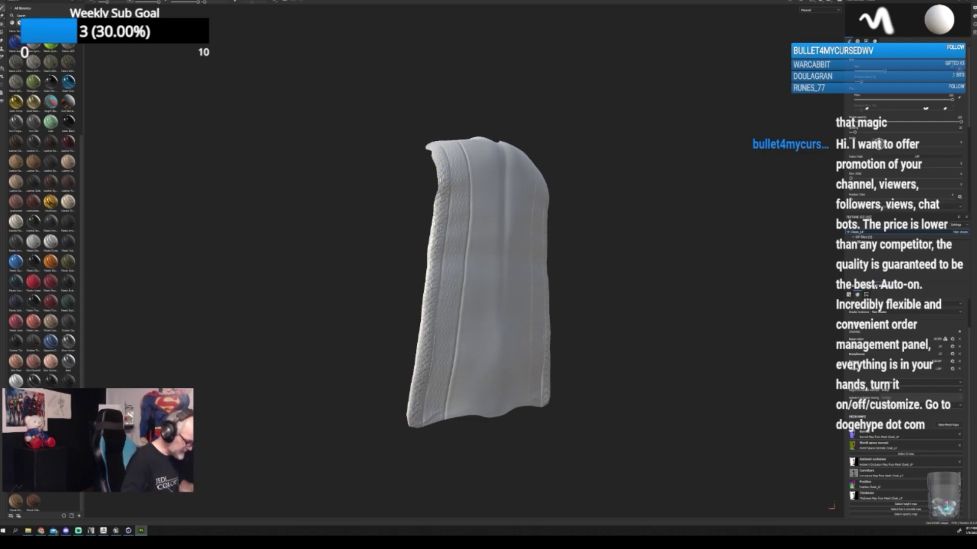
# Return to the cloak's layer stack and delete its existing layer
pyautogui.keyDown('alt'); pyautogui.moveTo(612, 194); pyautogui.dragTo(583, 191); pyautogui.keyUp('alt')
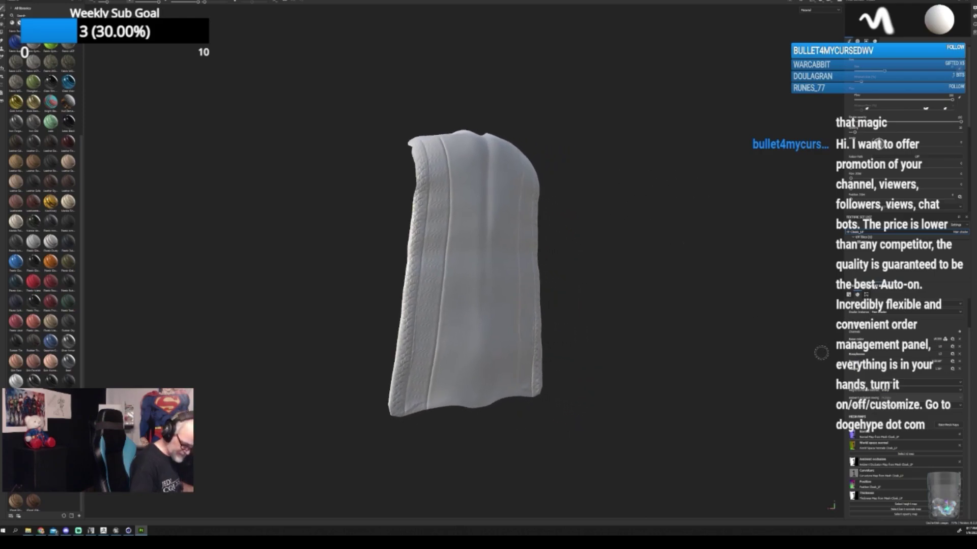
pyautogui.click(854, 286)
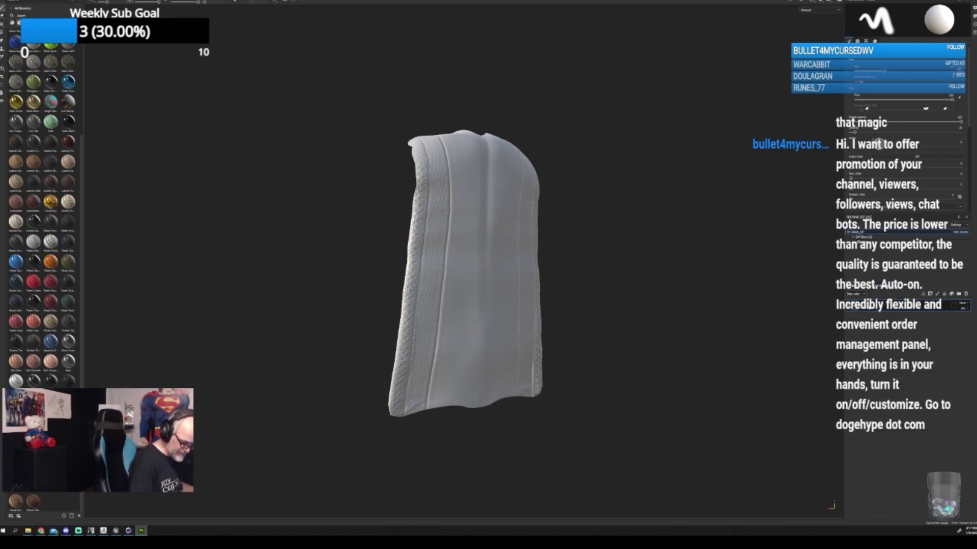
pyautogui.press('Delete')
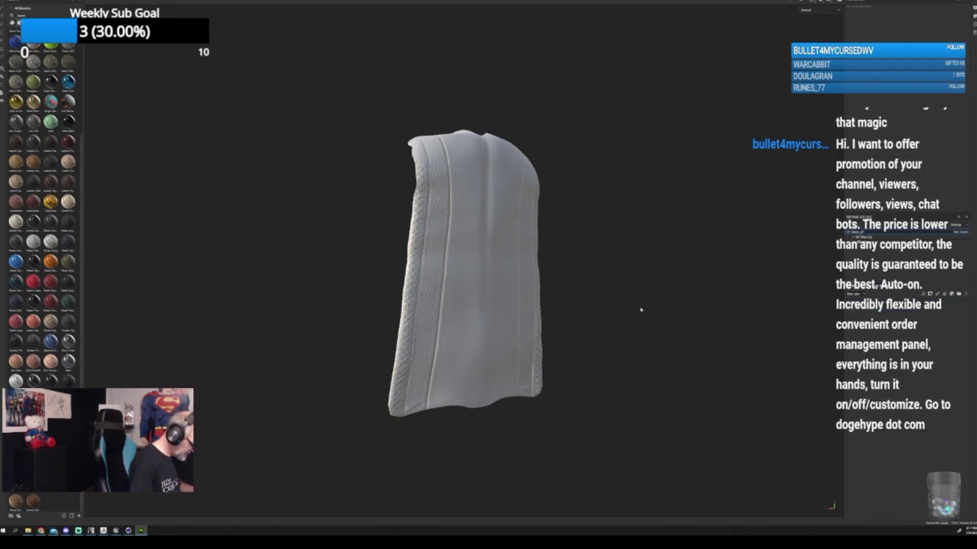
# Add a black-masked fill layer to the cloak, turn off its metallic, roughness and normal channels, and set its base color to red
pyautogui.keyDown('alt'); pyautogui.moveTo(596, 199); pyautogui.dragTo(488, 242); pyautogui.keyUp('alt')
pyautogui.keyDown('alt'); pyautogui.moveTo(488, 242); pyautogui.dragTo(534, 256, button='middle'); pyautogui.keyUp('alt')
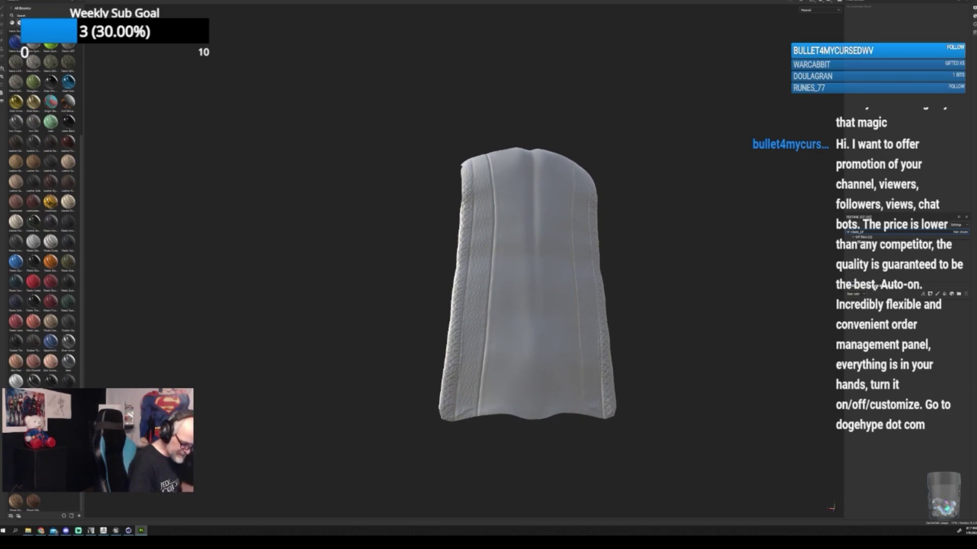
pyautogui.click(943, 294)
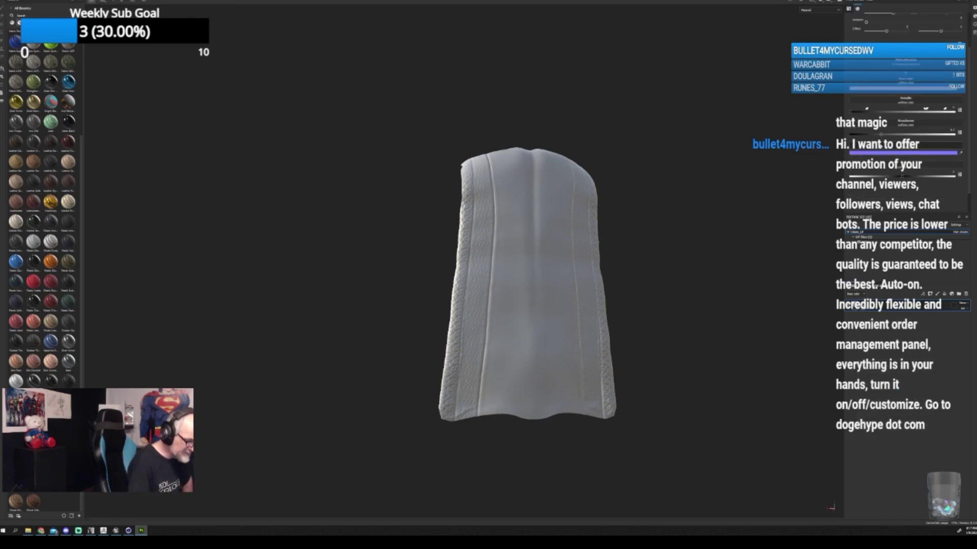
pyautogui.click(882, 54)
pyautogui.click(905, 53)
pyautogui.click(928, 54)
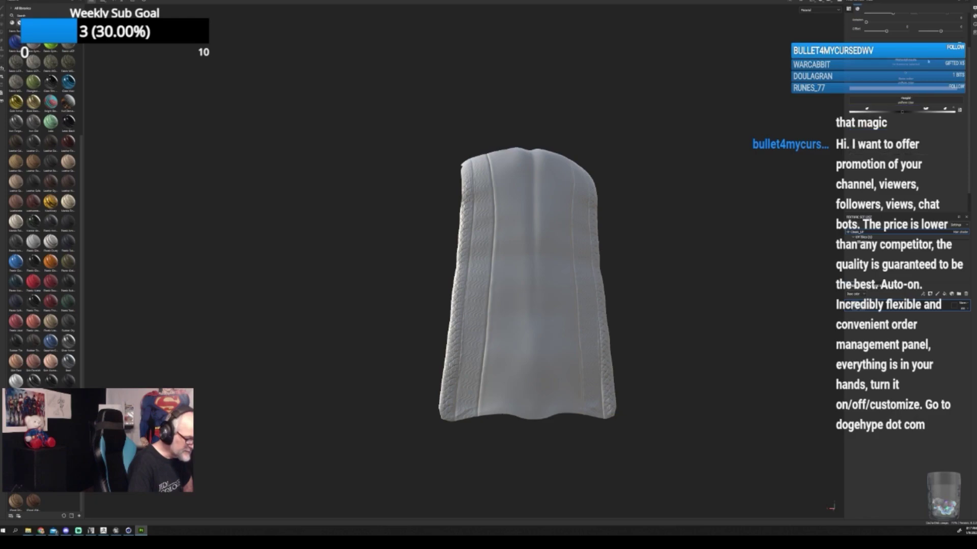
pyautogui.click(908, 96)
pyautogui.click(894, 155)
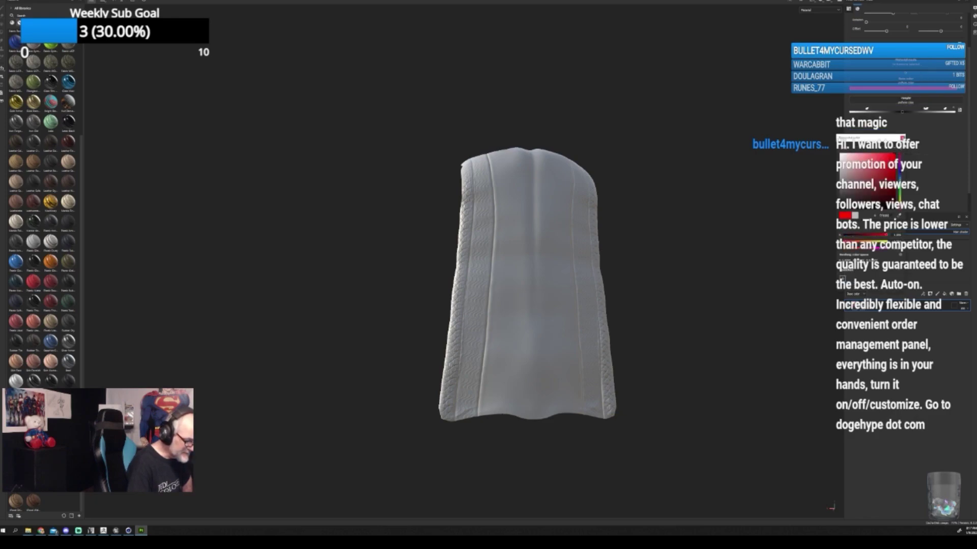
pyautogui.click(902, 138)
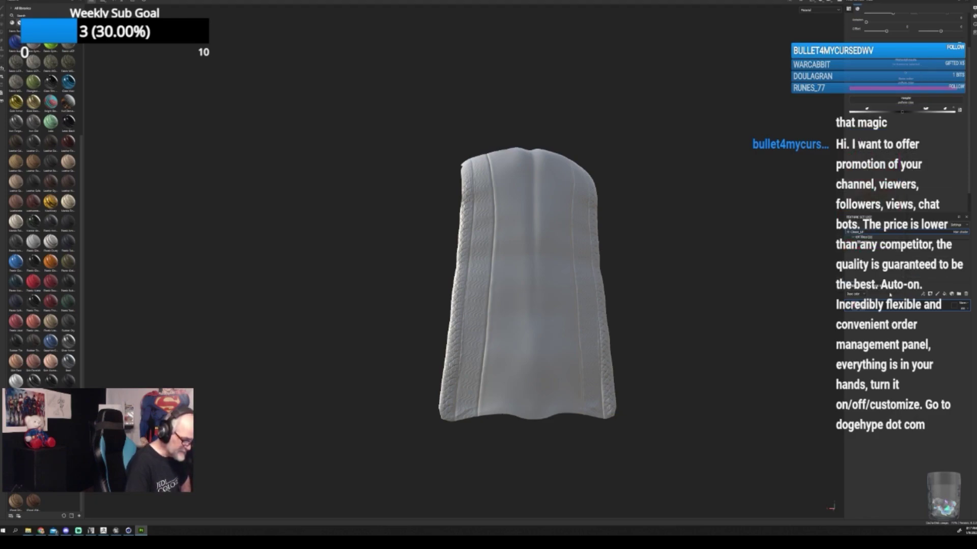
# Duplicate the red fill layer to make three copies and rename the middle one
pyautogui.hotkey('ctrl', 'd')
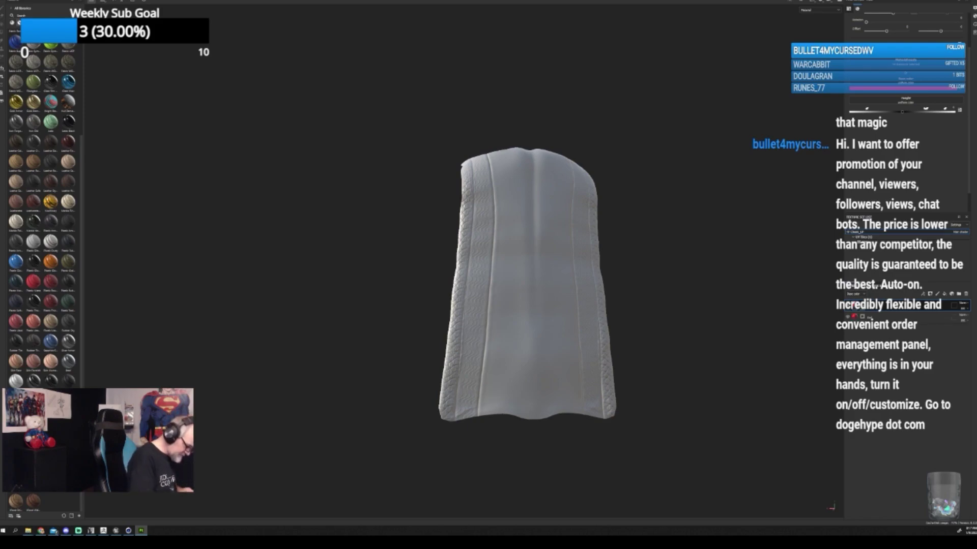
pyautogui.doubleClick(872, 318)
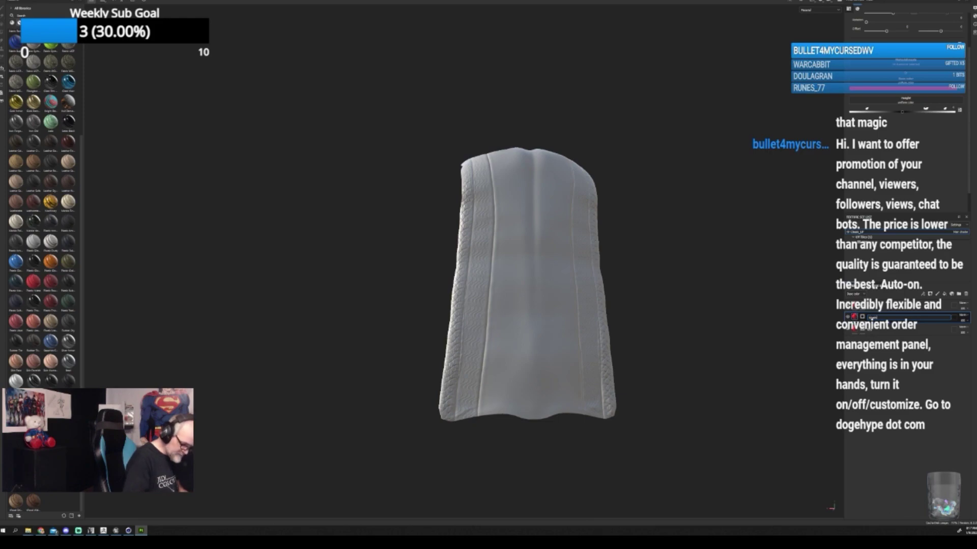
pyautogui.press('Return')
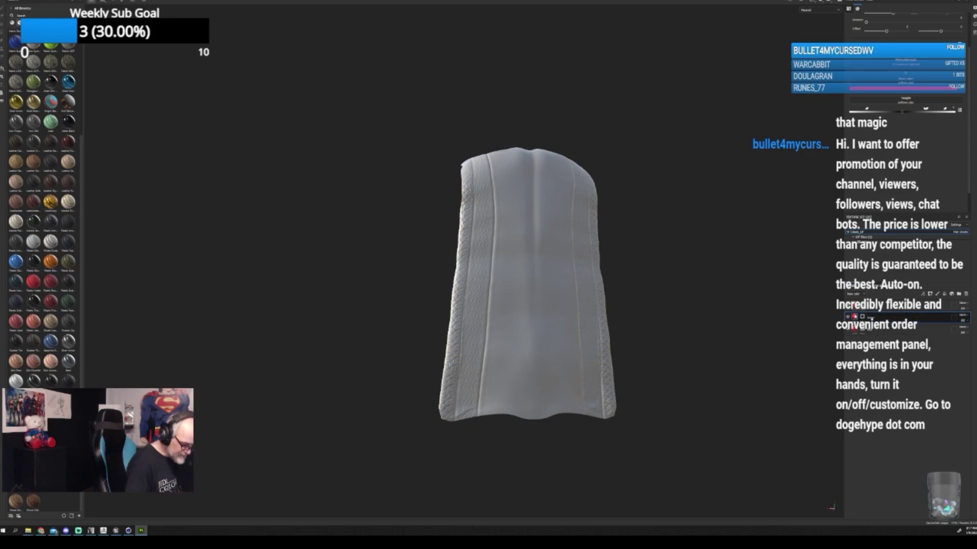
pyautogui.press('Return')
# Set the middle fill layer's base color to pure green, with red at 0 and green at 1
pyautogui.click(881, 89)
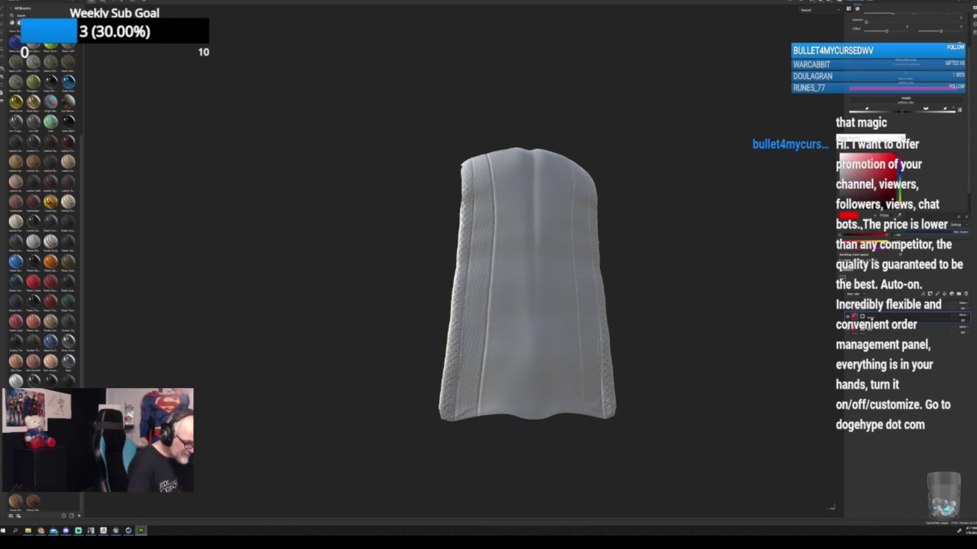
pyautogui.doubleClick(897, 235)
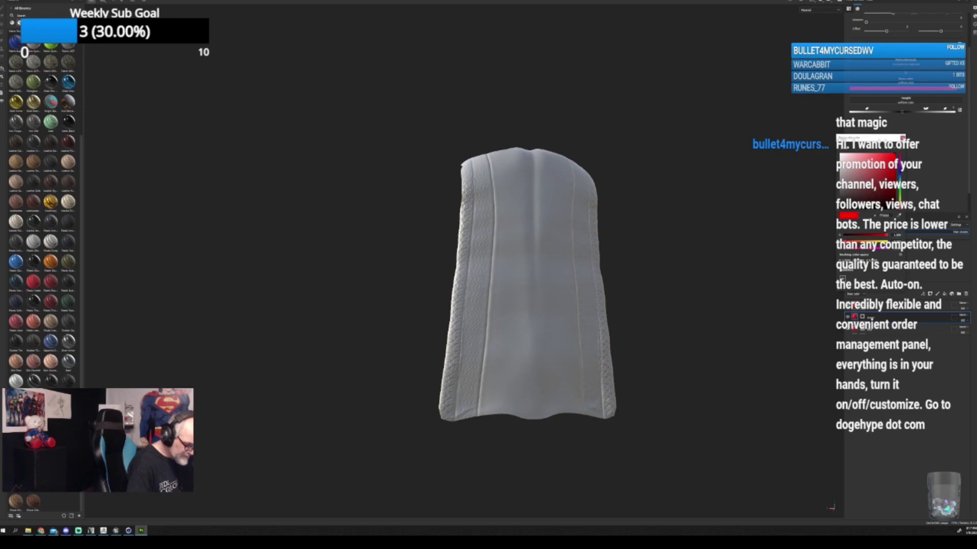
pyautogui.press('Tab')
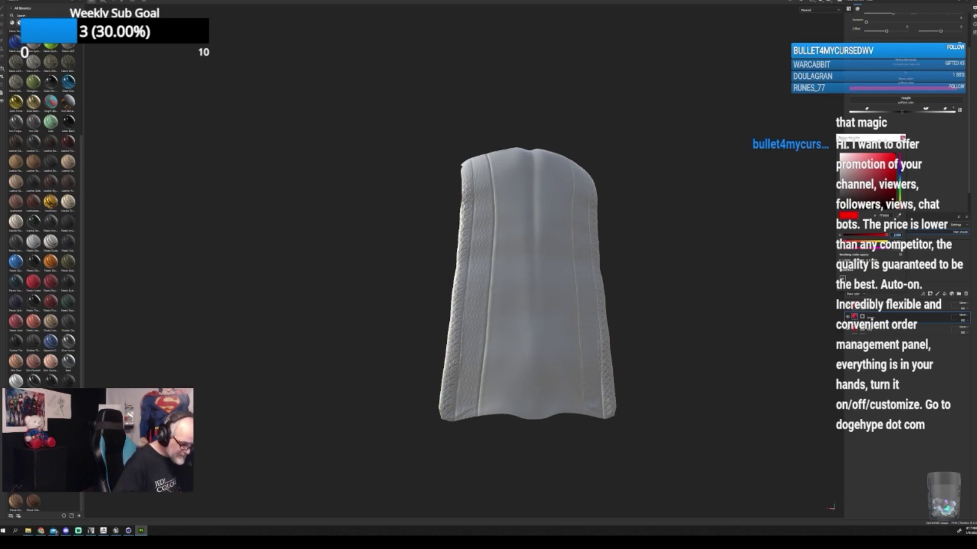
pyautogui.write('0')
pyautogui.press('Return')
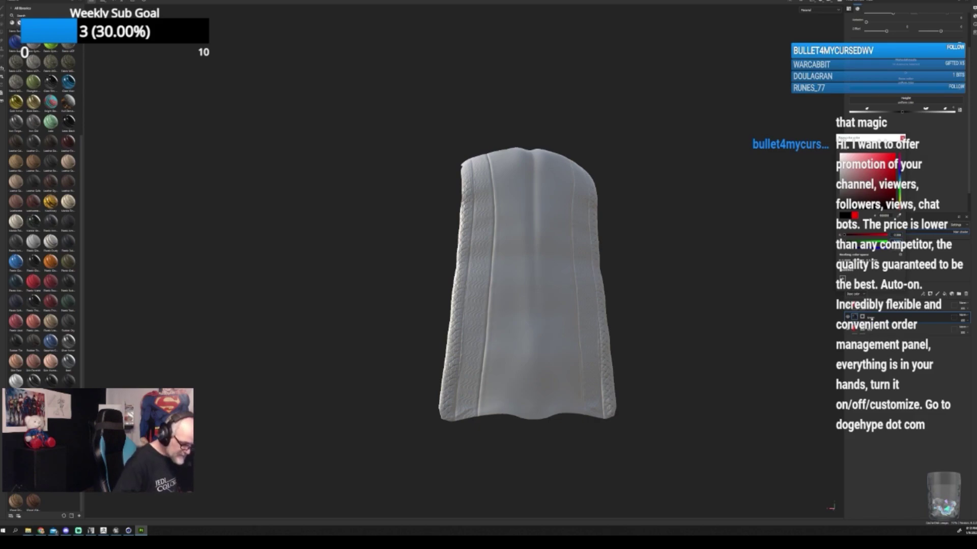
pyautogui.write('1')
pyautogui.press('Return')
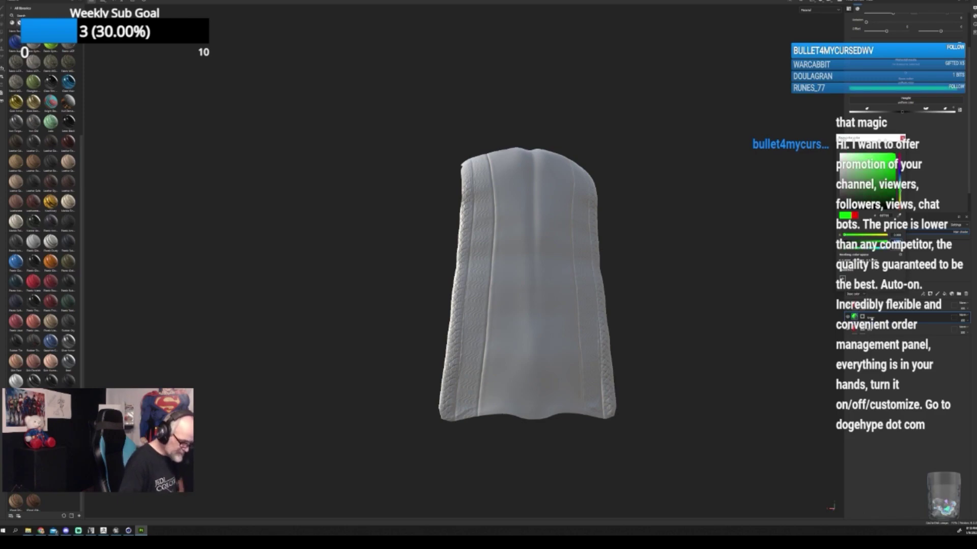
pyautogui.click(902, 137)
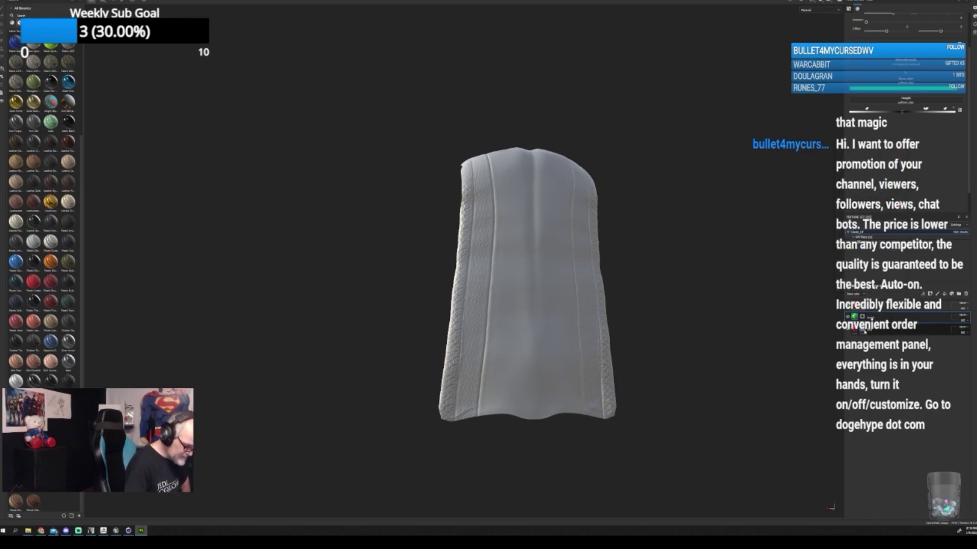
# Rename the lowest red fill layer and set its base color to pure blue, with blue at 1 and red at 0
pyautogui.doubleClick(871, 330)
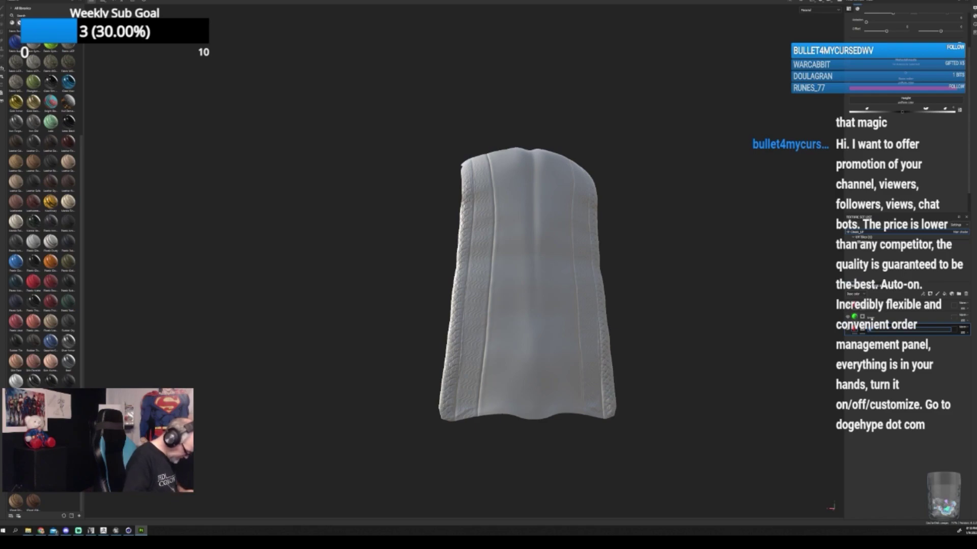
pyautogui.press('Return')
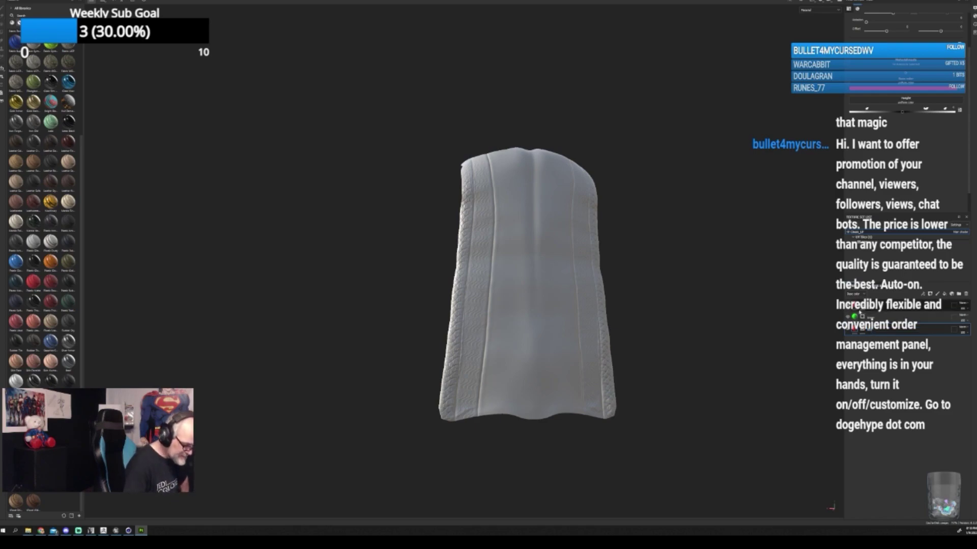
pyautogui.click(906, 106)
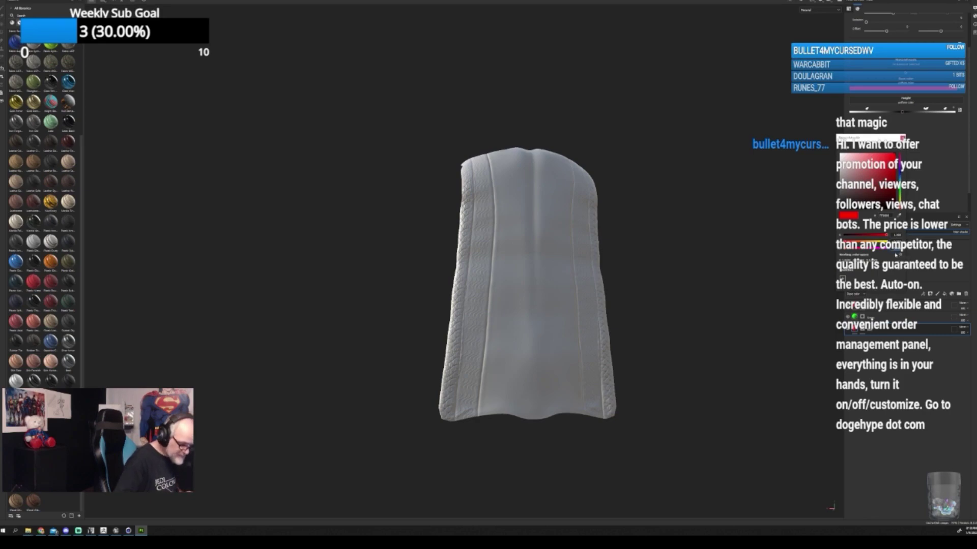
pyautogui.write('1')
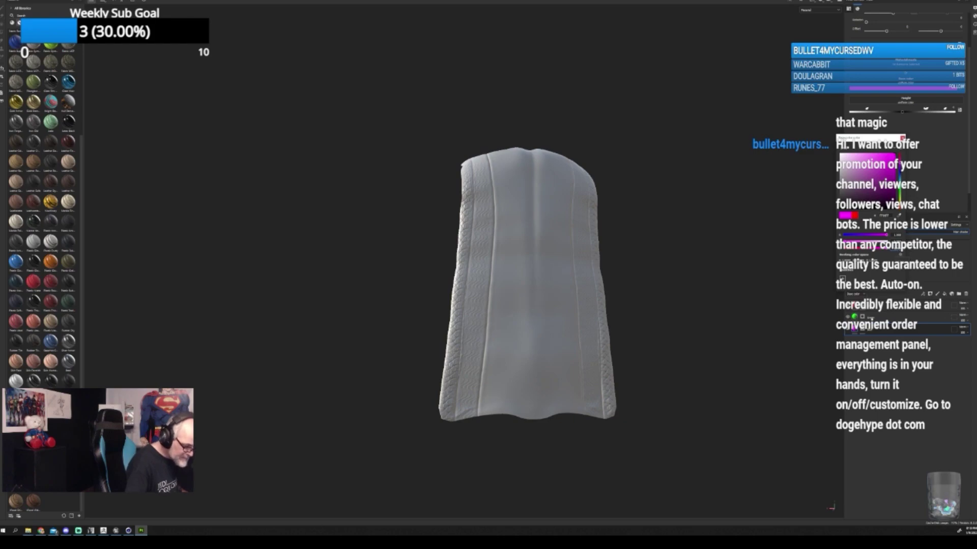
pyautogui.click(896, 236)
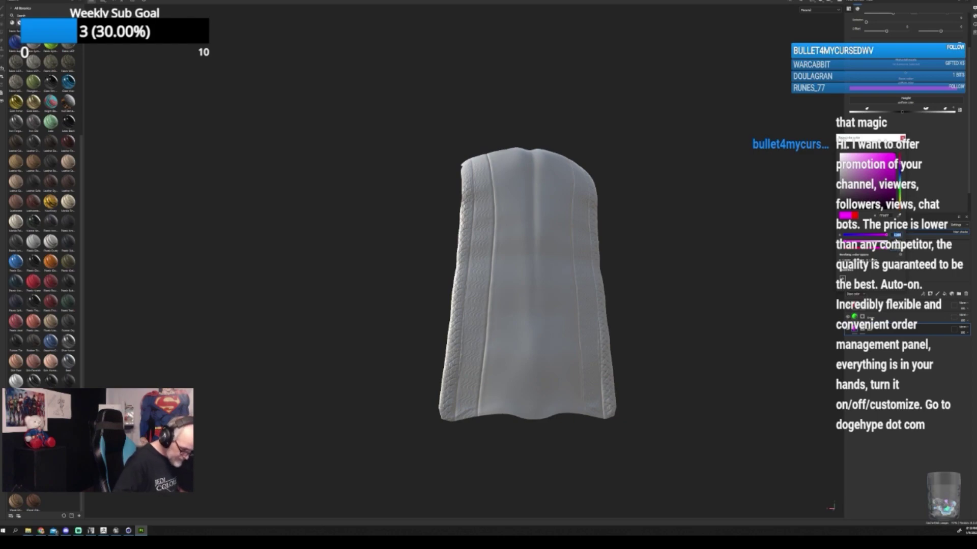
pyautogui.press('BackSpace')
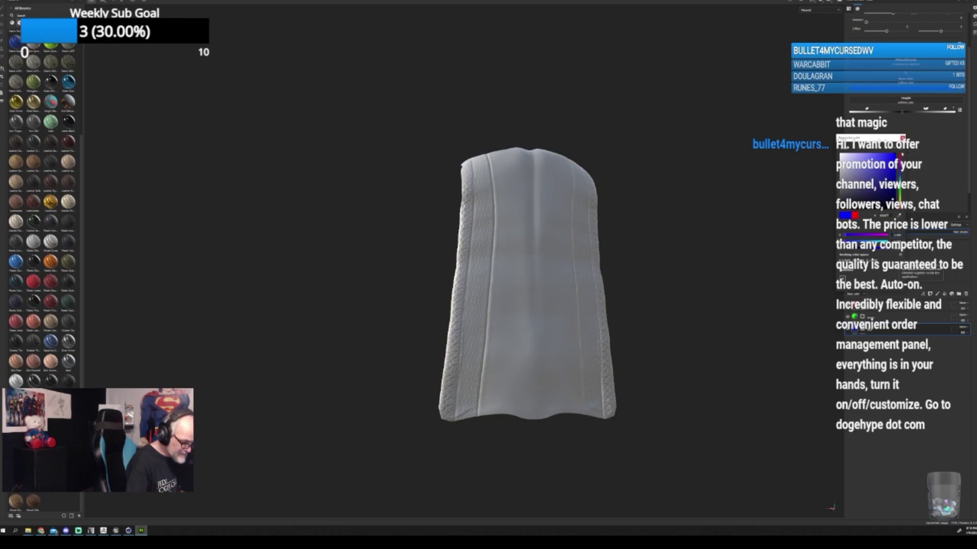
pyautogui.click(903, 138)
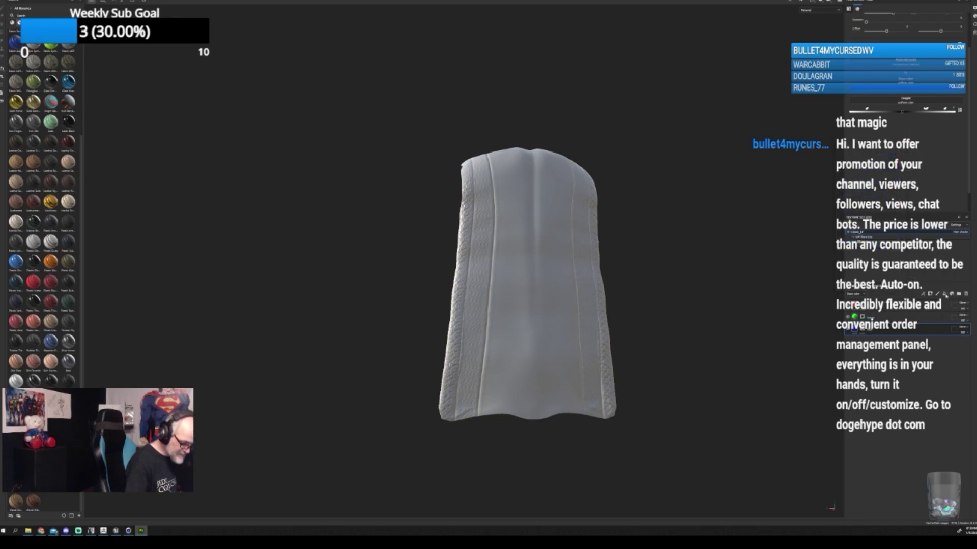
# Add a paint layer, move it beneath the blue fill layer and rename it
pyautogui.click(938, 294)
pyautogui.moveTo(887, 330); pyautogui.dragTo(887, 349)
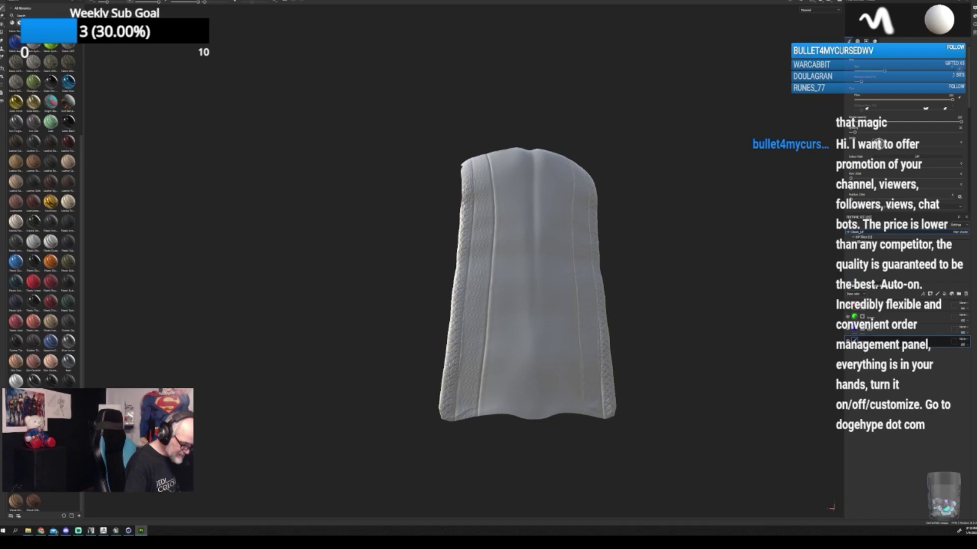
pyautogui.doubleClick(871, 342)
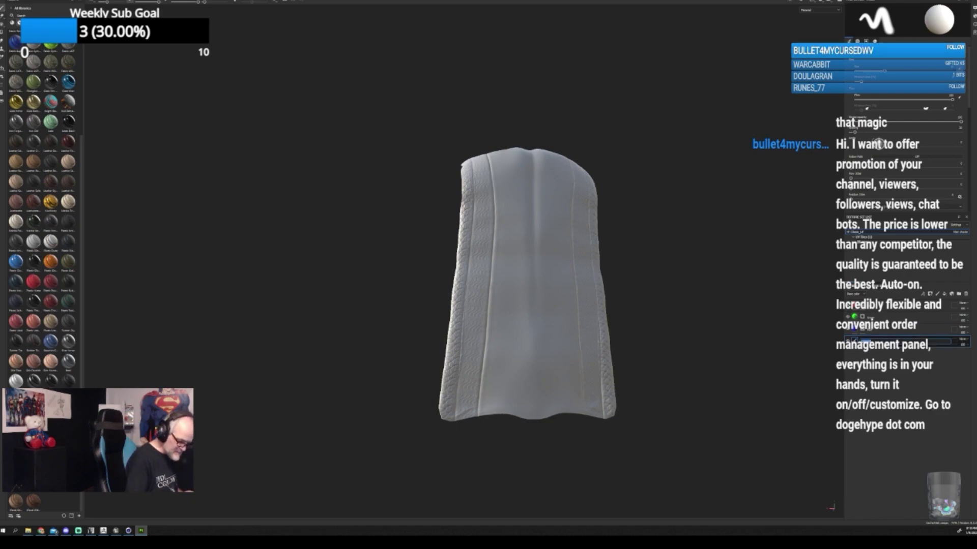
pyautogui.press('BackSpace')
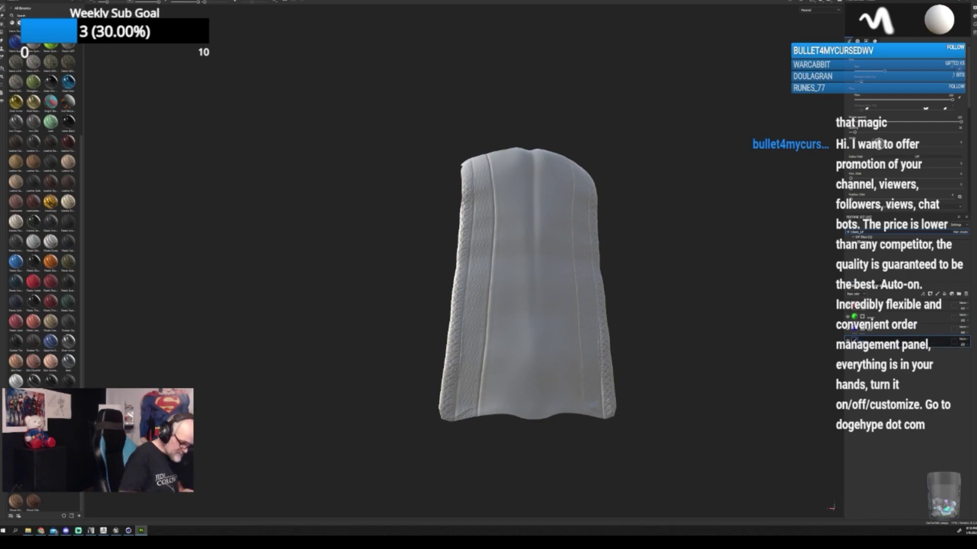
pyautogui.press('Return')
# Add a fill layer, move it to the base of the layer stack and rename it BG
pyautogui.click(944, 294)
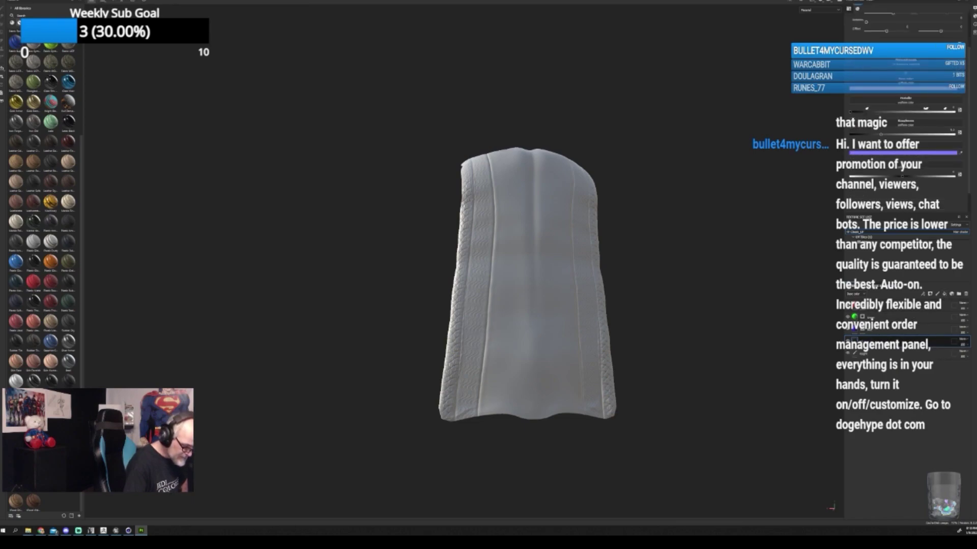
pyautogui.moveTo(880, 341); pyautogui.dragTo(880, 372)
pyautogui.doubleClick(871, 353)
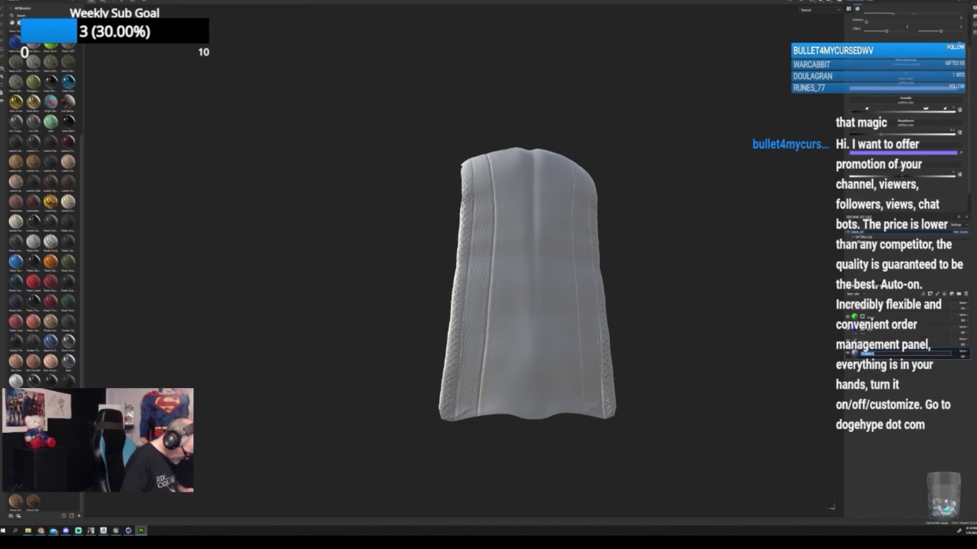
pyautogui.write('BG')
pyautogui.press('Return')
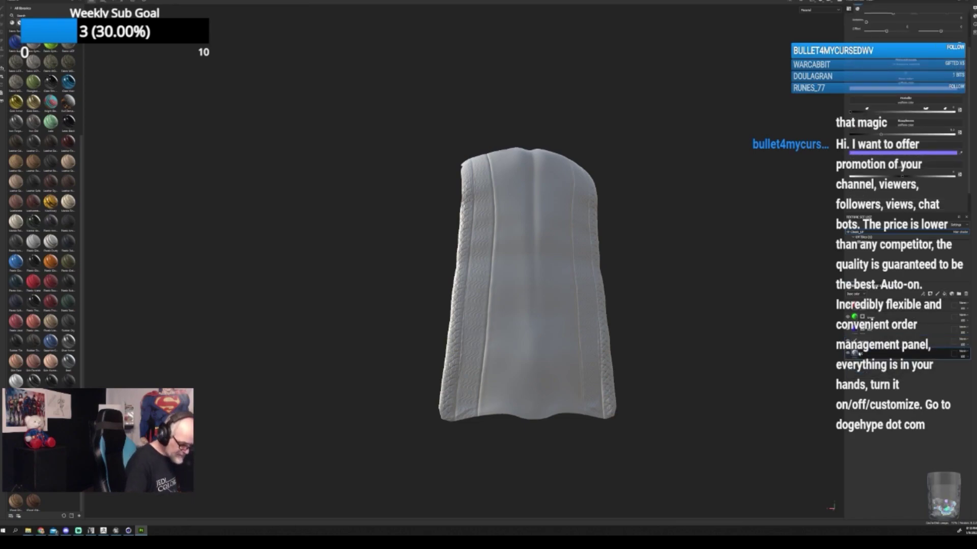
# Turn off every channel except base color on the BG layer and set its color to black
pyautogui.click(883, 51)
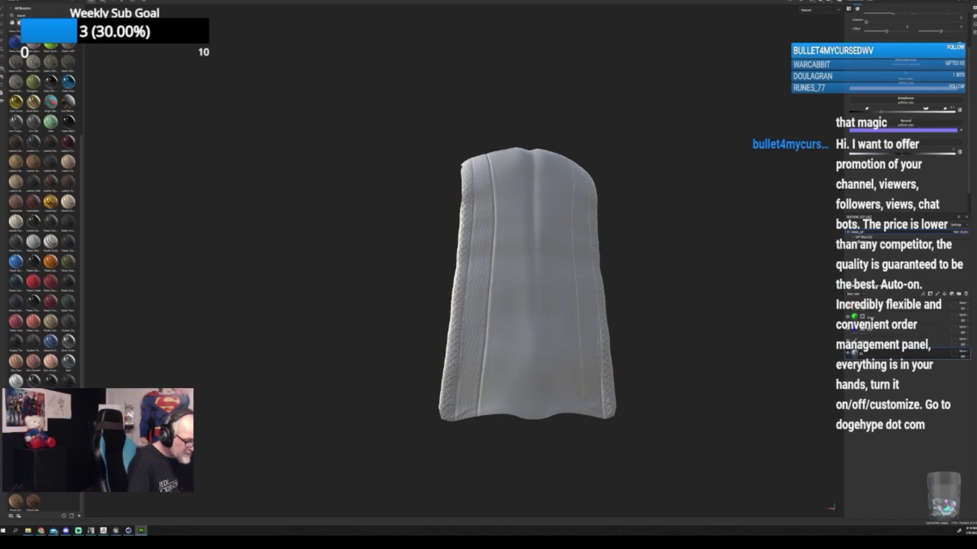
pyautogui.click(900, 51)
pyautogui.click(917, 50)
pyautogui.click(934, 51)
pyautogui.click(912, 88)
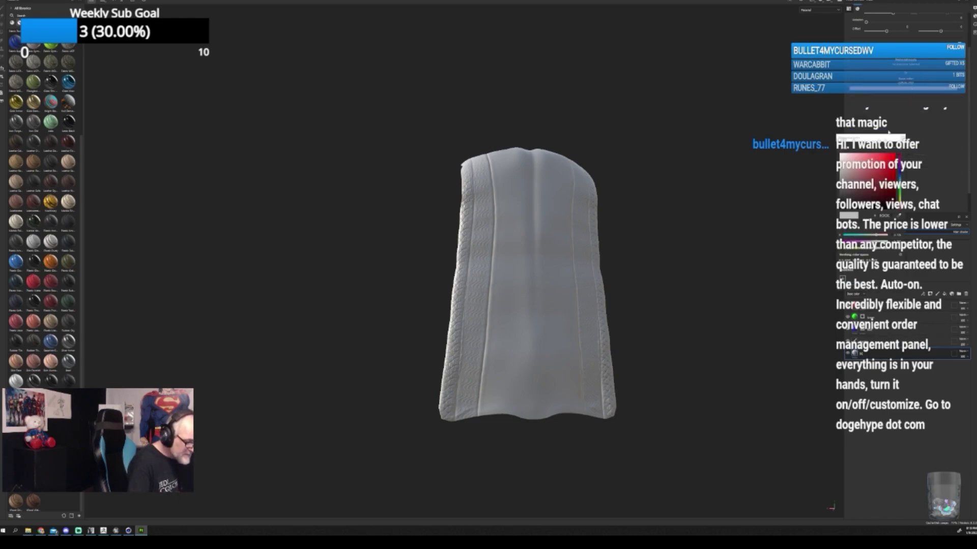
pyautogui.moveTo(859, 178); pyautogui.dragTo(883, 451)
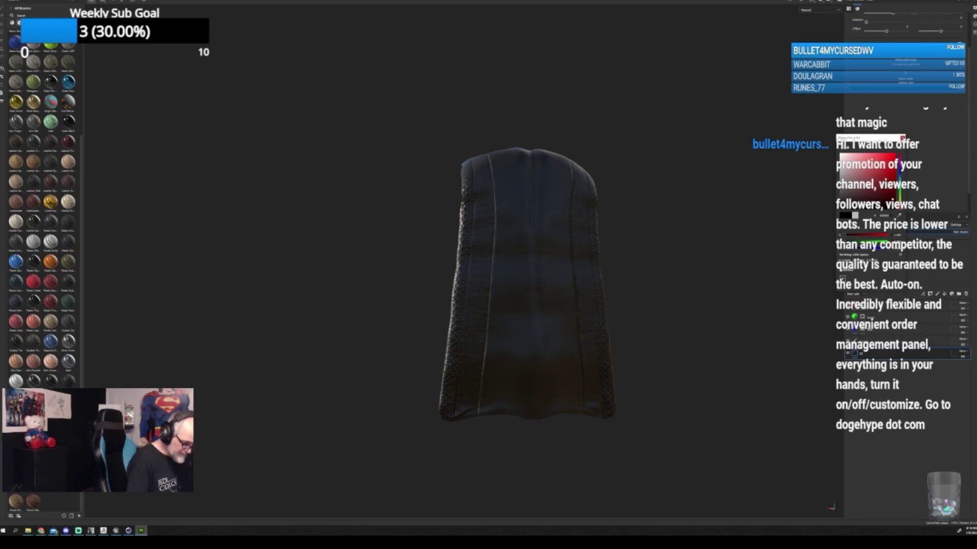
pyautogui.click(901, 138)
# Add a fill layer just above the BG layer and rename it DD
pyautogui.click(944, 294)
pyautogui.doubleClick(867, 354)
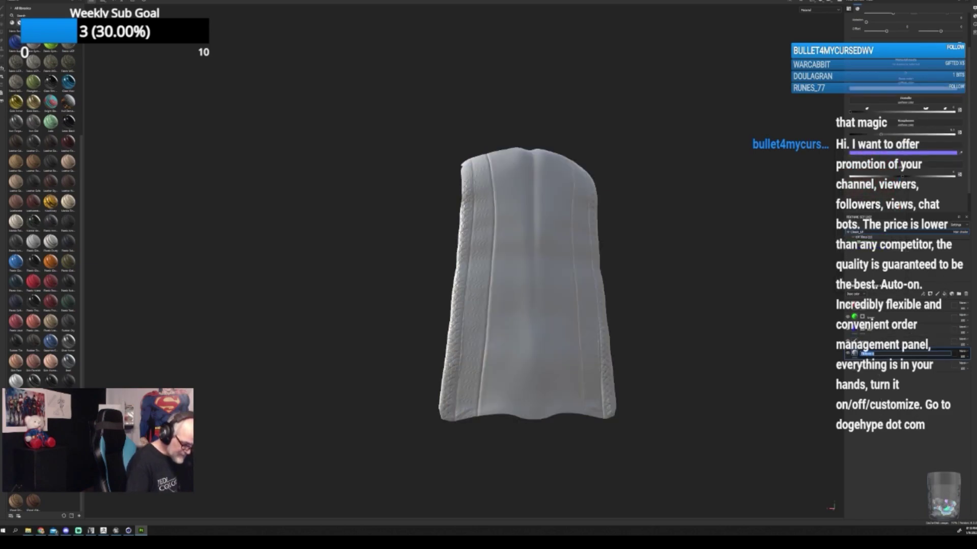
pyautogui.write('DD')
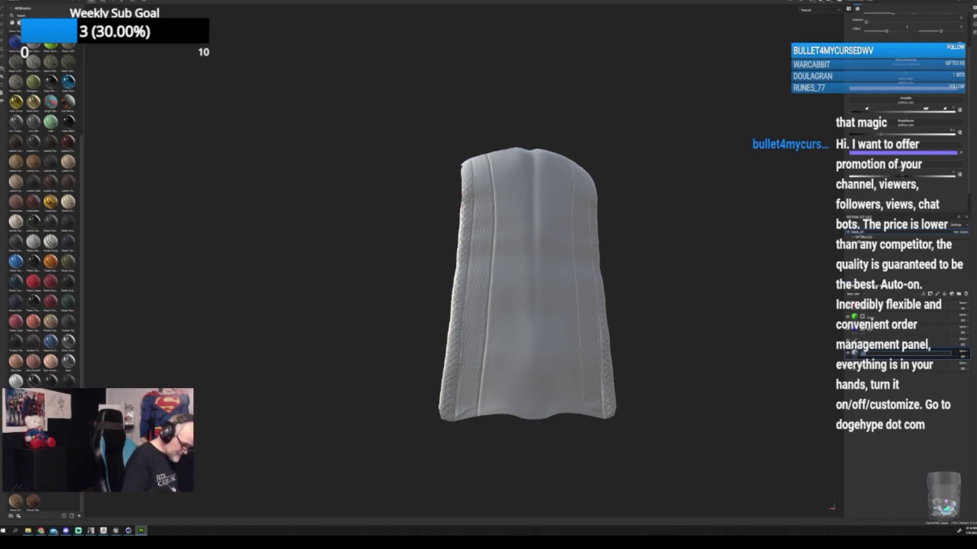
pyautogui.press('Return')
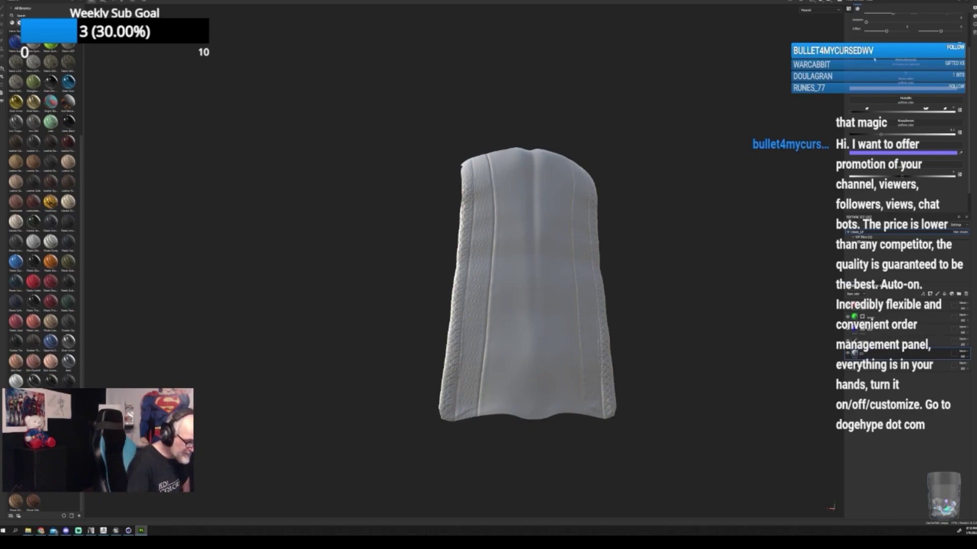
# Turn off the roughness, normal and height channels on the new fill layer and set its base color to white
pyautogui.click(905, 51)
pyautogui.click(882, 51)
pyautogui.click(928, 51)
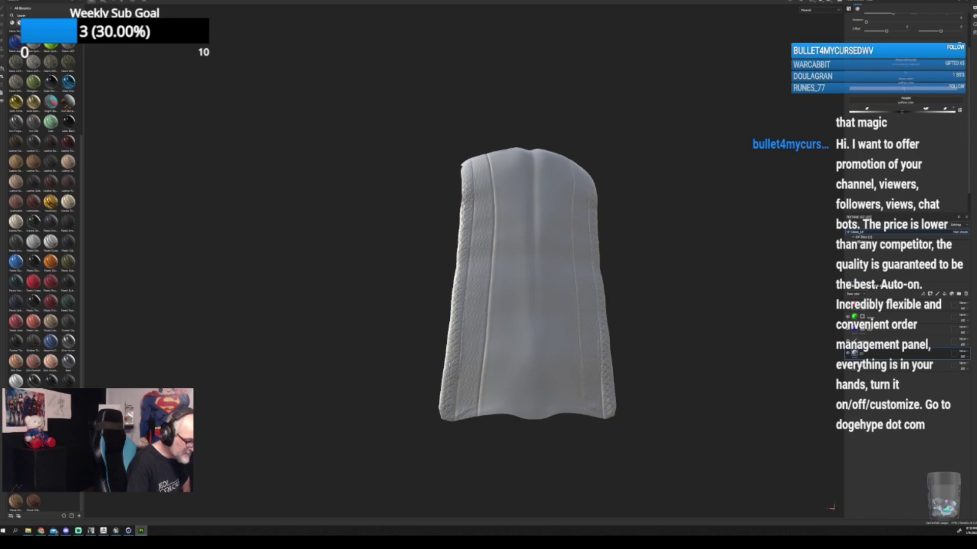
pyautogui.click(904, 89)
pyautogui.click(840, 155)
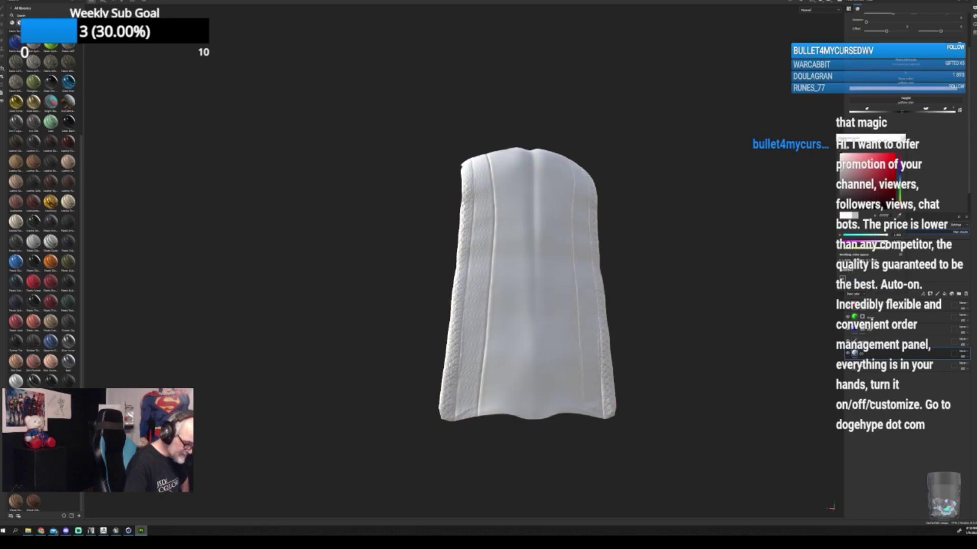
pyautogui.click(902, 138)
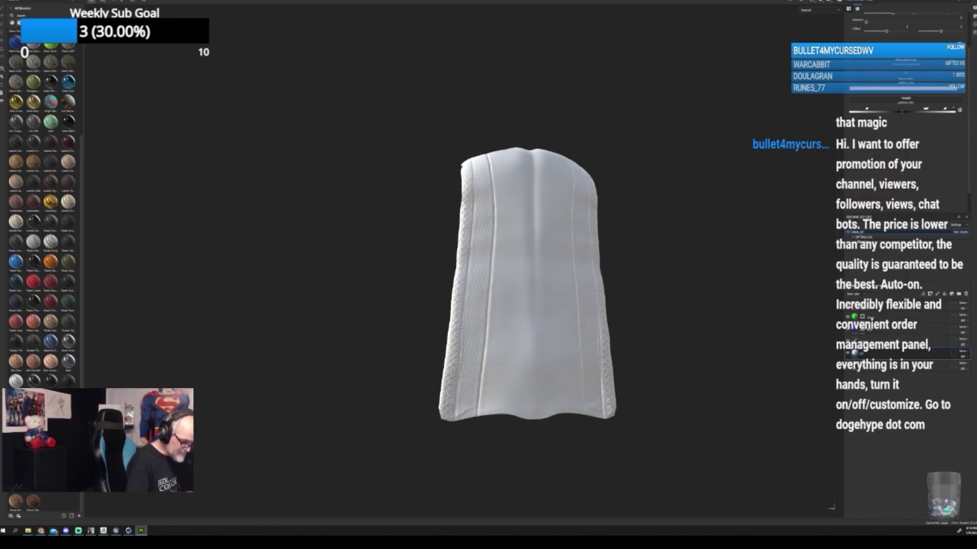
# Group the layers from the uppermost one down to the new white fill and add a black mask to the group
pyautogui.click(888, 304)
pyautogui.keyDown('shift'); pyautogui.click(880, 355); pyautogui.keyUp('shift')
pyautogui.rightClick(880, 355)
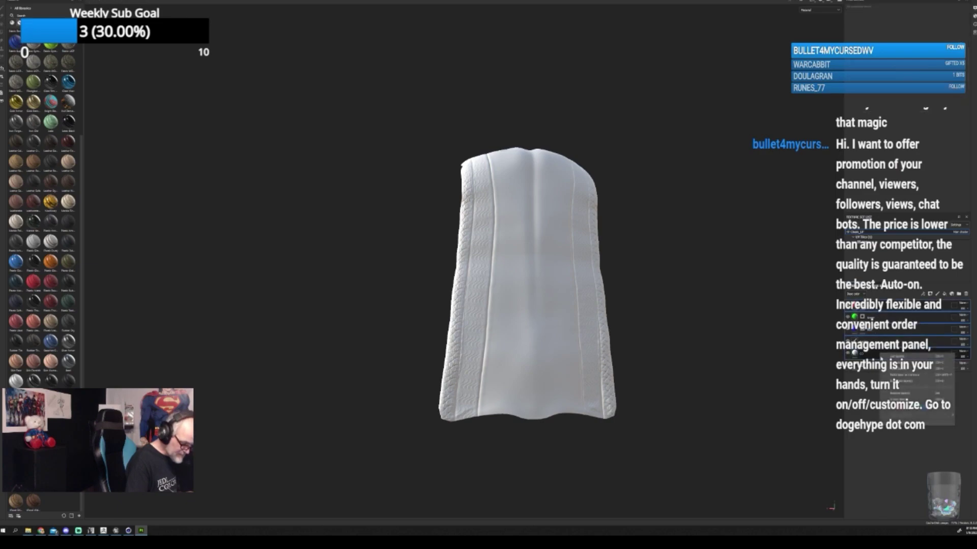
pyautogui.click(896, 399)
pyautogui.rightClick(858, 305)
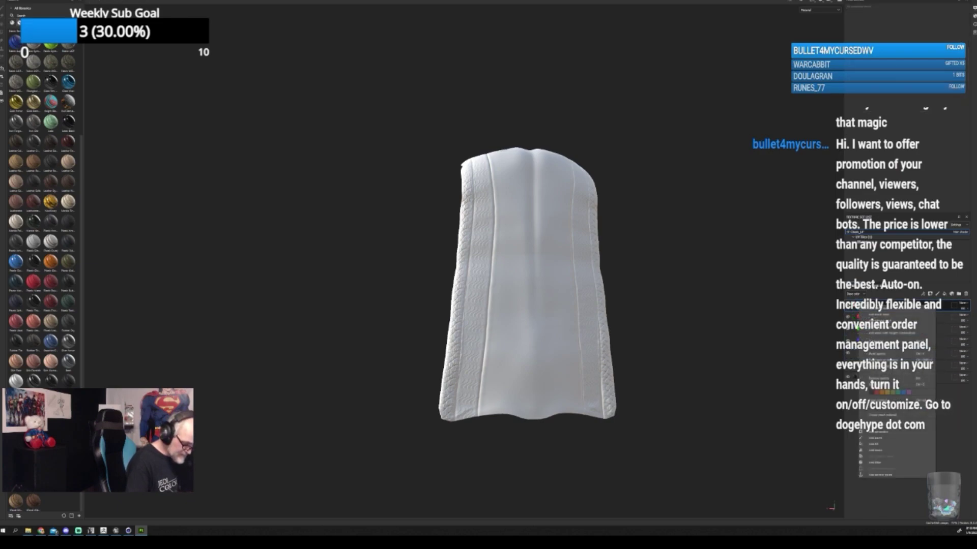
pyautogui.click(880, 314)
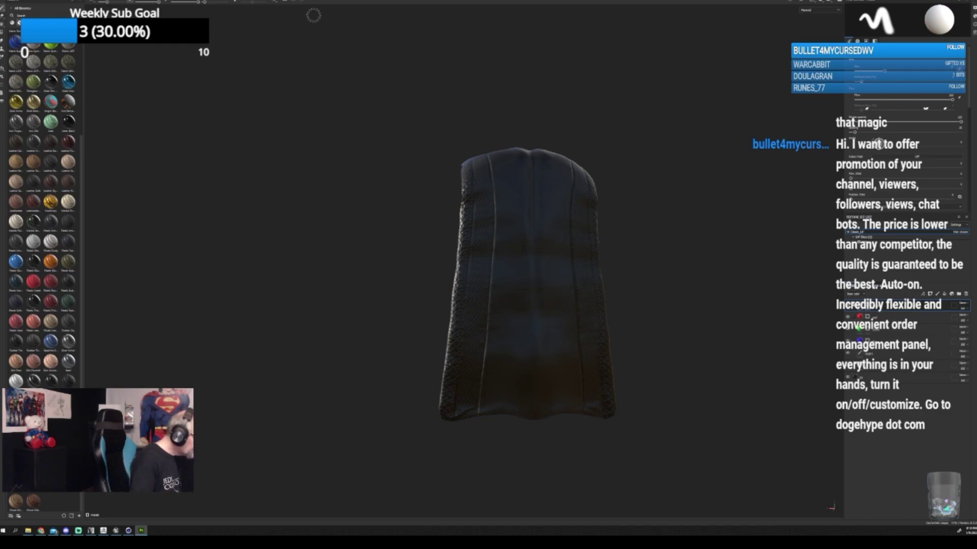
# Turn on symmetry for painting and choose the Basic Hard brush
pyautogui.click(285, 2)
pyautogui.click(42, 22)
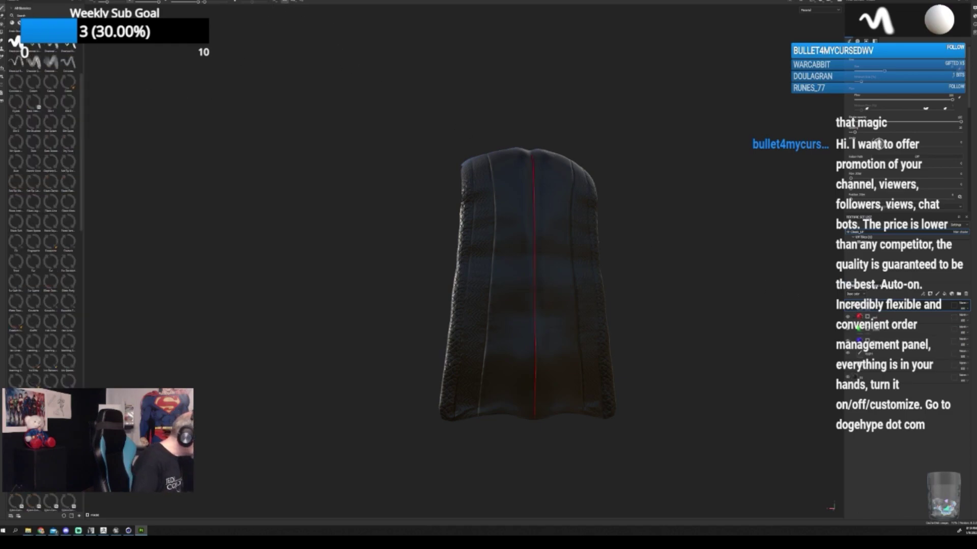
pyautogui.click(51, 79)
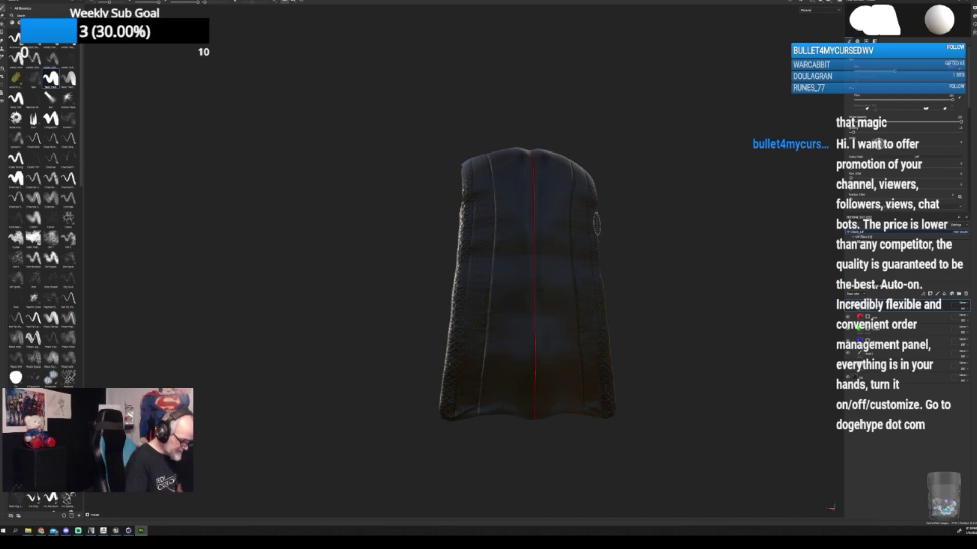
# Enlarge the brush and paint the whole cloak white in the group's mask, including the shoulders and lower edge
pyautogui.press(']')
pyautogui.press(']')
pyautogui.press(']')
pyautogui.press(']')
pyautogui.press(']')
pyautogui.press(']')
pyautogui.moveTo(490, 172); pyautogui.dragTo(522, 161)
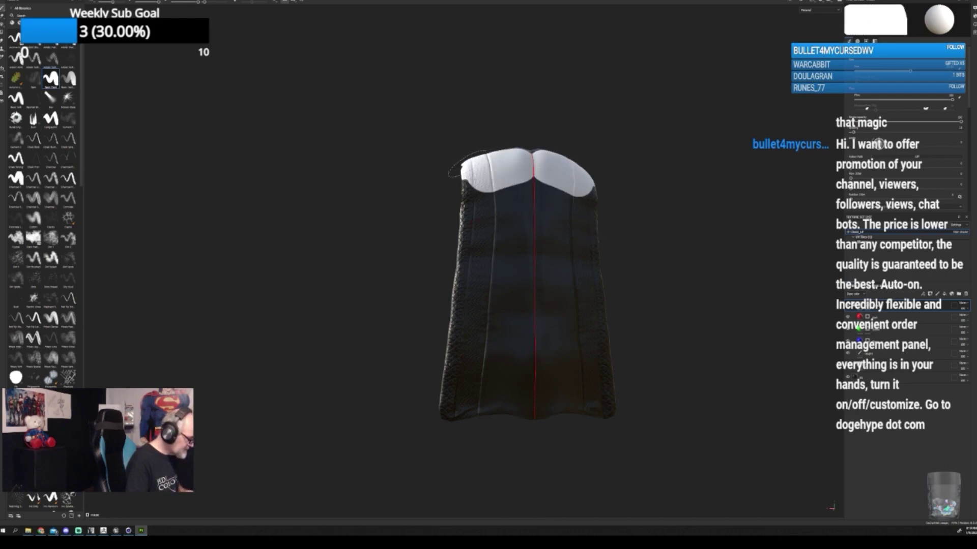
pyautogui.moveTo(461, 164)
pyautogui.mouseDown()
pyautogui.moveTo(448, 351)
pyautogui.moveTo(456, 409)
pyautogui.moveTo(514, 321)
pyautogui.moveTo(495, 126)
pyautogui.moveTo(549, 155)
pyautogui.mouseUp()
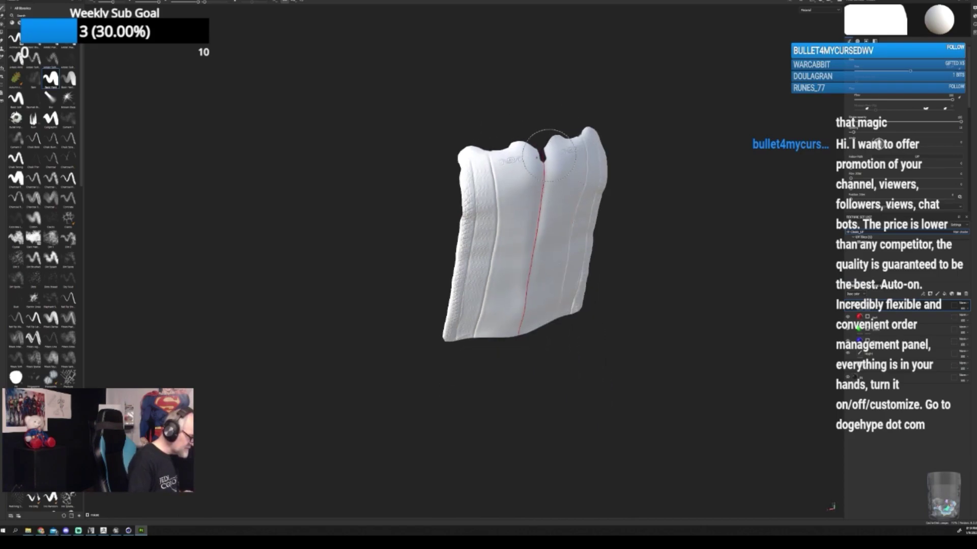
pyautogui.keyDown('alt'); pyautogui.moveTo(442, 207); pyautogui.dragTo(578, 158); pyautogui.keyUp('alt')
pyautogui.keyDown('alt'); pyautogui.moveTo(590, 341); pyautogui.dragTo(436, 318); pyautogui.keyUp('alt')
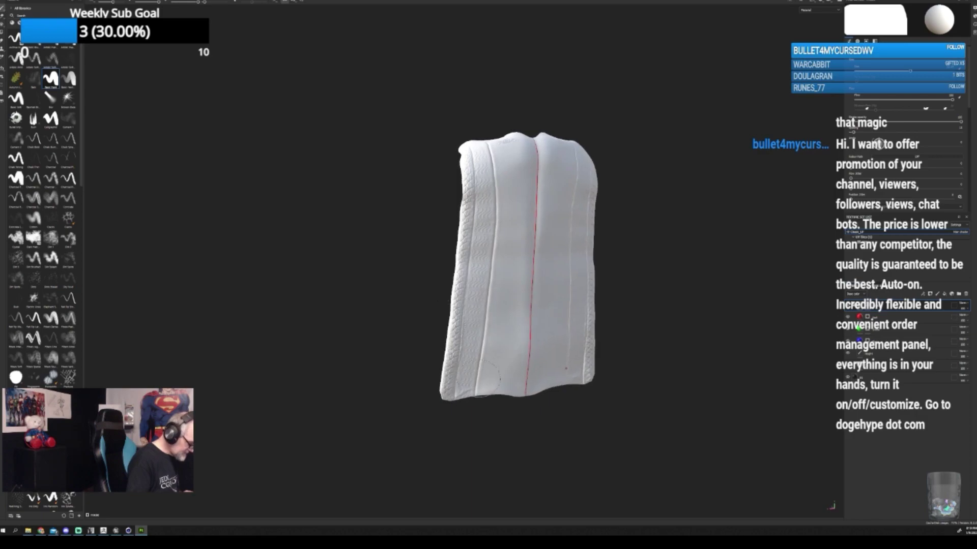
pyautogui.keyDown('alt'); pyautogui.moveTo(615, 295); pyautogui.dragTo(624, 227); pyautogui.keyUp('alt')
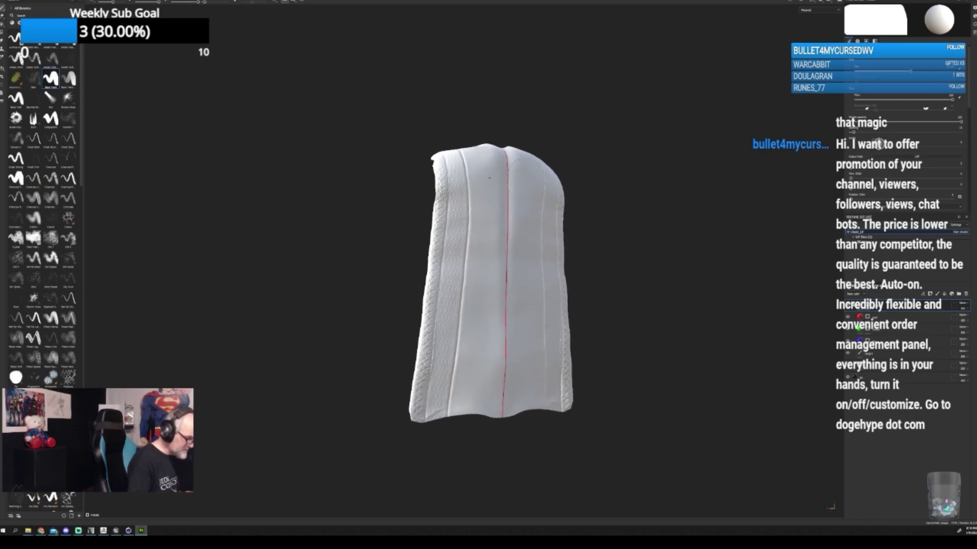
# Try to save the project
pyautogui.hotkey('ctrl', 's')
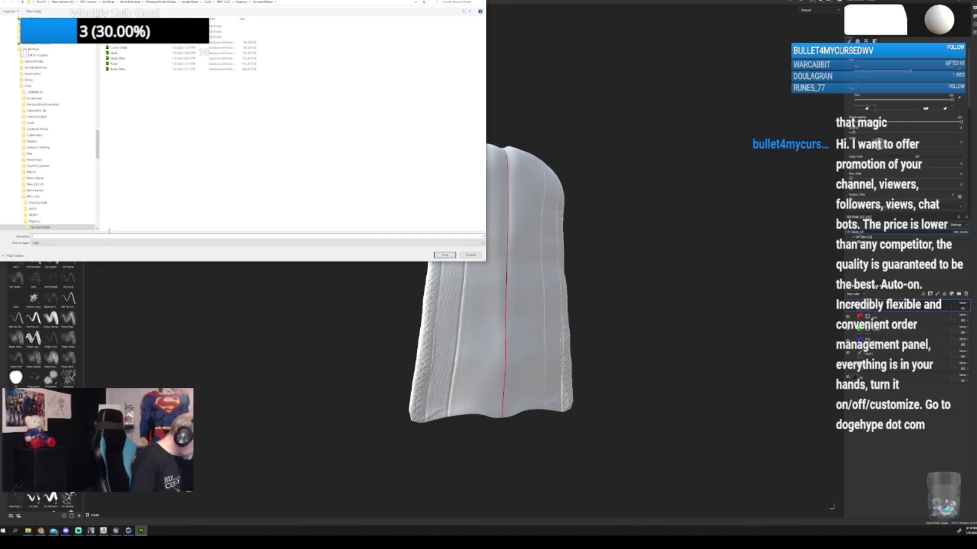
pyautogui.press('Escape')
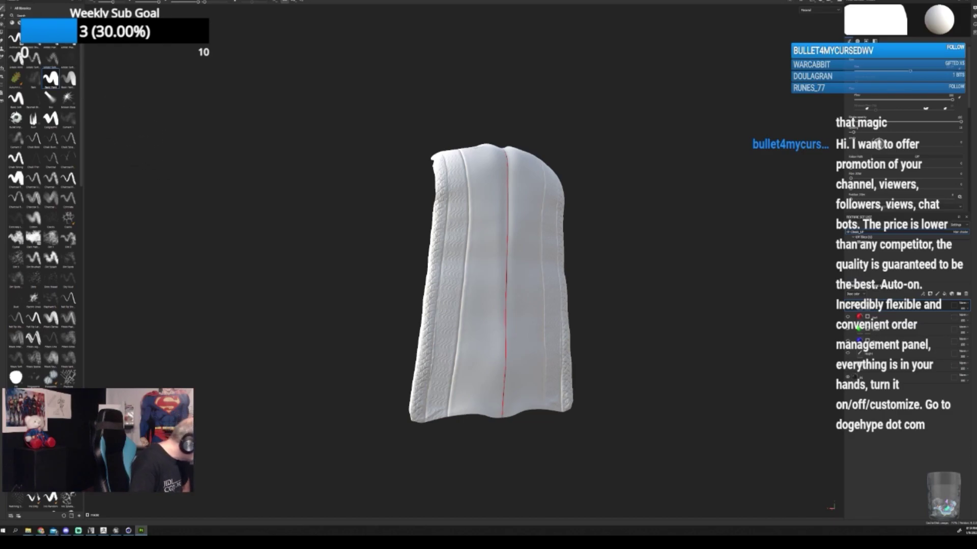
# Start a texture export and browse for its output directory as far as the Missing Worlds Media folder
pyautogui.click(6, 1)
pyautogui.click(22, 63)
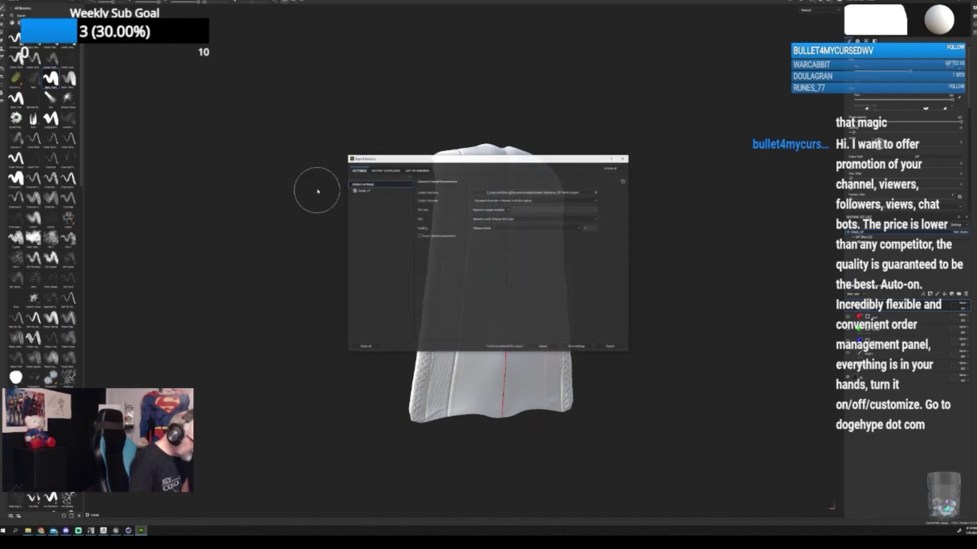
pyautogui.click(526, 193)
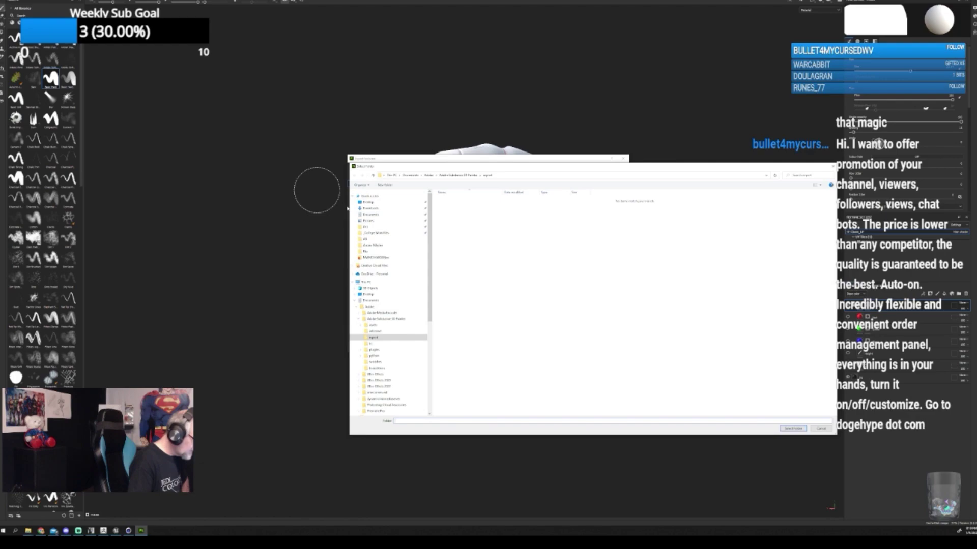
pyautogui.scroll(-8, 391, 351)
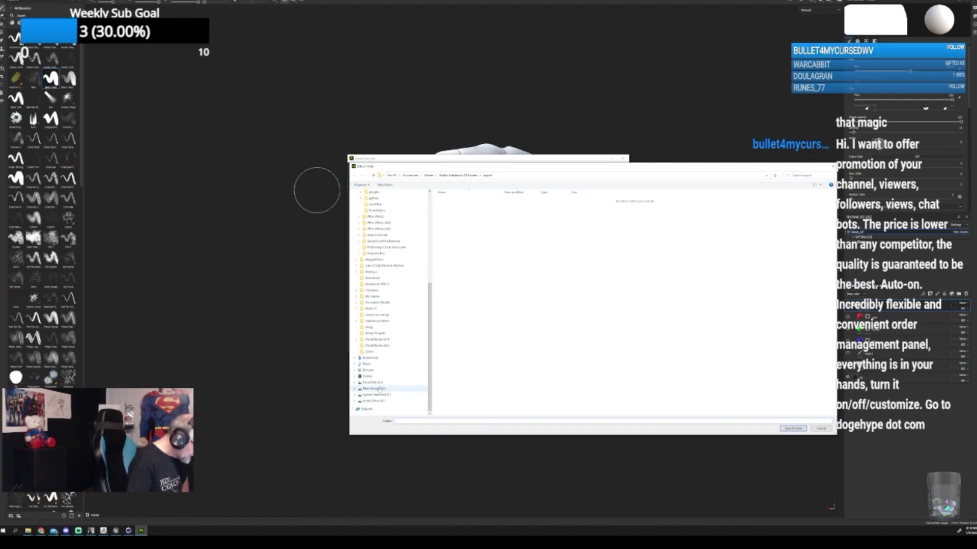
pyautogui.click(379, 389)
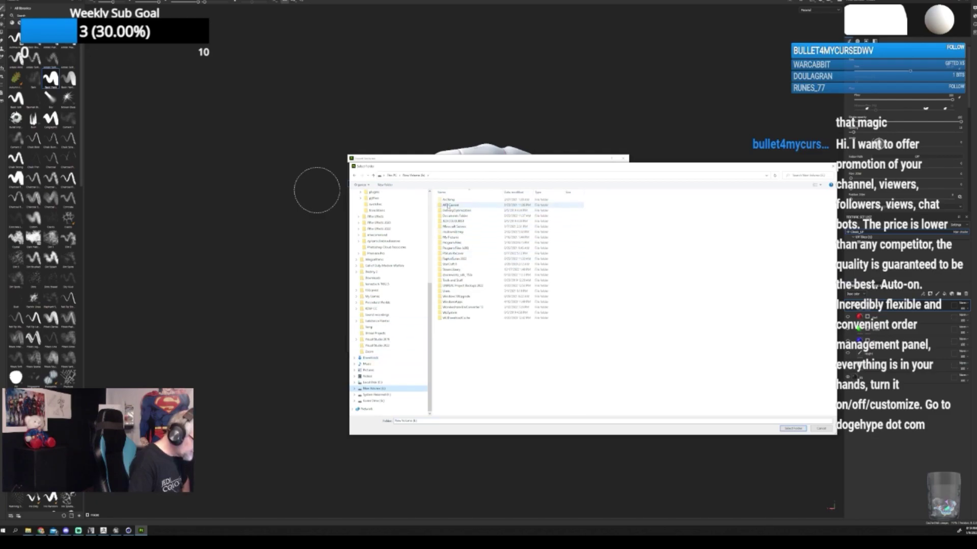
pyautogui.doubleClick(448, 206)
pyautogui.doubleClick(448, 206)
pyautogui.scroll(-12, 472, 305)
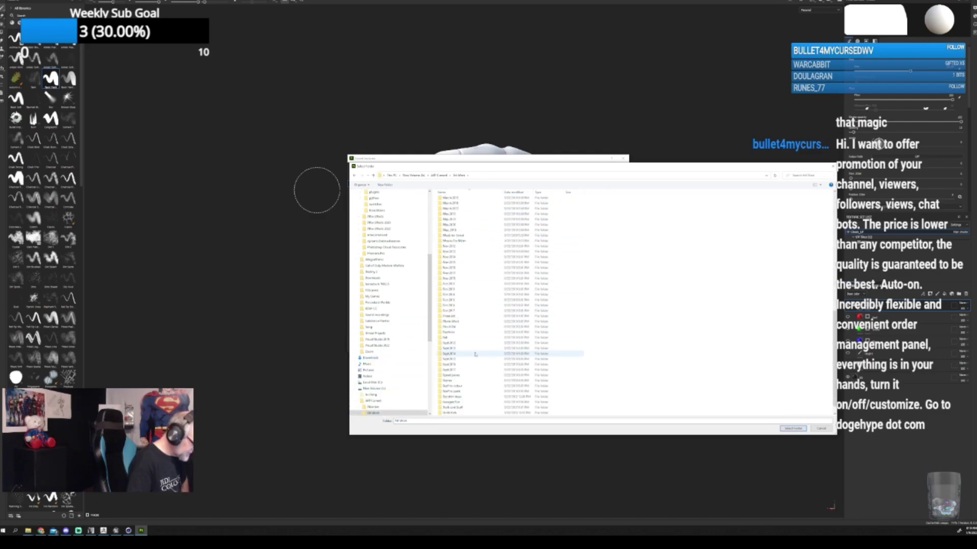
pyautogui.doubleClick(475, 413)
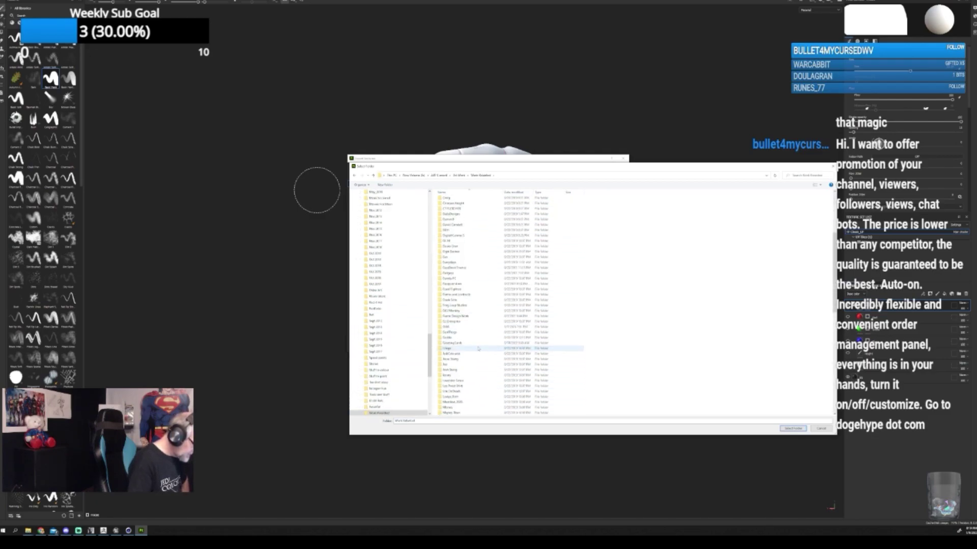
pyautogui.doubleClick(478, 354)
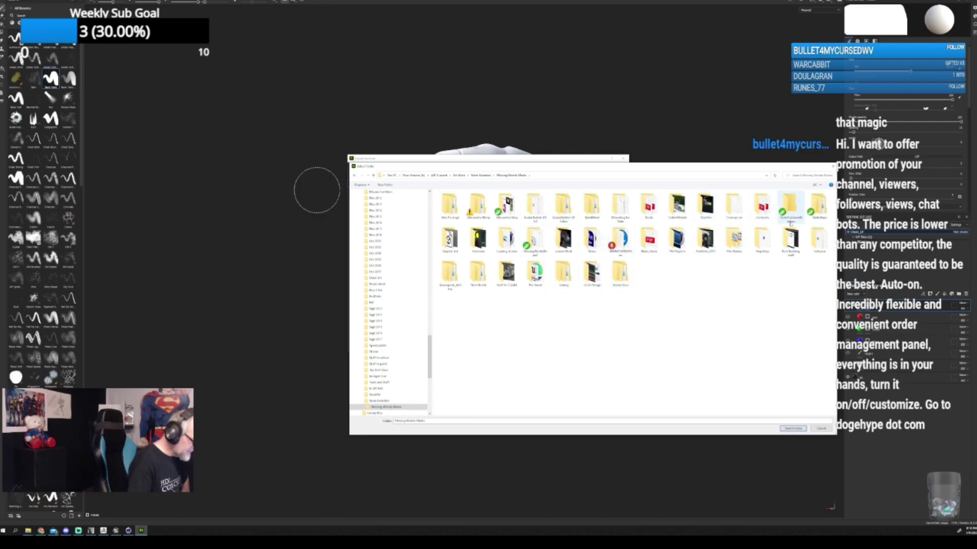
# Continue browsing for the output directory through the Regency and Arcane Master folders into Textures
pyautogui.doubleClick(564, 239)
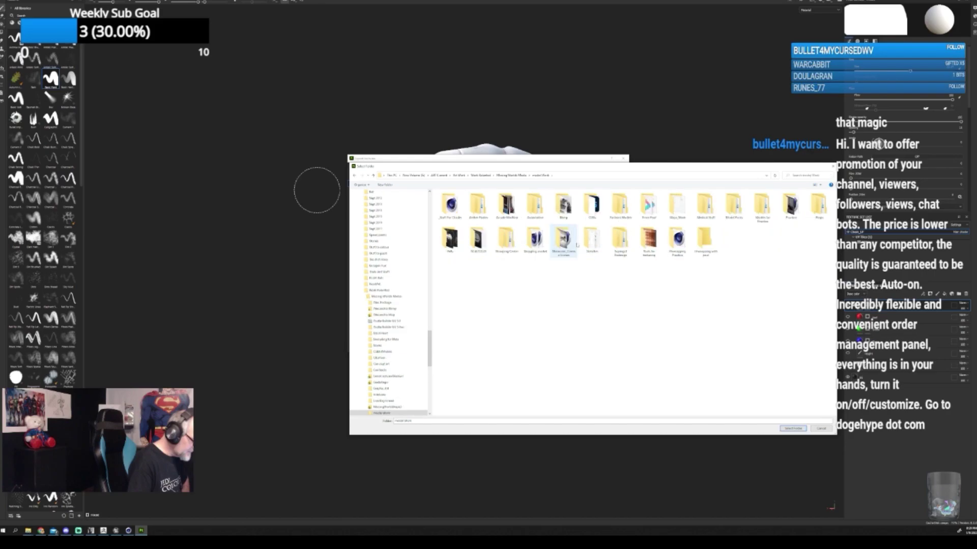
pyautogui.doubleClick(592, 205)
pyautogui.doubleClick(535, 240)
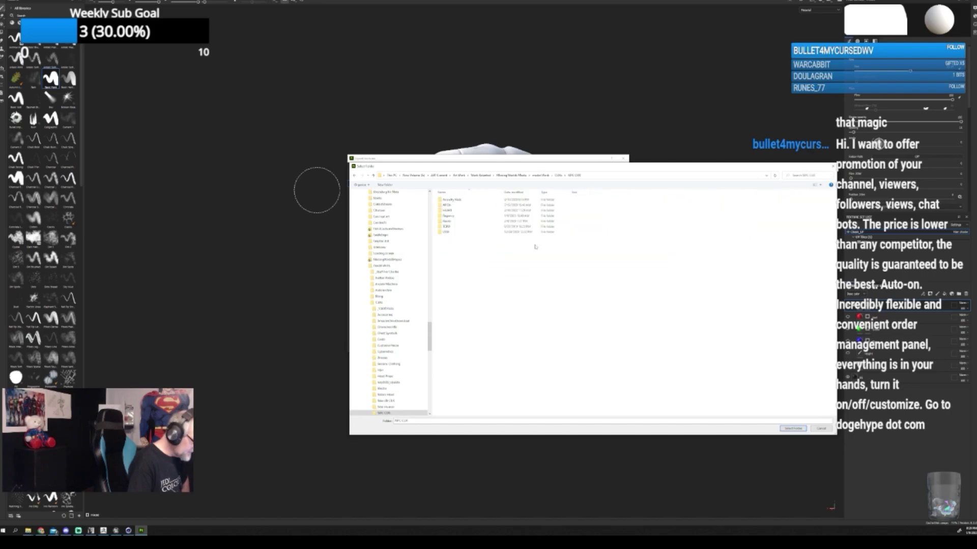
pyautogui.doubleClick(449, 215)
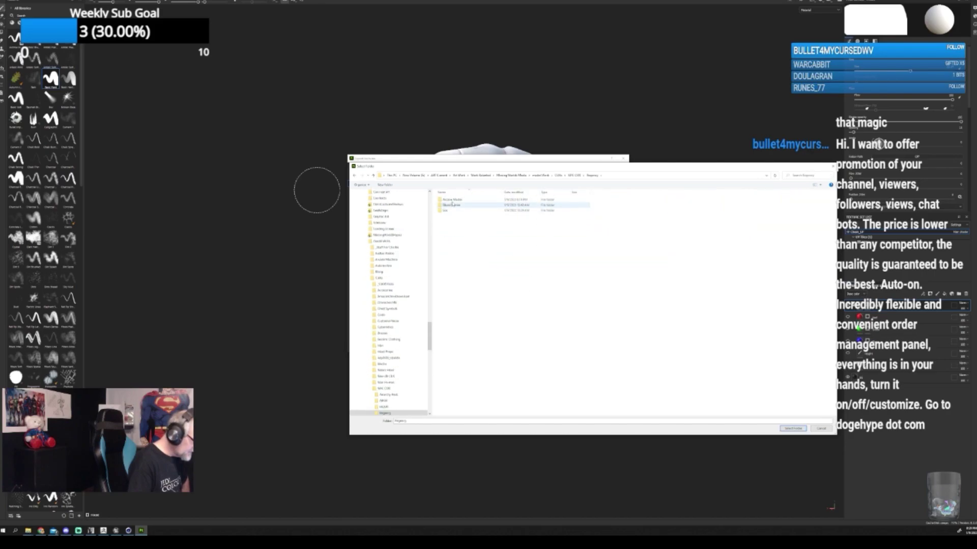
pyautogui.doubleClick(452, 200)
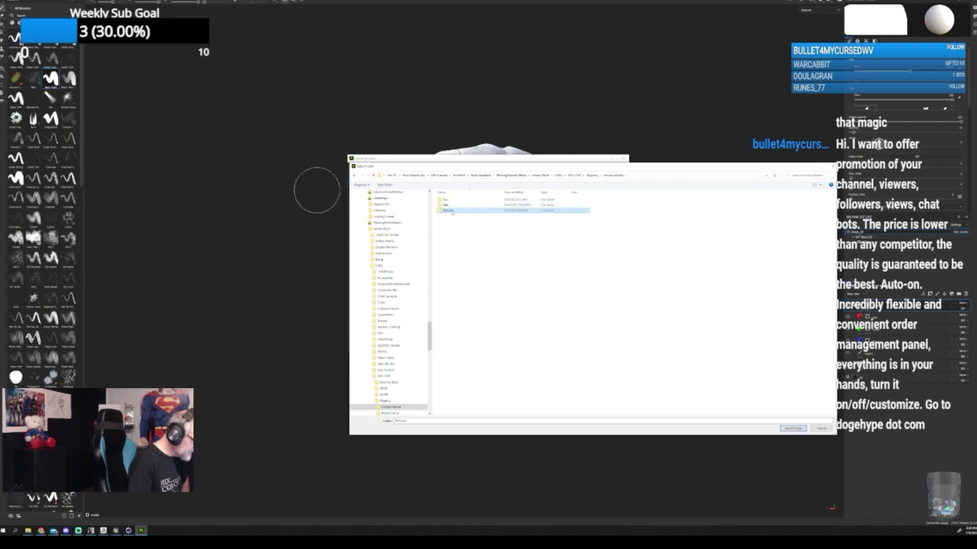
pyautogui.doubleClick(448, 211)
# Create a folder named Cape inside Textures and choose it as the export output directory
pyautogui.rightClick(457, 235)
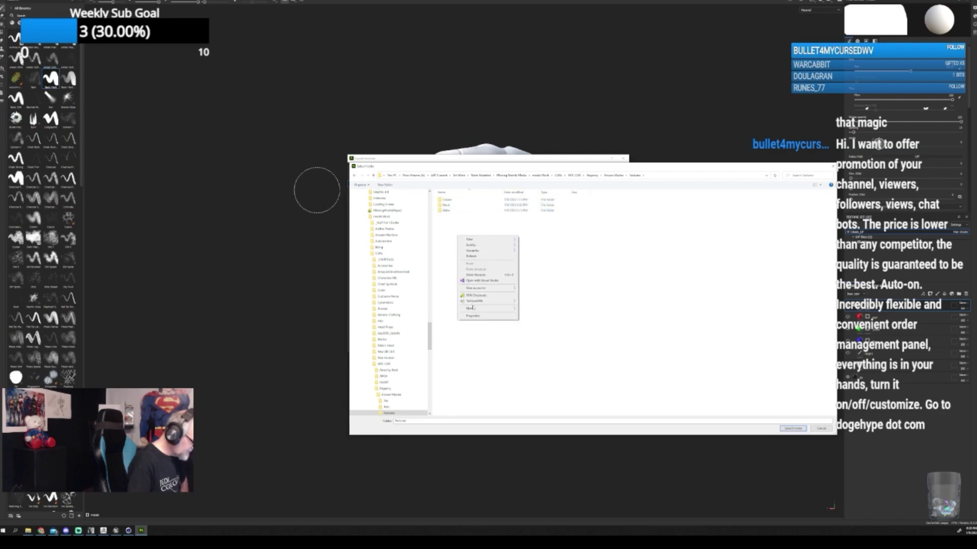
pyautogui.click(529, 309)
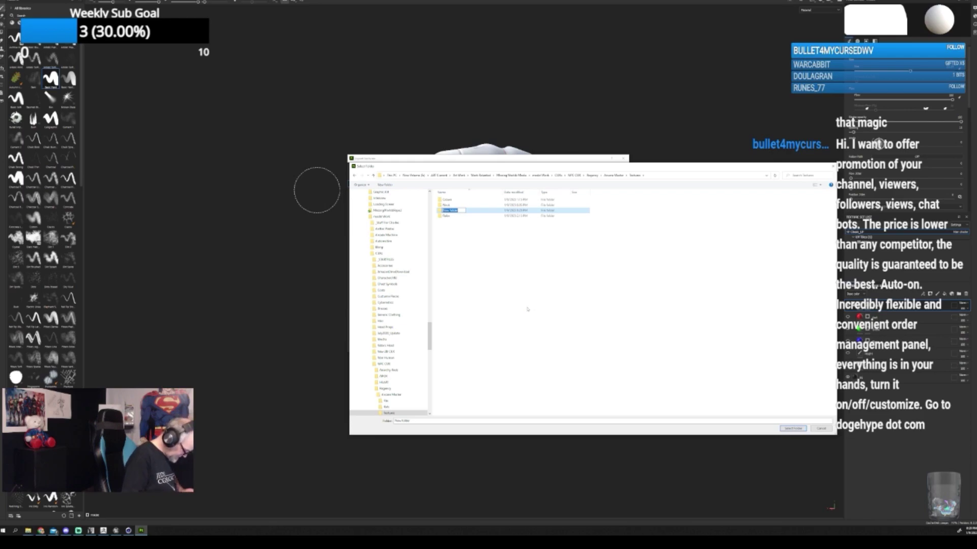
pyautogui.write('Cape')
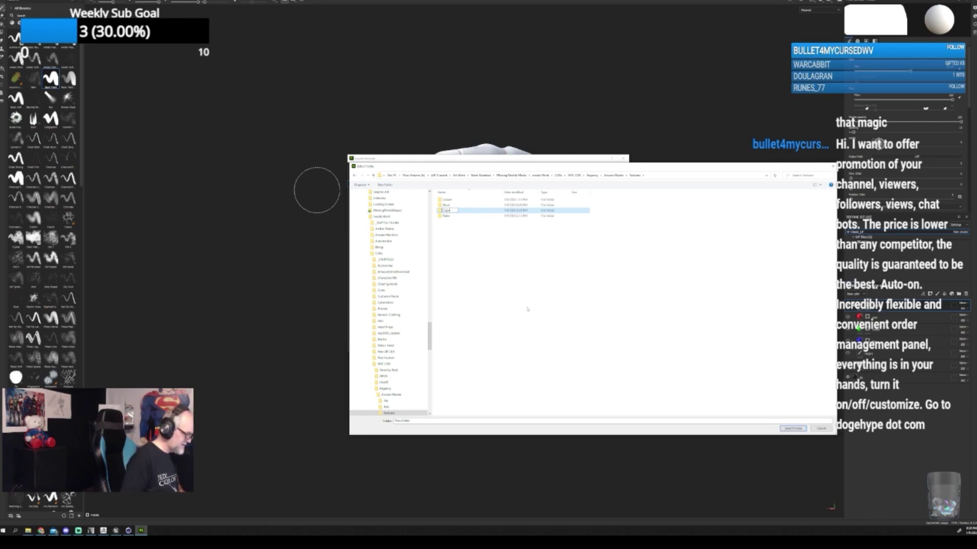
pyautogui.press('Return')
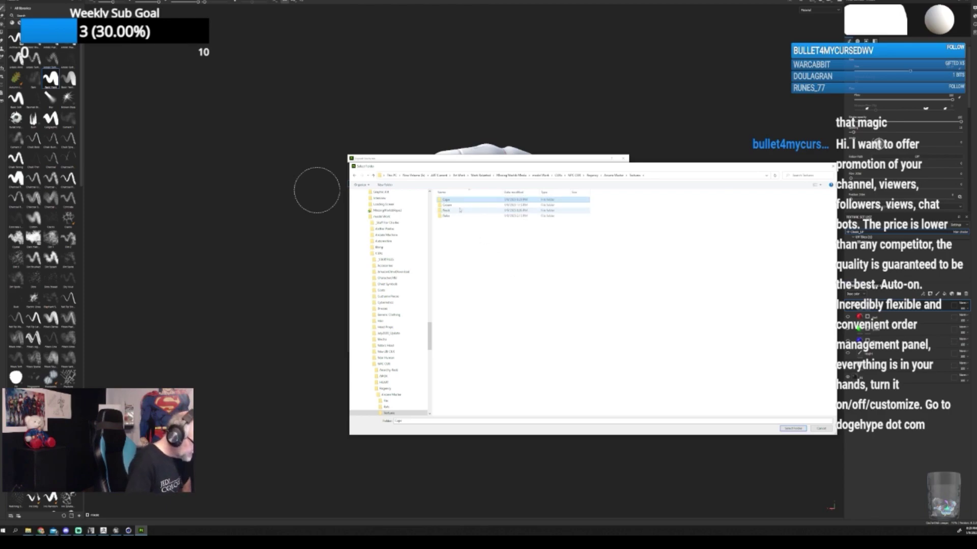
pyautogui.press('Return')
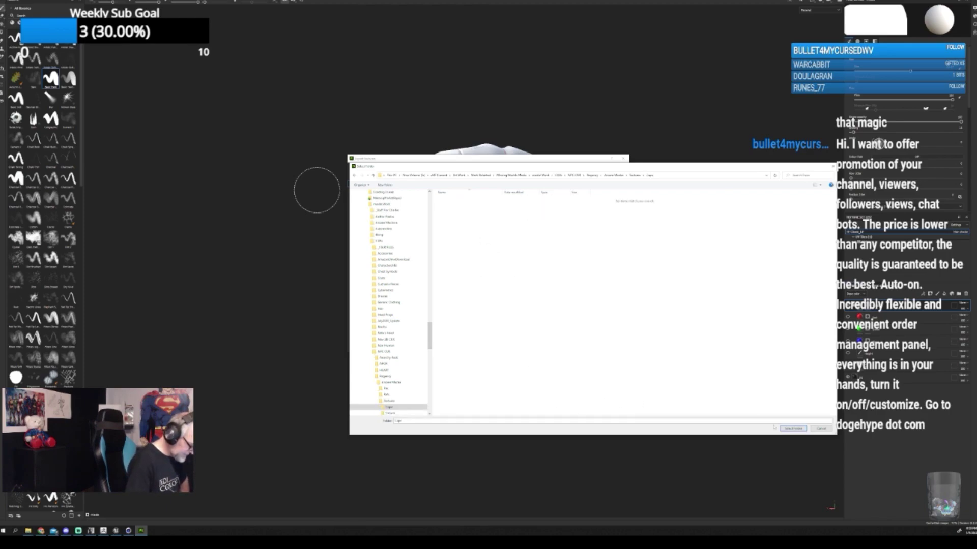
pyautogui.click(792, 429)
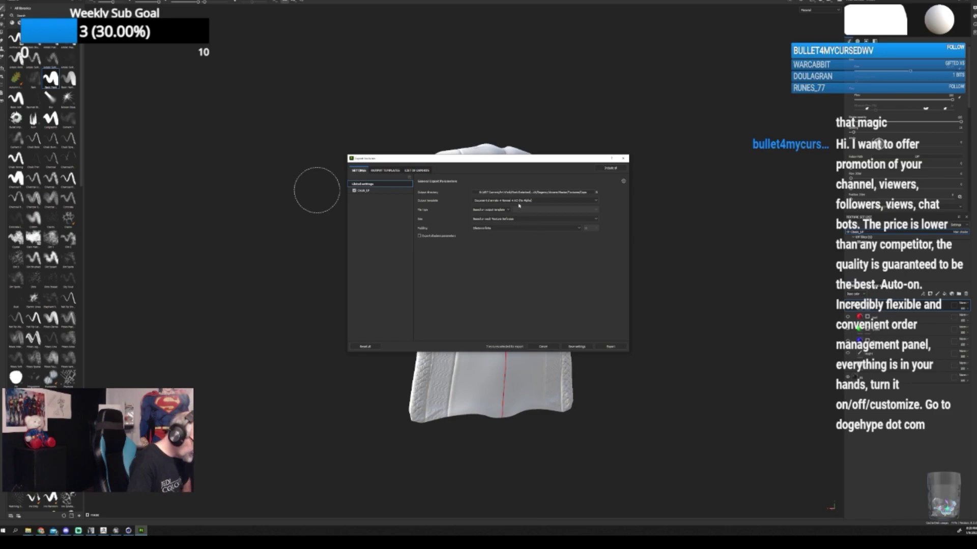
# Export the cloak textures with the Unreal Engine 4 (Packed) template at size 4096 and close the export window
pyautogui.click(519, 201)
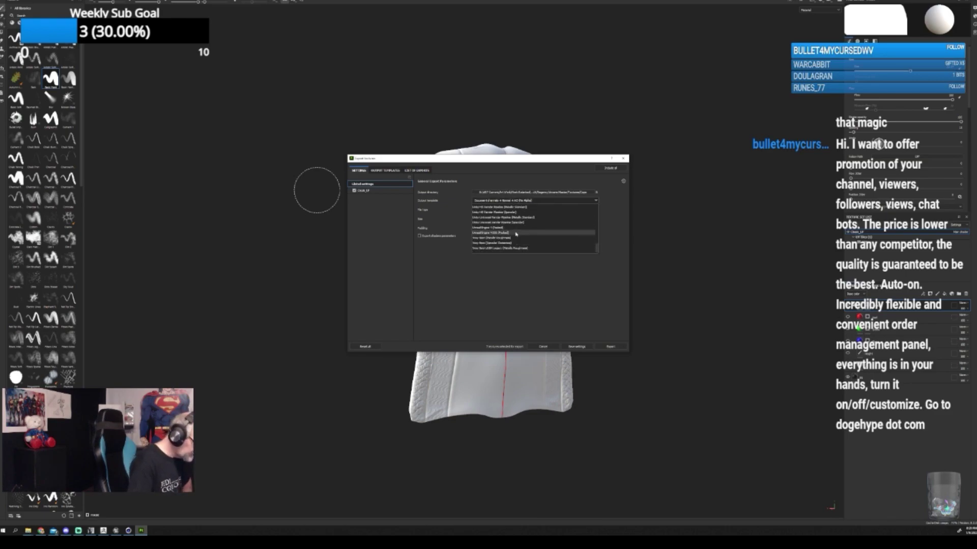
pyautogui.click(502, 228)
pyautogui.click(503, 223)
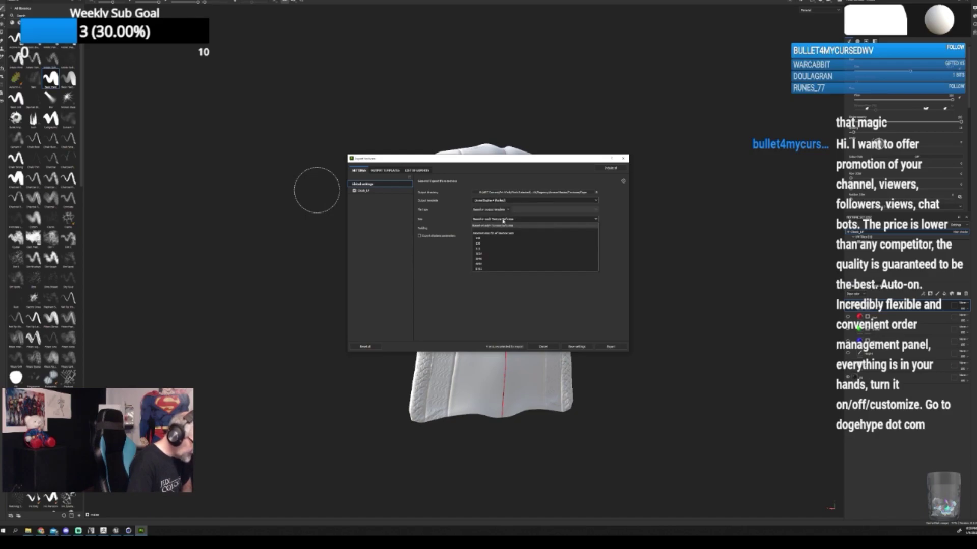
pyautogui.click(490, 264)
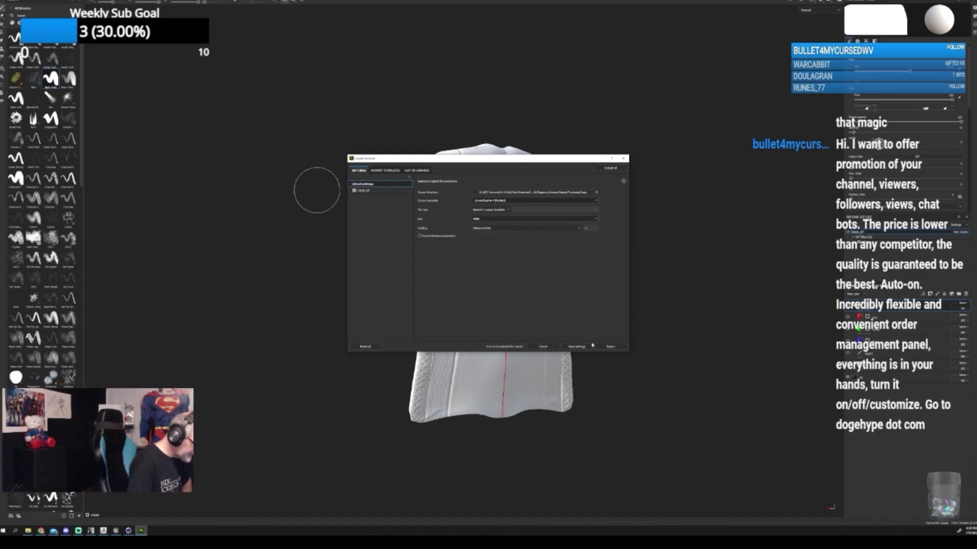
pyautogui.click(609, 346)
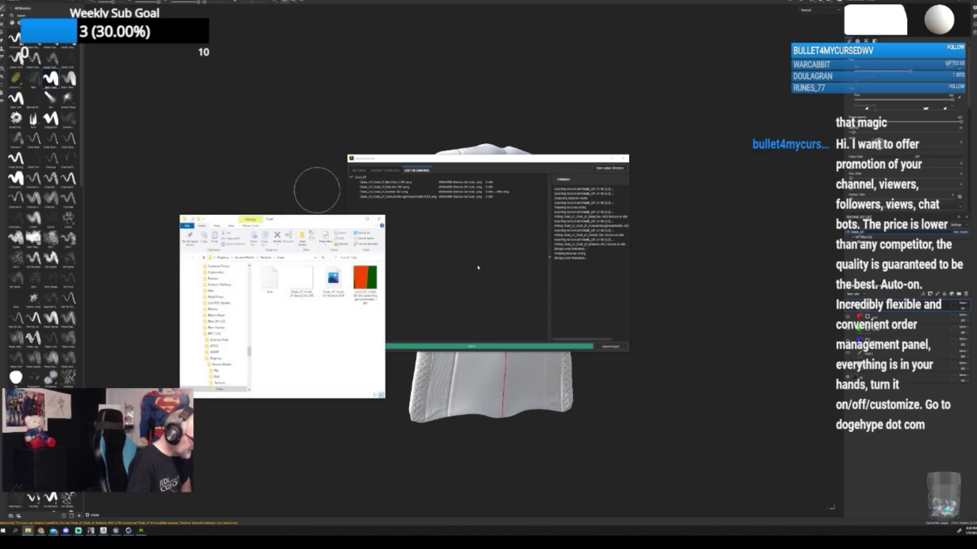
pyautogui.moveTo(314, 224); pyautogui.dragTo(344, 121)
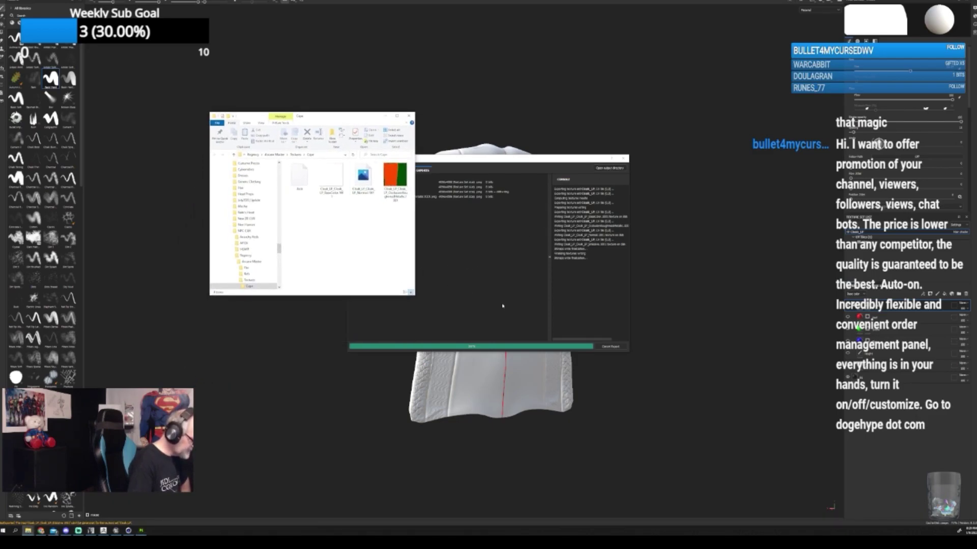
pyautogui.click(423, 239)
pyautogui.press('Escape')
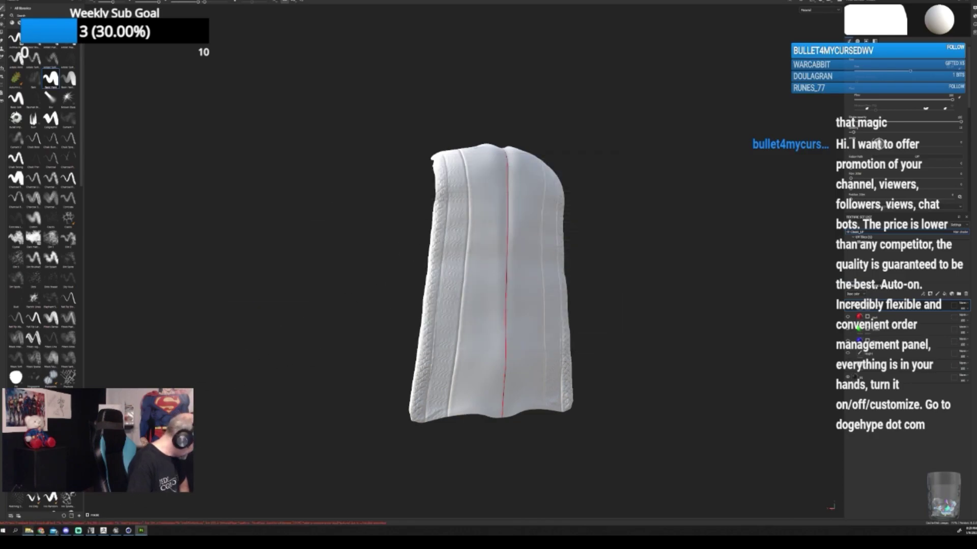
# Open the Cape export folder and delete the normal and occlusion/roughness/metallic textures
pyautogui.click(28, 530)
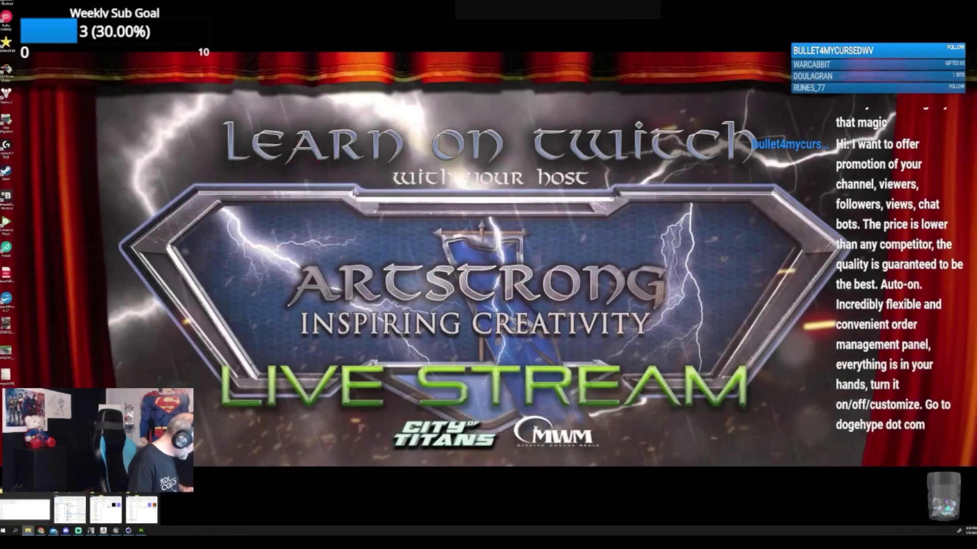
pyautogui.click(142, 509)
pyautogui.moveTo(352, 120); pyautogui.dragTo(454, 123)
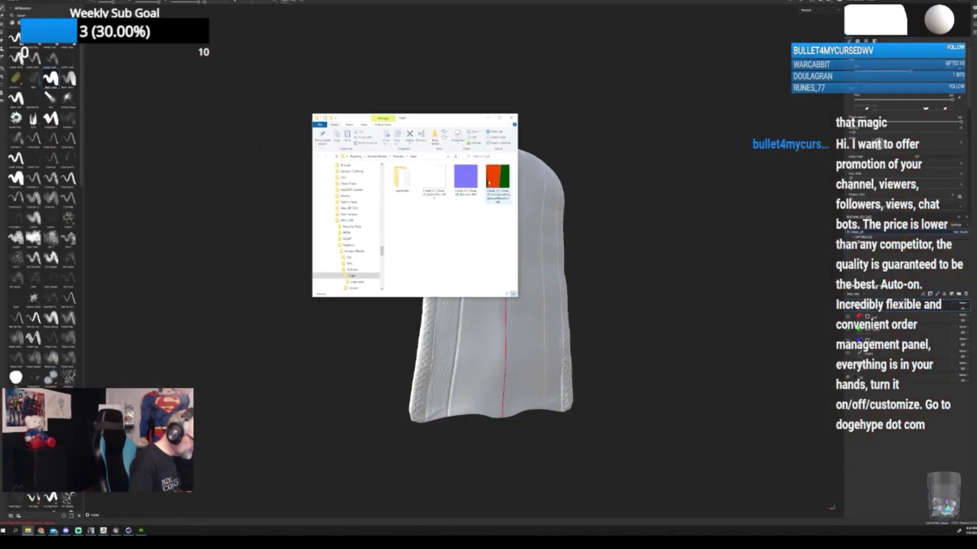
pyautogui.click(497, 183)
pyautogui.press('Delete')
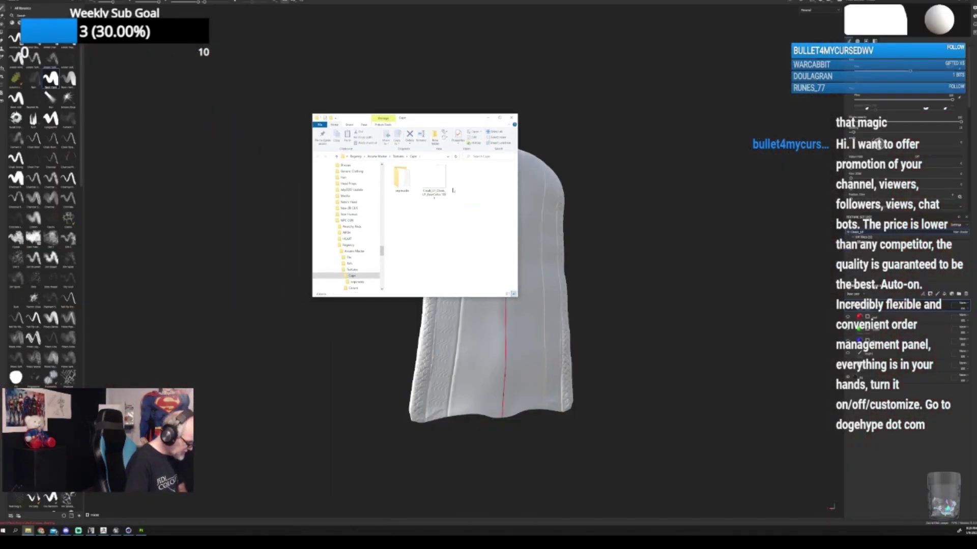
# Rename the base color texture, adding a T_ prefix, shortening the duplicated cloak name and ending it in ak_Col
pyautogui.click(437, 190)
pyautogui.press('F2')
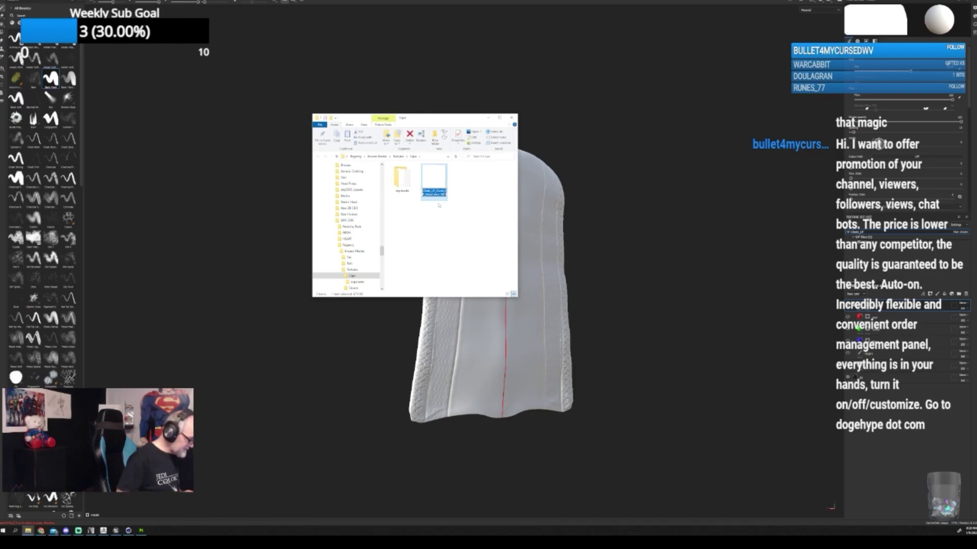
pyautogui.press('Home')
pyautogui.write('T_')
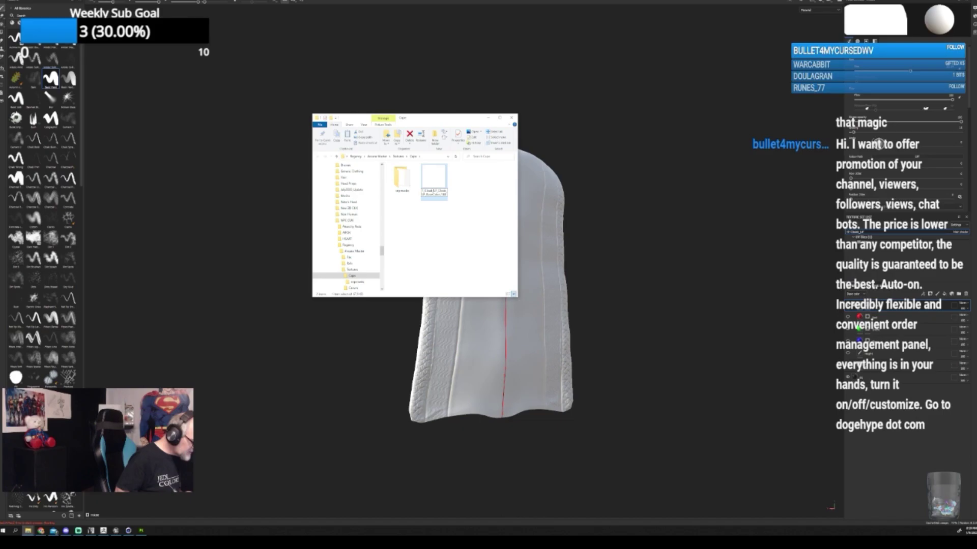
pyautogui.hotkey('shift', 'Right')
pyautogui.hotkey('shift', 'Right')
pyautogui.hotkey('shift', 'Right')
pyautogui.hotkey('shift', 'Right')
pyautogui.hotkey('shift', 'Right')
pyautogui.hotkey('shift', 'Right')
pyautogui.hotkey('shift', 'Right')
pyautogui.hotkey('shift', 'Right')
pyautogui.press('Delete')
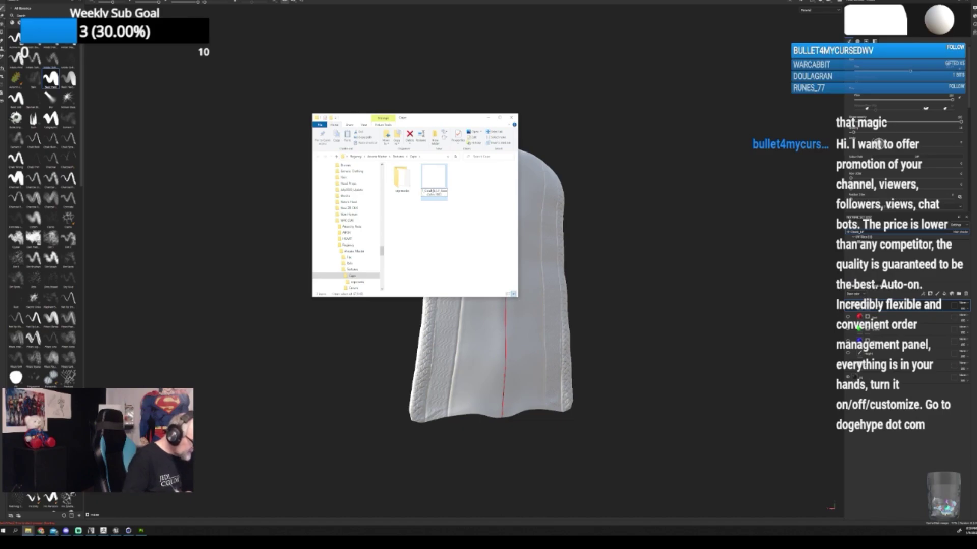
pyautogui.press('Delete')
pyautogui.press('Delete')
pyautogui.press('Delete')
pyautogui.press('Delete')
pyautogui.press('Delete')
pyautogui.press('Delete')
pyautogui.press('Delete')
pyautogui.press('Delete')
pyautogui.press('Delete')
pyautogui.press('Delete')
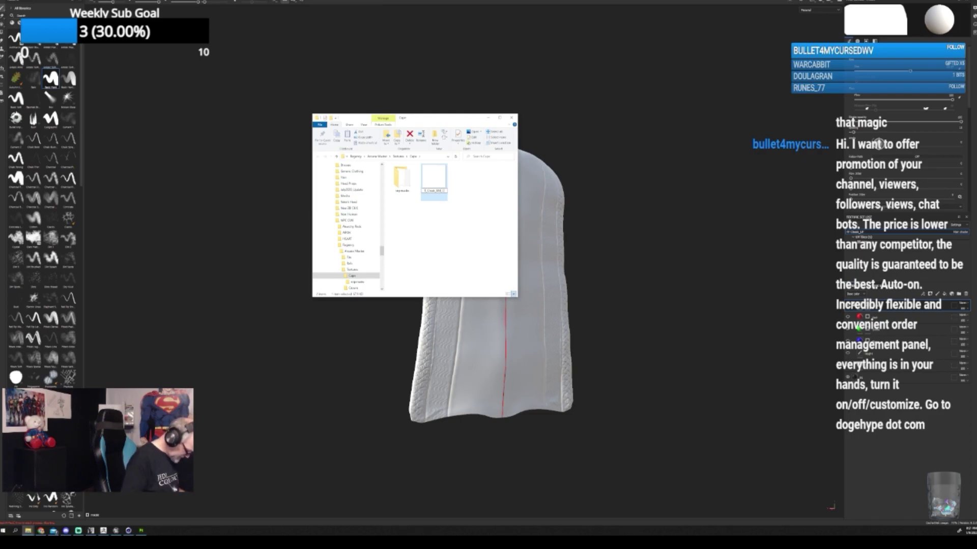
pyautogui.write('ak_Col')
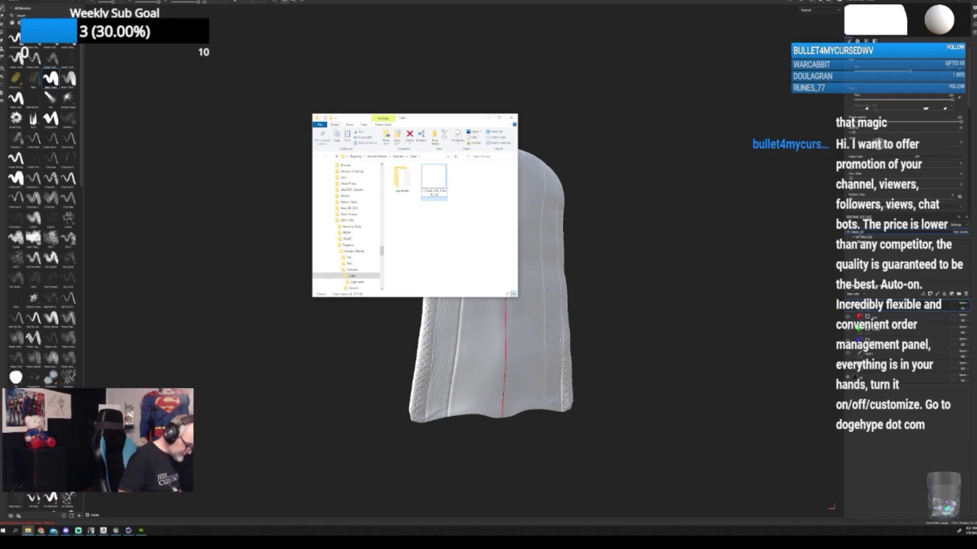
pyautogui.press('Return')
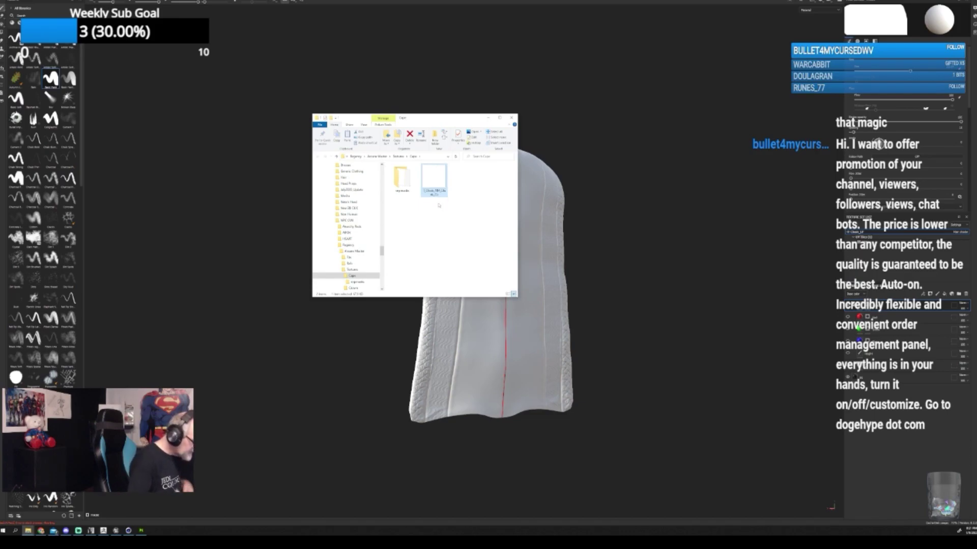
# Correct the end of the texture's file name to IF and minimize the folder window
pyautogui.click(438, 196)
pyautogui.click(438, 194)
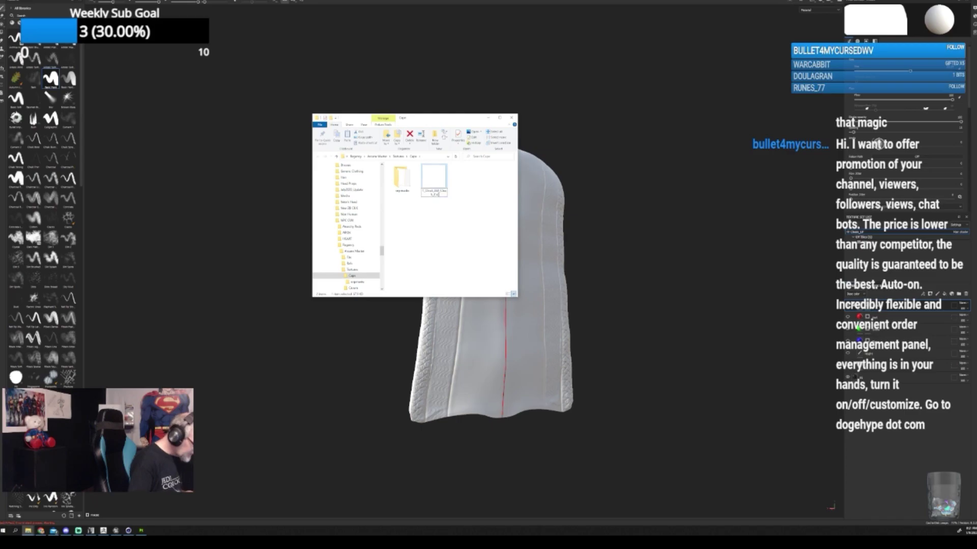
pyautogui.write('IF')
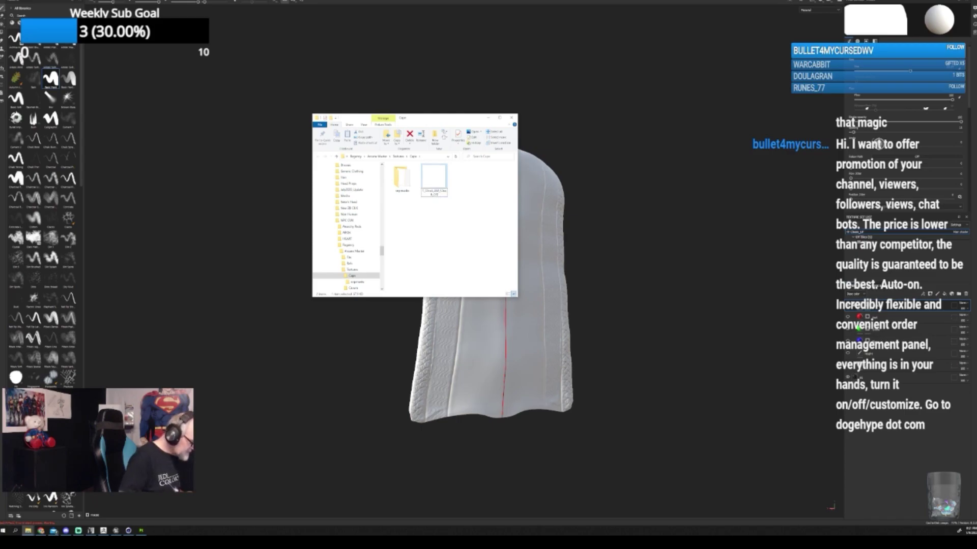
pyautogui.press('Return')
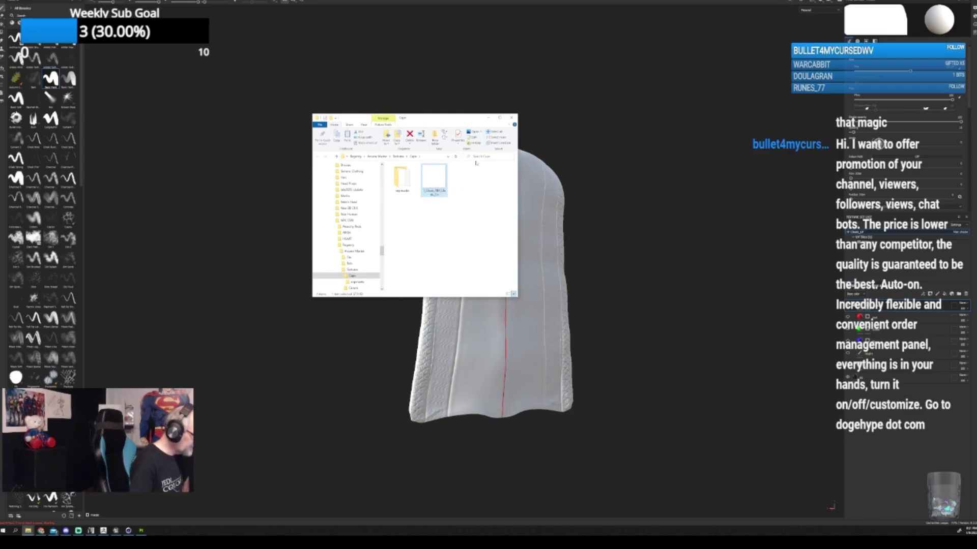
pyautogui.click(488, 117)
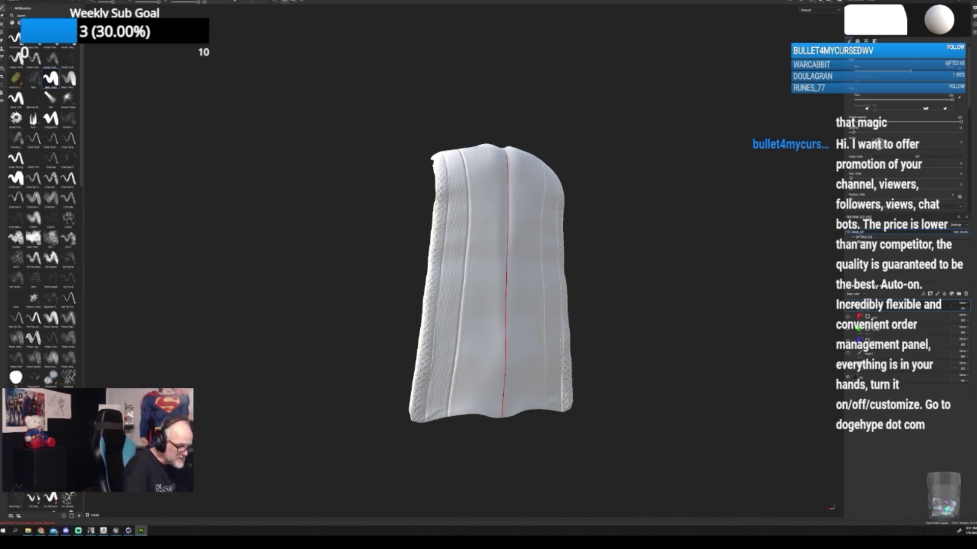
# Switch to Cinema 4D with the Arcane Master character scene and maximize its window
pyautogui.press('super+d')
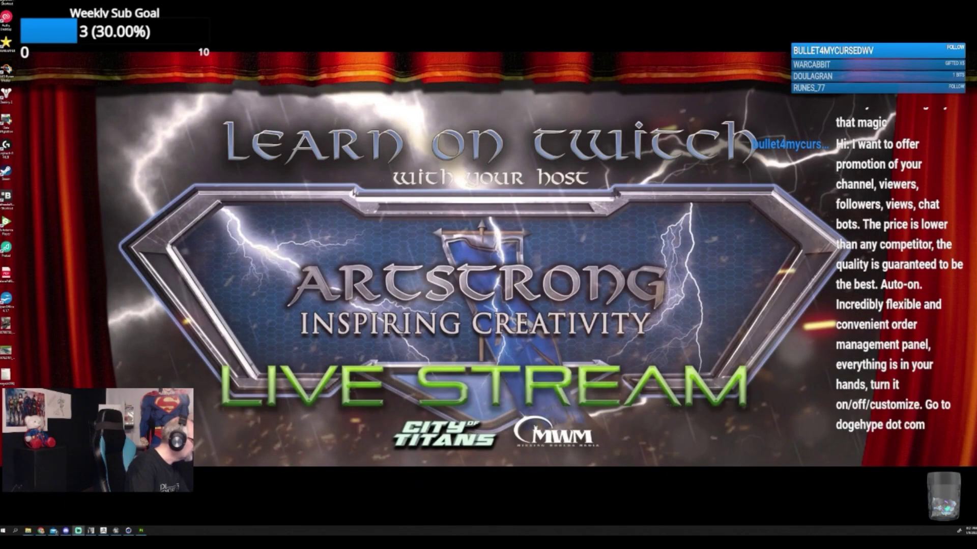
pyautogui.hotkey('alt', 'Tab')
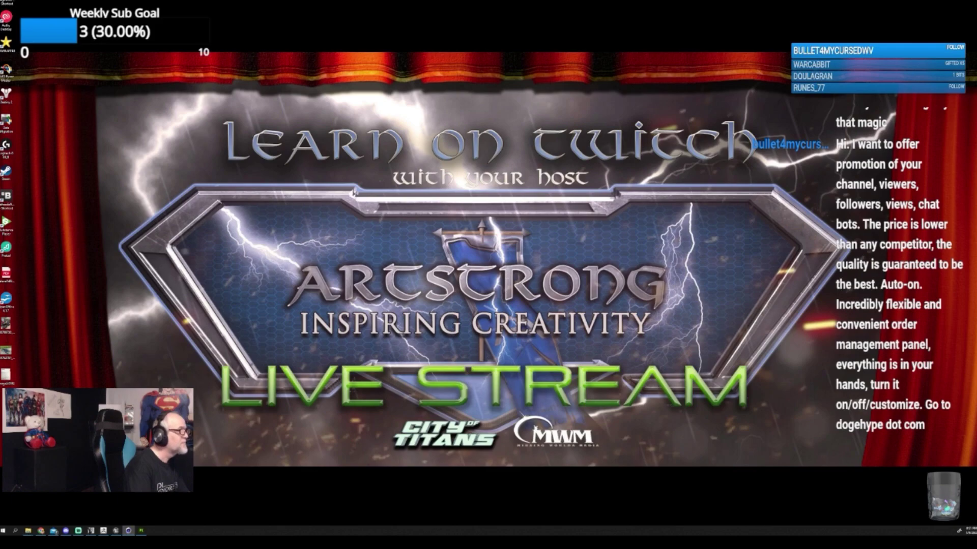
pyautogui.moveTo(524, 0); pyautogui.dragTo(498, 207)
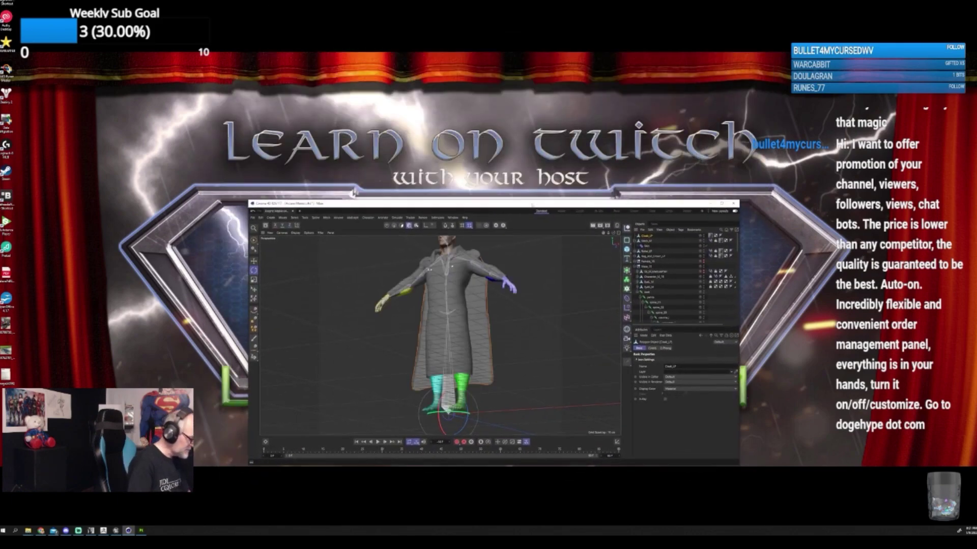
pyautogui.doubleClick(536, 206)
# Activate the Move tool and examine how the cloak sits on the character from the side
pyautogui.keyDown('alt'); pyautogui.moveTo(569, 289); pyautogui.dragTo(597, 288); pyautogui.keyUp('alt')
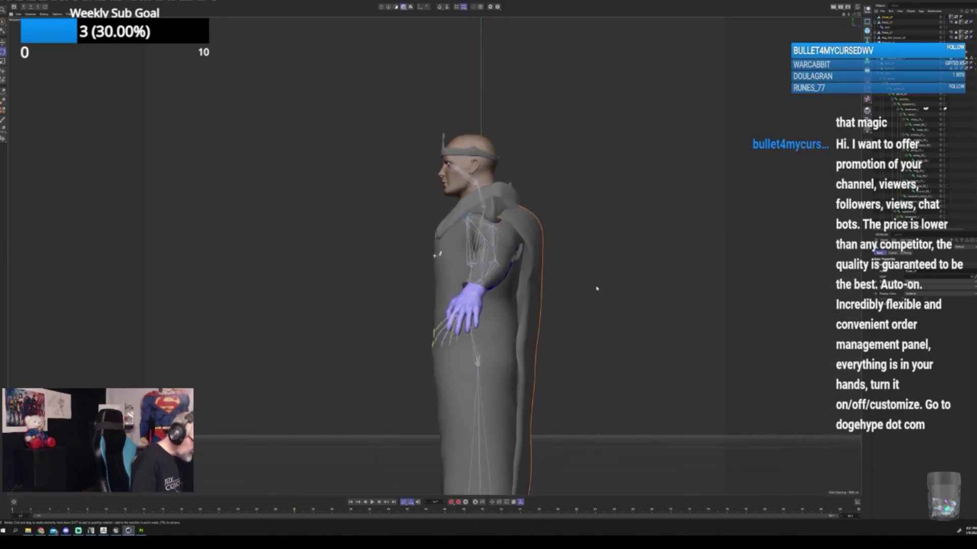
pyautogui.click(3, 42)
pyautogui.keyDown('alt'); pyautogui.moveTo(585, 319); pyautogui.dragTo(586, 246, button='middle'); pyautogui.keyUp('alt')
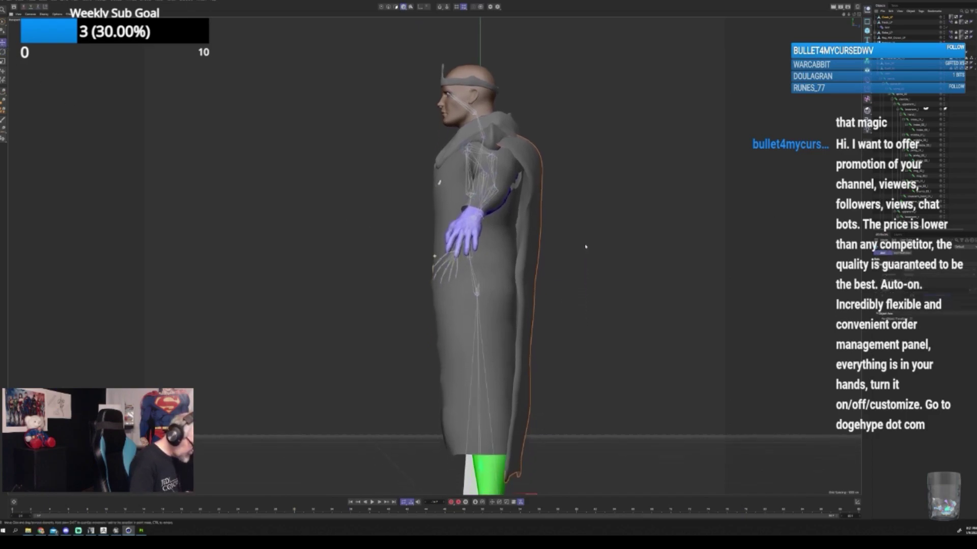
pyautogui.keyDown('alt'); pyautogui.moveTo(585, 247); pyautogui.dragTo(544, 234); pyautogui.keyUp('alt')
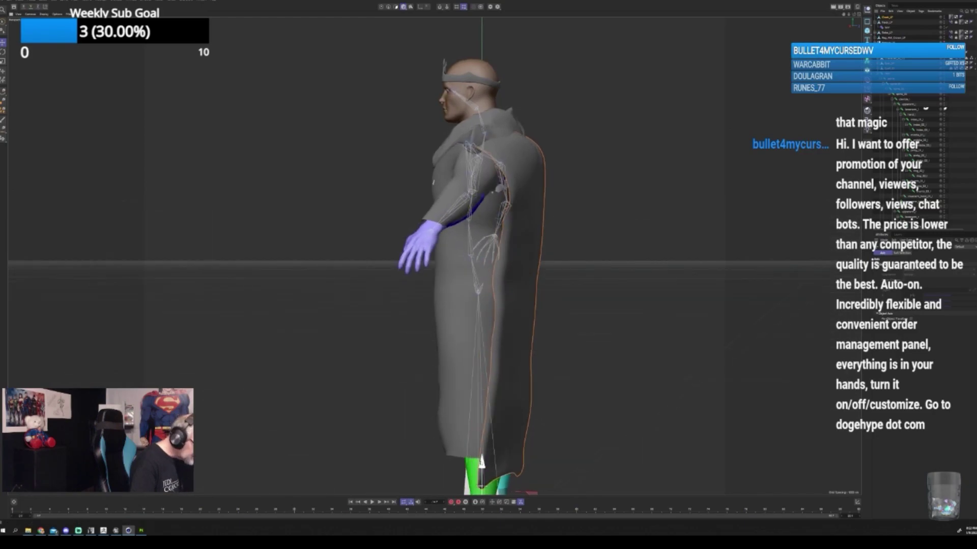
pyautogui.moveTo(481, 462); pyautogui.dragTo(627, 334)
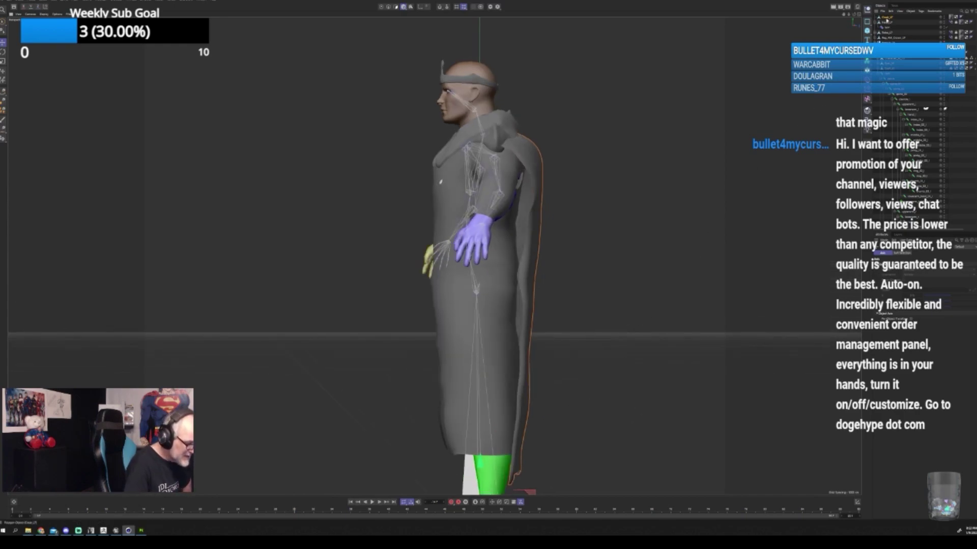
# Select the cloak object and show its coordinate attributes with the Freeze Transformation section expanded
pyautogui.click(886, 17)
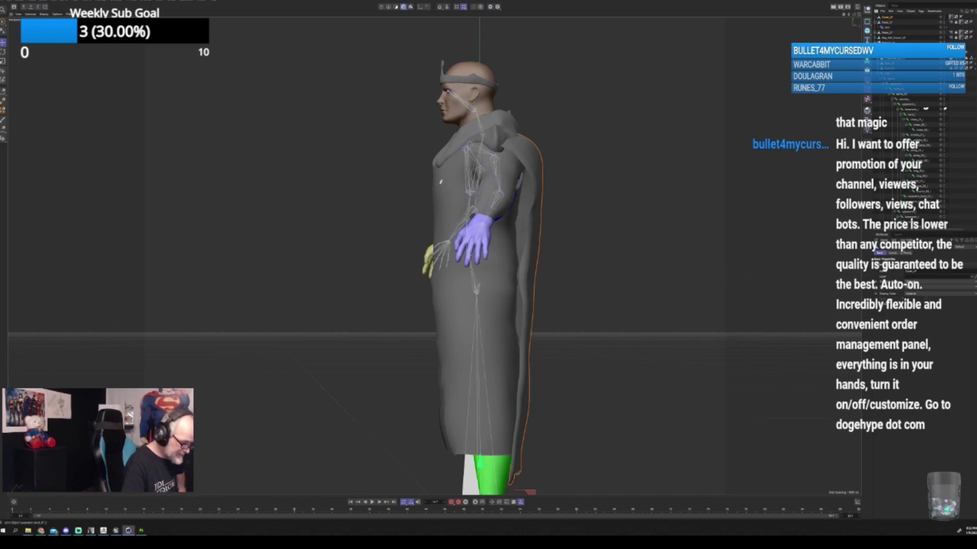
pyautogui.click(892, 252)
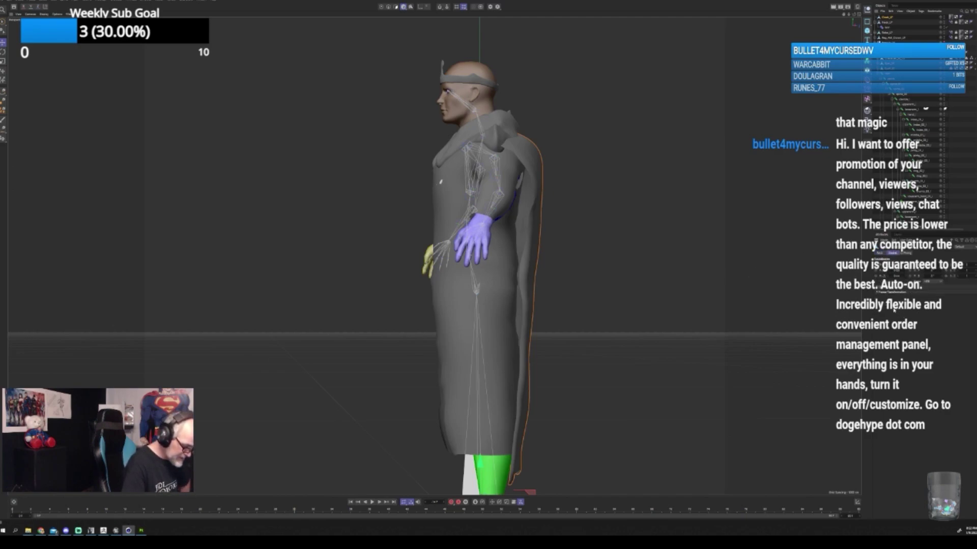
pyautogui.click(876, 294)
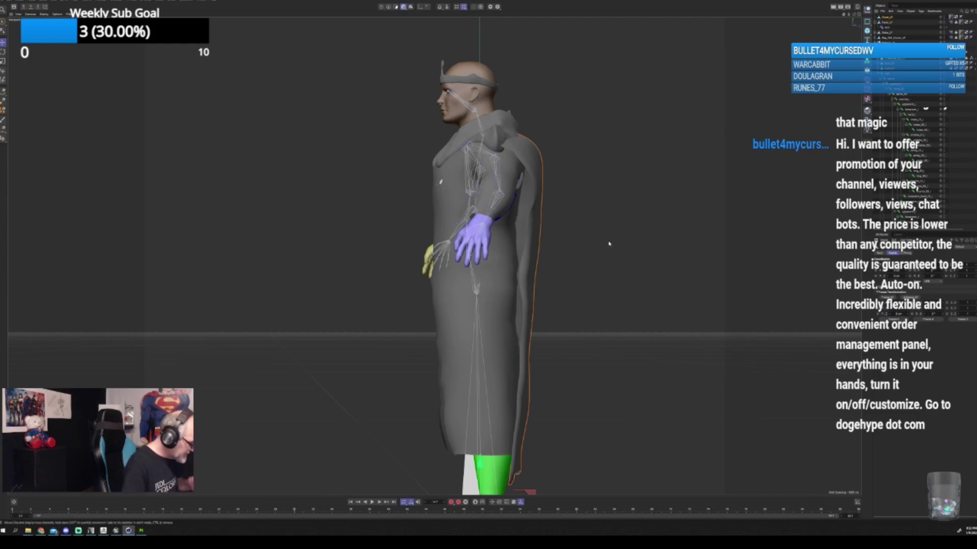
# Try twice to change the cloak's transform through its coordinate attributes, undoing each attempt
pyautogui.click(420, 7)
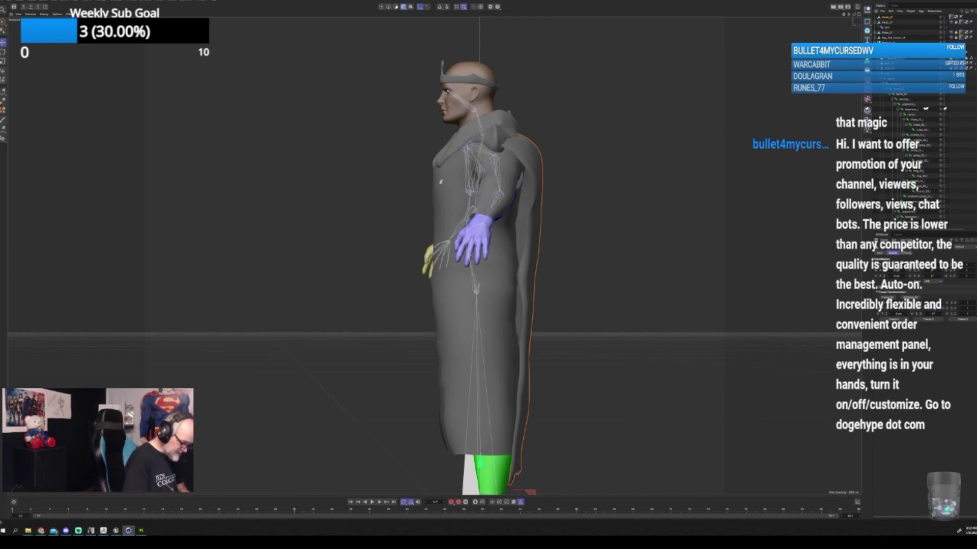
pyautogui.press('Delete')
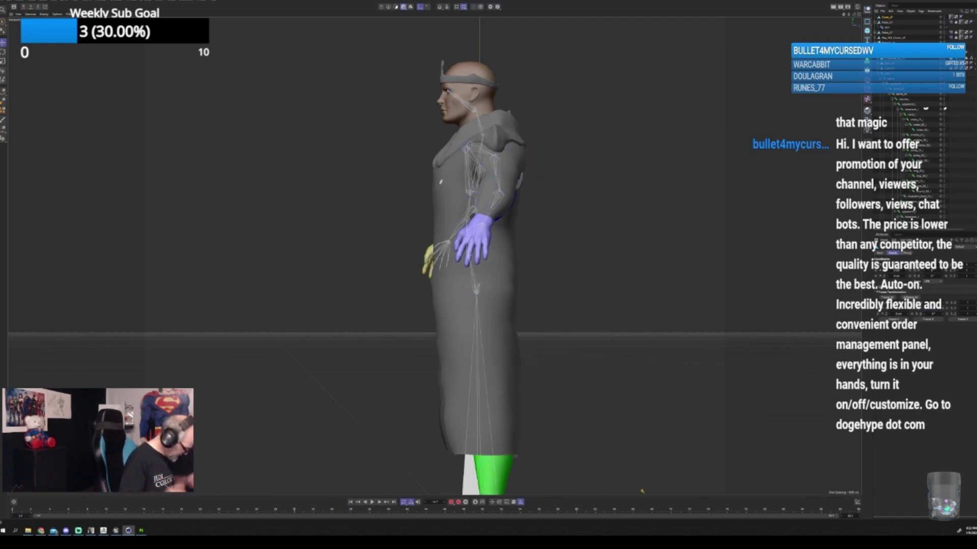
pyautogui.hotkey('ctrl', 'z')
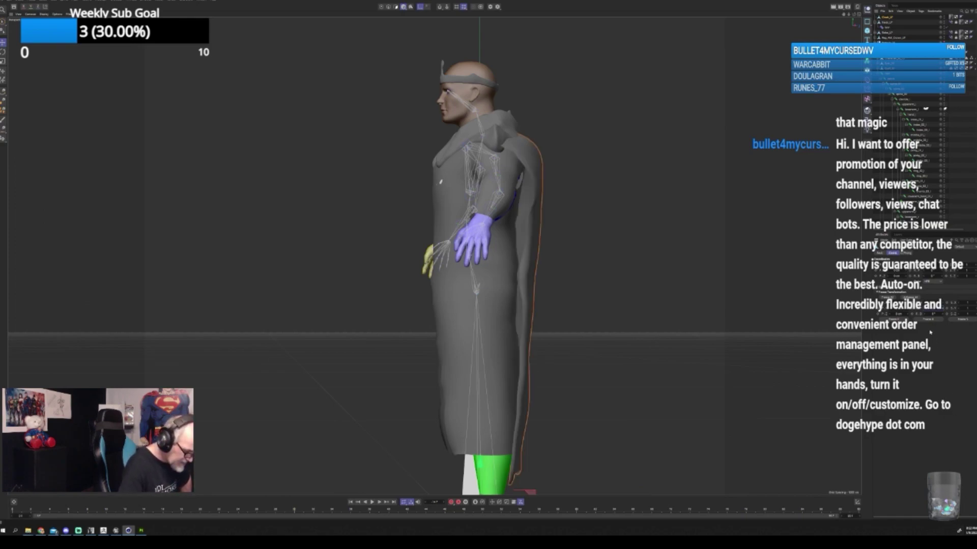
pyautogui.click(880, 288)
pyautogui.click(880, 288)
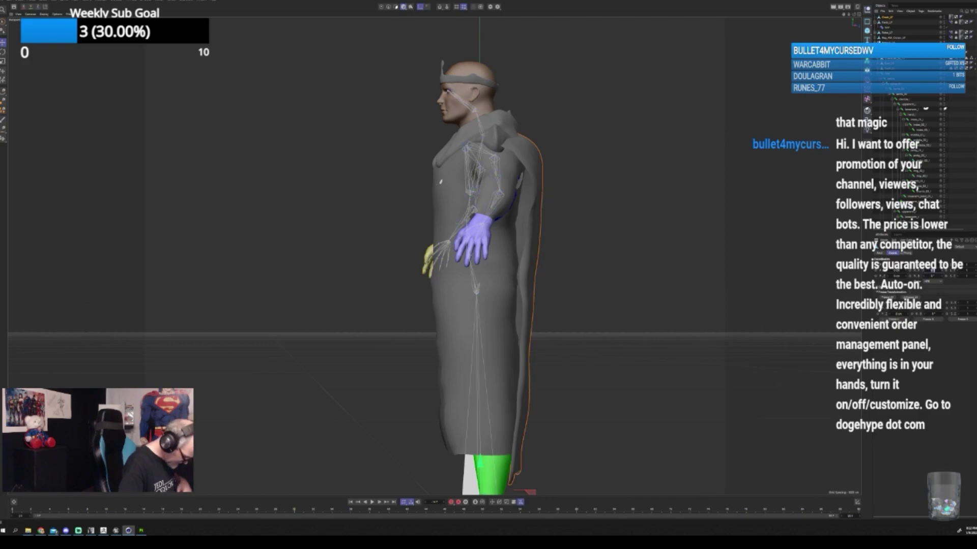
pyautogui.press('Return')
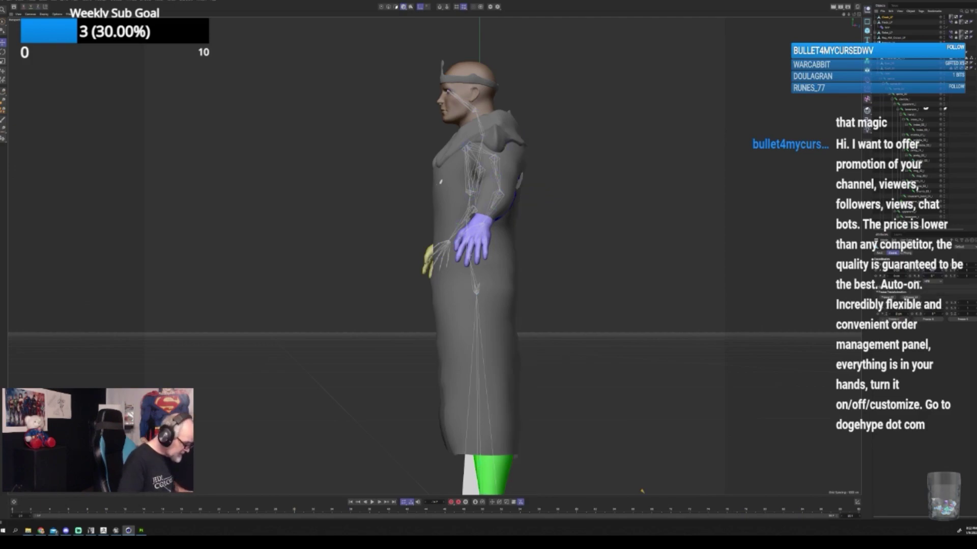
pyautogui.hotkey('ctrl', 'z')
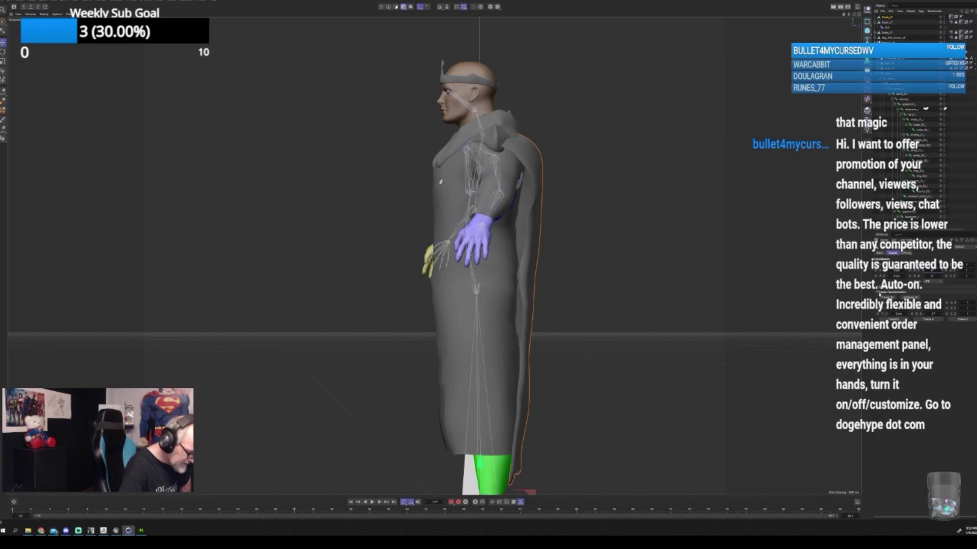
pyautogui.click(877, 293)
pyautogui.click(878, 293)
pyautogui.click(877, 293)
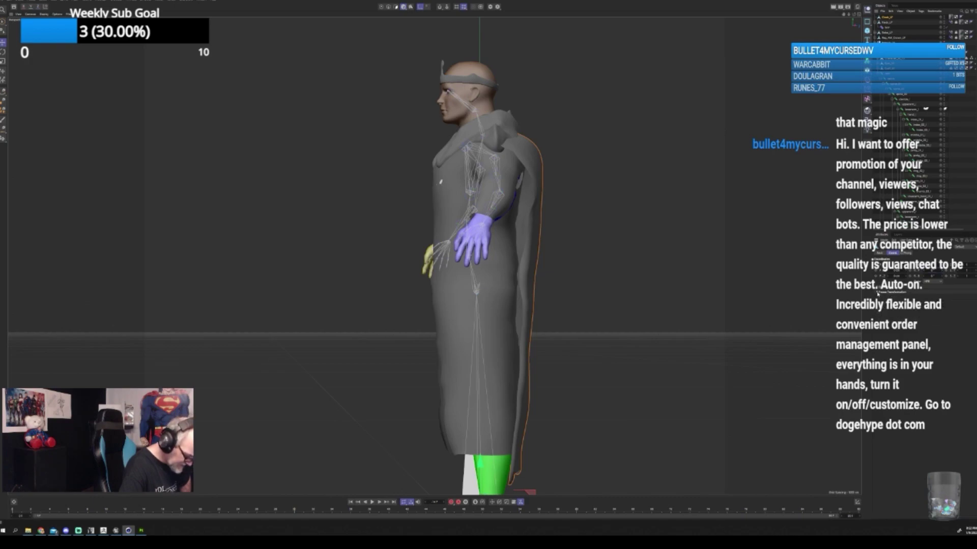
pyautogui.click(878, 294)
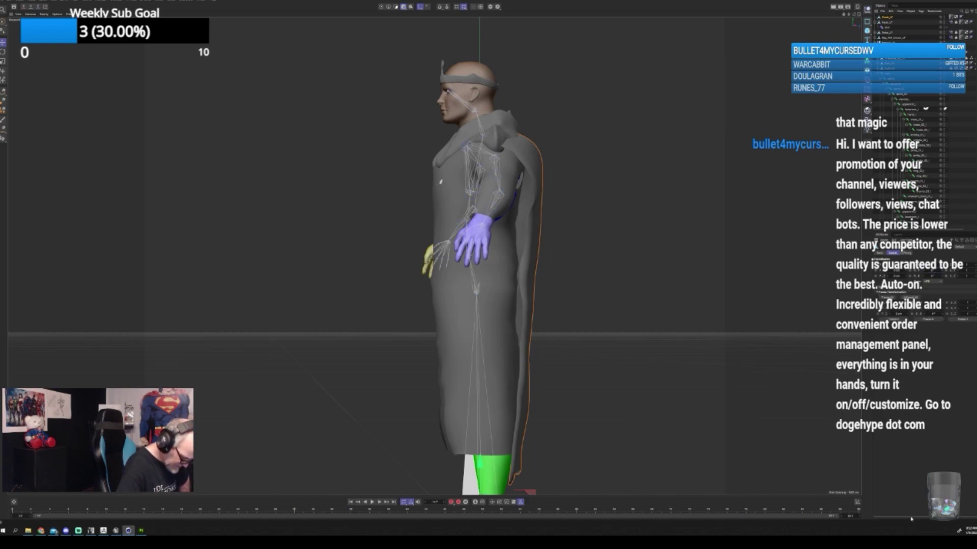
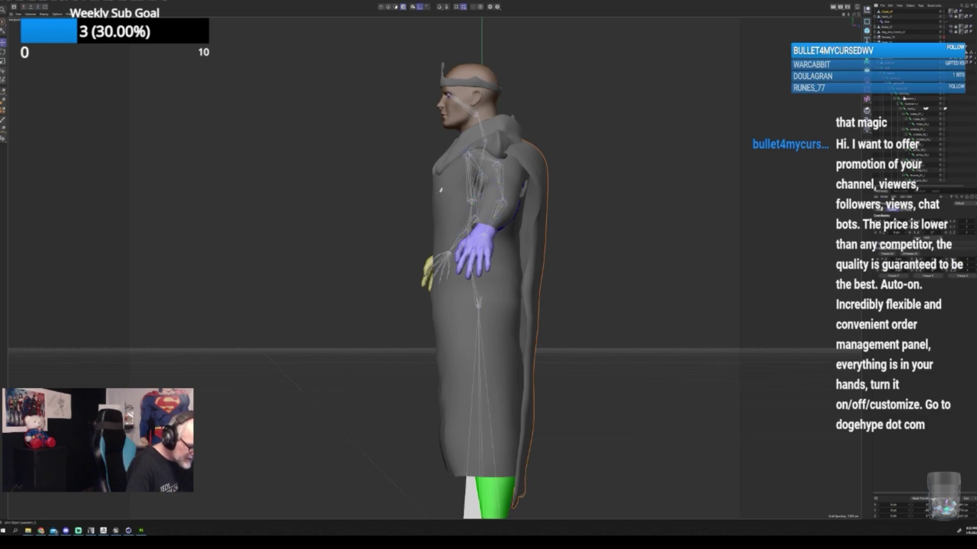
# Select the character's joint hierarchy together with the cloak and bind the cloak to the joints
pyautogui.click(900, 103)
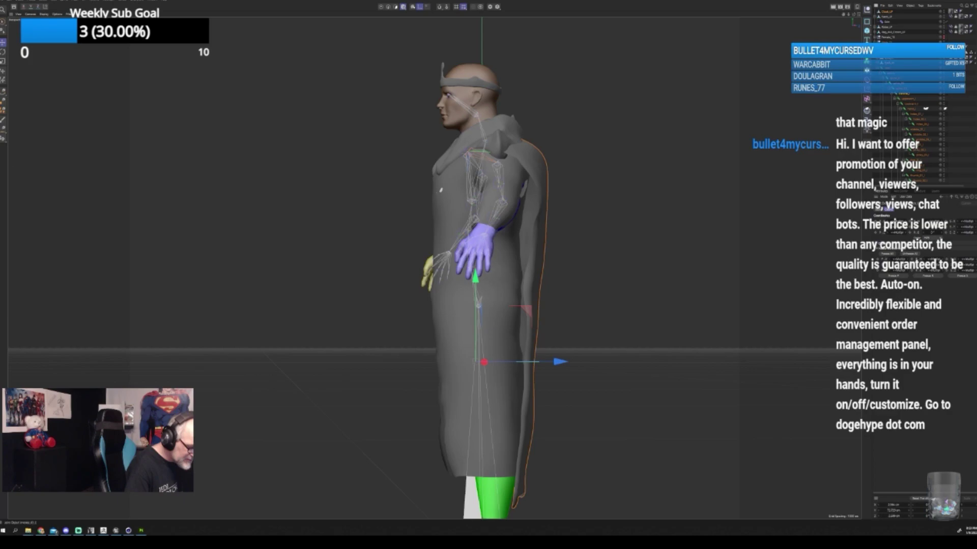
pyautogui.scroll(-2, 916, 126)
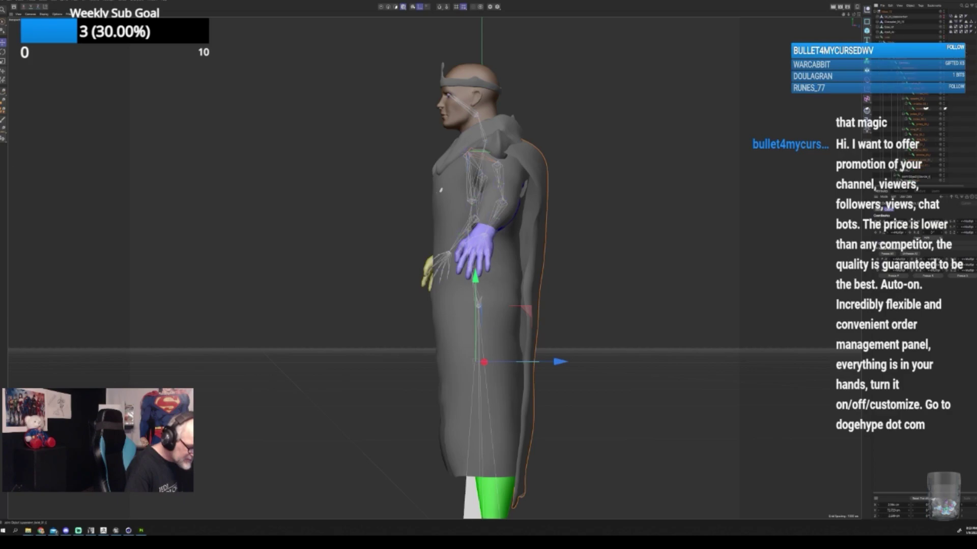
pyautogui.keyDown('ctrl'); pyautogui.click(895, 171); pyautogui.keyUp('ctrl')
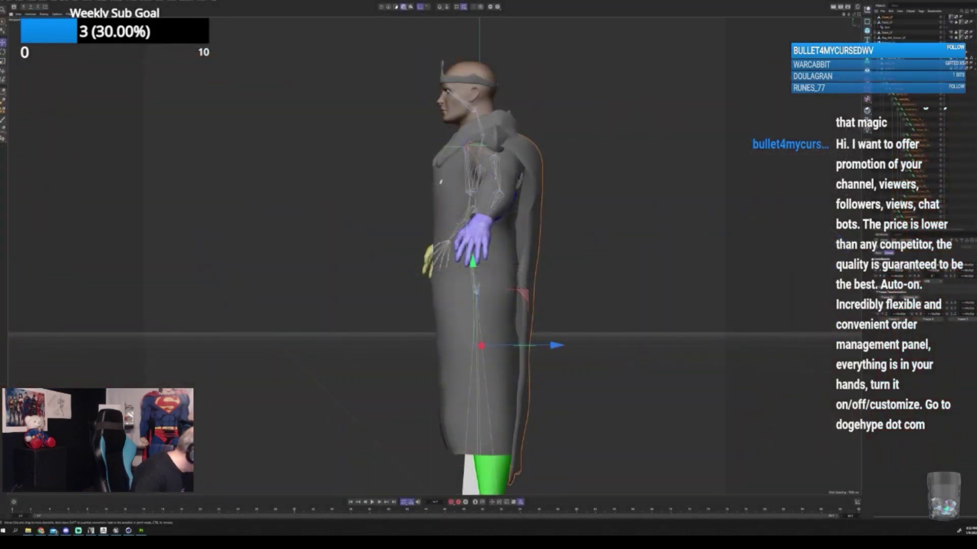
pyautogui.click(118, 4)
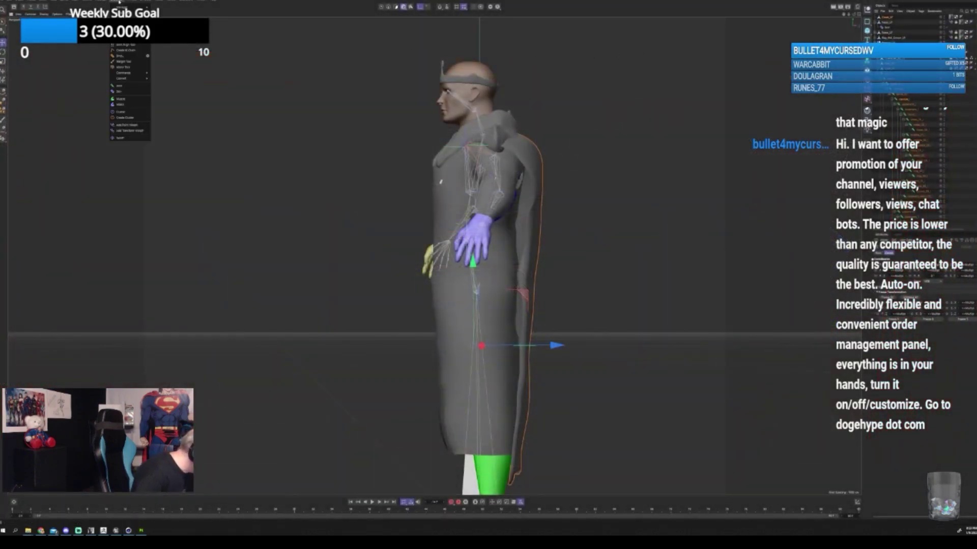
pyautogui.click(127, 45)
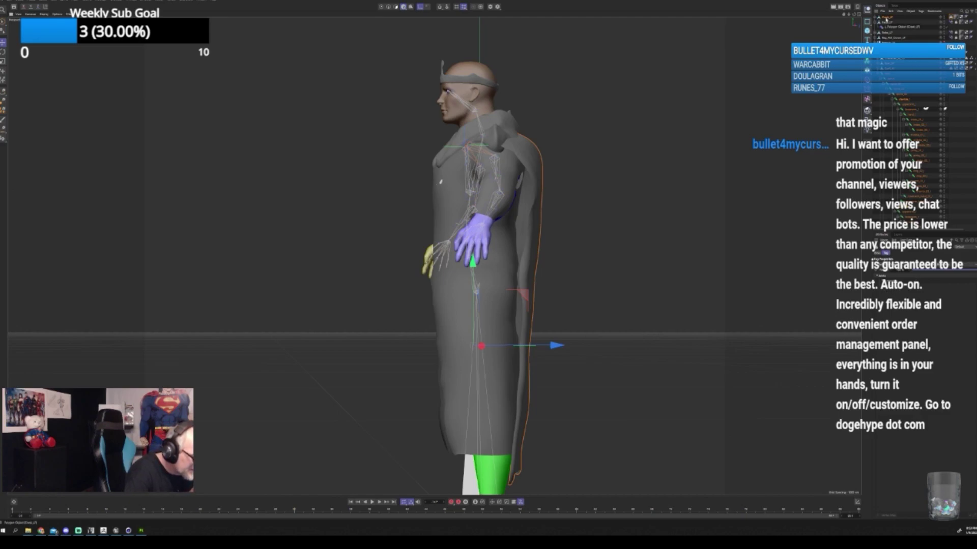
# Transfer the weights to the cloak with the VAMP manager, using the character mesh as source and the cloak as target
pyautogui.click(886, 19)
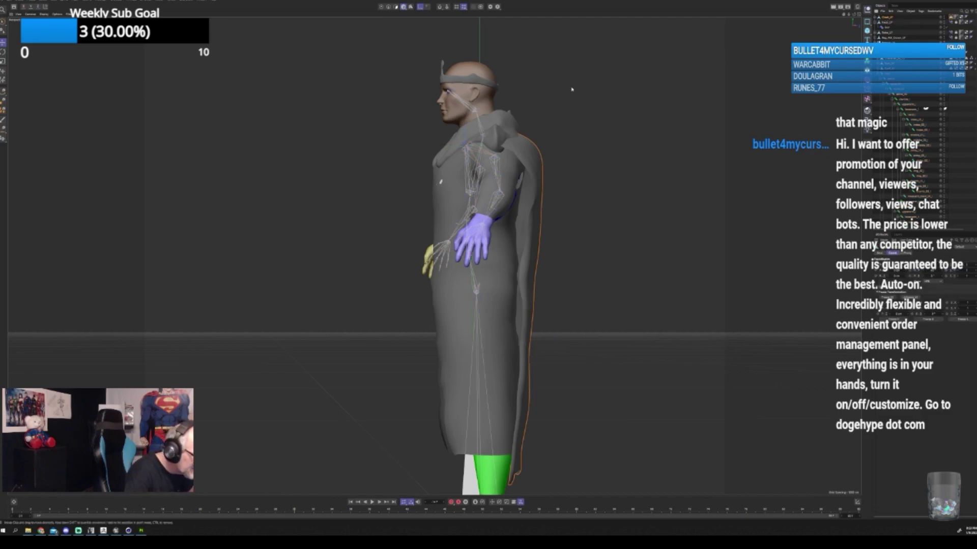
pyautogui.click(117, 1)
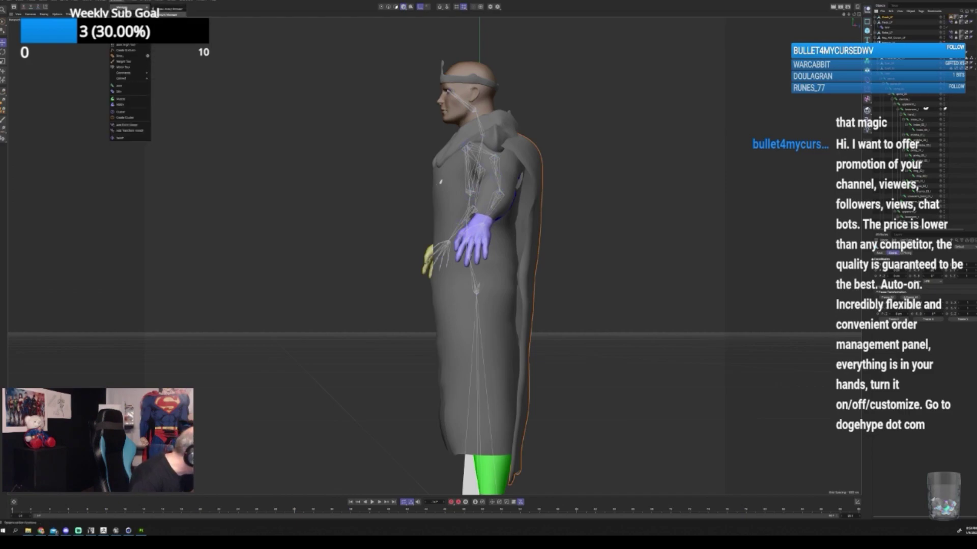
pyautogui.click(176, 14)
pyautogui.moveTo(582, 76); pyautogui.dragTo(644, 74)
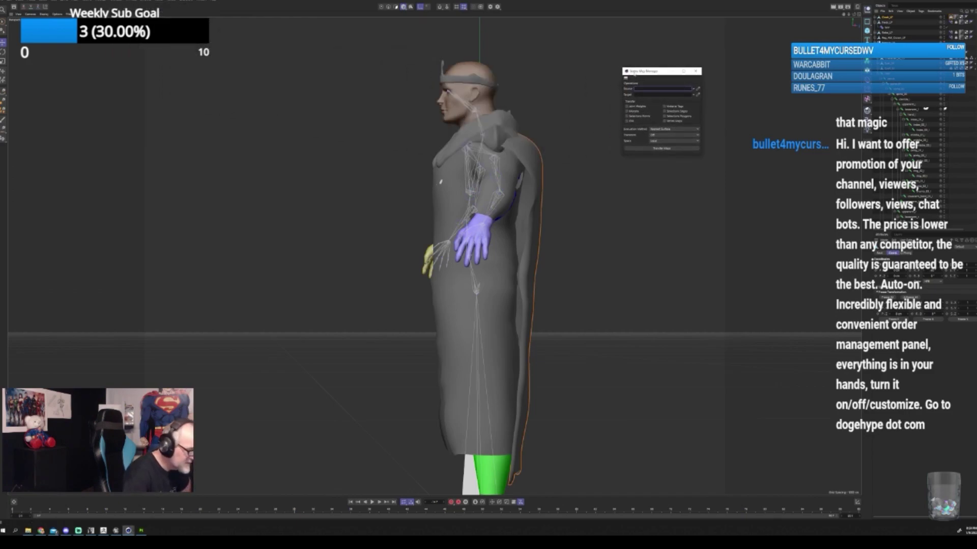
pyautogui.moveTo(702, 83); pyautogui.dragTo(680, 95)
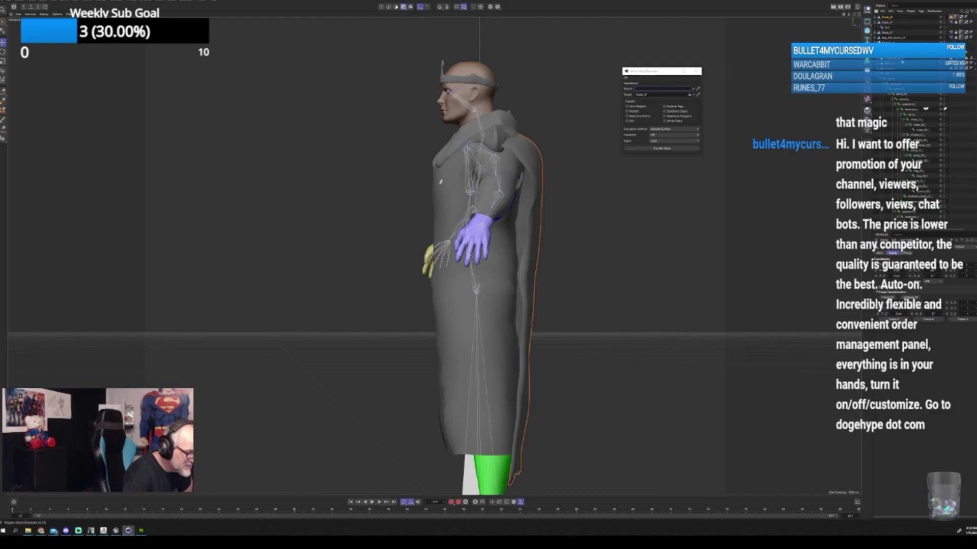
pyautogui.moveTo(896, 60); pyautogui.dragTo(684, 90)
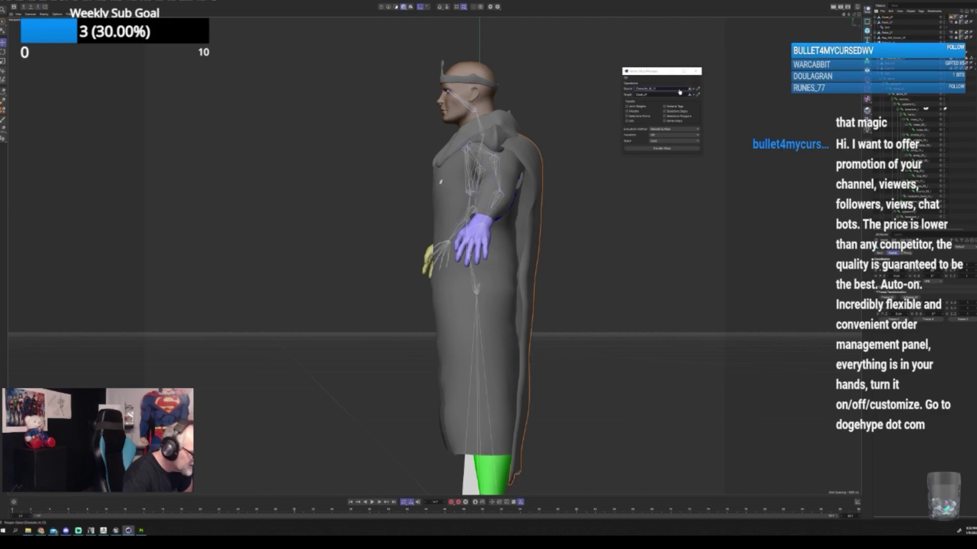
pyautogui.click(628, 111)
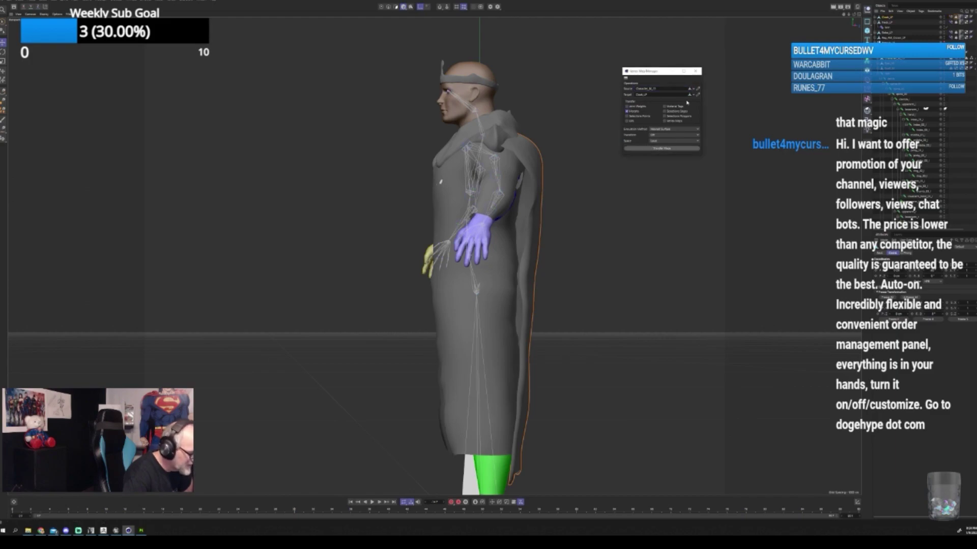
pyautogui.click(695, 72)
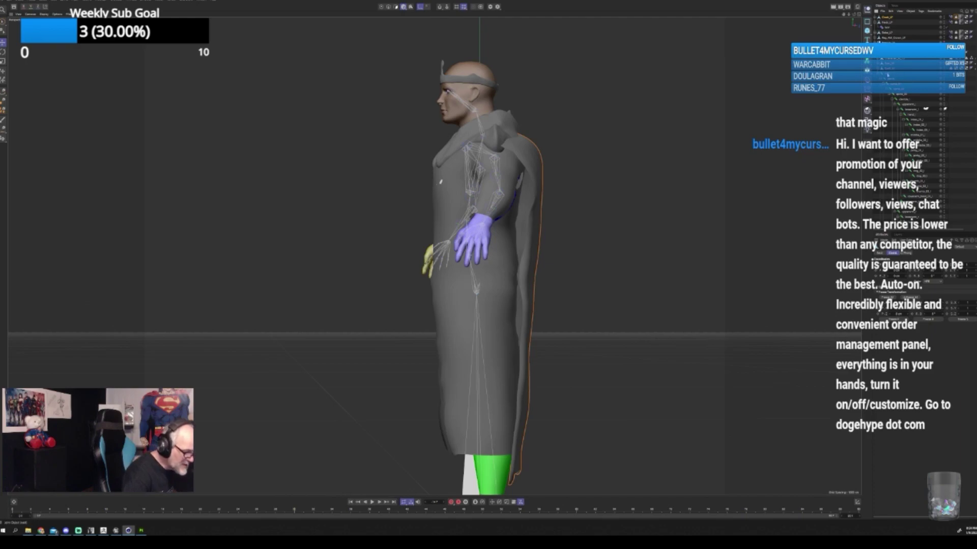
# Select everything in the scene and export it as an FBX file with the current export settings
pyautogui.hotkey('ctrl', 'a')
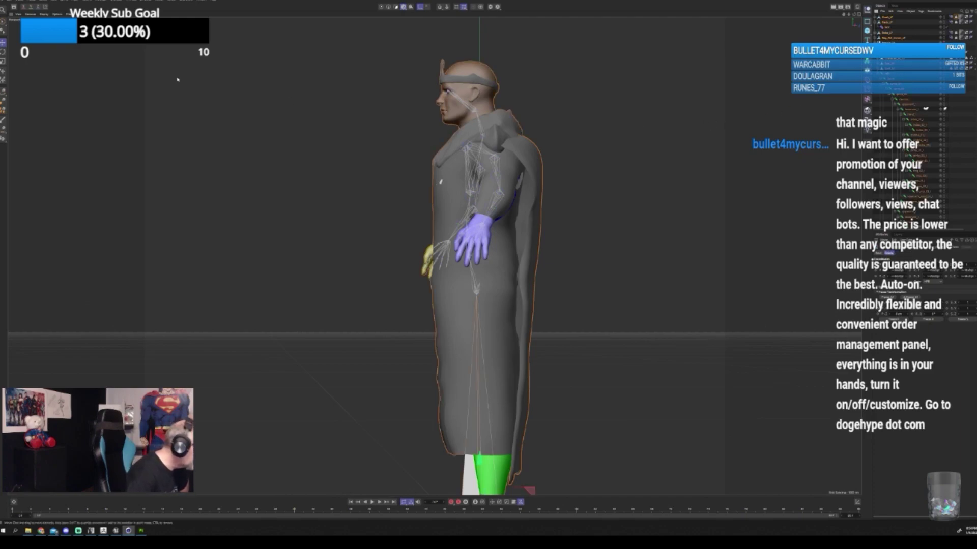
pyautogui.click(4, 2)
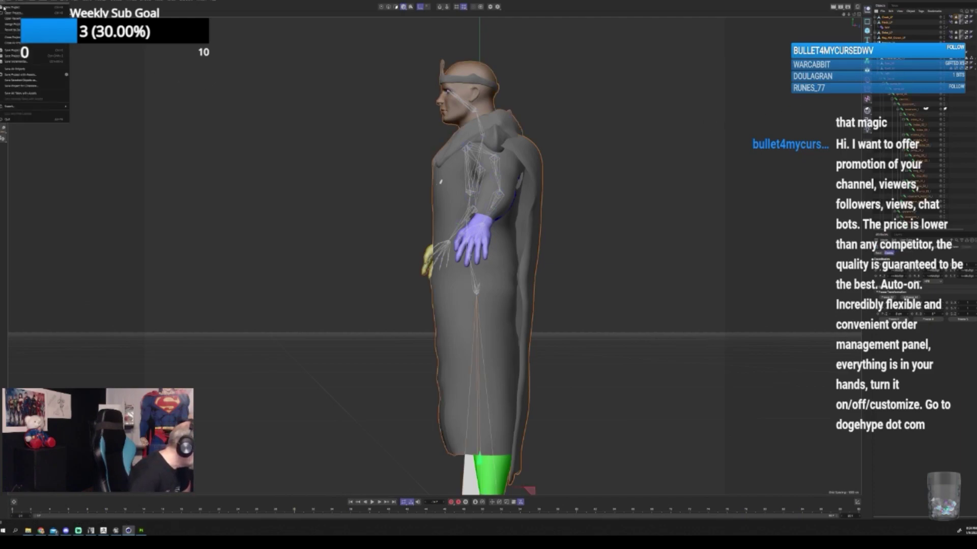
pyautogui.moveTo(20, 106)
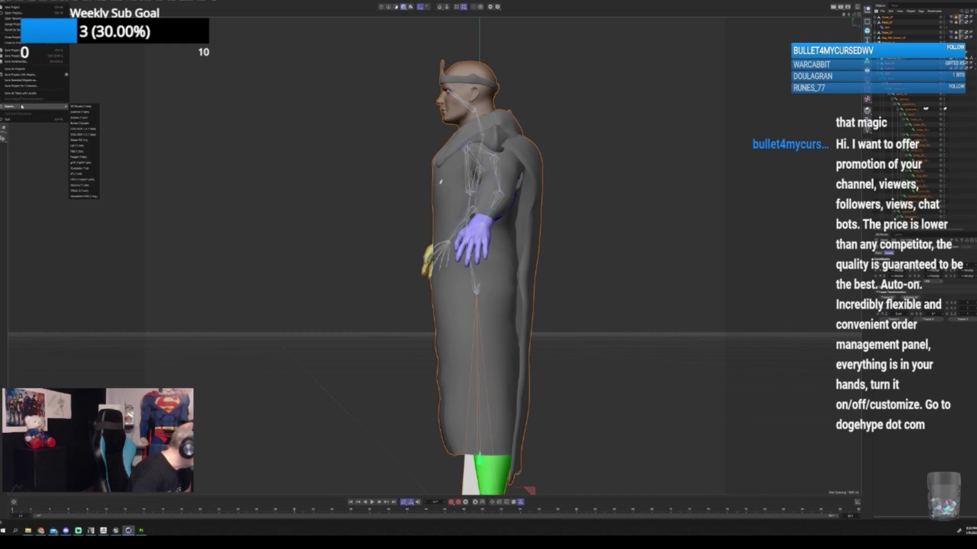
pyautogui.click(81, 151)
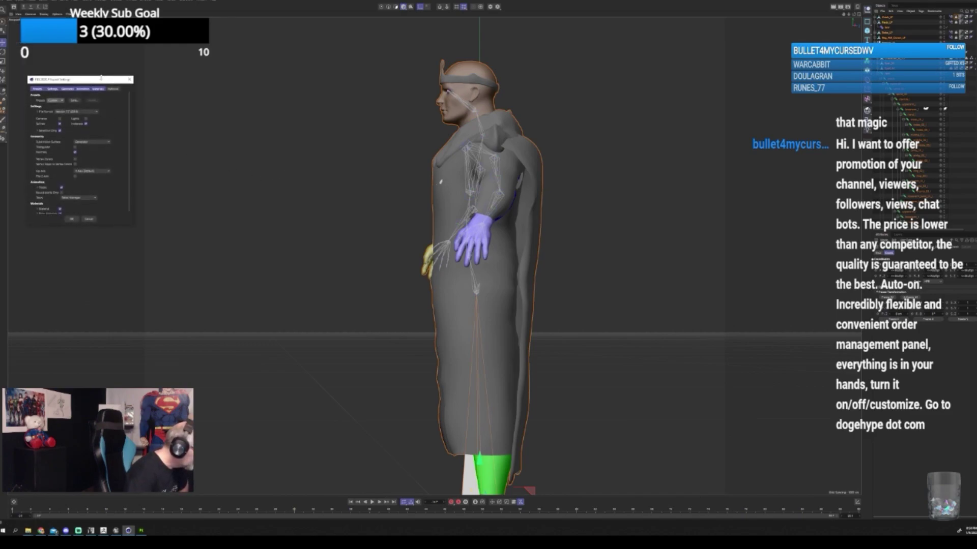
pyautogui.moveTo(88, 74); pyautogui.dragTo(278, 124)
pyautogui.click(264, 265)
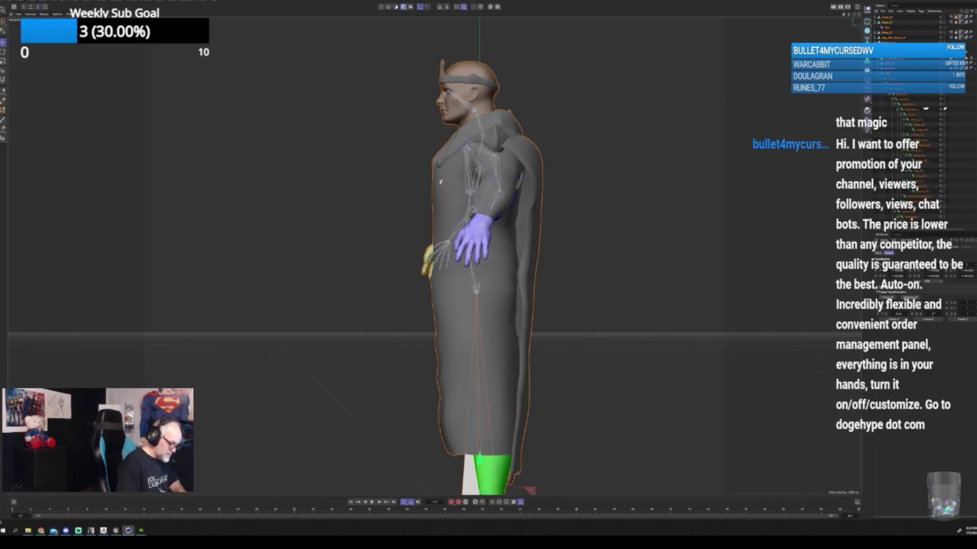
# Save the Cinema 4D project
pyautogui.hotkey('ctrl', 's')
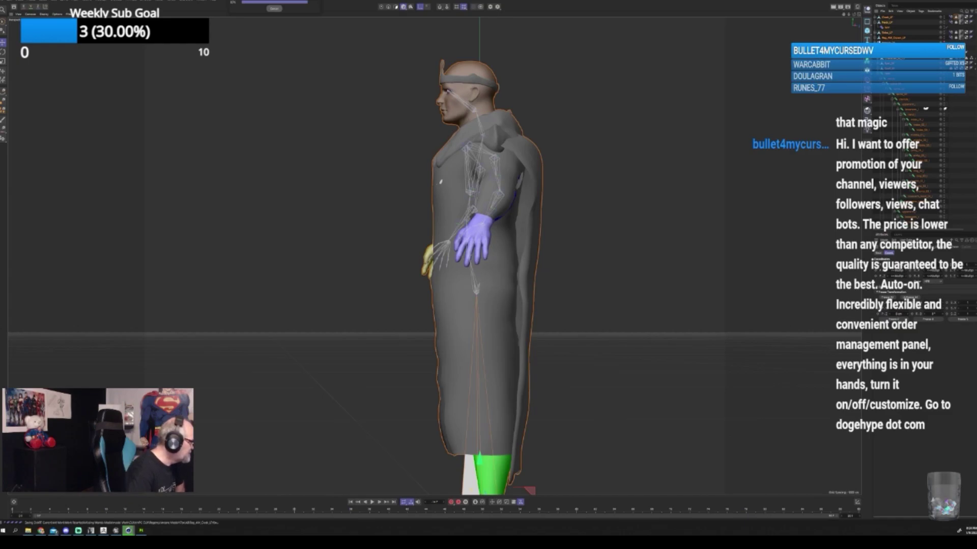
pyautogui.press('super+d')
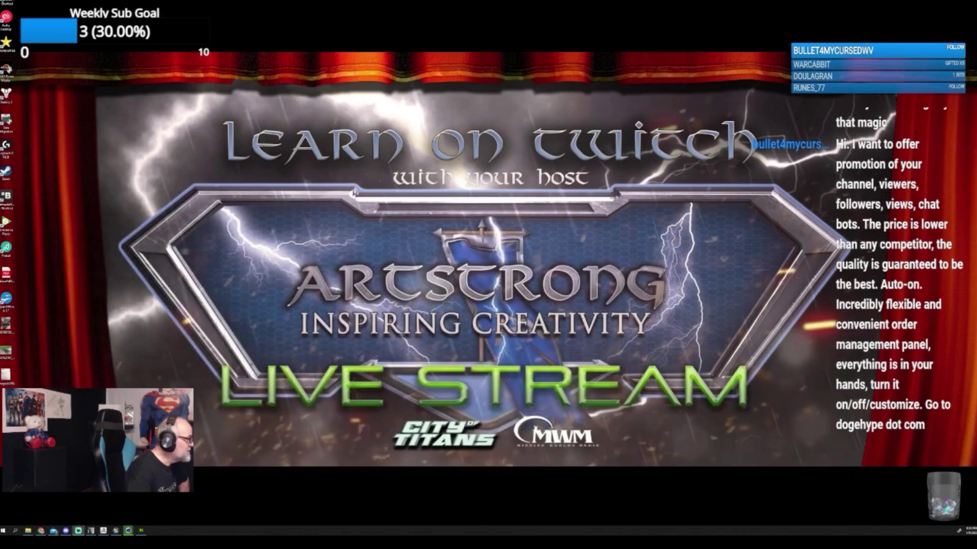
pyautogui.press('super+d')
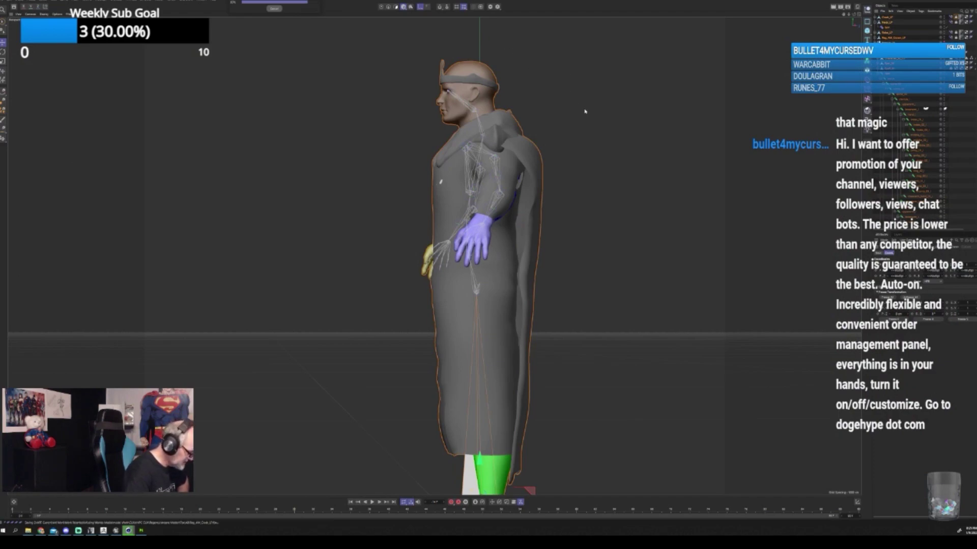
pyautogui.moveTo(295, 1); pyautogui.dragTo(668, 137)
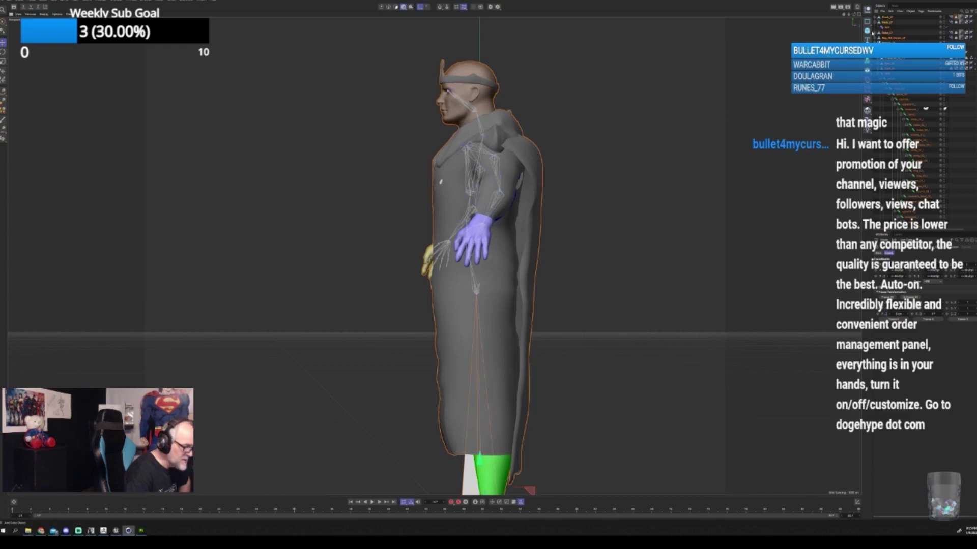
# Reduce the selection to the cloak and its joints and export only these as an FBX file
pyautogui.click(885, 72)
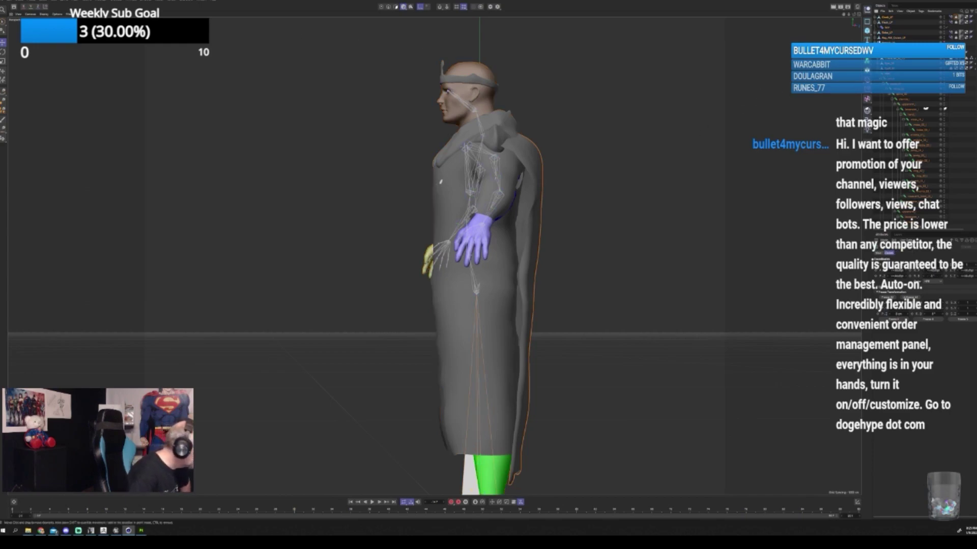
pyautogui.click(5, 1)
pyautogui.moveTo(16, 105)
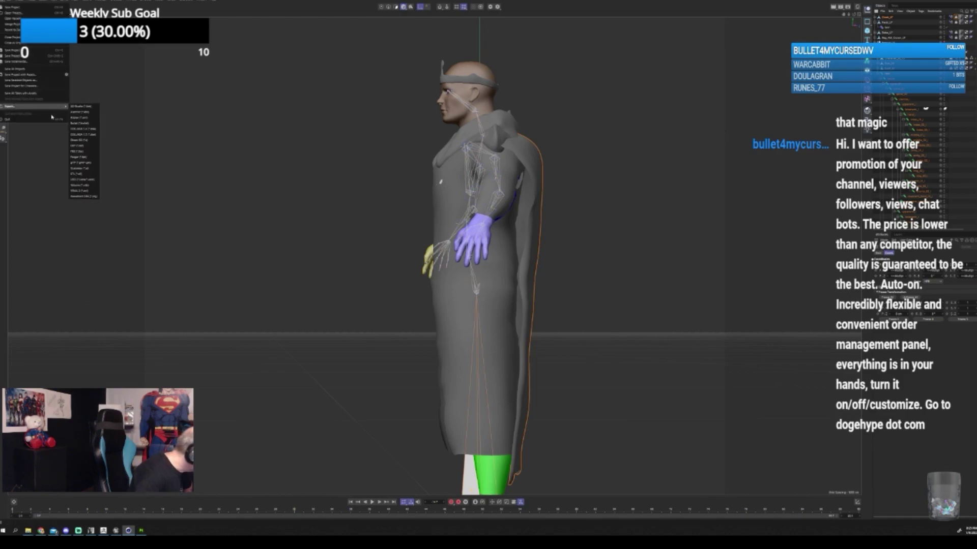
pyautogui.click(82, 155)
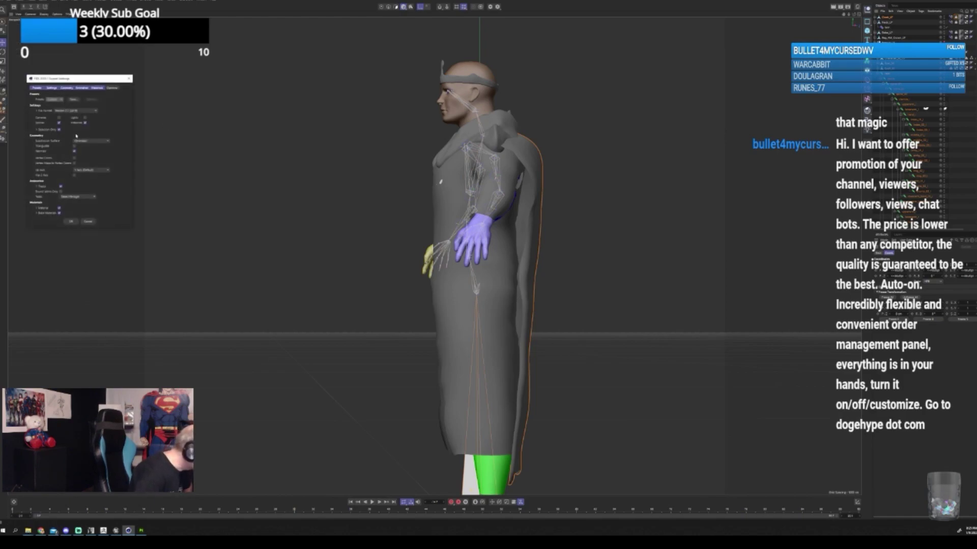
pyautogui.click(71, 221)
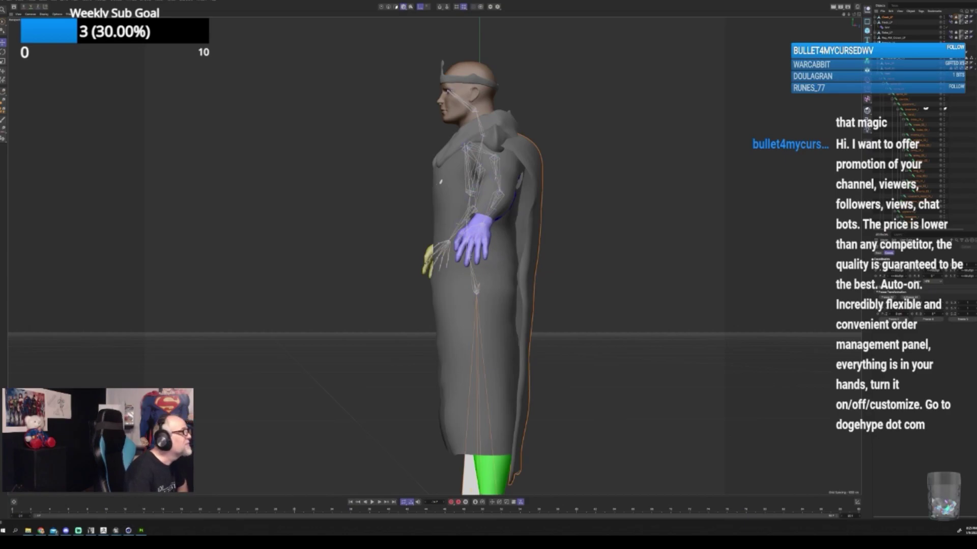
# Switch to Unreal Editor, enlarge the content browser and open the Cape folder under CostumeParts, Back
pyautogui.moveTo(458, 1); pyautogui.dragTo(487, 86)
pyautogui.click(639, 86)
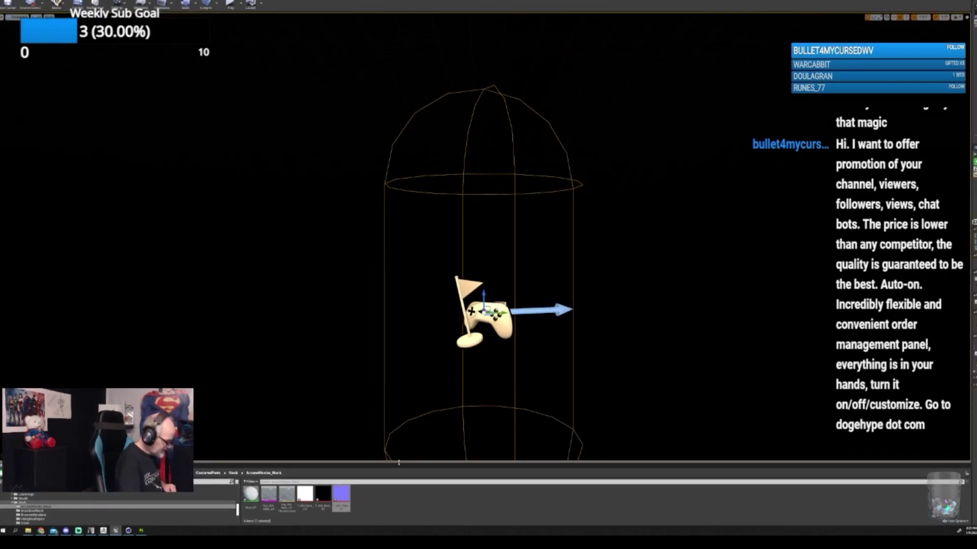
pyautogui.moveTo(398, 462); pyautogui.dragTo(398, 408)
pyautogui.click(233, 417)
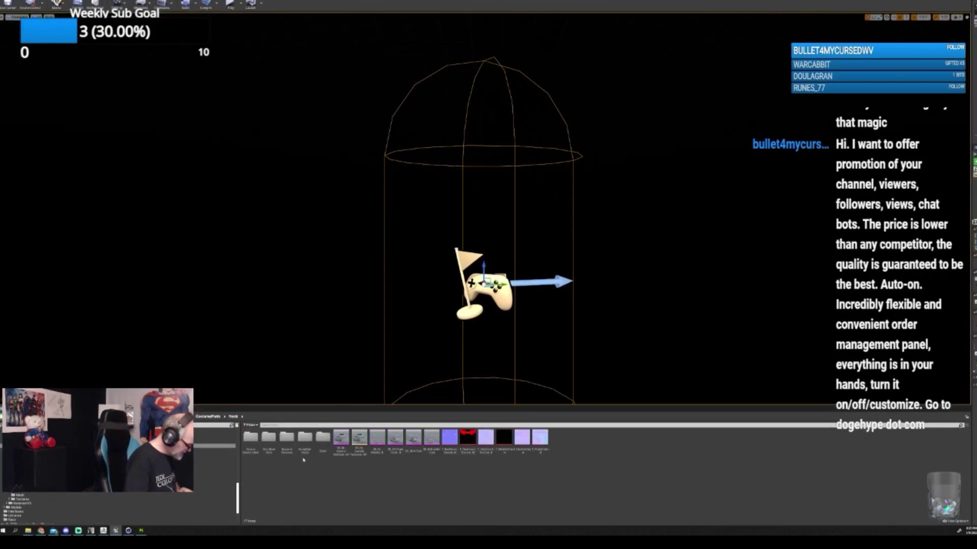
pyautogui.click(208, 417)
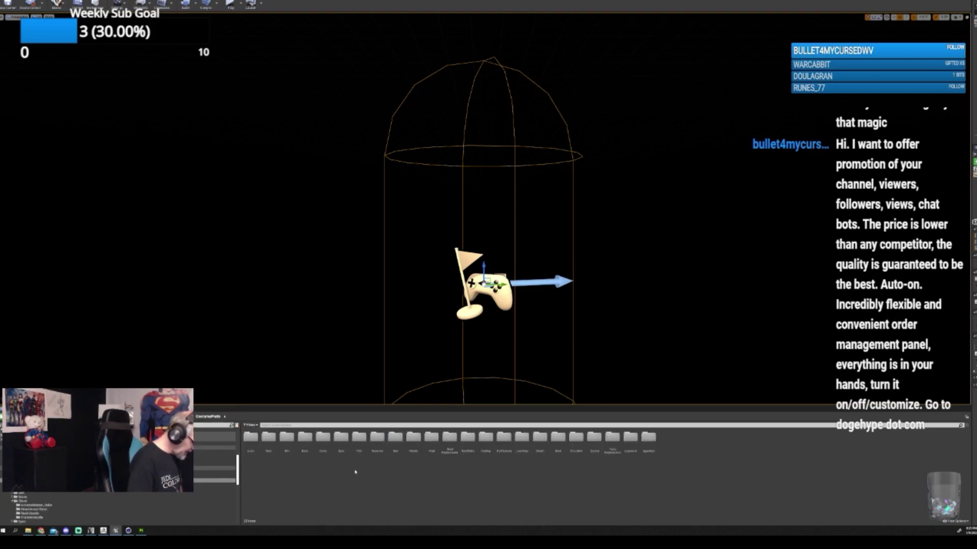
pyautogui.doubleClick(268, 437)
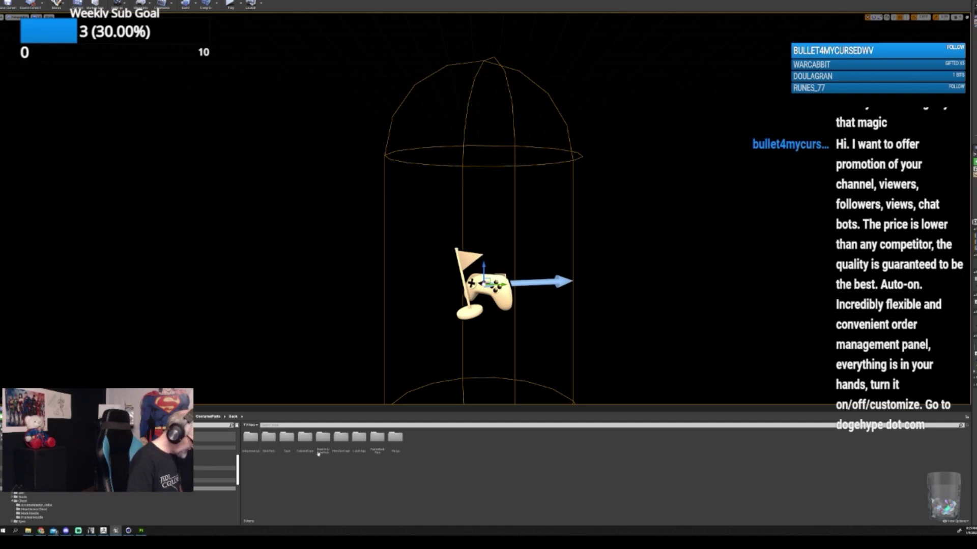
pyautogui.doubleClick(286, 439)
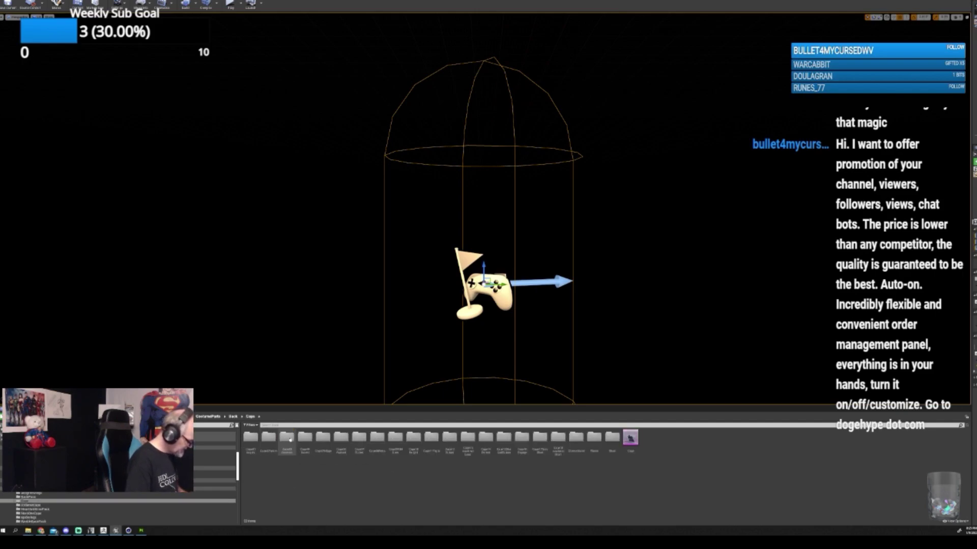
# Create a folder named ArcaneMasterCloak inside the Cape folder and open it
pyautogui.rightClick(398, 491)
pyautogui.click(424, 331)
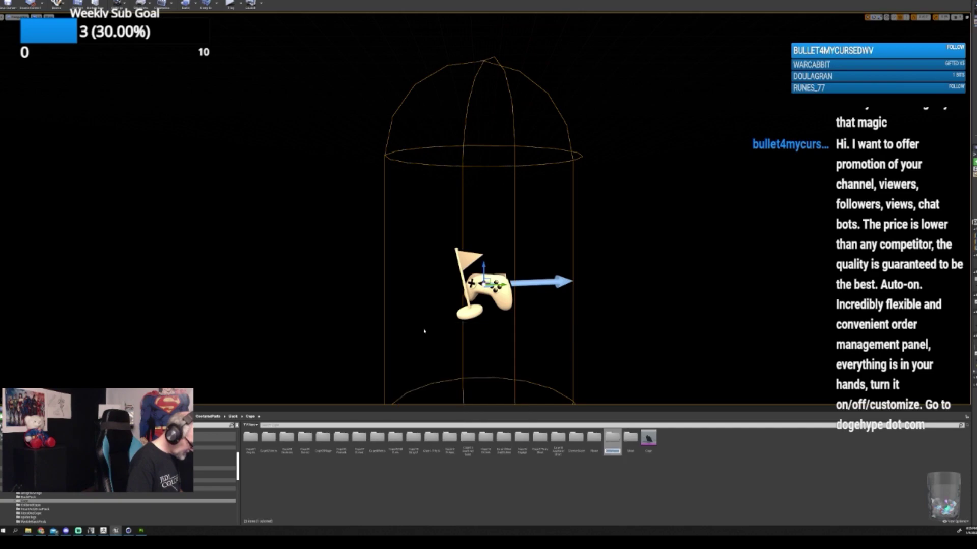
pyautogui.write('Ca')
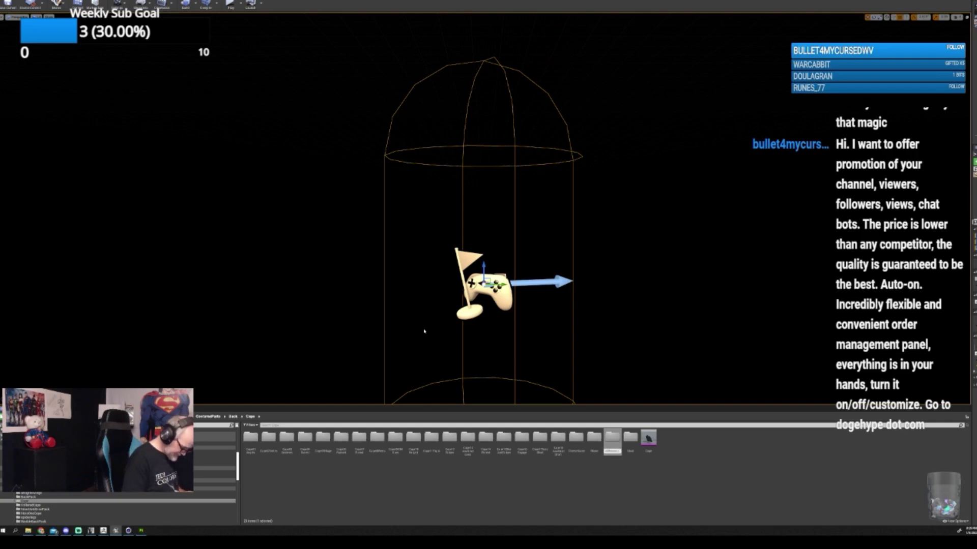
pyautogui.press('Return')
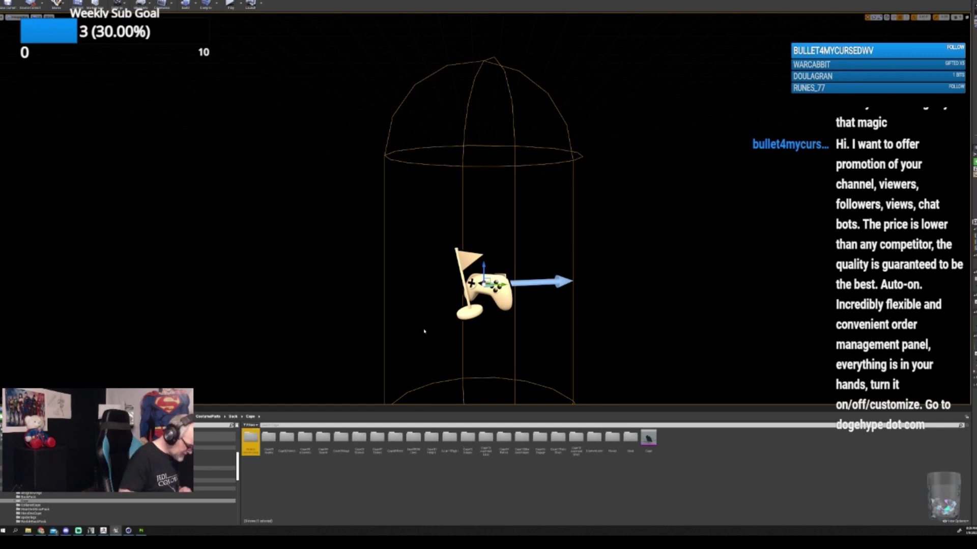
pyautogui.doubleClick(251, 441)
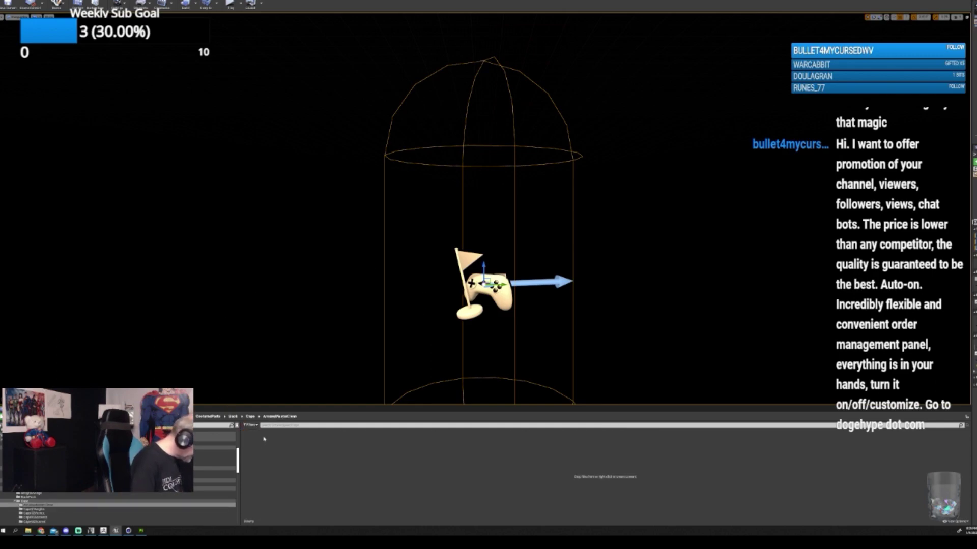
# Import the cloak FBX into the new folder with the male skeleton and morph targets enabled, and add the cloak's mask texture
pyautogui.moveTo(29, 531)
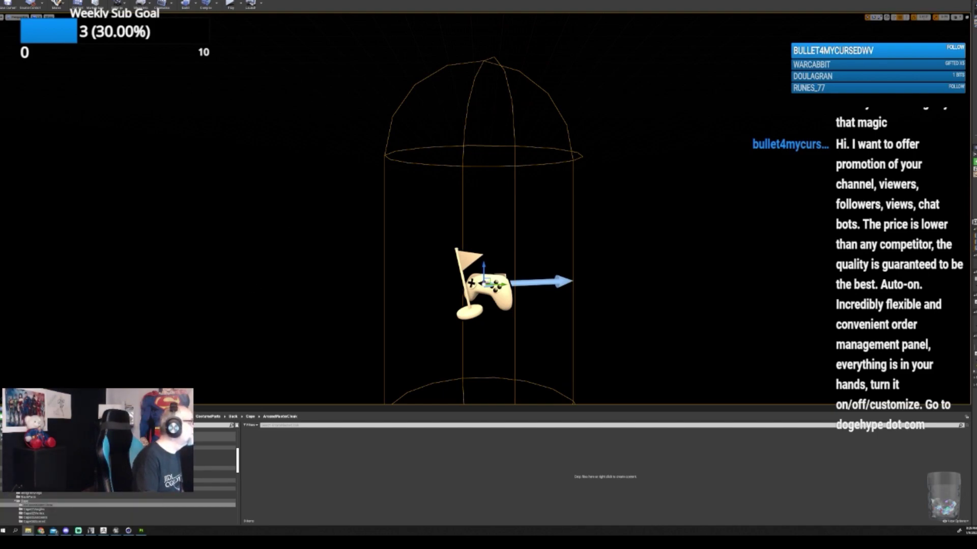
pyautogui.moveTo(457, 61); pyautogui.dragTo(527, 492)
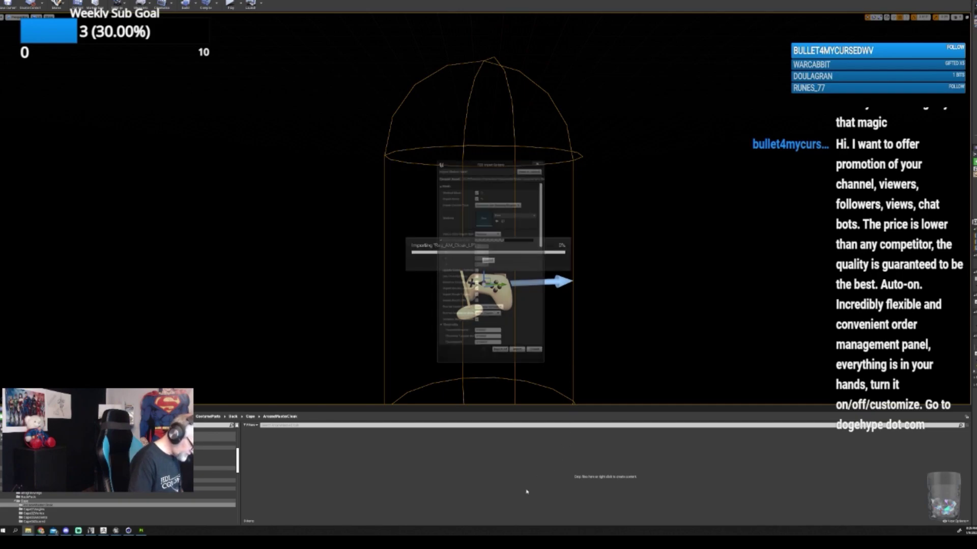
pyautogui.click(515, 215)
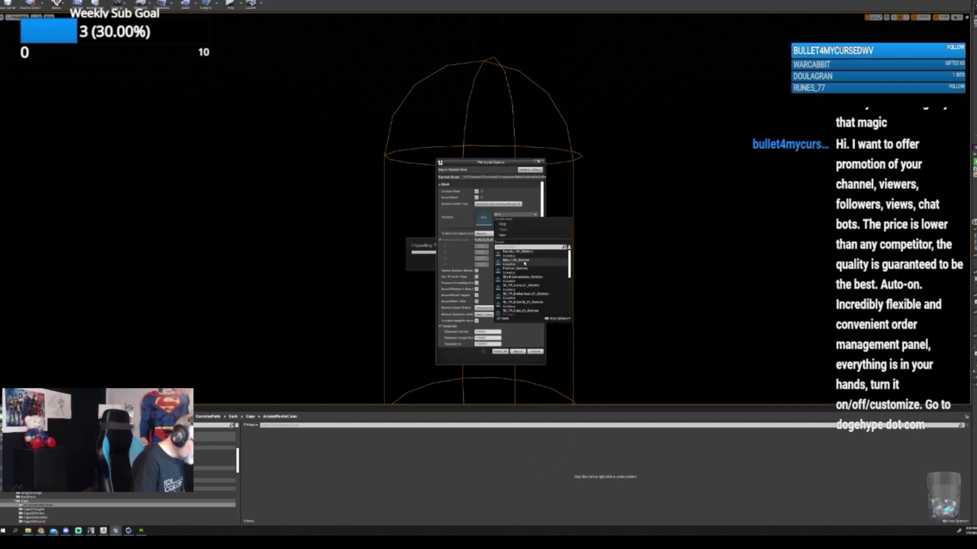
pyautogui.click(524, 262)
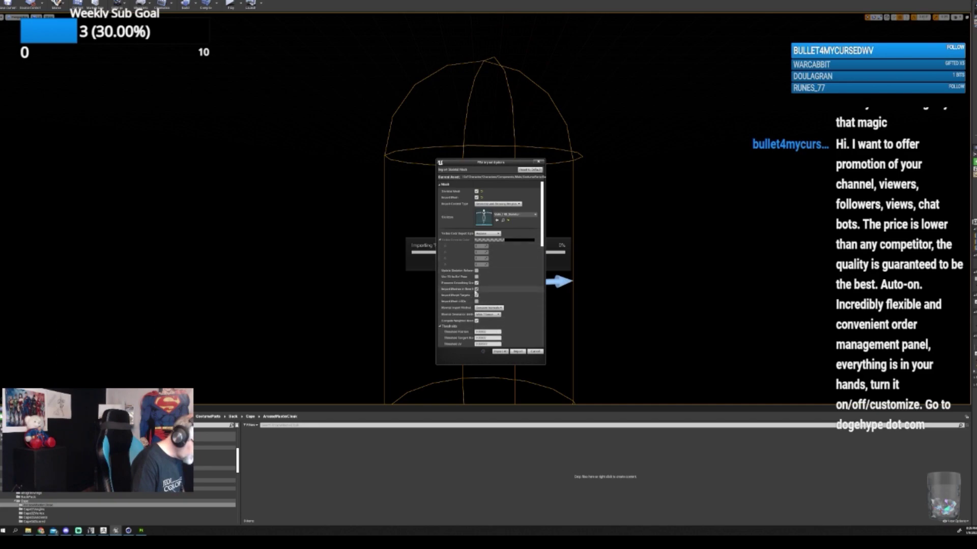
pyautogui.click(477, 295)
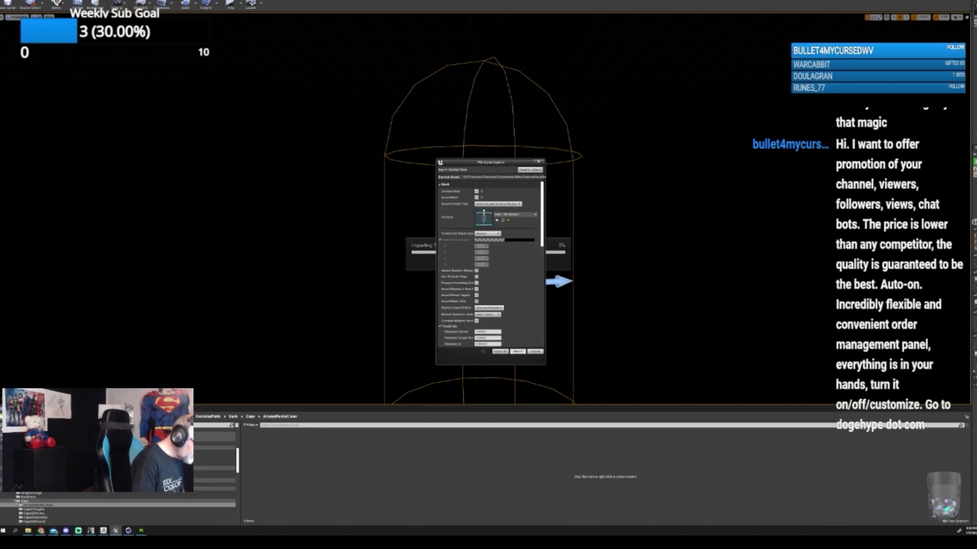
pyautogui.click(500, 352)
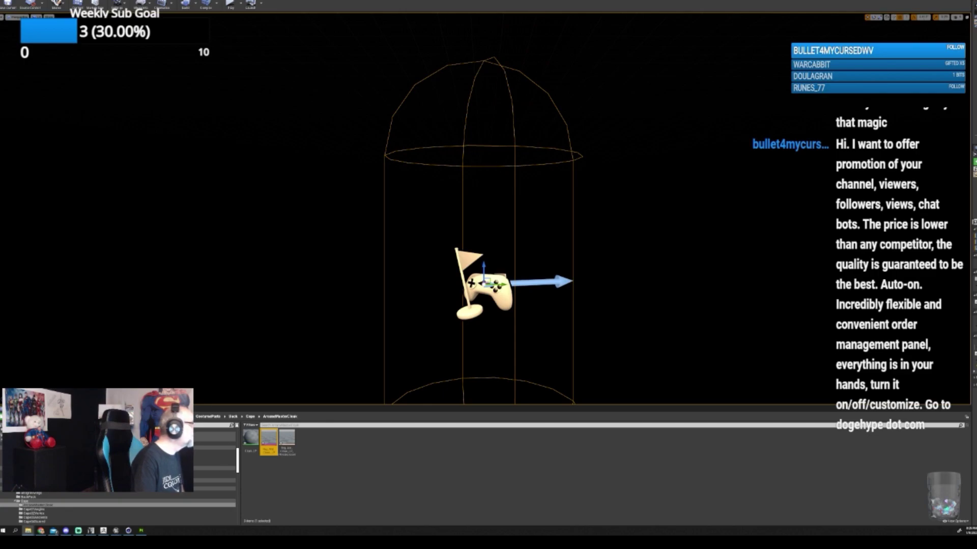
pyautogui.moveTo(446, 173); pyautogui.dragTo(421, 478)
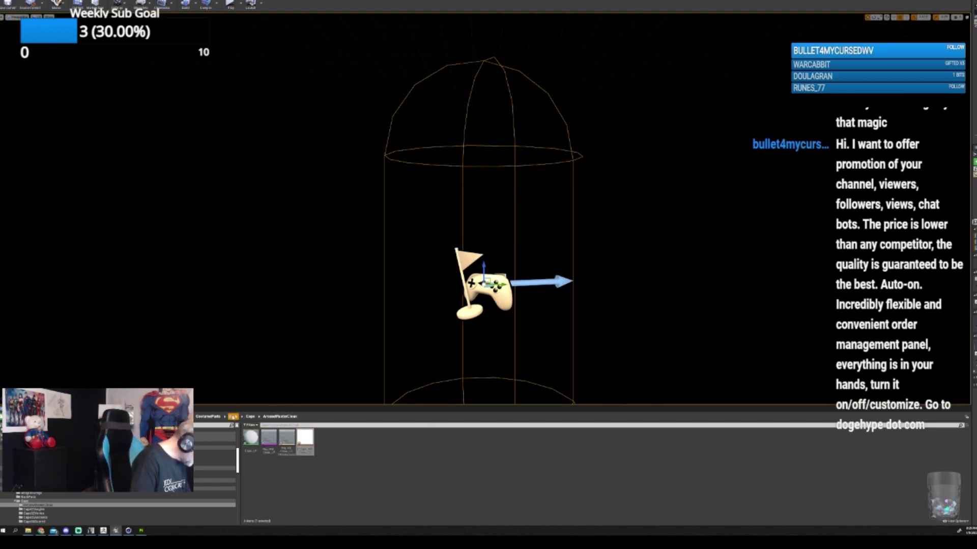
# Open the back costume parts data table from the costume data folder and maximize its editor
pyautogui.click(211, 417)
pyautogui.click(181, 417)
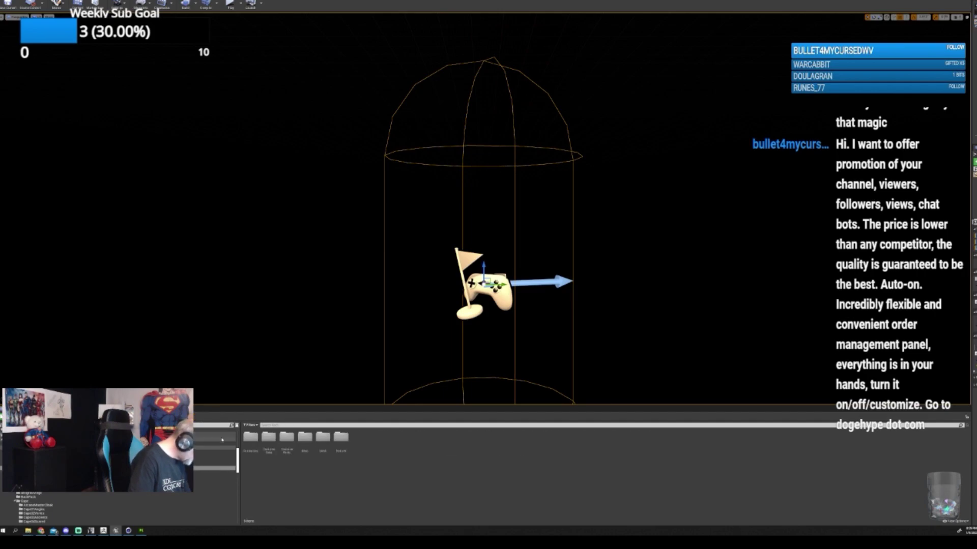
pyautogui.doubleClick(268, 439)
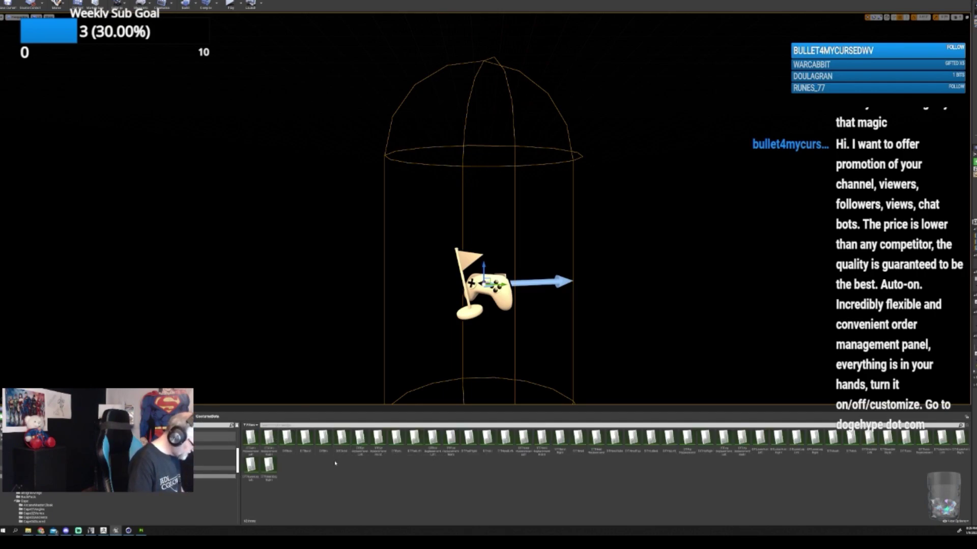
pyautogui.doubleClick(287, 438)
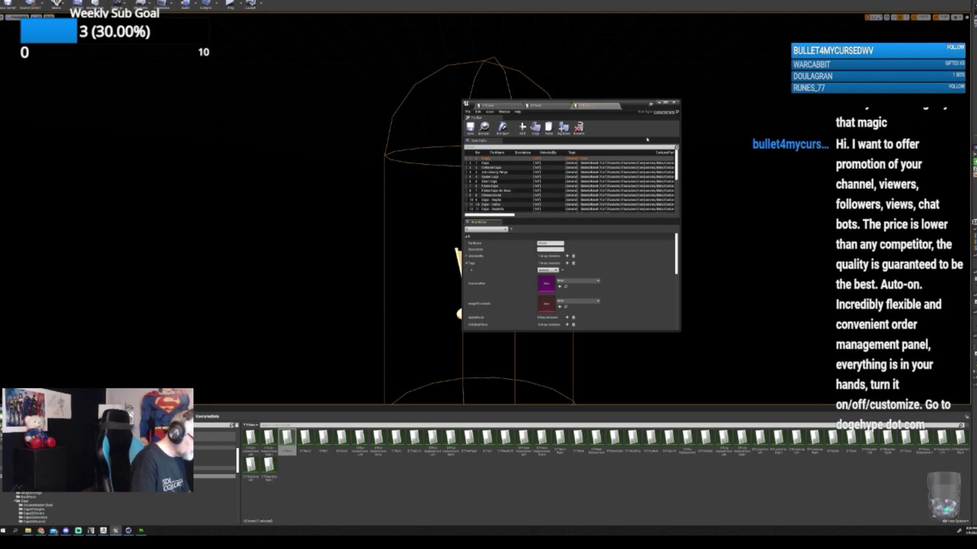
pyautogui.click(665, 104)
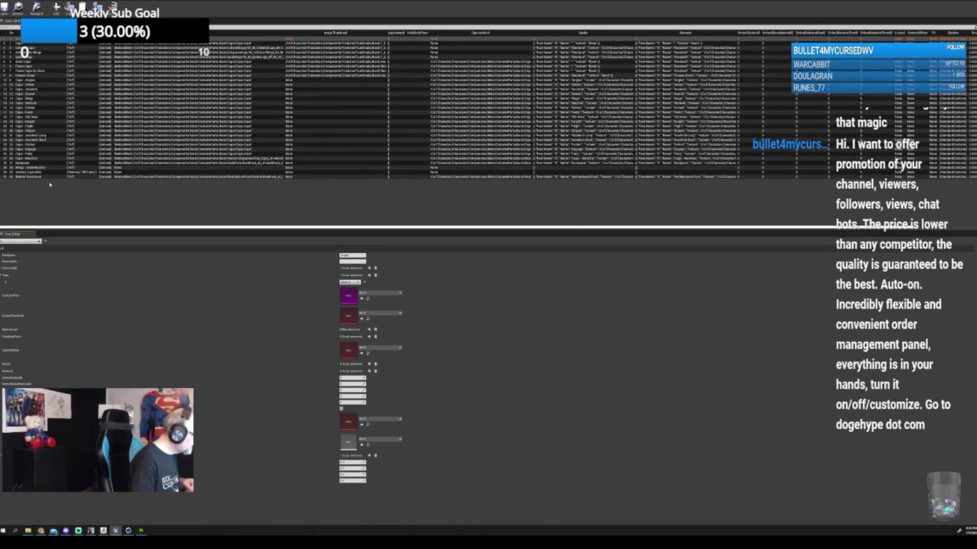
# Add a row named 31 to the data table and set its part name to Arcane Master Cloak
pyautogui.click(56, 8)
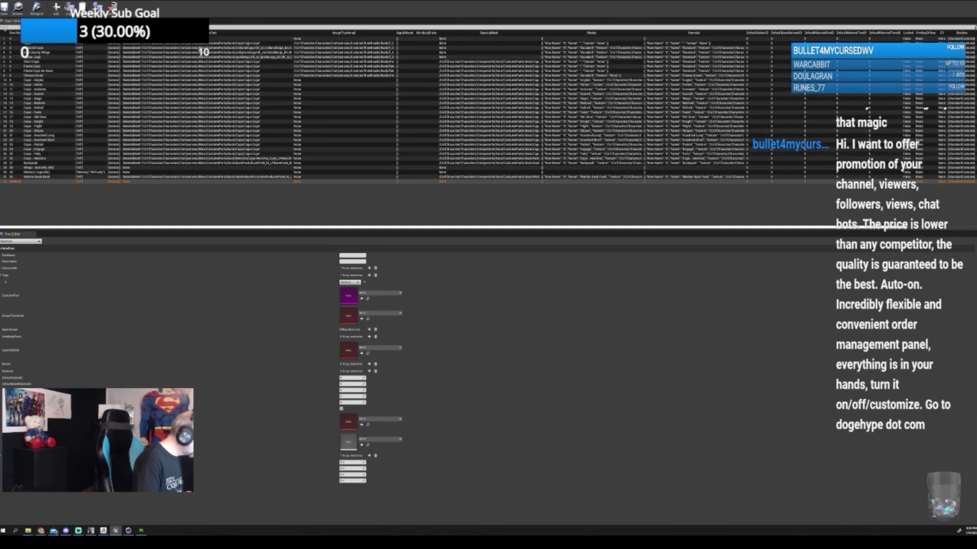
pyautogui.doubleClick(14, 180)
pyautogui.write('31')
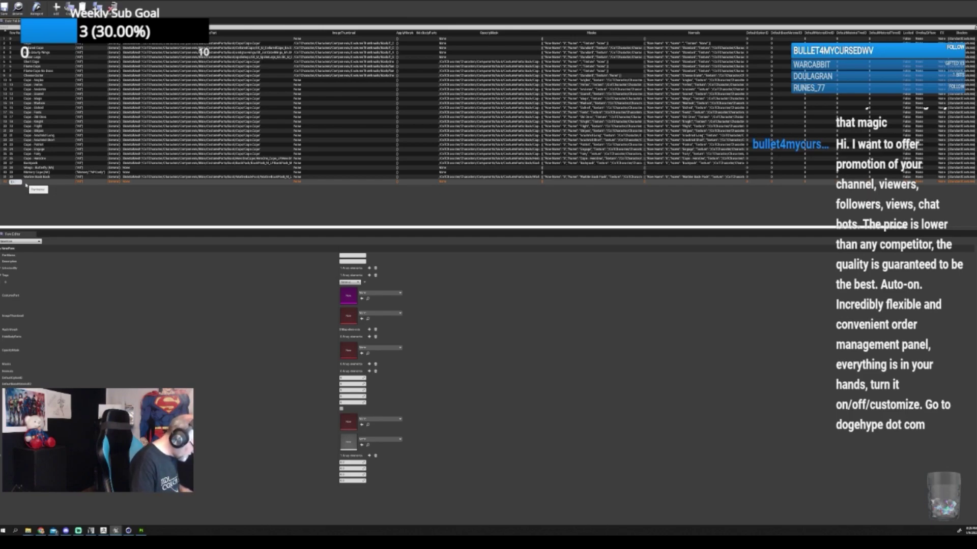
pyautogui.press('Return')
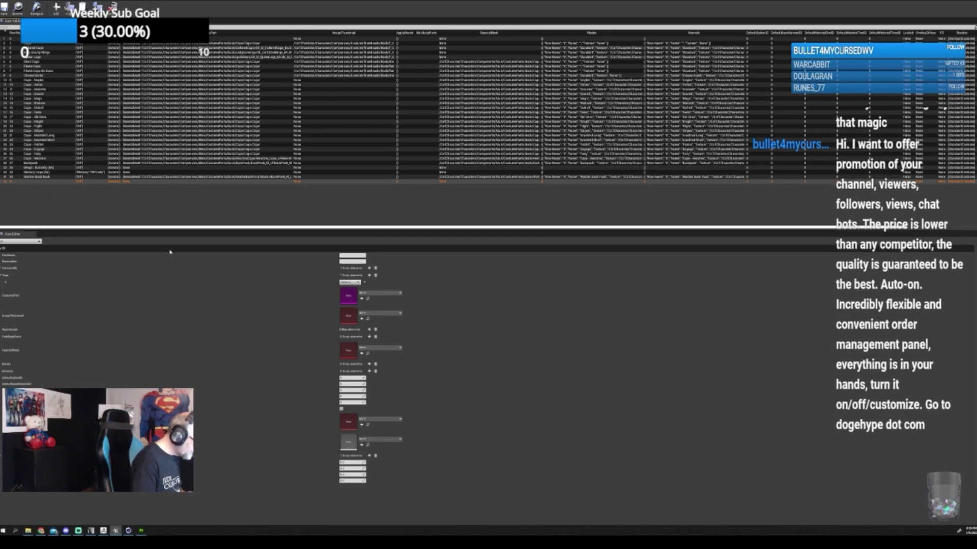
pyautogui.click(344, 256)
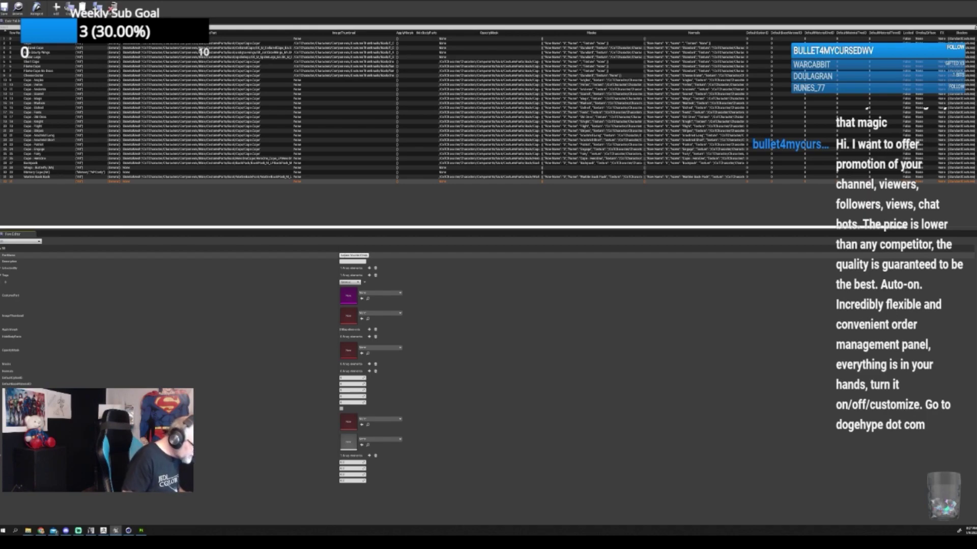
pyautogui.moveTo(368, 255); pyautogui.dragTo(333, 256)
pyautogui.press('Return')
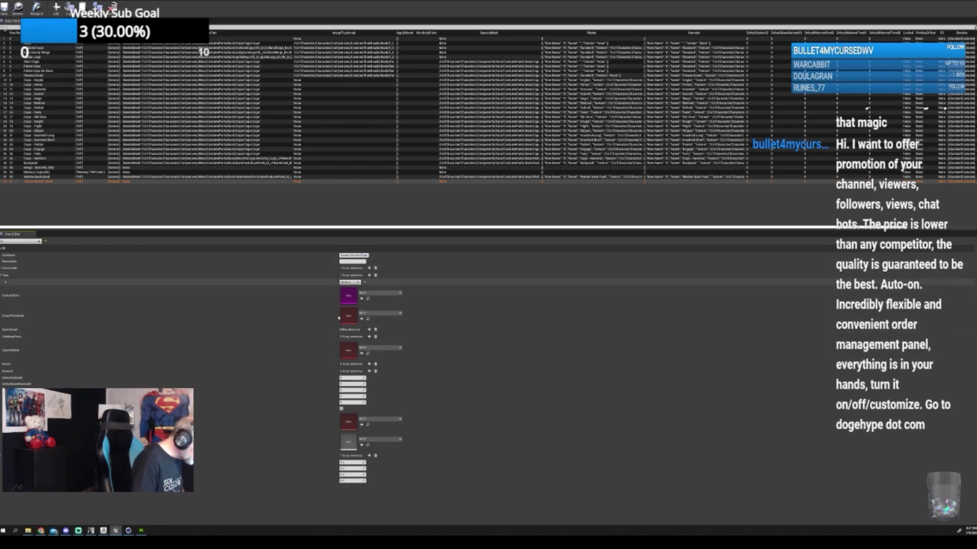
# Assign the imported cloak mesh as the new row's costume part and the cloak's mask texture as its opacity mask
pyautogui.doubleClick(530, 17)
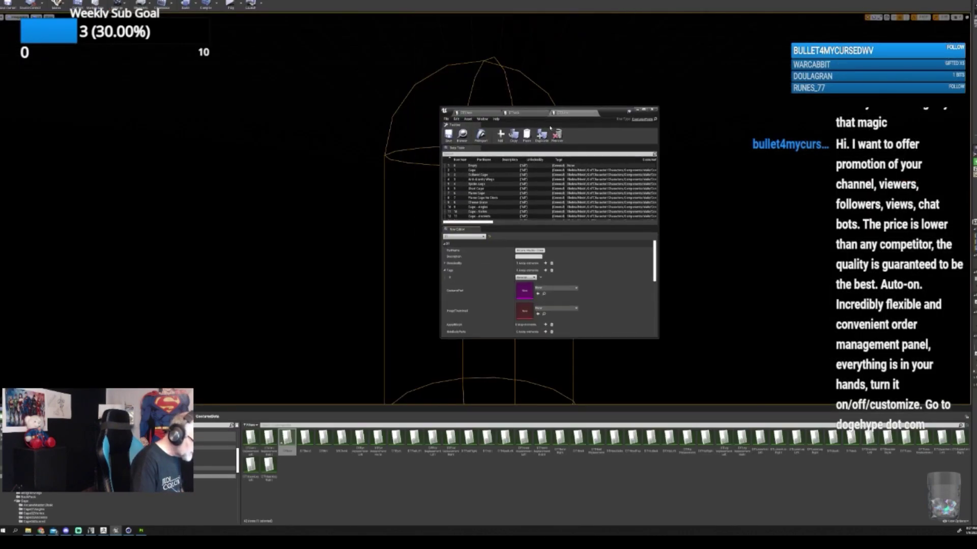
pyautogui.click(182, 416)
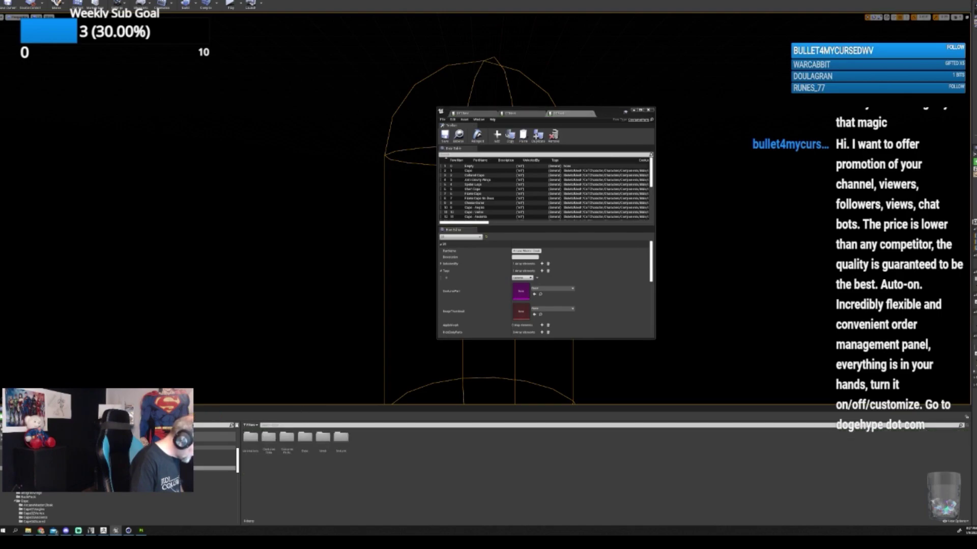
pyautogui.doubleClick(299, 442)
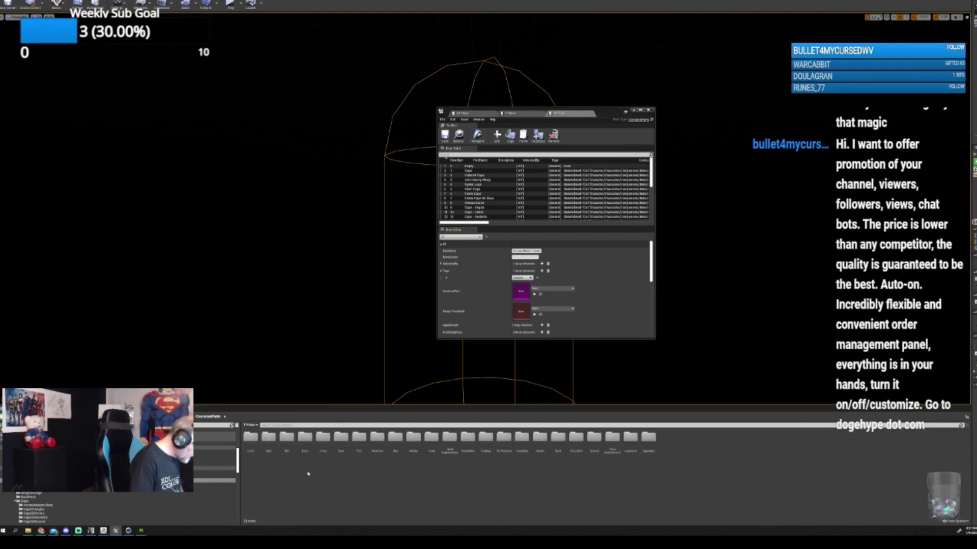
pyautogui.doubleClick(269, 438)
pyautogui.doubleClick(289, 438)
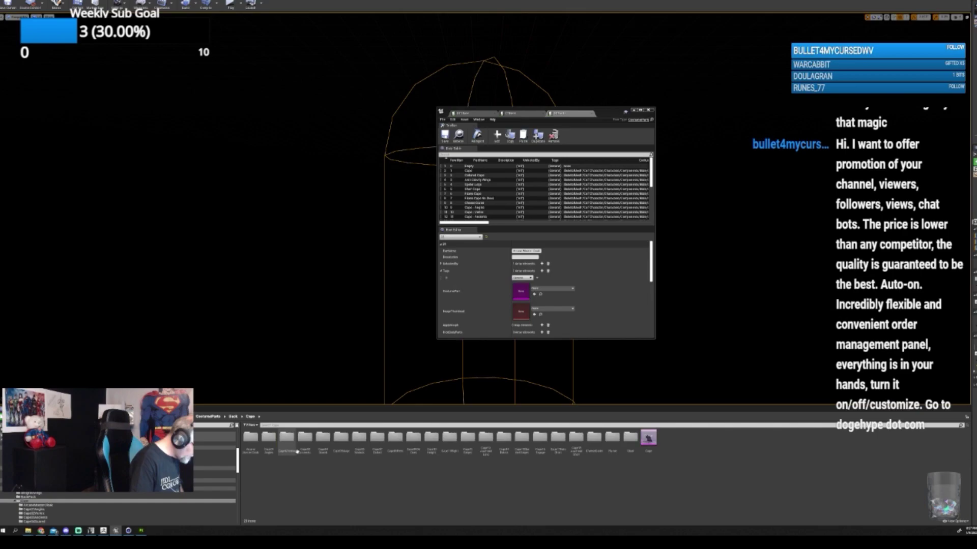
pyautogui.doubleClick(250, 437)
pyautogui.moveTo(270, 439); pyautogui.dragTo(520, 293)
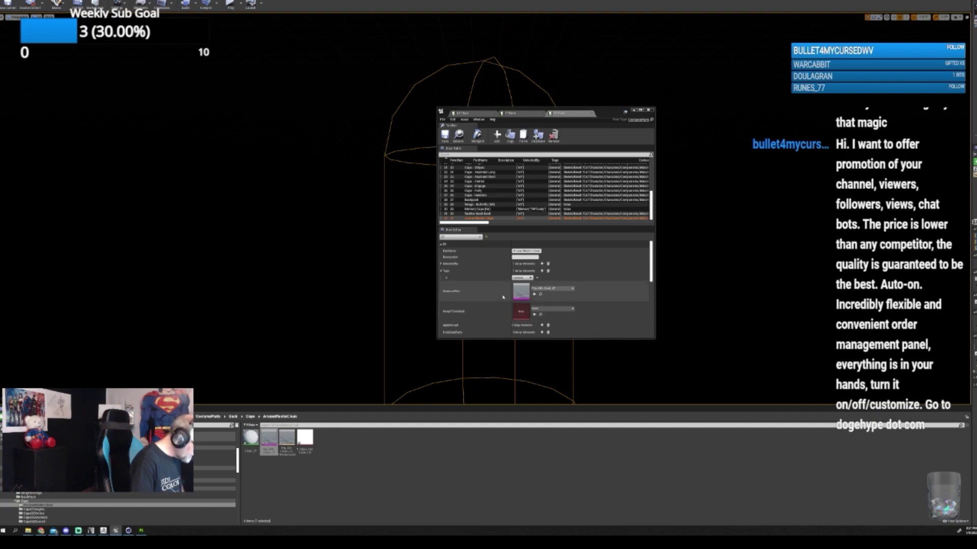
pyautogui.scroll(-3, 503, 296)
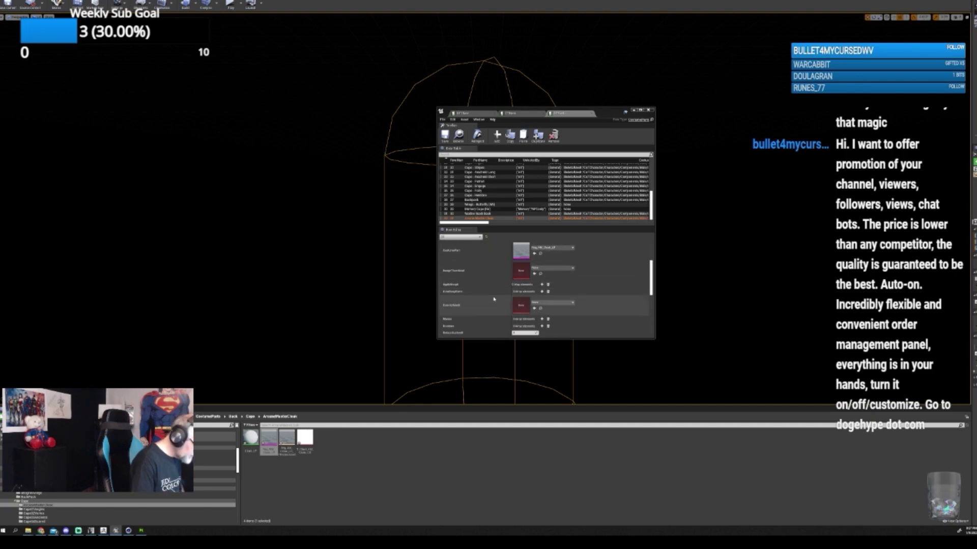
pyautogui.moveTo(304, 438); pyautogui.dragTo(521, 306)
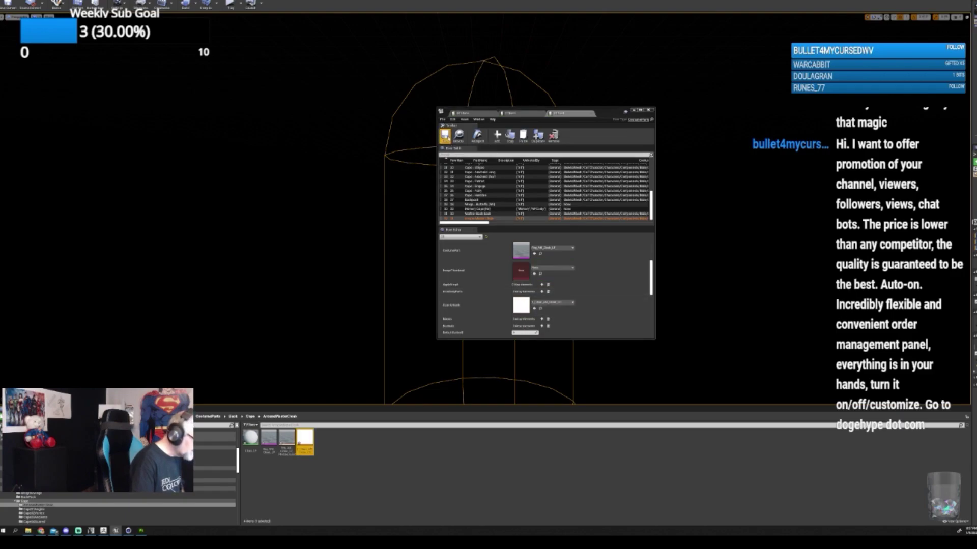
# Run the game in the editor and load the saved Arcane Master character in the New Character creator
pyautogui.click(231, 3)
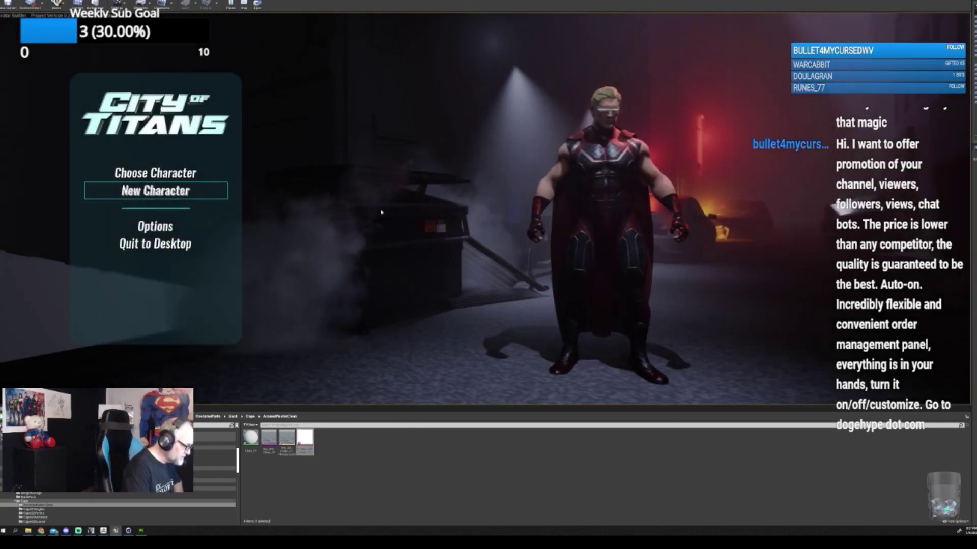
pyautogui.click(203, 192)
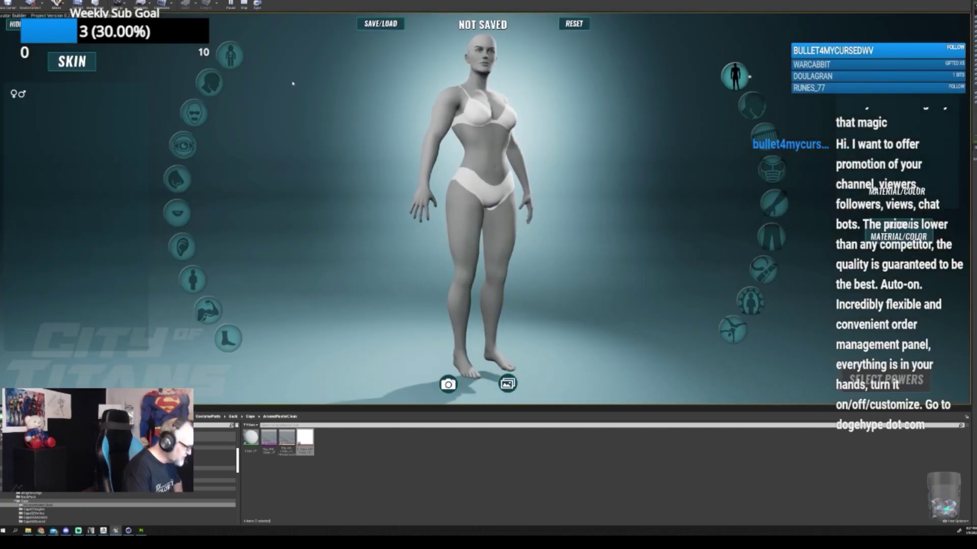
pyautogui.click(380, 23)
pyautogui.click(222, 65)
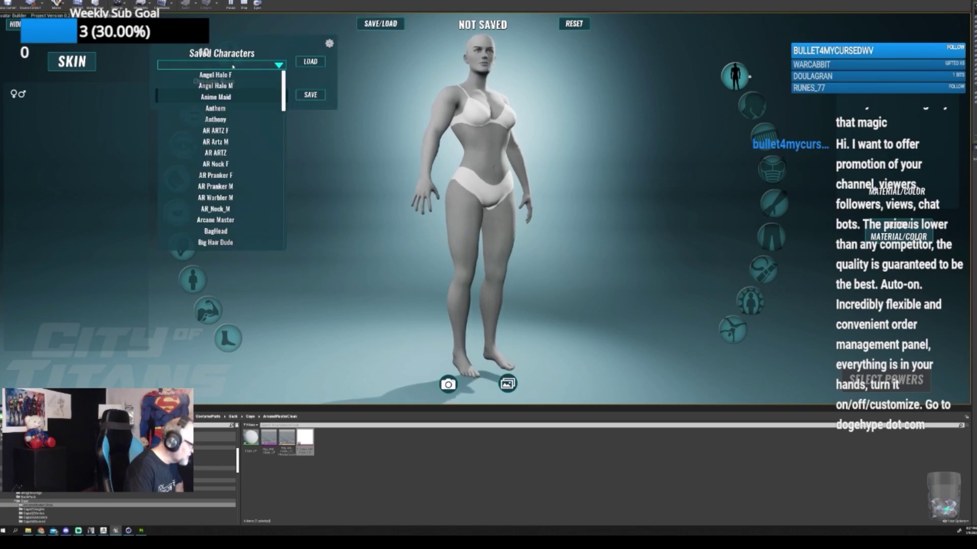
pyautogui.click(216, 219)
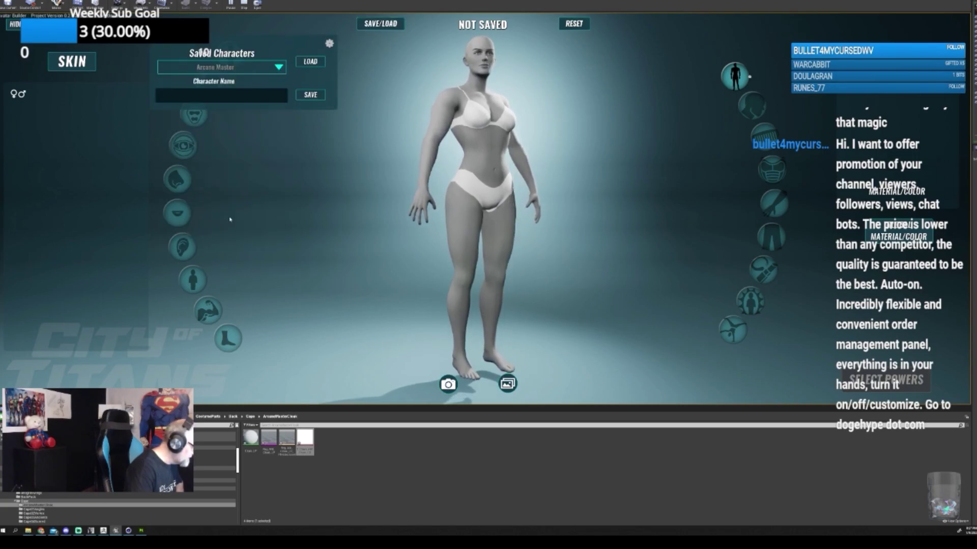
pyautogui.click(310, 62)
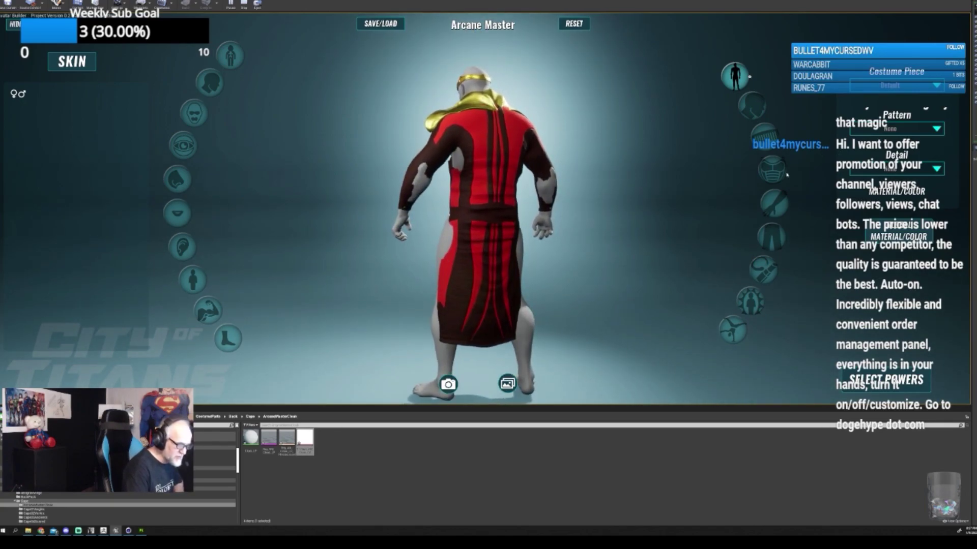
# Equip the character with the Arcane Master Cloak as the back costume piece
pyautogui.click(773, 170)
pyautogui.click(793, 298)
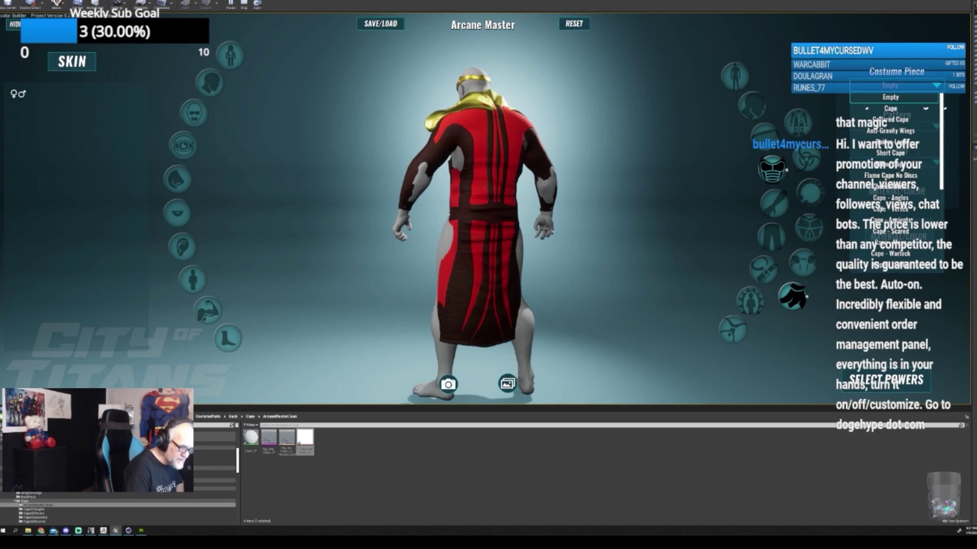
pyautogui.scroll(-5, 890, 178)
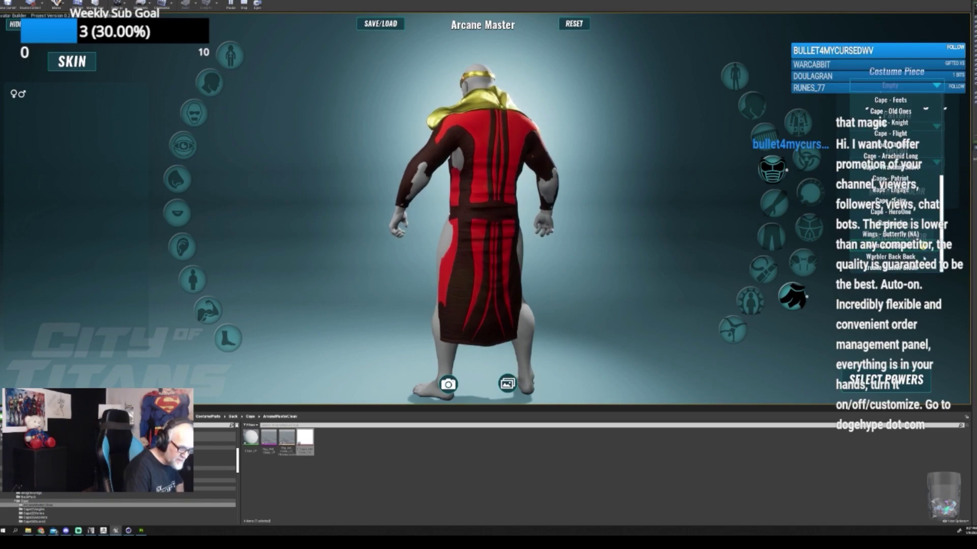
pyautogui.click(910, 269)
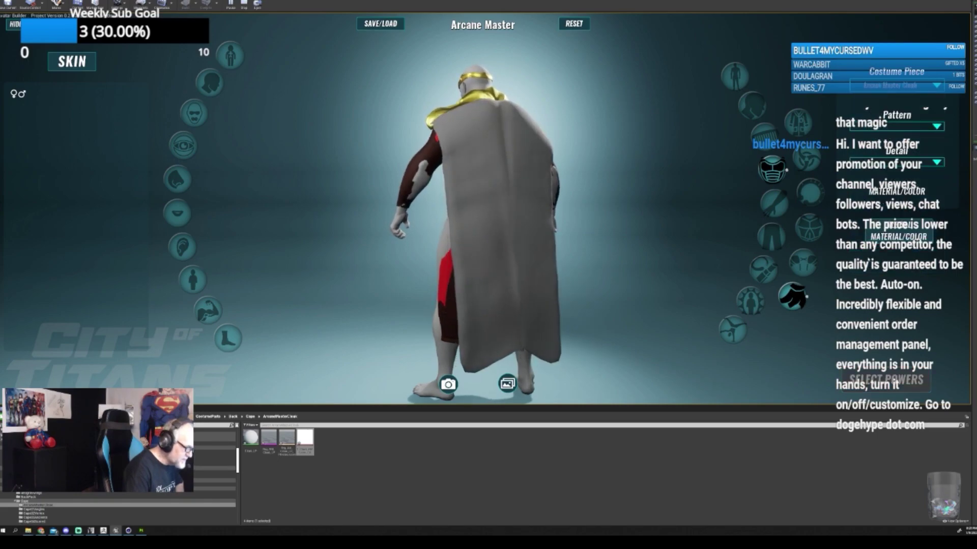
# Inspect the equipped cloak from behind and the side in game, and compare it with the weighted cloak model in Cinema 4D
pyautogui.moveTo(636, 207)
pyautogui.mouseDown()
pyautogui.moveTo(760, 208)
pyautogui.moveTo(639, 204)
pyautogui.mouseUp()
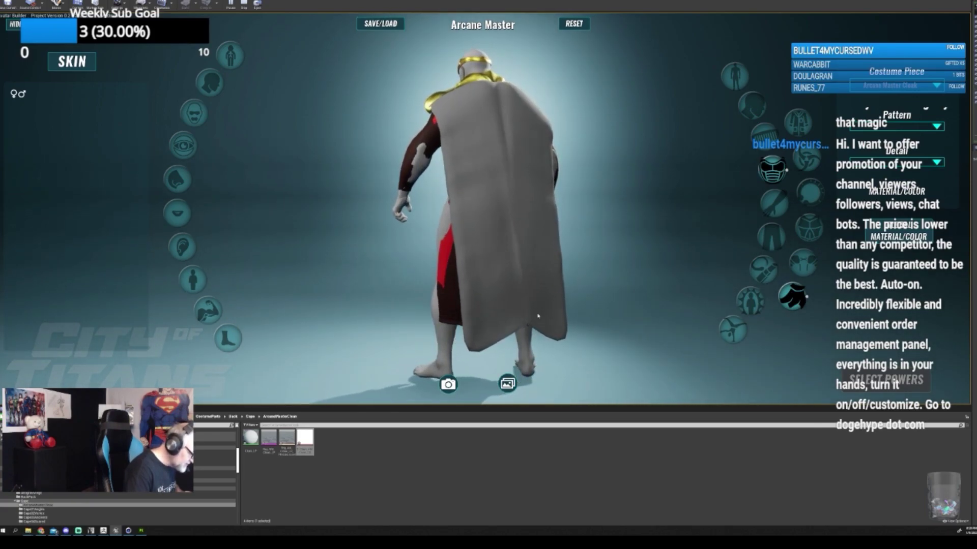
pyautogui.moveTo(527, 277); pyautogui.dragTo(519, 351)
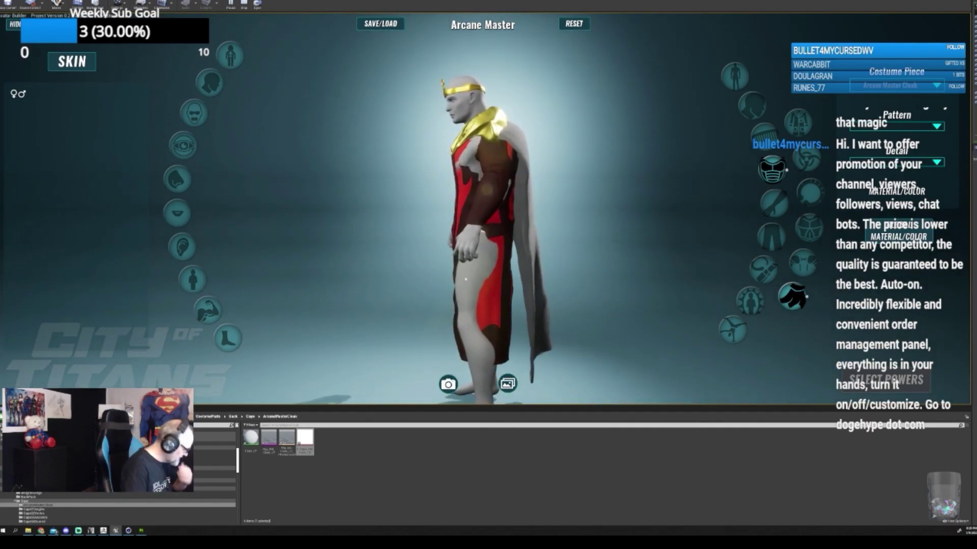
pyautogui.click(128, 531)
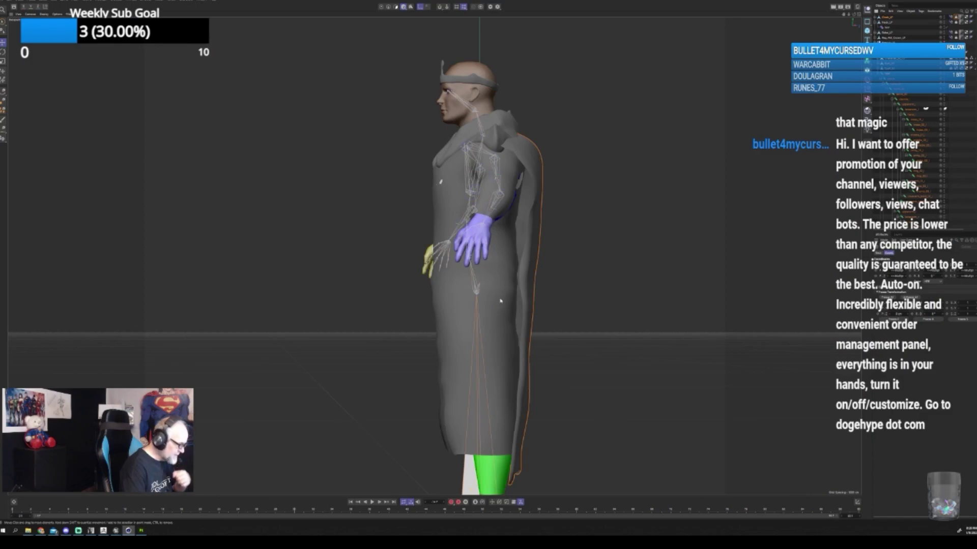
pyautogui.keyDown('alt'); pyautogui.moveTo(697, 194); pyautogui.dragTo(481, 153); pyautogui.keyUp('alt')
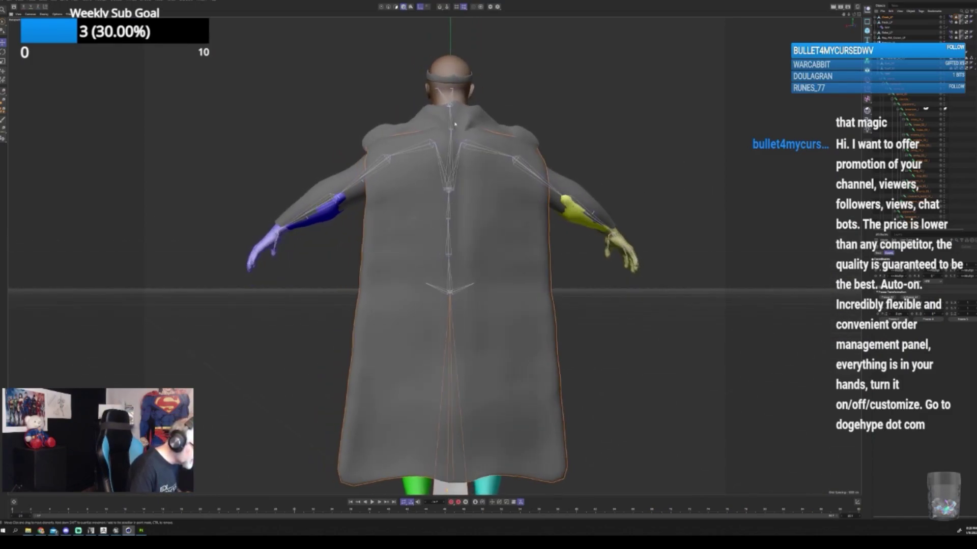
pyautogui.keyDown('alt'); pyautogui.moveTo(695, 108); pyautogui.dragTo(720, 111); pyautogui.keyUp('alt')
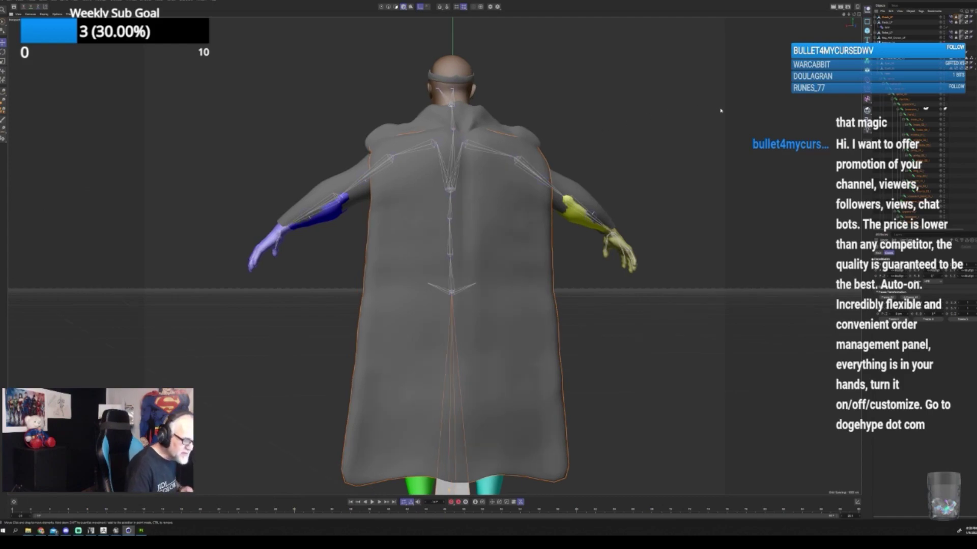
pyautogui.click(884, 18)
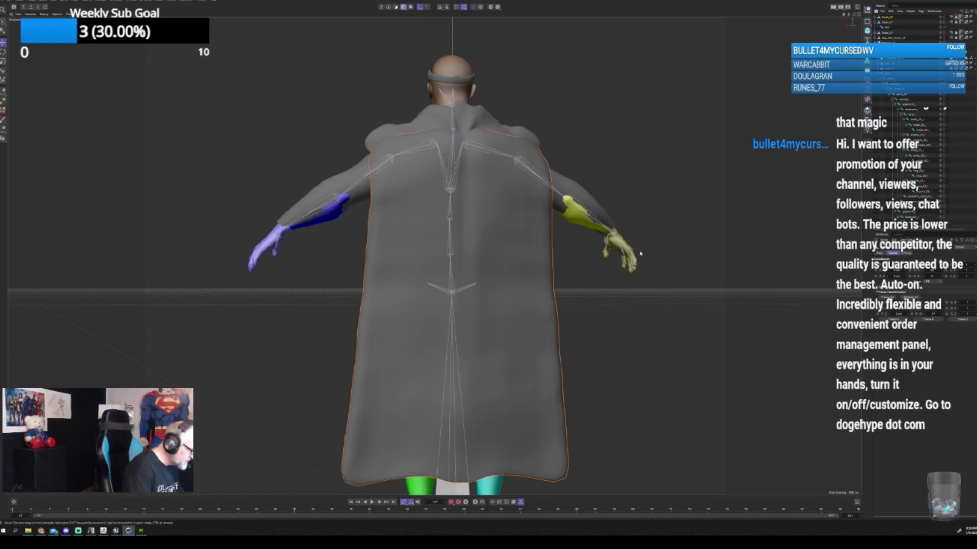
pyautogui.keyDown('alt'); pyautogui.moveTo(402, 297); pyautogui.dragTo(430, 288); pyautogui.keyUp('alt')
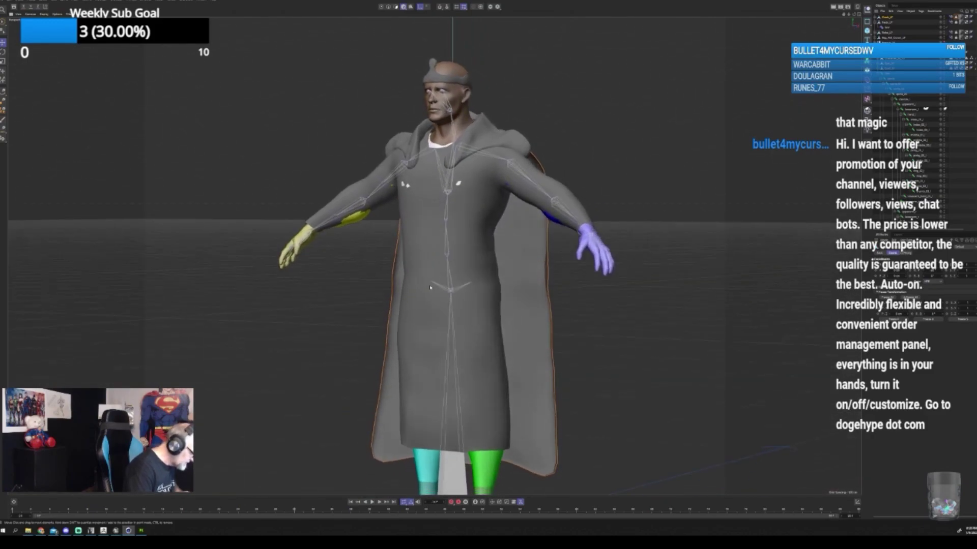
# Switch back to Unreal Editor, save the Arcane Master character with the cloak equipped, and stop the in-editor game
pyautogui.click(116, 531)
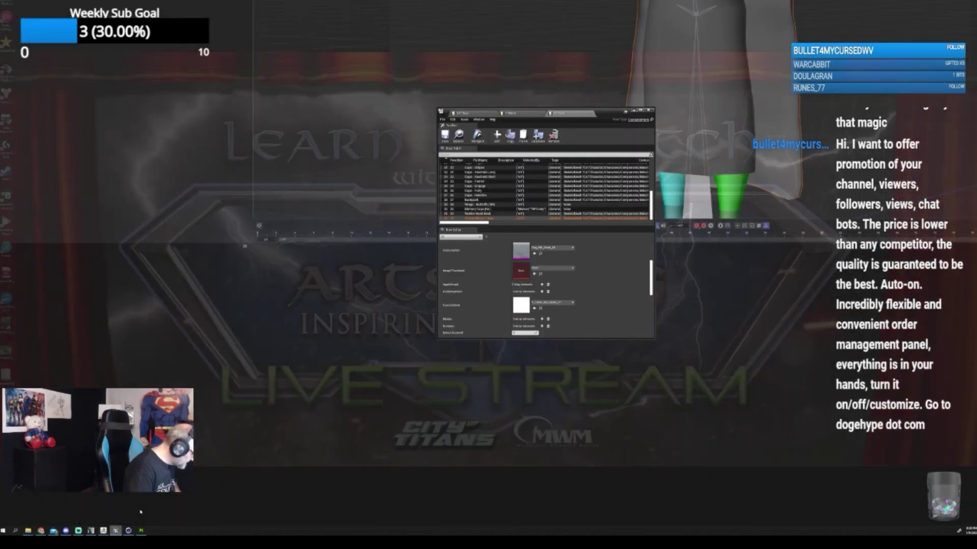
pyautogui.click(633, 111)
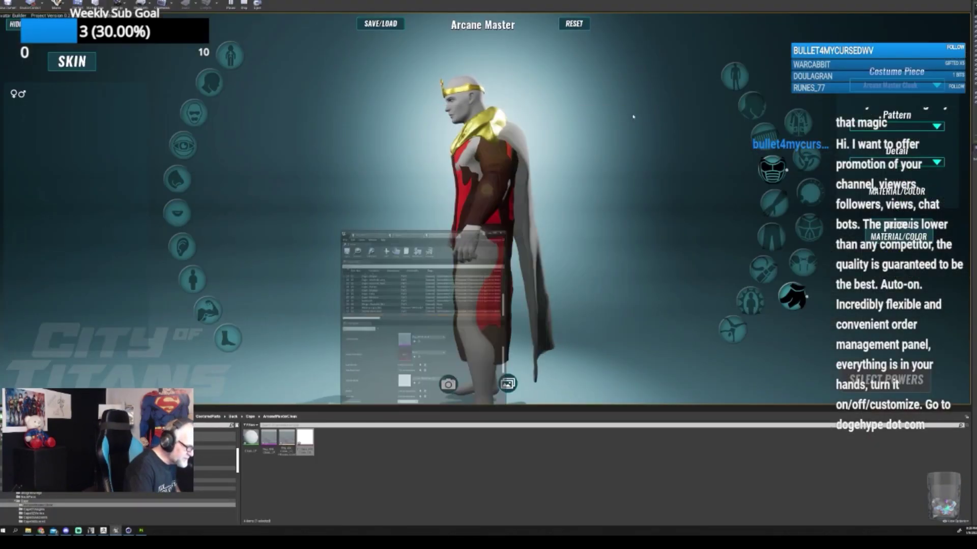
pyautogui.moveTo(582, 274); pyautogui.dragTo(819, 275)
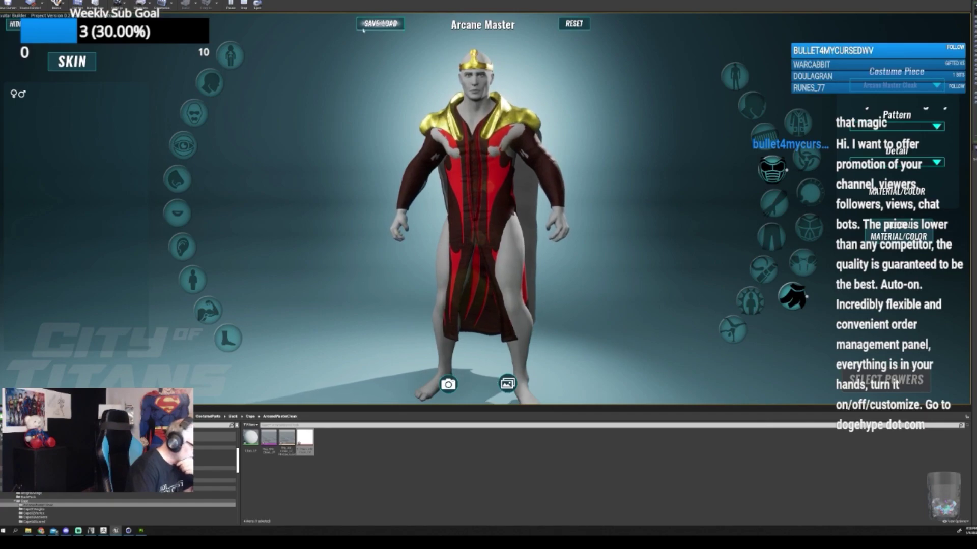
pyautogui.click(380, 24)
pyautogui.click(309, 95)
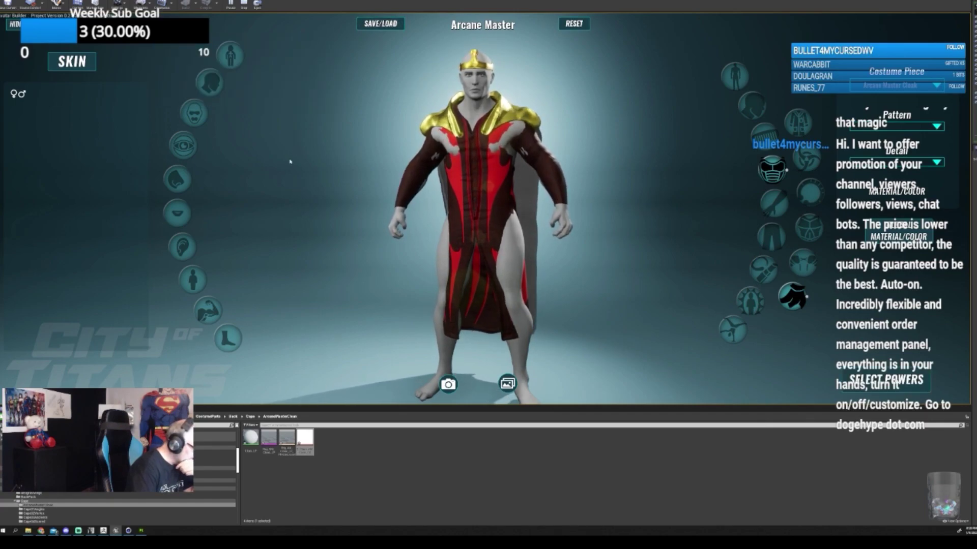
pyautogui.click(244, 5)
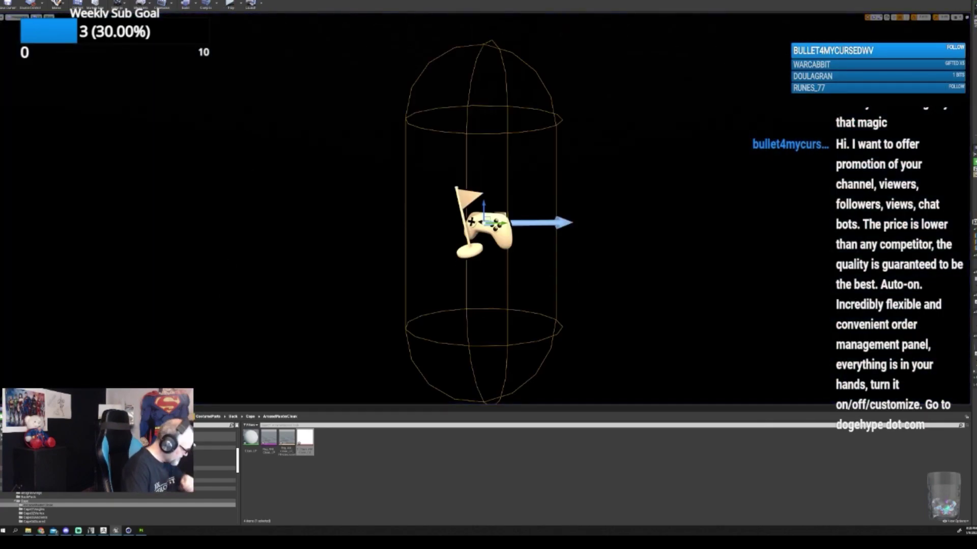
# Switch to ZBrush and save the sculpted character project over its existing project file
pyautogui.click(104, 530)
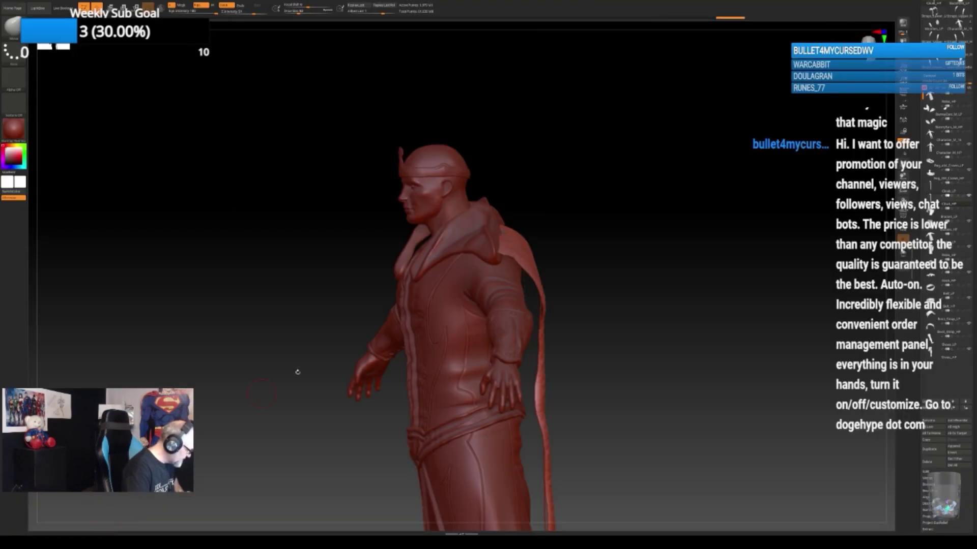
pyautogui.moveTo(598, 369)
pyautogui.mouseDown()
pyautogui.moveTo(624, 362)
pyautogui.moveTo(612, 377)
pyautogui.mouseUp()
pyautogui.moveTo(638, 426)
pyautogui.keyDown('alt'); pyautogui.mouseDown()
pyautogui.moveTo(635, 351)
pyautogui.moveTo(643, 379)
pyautogui.moveTo(599, 379)
pyautogui.moveTo(631, 383)
pyautogui.mouseUp(); pyautogui.keyUp('alt')
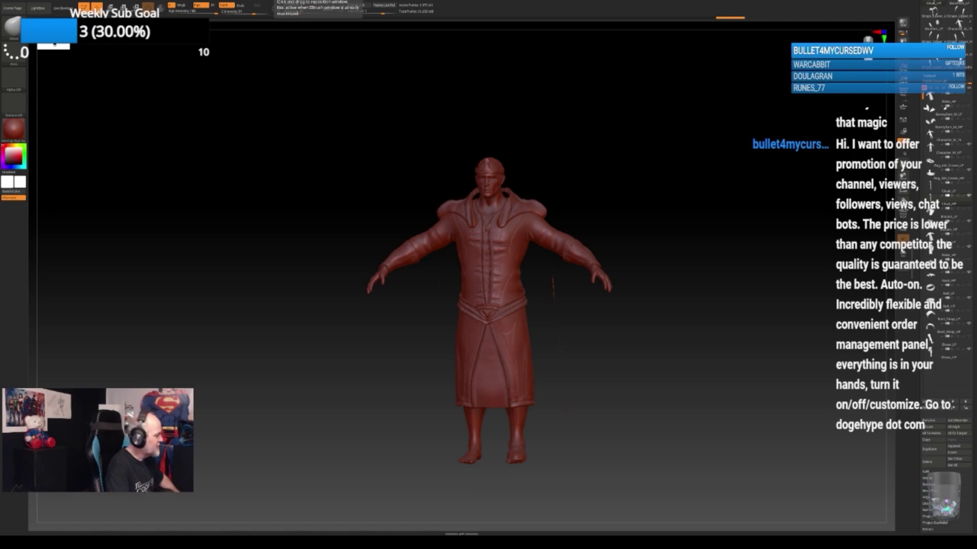
pyautogui.hotkey('alt', 'Tab')
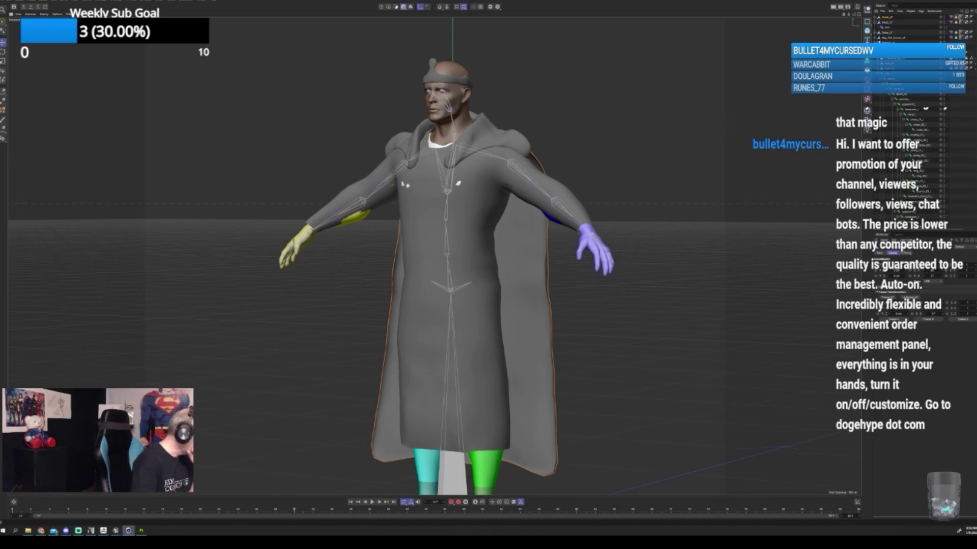
pyautogui.hotkey('alt', 'Tab')
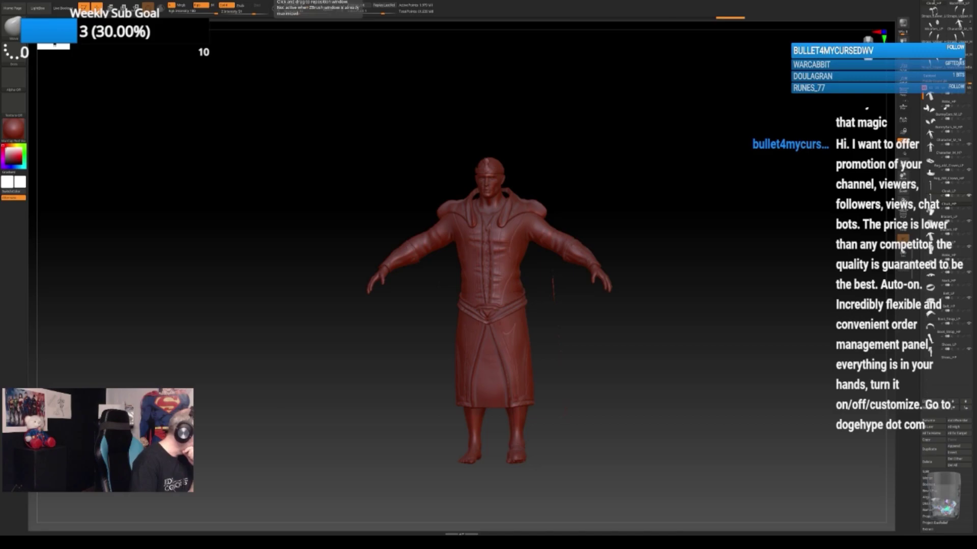
pyautogui.moveTo(372, 126); pyautogui.dragTo(372, 123)
pyautogui.hotkey('ctrl', 's')
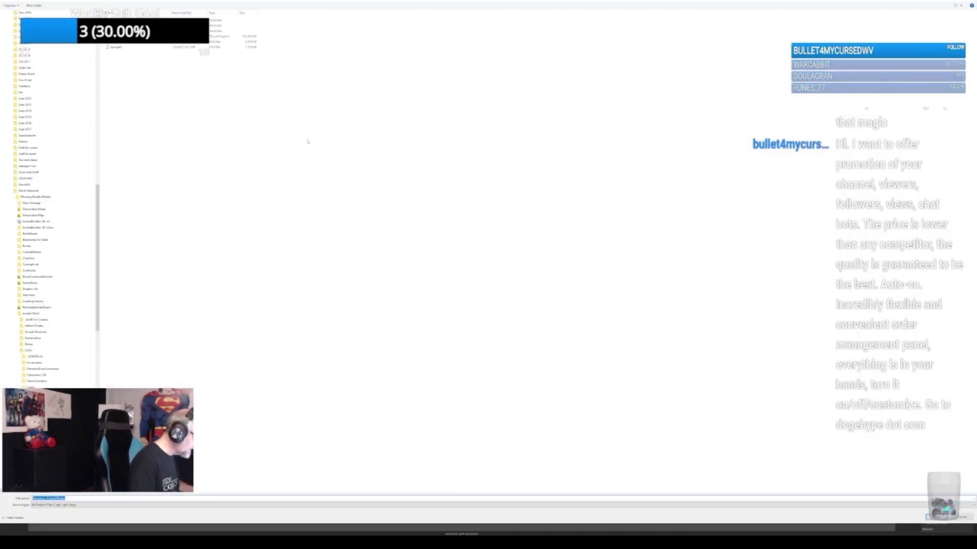
pyautogui.click(140, 36)
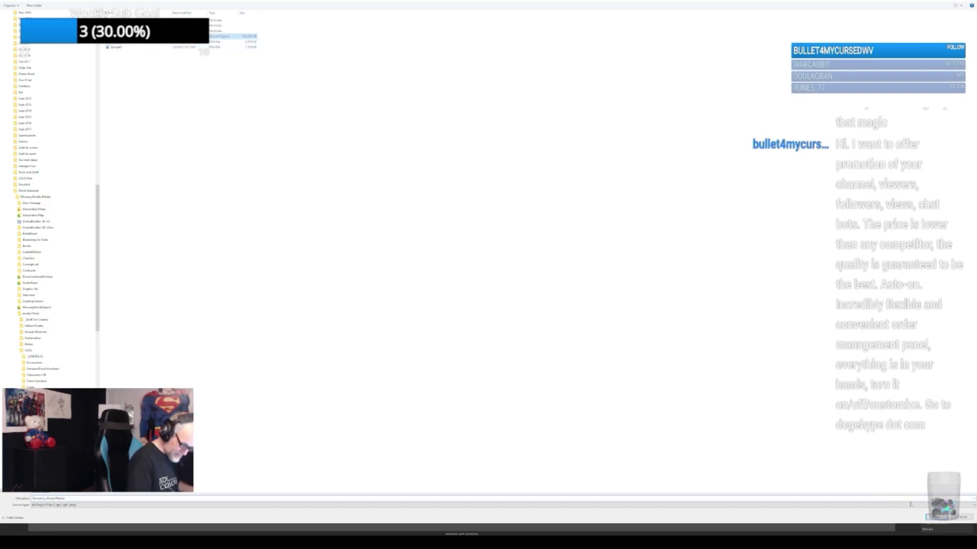
pyautogui.click(934, 516)
pyautogui.click(497, 258)
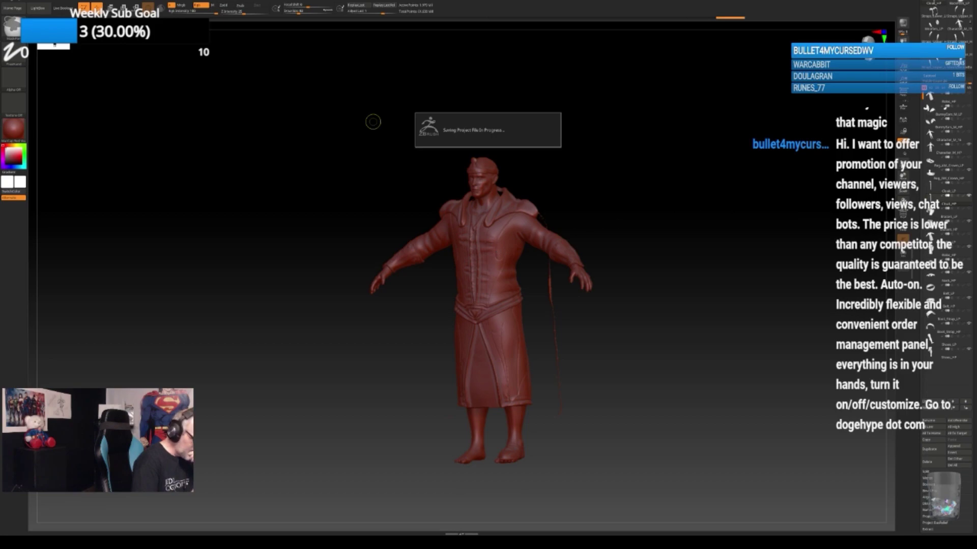
# Close ZBrush without saving again, and close Cinema 4D
pyautogui.click(967, 3)
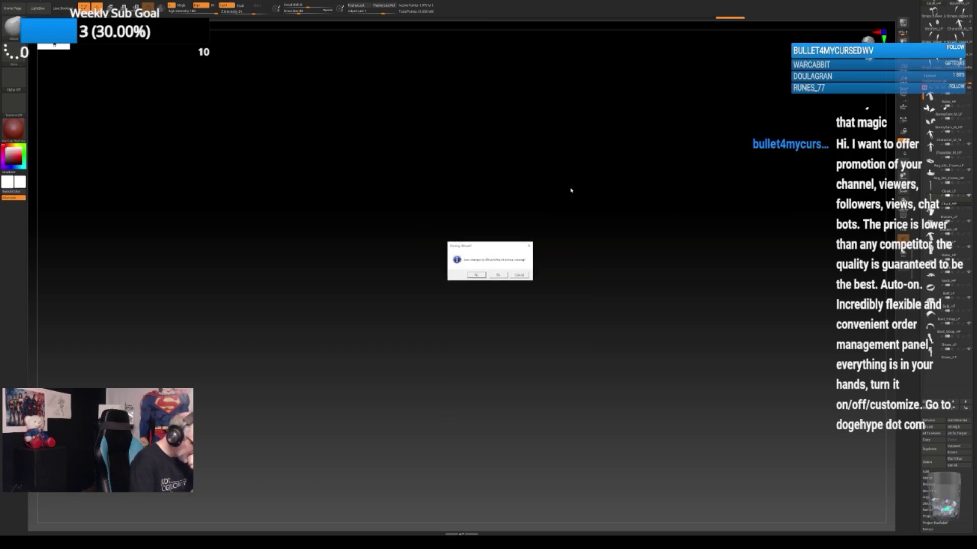
pyautogui.click(498, 275)
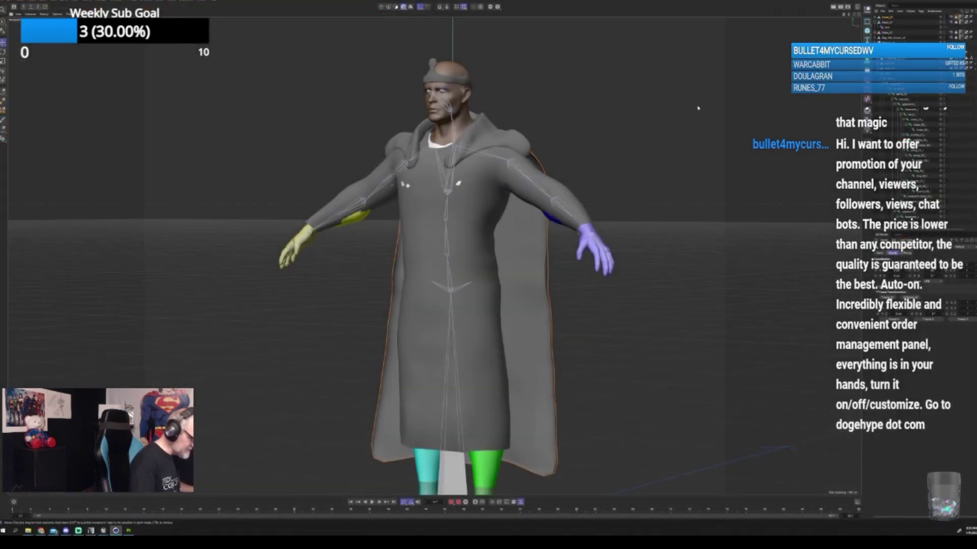
pyautogui.click(970, 1)
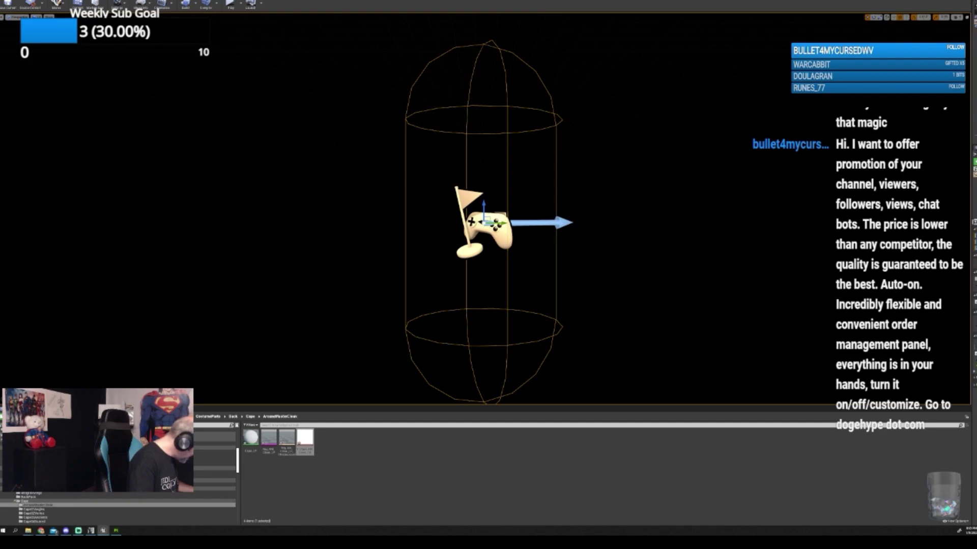
# Save all modified content in the Unreal Editor project, including the new cloak assets
pyautogui.hotkey('ctrl', 'shift', 's')
pyautogui.click(532, 305)
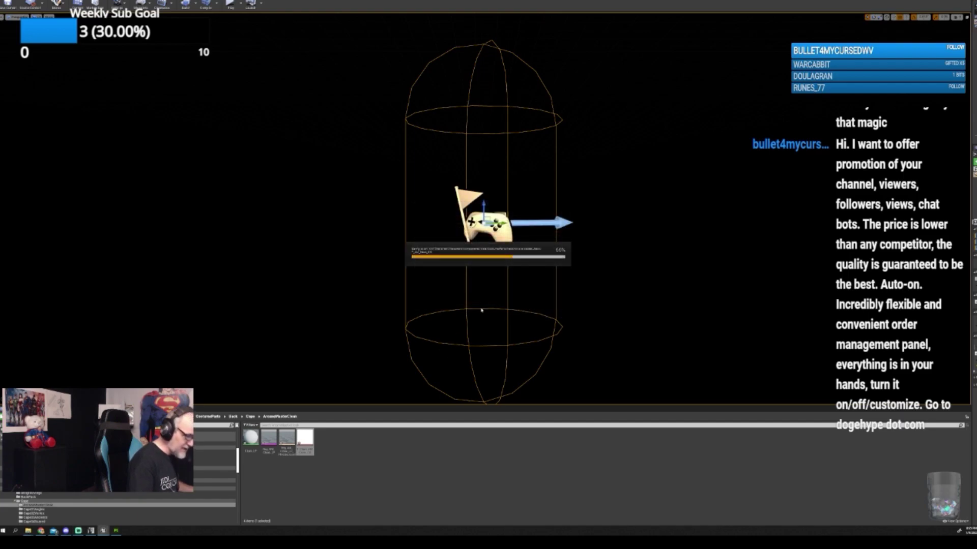